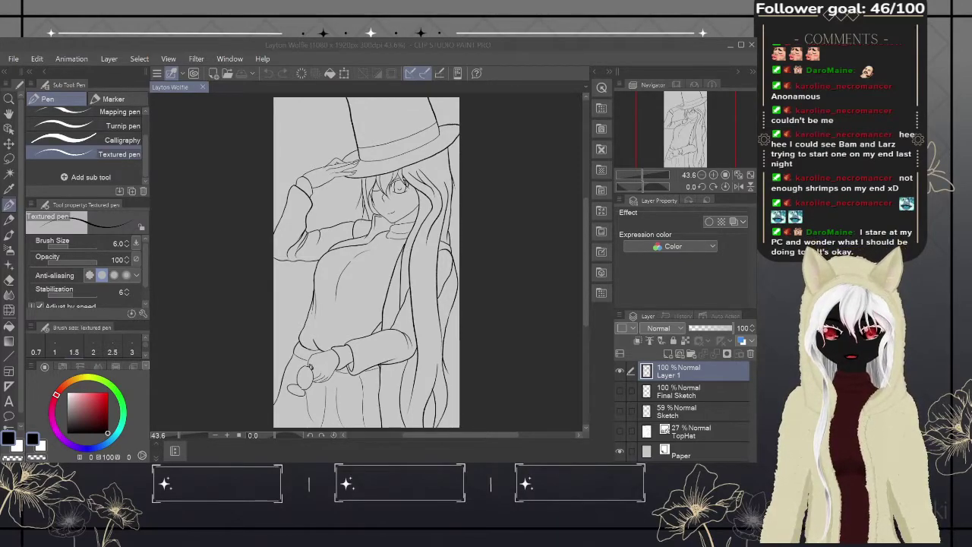
- Show the Final Sketch layer under the line art as a guide for the pocket watch, keeping the Sketch layer hidden
left_click(652, 286)
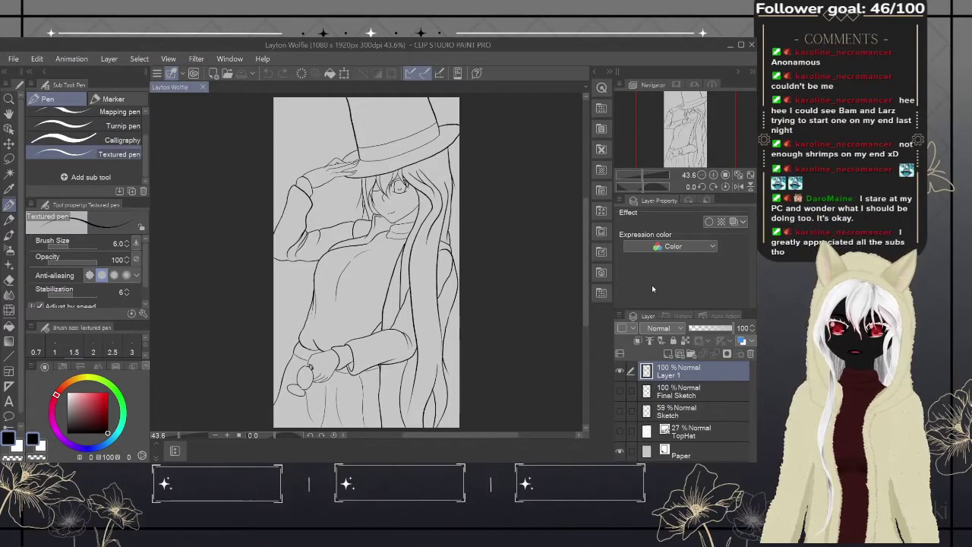
key("ctrl+plus")
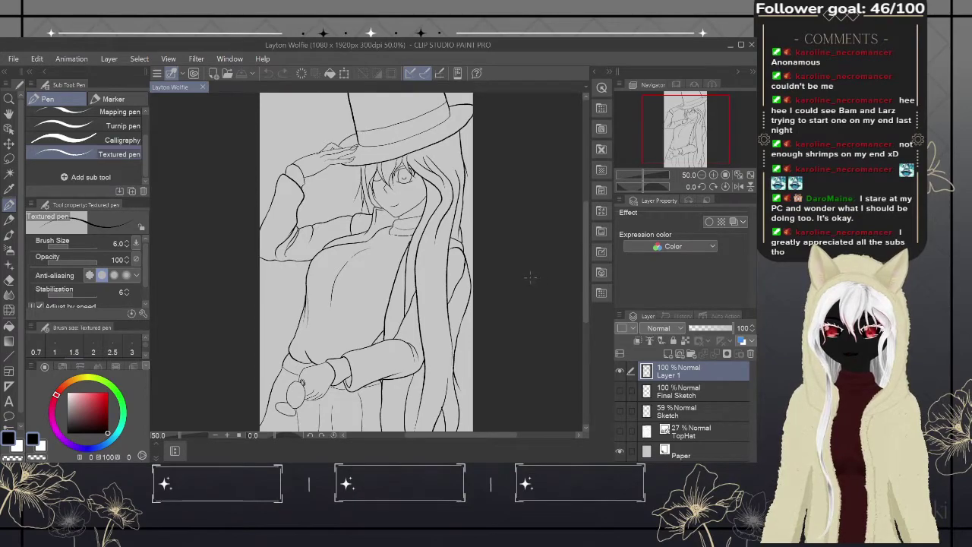
scroll(530, 277, "up", 3)
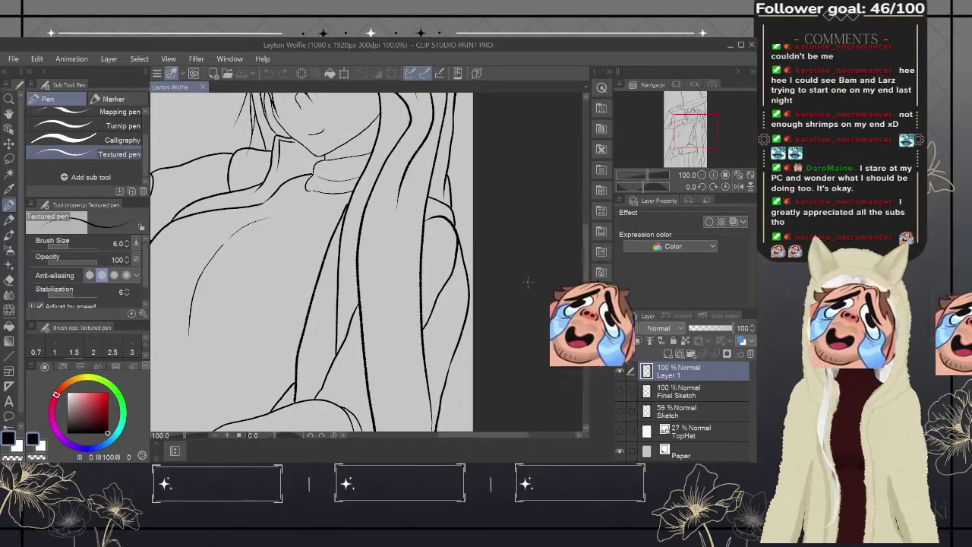
key("e")
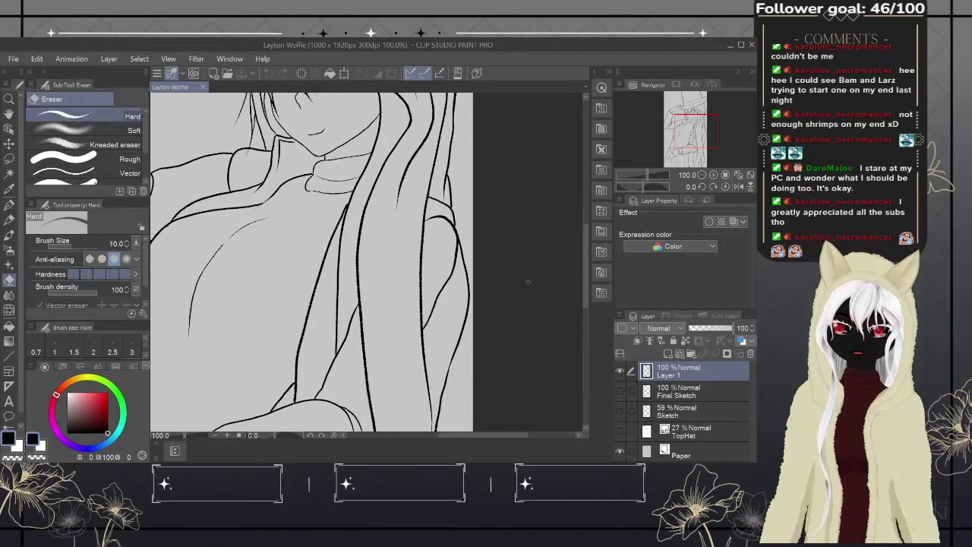
key("p")
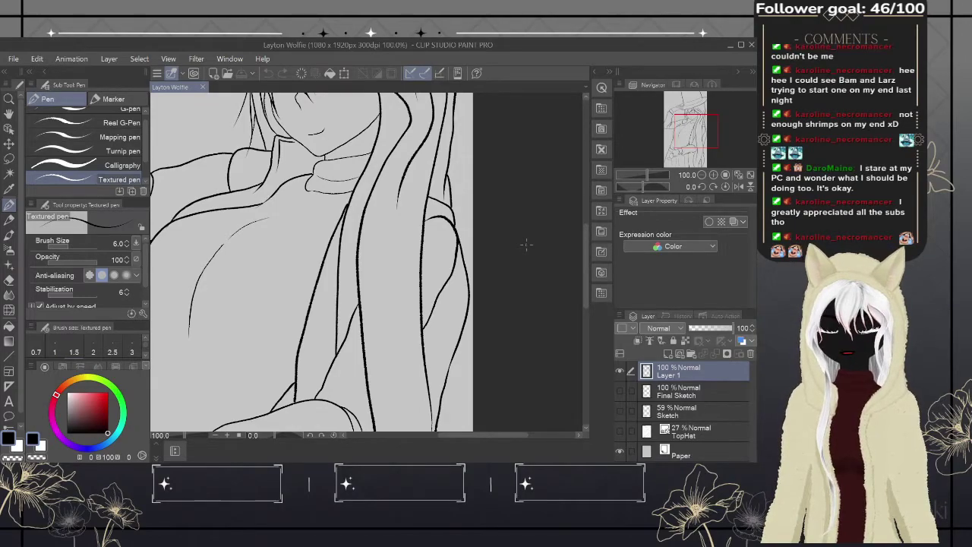
left_click_drag(525, 243, 489, 230)
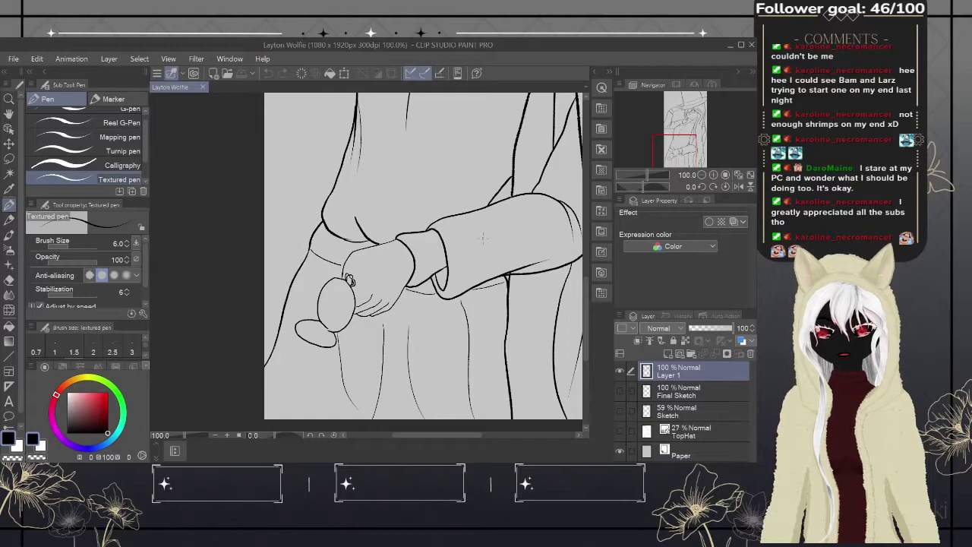
scroll(481, 238, "up", 2)
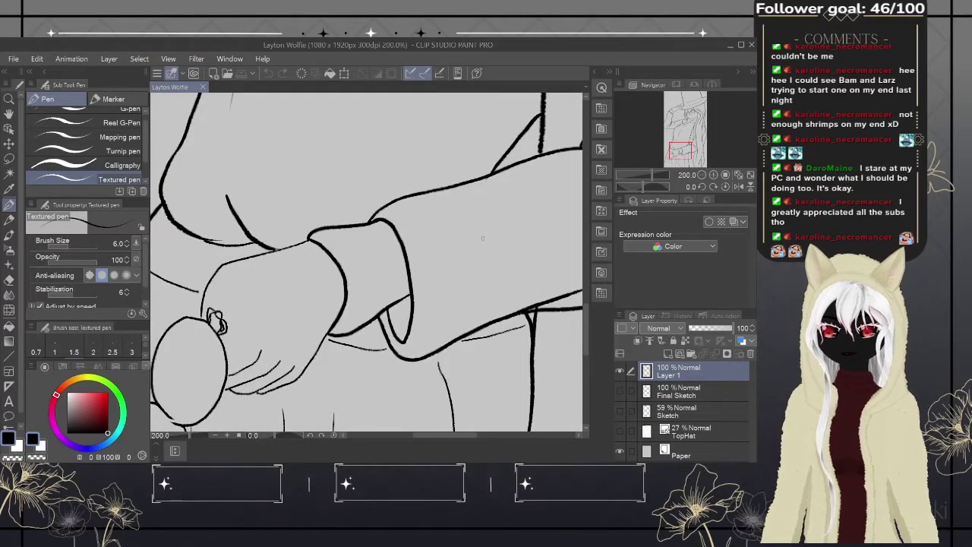
mouse_move(377, 316)
left_mouse_down()
mouse_move(417, 271)
mouse_move(517, 228)
mouse_move(528, 237)
left_mouse_up()
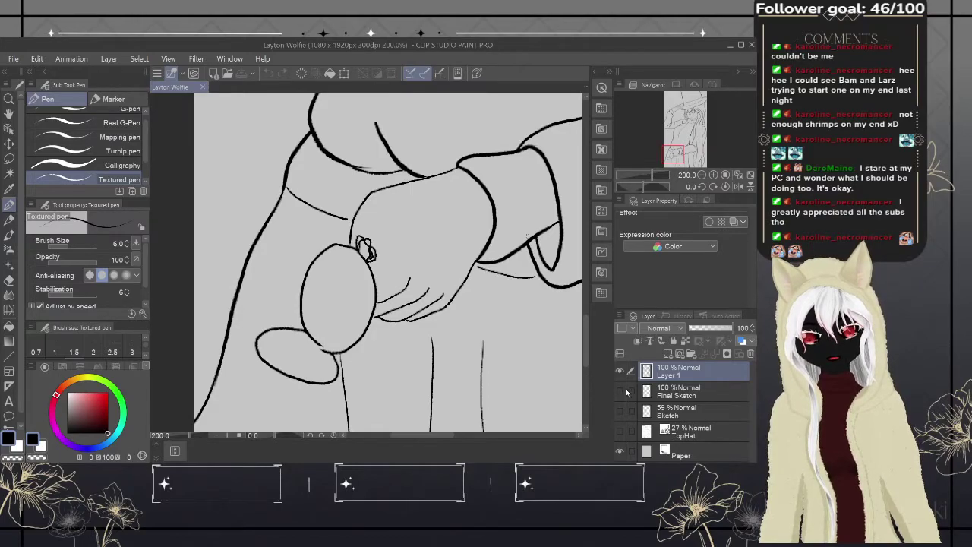
left_click(620, 390)
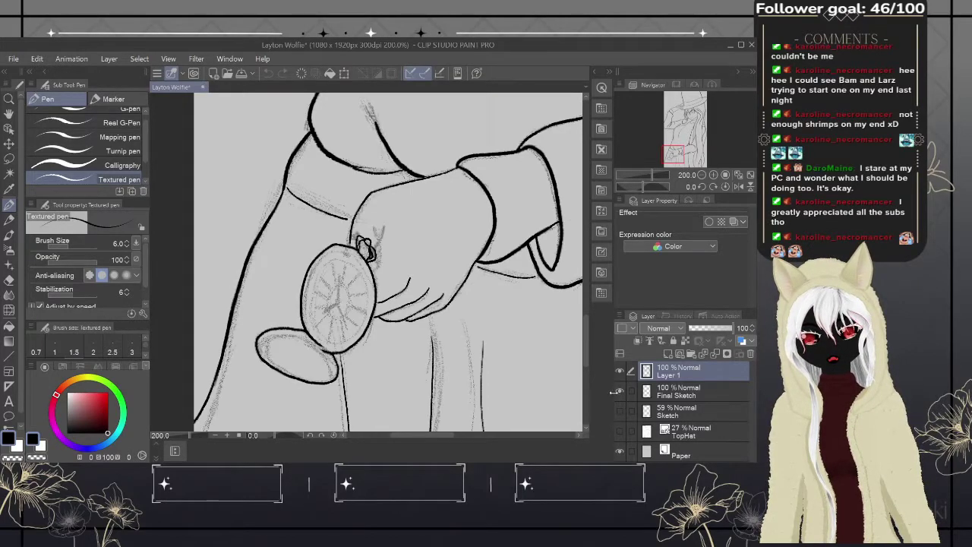
left_click(620, 411)
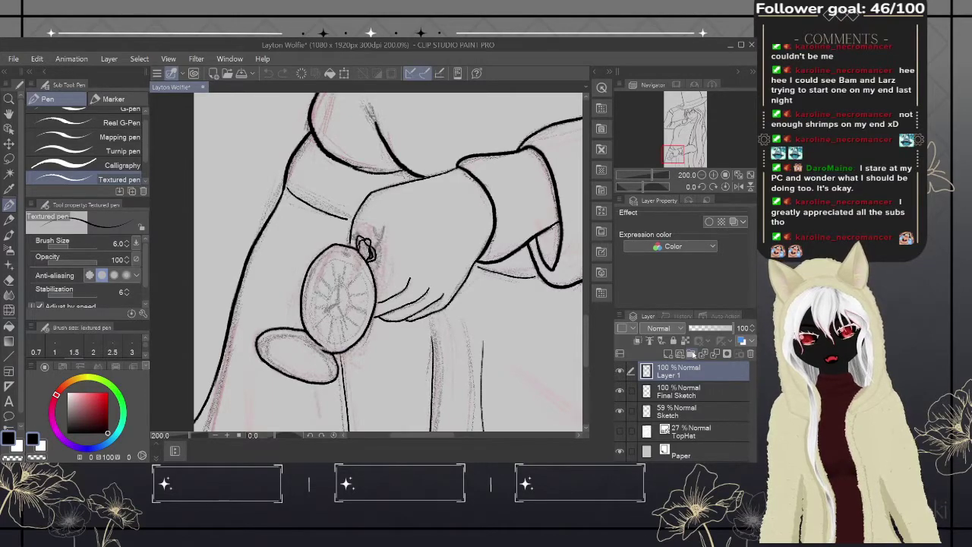
left_click(620, 411)
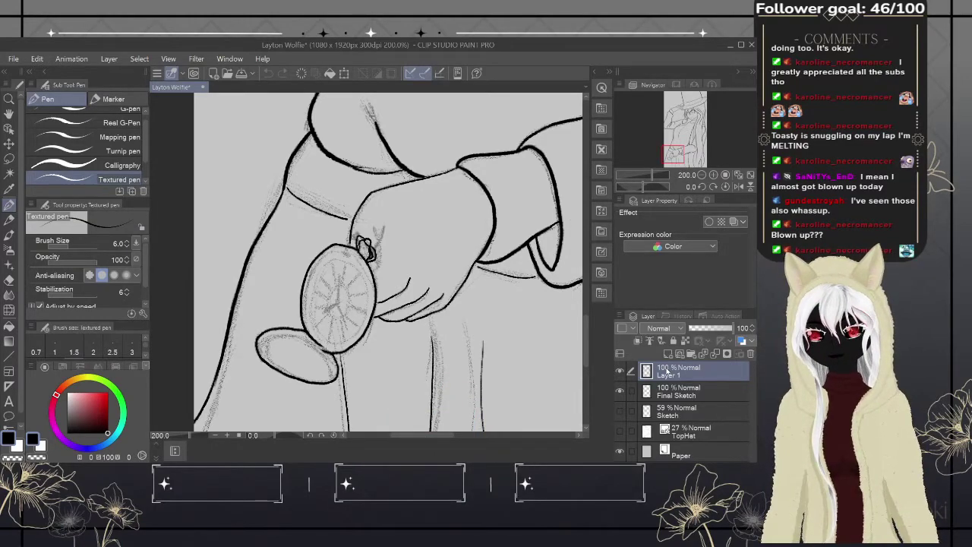
- Ink a small oval at the centre of the pocket watch face and a larger oval just inside its outer rim
key("ctrl+plus")
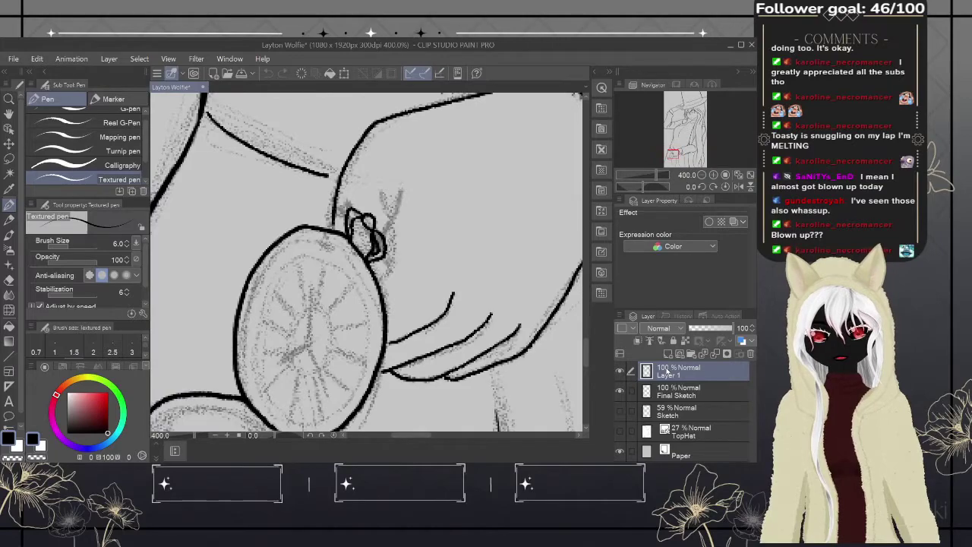
mouse_move(349, 287)
left_mouse_down()
mouse_move(349, 309)
mouse_move(441, 271)
mouse_move(437, 218)
left_mouse_up()
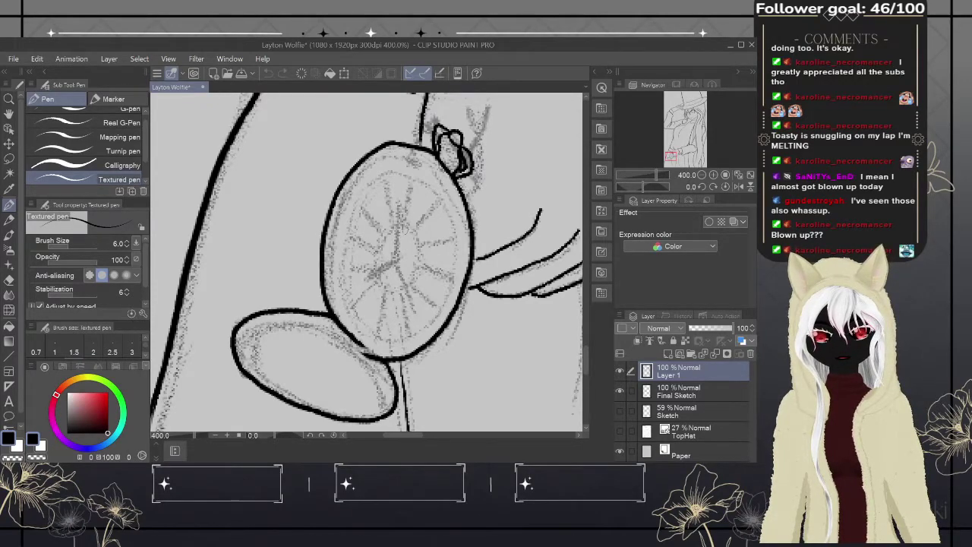
mouse_move(407, 228)
left_mouse_down()
mouse_move(399, 225)
mouse_move(378, 262)
mouse_move(395, 292)
mouse_move(416, 260)
mouse_move(398, 228)
left_mouse_up()
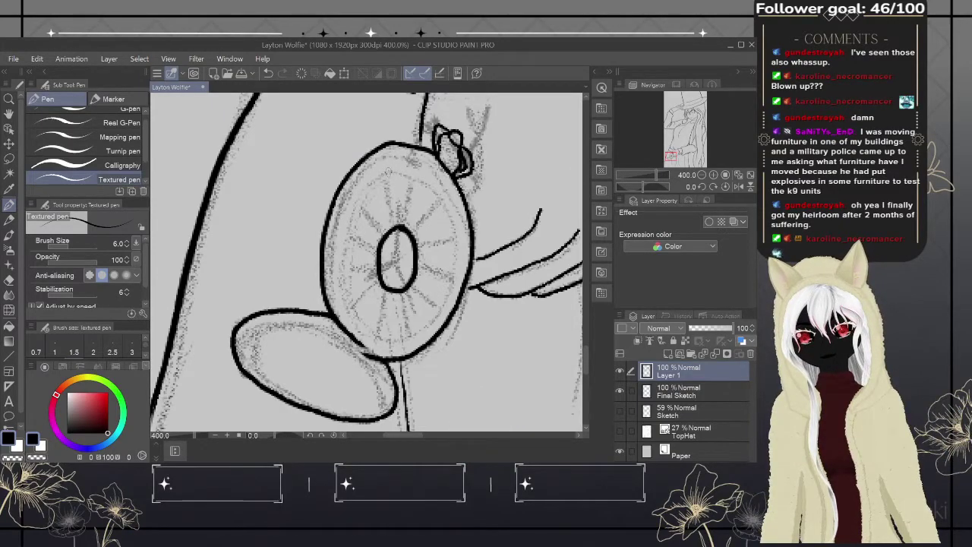
mouse_move(391, 167)
left_mouse_down()
mouse_move(347, 229)
mouse_move(339, 278)
mouse_move(355, 326)
mouse_move(383, 344)
mouse_move(430, 322)
mouse_move(453, 263)
mouse_move(447, 209)
mouse_move(424, 173)
mouse_move(392, 162)
mouse_move(375, 181)
left_mouse_up()
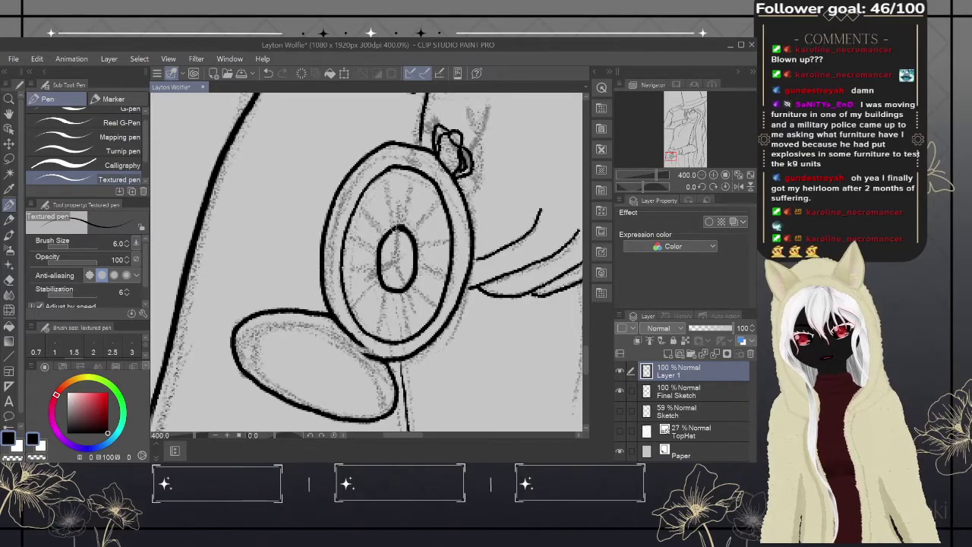
- Ink radial spokes all around the watch face, running from the central oval to the inner rim
left_click_drag(393, 232, 383, 168)
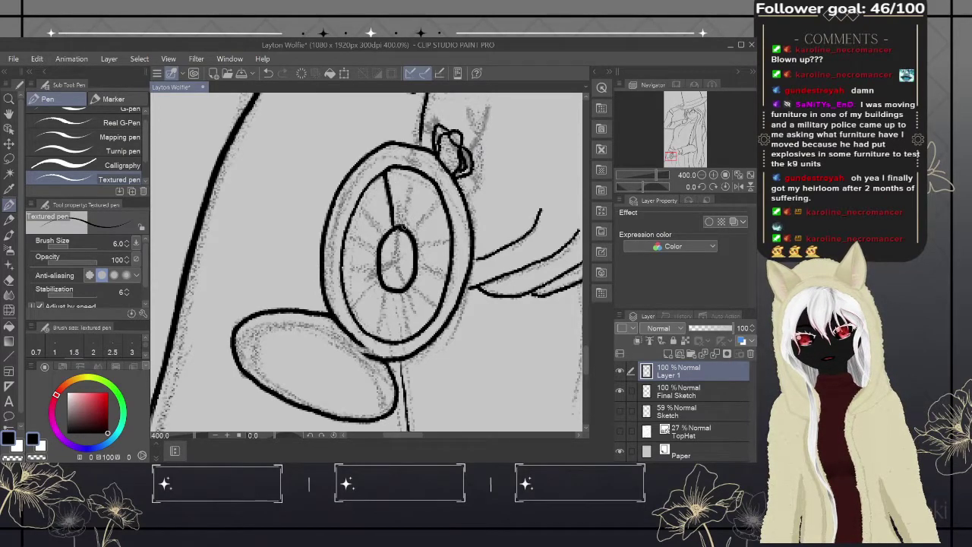
mouse_move(405, 230)
left_mouse_down()
mouse_move(413, 169)
mouse_move(422, 166)
mouse_move(411, 235)
mouse_move(445, 195)
left_mouse_up()
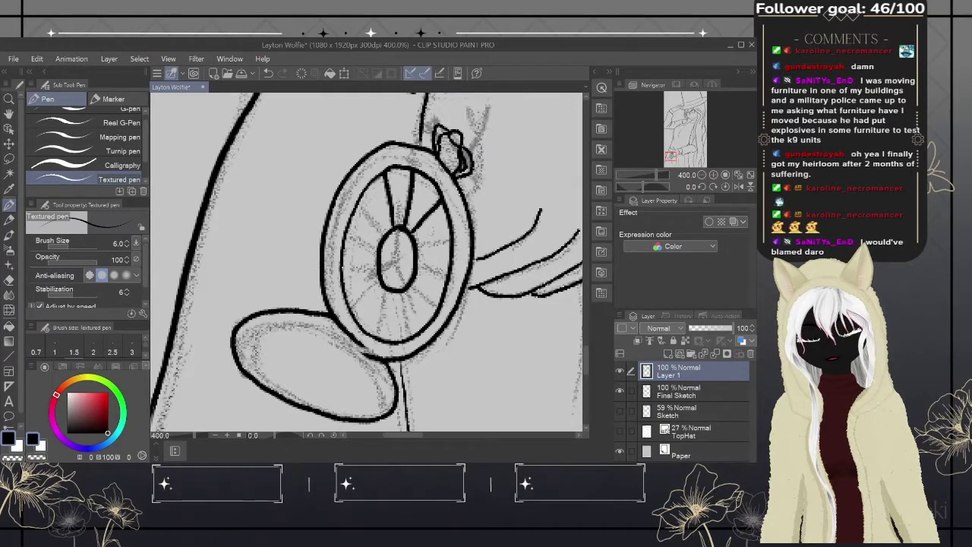
mouse_move(417, 248)
left_mouse_down()
mouse_move(450, 240)
mouse_move(430, 269)
mouse_move(450, 281)
mouse_move(407, 316)
mouse_move(411, 338)
left_mouse_up()
left_click_drag(385, 287, 373, 339)
left_click_drag(381, 276, 350, 315)
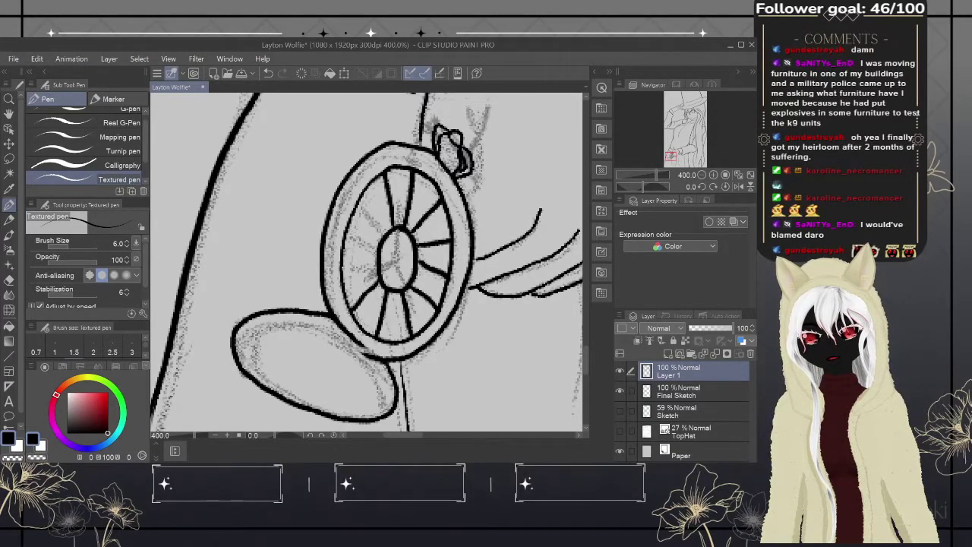
mouse_move(380, 262)
left_mouse_down()
mouse_move(341, 270)
mouse_move(366, 248)
mouse_move(342, 235)
mouse_move(356, 201)
left_mouse_up()
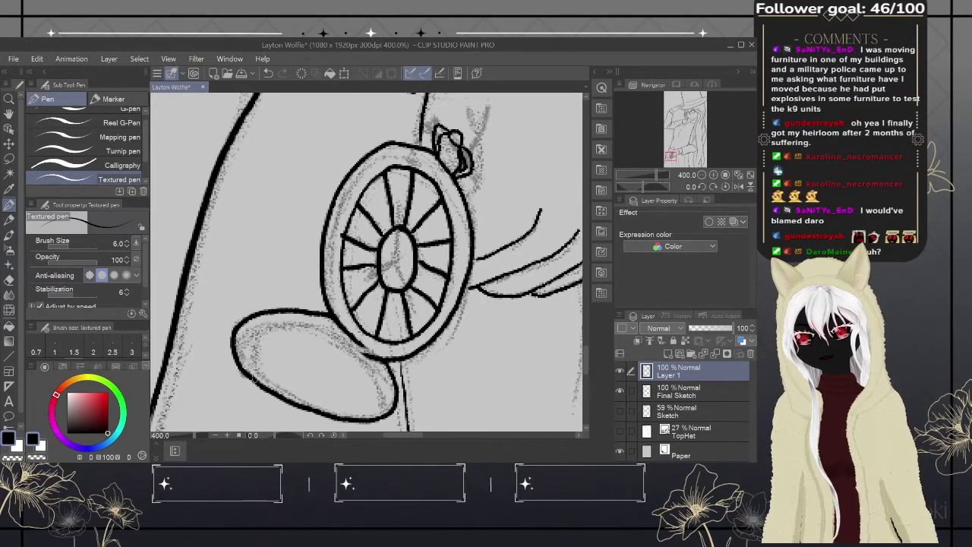
- Ink the inner oval of the watch's open lid and add a second edge along its underside to give it thickness
mouse_move(254, 383)
left_mouse_down()
mouse_move(267, 328)
mouse_move(310, 328)
mouse_move(344, 347)
mouse_move(380, 416)
left_mouse_up()
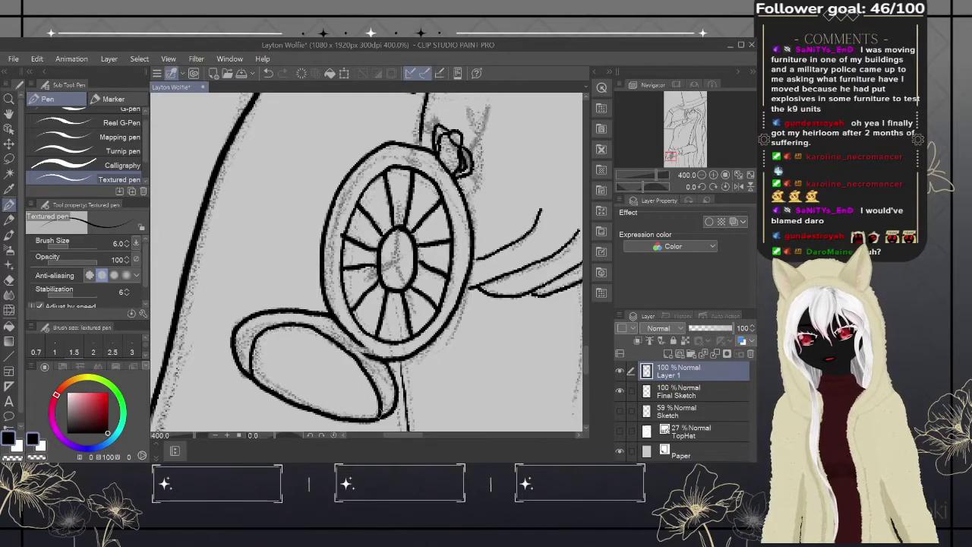
key("ctrl+z")
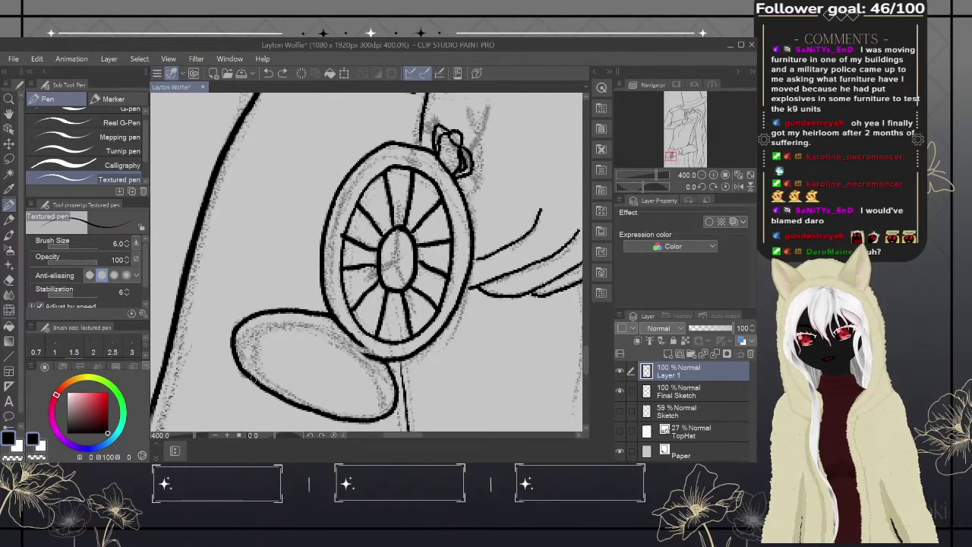
mouse_move(247, 371)
left_mouse_down()
mouse_move(263, 330)
mouse_move(290, 320)
mouse_move(359, 356)
mouse_move(389, 402)
mouse_move(386, 416)
left_mouse_up()
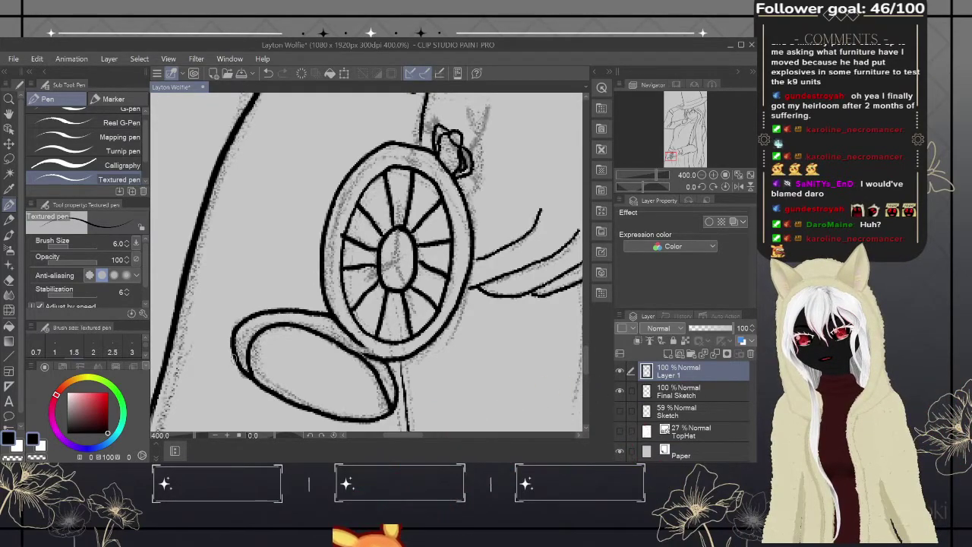
mouse_move(231, 351)
left_mouse_down()
mouse_move(242, 381)
mouse_move(281, 415)
left_mouse_up()
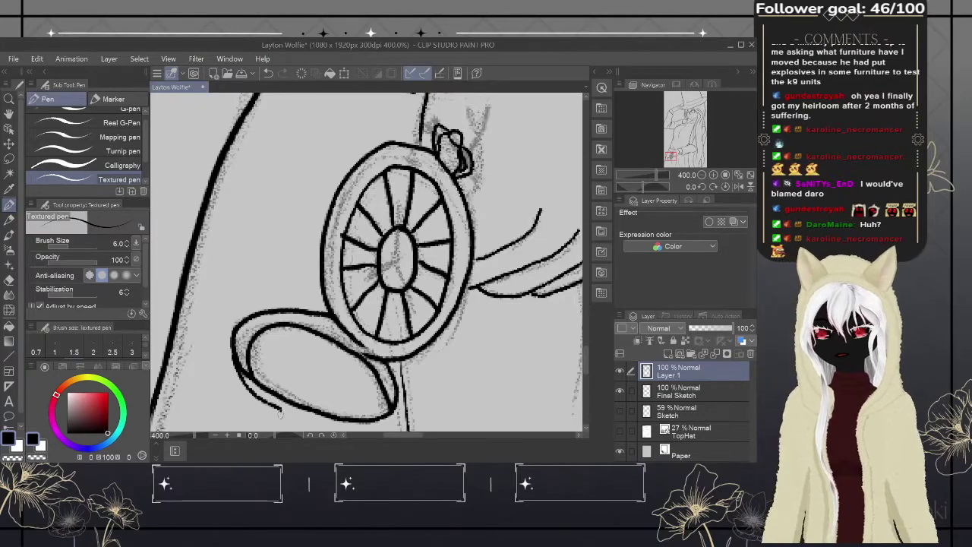
left_click_drag(404, 369, 446, 263)
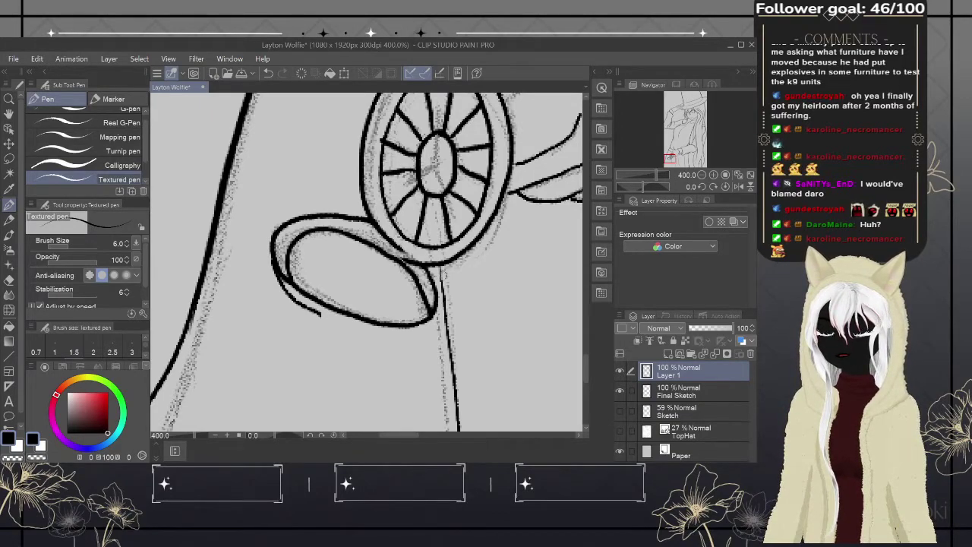
mouse_move(440, 295)
left_mouse_down()
mouse_move(427, 327)
mouse_move(404, 337)
mouse_move(291, 298)
left_mouse_up()
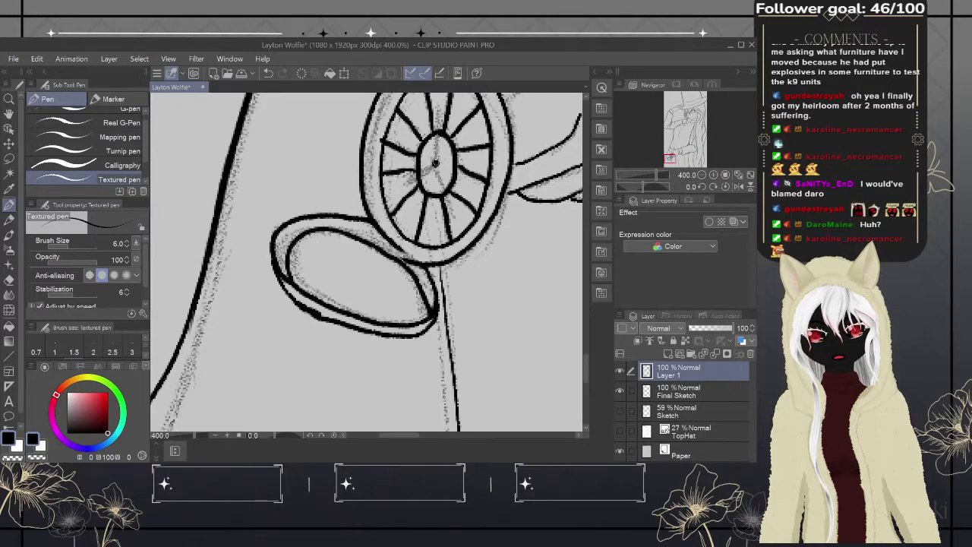
- Draw three watch hands from the centre of the face: one upward, one toward the lower right and a short one to the left
left_click_drag(437, 162, 439, 102)
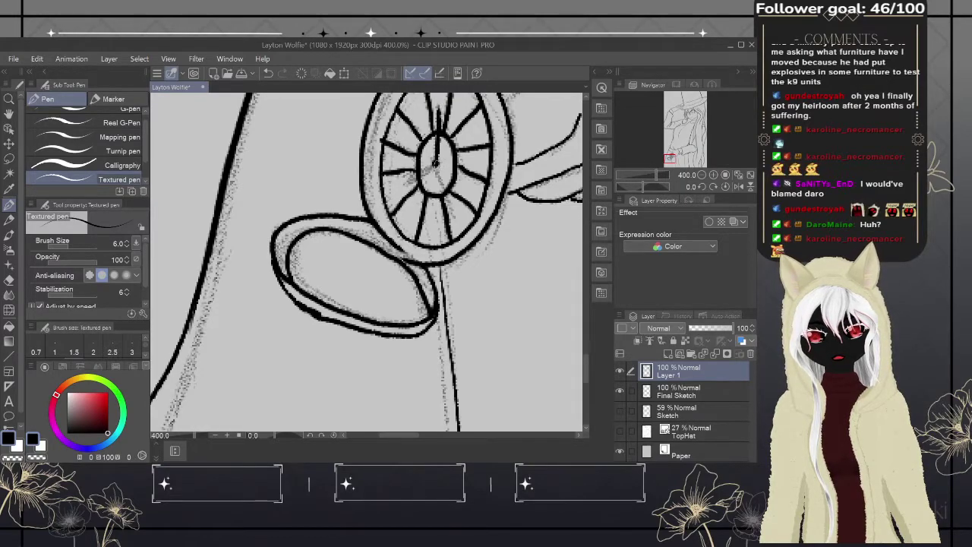
left_click_drag(436, 161, 457, 219)
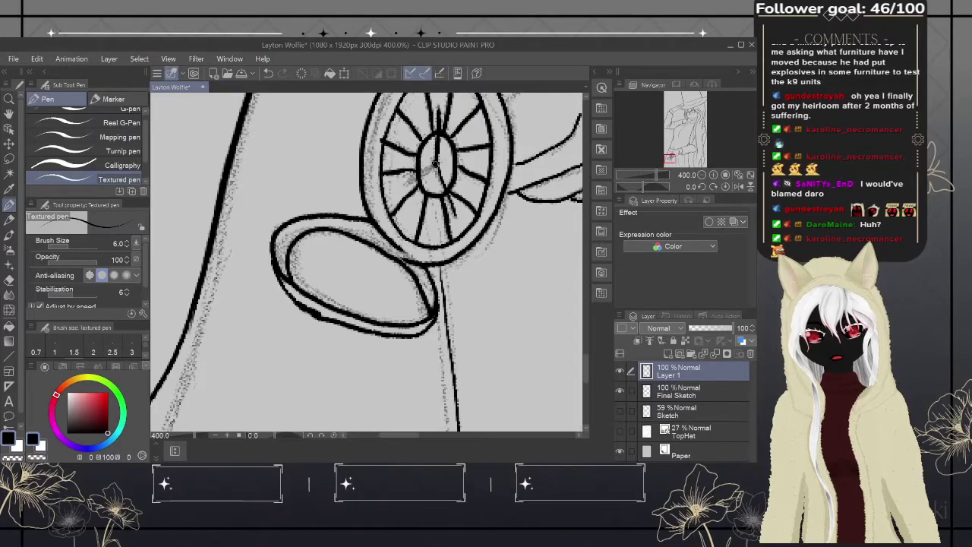
mouse_move(434, 164)
left_mouse_down()
mouse_move(409, 182)
mouse_move(442, 163)
left_mouse_up()
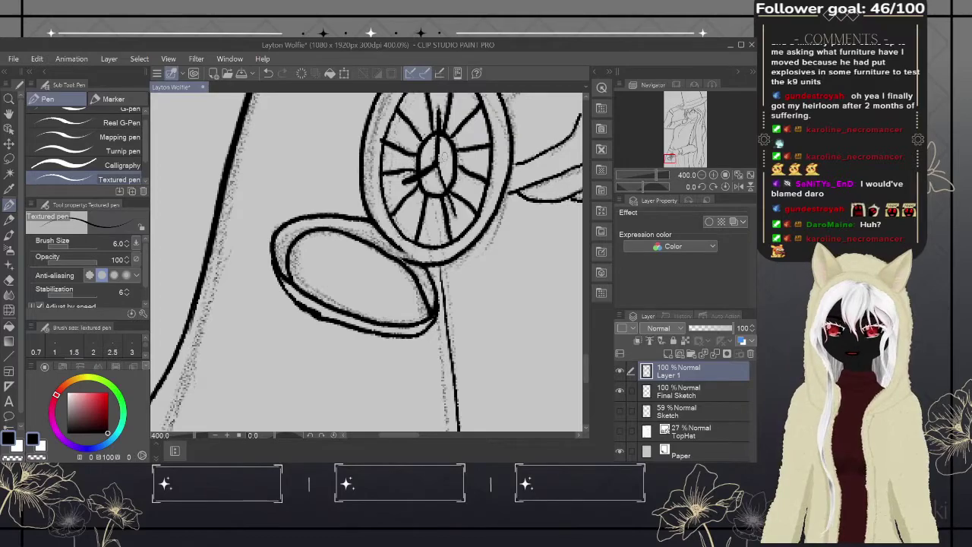
- Show the TopHat reference layer and try a short diagonal line off the watch's right edge below the crown
left_click_drag(426, 190, 338, 339)
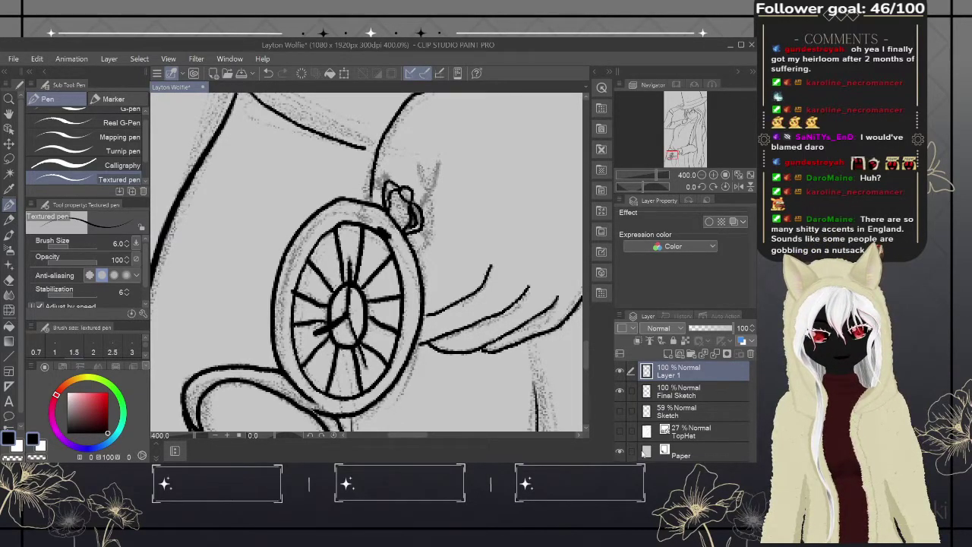
left_click(619, 432)
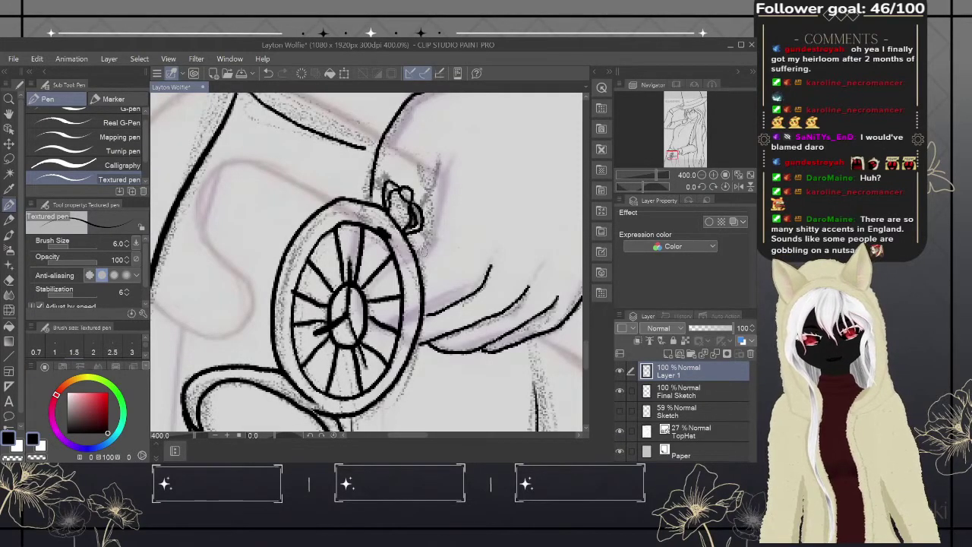
left_click_drag(416, 259, 438, 226)
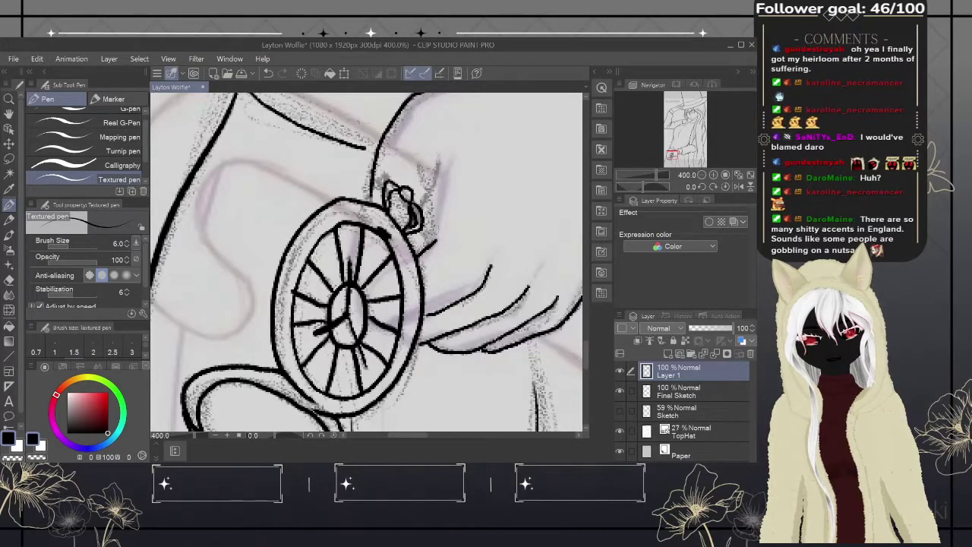
- Hide the Final Sketch and TopHat layers, and replace the diagonal line below the watch's crown with a small angular outline along the crown's right side
left_click(619, 392)
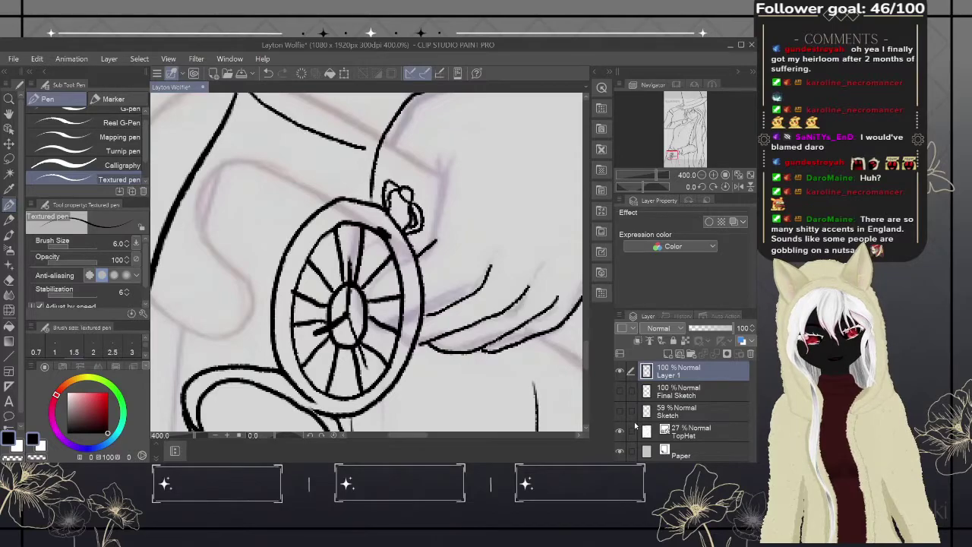
left_click(621, 431)
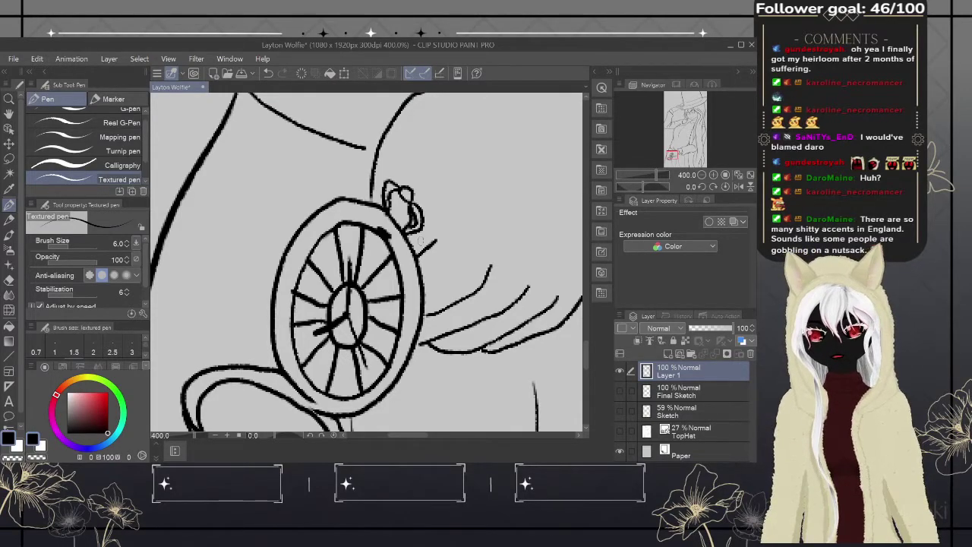
key("e")
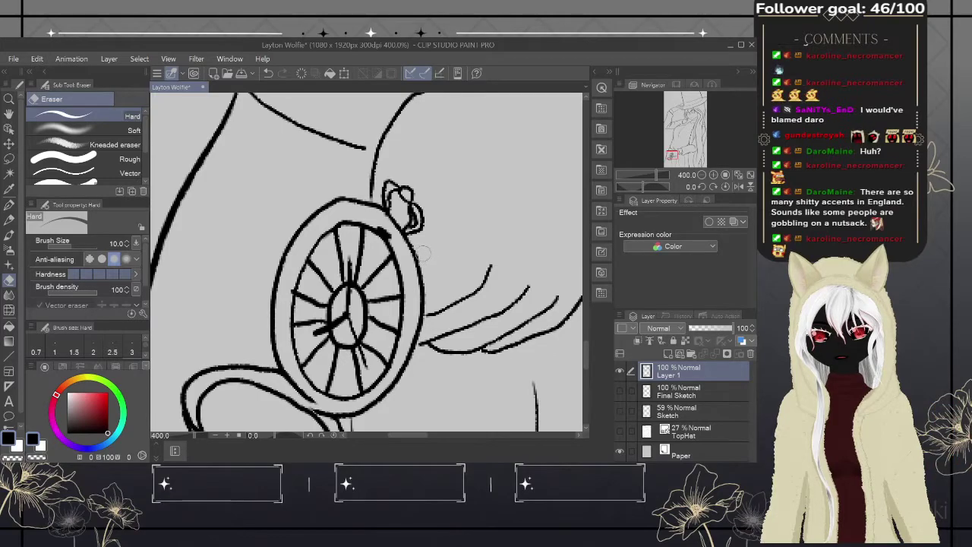
left_click(9, 204)
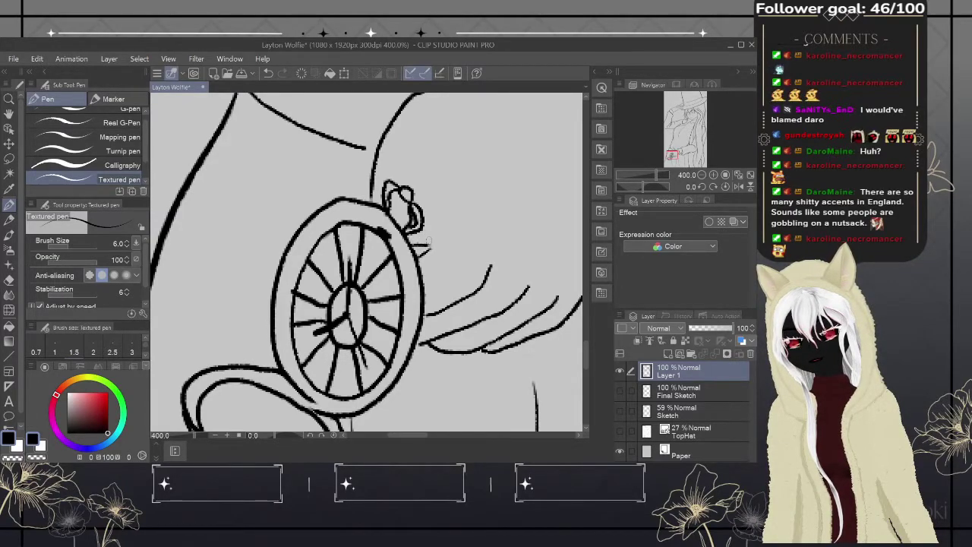
left_click_drag(429, 242, 422, 199)
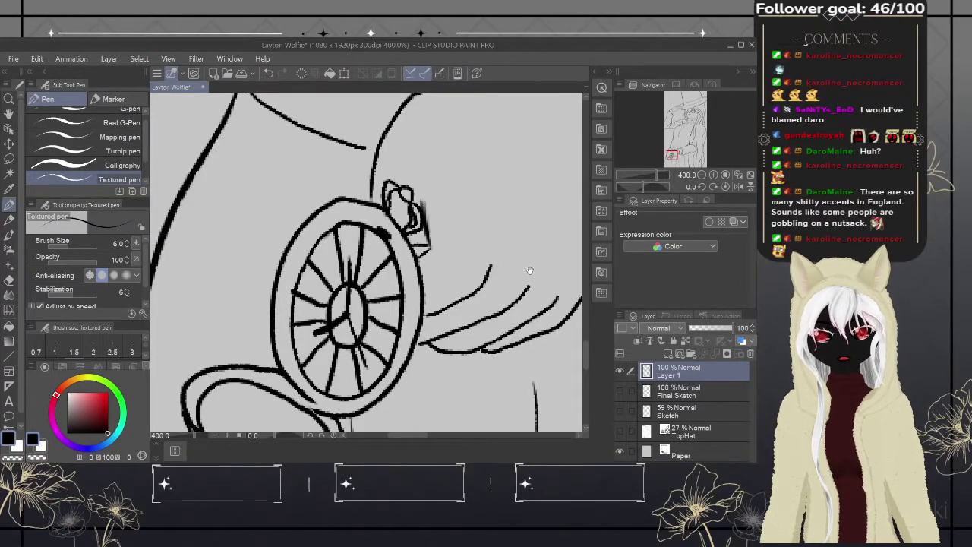
- Review the line art of the whole figure, from the pocket watch up to the face and top hat
mouse_move(527, 271)
left_mouse_down()
mouse_move(541, 194)
mouse_move(554, 178)
mouse_move(541, 183)
mouse_move(527, 226)
mouse_move(425, 292)
left_mouse_up()
scroll(527, 226, "down", 4)
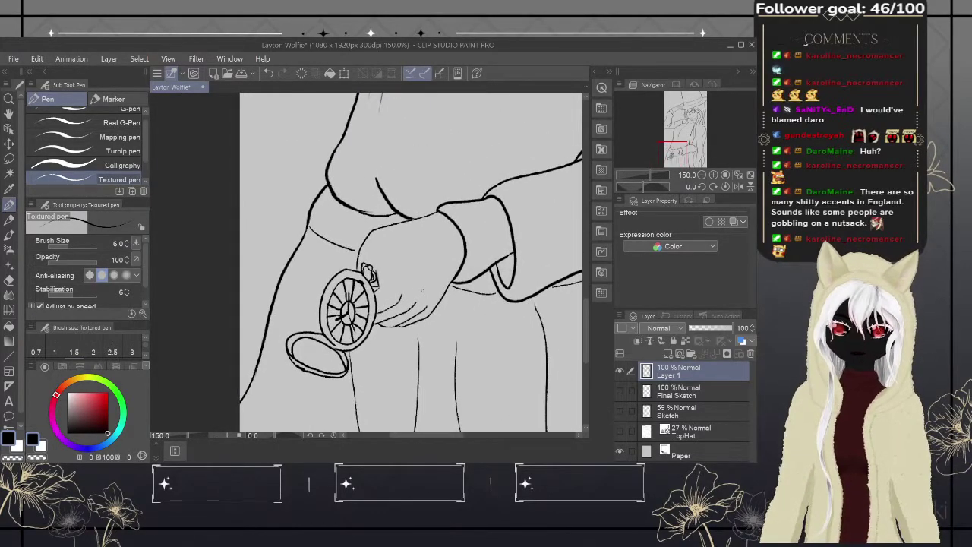
left_click(238, 436)
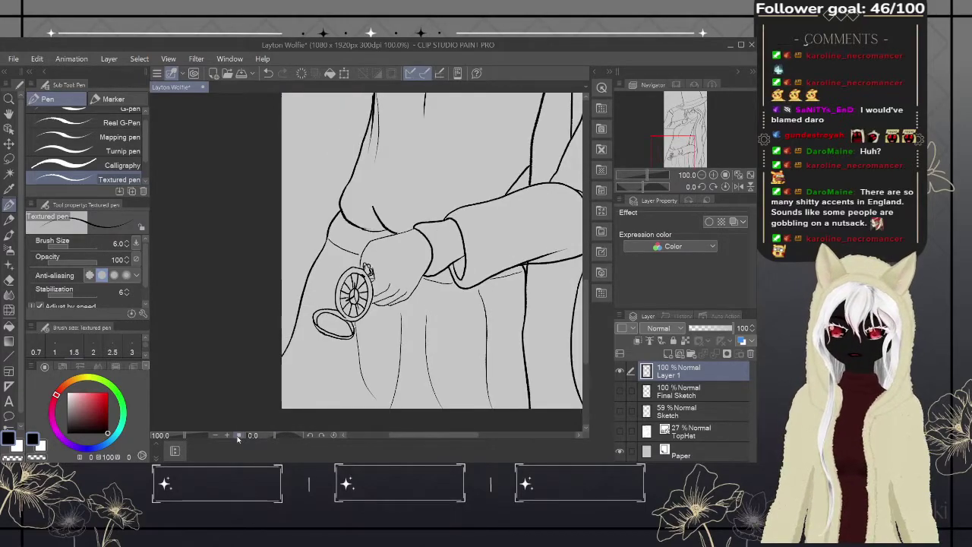
left_click(239, 436)
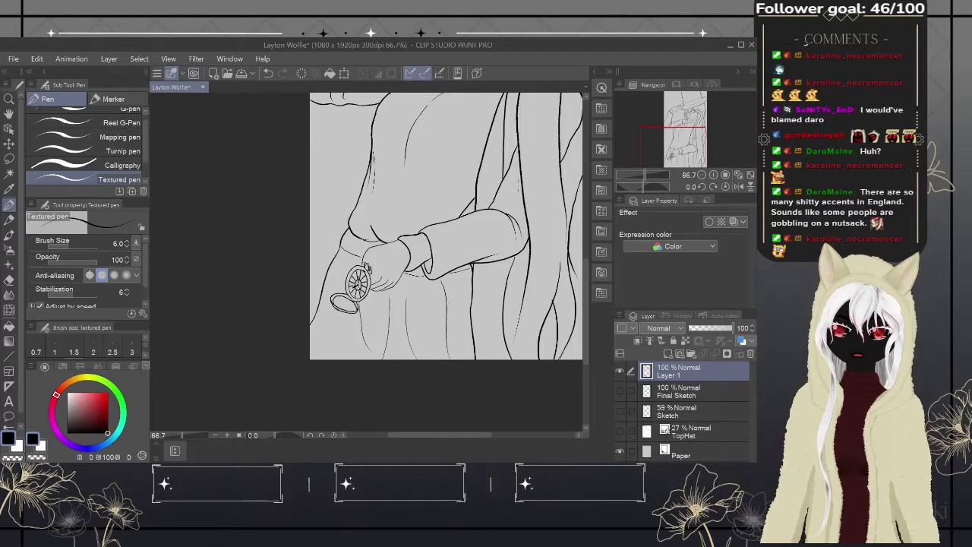
mouse_move(520, 190)
left_mouse_down()
mouse_move(449, 266)
mouse_move(435, 403)
mouse_move(437, 243)
mouse_move(414, 247)
mouse_move(427, 335)
left_mouse_up()
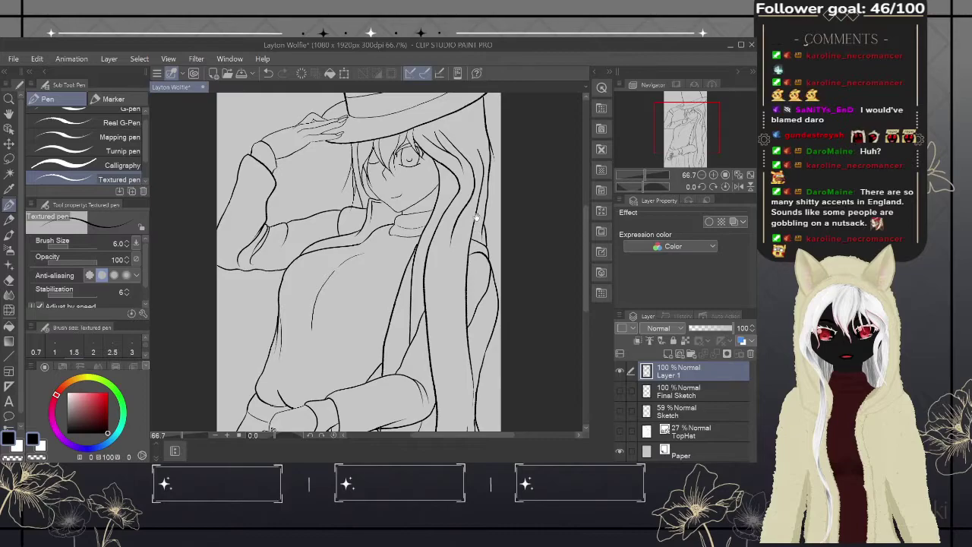
left_click_drag(480, 194, 492, 259)
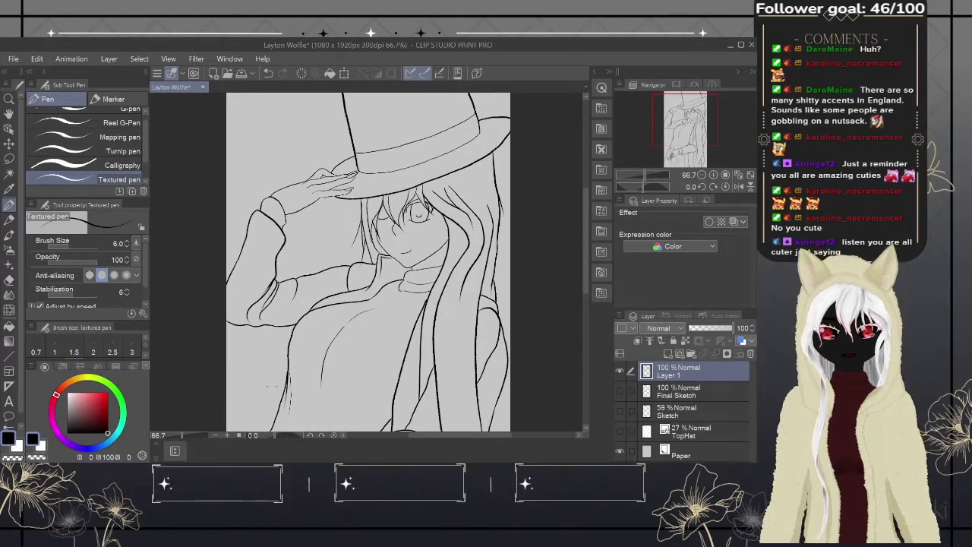
- Display the character reference image in the Sub View and enlarge it to frame the hooded head
left_click(679, 84)
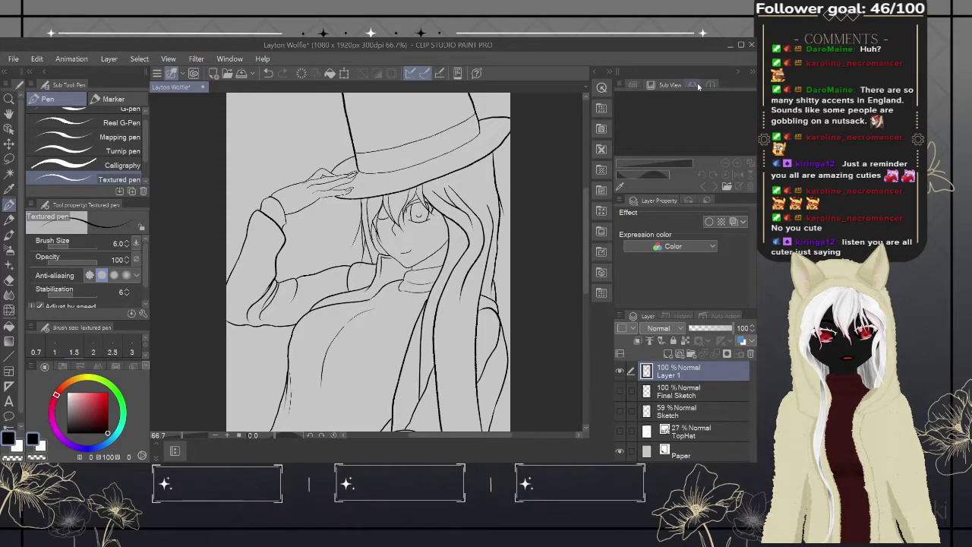
left_click(693, 84)
left_click(715, 84)
left_click(692, 85)
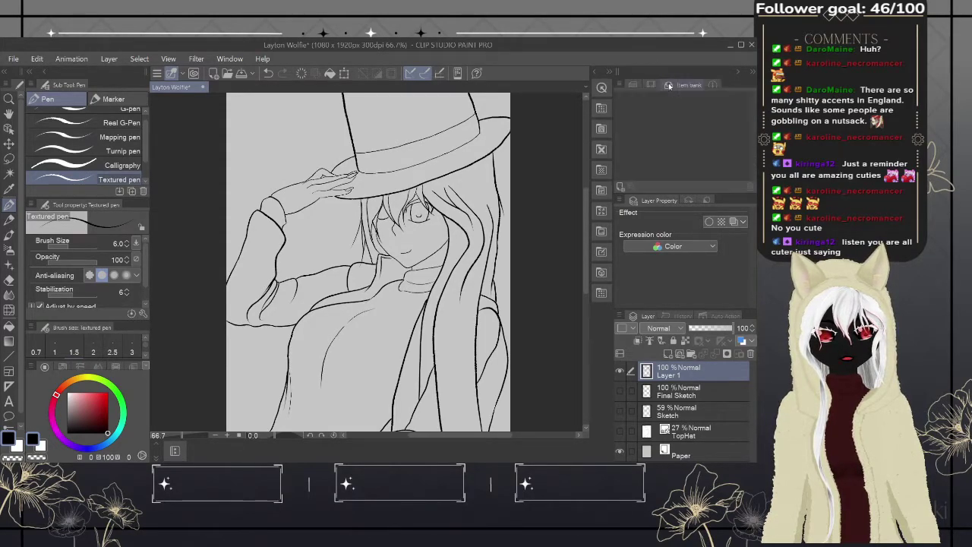
left_click(652, 85)
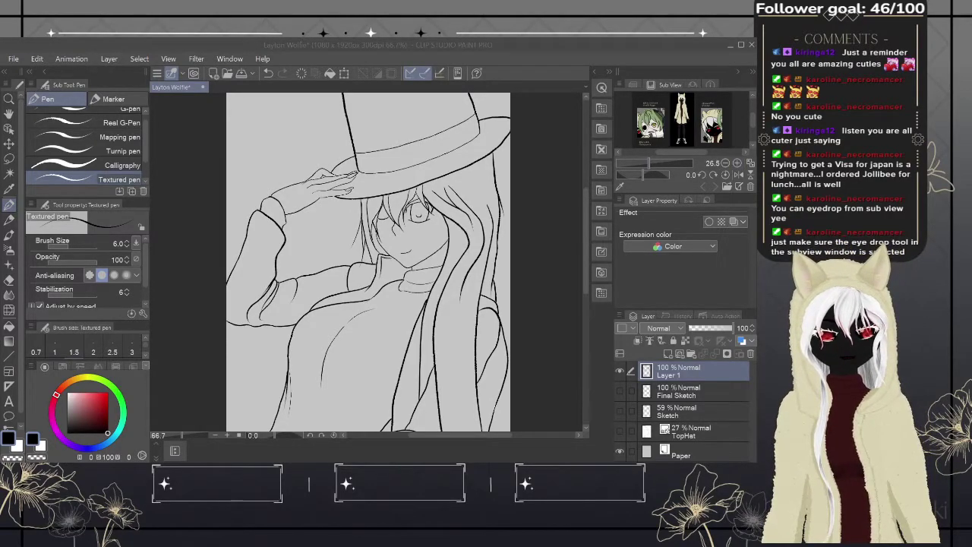
left_click_drag(648, 163, 669, 163)
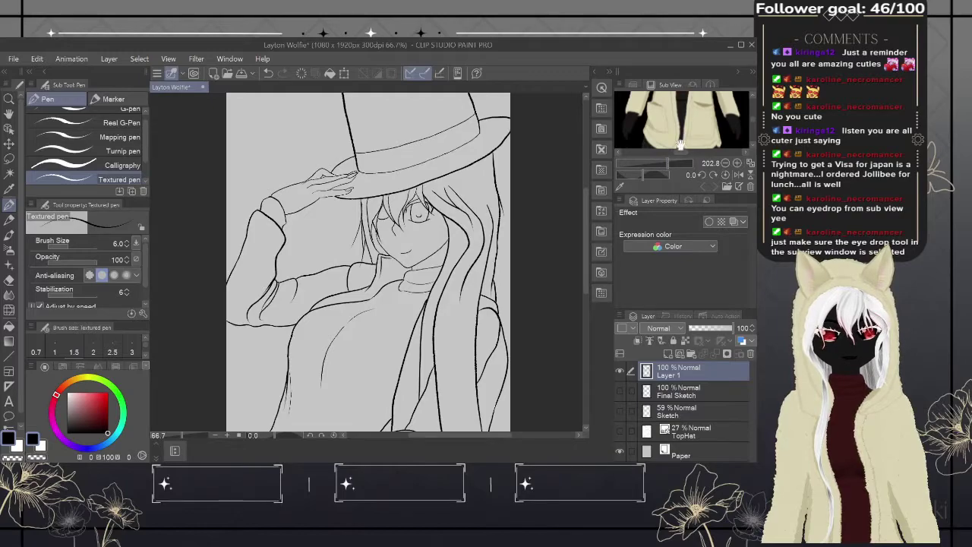
left_click_drag(687, 121, 686, 270)
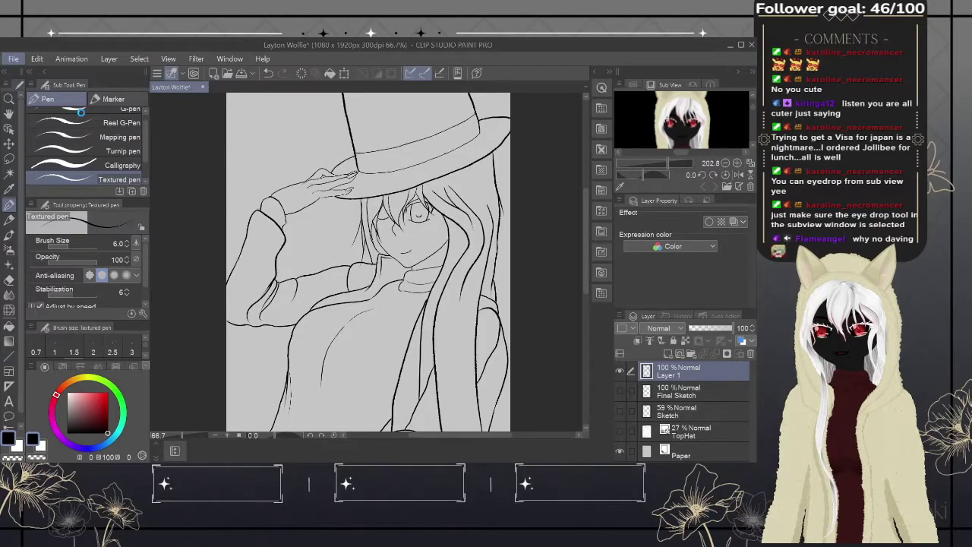
- Save the drawing and rename Layer 1 as Line Art
key("alt")
key("alt")
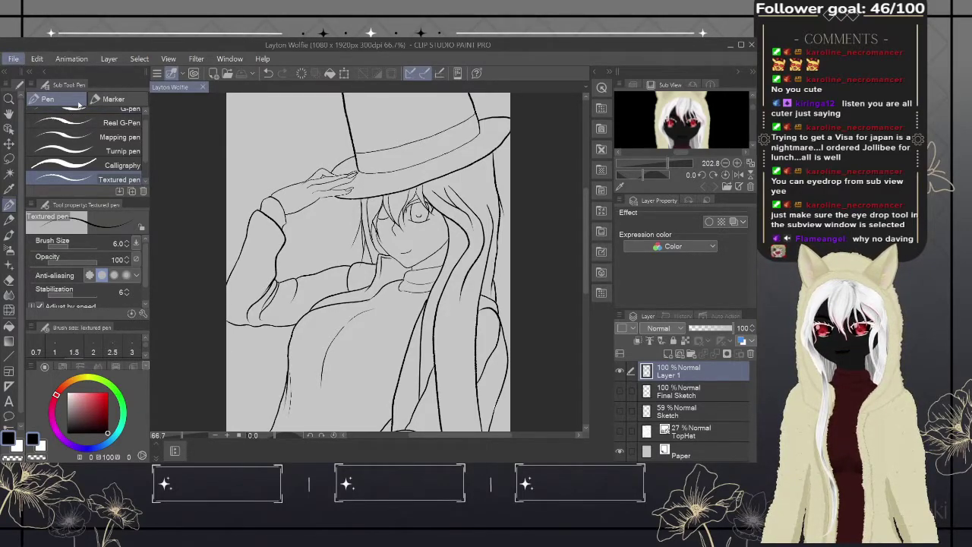
key("Left")
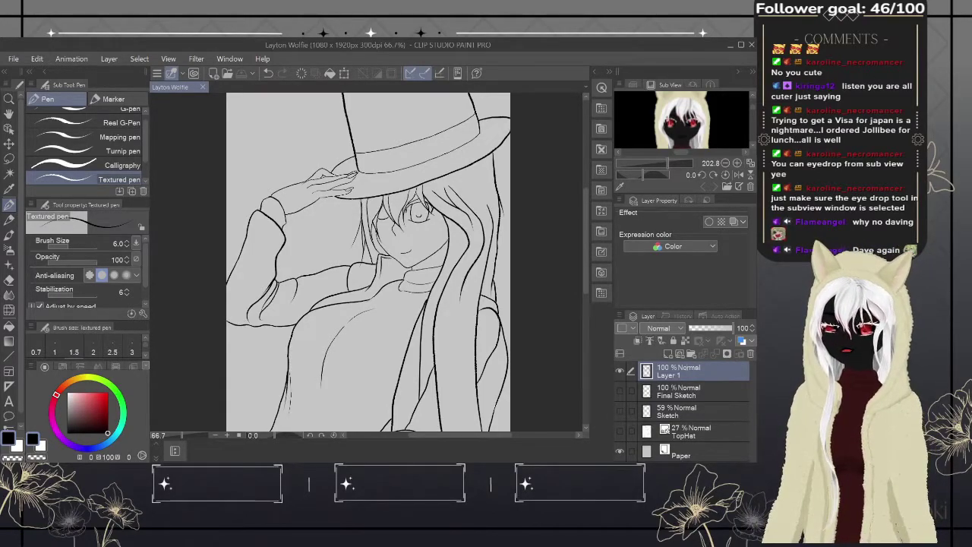
double_click(706, 376)
type("Line Art")
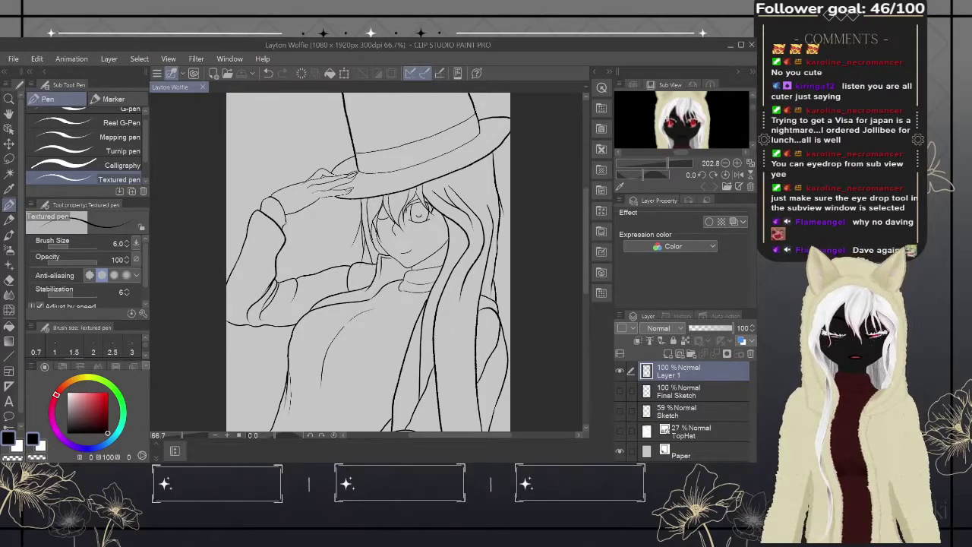
key("Return")
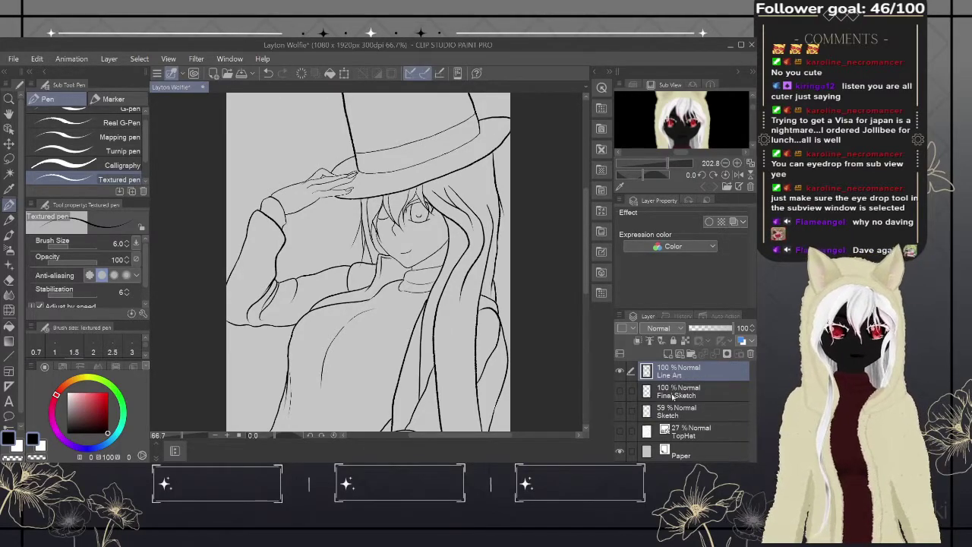
- Add a new layer above Line Art, try naming it Base Color, and undo the renaming
left_click(670, 354)
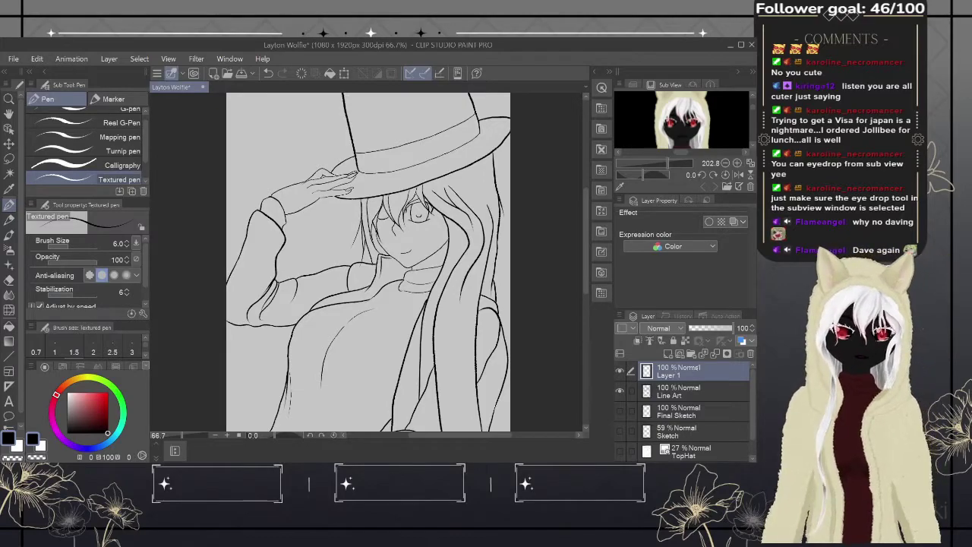
type("Base Color")
key("Return")
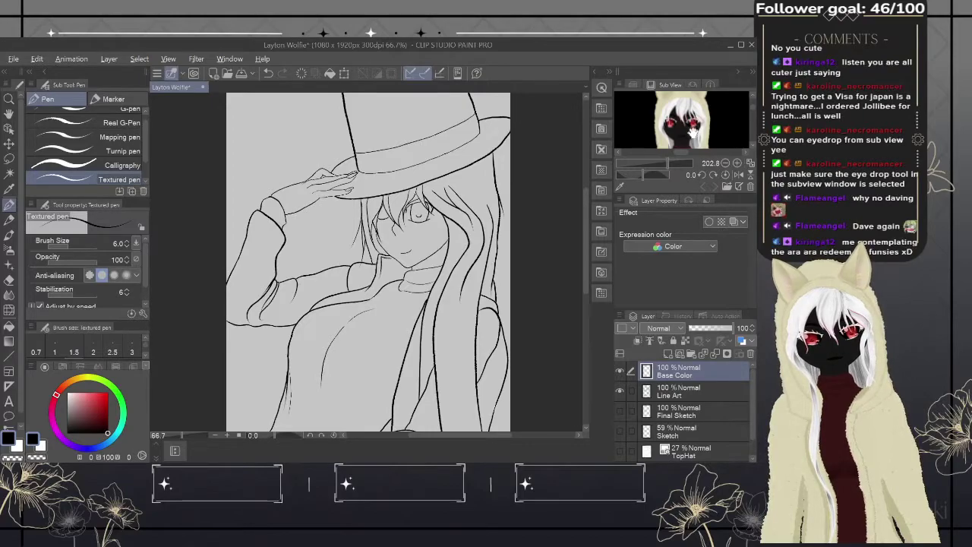
key("alt")
key("ctrl+z")
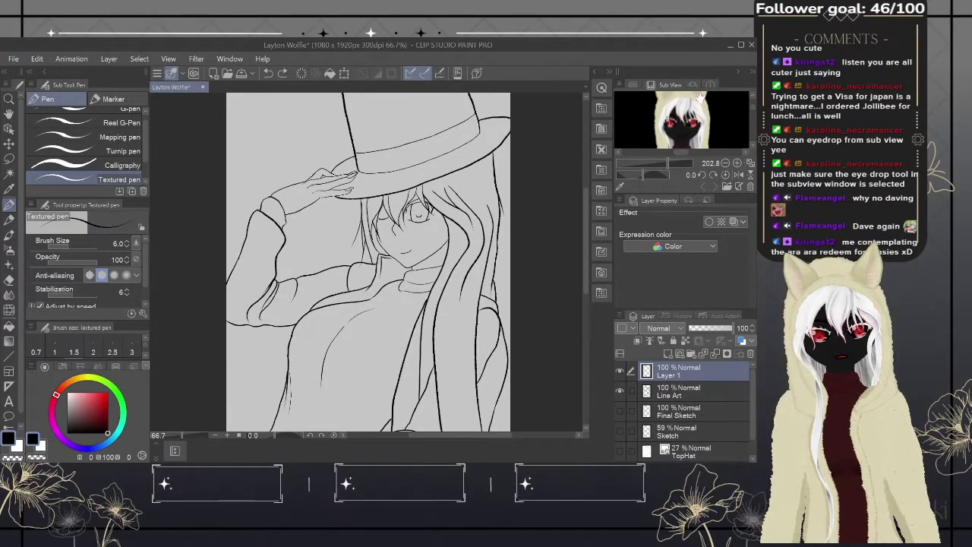
key("alt")
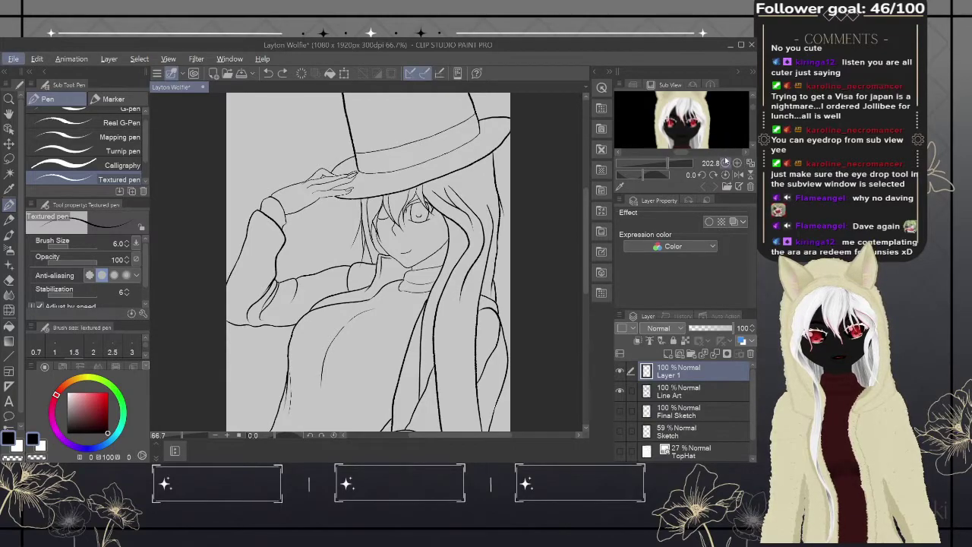
- Sample the near-black skin colour from the Sub View reference and fill the face, neck and both hands with it
left_click(621, 187)
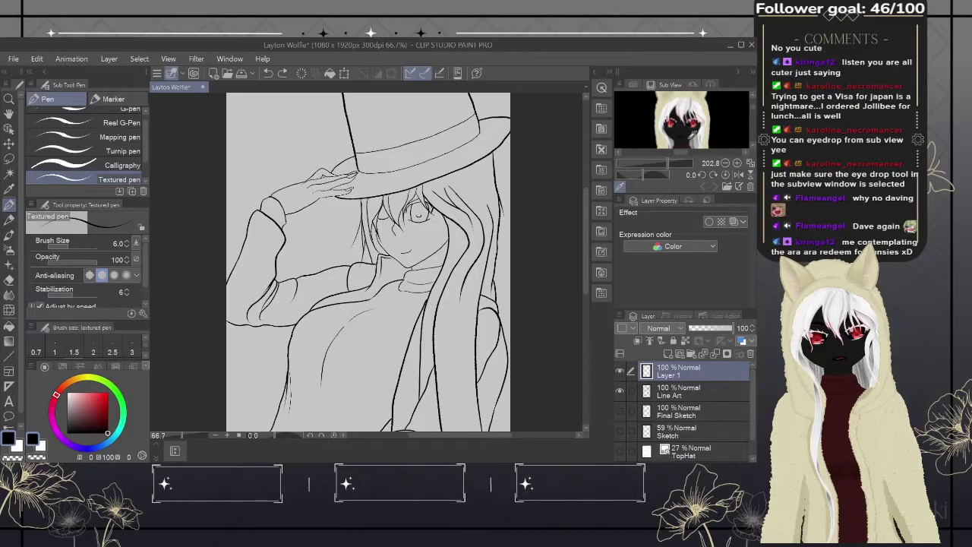
left_click(694, 126)
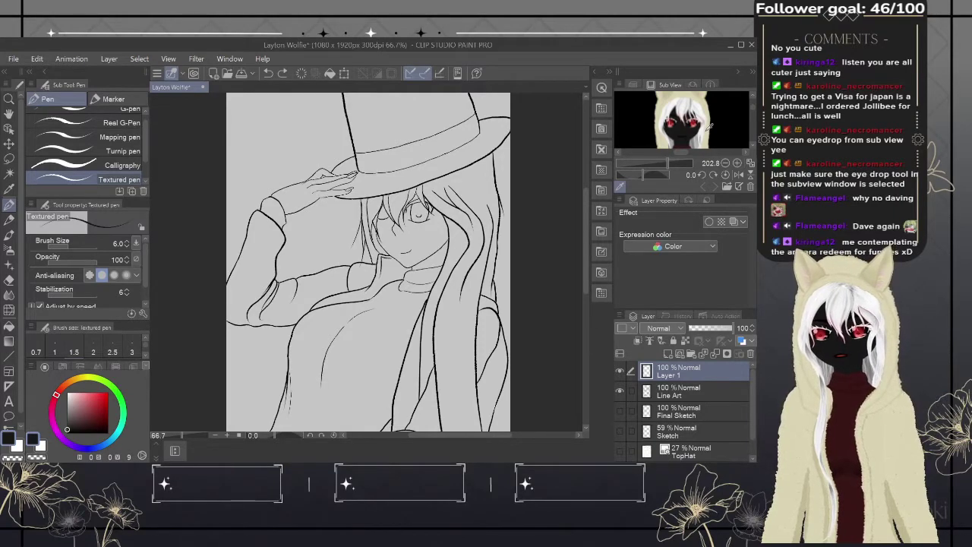
left_click(15, 328)
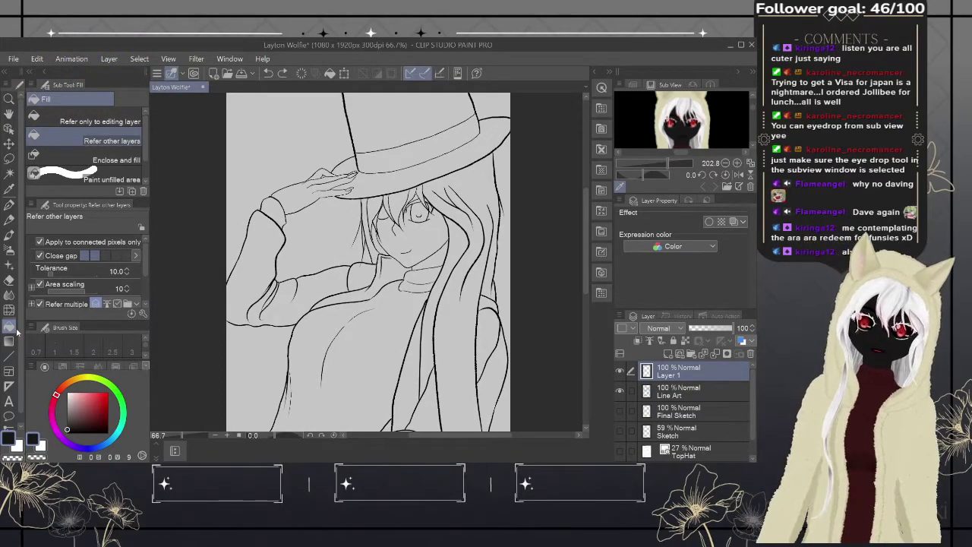
left_click(429, 234)
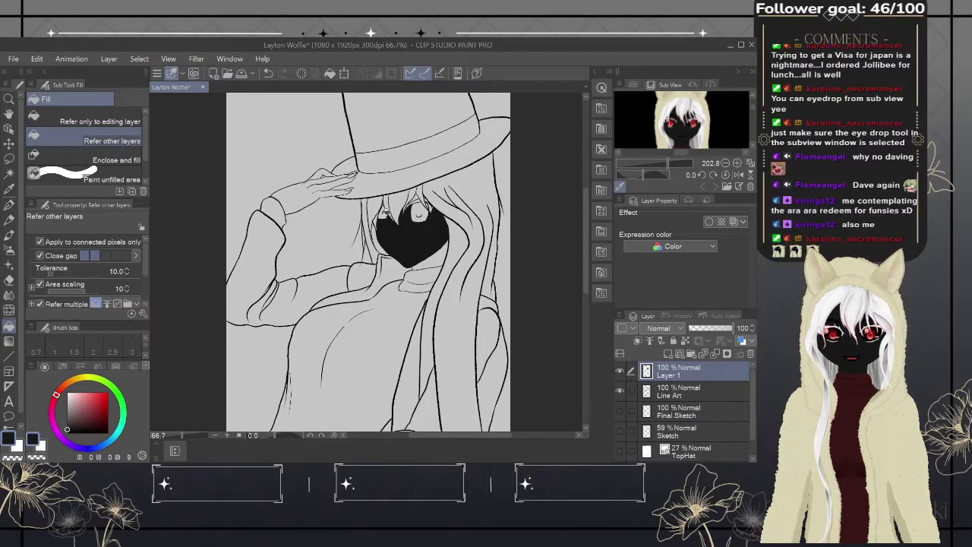
left_click(308, 192)
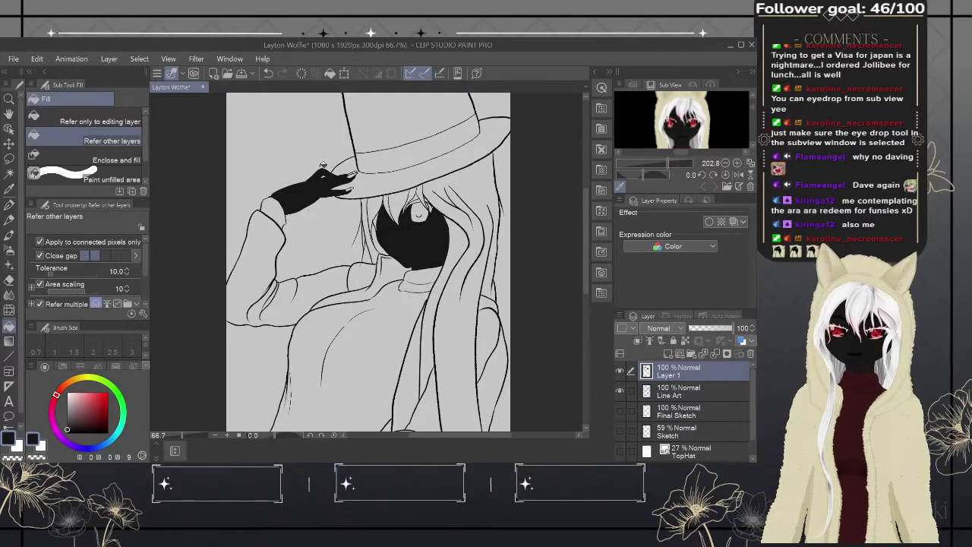
left_click_drag(311, 483, 361, 308)
left_click(364, 304)
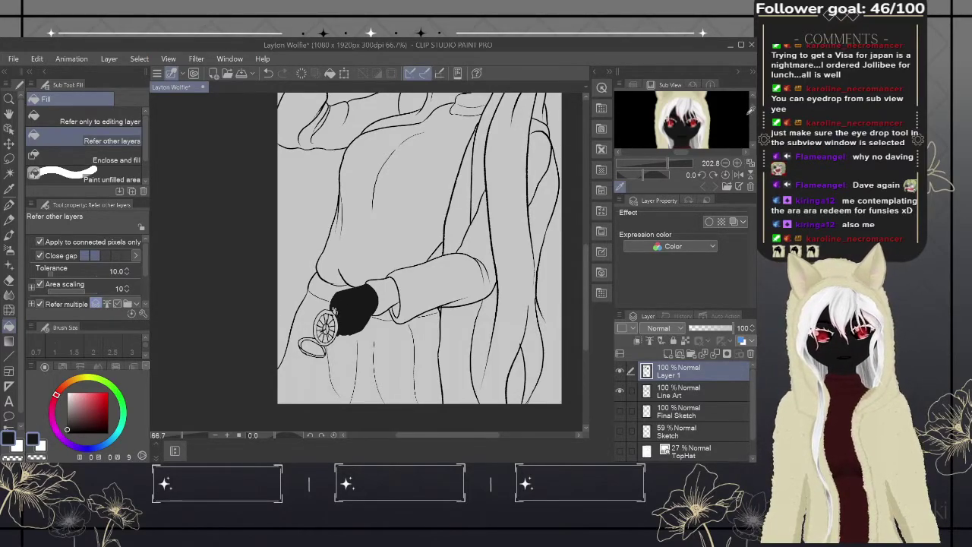
- Sample the dark red of the reference's sweater and fill the sweater's torso and the cuff at the watch-holding hand
scroll(752, 110, "down", 5)
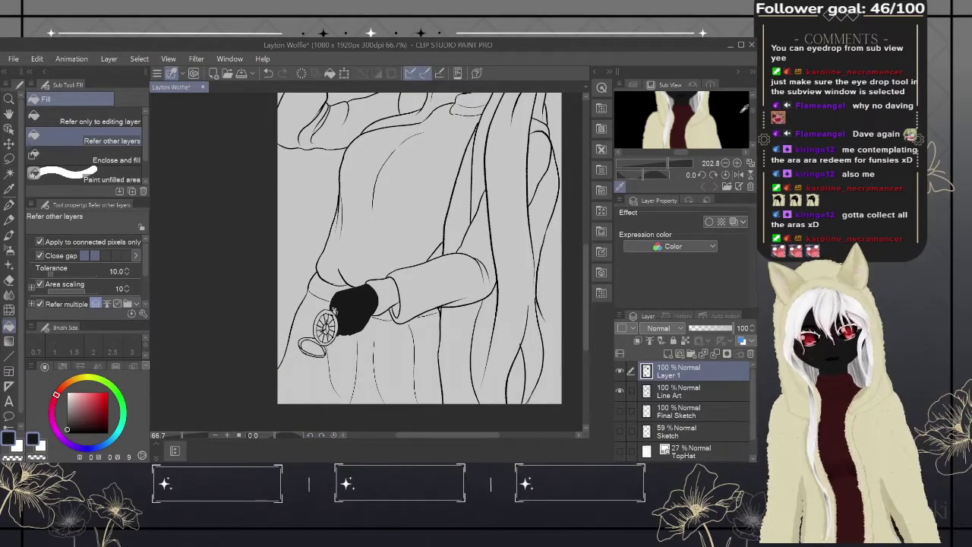
left_click(684, 120)
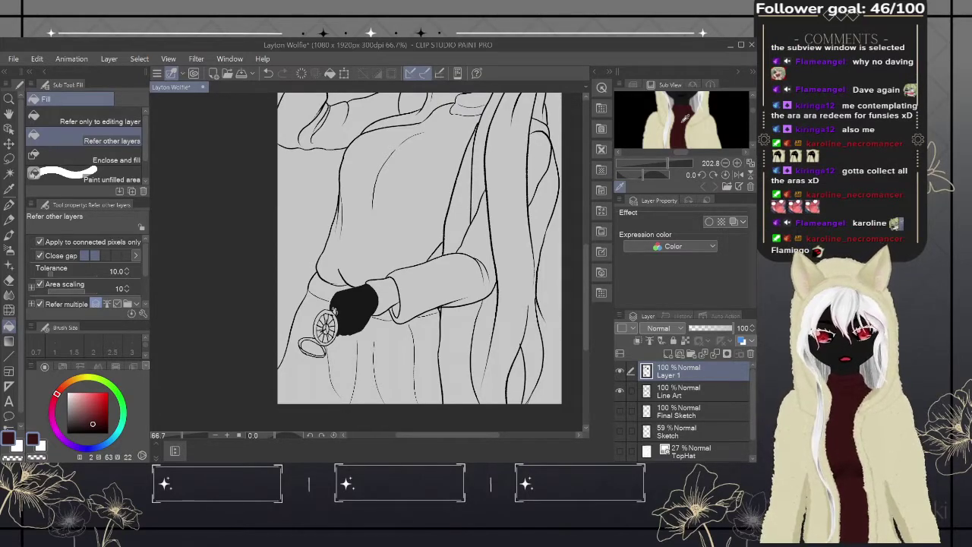
left_click(384, 296)
left_click(414, 209)
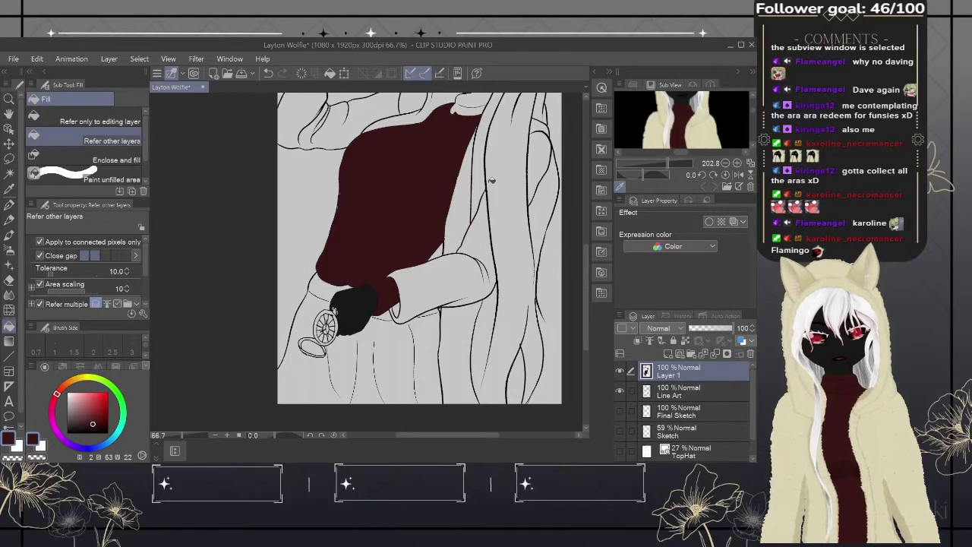
- Move Layer 1 below the Line Art layer and fill the turtleneck collar with the same dark red
left_click_drag(712, 376, 712, 395)
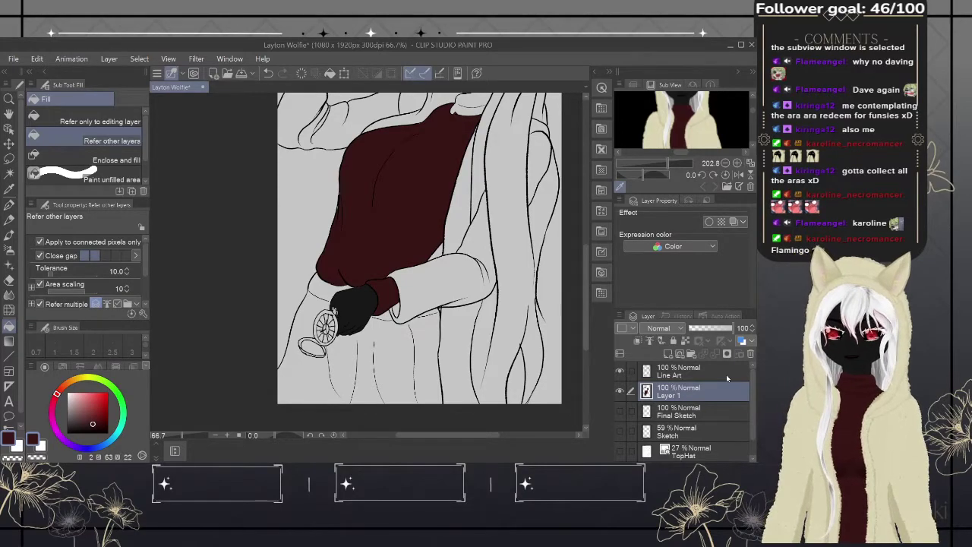
scroll(453, 179, "up", 5)
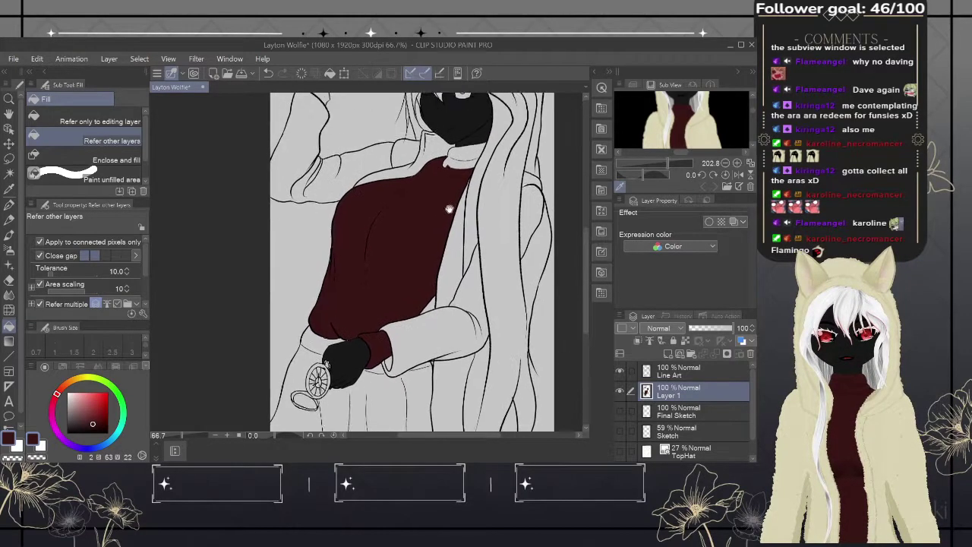
left_click(459, 212)
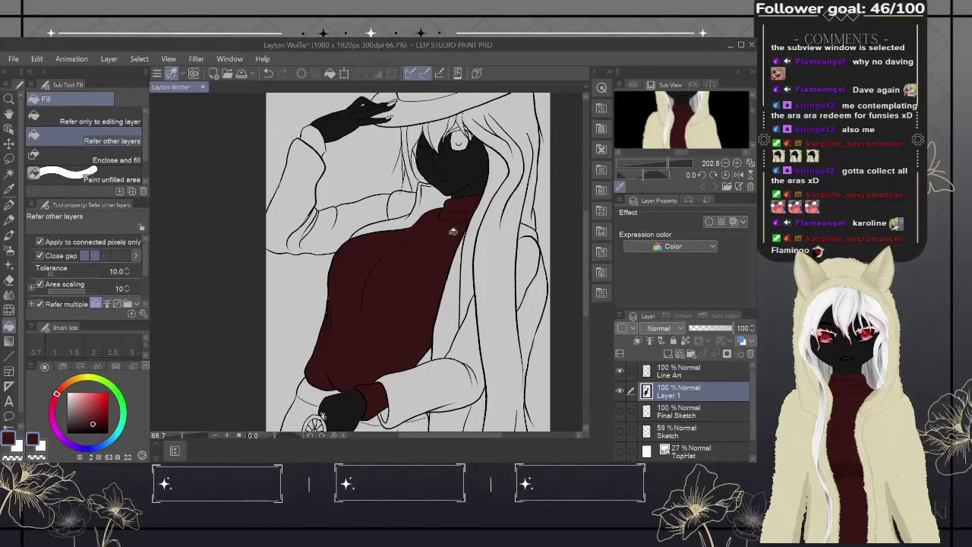
- Fill the raised hand's sweater cuff dark red, and fill the long hair with the white sampled from the reference
left_click(324, 133)
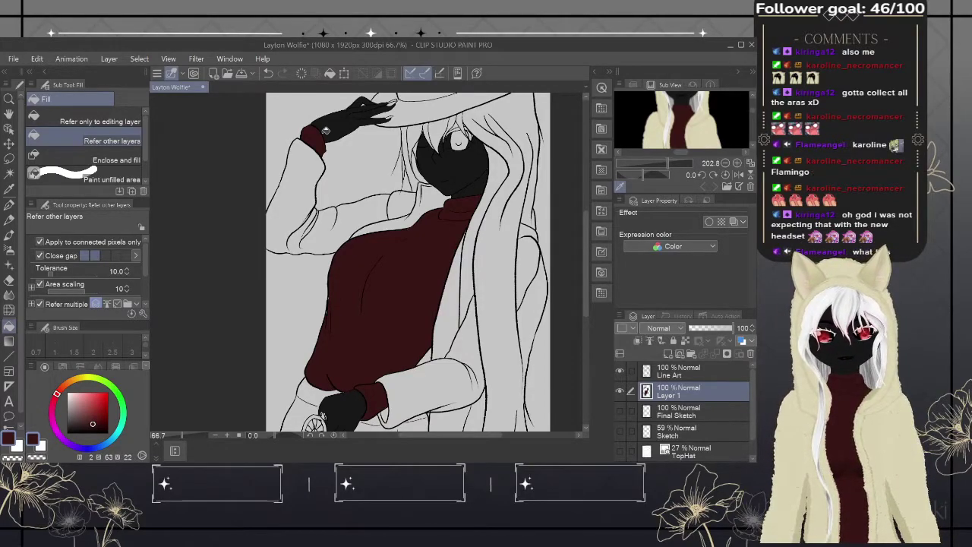
left_click(670, 127)
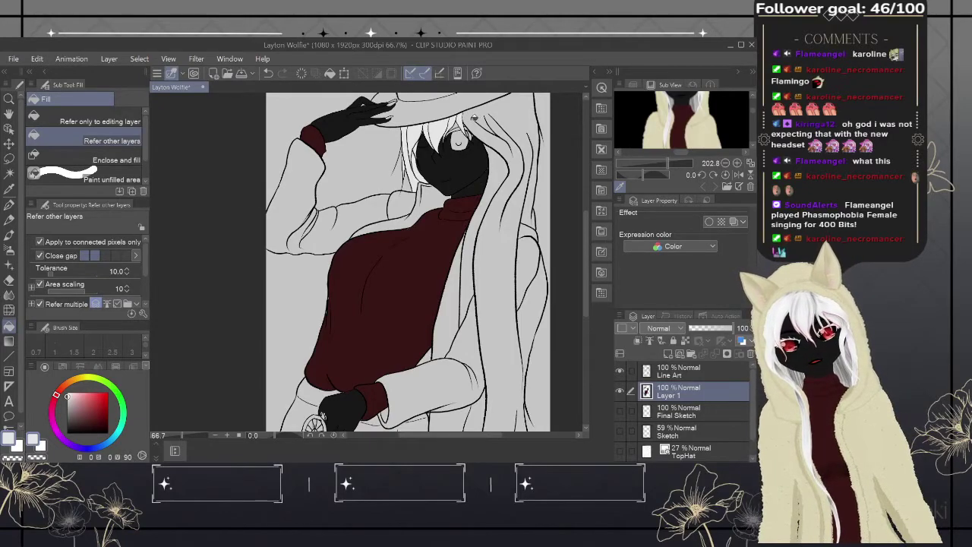
left_click(474, 117)
left_click(503, 172)
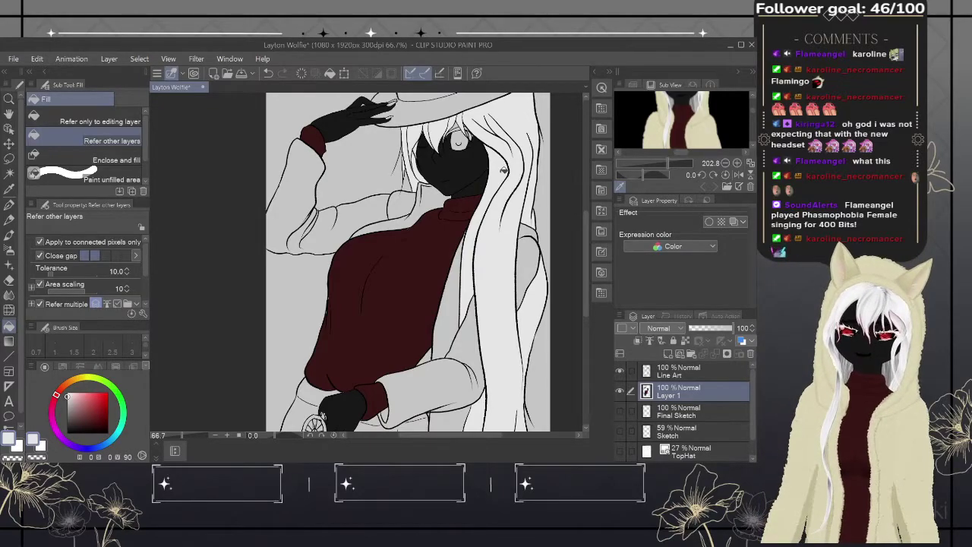
scroll(501, 173, "down", 5)
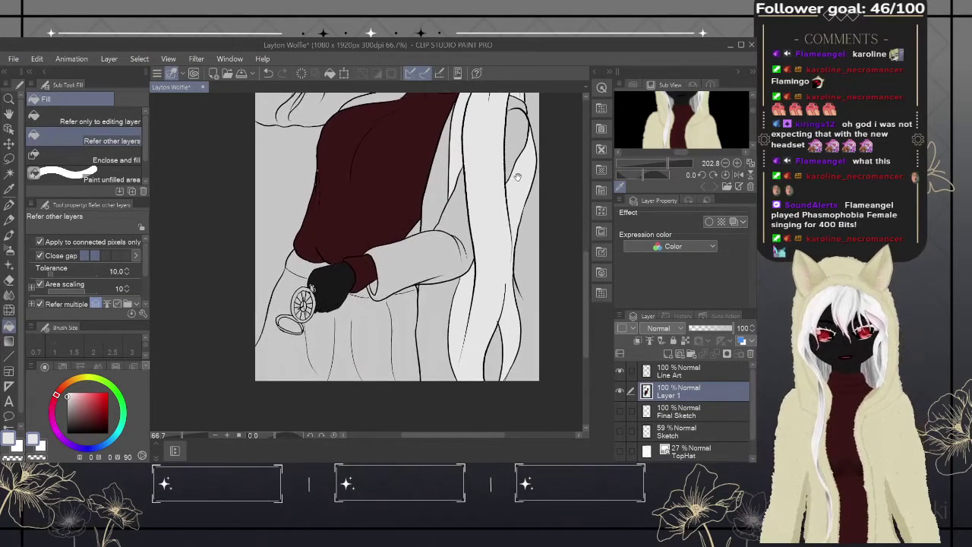
left_click(445, 305)
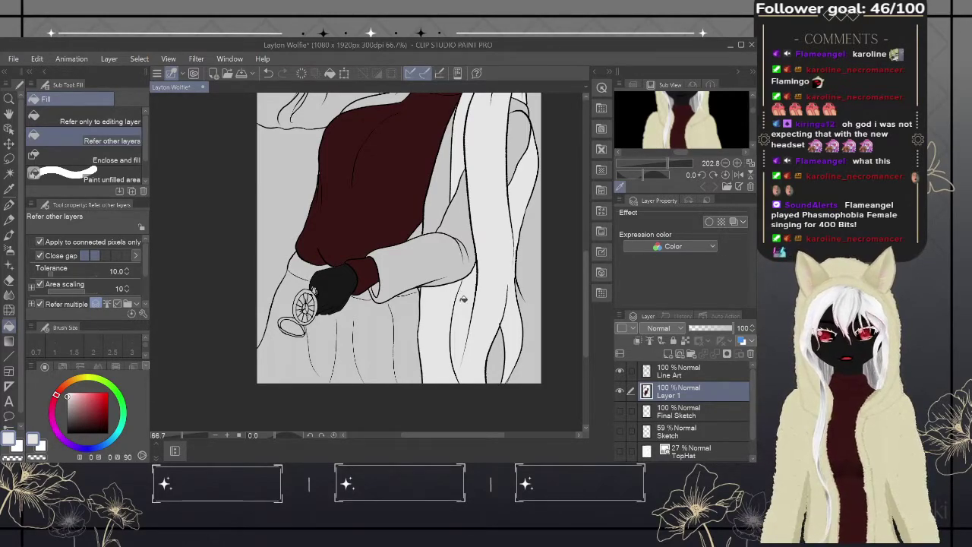
key("ctrl+z")
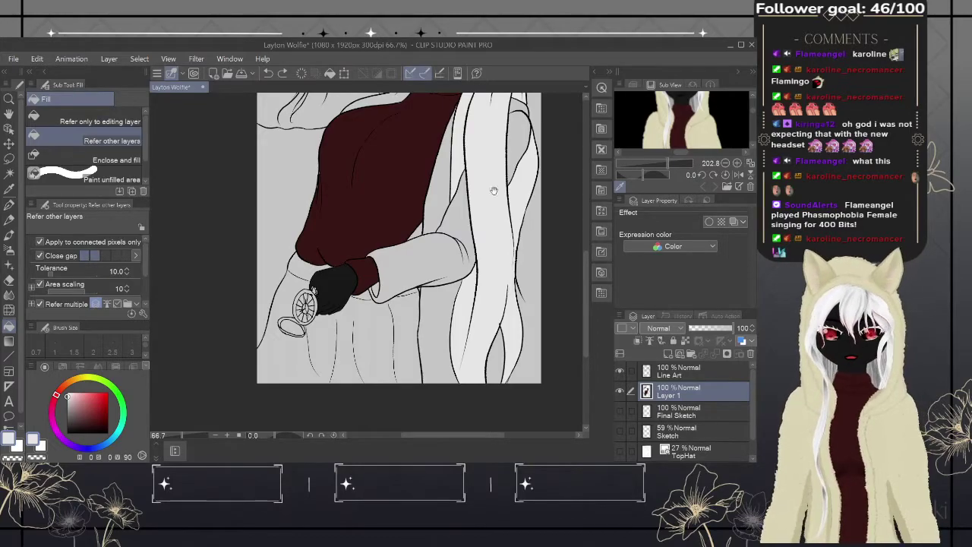
- Sample the face's near-black and the sweater's dark red from the drawing and colour the raised hand's fingernails dark red
mouse_move(494, 191)
left_mouse_down()
mouse_move(461, 335)
mouse_move(465, 374)
left_mouse_up()
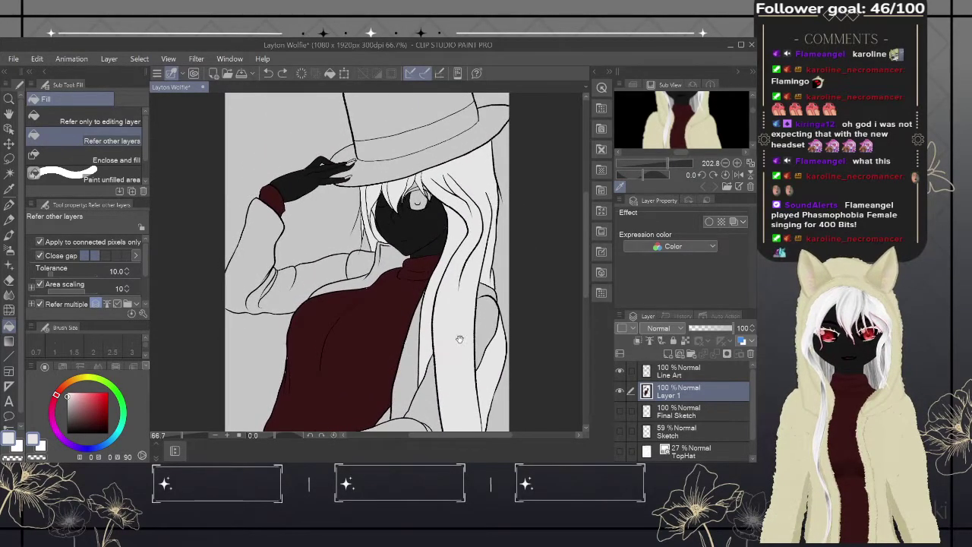
left_click(428, 218, "alt")
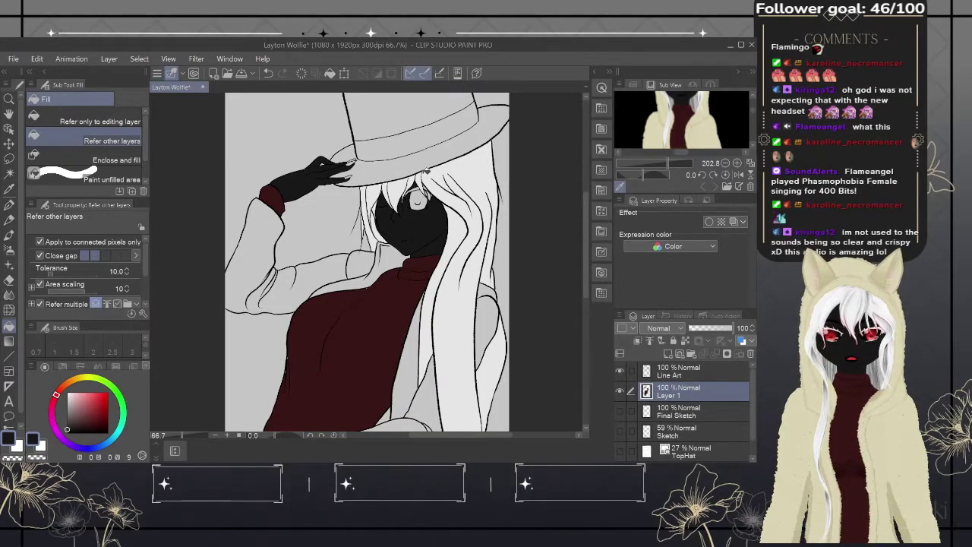
left_click(384, 318, "alt")
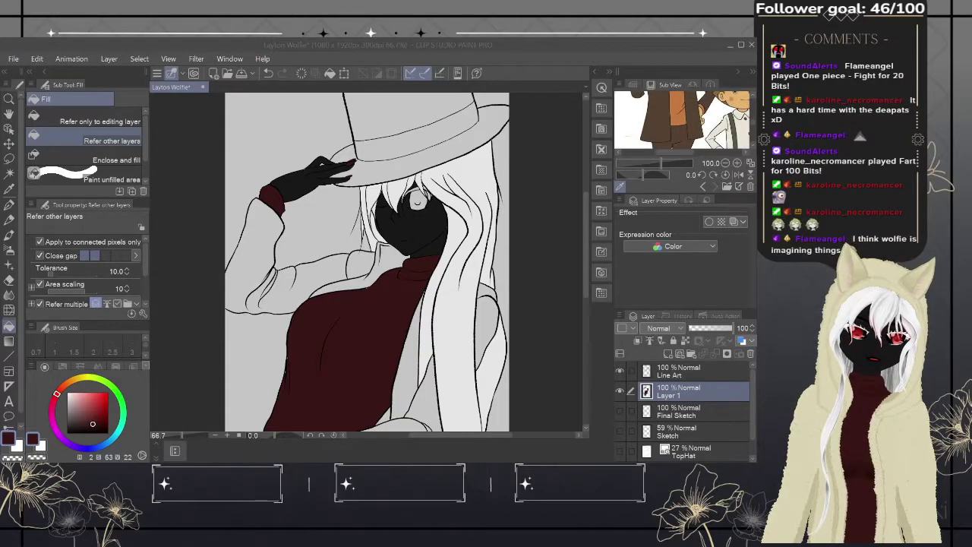
- Sample the orange-red hat band colour from the top-hatted reference figure and fill the character's hat band with it
left_click(752, 114)
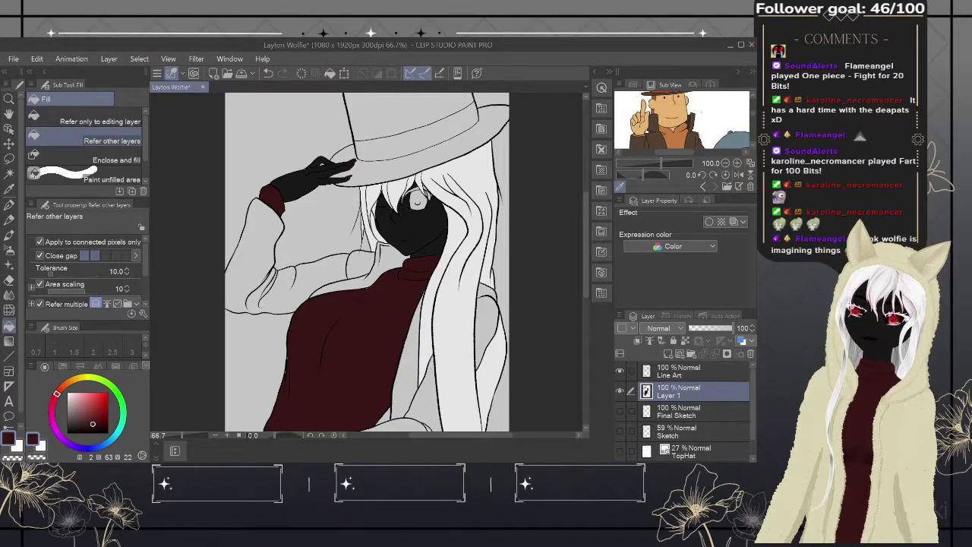
key("alt+Tab")
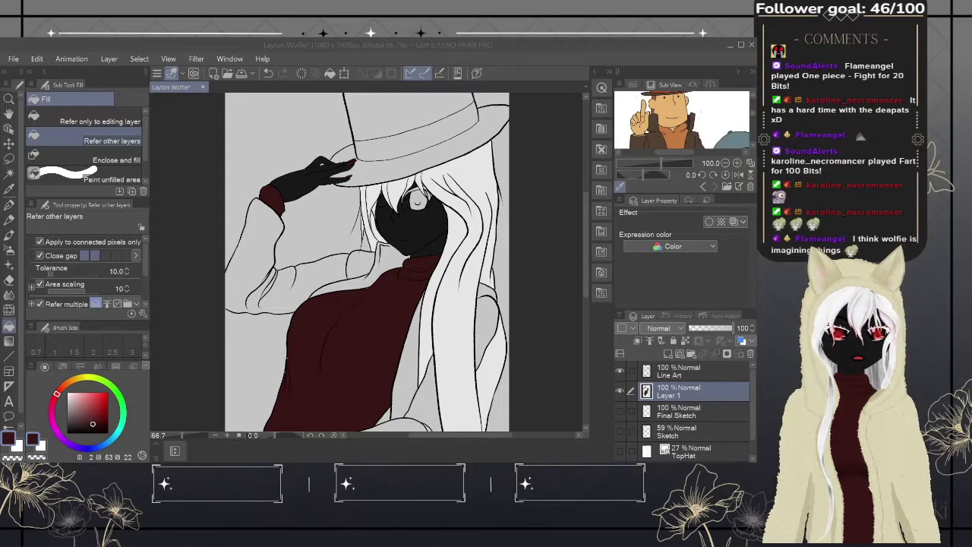
left_click(754, 112)
scroll(754, 112, "up", 3)
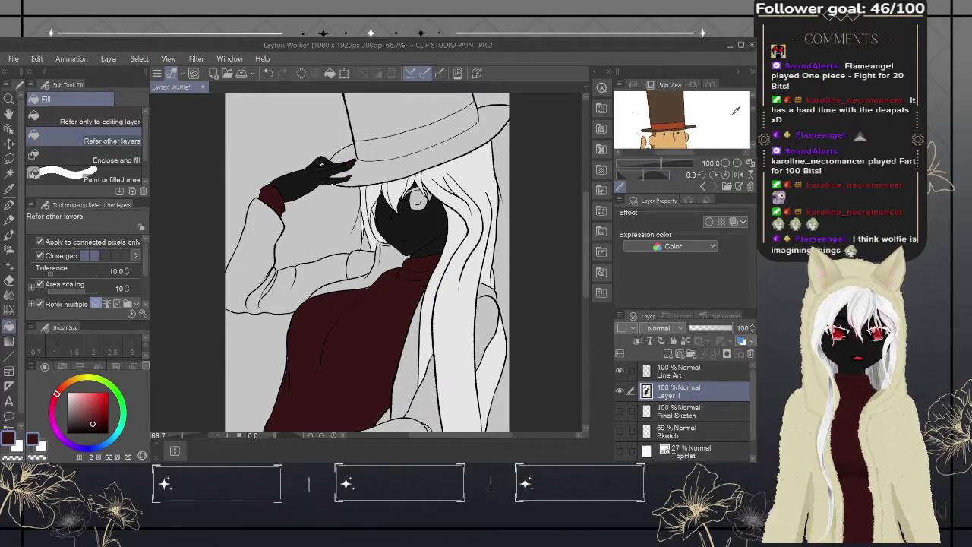
left_click(682, 120)
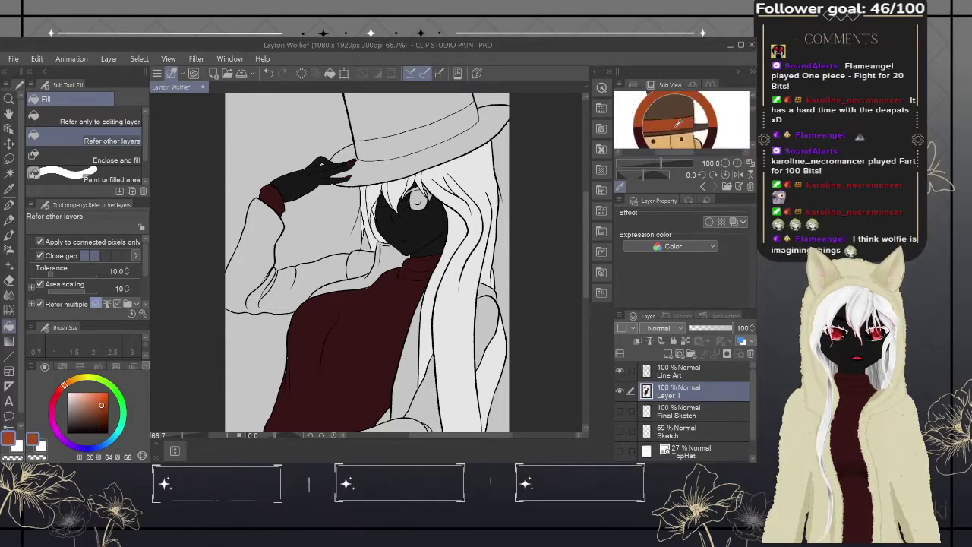
left_click(413, 137)
- Sample the brown of the reference figure's hat and fill the top hat's crown and brim with it
left_click(674, 110)
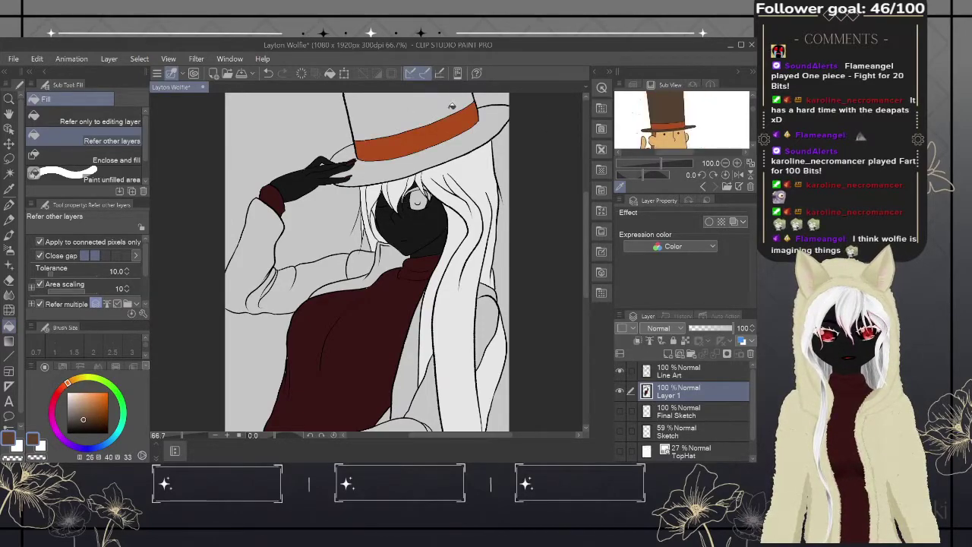
left_click(427, 132)
left_click(425, 159)
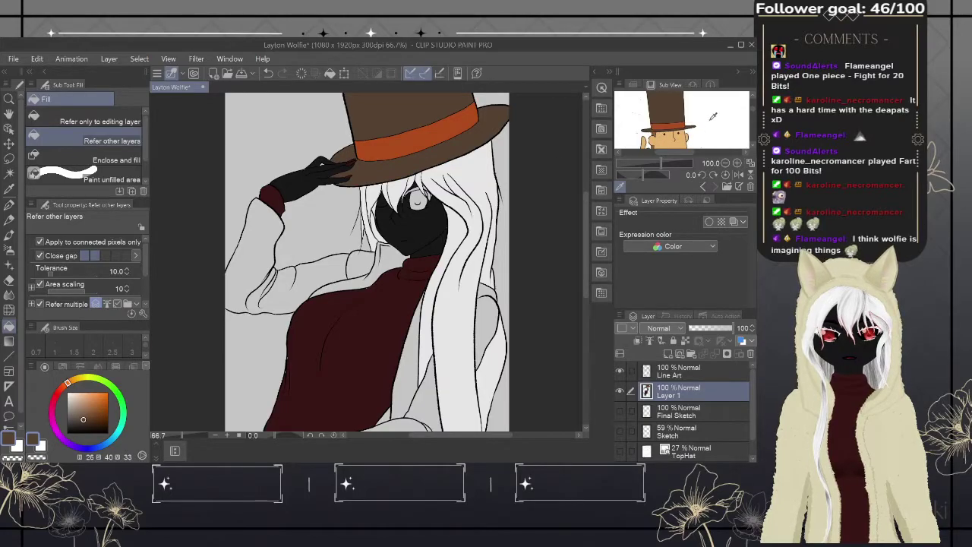
- Check the reference figure's coat and fill the raised sleeve, collar, upper coat front and far shoulder with the hat's brown
left_click_drag(714, 118, 649, 116)
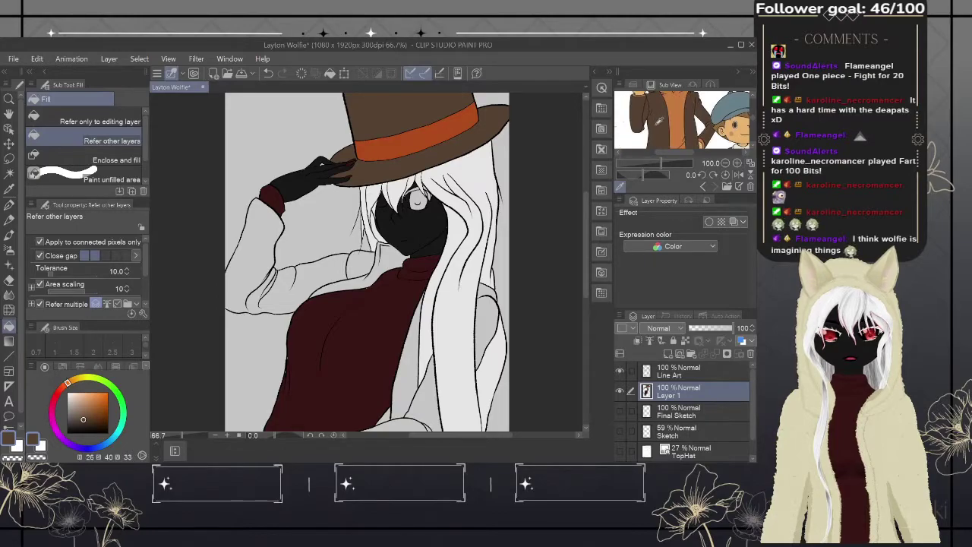
left_click(309, 277)
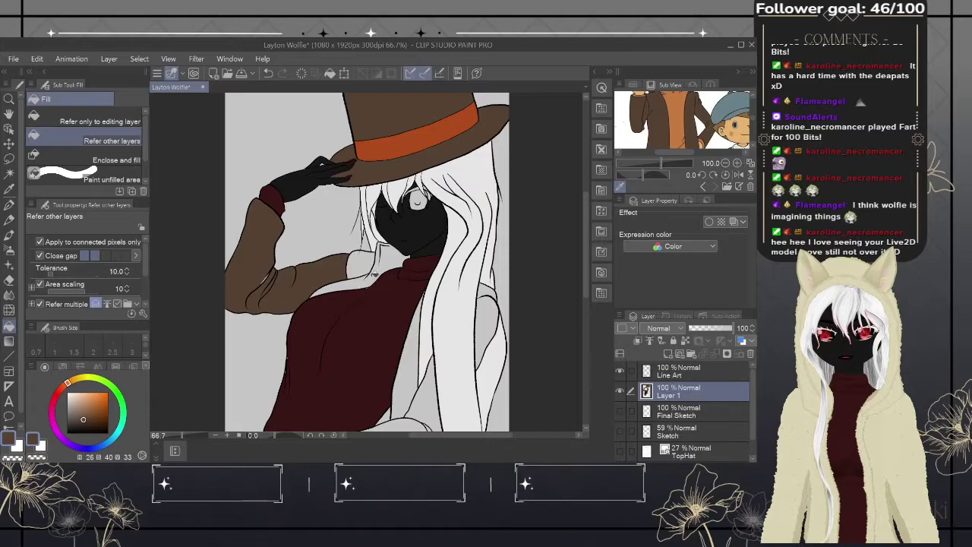
left_click(369, 262)
left_click(396, 260)
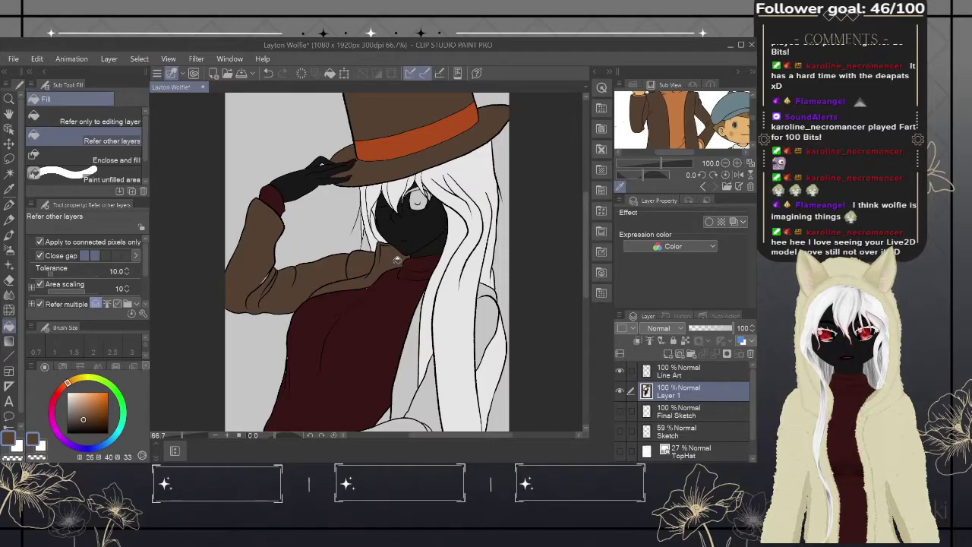
left_click(409, 326)
left_click(494, 315)
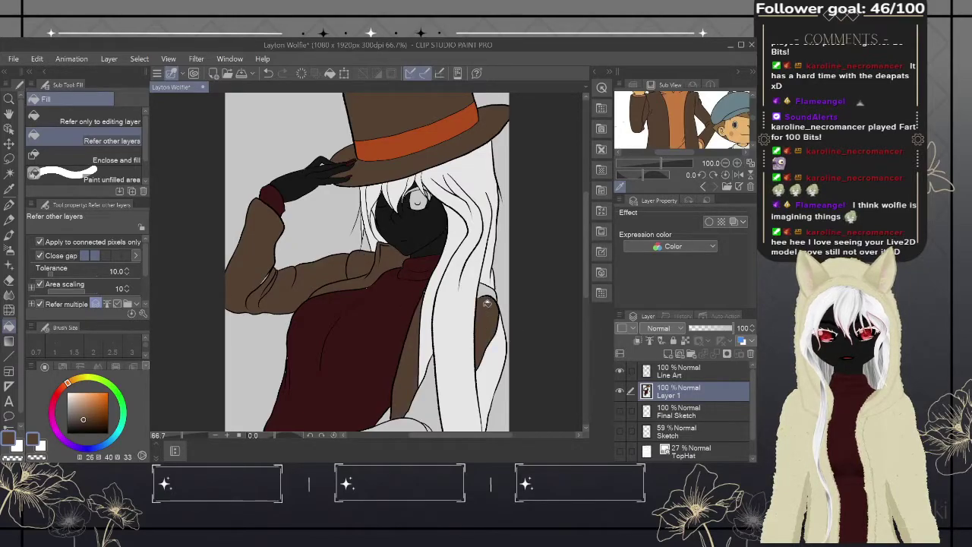
- Fill the bent arm's coat sleeve and the lower coat panel beside the hair with the same brown
scroll(457, 285, "down", 1)
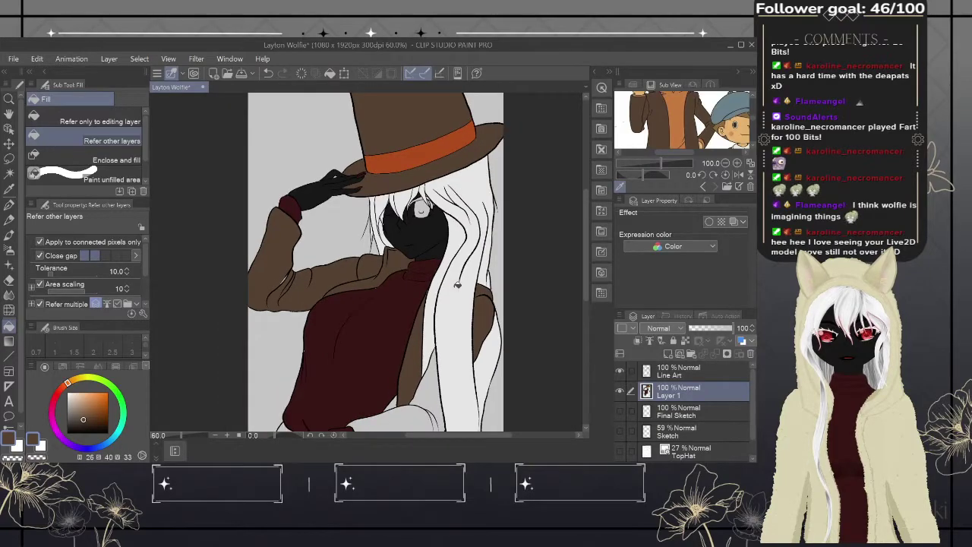
left_click_drag(585, 235, 585, 282)
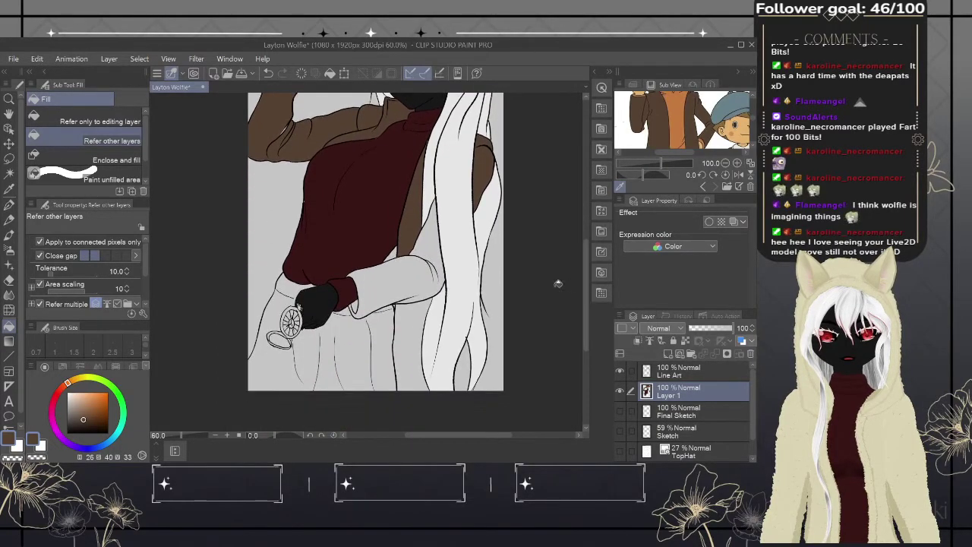
left_click(424, 246)
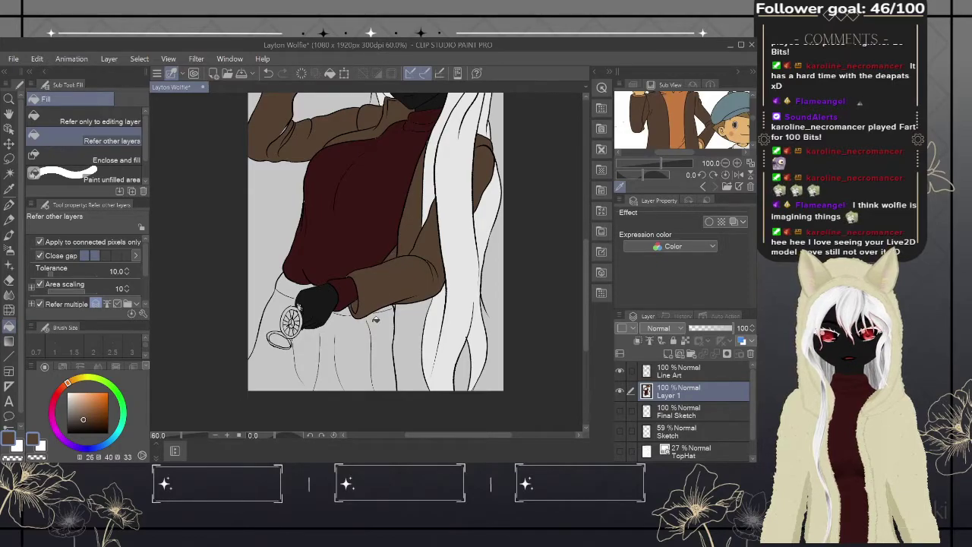
left_click(413, 322)
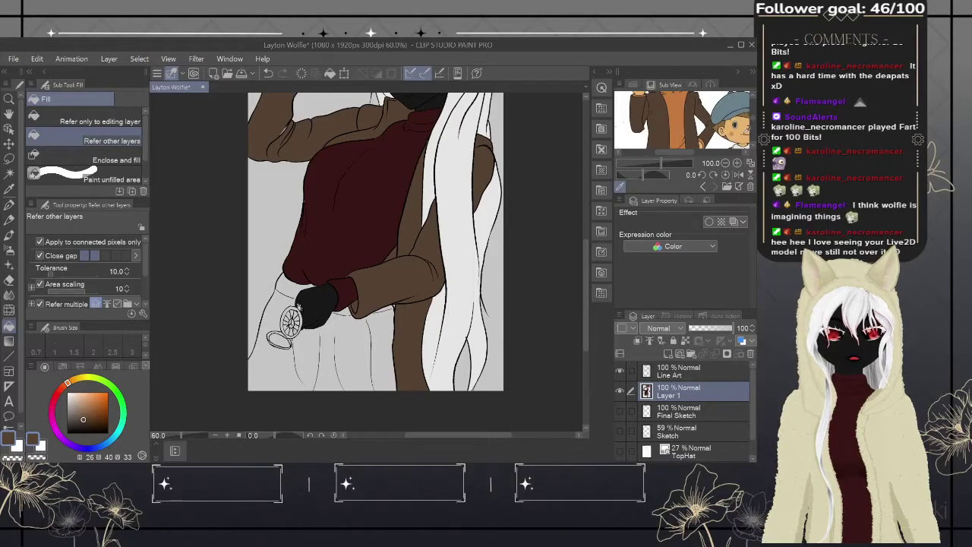
- Sample near-black from the hooded character reference and fill the lower garment below the sweater with it
left_click_drag(755, 123, 752, 111)
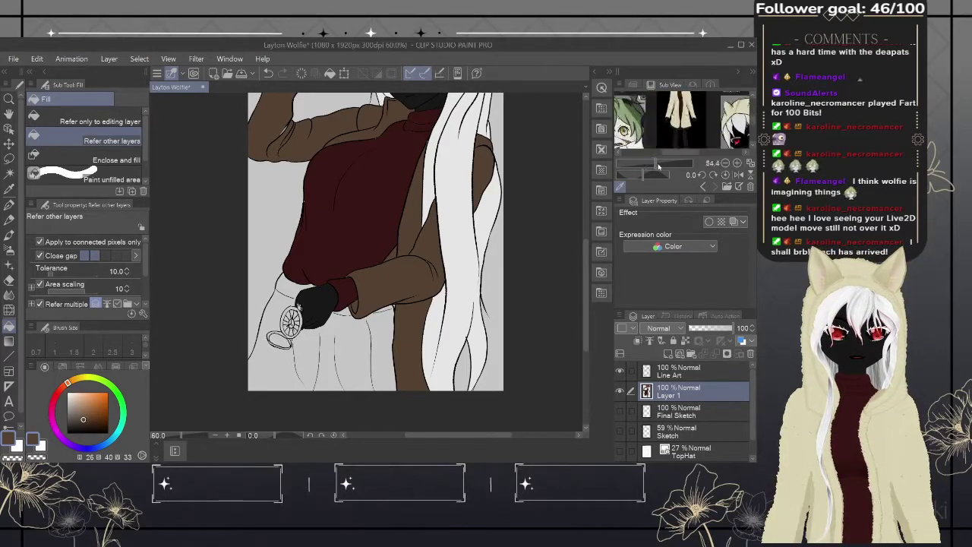
left_click_drag(645, 163, 665, 165)
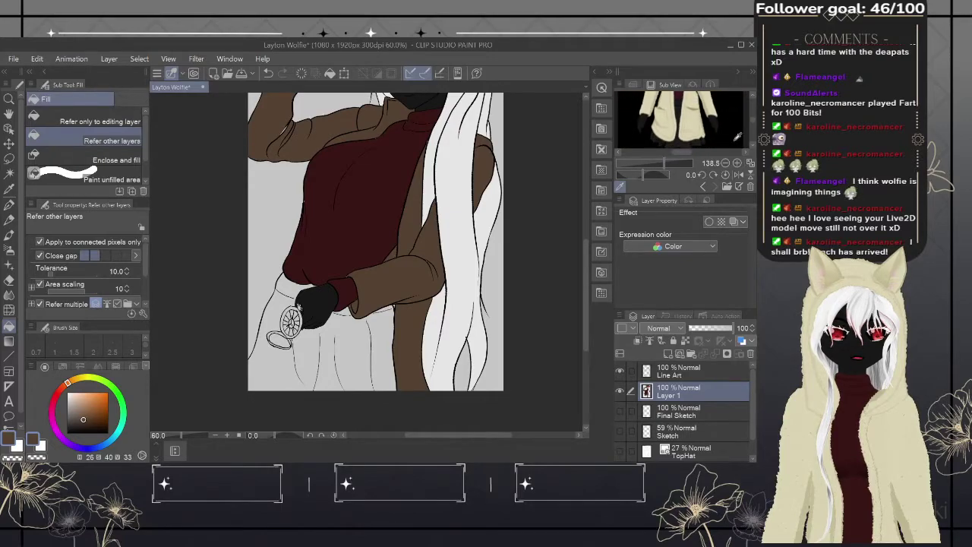
left_click(682, 107)
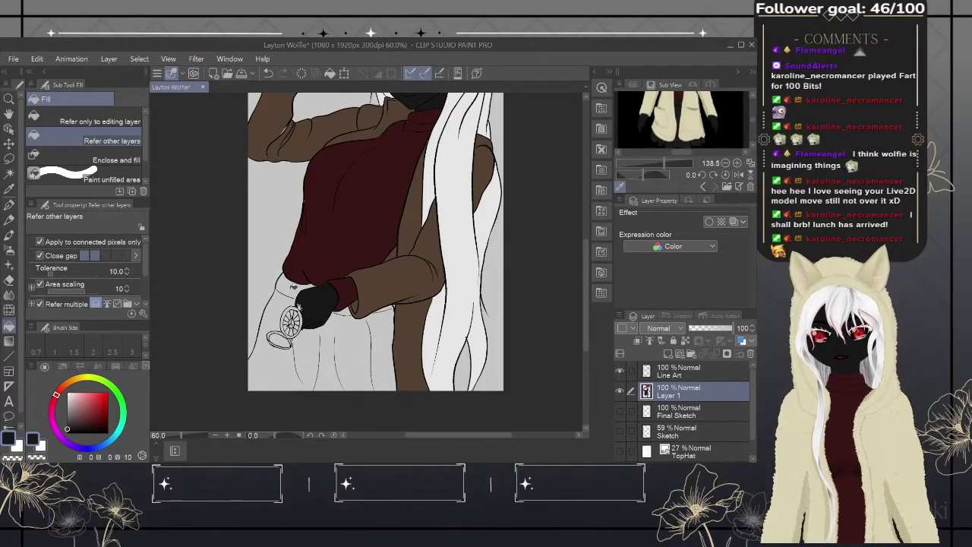
left_click(357, 312)
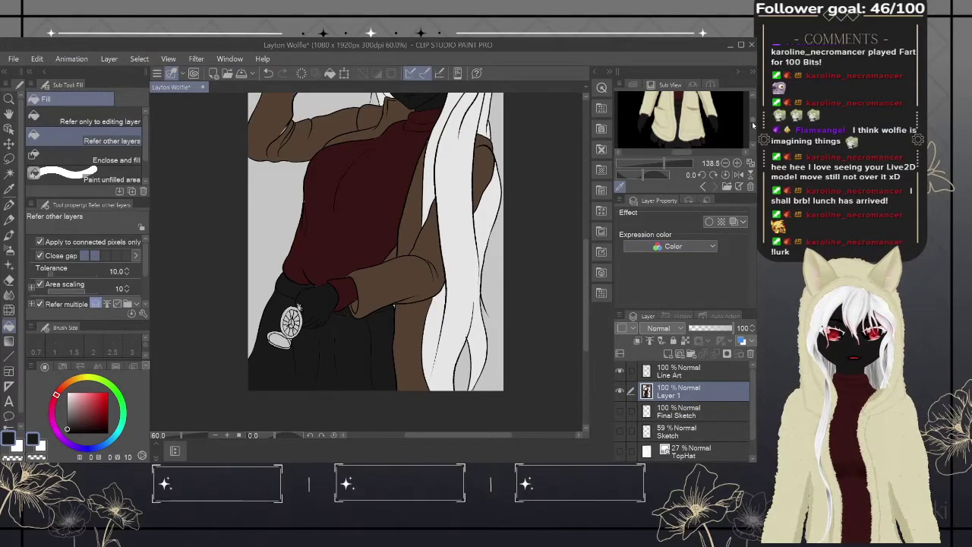
- Sample the bright red of the reference character's eyes and fill the iris of the visible eye with it
scroll(743, 120, "up", 5)
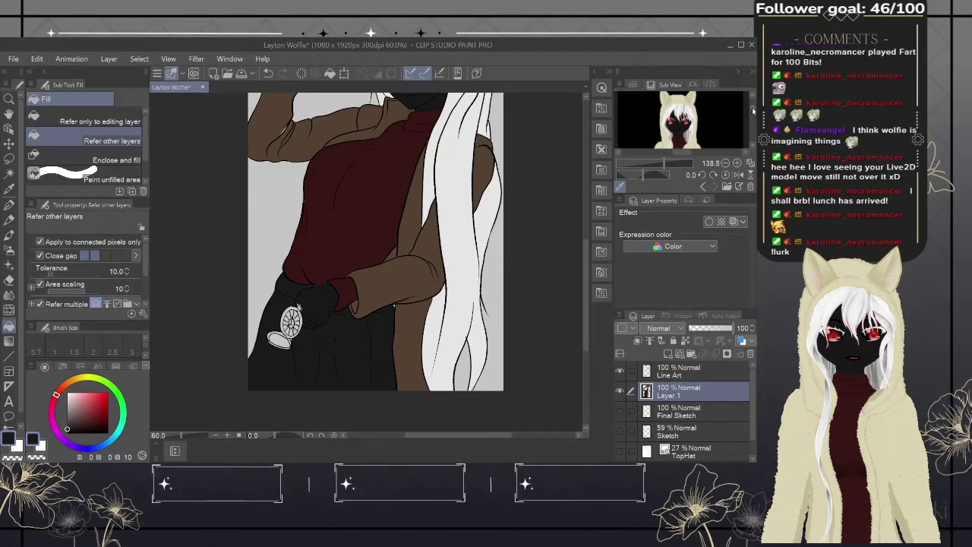
left_click_drag(590, 278, 584, 216)
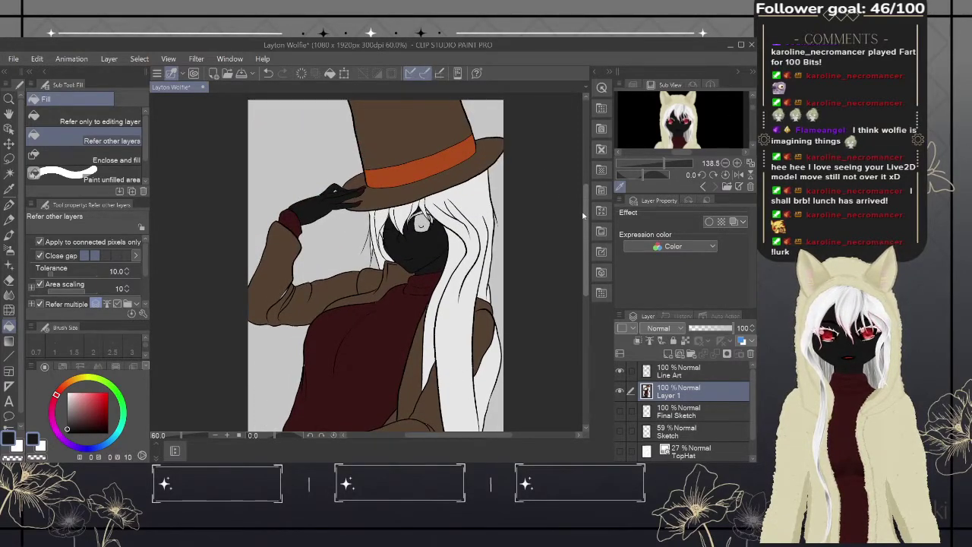
left_click(684, 119)
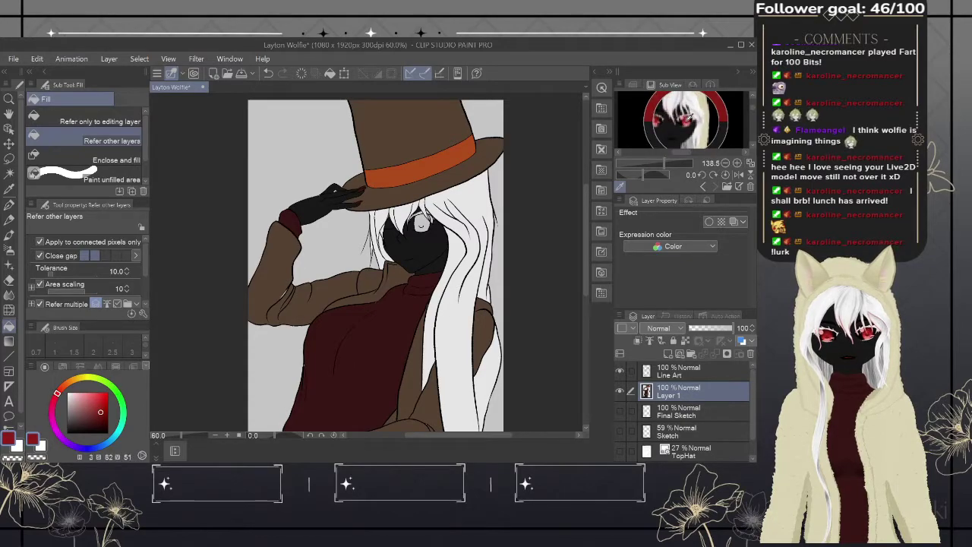
left_click_drag(684, 120, 682, 121)
left_click(423, 221)
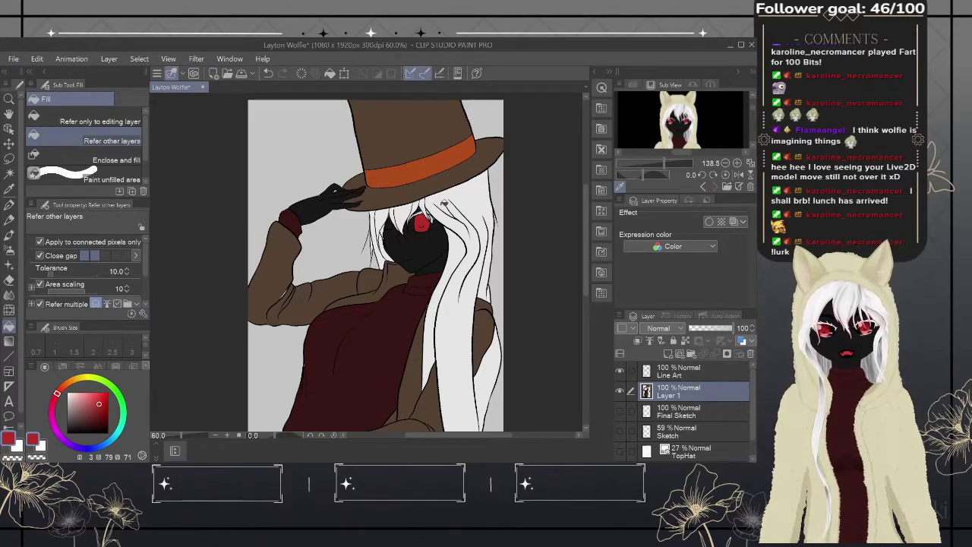
- Sample the hair's white and the iris red from the drawing and fill the small iris gap beside the hair strand with red
left_click(471, 191, "alt")
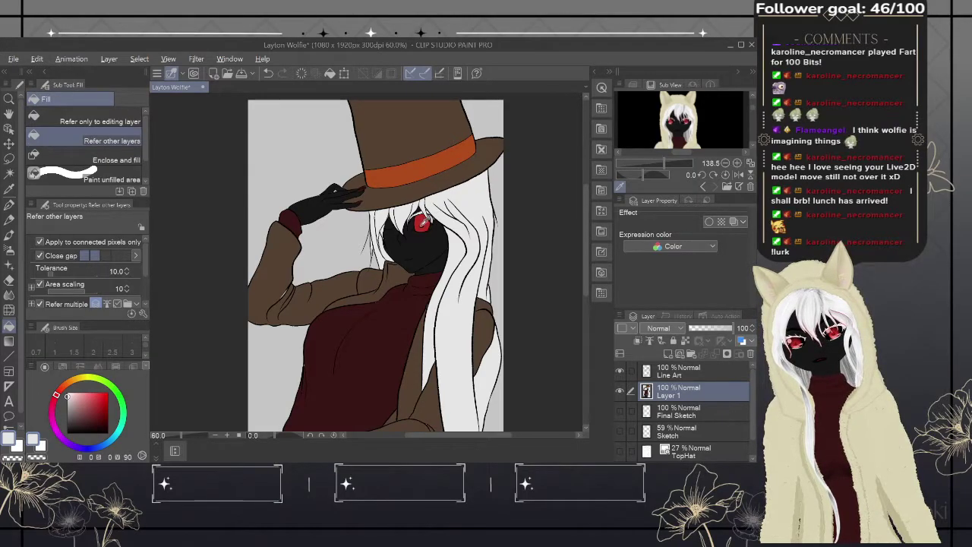
left_click(427, 219, "alt")
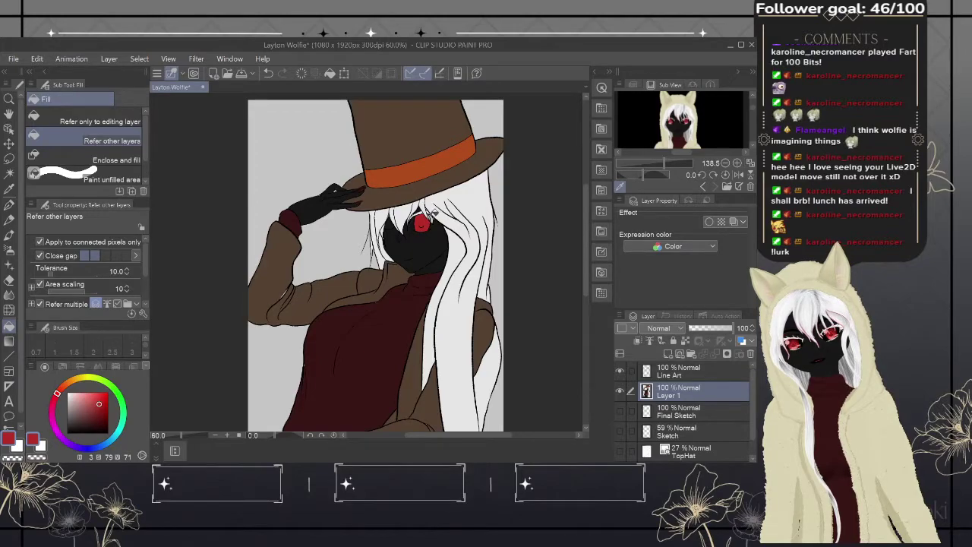
scroll(454, 185, "up", 6)
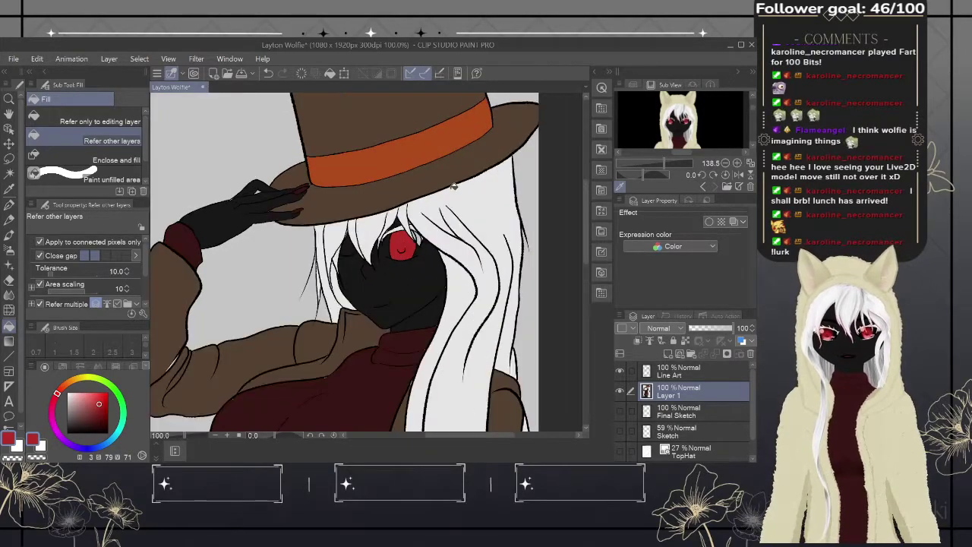
left_click(301, 367)
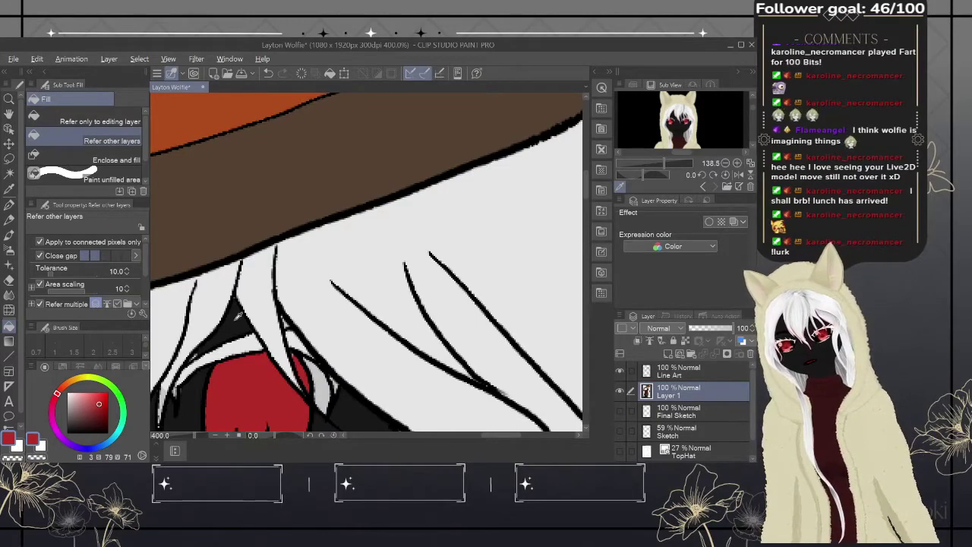
- Sample the face's near-black, fill the white gap beside the eye behind the hair strand with it, and resample the near-black
left_click(238, 319, "alt")
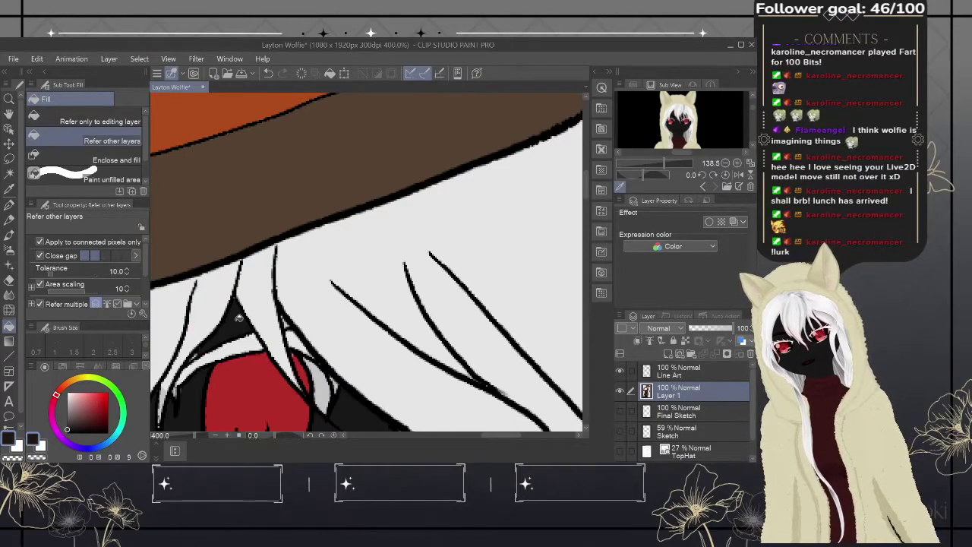
left_click(325, 389)
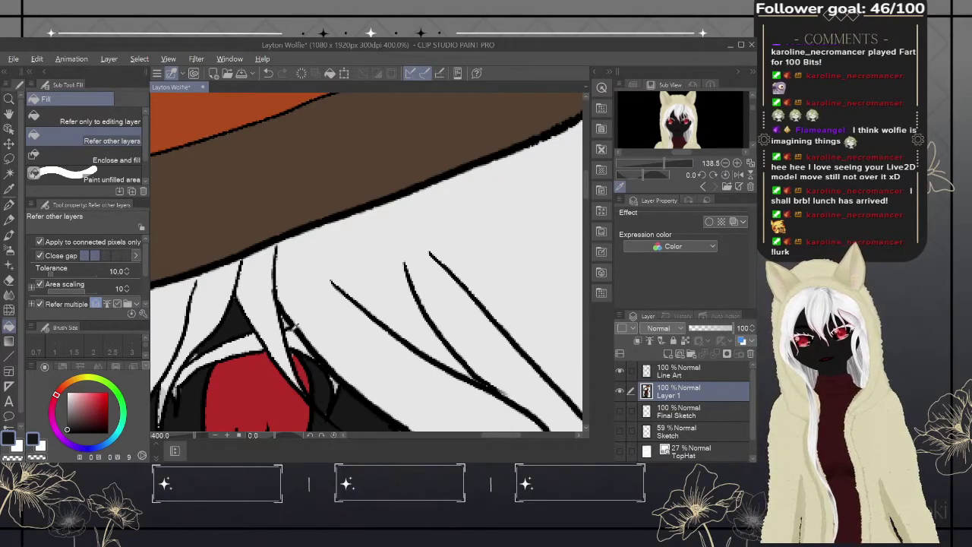
left_click(298, 332, "alt")
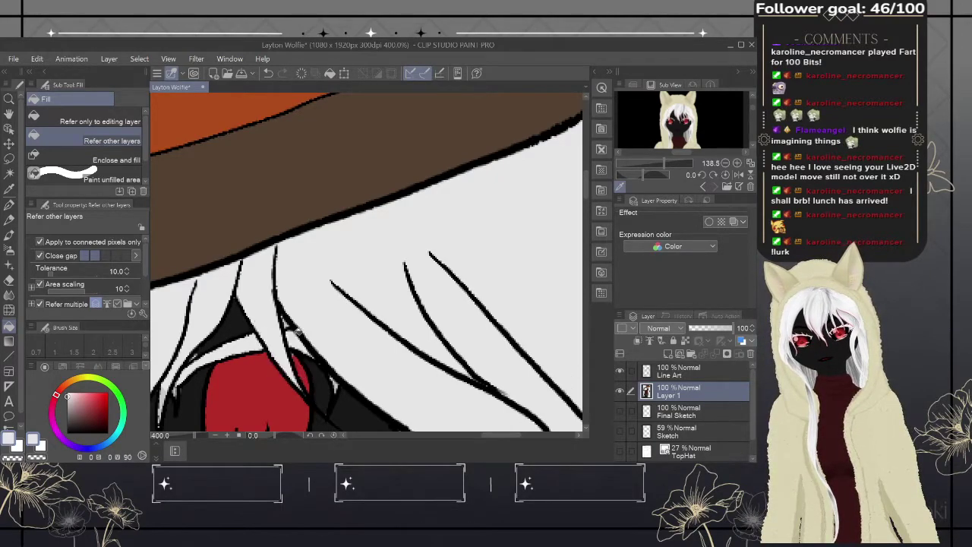
left_click(327, 372, "alt")
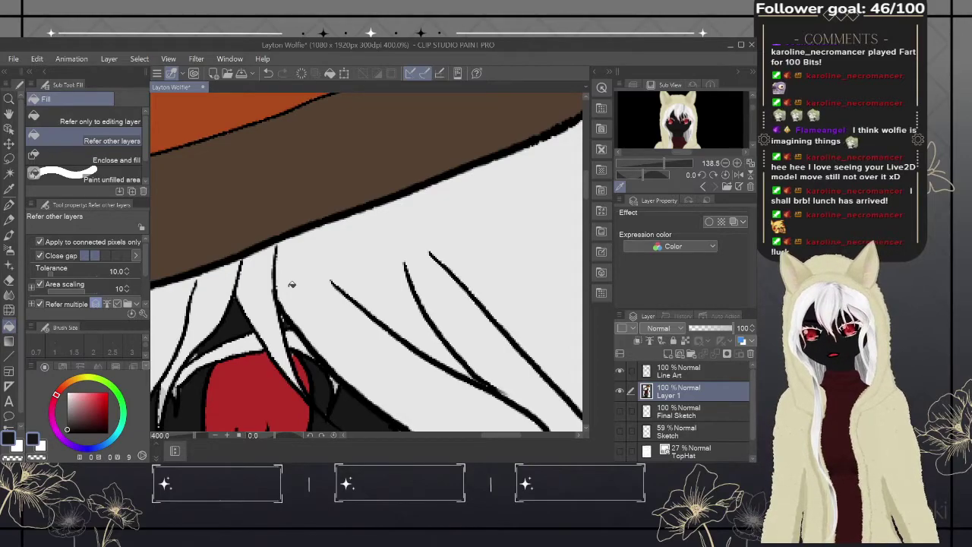
left_click(9, 236)
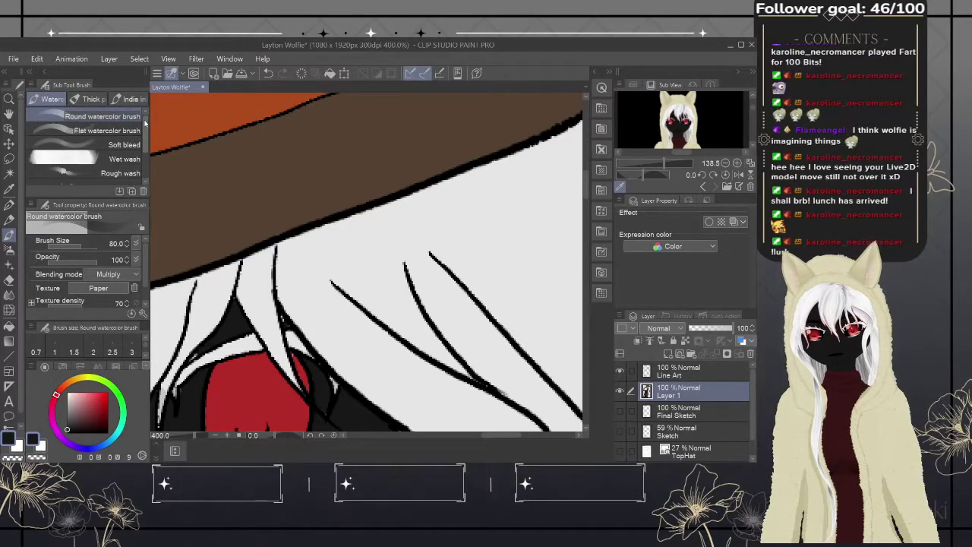
left_click_drag(144, 123, 144, 164)
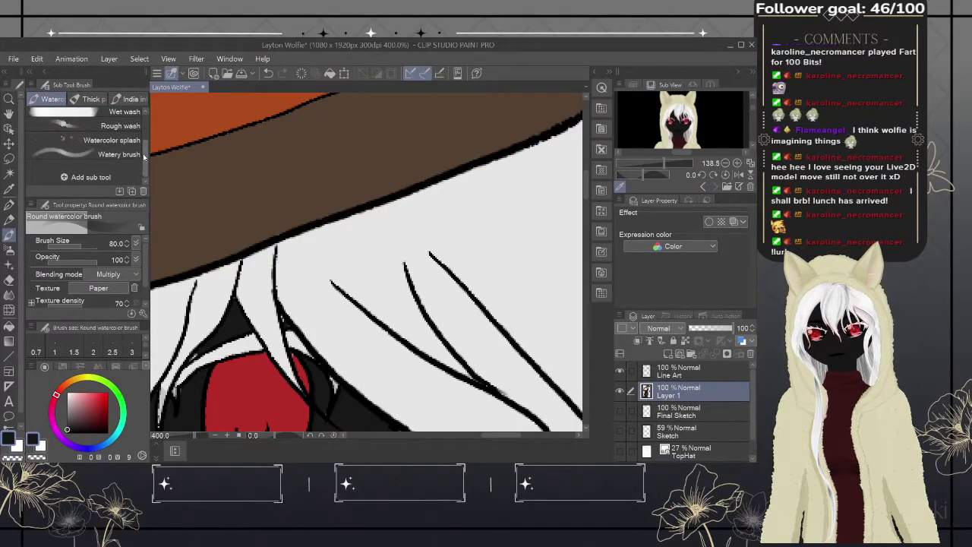
scroll(143, 157, "up", 3)
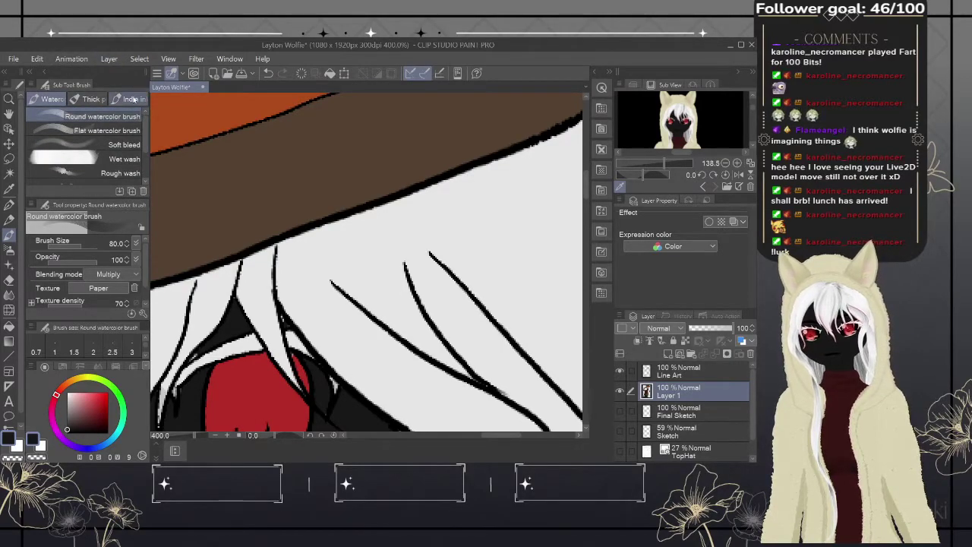
left_click(95, 99)
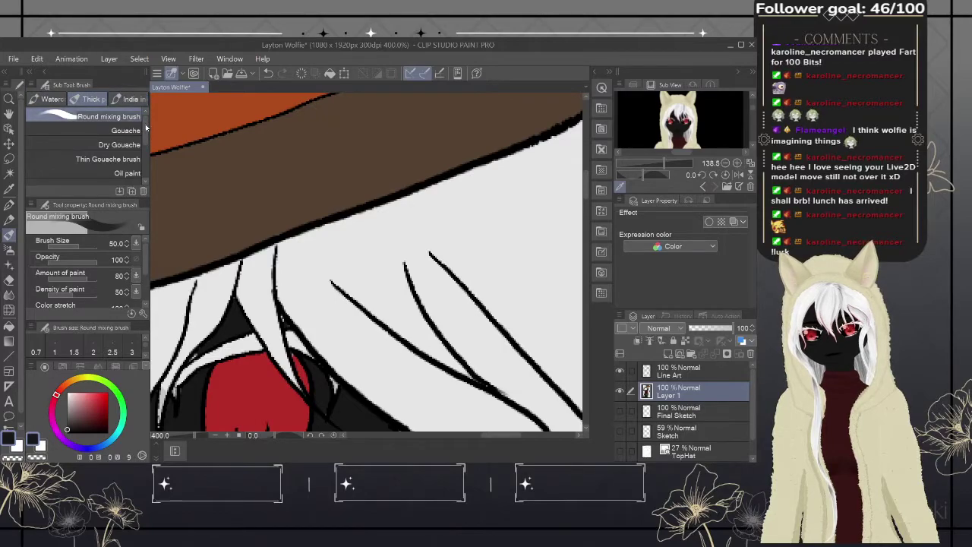
scroll(145, 134, "down", 3)
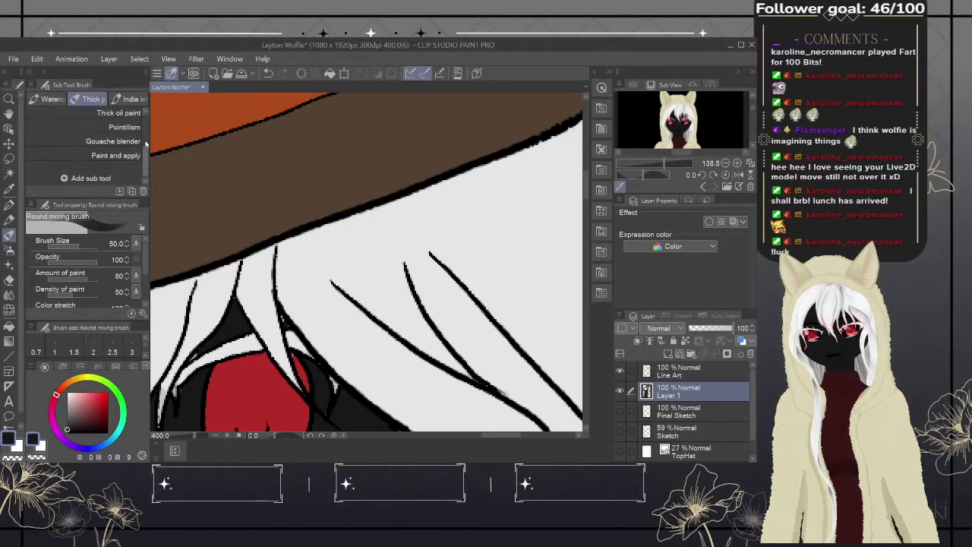
scroll(144, 126, "up", 3)
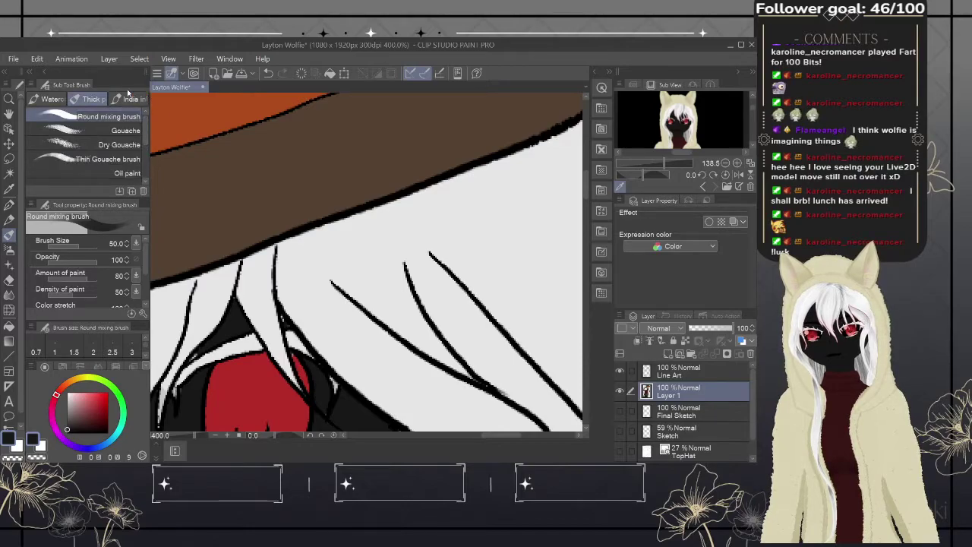
- Choose the G-pen and reduce its brush size to 5 for touching up small unfilled gaps
left_click(9, 210)
scroll(144, 134, "up", 1)
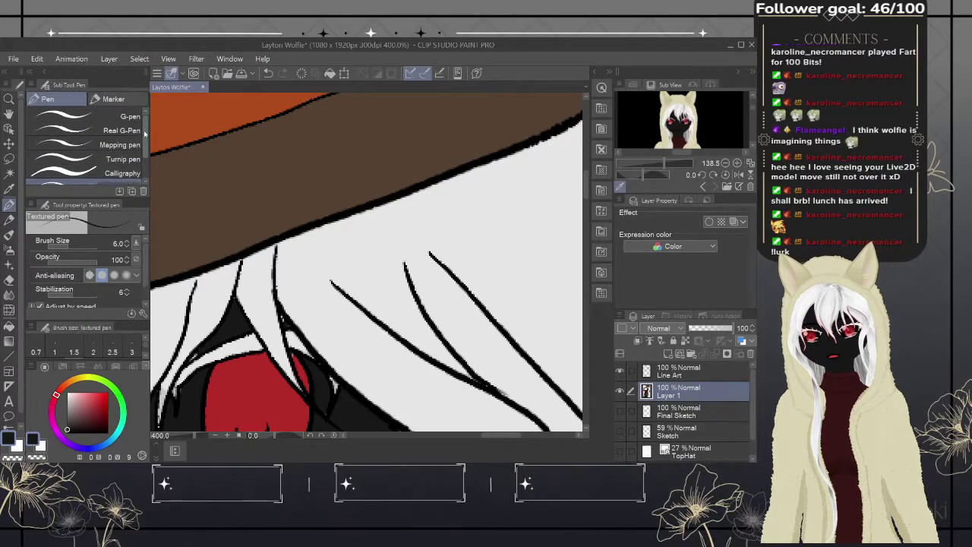
scroll(145, 122, "down", 1)
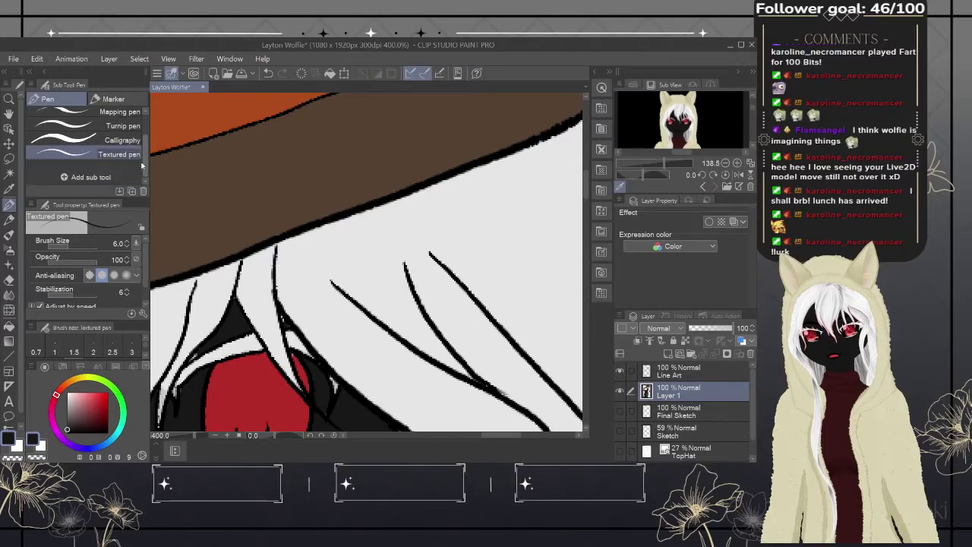
scroll(141, 175, "up", 1)
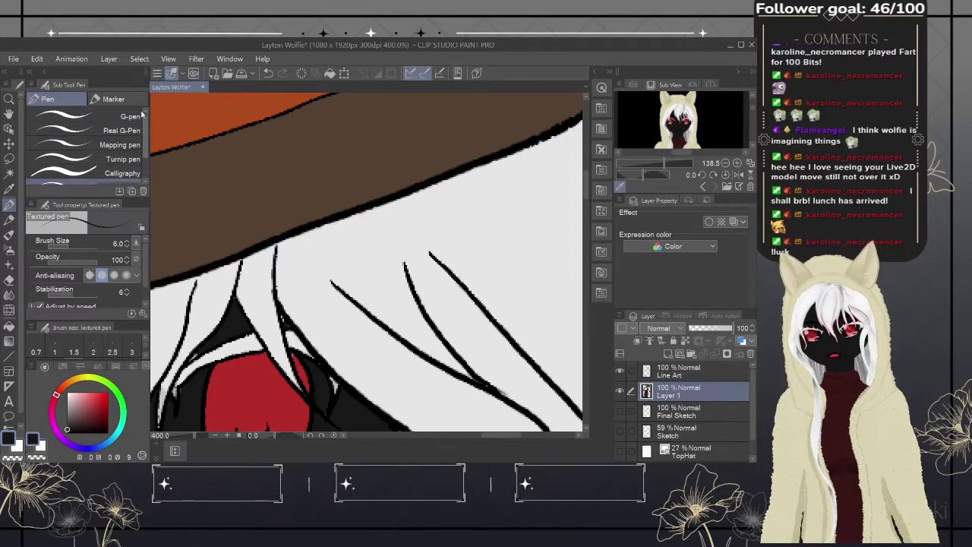
left_click(102, 111)
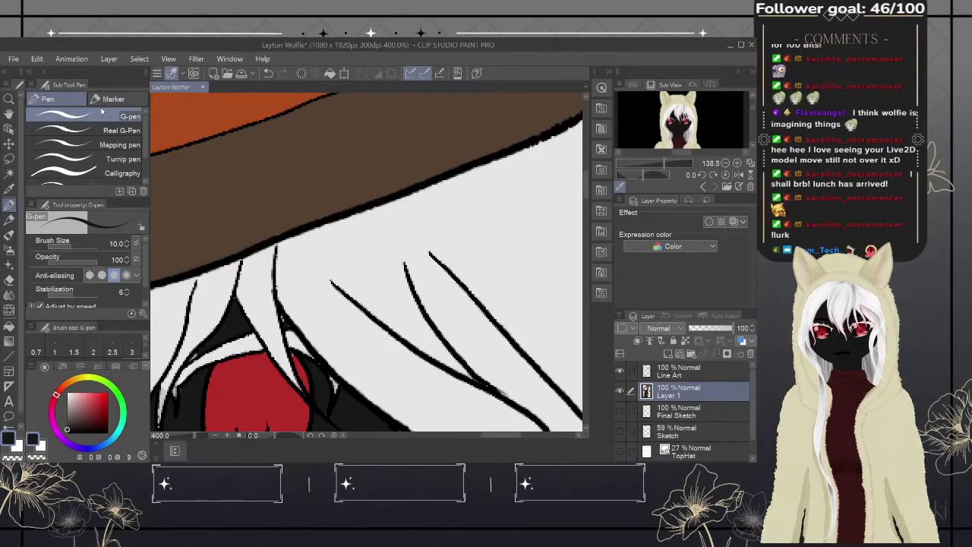
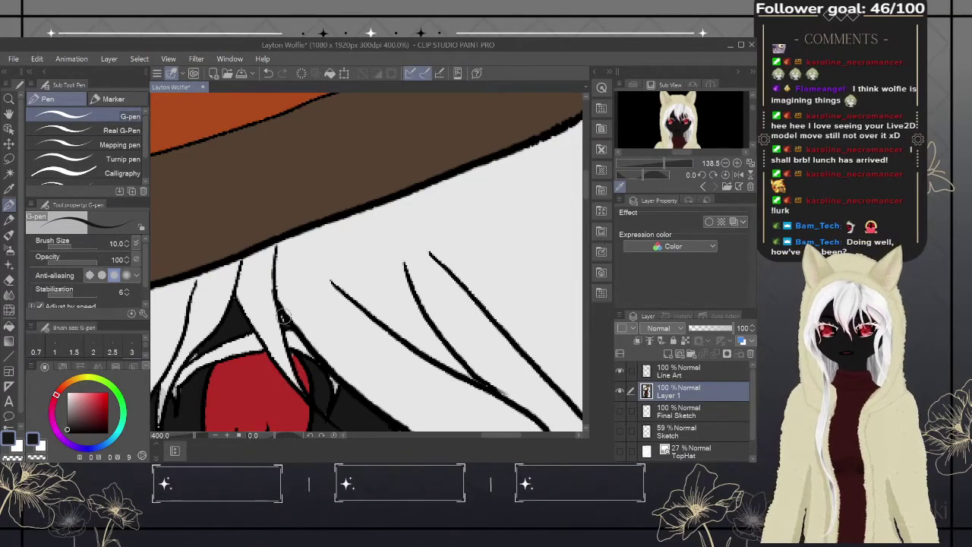
key("bracketleft")
key("bracketleft")
key("bracketleft")
key("bracketleft")
key("bracketleft")
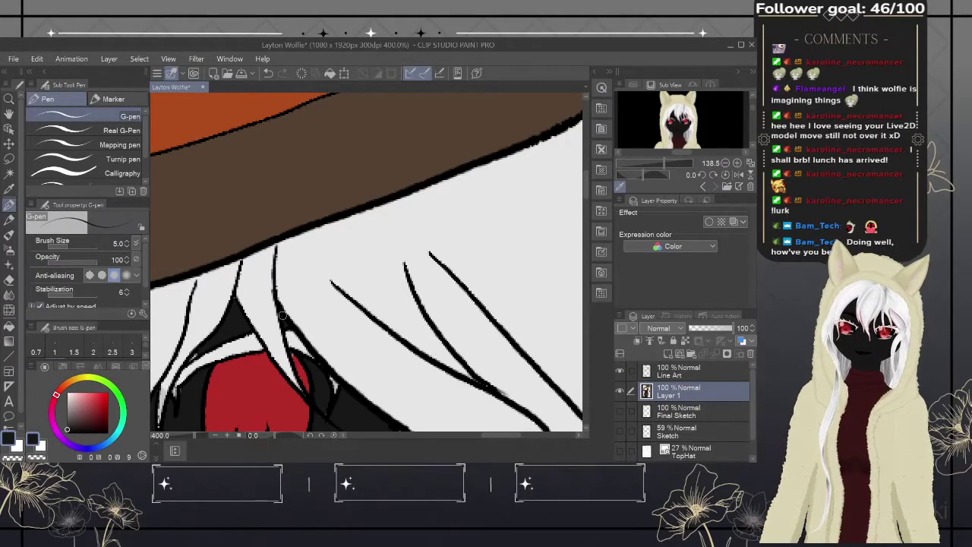
- Touch up the unfilled specks around the visible eye and the hair strands above it with near-black and the hair's sampled white
left_click_drag(384, 355, 493, 206)
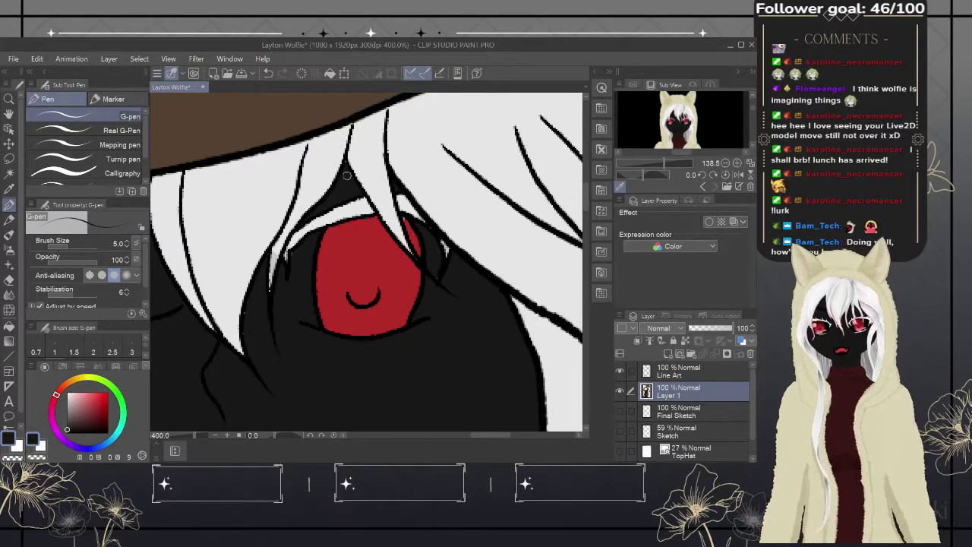
left_click(501, 228, "alt")
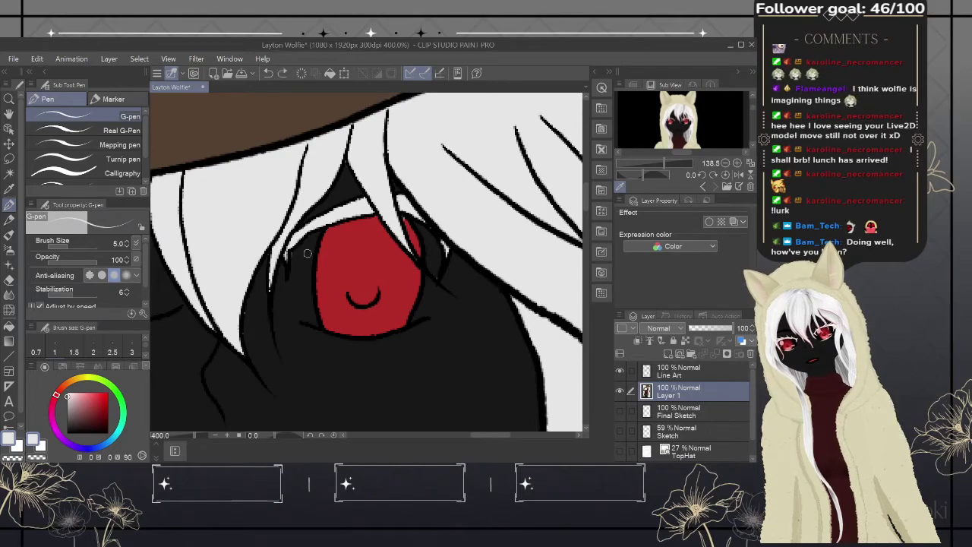
key("ctrl+z")
left_click_drag(351, 128, 378, 184)
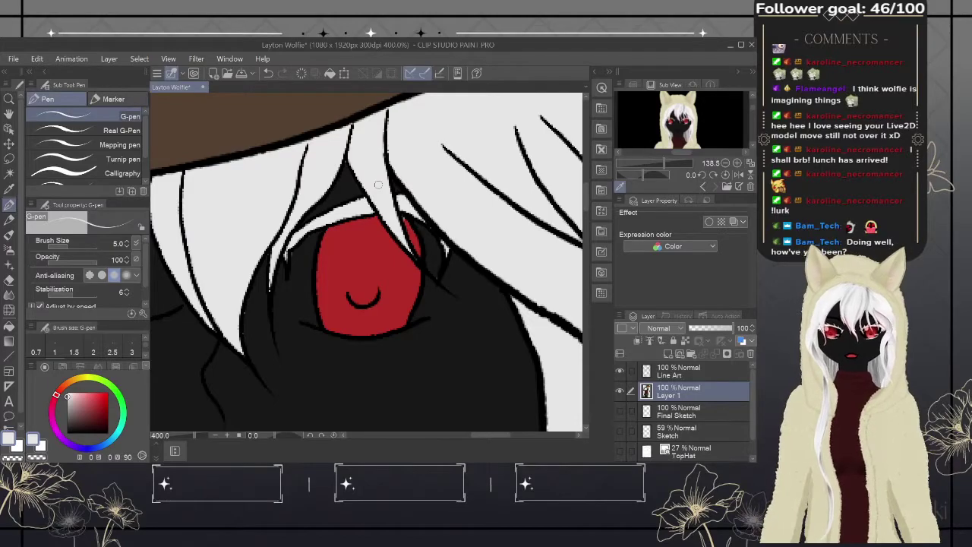
- Sample the coat's brown and paint over the unfilled specks at the sleeve folds, collar, shoulder and lower sleeve edges
scroll(378, 185, "down", 5)
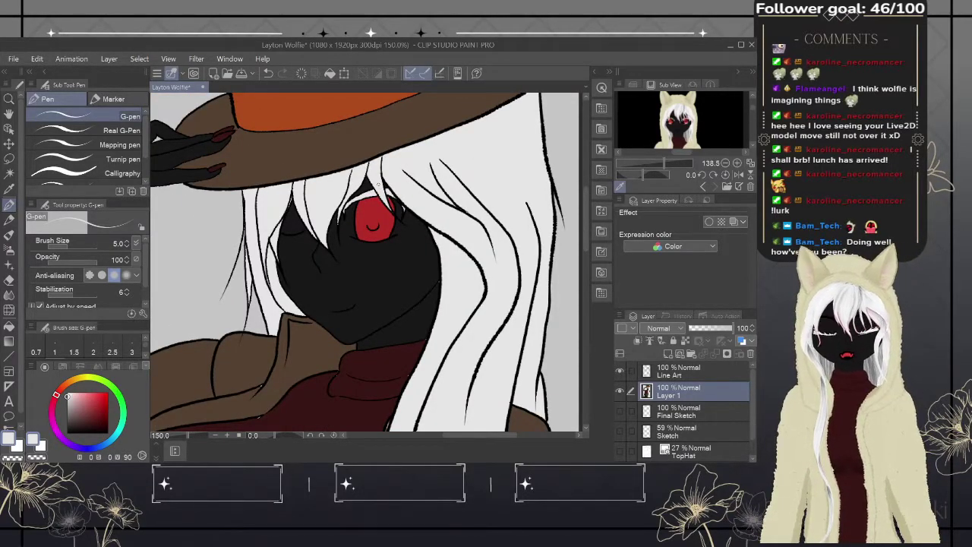
left_click_drag(420, 291, 501, 262)
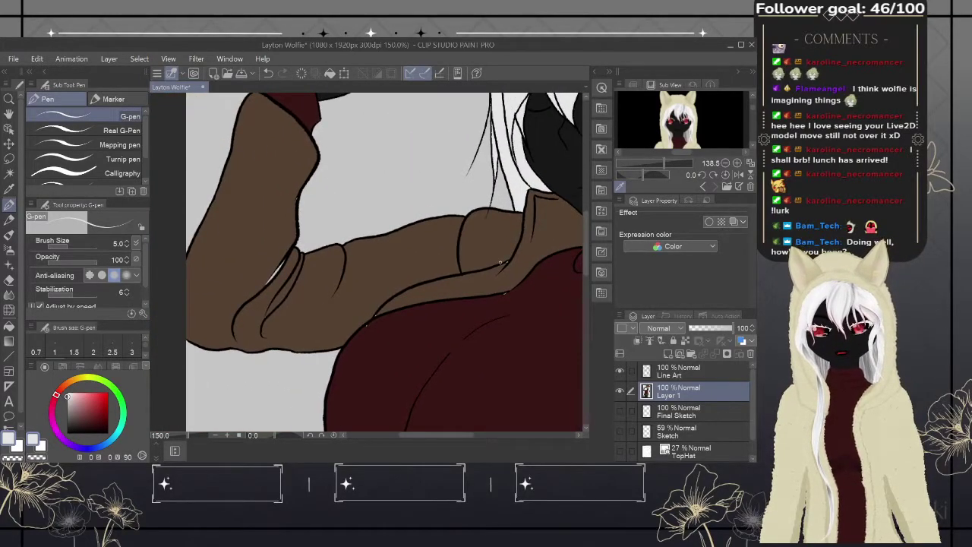
left_click(323, 268, "alt")
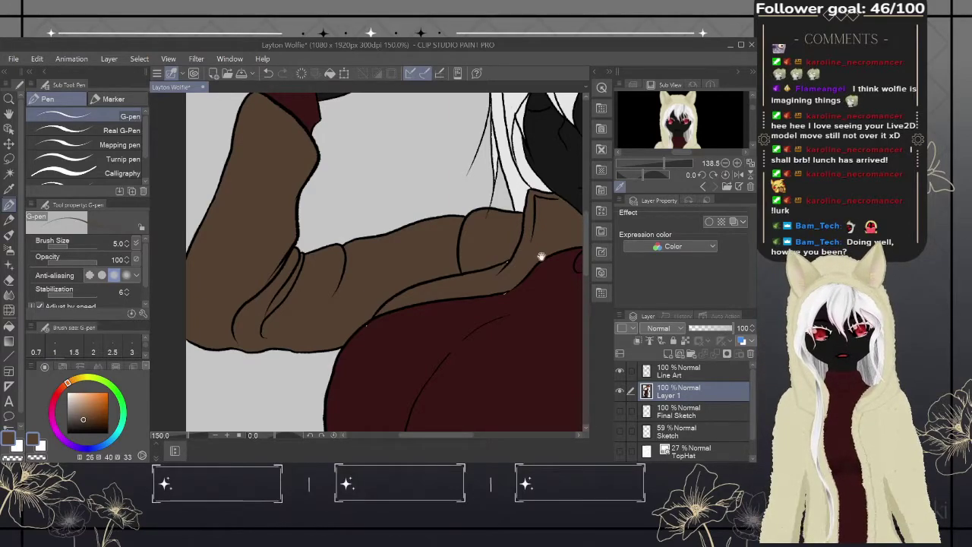
left_click_drag(541, 256, 461, 265)
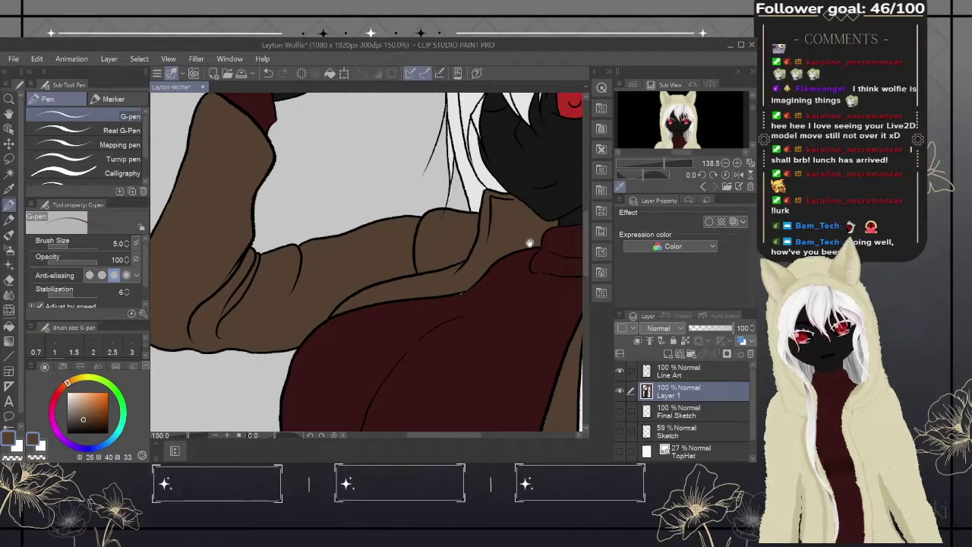
left_click_drag(532, 265, 394, 157)
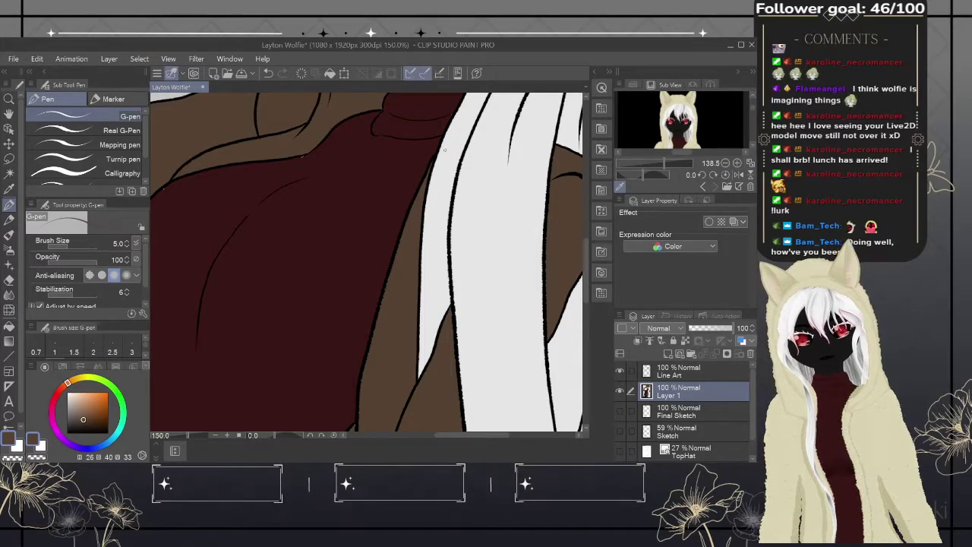
left_click_drag(572, 243, 474, 246)
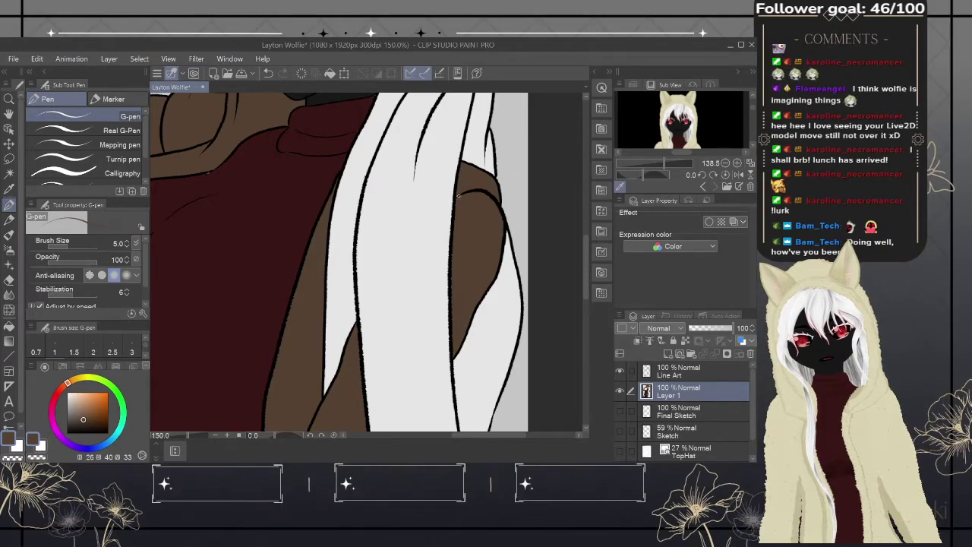
left_click_drag(473, 191, 489, 103)
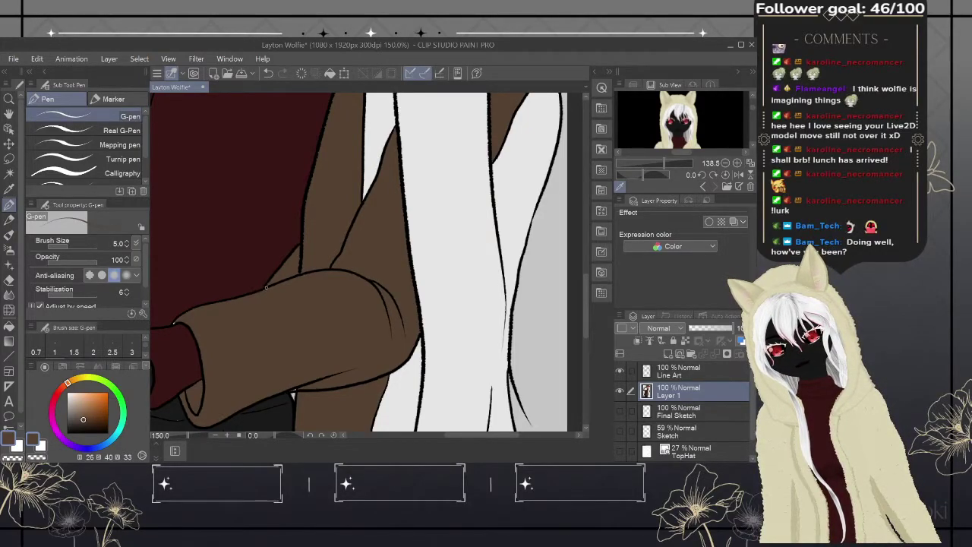
mouse_move(314, 336)
left_mouse_down()
mouse_move(402, 200)
mouse_move(358, 240)
mouse_move(375, 256)
left_mouse_up()
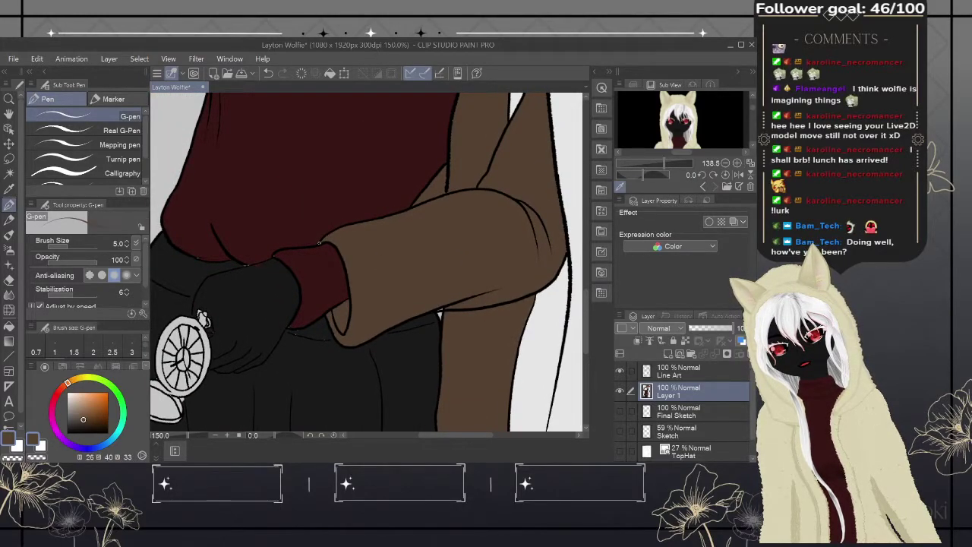
- Touch up unfilled specks along the sweater's hem, cuff and side edge, alternately sampling the lower garment's near-black and the sweater's dark red
mouse_move(324, 238)
left_mouse_down()
mouse_move(495, 142)
mouse_move(471, 130)
mouse_move(444, 187)
mouse_move(512, 276)
mouse_move(515, 261)
left_mouse_up()
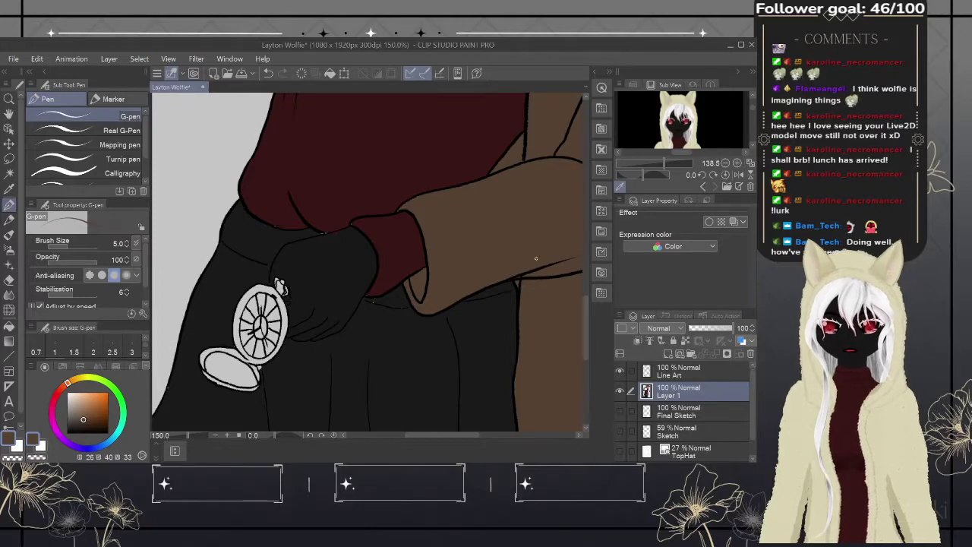
left_click(341, 251, "alt")
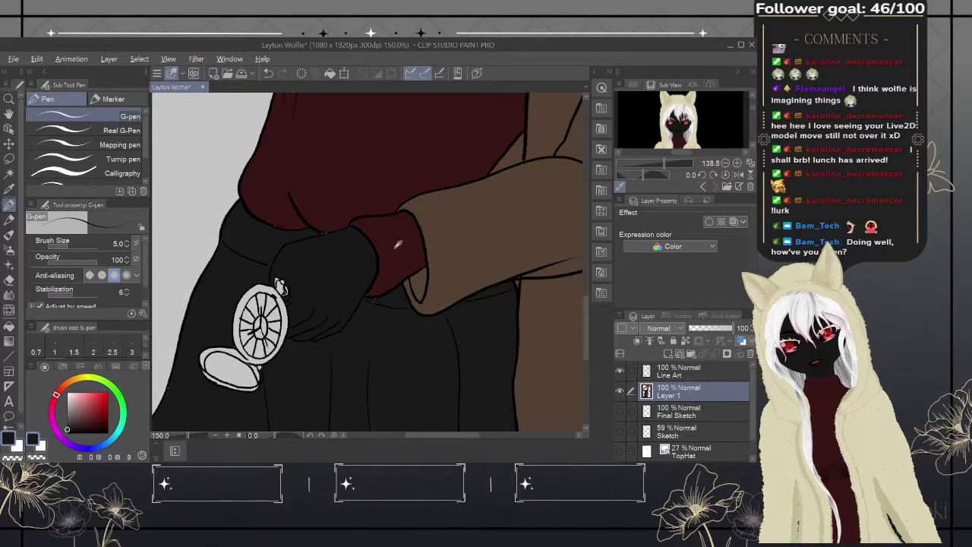
left_click(394, 240, "alt")
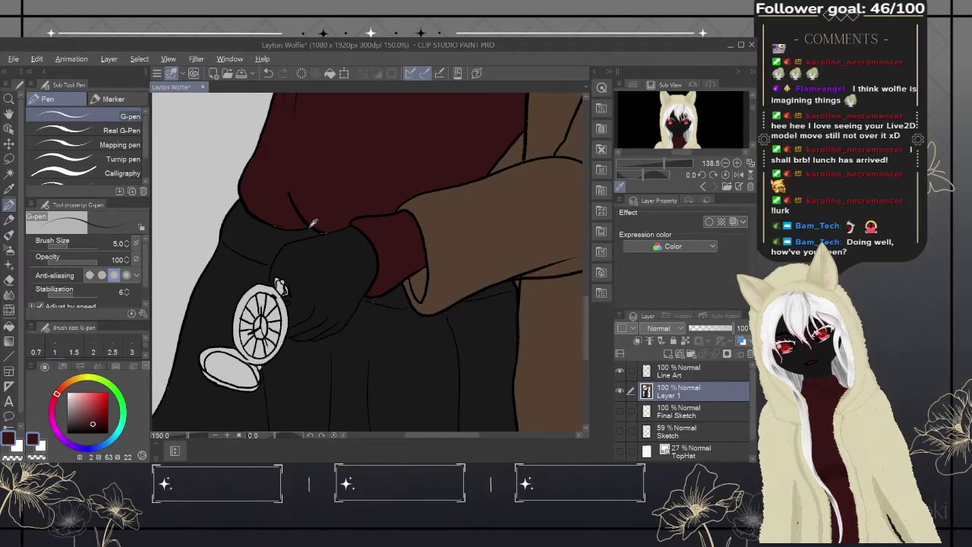
left_click(304, 225, "alt")
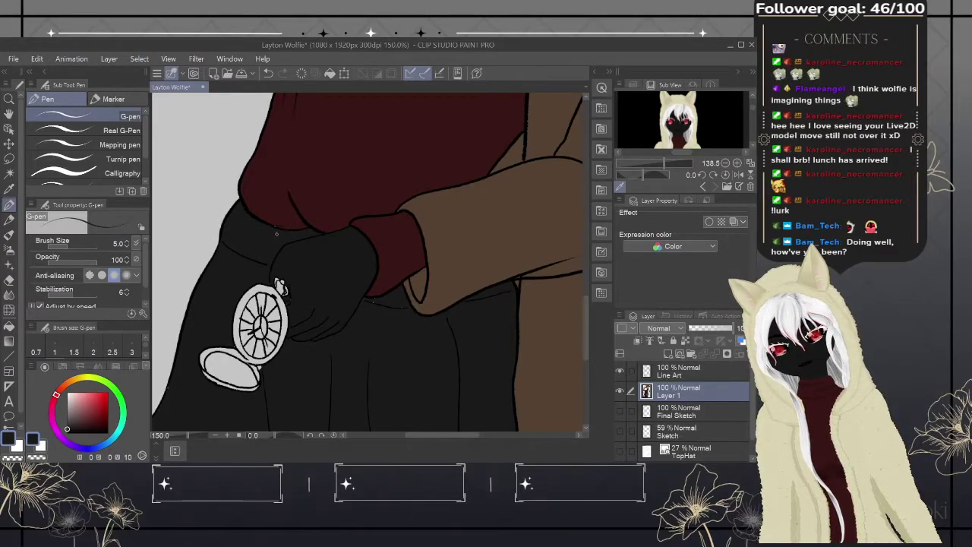
left_click(285, 219, "alt")
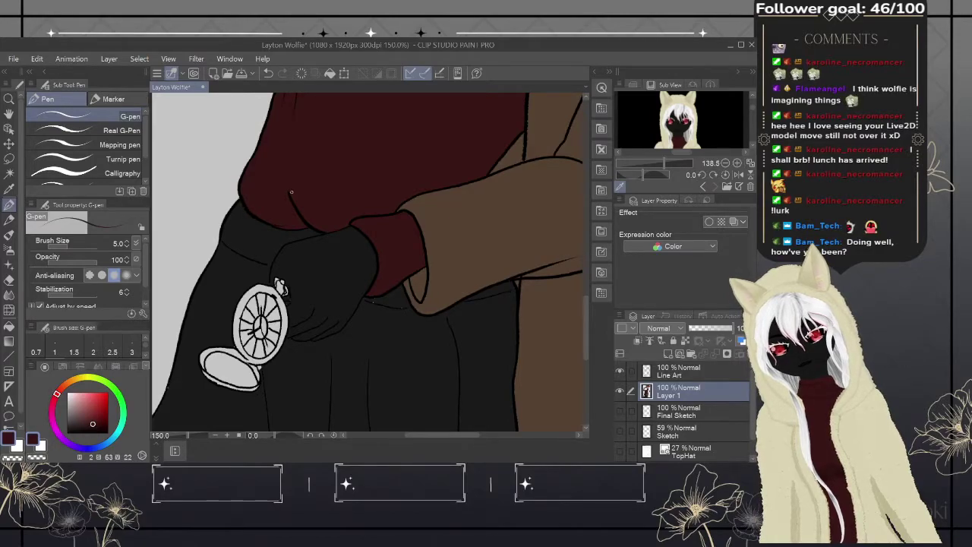
left_click(378, 299, "alt")
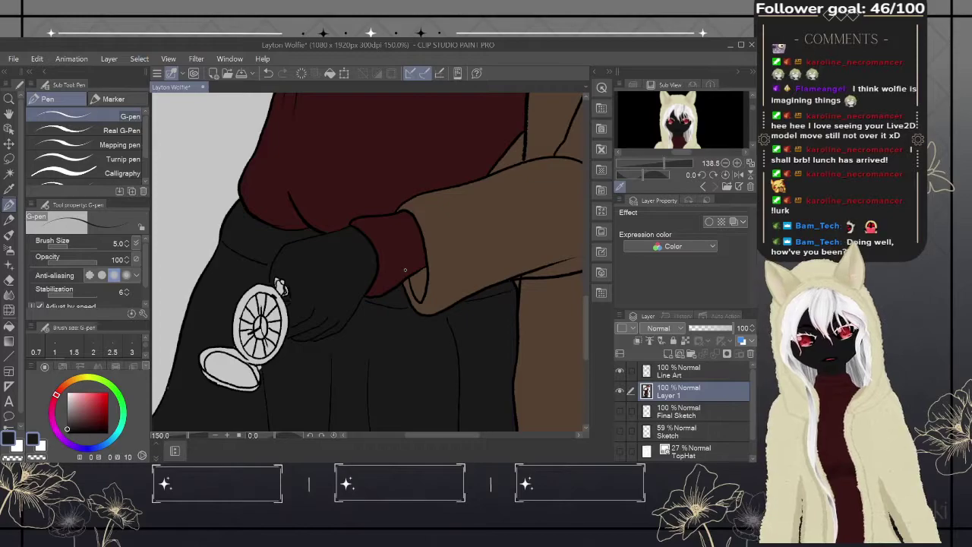
left_click_drag(587, 313, 595, 293)
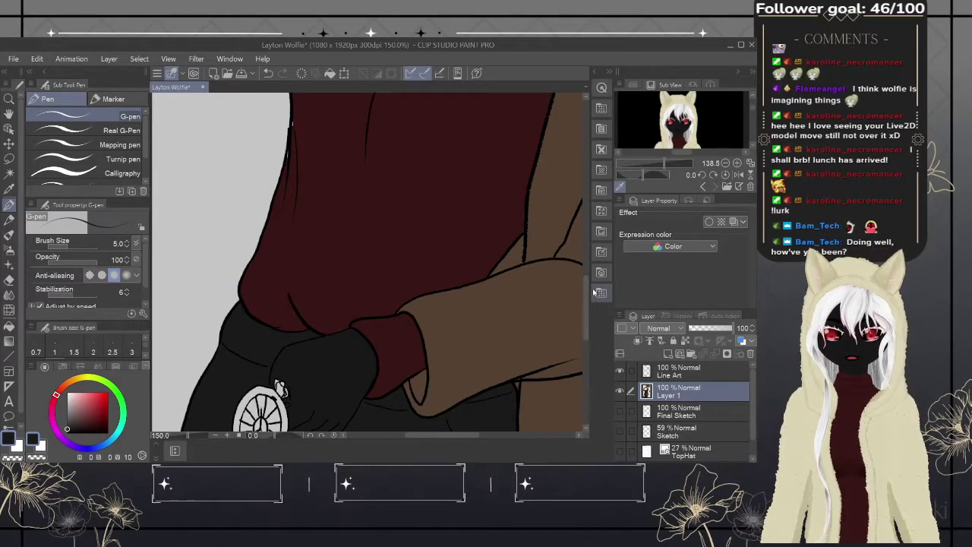
left_click(369, 201, "alt")
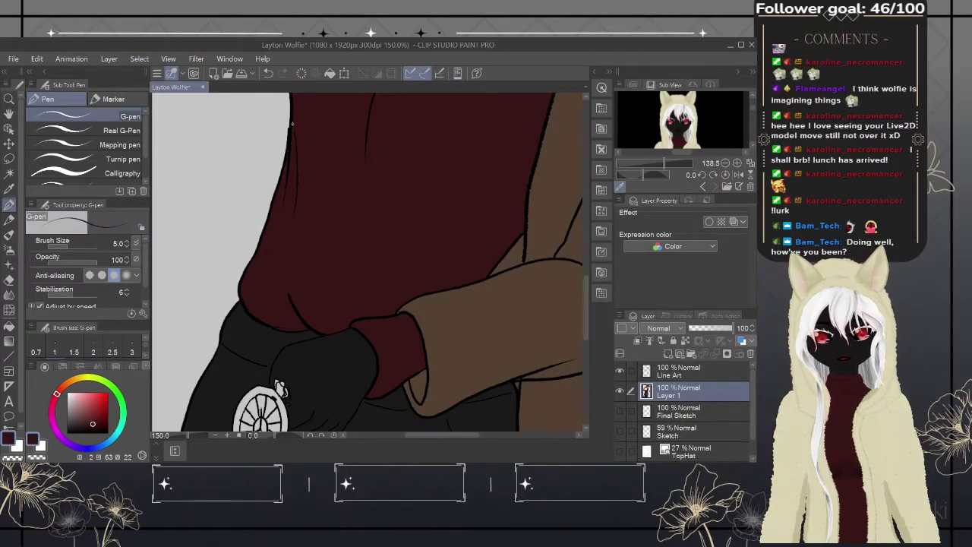
- Check the sweater, neck, raised hand, hat and lower sleeve for remaining unfilled gaps, sampling the hand's near-black on the way
mouse_move(395, 152)
left_mouse_down()
mouse_move(413, 167)
mouse_move(360, 317)
mouse_move(361, 351)
left_mouse_up()
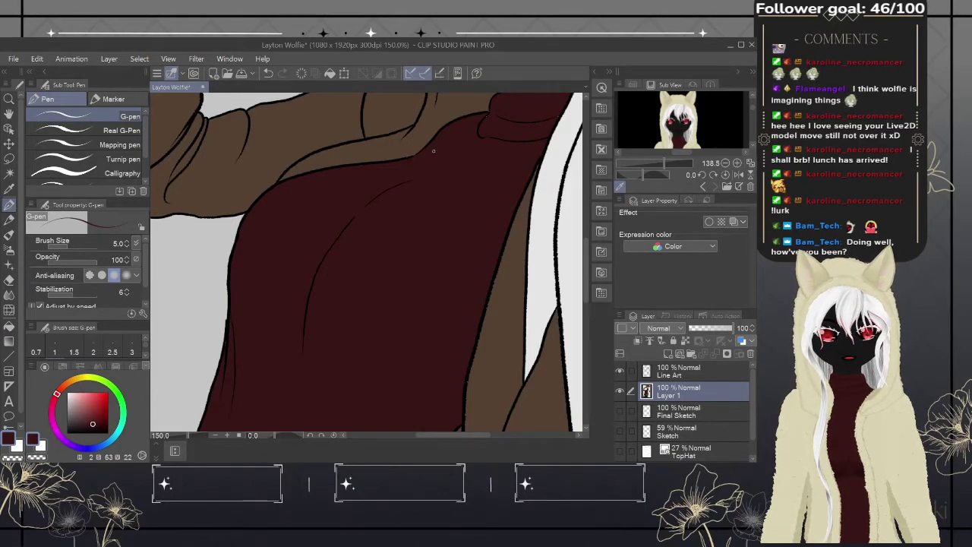
left_click_drag(434, 152, 365, 297)
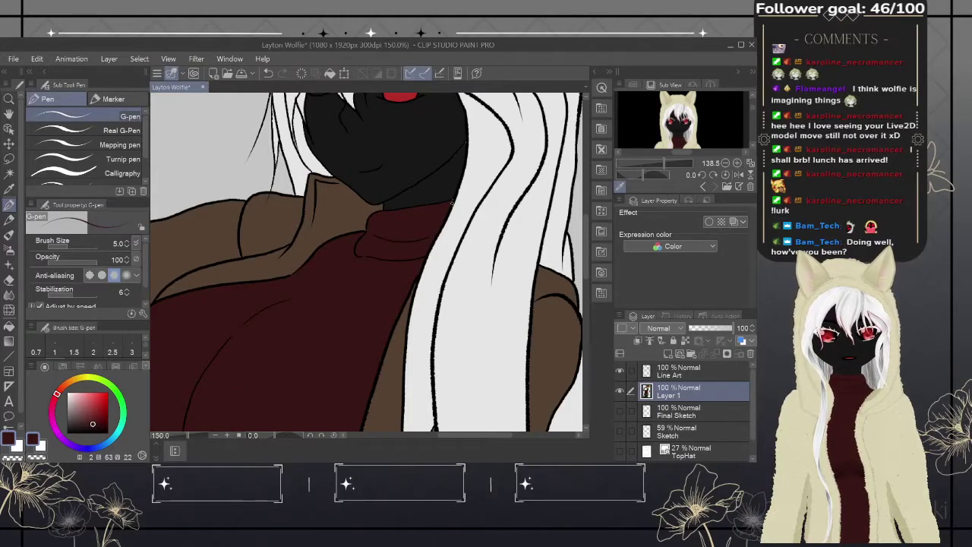
left_click_drag(452, 202, 517, 372)
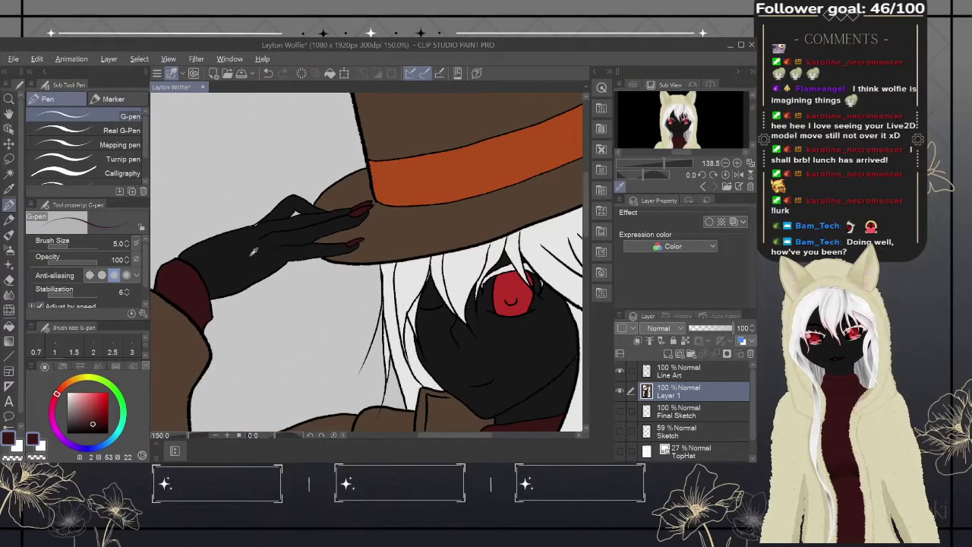
left_click(245, 256, "alt")
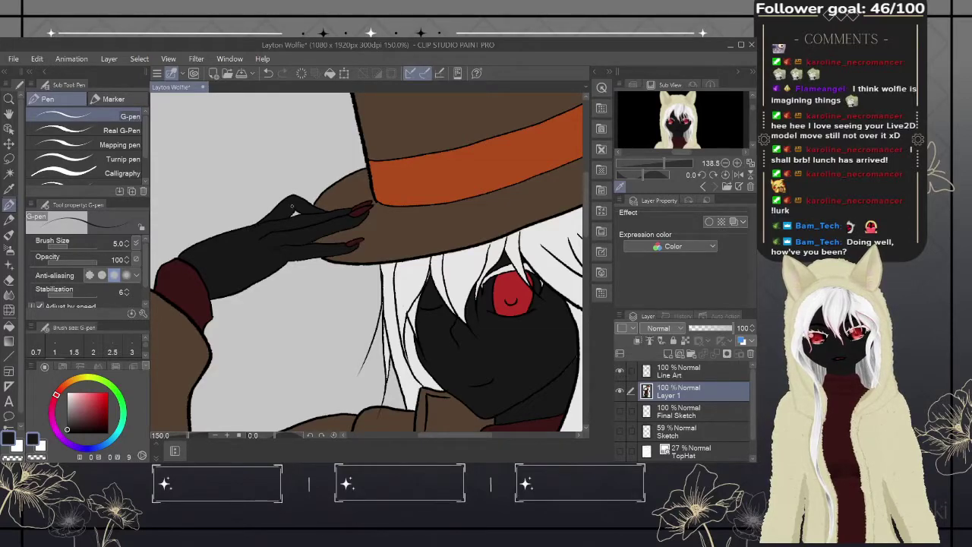
left_click_drag(292, 207, 309, 386)
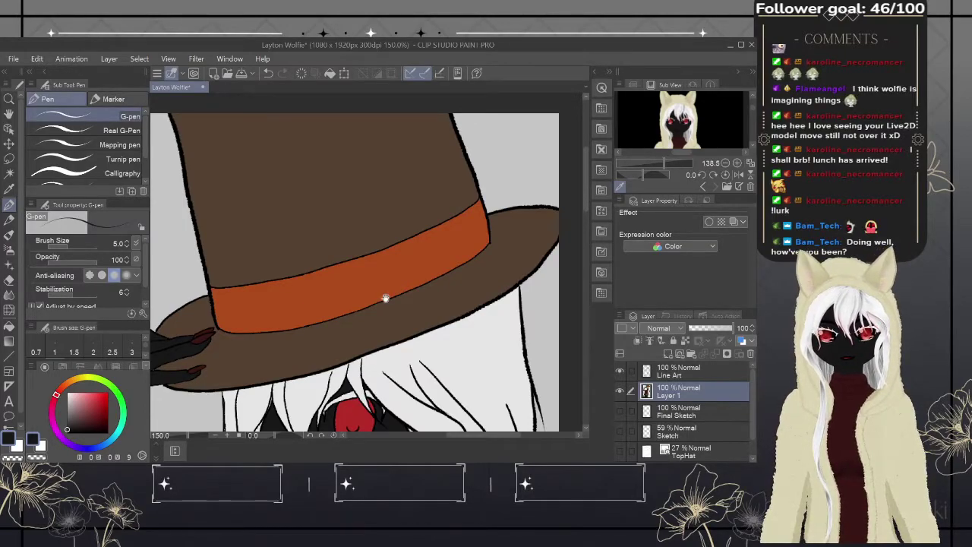
left_click_drag(386, 298, 488, 119)
mouse_move(412, 379)
left_mouse_down()
mouse_move(506, 180)
mouse_move(521, 206)
mouse_move(542, 373)
mouse_move(472, 256)
mouse_move(502, 237)
mouse_move(545, 263)
mouse_move(502, 133)
left_mouse_up()
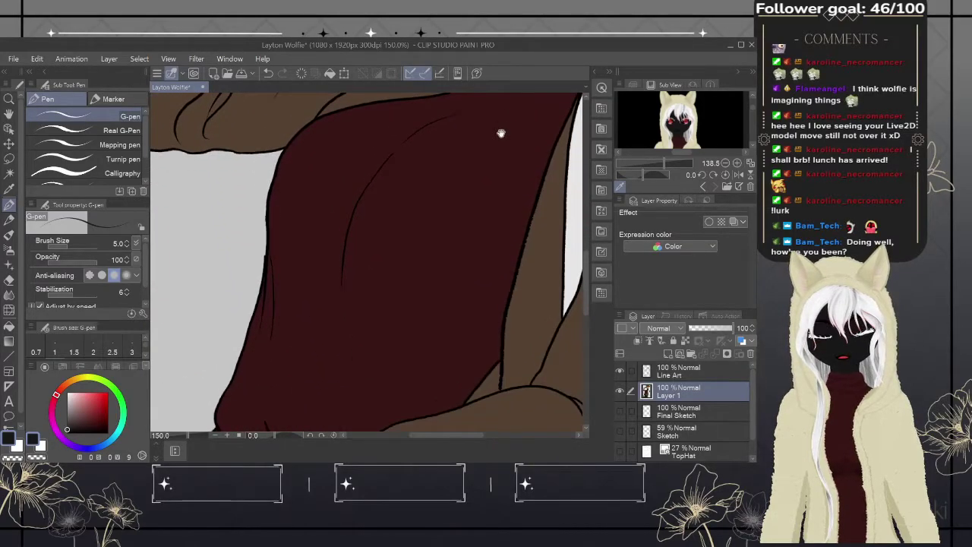
mouse_move(468, 317)
left_mouse_down()
mouse_move(486, 145)
mouse_move(491, 165)
mouse_move(434, 288)
mouse_move(379, 336)
left_mouse_up()
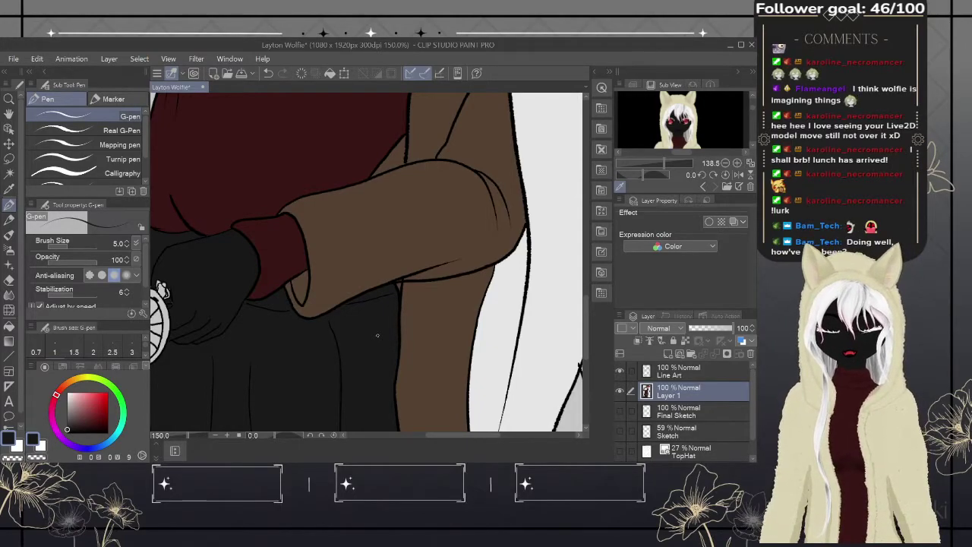
- Sample the coat's brown, darken it to hue 26, saturation 52, value 24, and fill the coat's inner areas at the cuff and beside the sweater
left_click(380, 233, "alt")
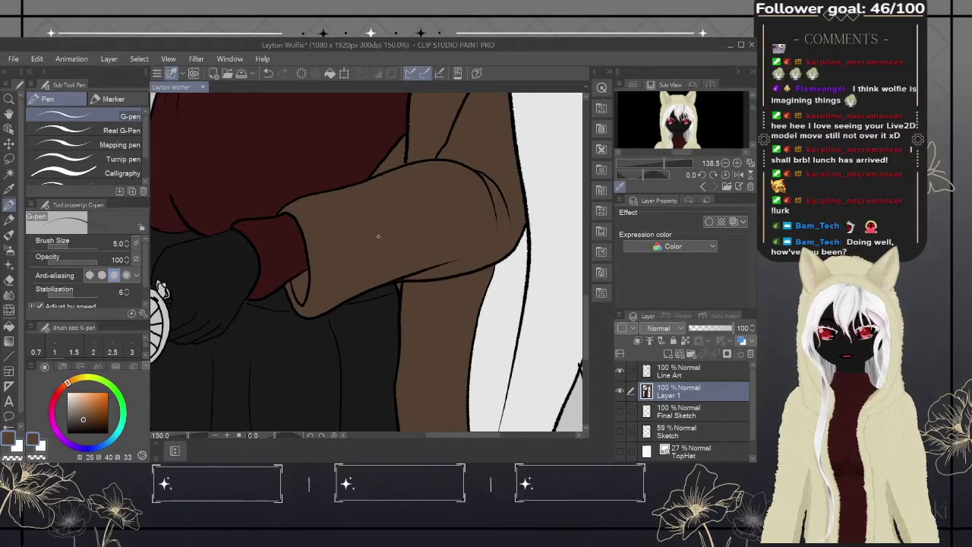
left_click(86, 420)
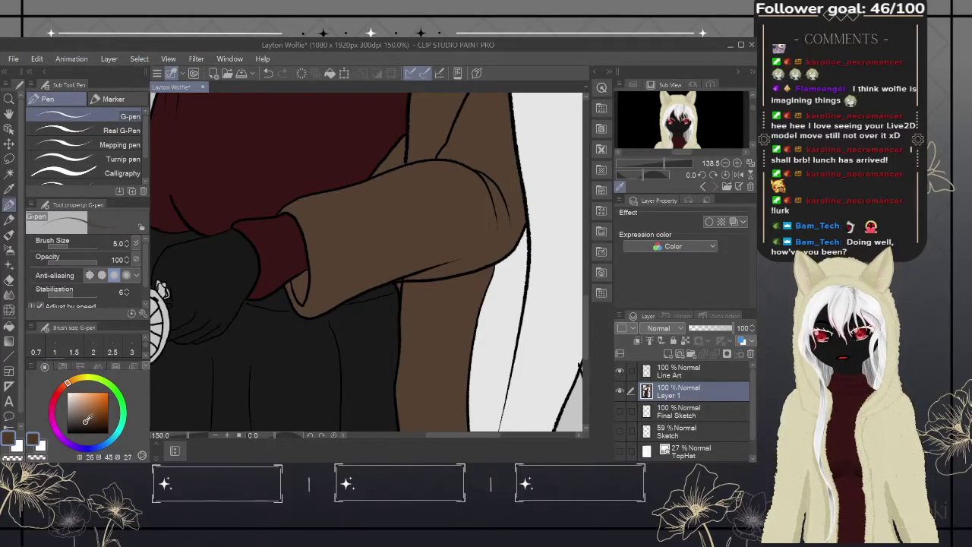
left_click(86, 420)
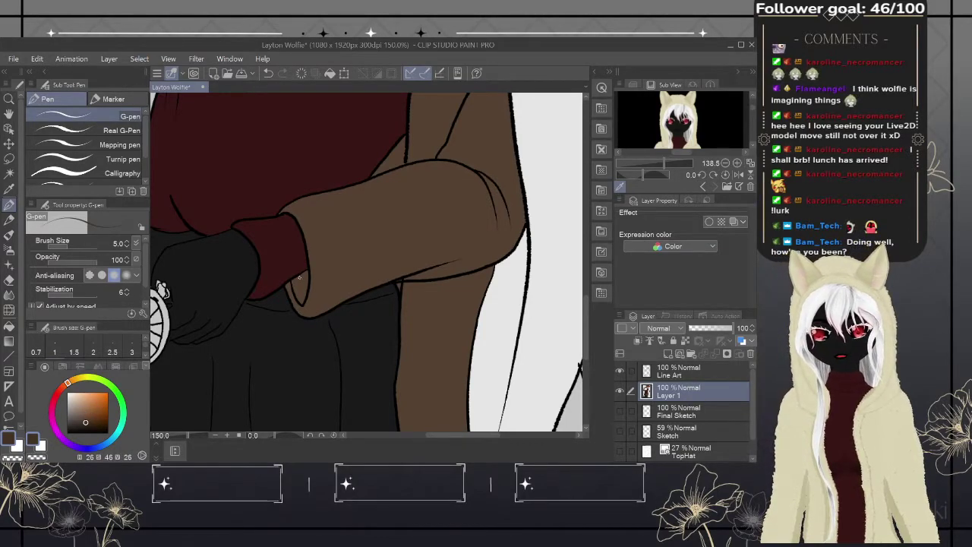
key("g")
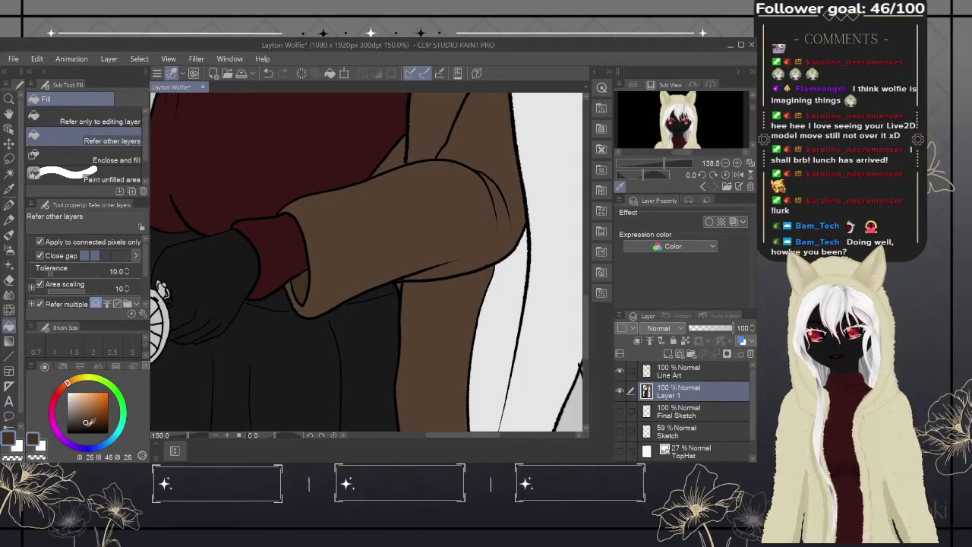
left_click(90, 423)
left_click(88, 422)
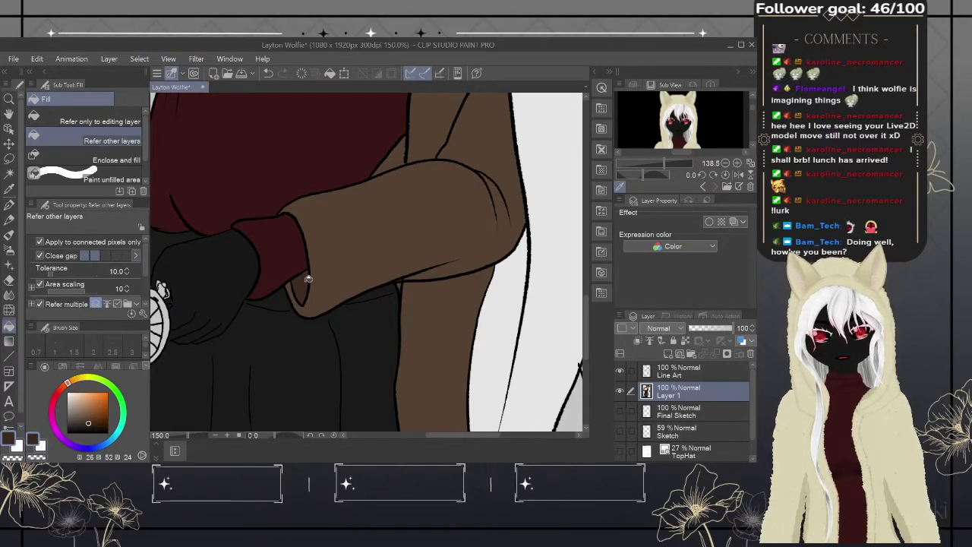
left_click(403, 151)
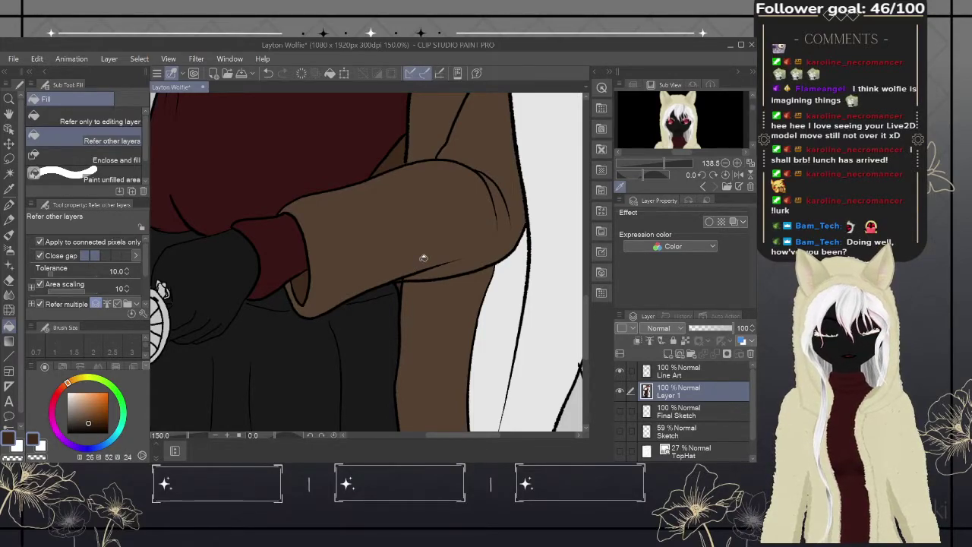
- Examine the coloured character's face, hair, hat and coat up close and as a whole figure for missed areas
left_click_drag(423, 258, 322, 355)
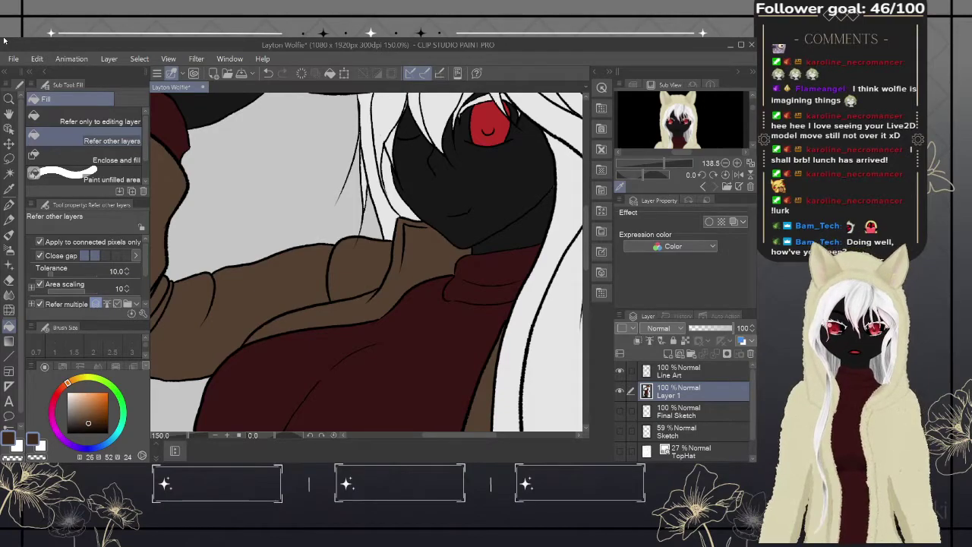
left_click_drag(427, 206, 501, 207)
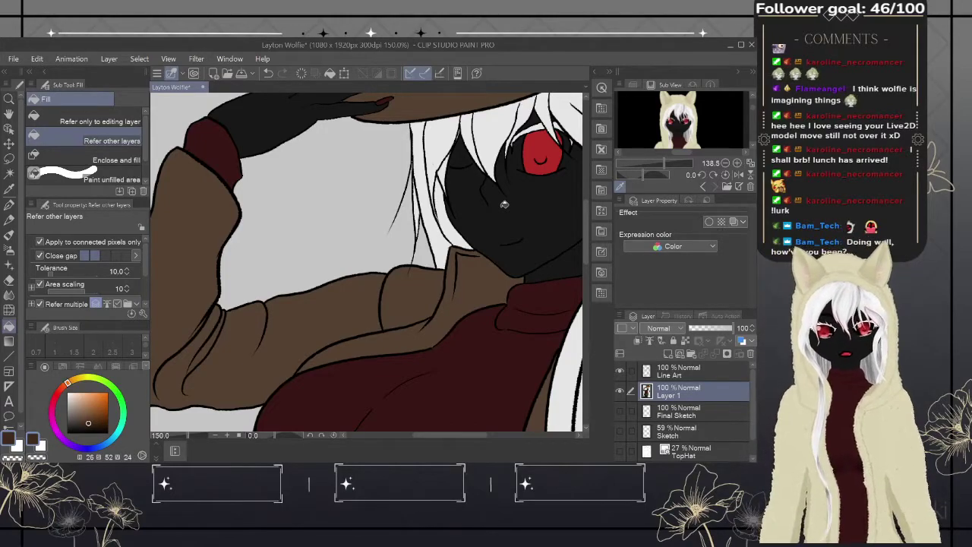
scroll(495, 387, "down", 3)
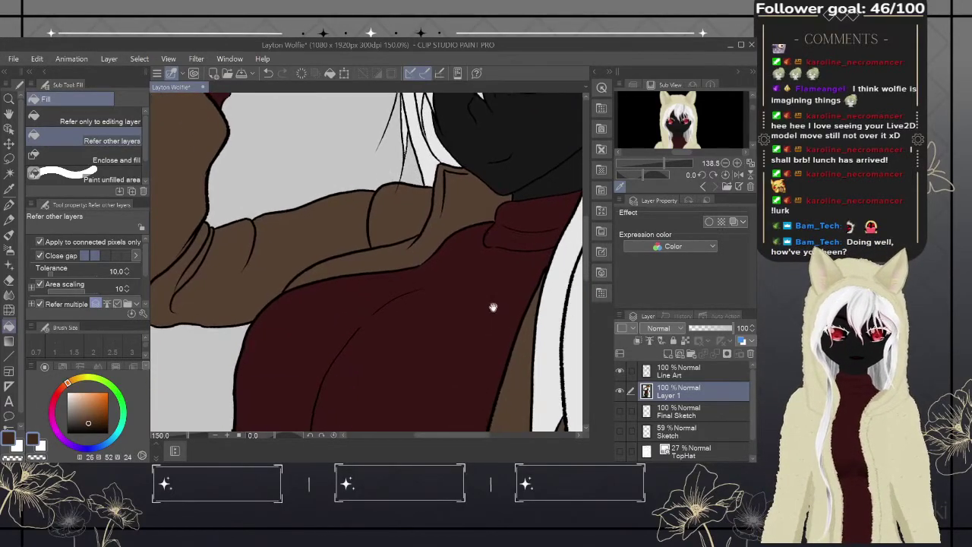
scroll(453, 307, "up", 3)
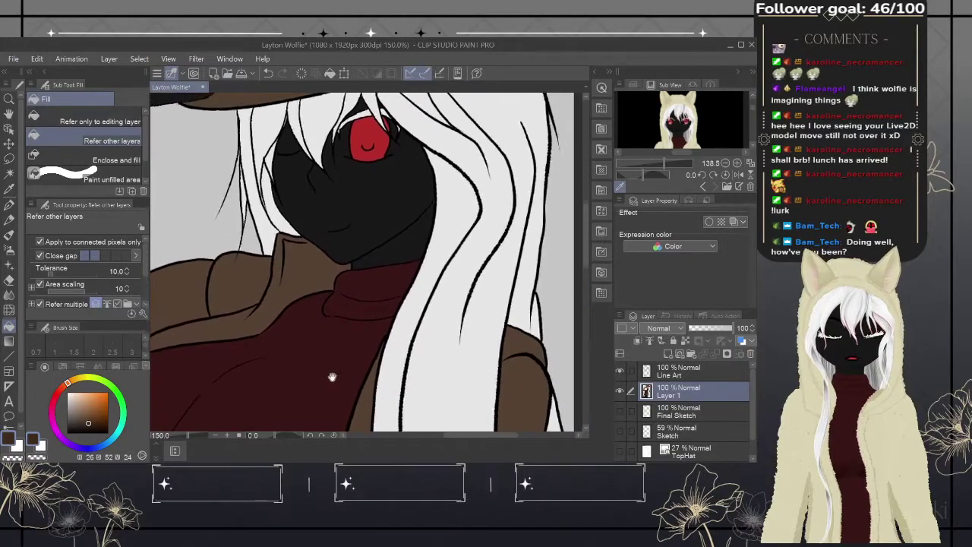
scroll(372, 320, "up", 5)
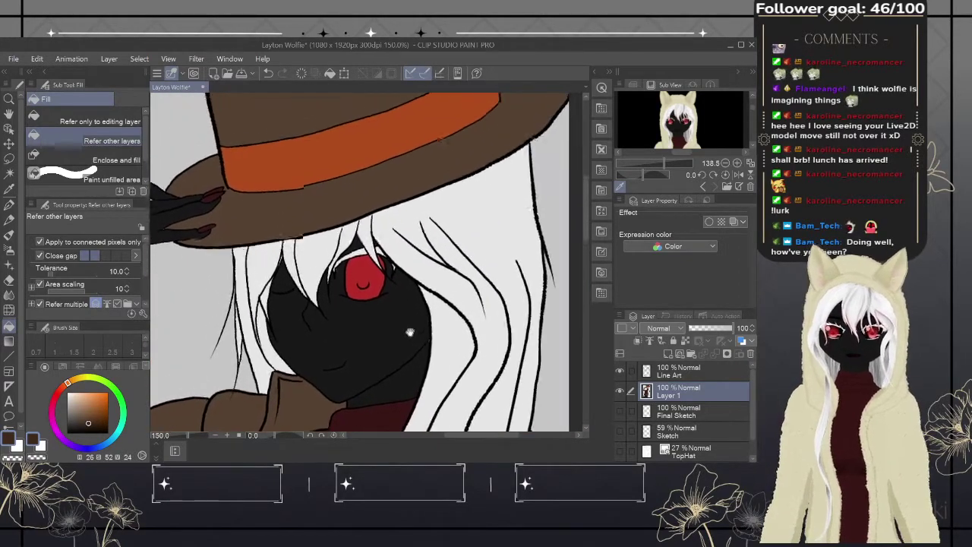
left_click_drag(411, 283, 437, 412)
scroll(437, 412, "down", 5)
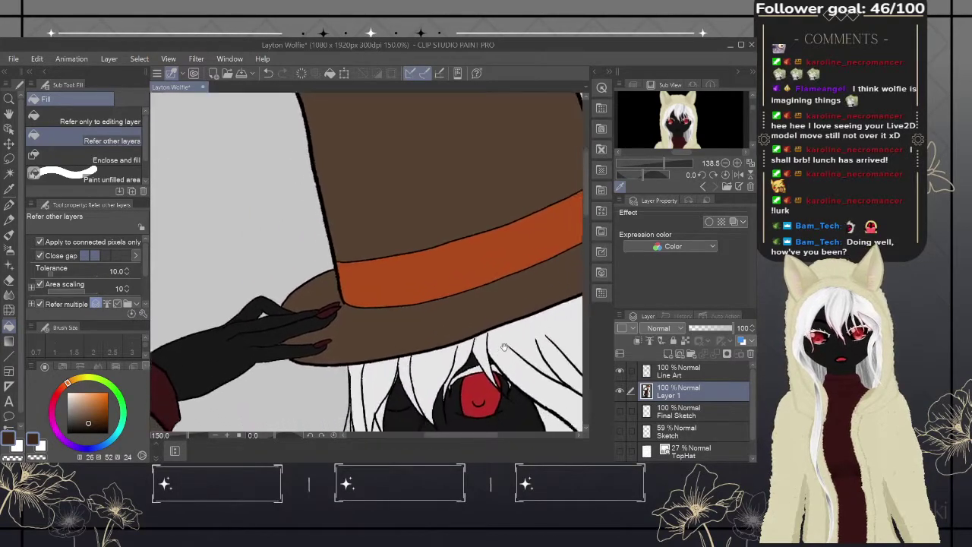
scroll(422, 372, "up", 2)
left_click_drag(423, 372, 500, 194)
scroll(499, 195, "down", 2)
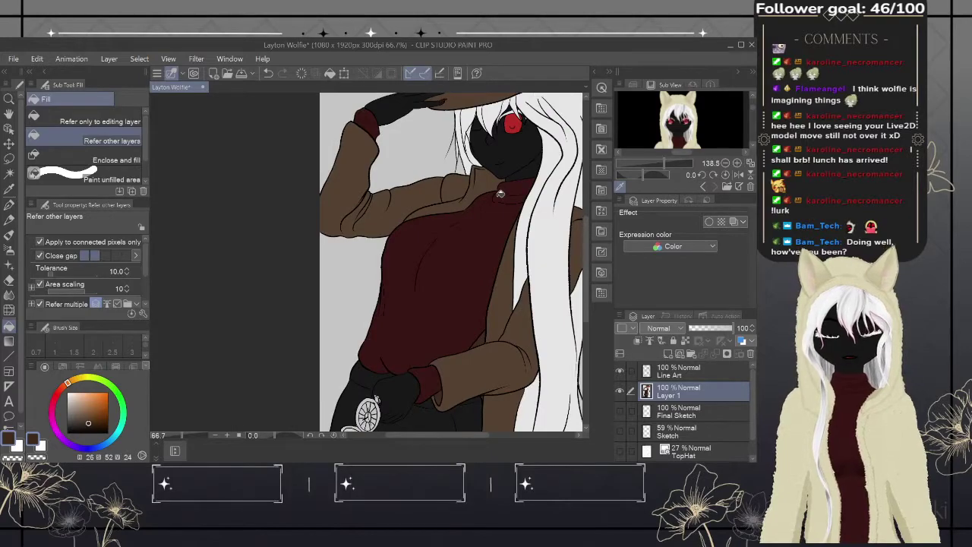
left_click_drag(514, 288, 409, 386)
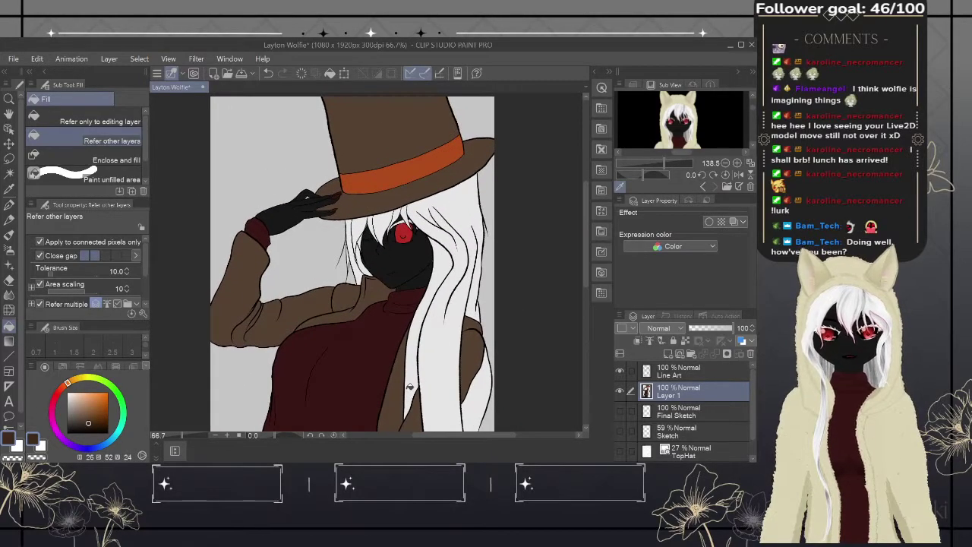
scroll(409, 387, "down", 1)
left_click_drag(447, 320, 444, 251)
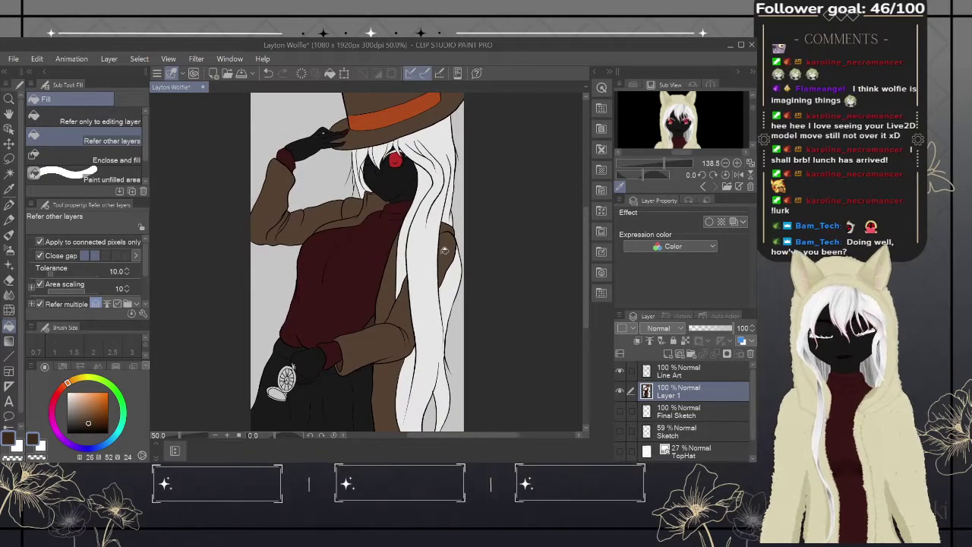
scroll(445, 251, "down", 1)
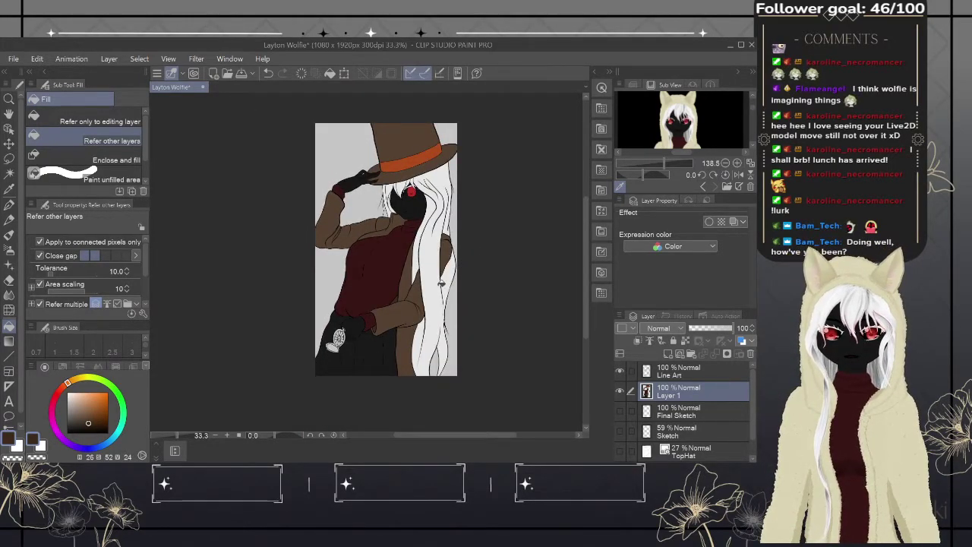
left_click_drag(189, 441, 176, 439)
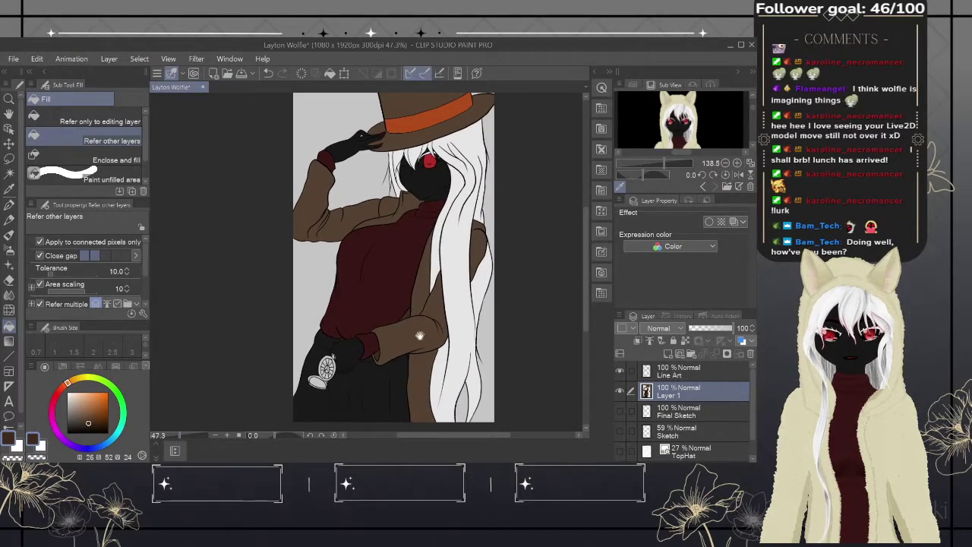
left_click_drag(420, 335, 432, 312)
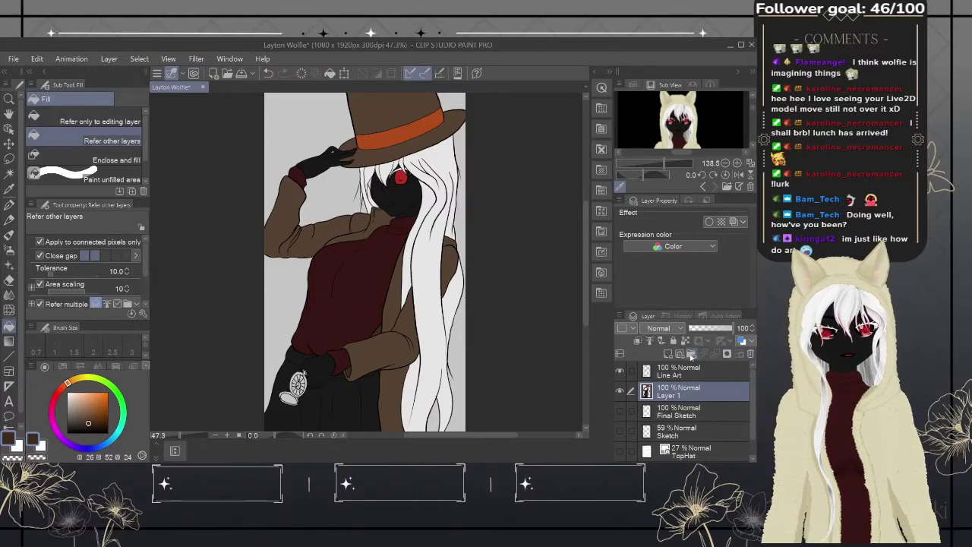
- Create a layer folder directly above the Final Sketch layer and name it Sketch
left_click(709, 413)
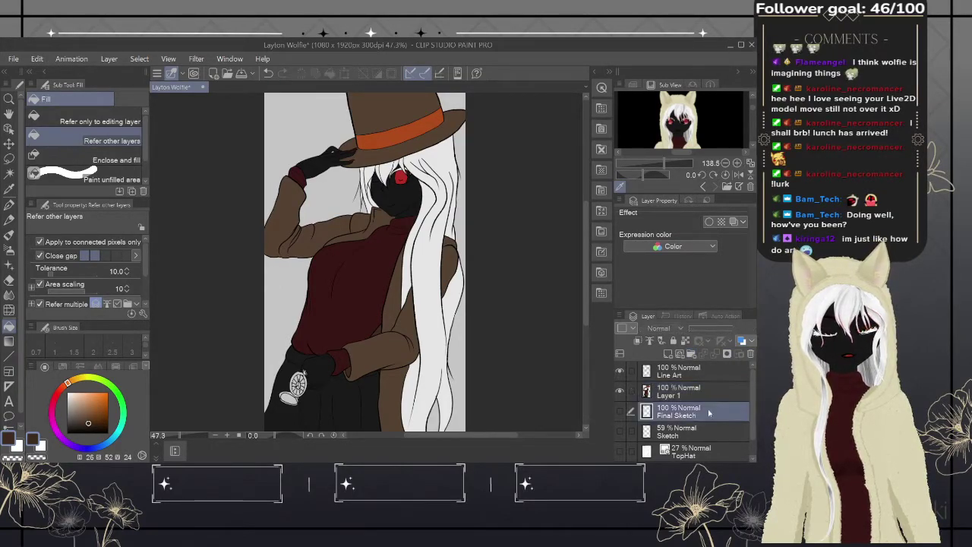
left_click(692, 354)
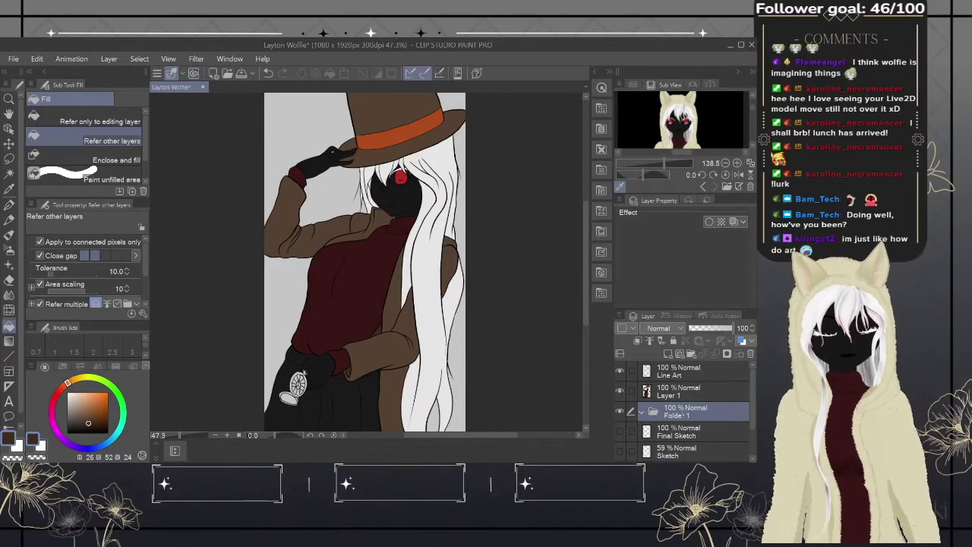
double_click(677, 416)
type("Sketch")
key("Return")
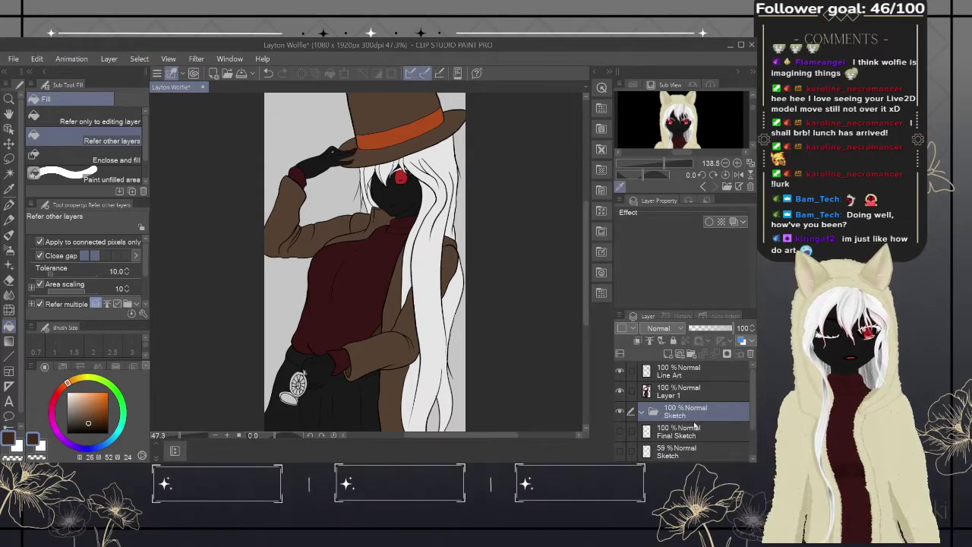
- Move the Final Sketch, Sketch and TopHat layers into the Sketch folder and collapse the folder
mouse_move(707, 436)
left_mouse_down()
mouse_move(708, 416)
mouse_move(714, 430)
mouse_move(721, 419)
mouse_move(715, 431)
left_mouse_up()
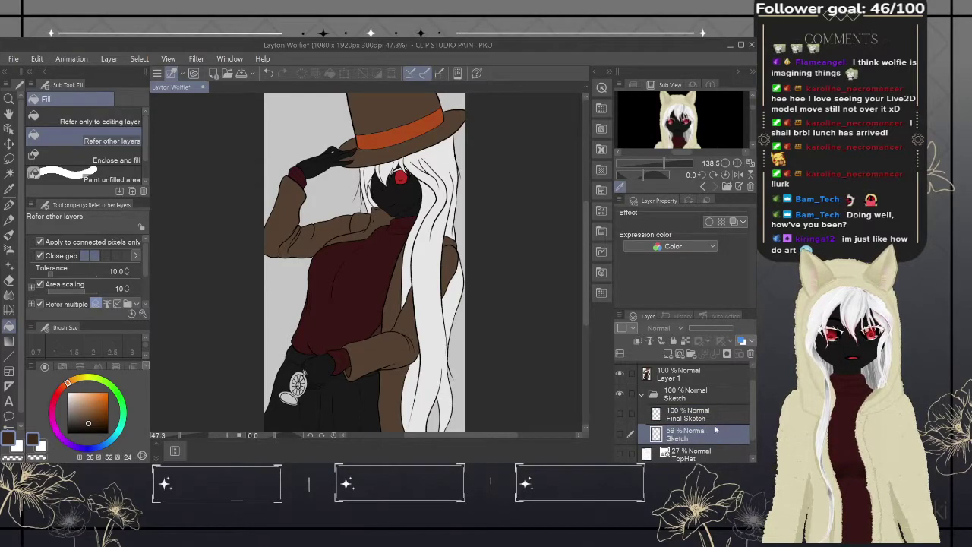
left_click(716, 454)
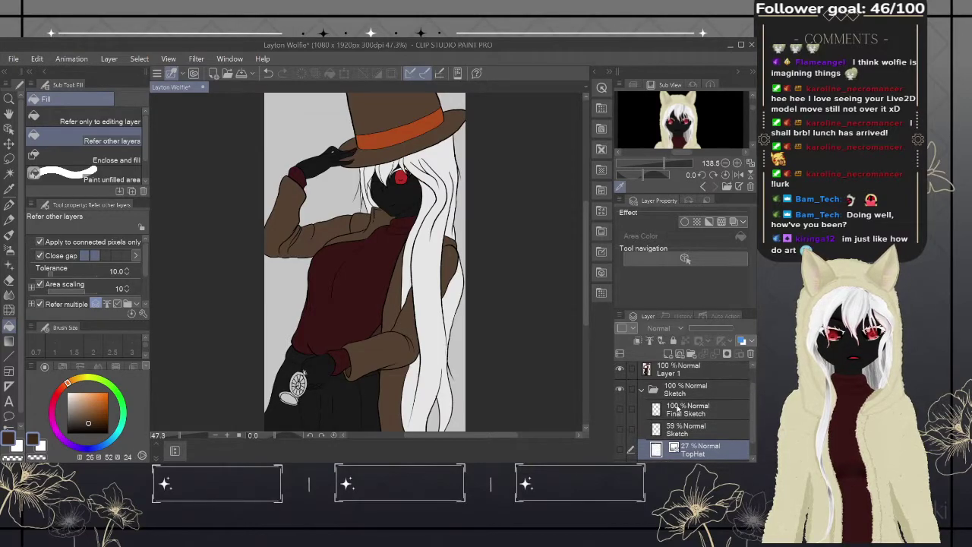
scroll(679, 410, "up", 2)
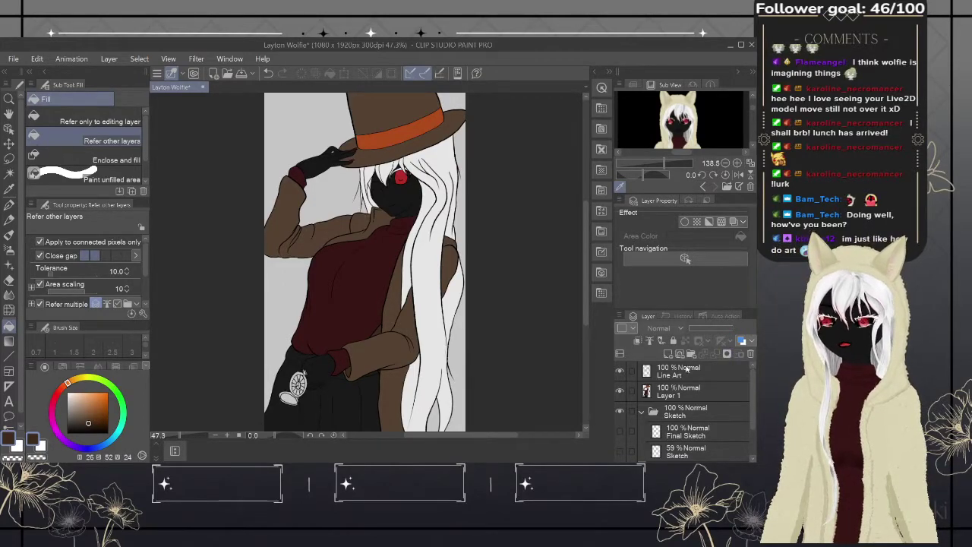
left_click(642, 414)
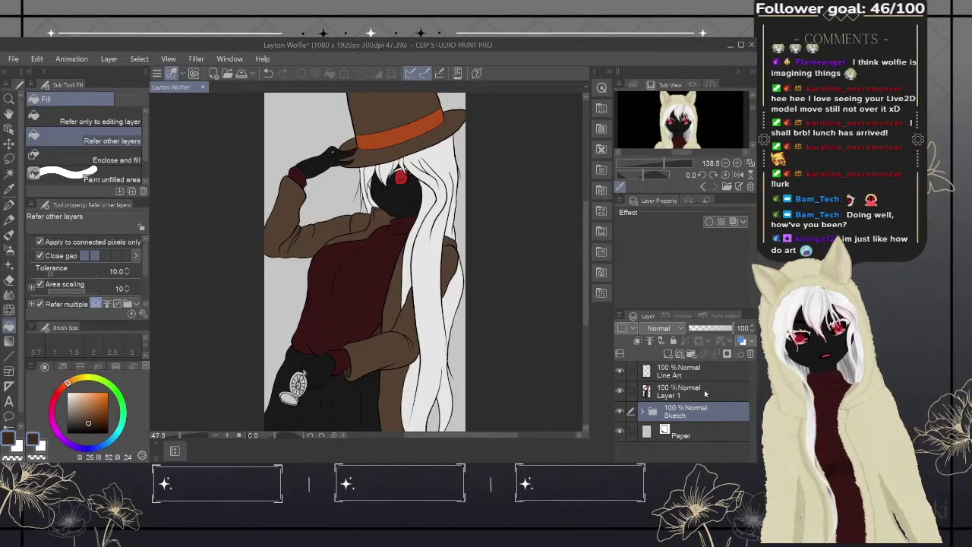
- Rename Layer 1, which holds the base colours, as Color Base and make the Line Art layer active
left_click(671, 392)
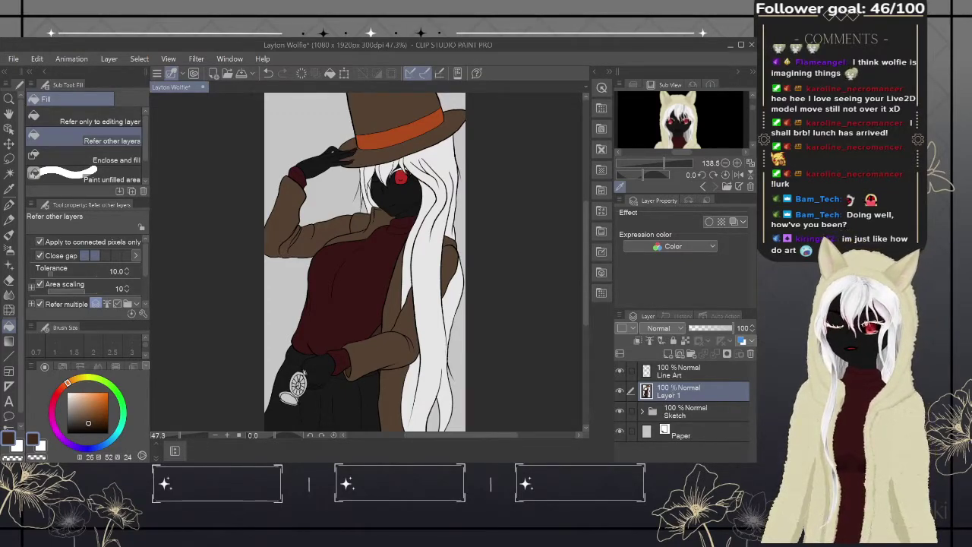
double_click(678, 391)
type("Color Base")
key("Return")
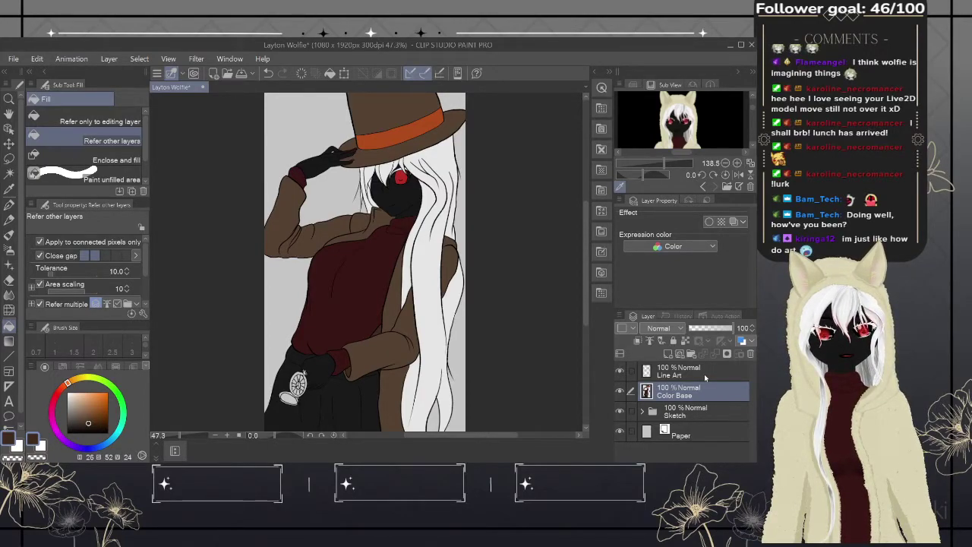
left_click(704, 374)
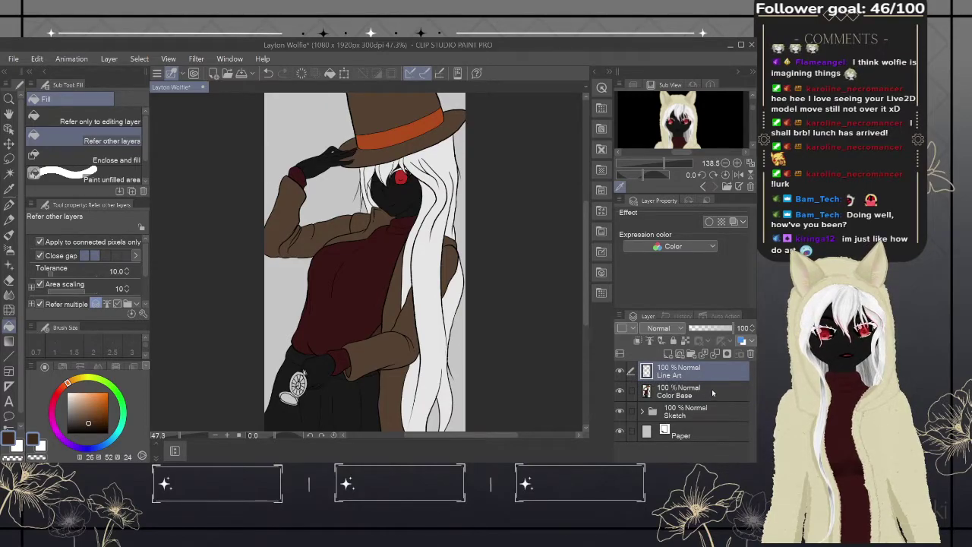
- Create a new empty layer directly above the Color Base layer
left_click(713, 392)
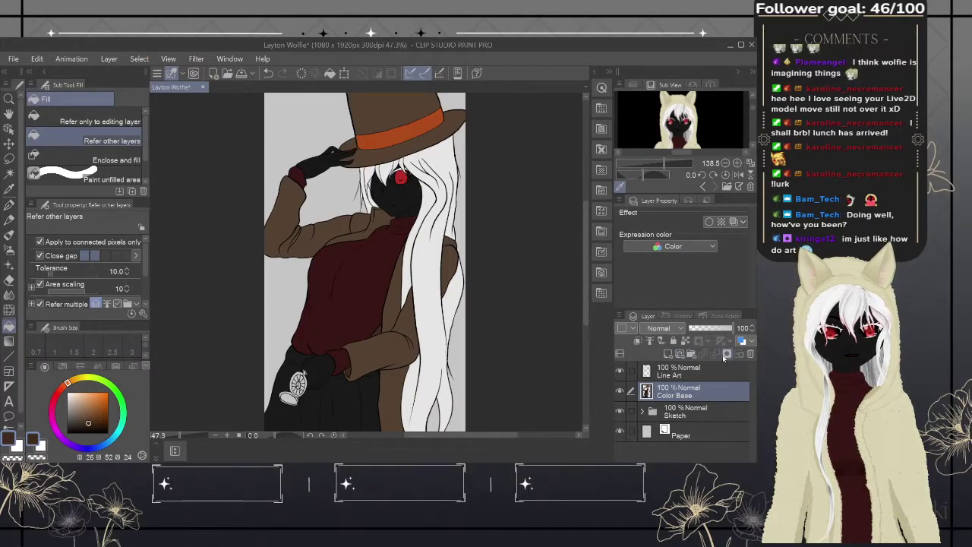
left_click(668, 354)
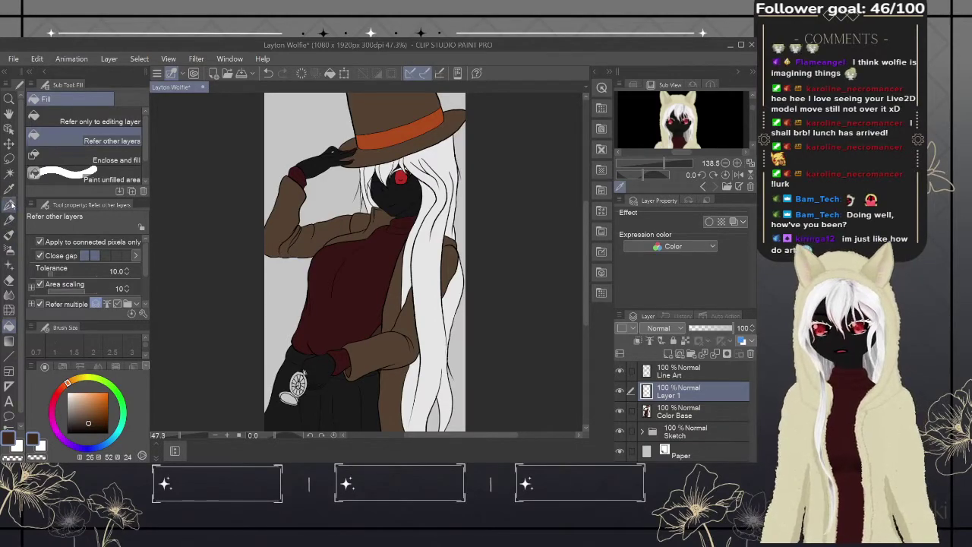
- Examine the available Pen and Pencil brushes for one suited to painting the figure
left_click(10, 204)
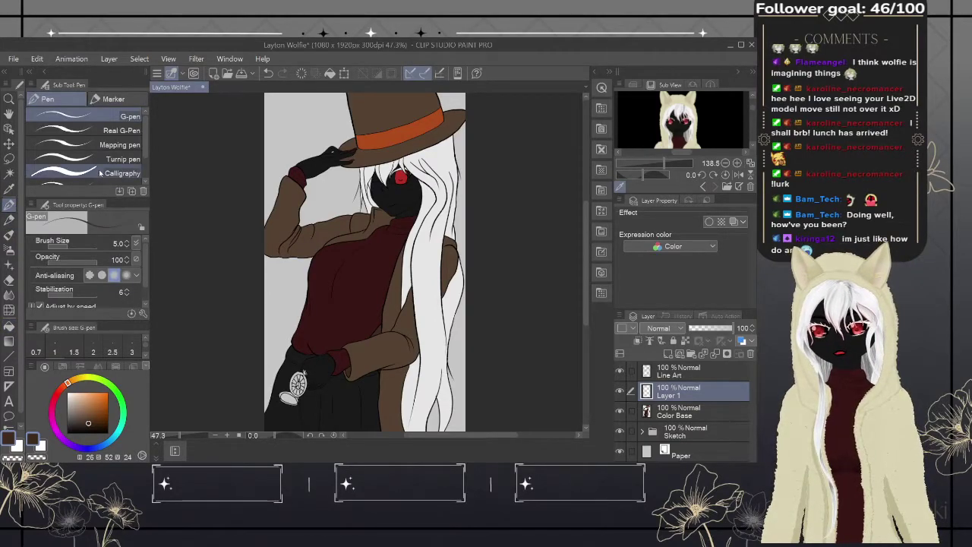
scroll(97, 168, "down", 2)
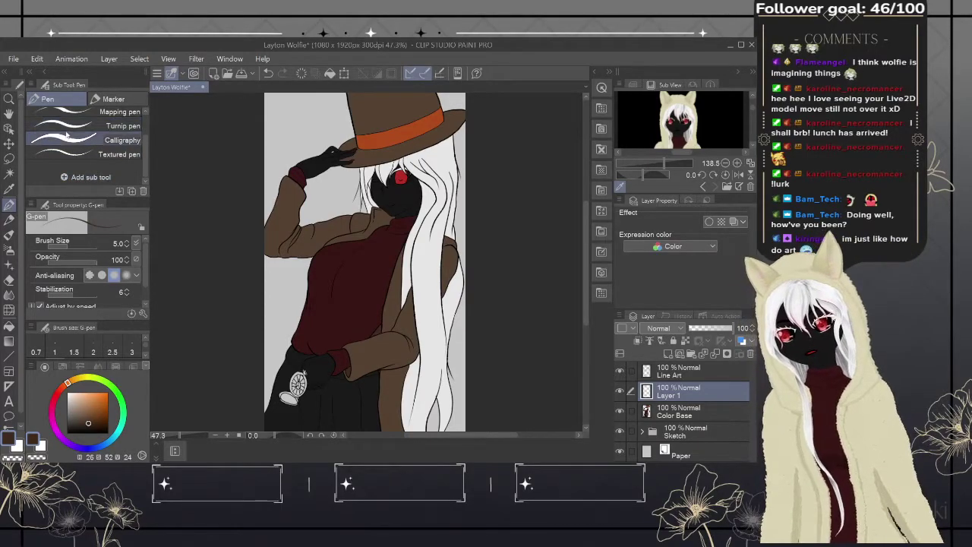
scroll(67, 140, "up", 2)
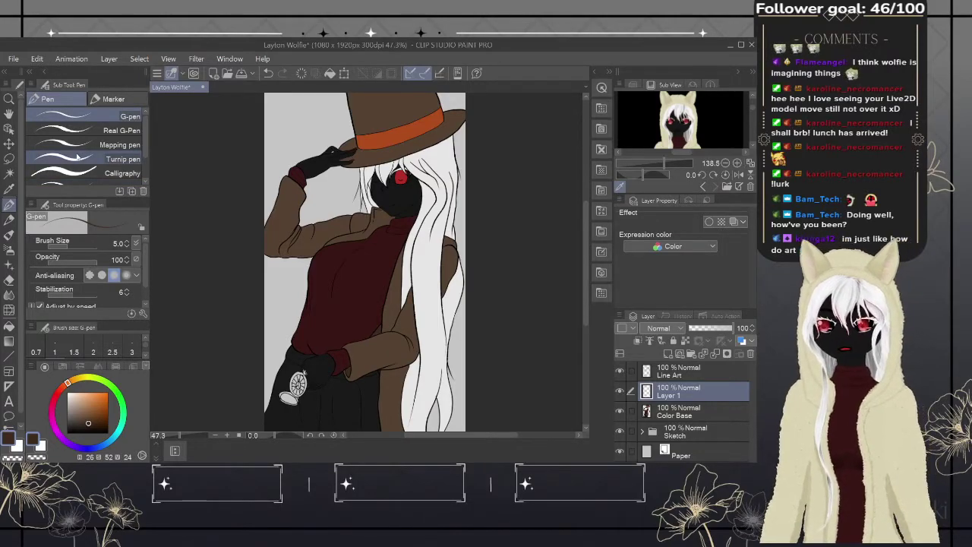
scroll(77, 157, "down", 2)
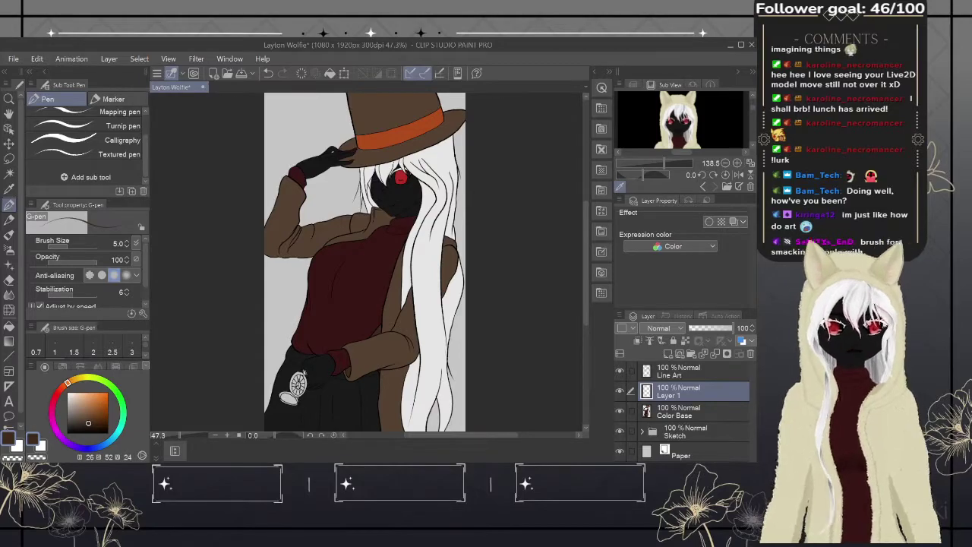
left_click(11, 218)
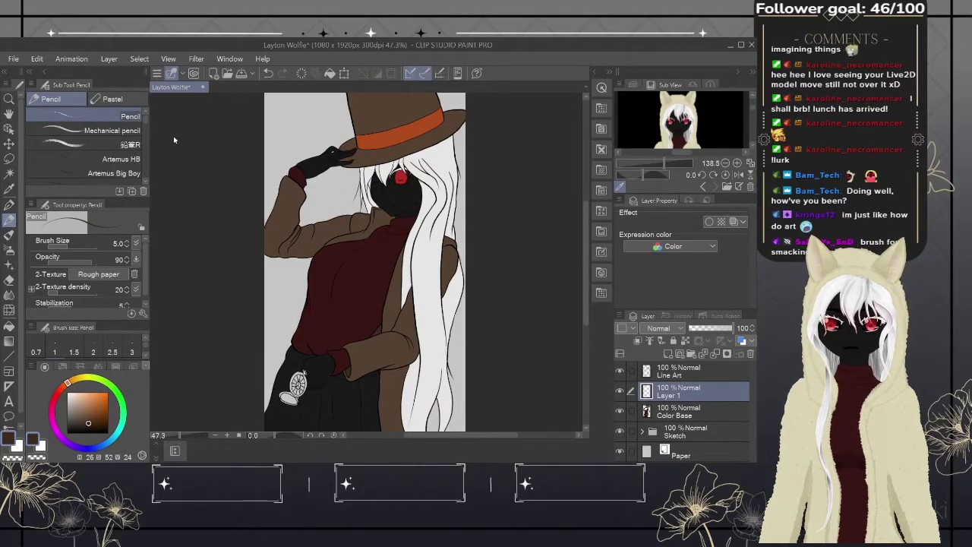
scroll(129, 135, "down", 8)
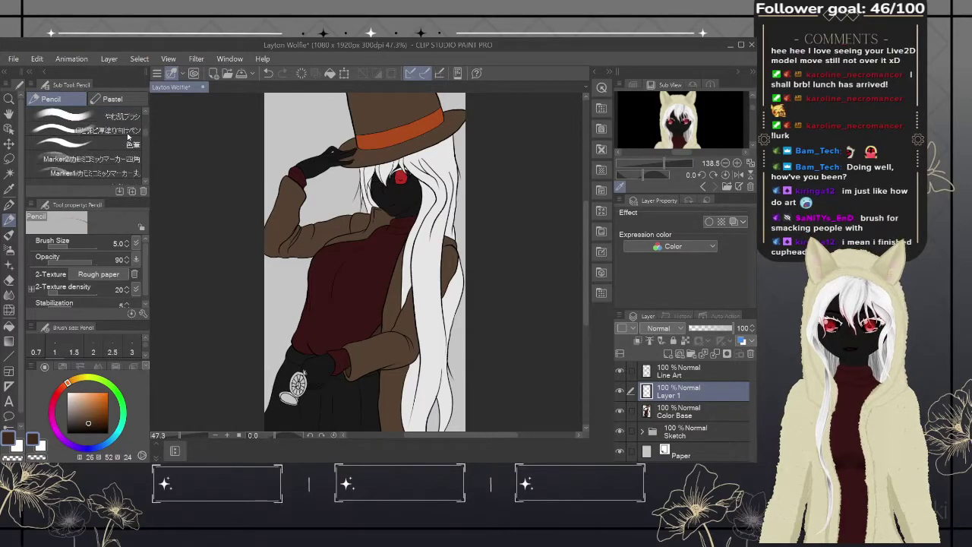
scroll(130, 137, "down", 5)
scroll(129, 136, "down", 5)
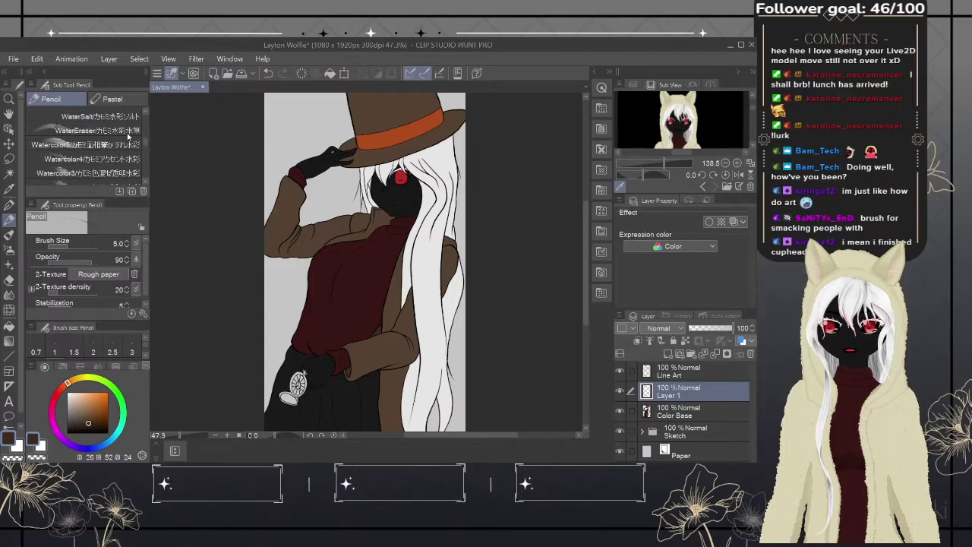
scroll(129, 136, "down", 5)
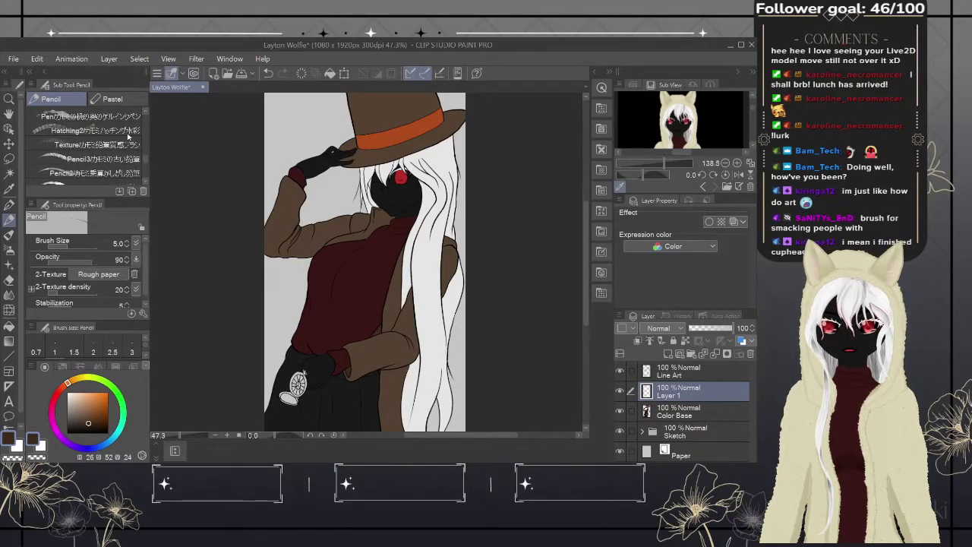
scroll(129, 137, "down", 3)
scroll(129, 136, "down", 1)
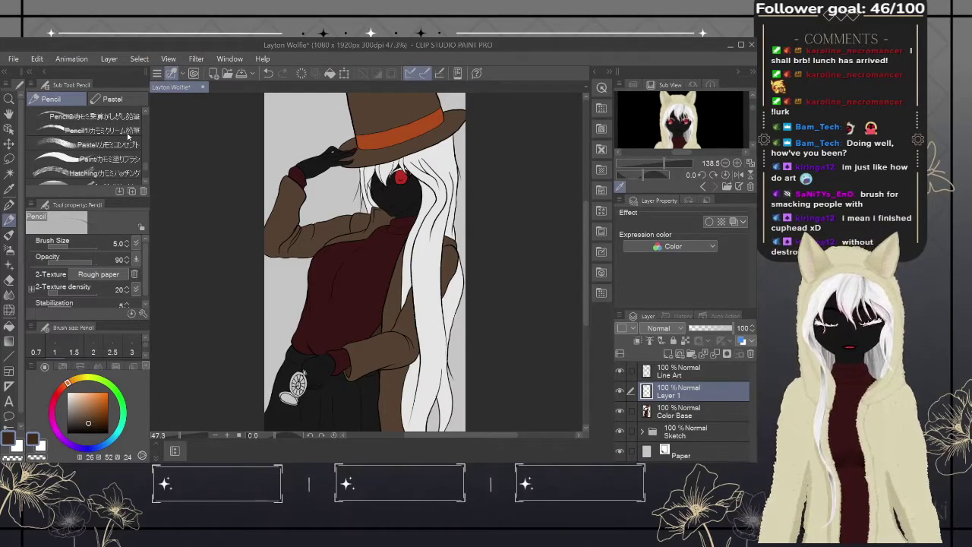
scroll(101, 134, "down", 1)
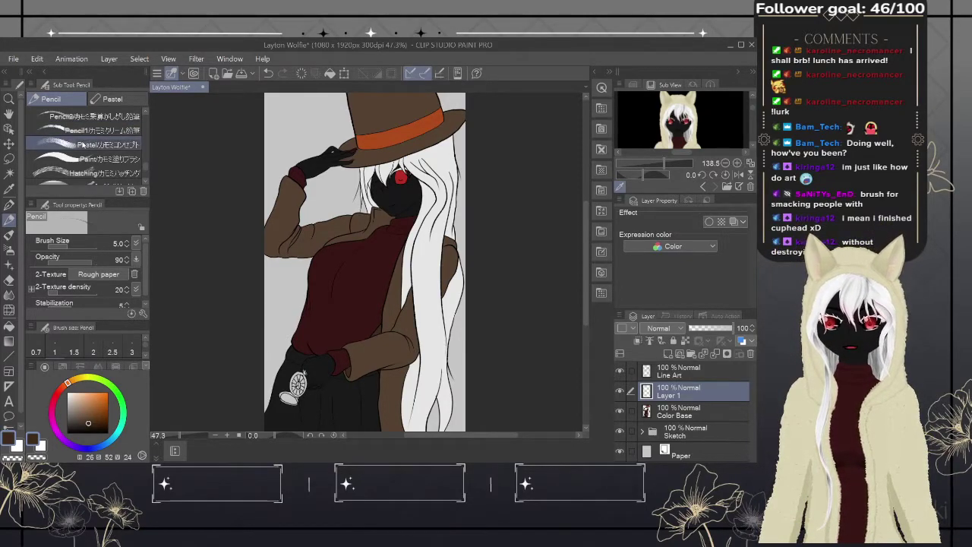
scroll(62, 154, "down", 3)
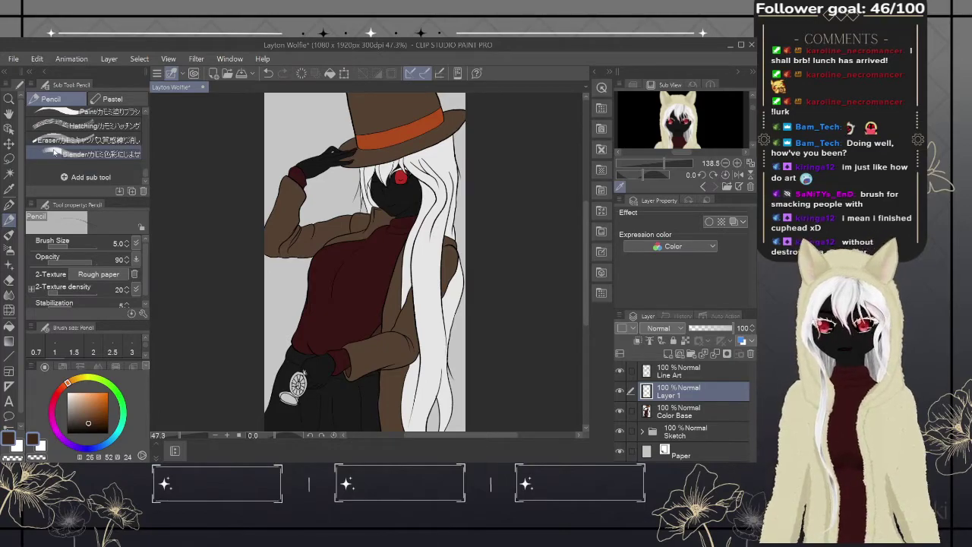
scroll(55, 151, "up", 3)
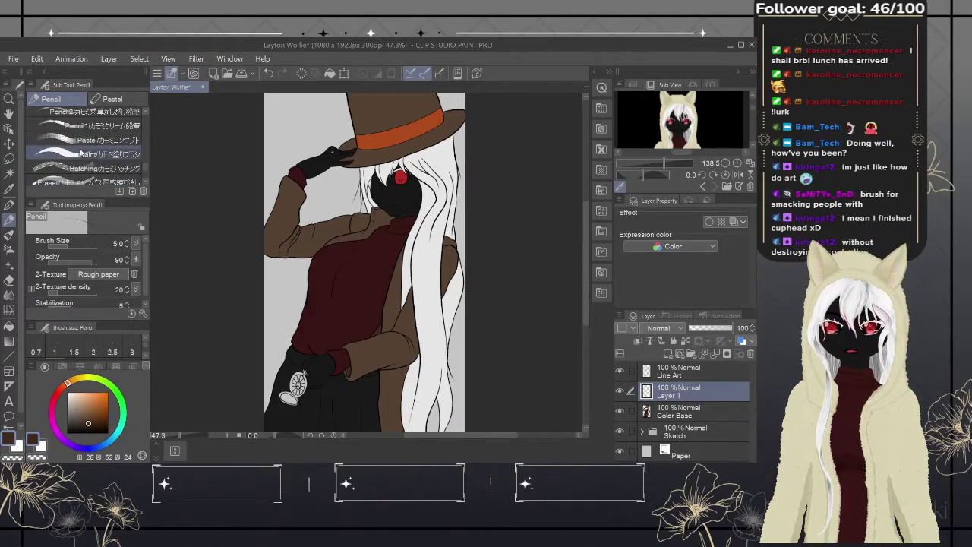
scroll(82, 153, "up", 2)
scroll(81, 152, "up", 3)
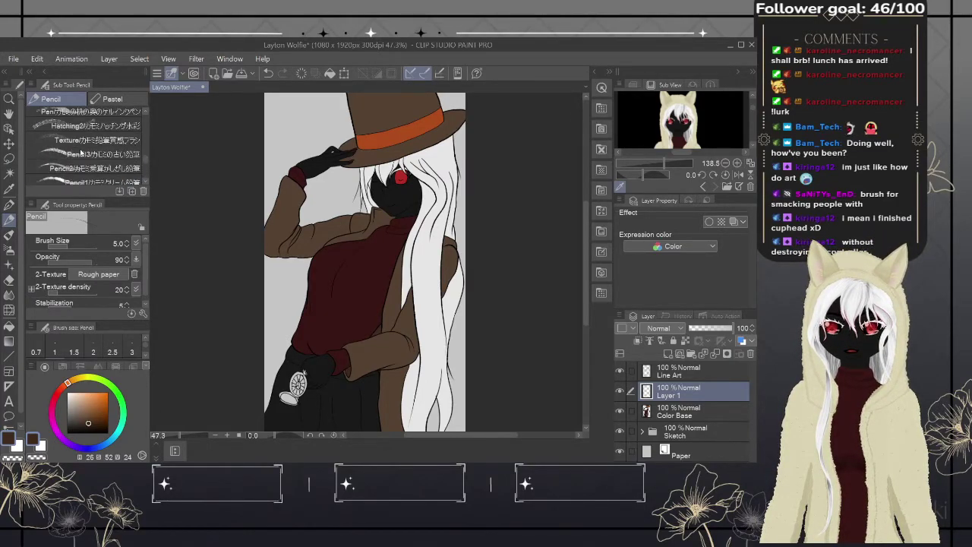
scroll(81, 153, "up", 3)
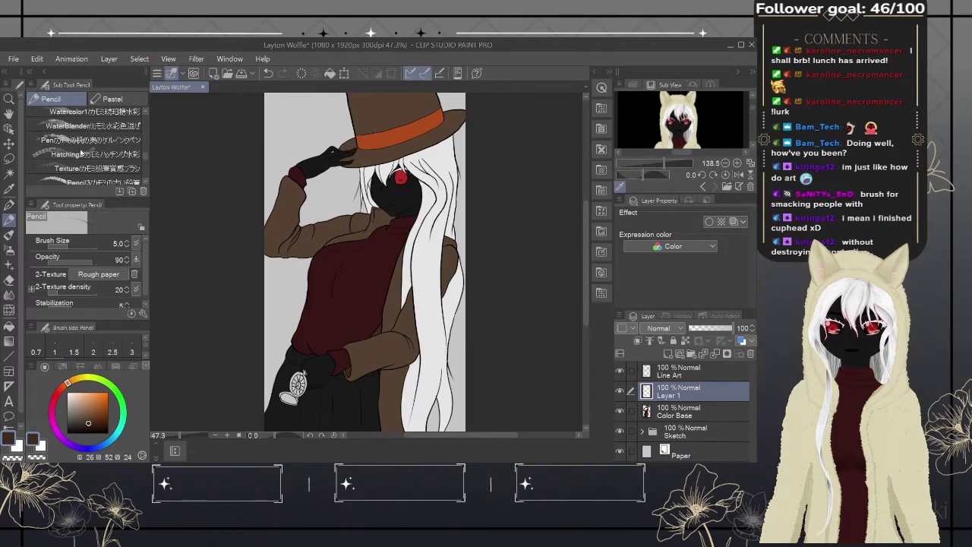
scroll(82, 152, "up", 6)
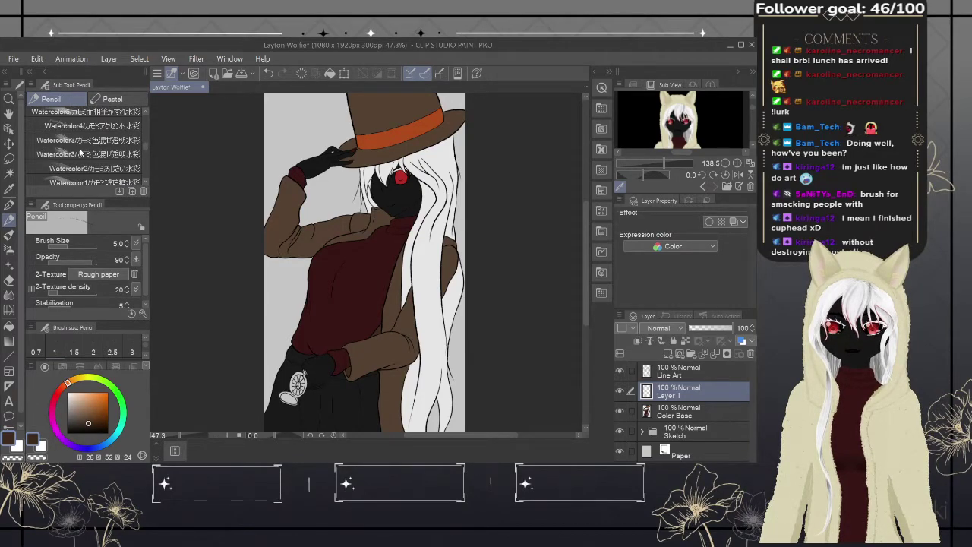
scroll(81, 153, "up", 4)
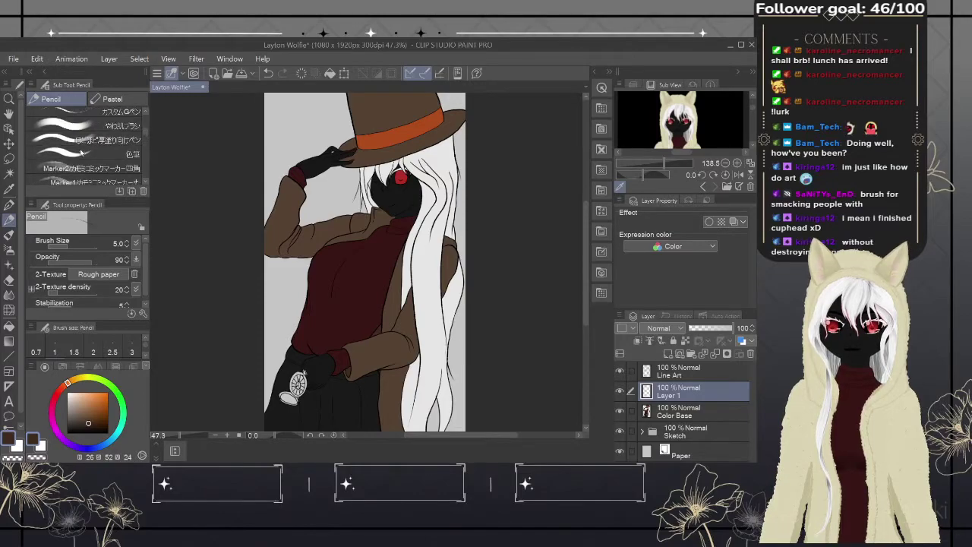
scroll(82, 152, "up", 2)
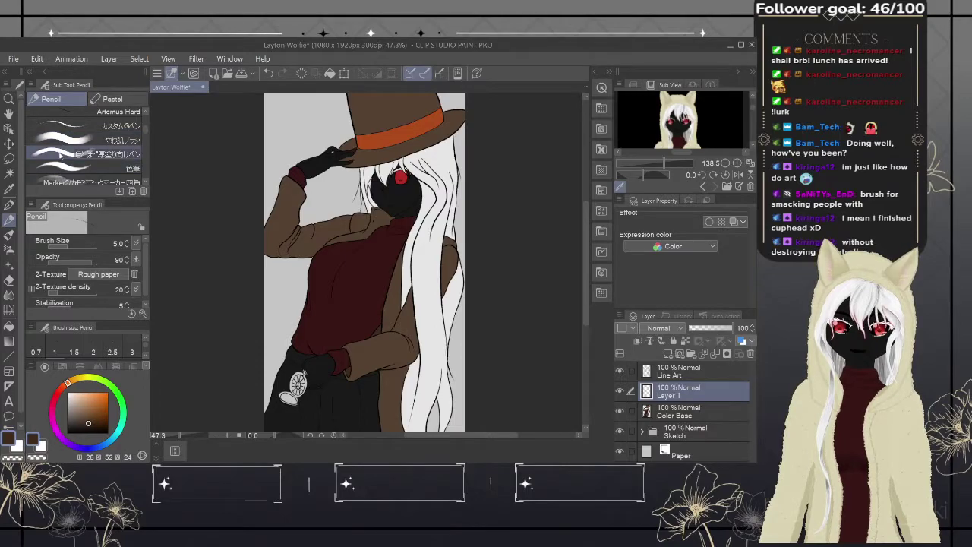
- Choose the 厚塗り pen from the Pencil brushes, try a broad dark brown stroke across the figure, and undo it
left_click(63, 152)
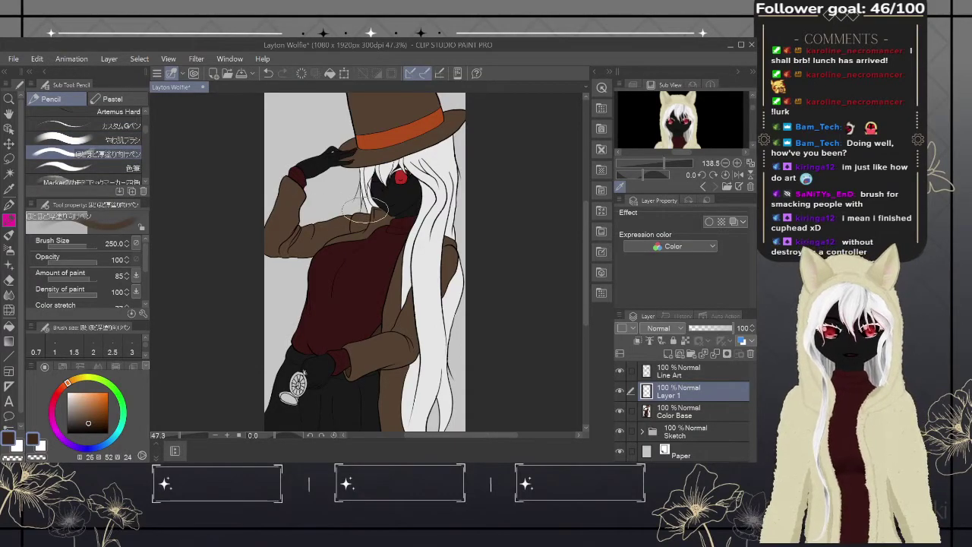
mouse_move(402, 123)
left_mouse_down()
mouse_move(349, 118)
mouse_move(339, 213)
mouse_move(389, 287)
mouse_move(393, 351)
left_mouse_up()
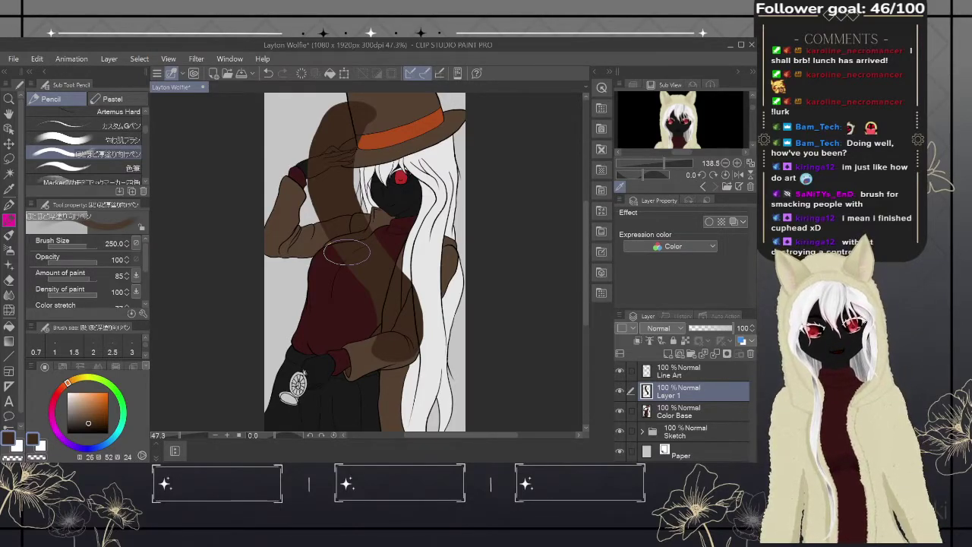
key("ctrl+z")
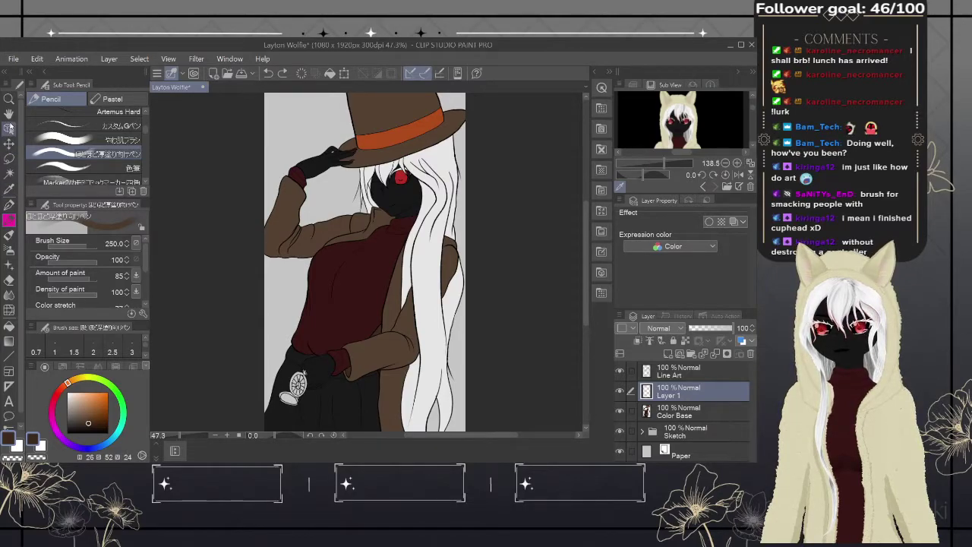
- Select the hat's brown crown and brim, leaving out the orange band, using Auto select set to refer to all layers
left_click(8, 174)
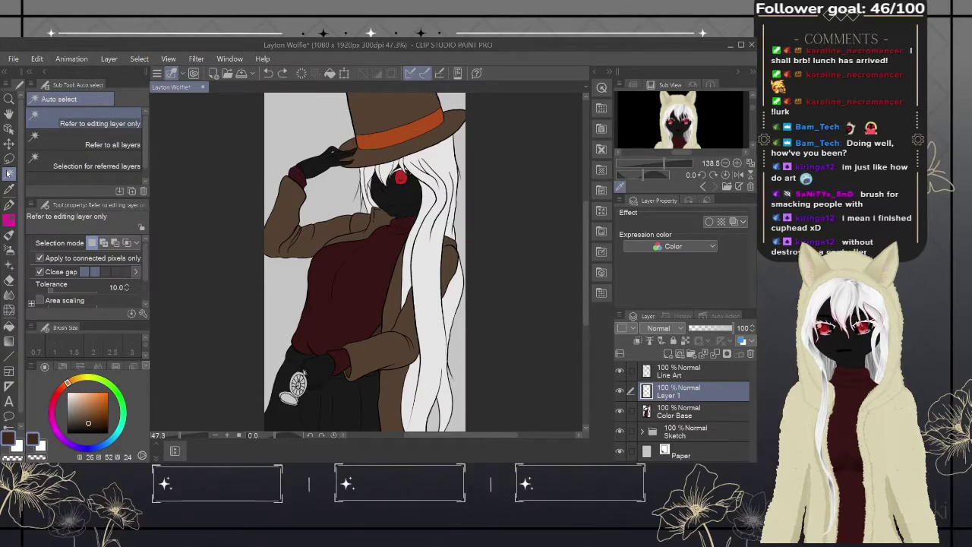
left_click(386, 110)
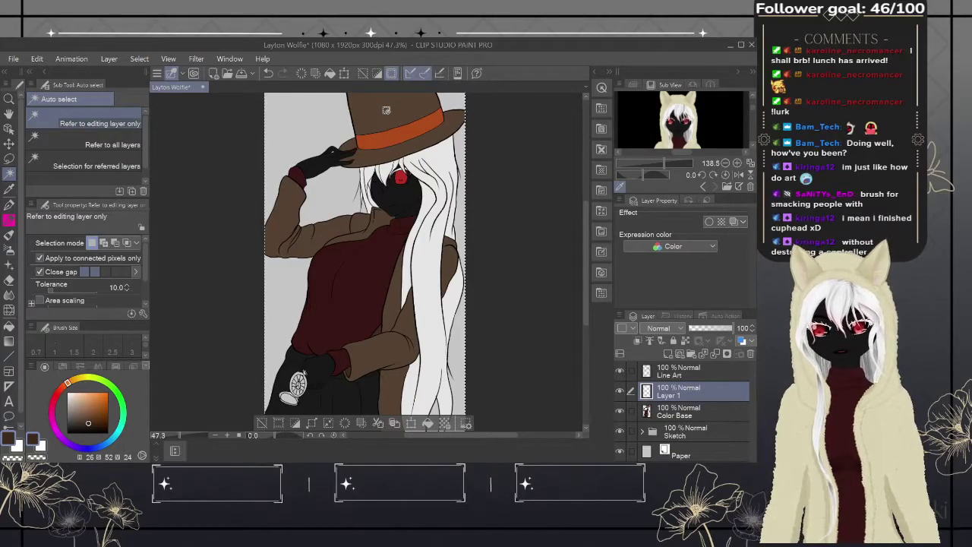
left_click(99, 141)
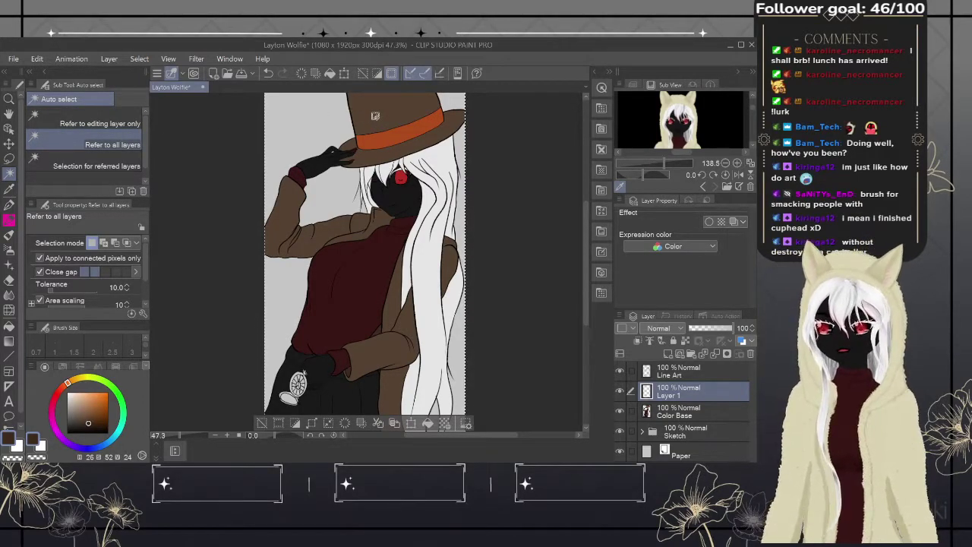
key("ctrl+d")
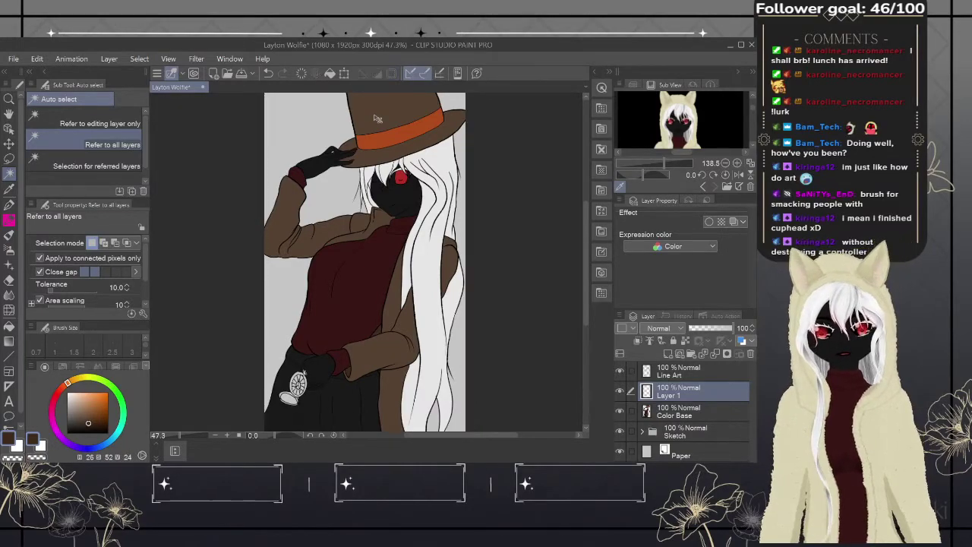
left_click(375, 115)
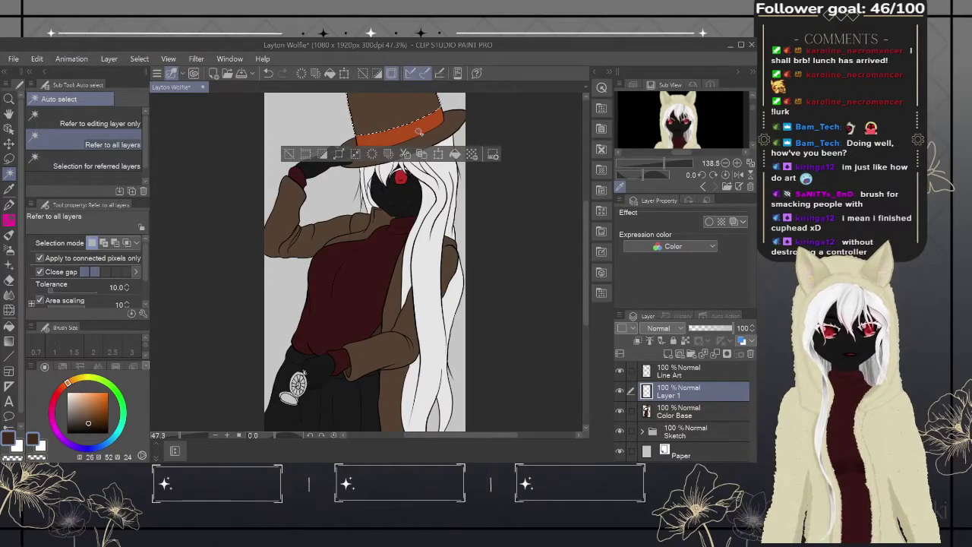
left_click(441, 130, "shift")
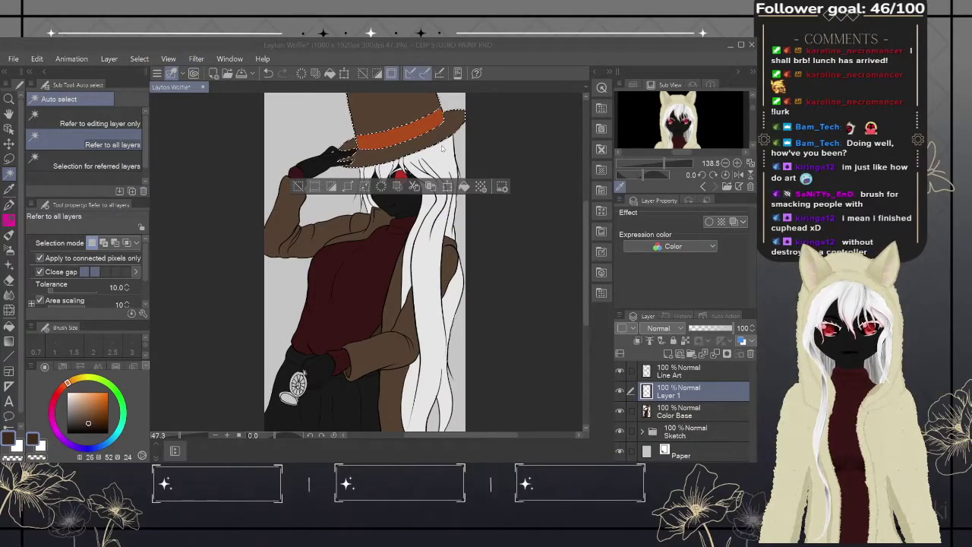
left_click(491, 211)
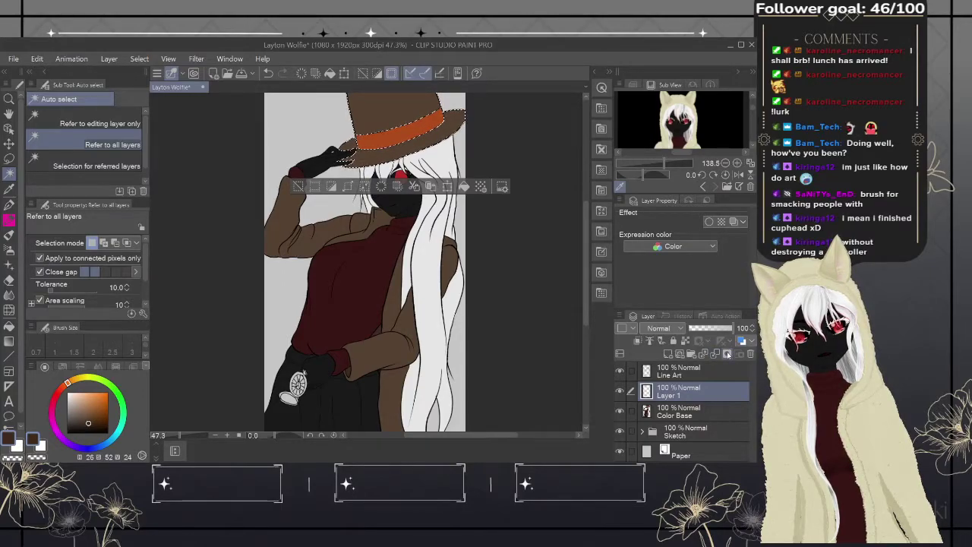
- Mask Layer 1 to the hat selection, make its drawing area active and rename the layer Hat
left_click(727, 354)
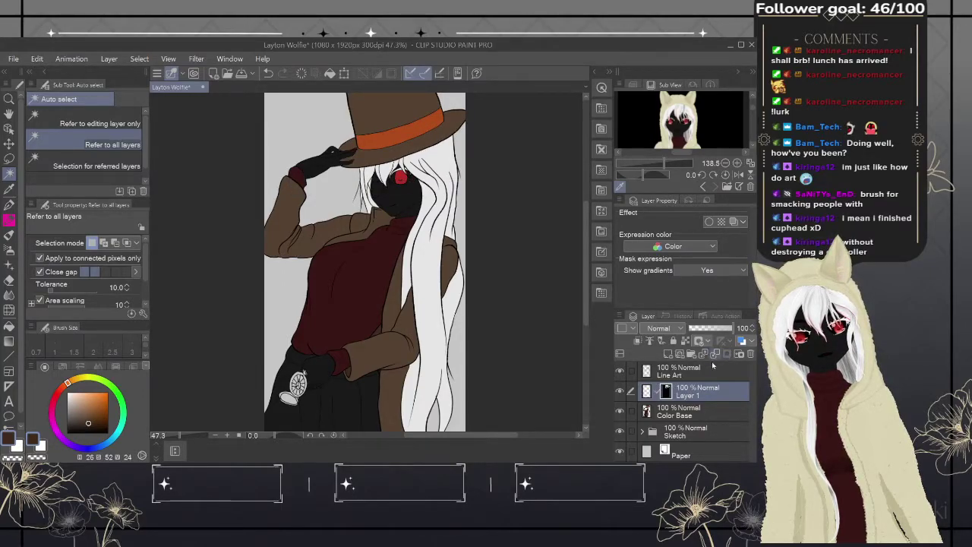
left_click(647, 391)
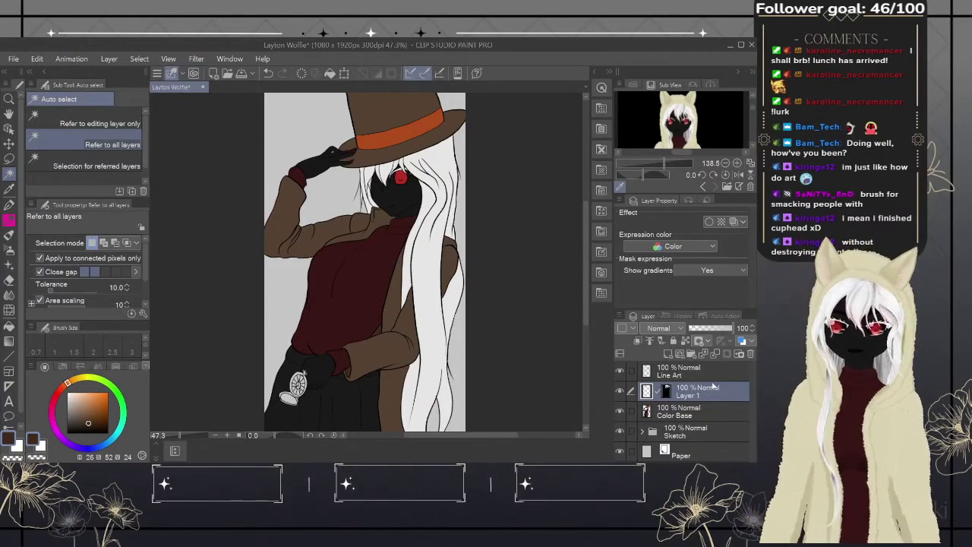
type("Hat")
key("Return")
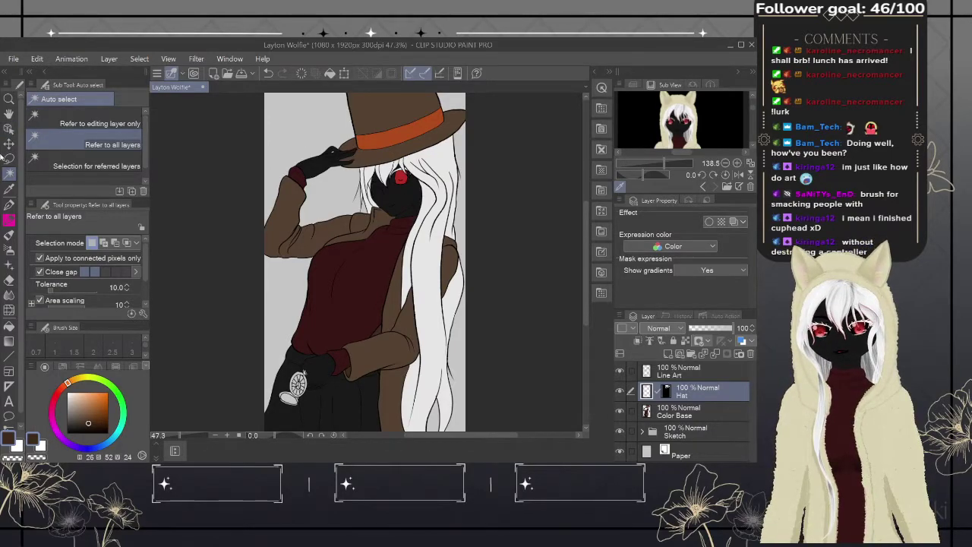
- Return to the 厚塗り pen among the Pencil brushes and reduce its brush size to 150
left_click(10, 219)
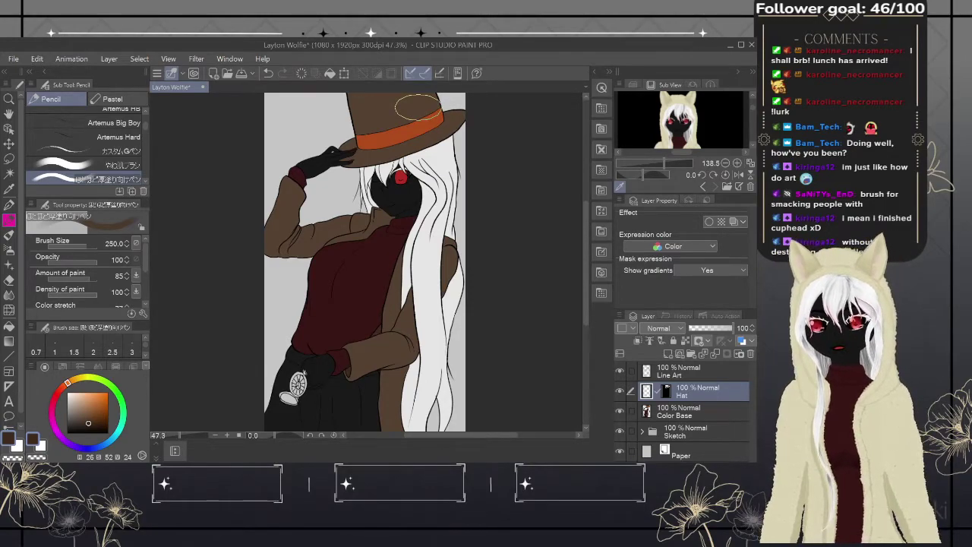
key("bracketleft")
key("bracketleft")
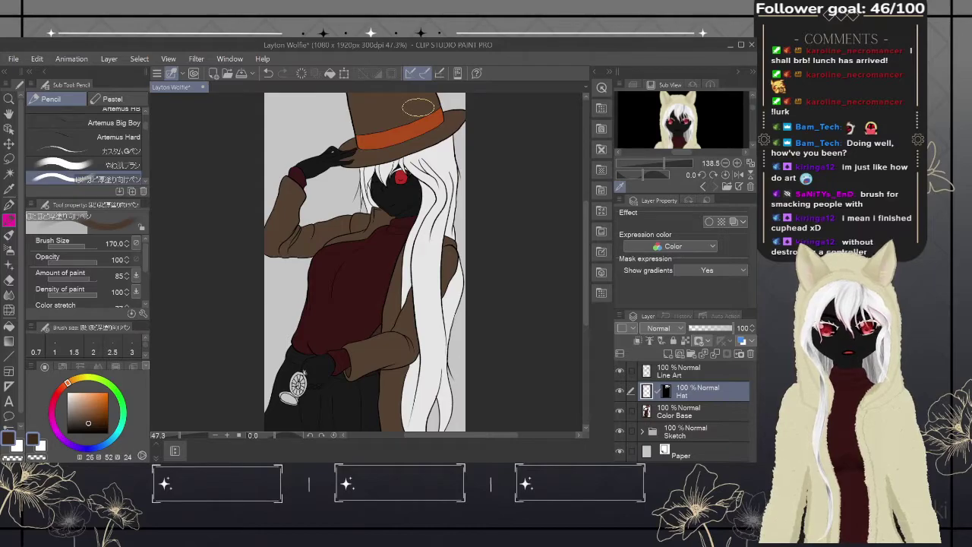
key("bracketleft")
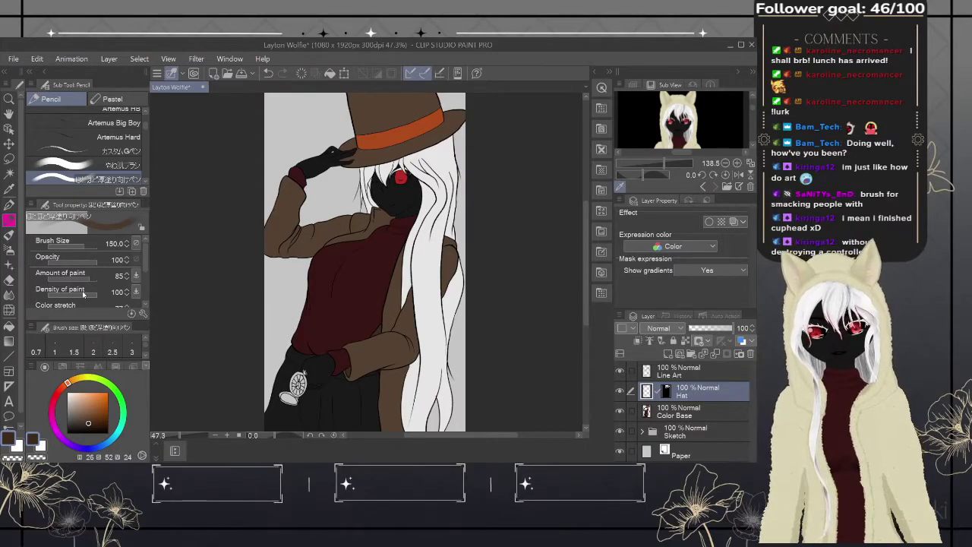
- Shade the far side of the hat's crown and the brim's lower edge on the Hat layer in dark brown (HSV 25, 53, 24)
left_click(412, 97, "alt")
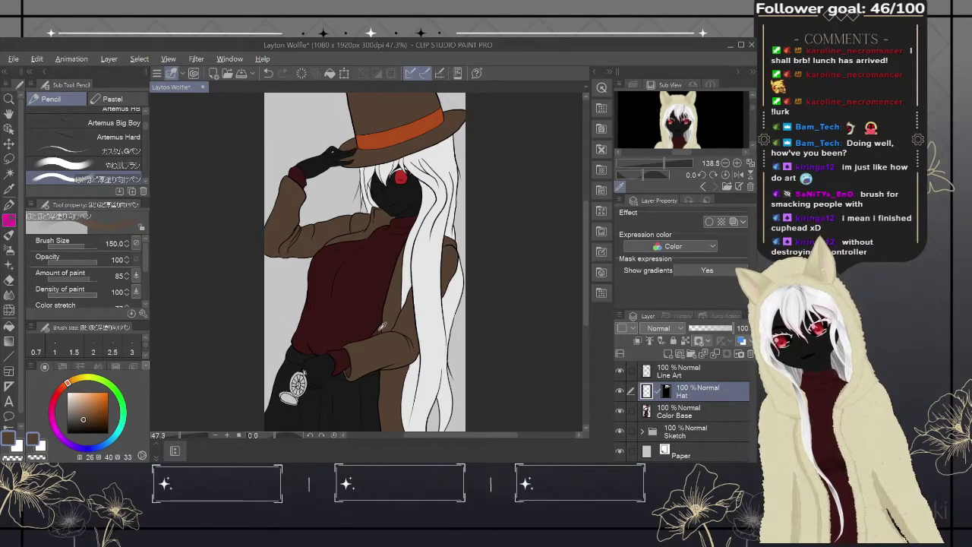
left_click(382, 325, "alt")
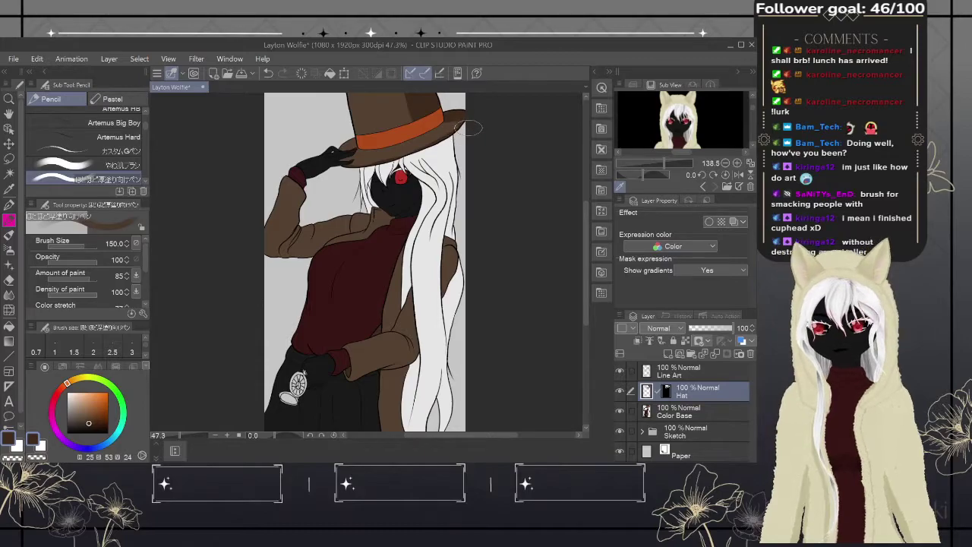
scroll(470, 127, "up", 4)
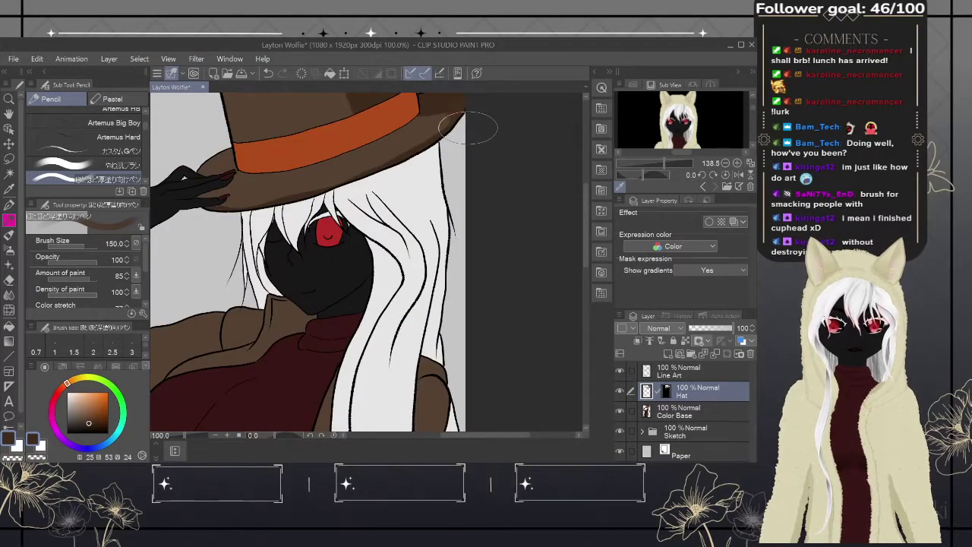
scroll(468, 128, "up", 4)
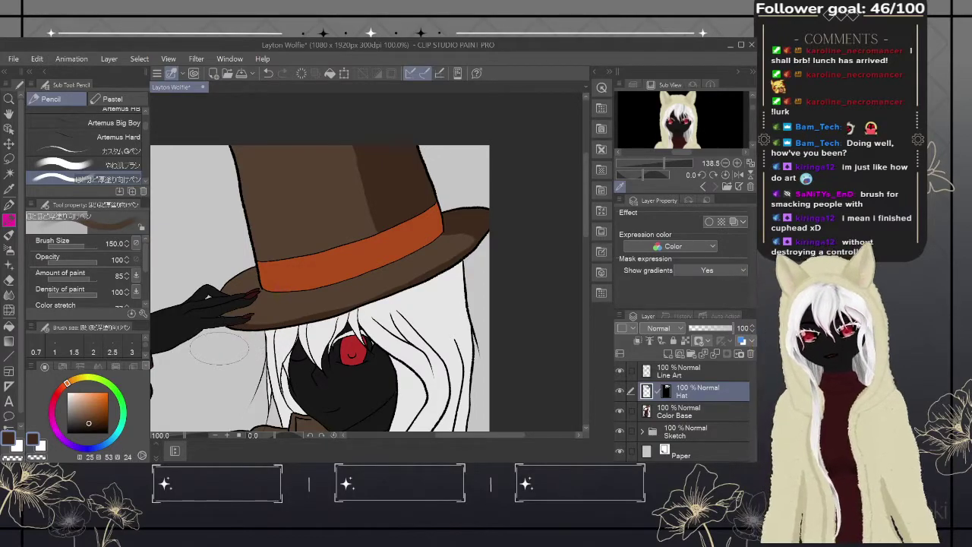
- Reduce the brush size to 40 and deepen the hat's shadows along the crown's far edge and the brim with darker brown (HSV 25, 63, 18)
key("bracketleft")
key("bracketleft")
key("bracketleft")
key("bracketleft")
key("bracketleft")
key("bracketleft")
key("bracketleft")
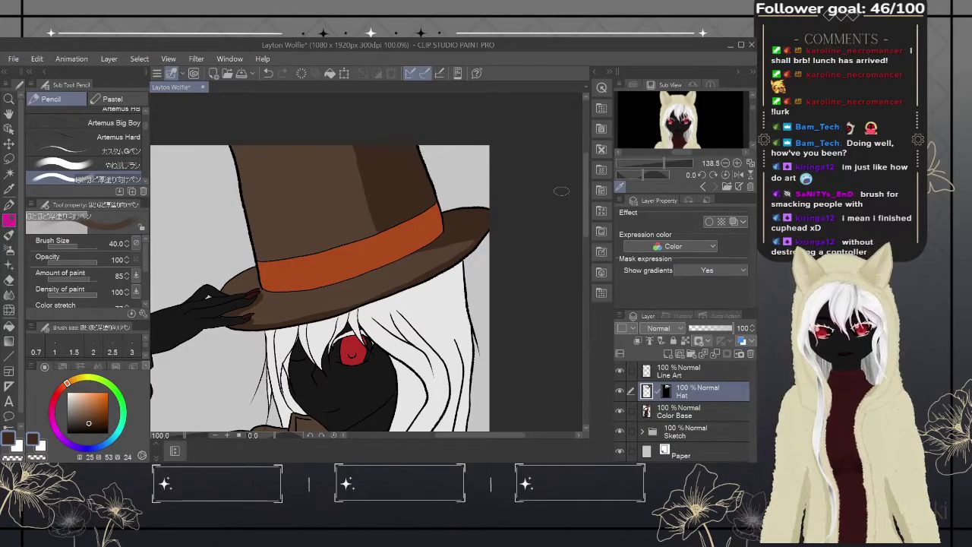
left_click(93, 425)
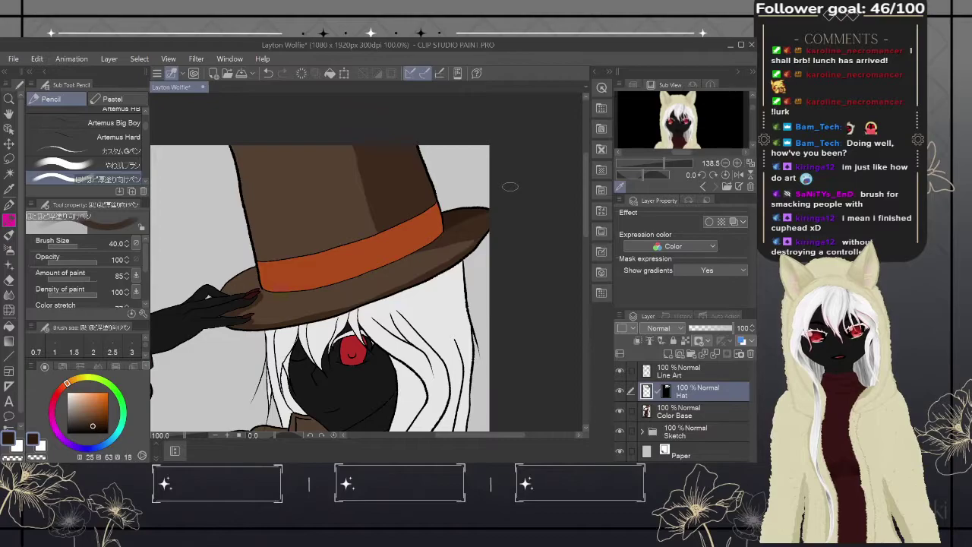
left_click_drag(442, 189, 423, 308)
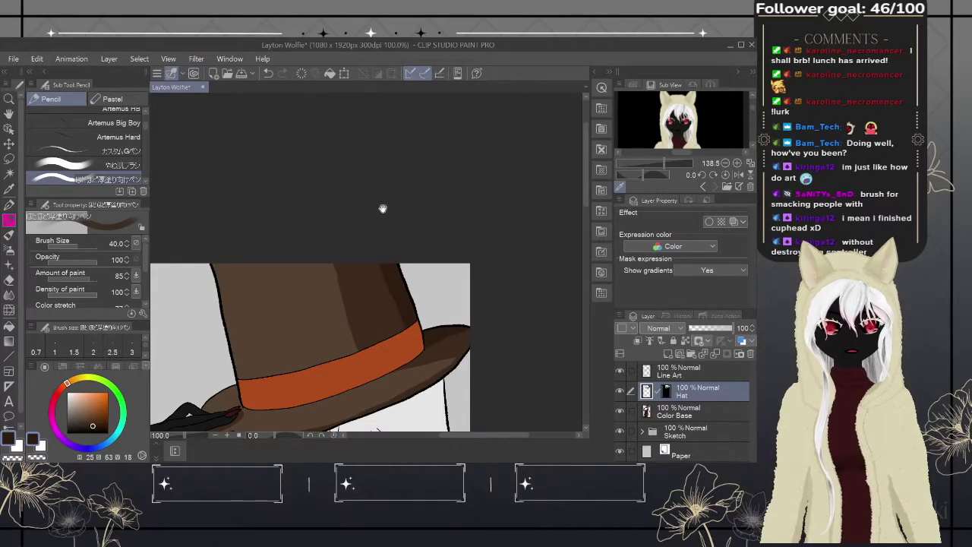
left_click_drag(421, 326, 464, 156)
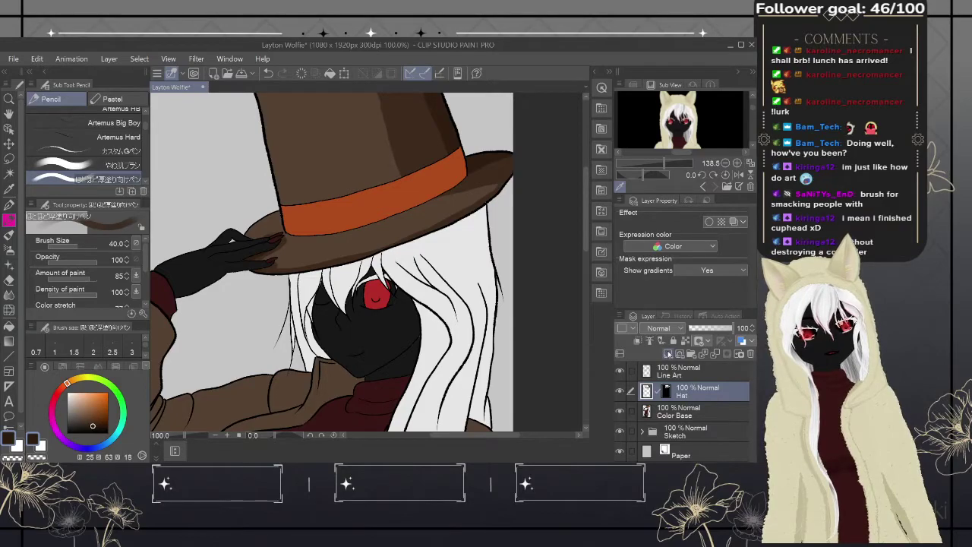
- Add a layer above Hat, mask it to an Auto select selection of the orange band, and rename it Hat Ribbin
left_click(669, 354)
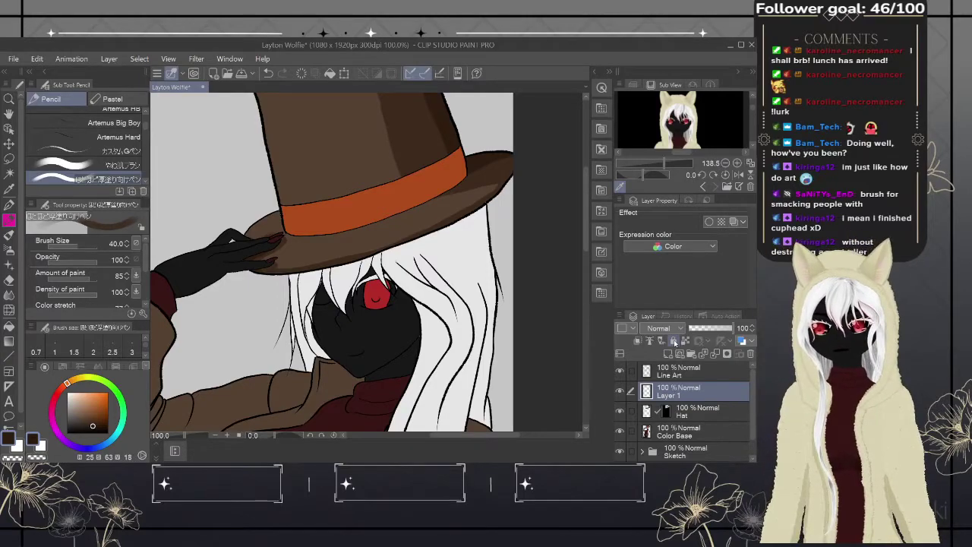
left_click(13, 174)
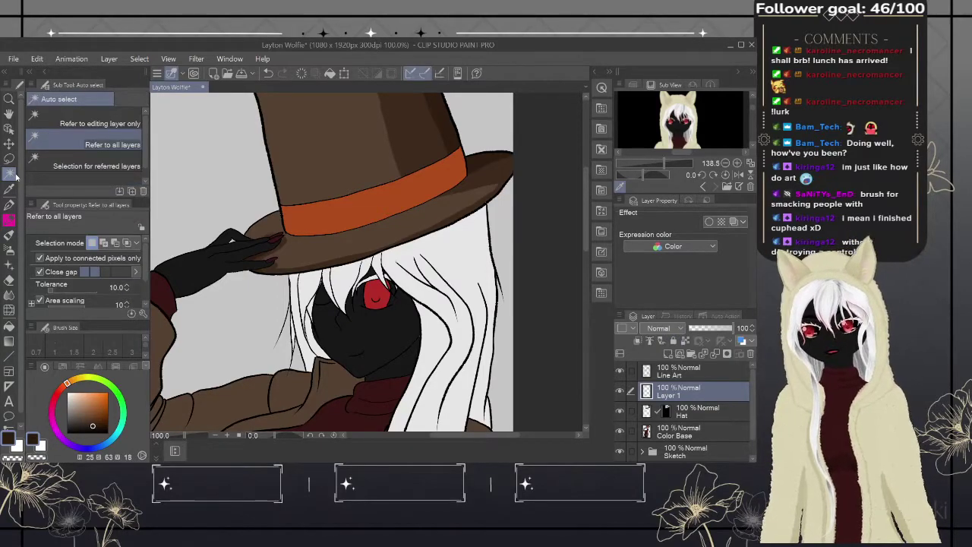
left_click(362, 209)
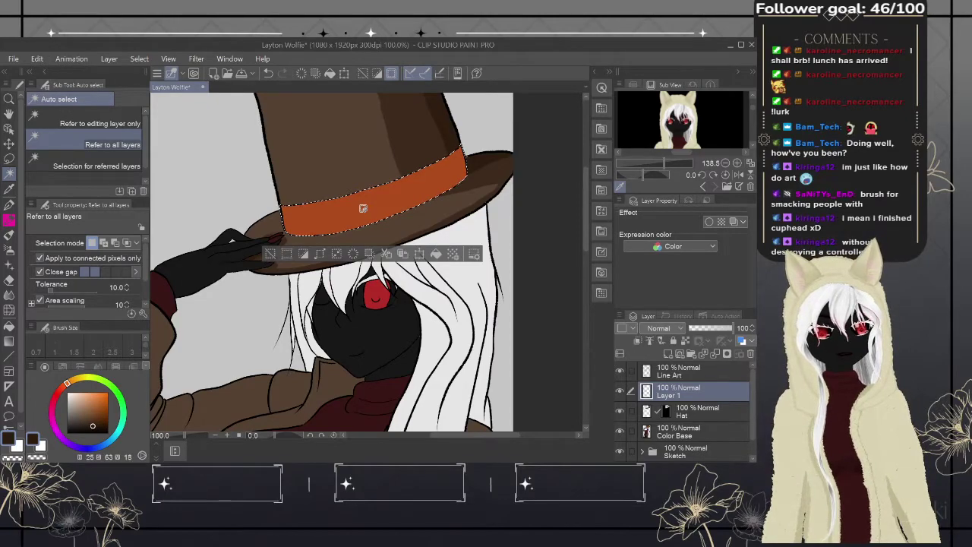
left_click(728, 355)
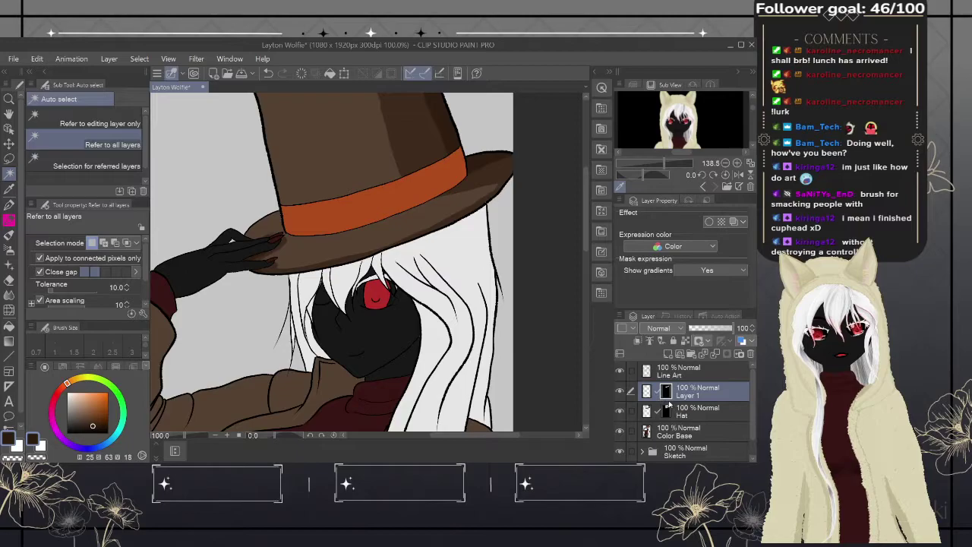
left_click(696, 397)
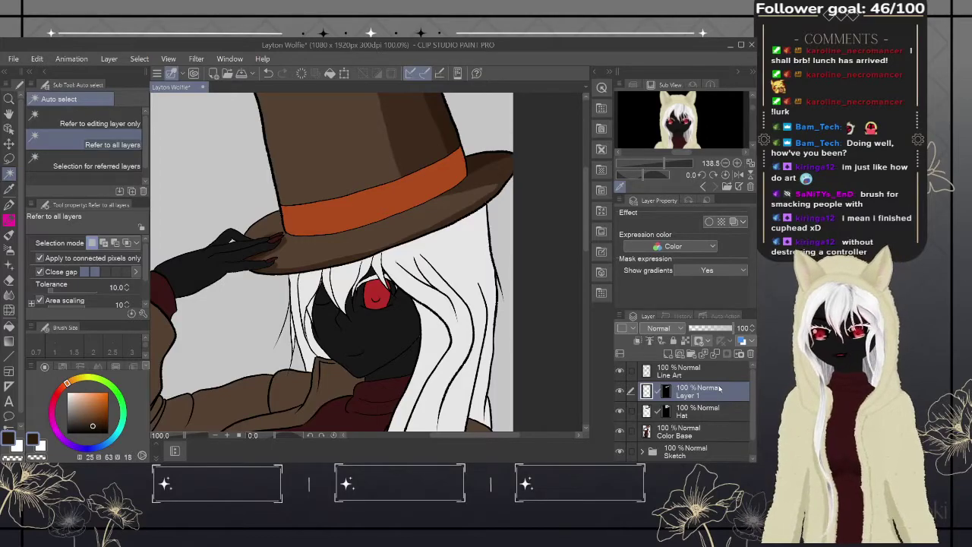
key("Return")
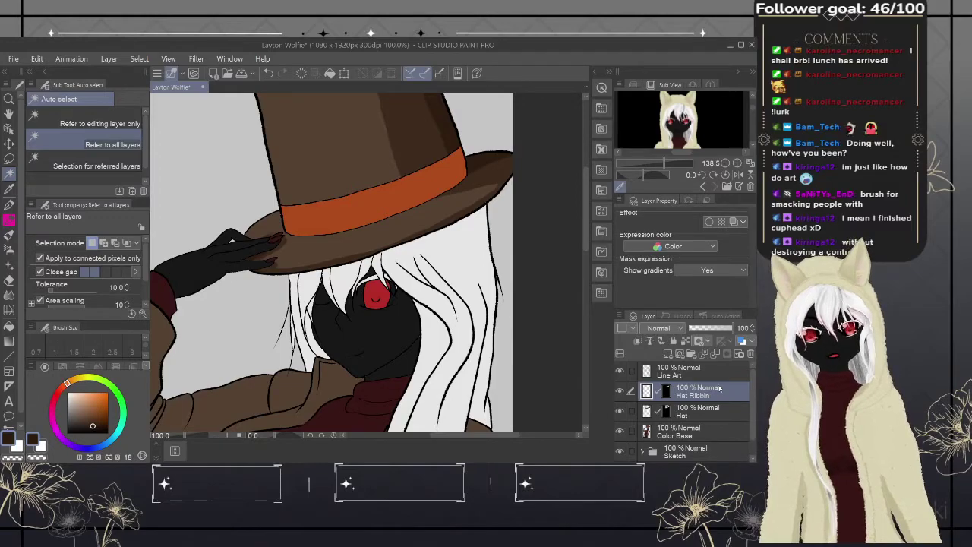
- With the 厚塗り pen, shade the ribbon's far end in two darker tones of its orange (HSV 20, 73, 59 and 20, 79, 47)
left_click(409, 195)
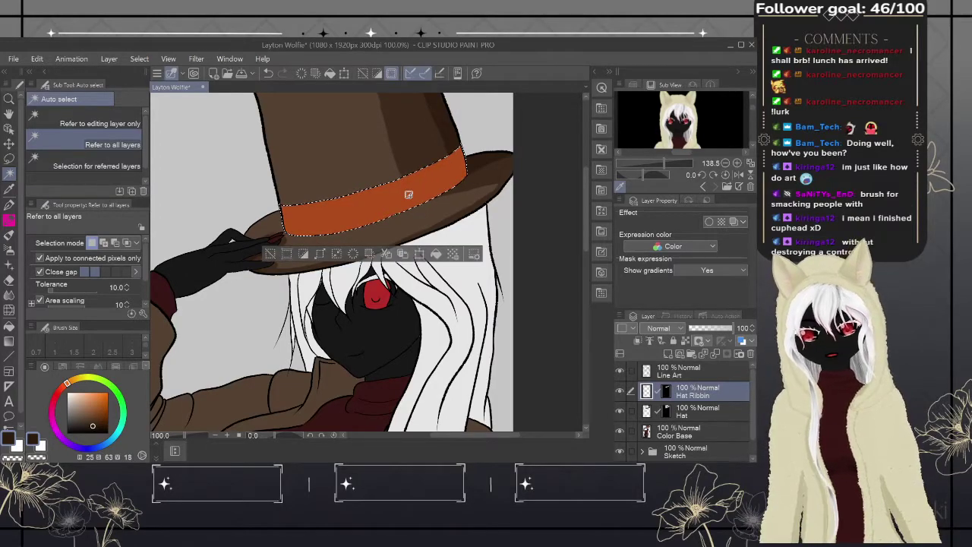
left_click(11, 220)
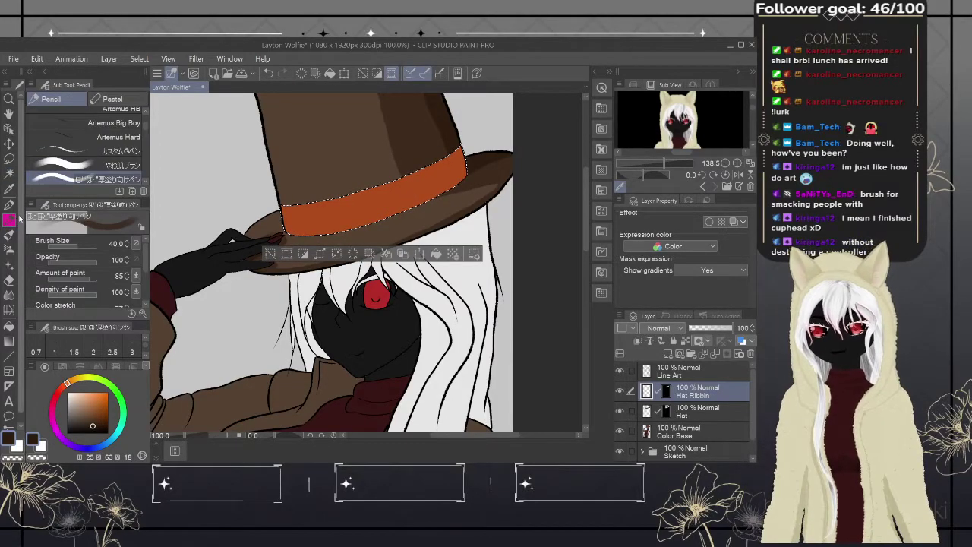
key("alt")
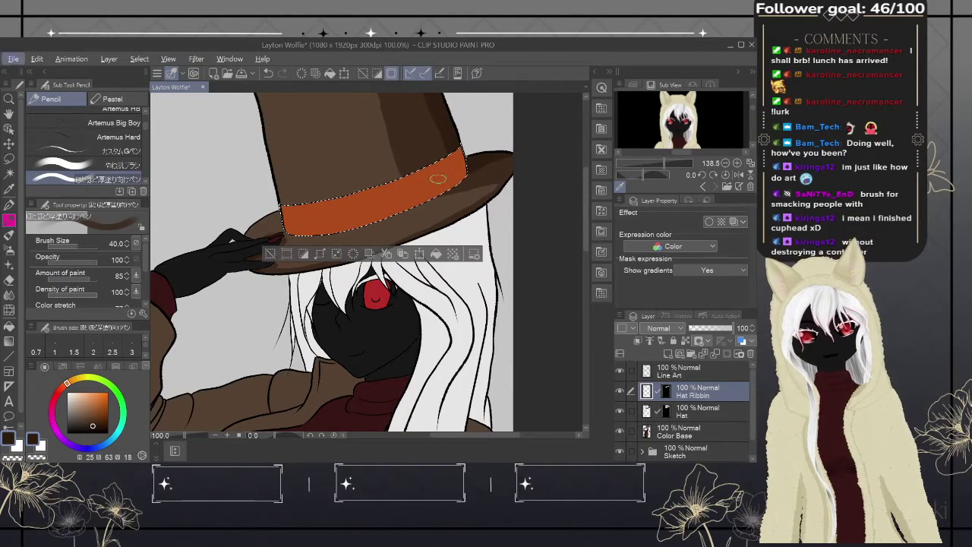
key("ctrl+d")
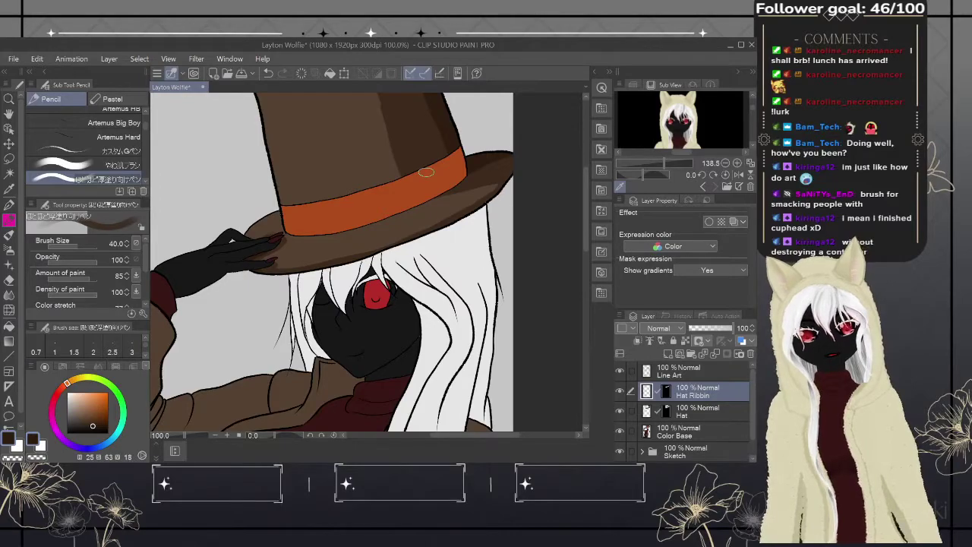
left_click(406, 187, "alt")
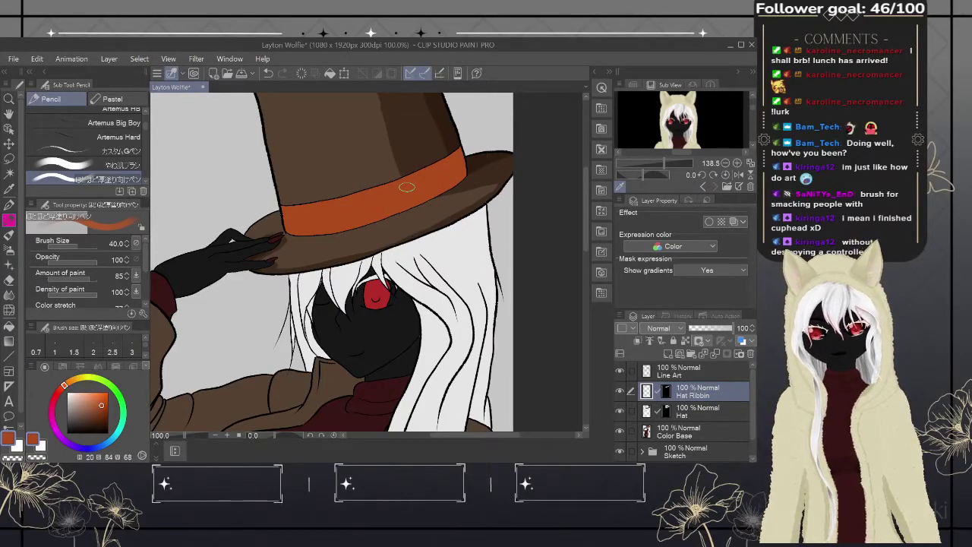
left_click_drag(101, 403, 97, 409)
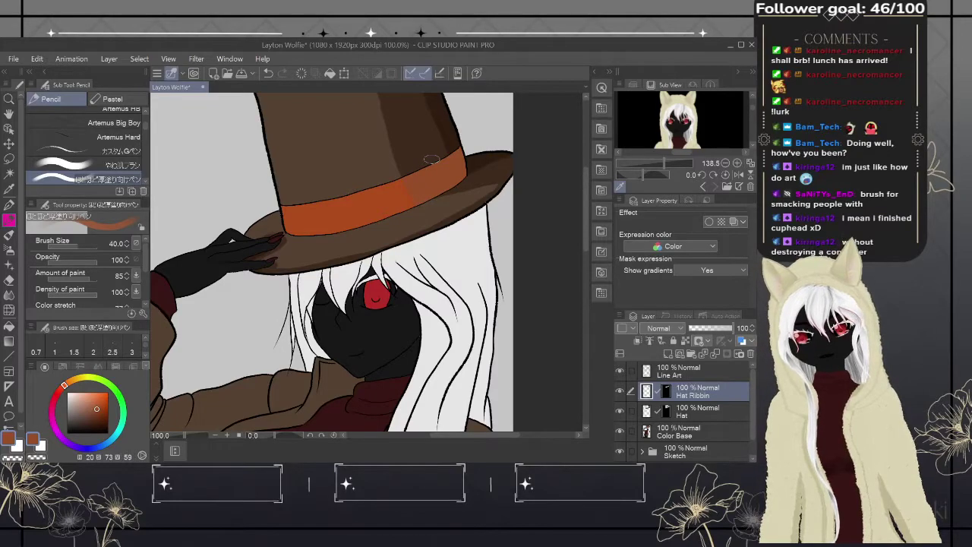
left_click(100, 412)
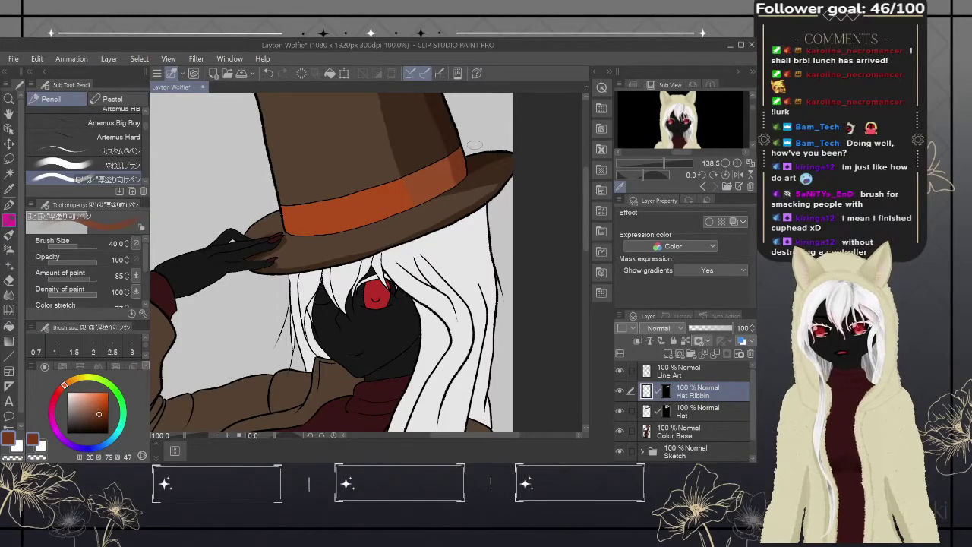
- Add a layer above Hat Ribbin and select the dark red sweater body and both cuffs, using Auto select referring to all layers
left_click_drag(214, 328, 369, 259)
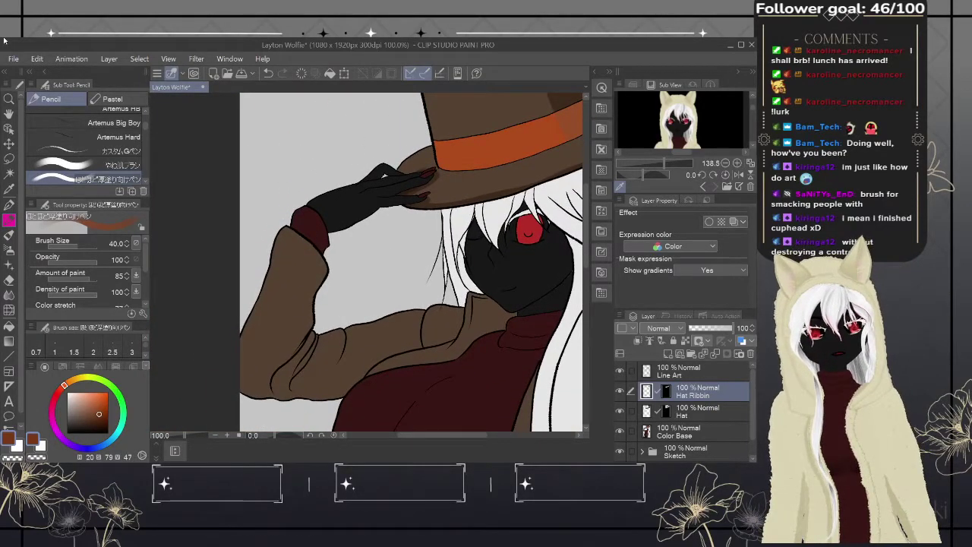
left_click(667, 354)
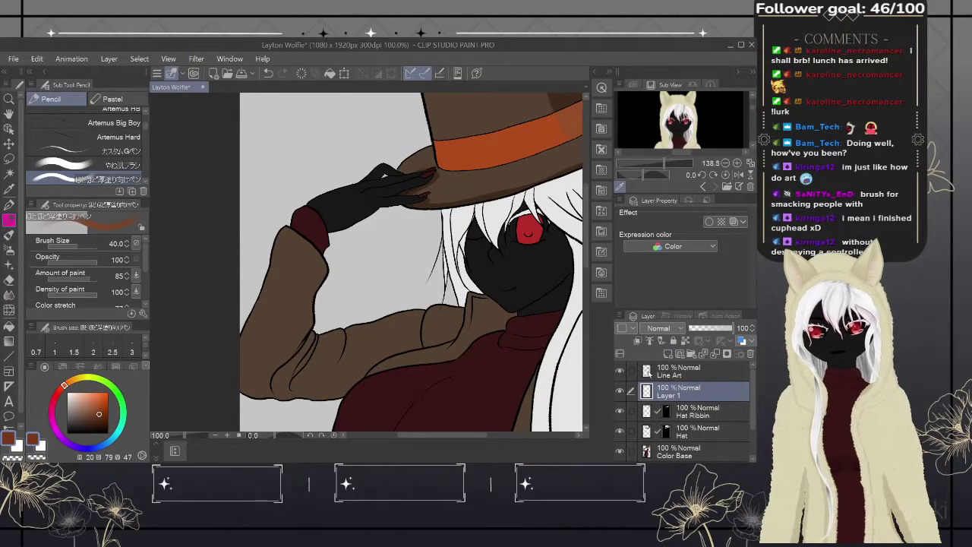
left_click(10, 174)
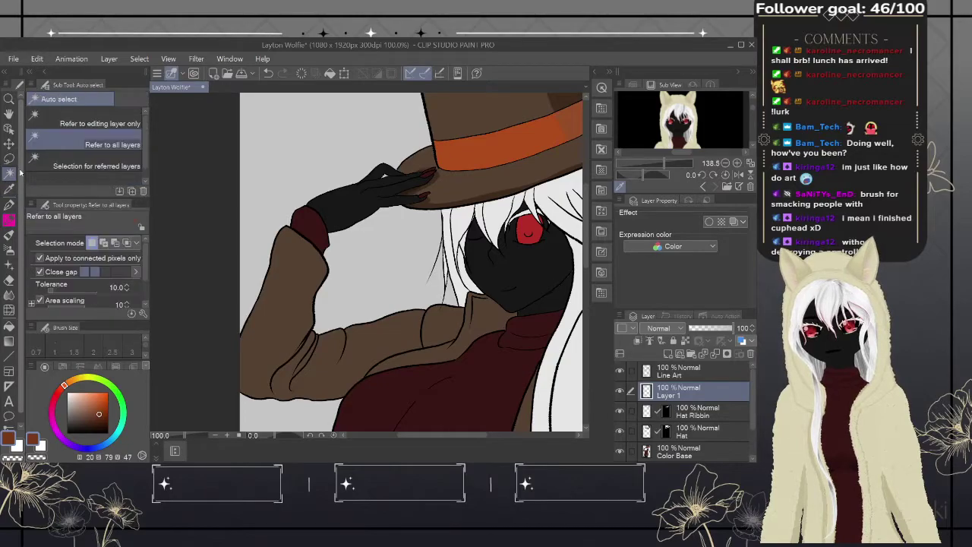
left_click(317, 232)
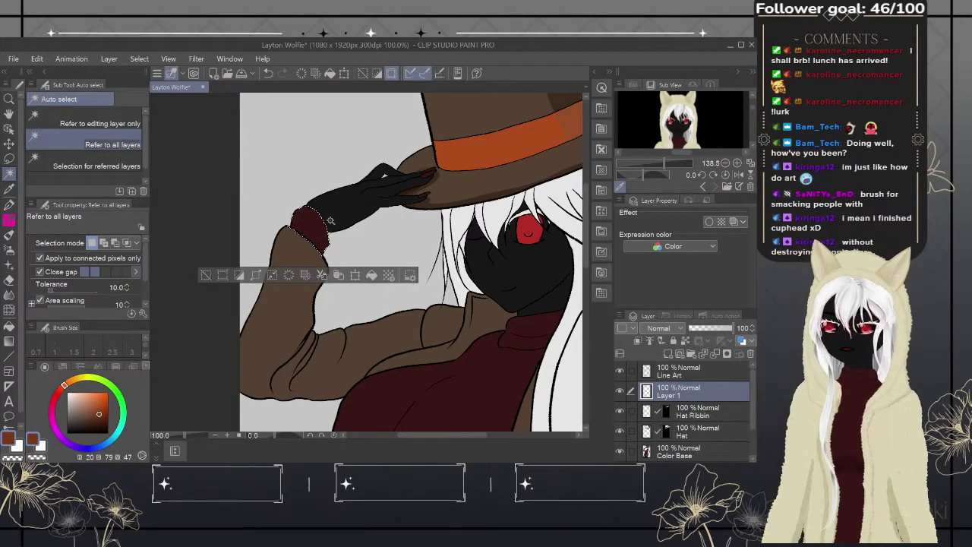
left_click(490, 372, "shift")
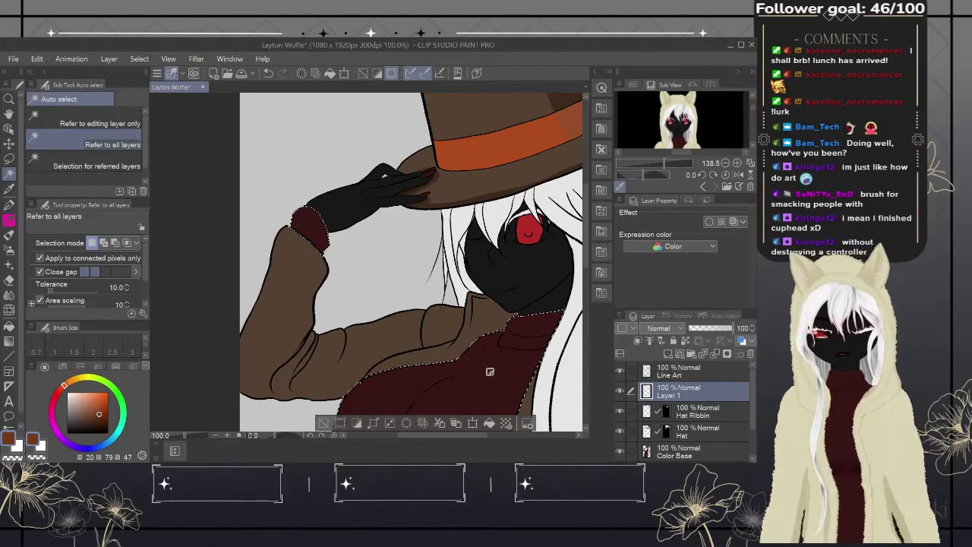
scroll(489, 354, "up", 2)
left_click_drag(488, 354, 395, 308)
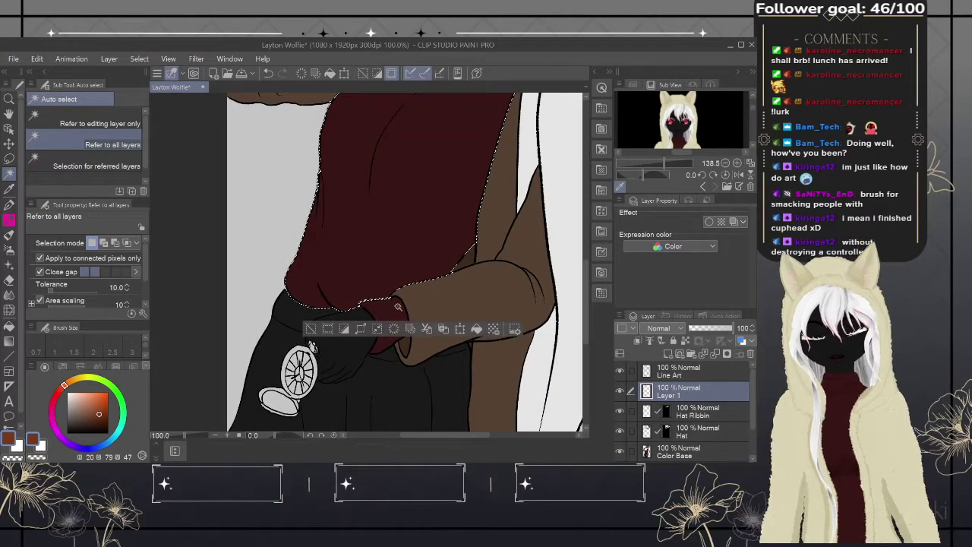
left_click(395, 310, "shift")
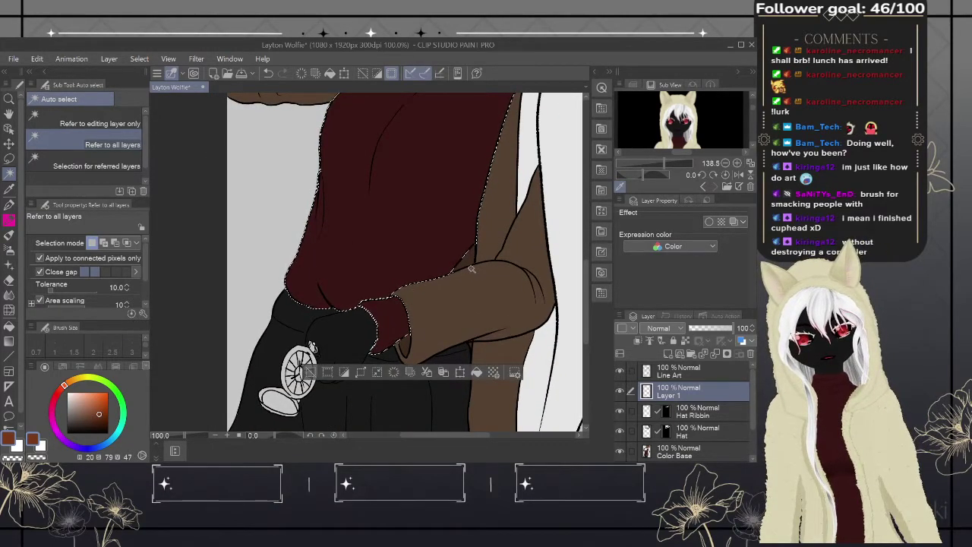
left_click_drag(463, 276, 412, 369)
left_click_drag(473, 230, 457, 363)
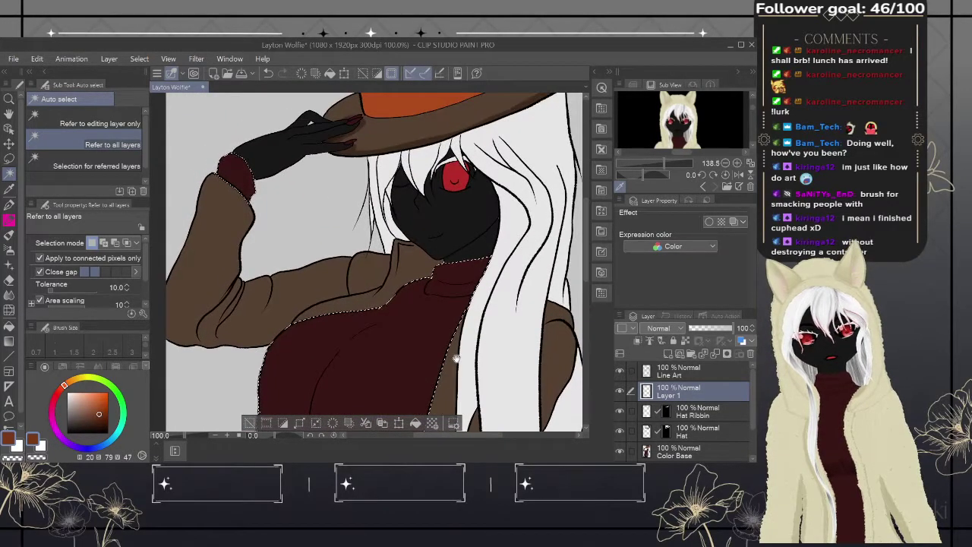
- Mask the new layer to the sweater selection, make its drawing area active, rename it Sweather, and leave nothing selected
left_click(729, 355)
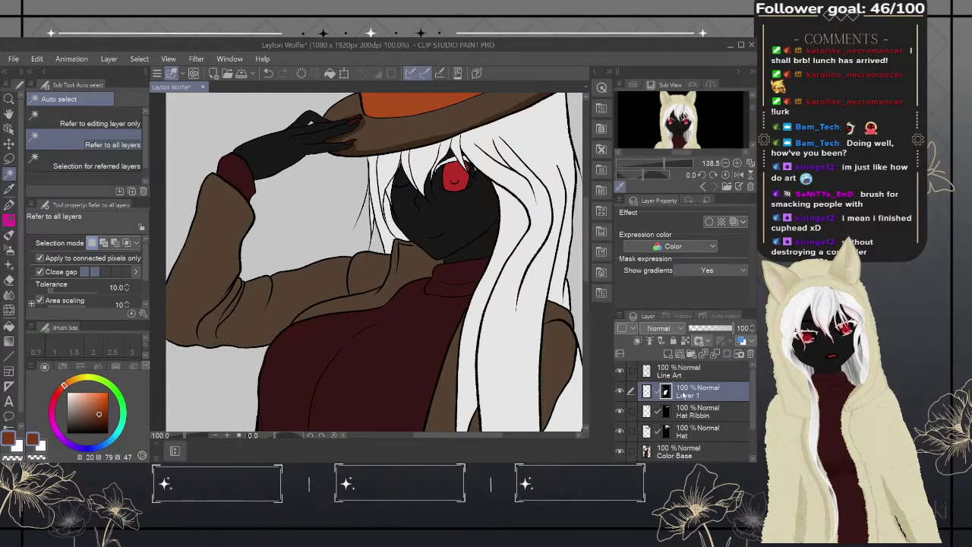
left_click(698, 399)
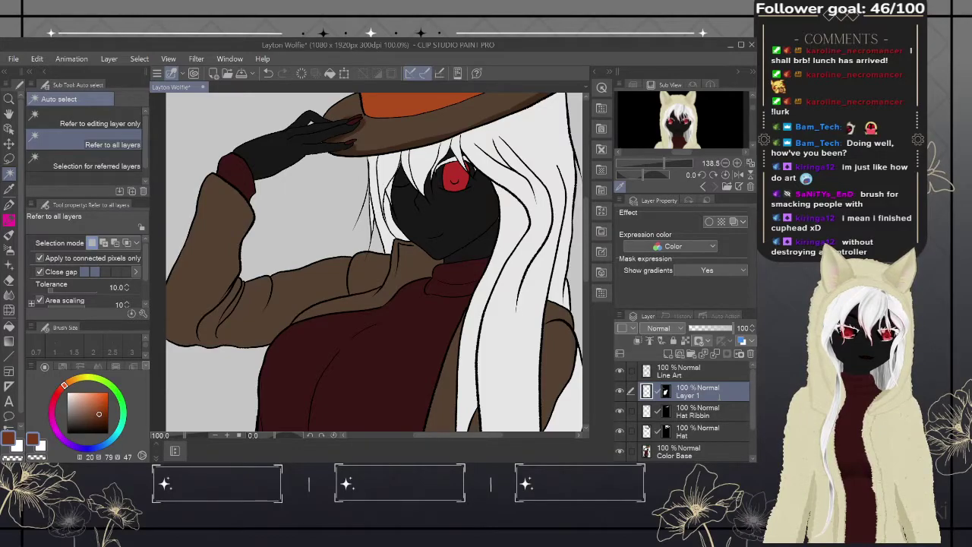
type("Sweather")
key("Return")
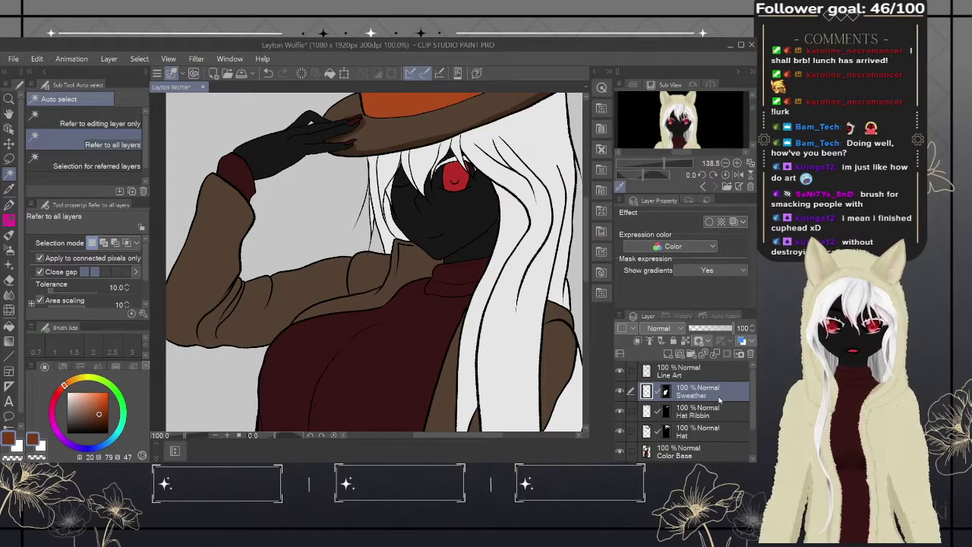
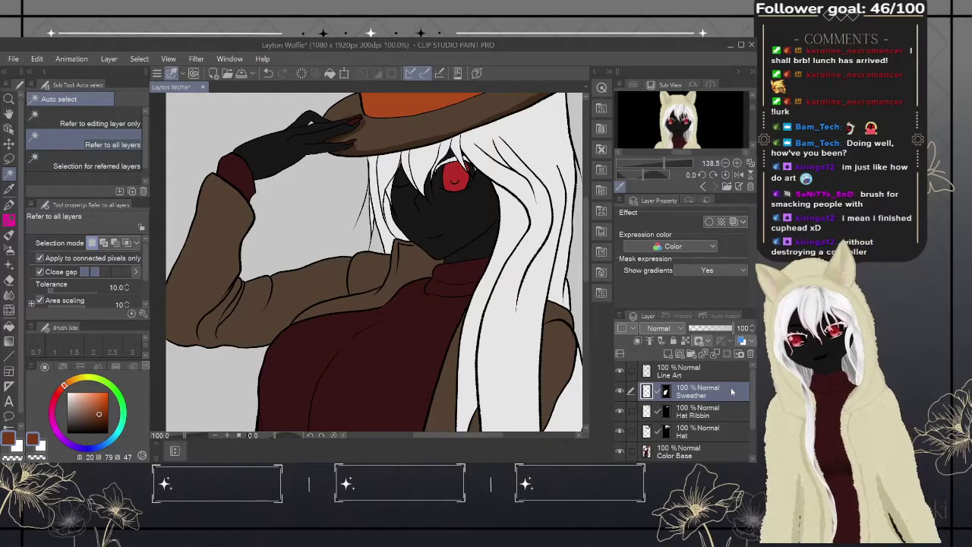
left_click(416, 342)
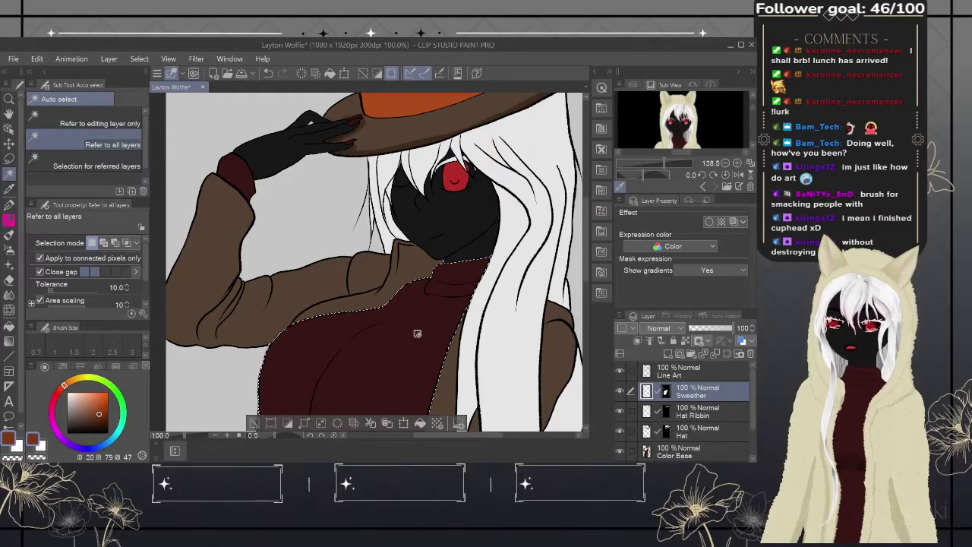
key("ctrl+d")
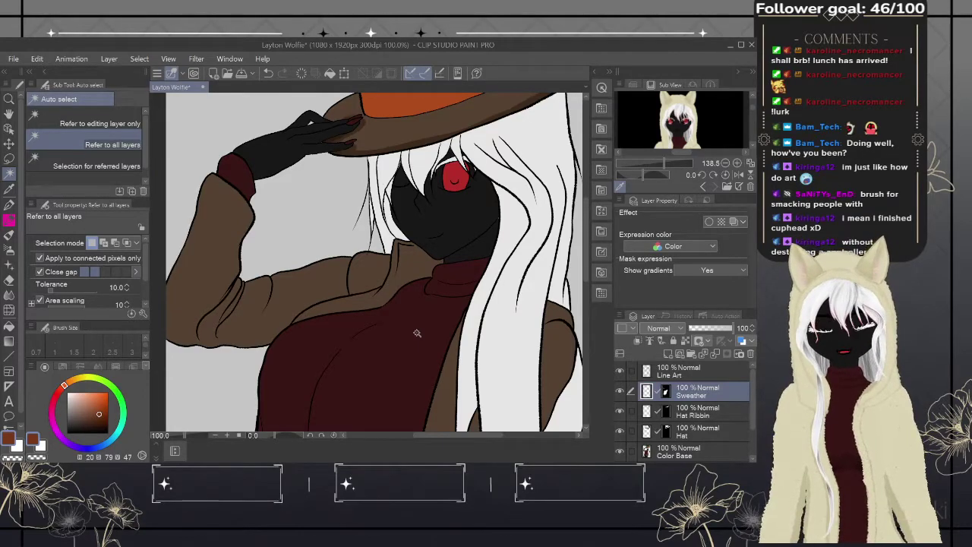
- For the 厚塗り pen, sample the sweater's dark red and darken it to HSV 2, 69, 18
left_click(13, 207)
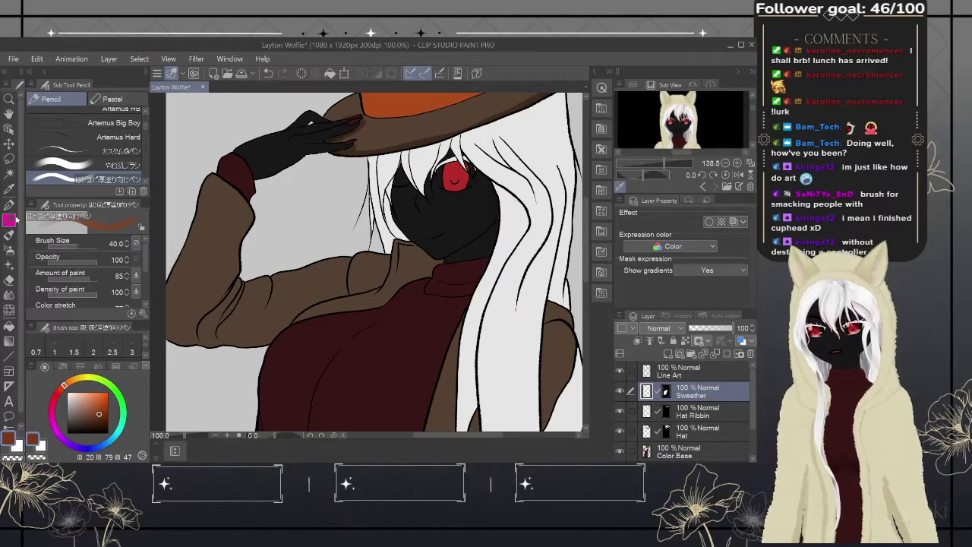
left_click(411, 343, "alt")
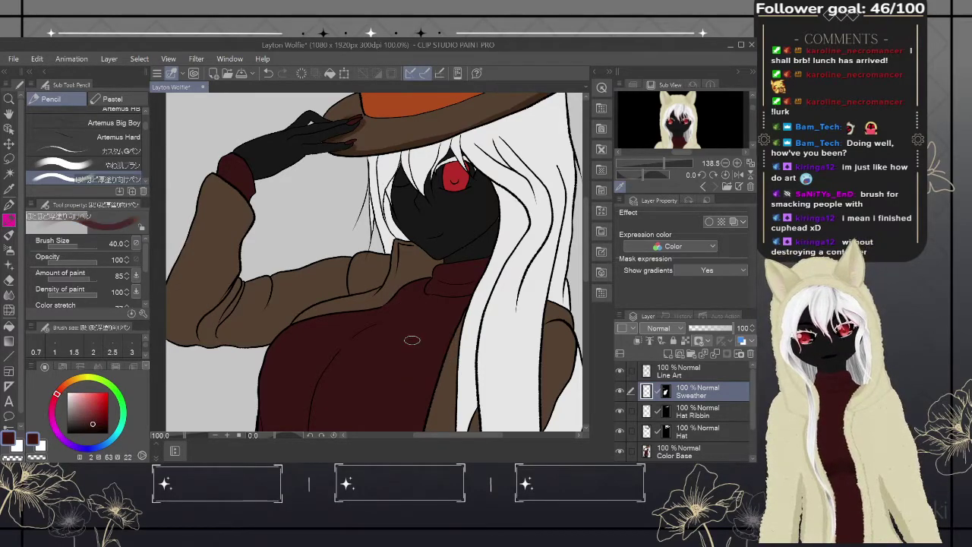
left_click(96, 423)
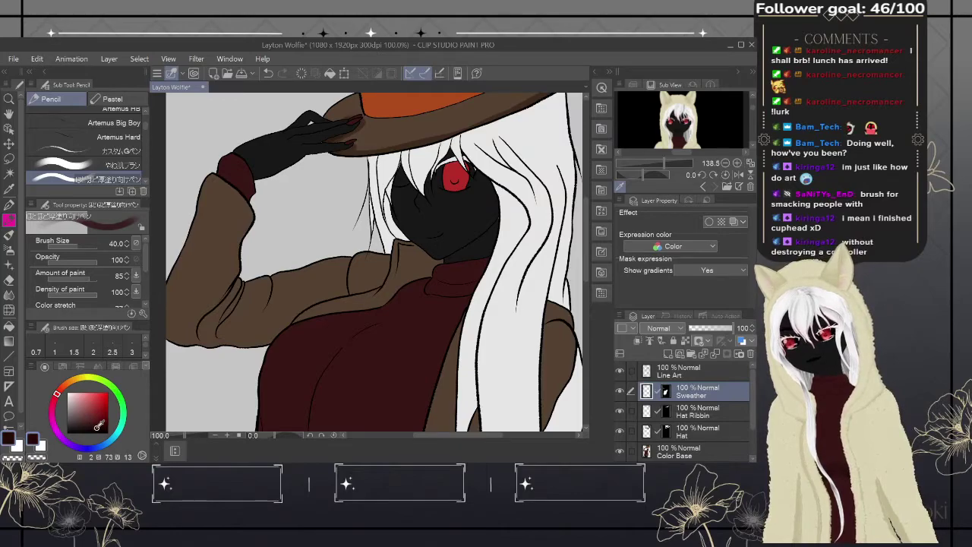
left_click_drag(96, 422, 95, 426)
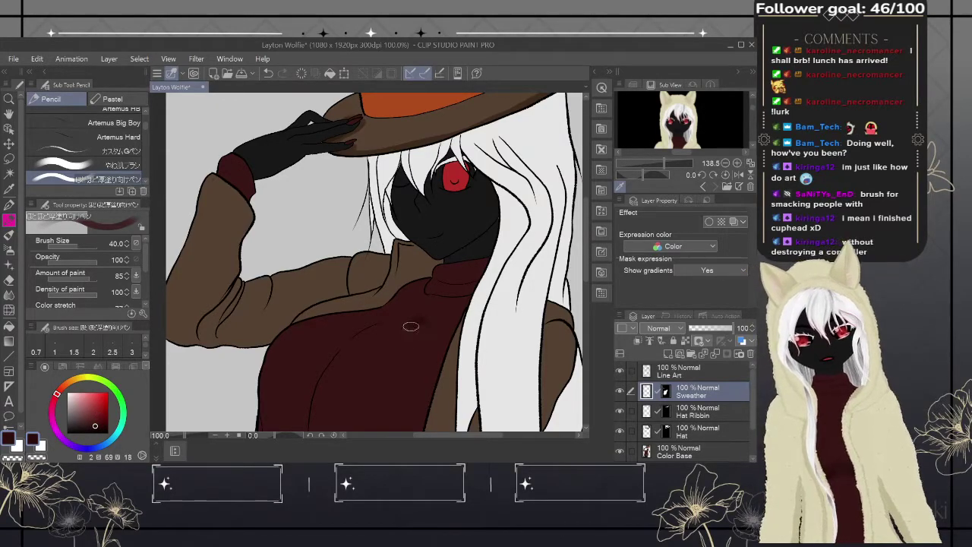
left_click_drag(418, 322, 354, 404)
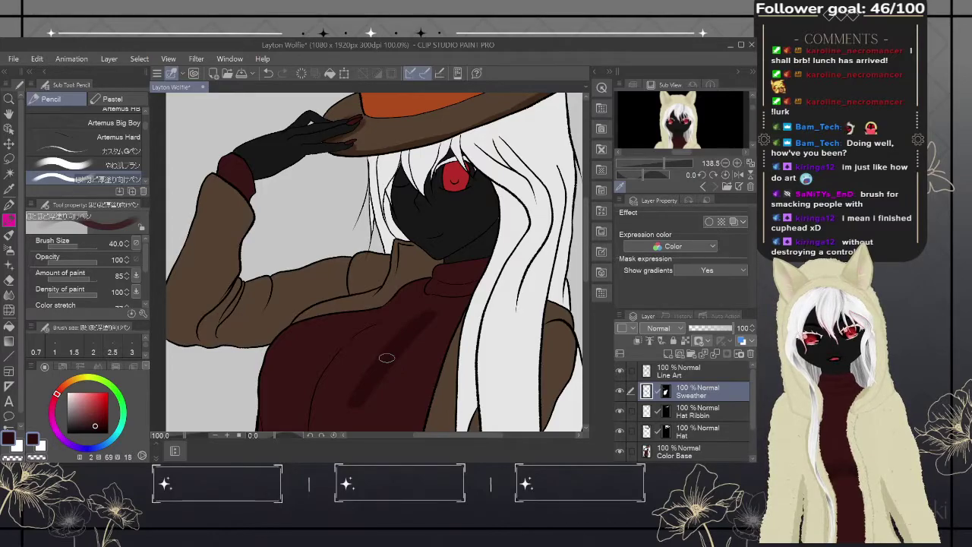
key("alt")
key("ctrl+z")
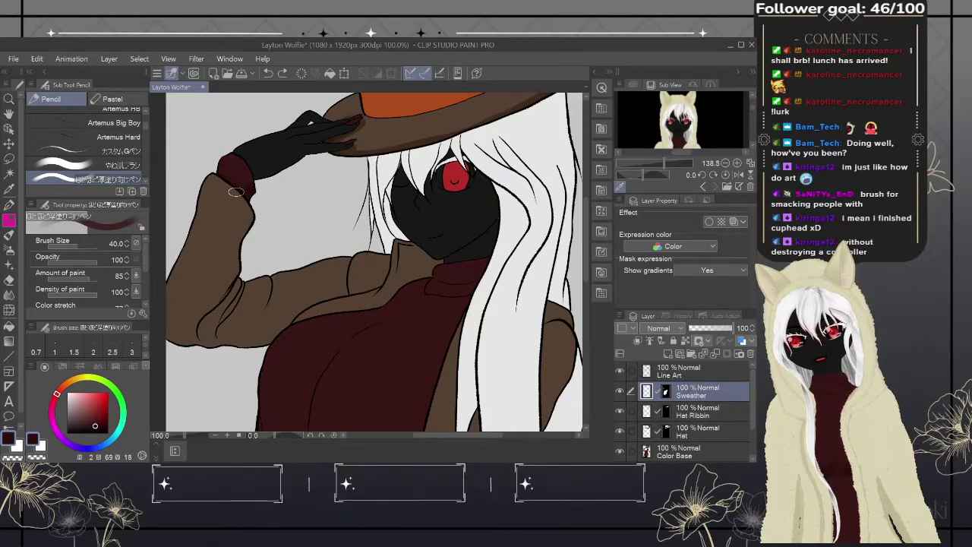
- Shade the raised arm's sweater cuff and the turtleneck collar with the darker red, reducing the brush size to 25
left_click_drag(243, 194, 268, 174)
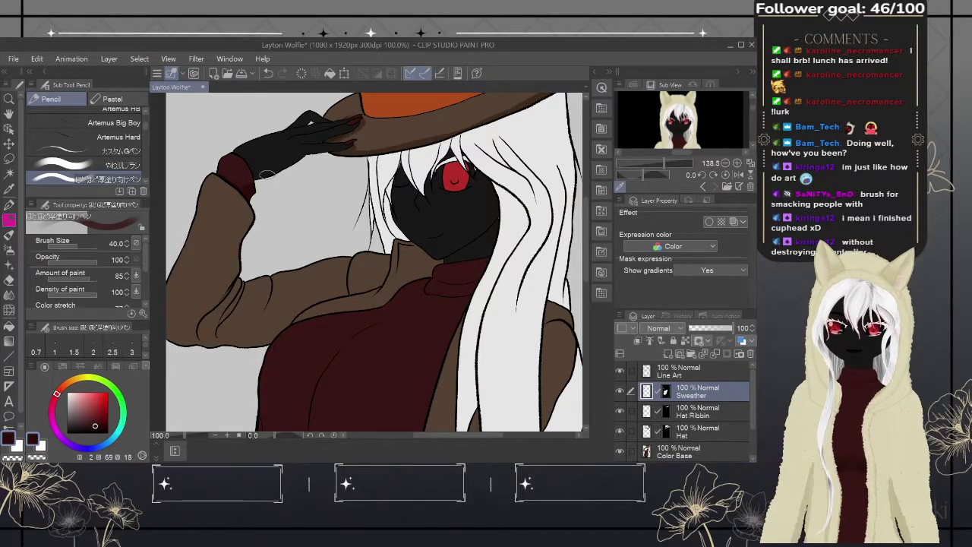
left_click_drag(452, 310, 467, 261)
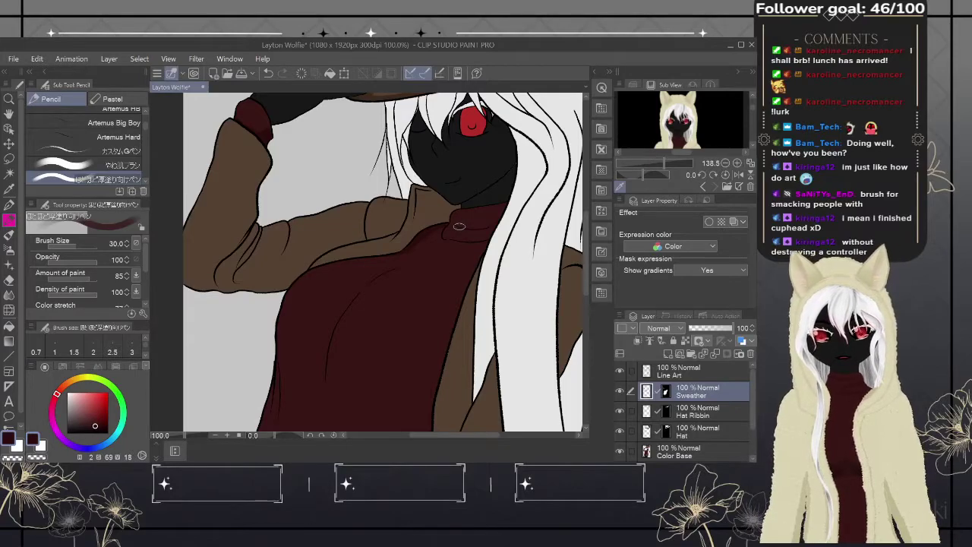
key("bracketleft")
key("bracketleft")
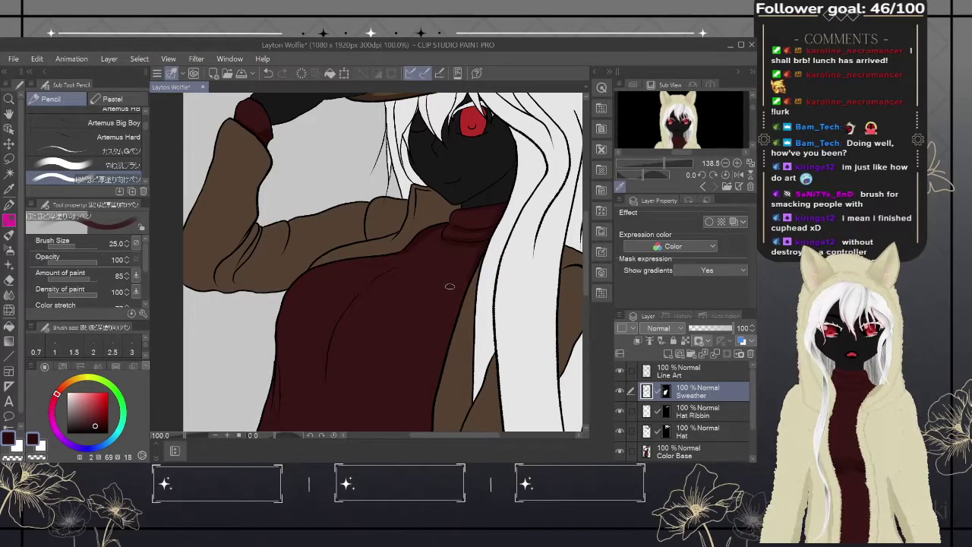
- Shade the sweater's edge along the open coat, the lower cuff and the underside of the bust with the darker red
left_click_drag(463, 356, 452, 227)
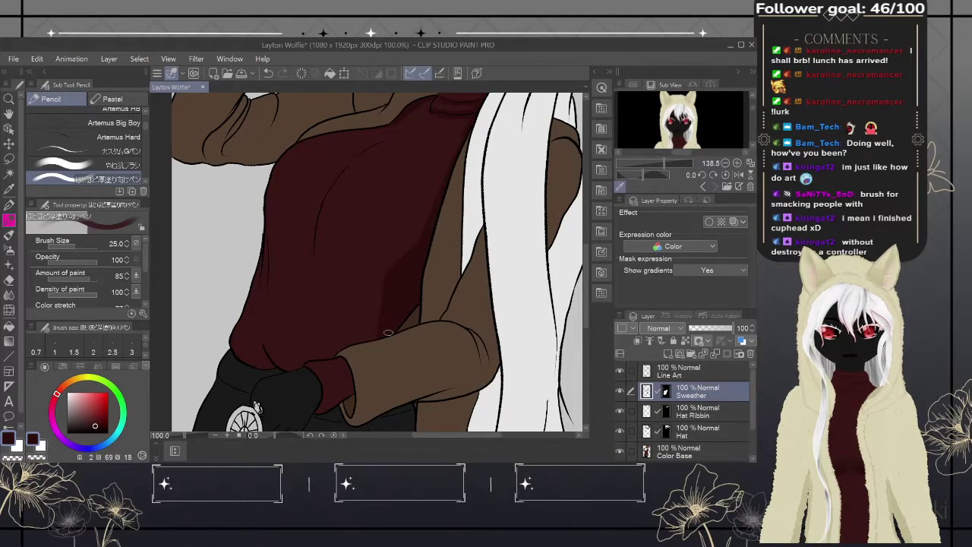
left_click_drag(365, 360, 427, 254)
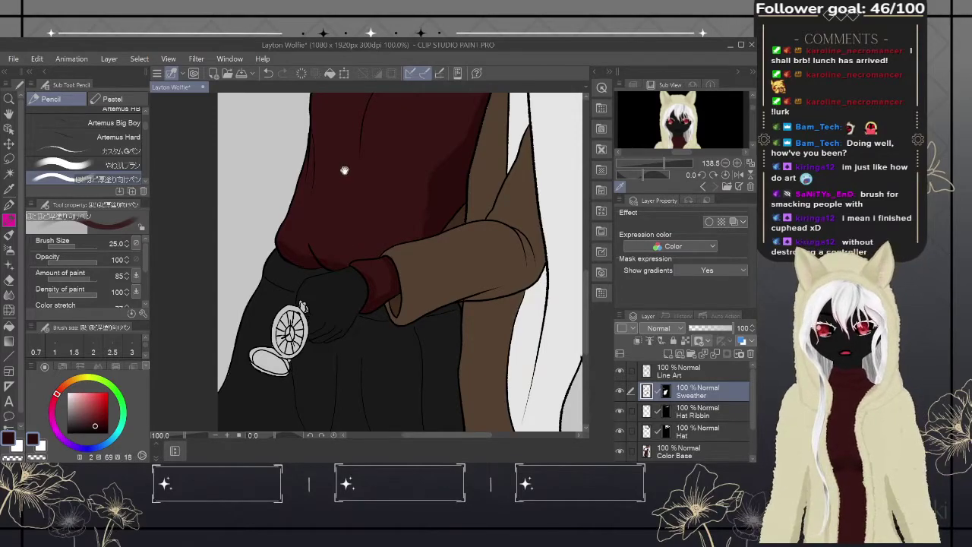
left_click_drag(347, 167, 342, 278)
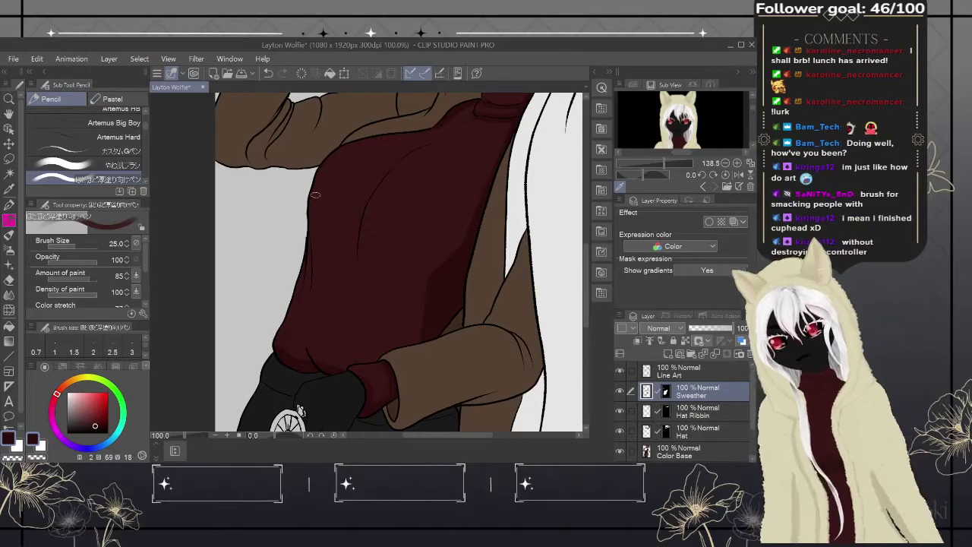
left_click_drag(320, 188, 370, 202)
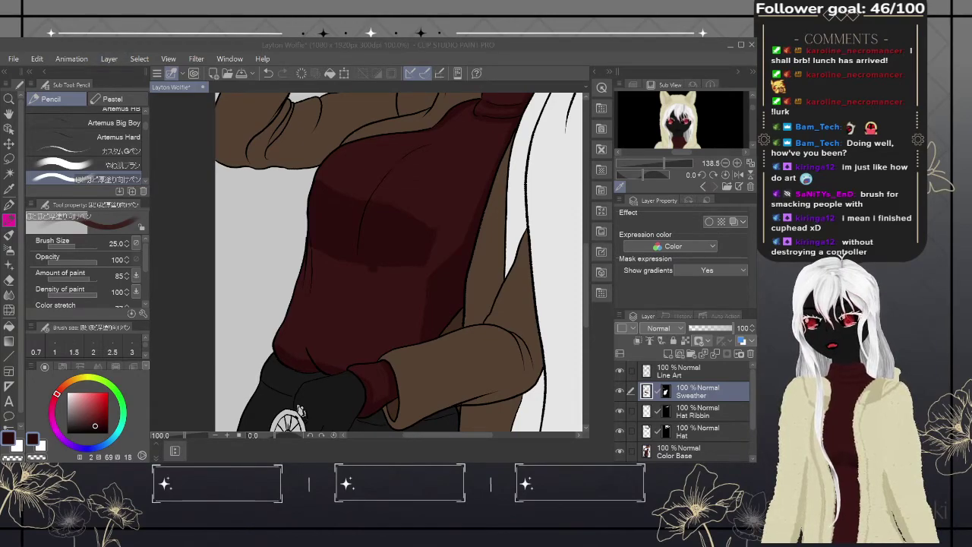
key("alt+Tab")
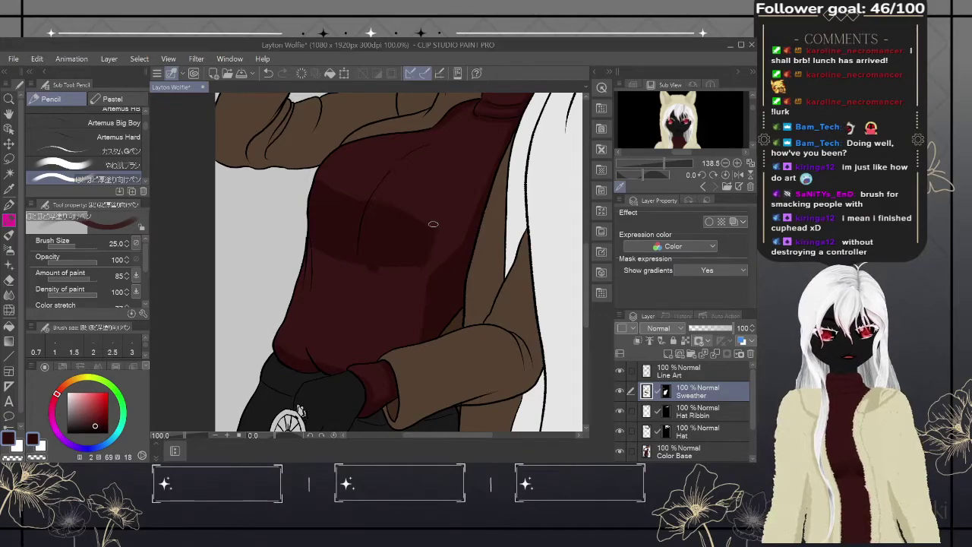
- Add a layer above Sweather and select all brown coat areas, including both sleeves and the far shoulder, using Auto select referring to all layers
left_click(668, 354)
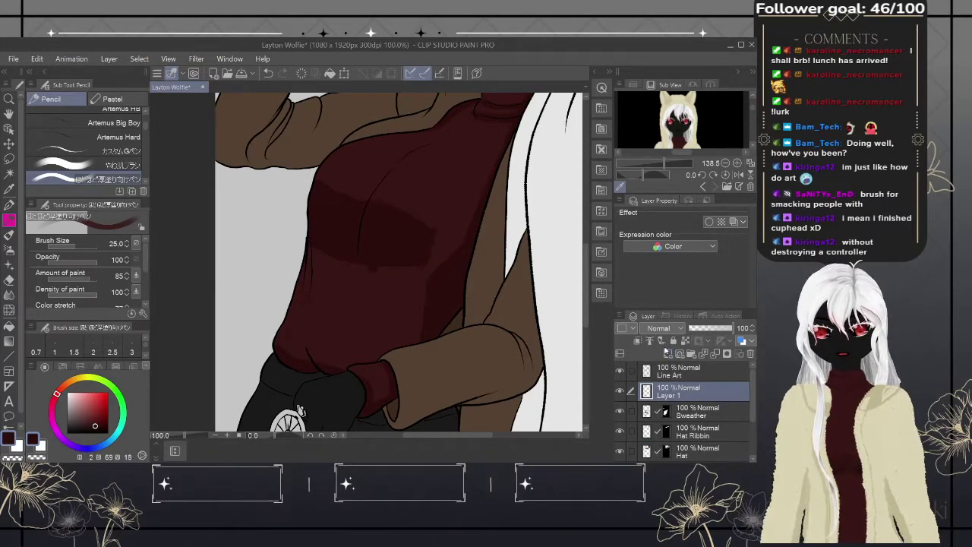
left_click(10, 174)
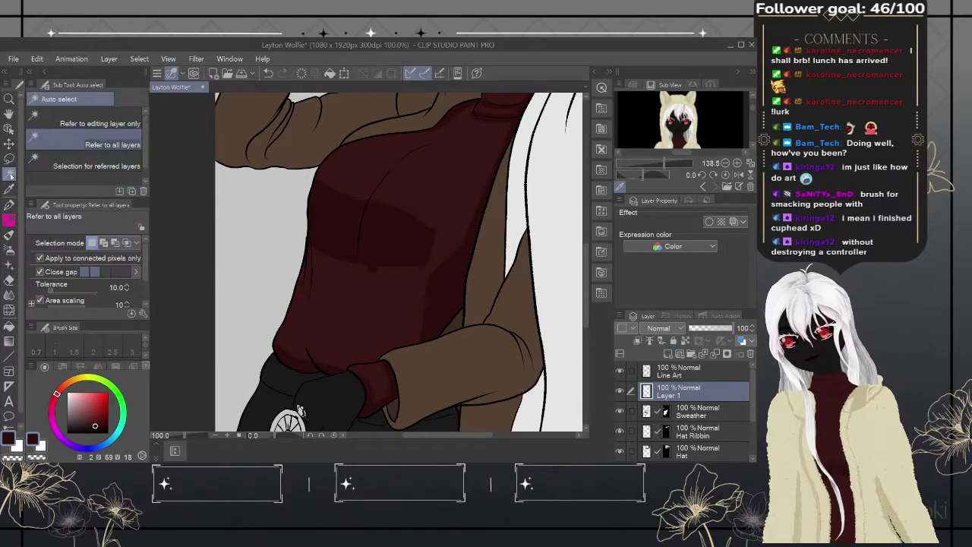
left_click(500, 259)
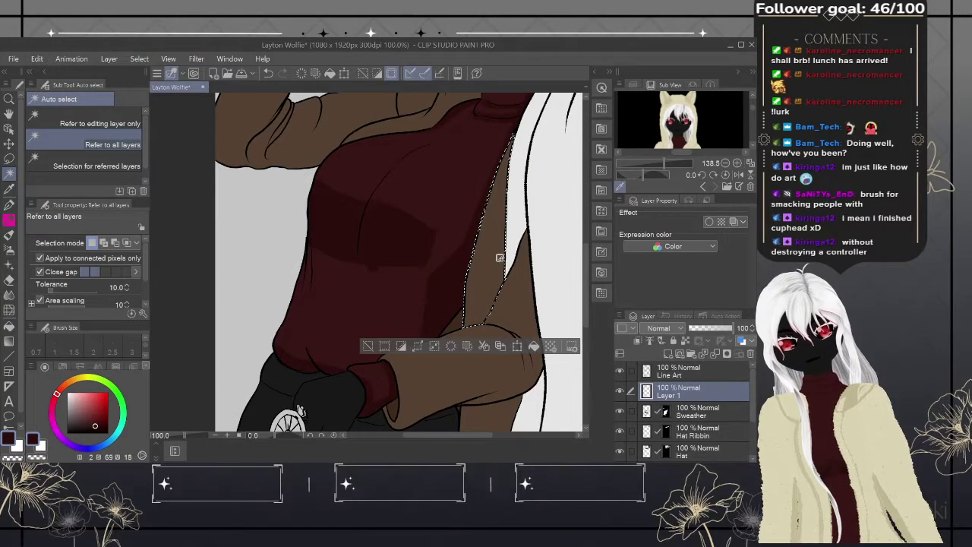
left_click(520, 290)
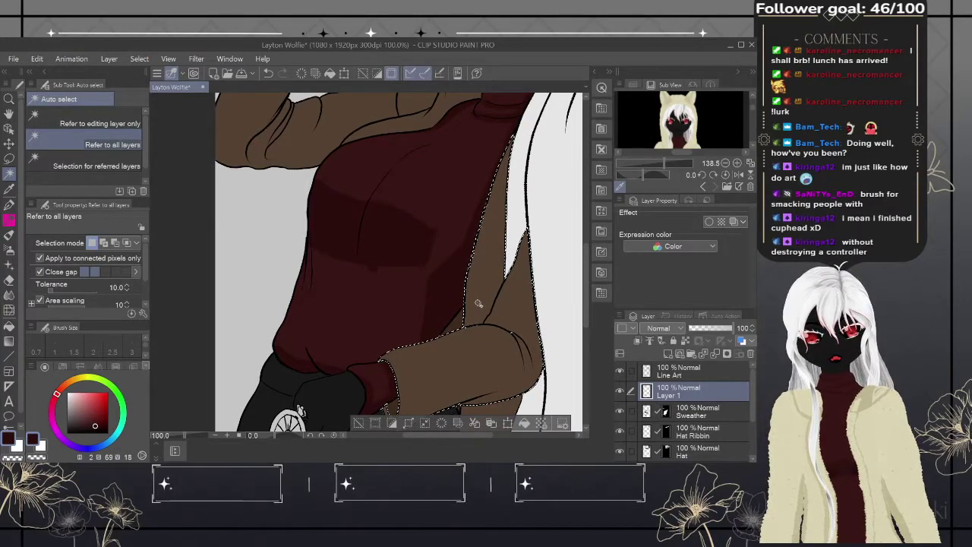
left_click(421, 103, "shift")
left_click(317, 124, "shift")
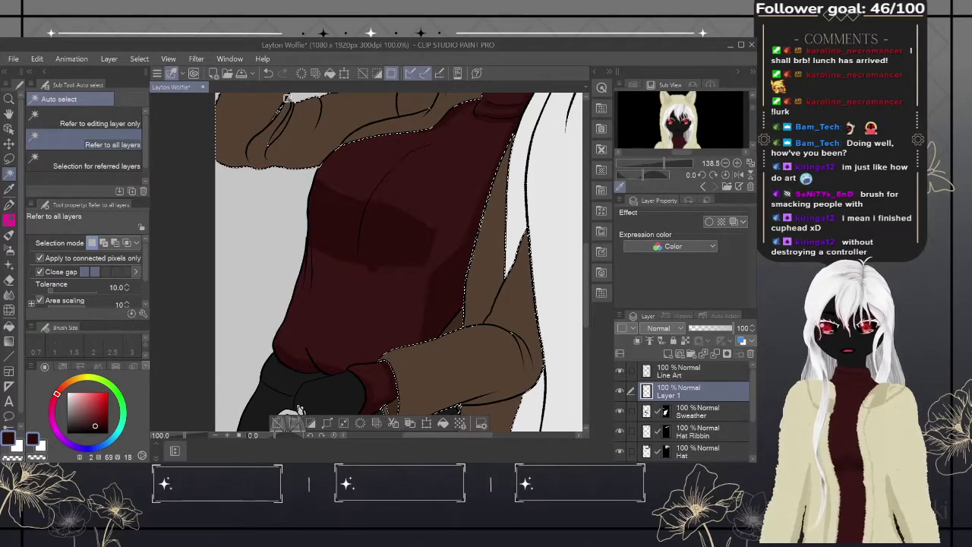
left_click_drag(477, 126, 435, 194)
left_click(444, 199, "shift")
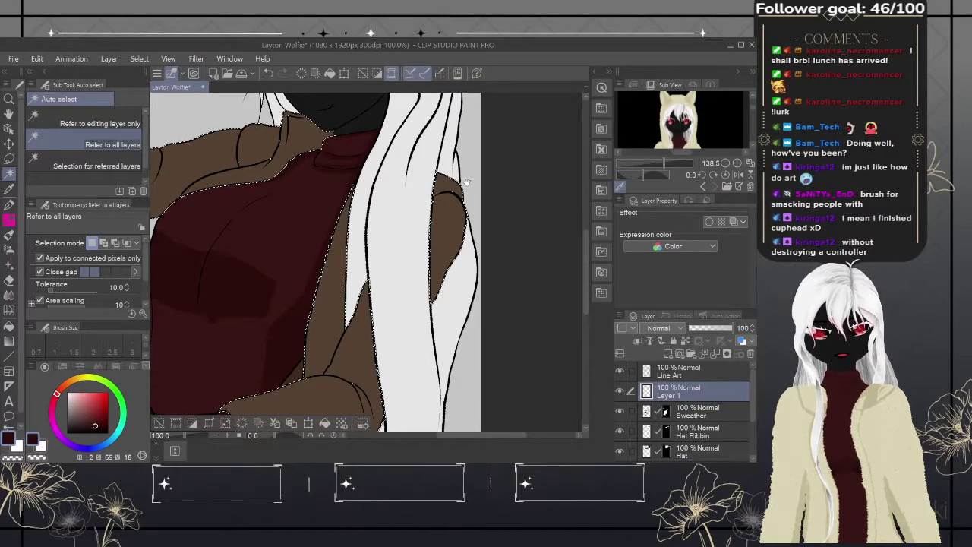
left_click_drag(467, 182, 536, 96)
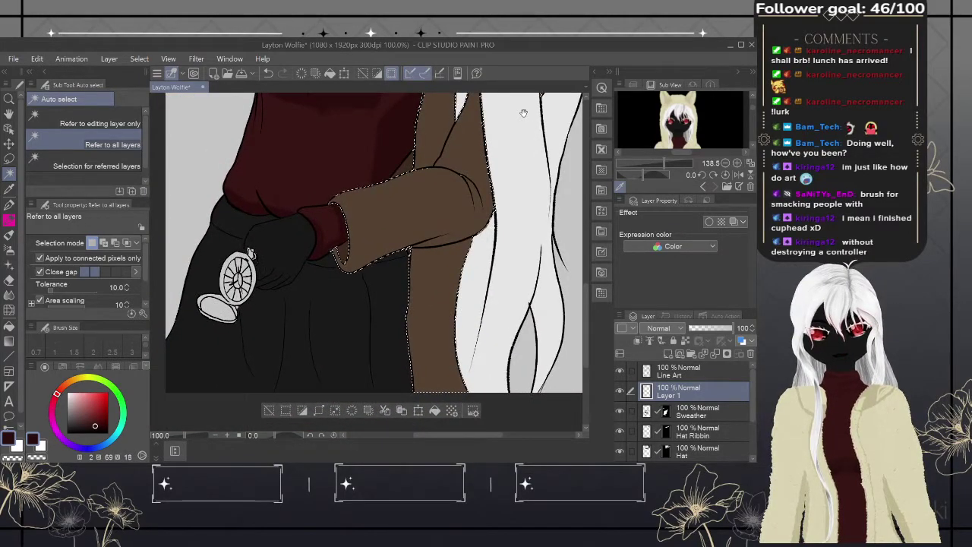
left_click_drag(484, 124, 475, 226)
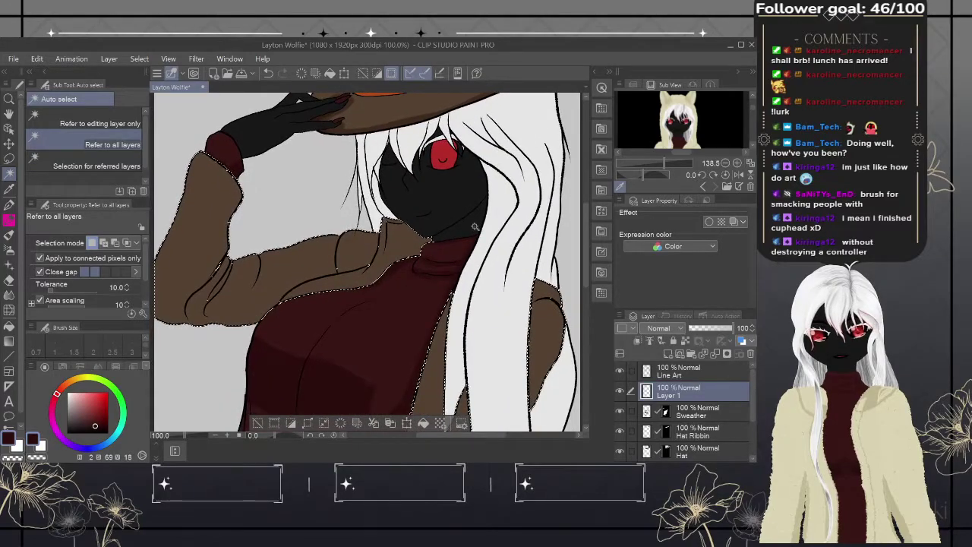
- Touch up the coat selection around the collar and raised sleeve with the Lasso, and check its outline down the coat
left_click(12, 158)
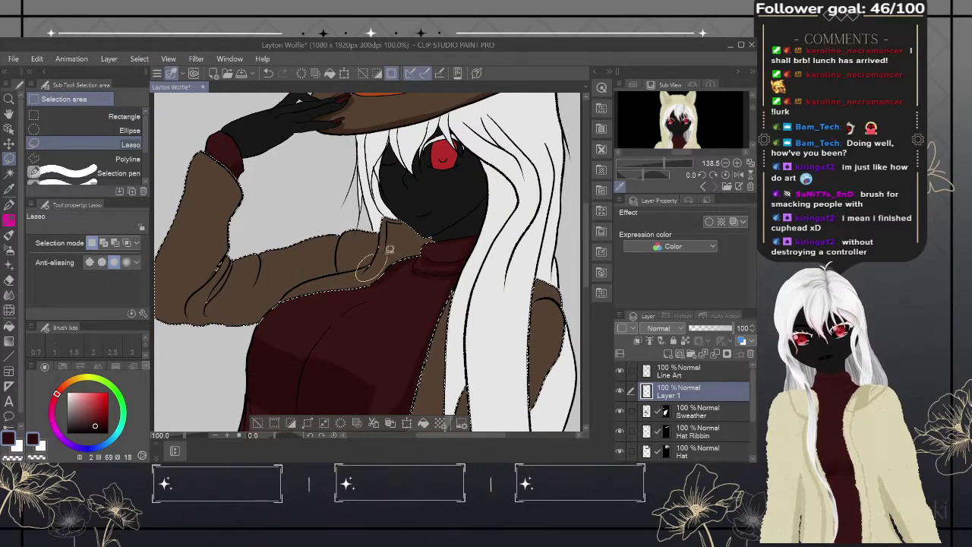
left_click_drag(379, 236, 347, 243)
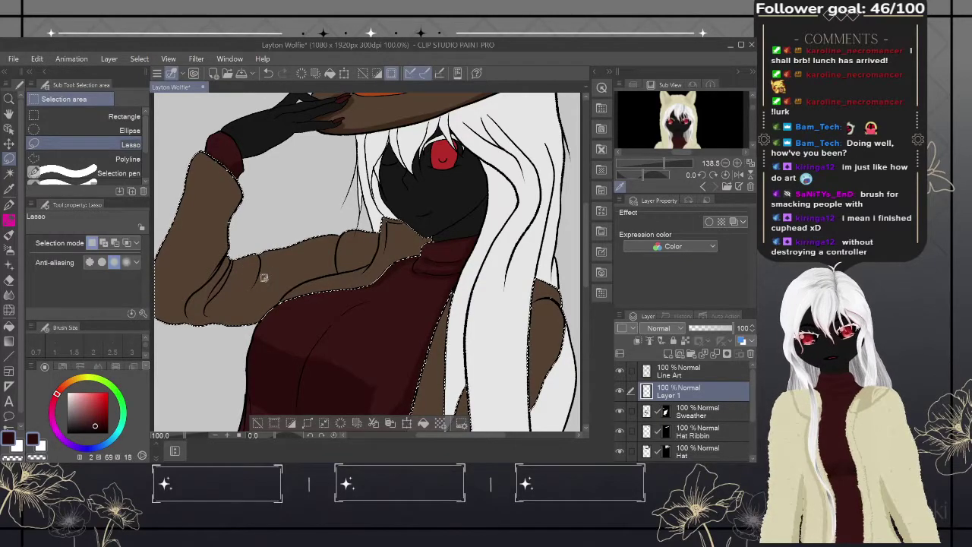
left_click_drag(471, 315, 469, 300)
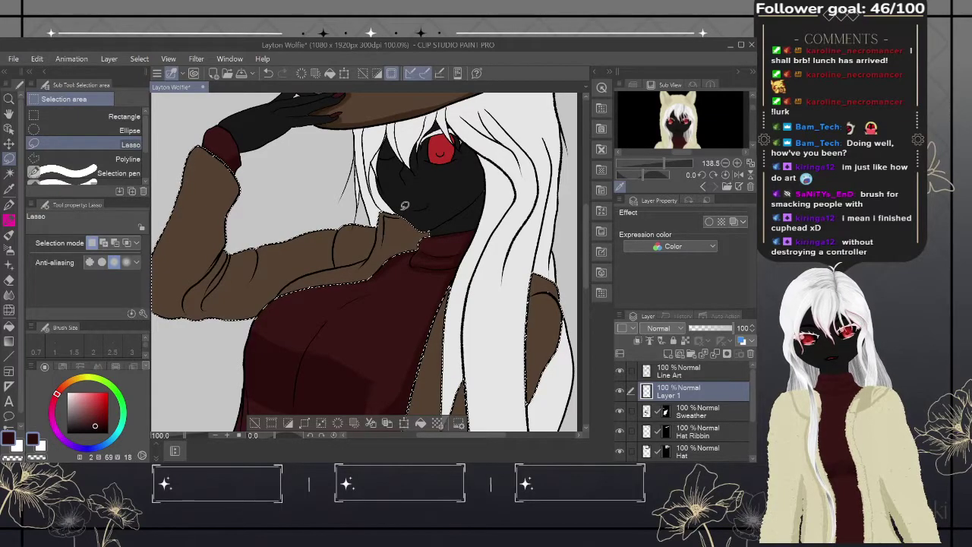
left_click_drag(526, 360, 481, 315)
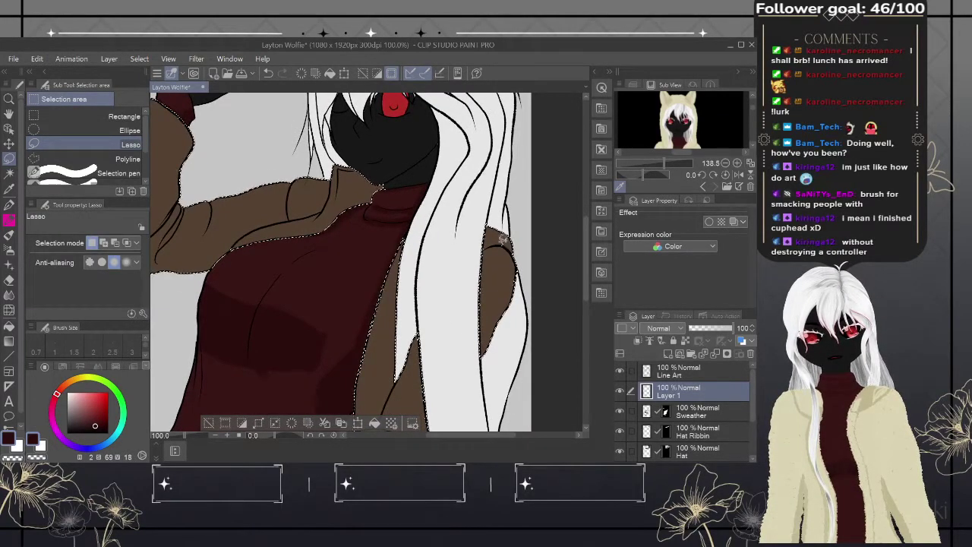
mouse_move(482, 344)
left_mouse_down()
mouse_move(486, 315)
mouse_move(417, 208)
left_mouse_up()
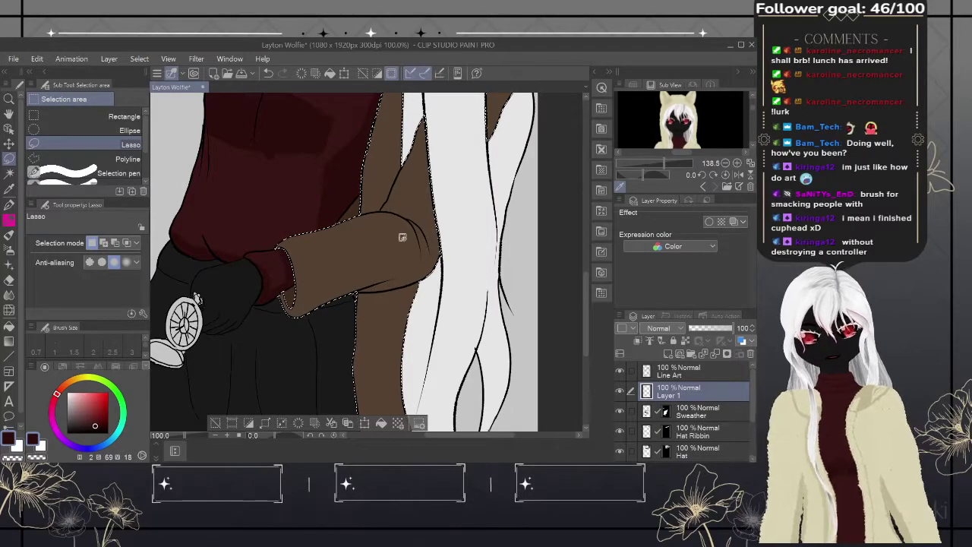
mouse_move(401, 237)
left_mouse_down()
mouse_move(410, 220)
mouse_move(501, 180)
left_mouse_up()
mouse_move(526, 173)
left_mouse_down()
mouse_move(520, 166)
mouse_move(512, 199)
mouse_move(498, 188)
mouse_move(492, 317)
mouse_move(505, 251)
mouse_move(482, 289)
mouse_move(510, 369)
mouse_move(549, 358)
left_mouse_up()
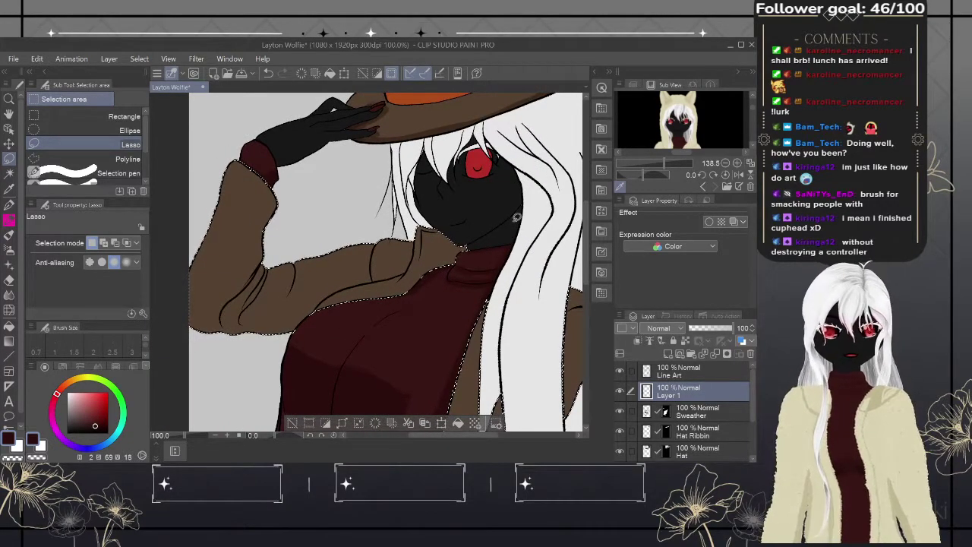
- Mask the new layer to the coat selection, make its drawing area active and rename it Coat
left_click(727, 355)
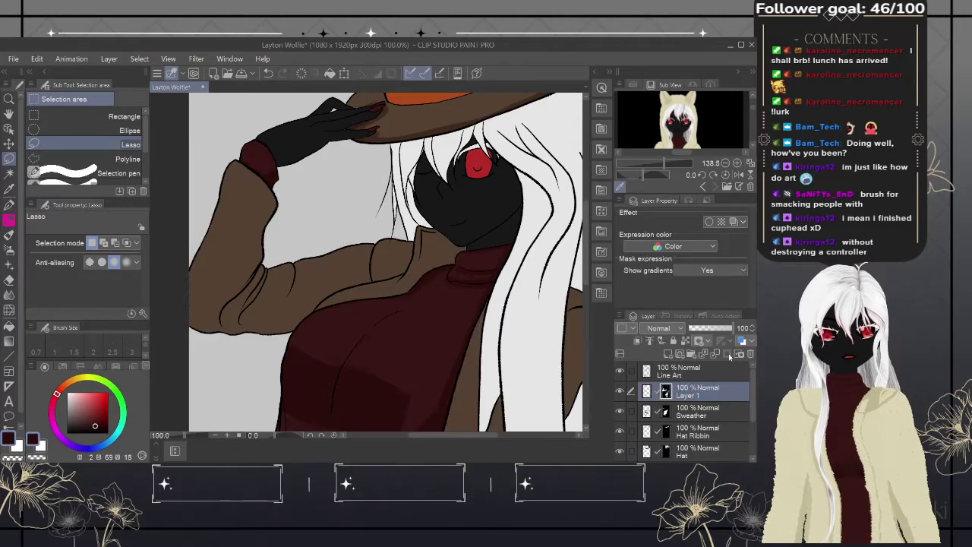
left_click(646, 391)
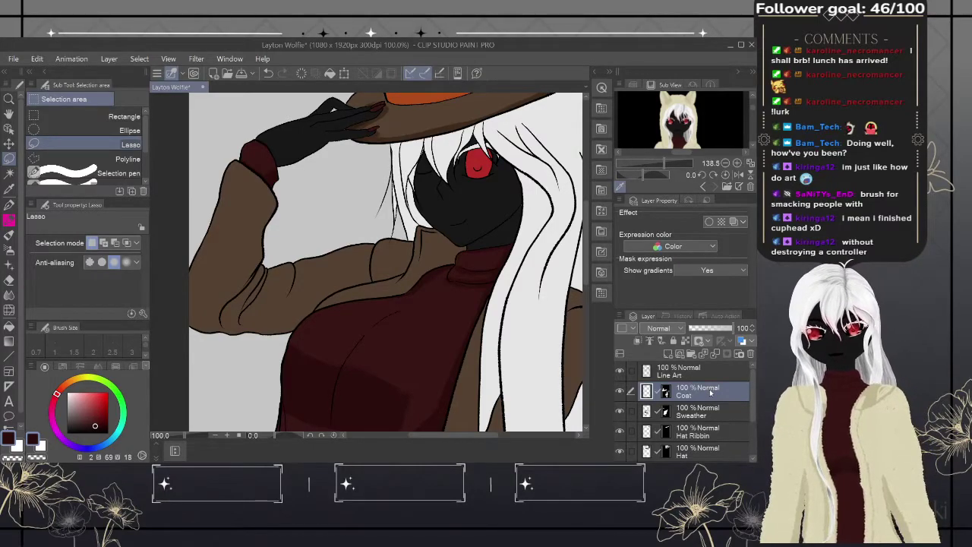
left_click(336, 261)
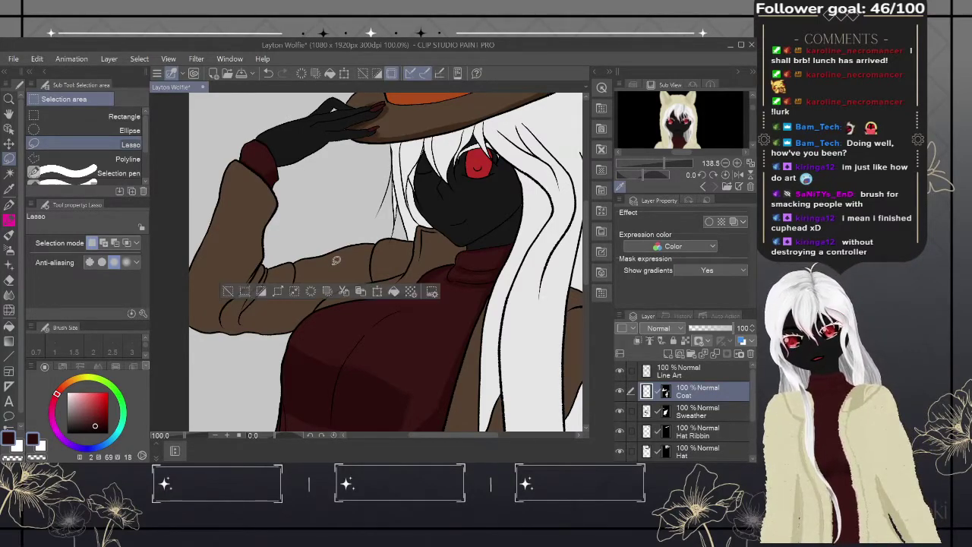
- Sample the coat's brown (HSV 26, 40, 33), clear the stray lasso selection and ready the 厚塗り pen on the Coat layer
left_click(9, 204)
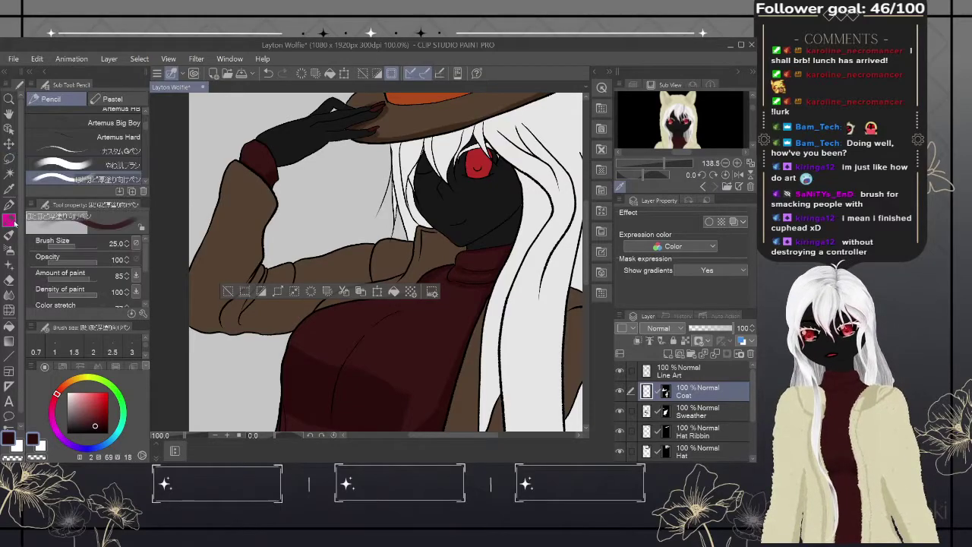
left_click(348, 263, "alt")
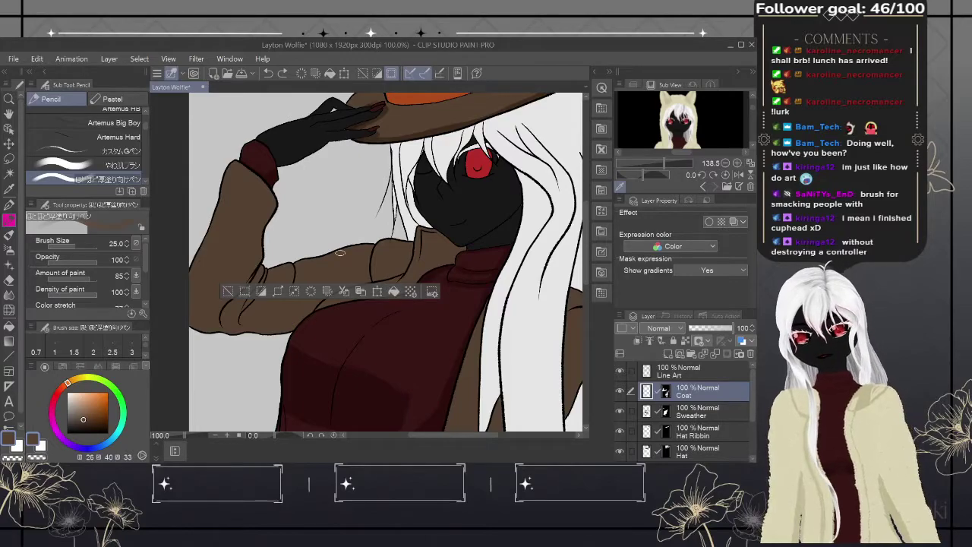
left_click(10, 174)
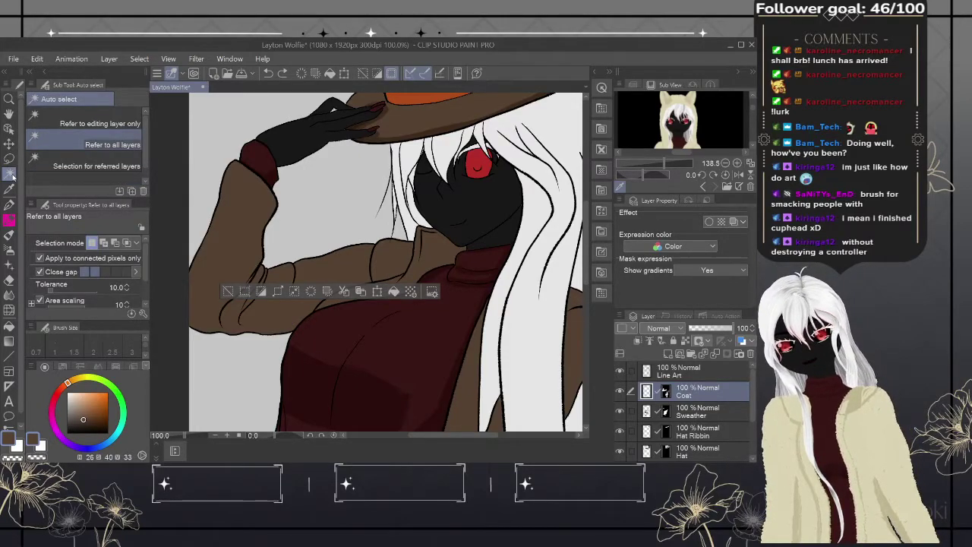
left_click(13, 218)
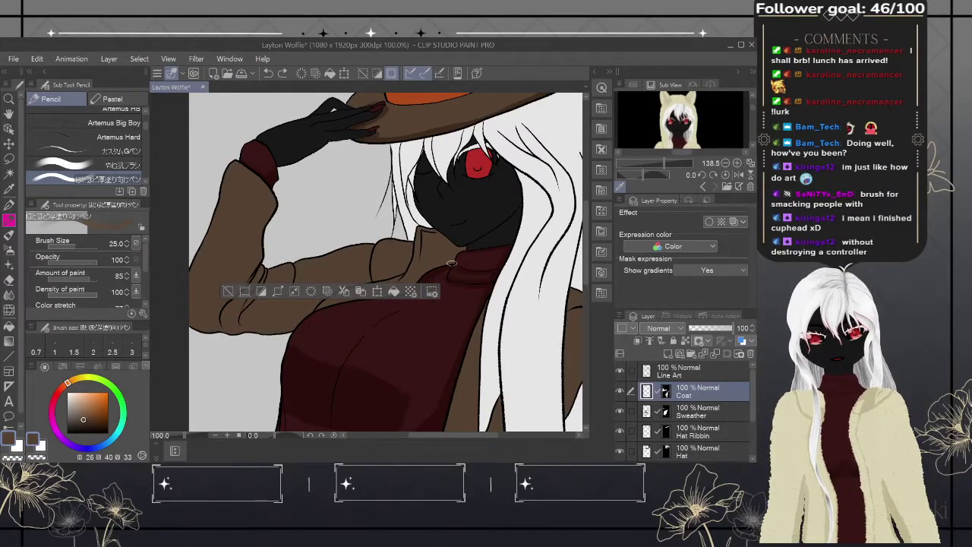
left_click(13, 159)
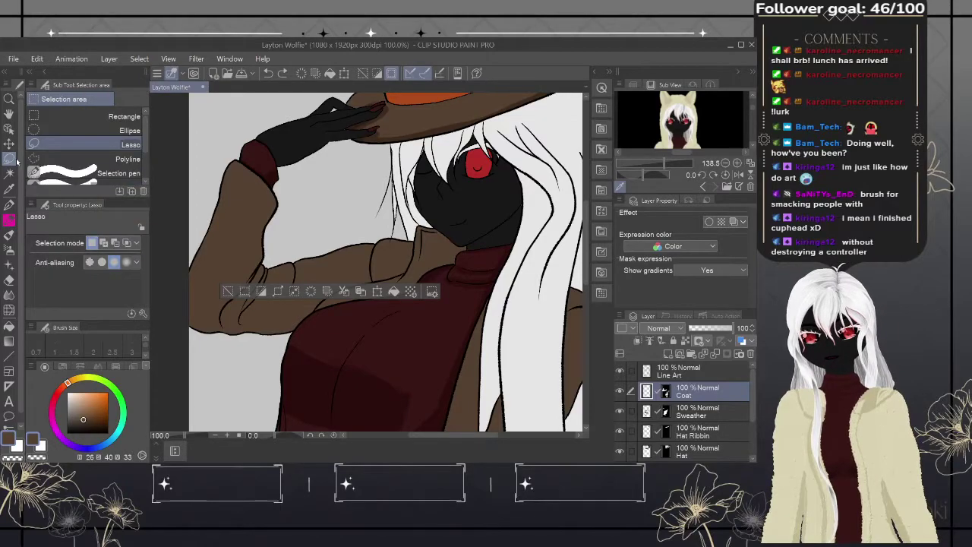
left_click(418, 259)
left_click(423, 258)
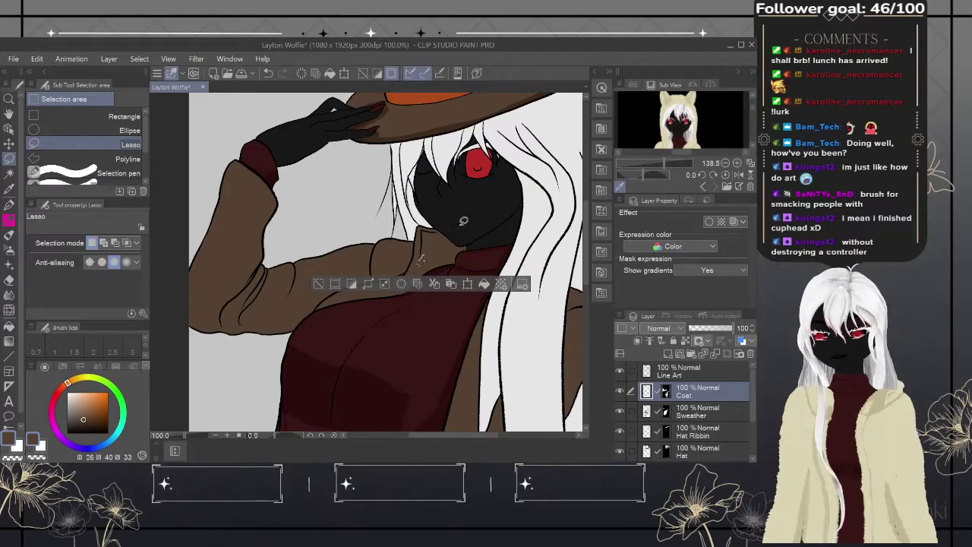
left_click(464, 220)
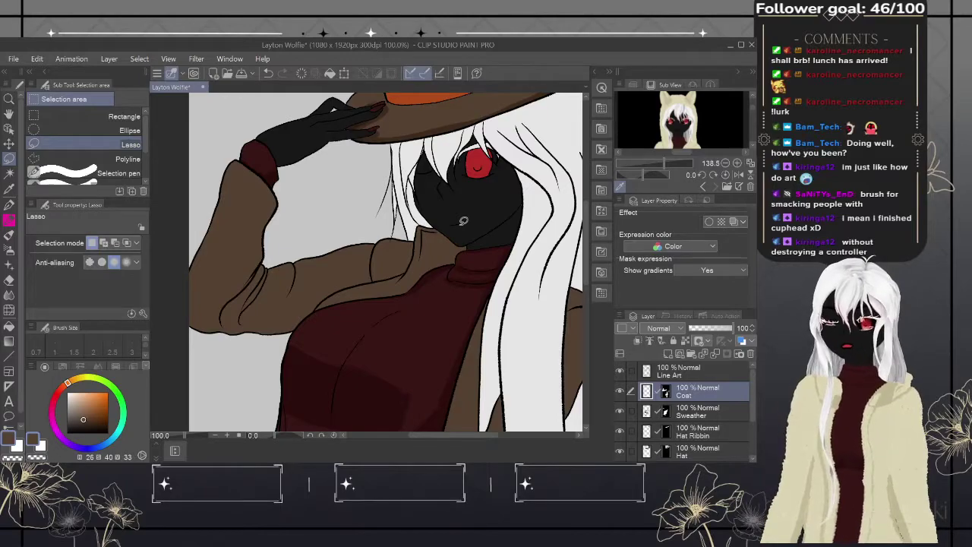
left_click(10, 219)
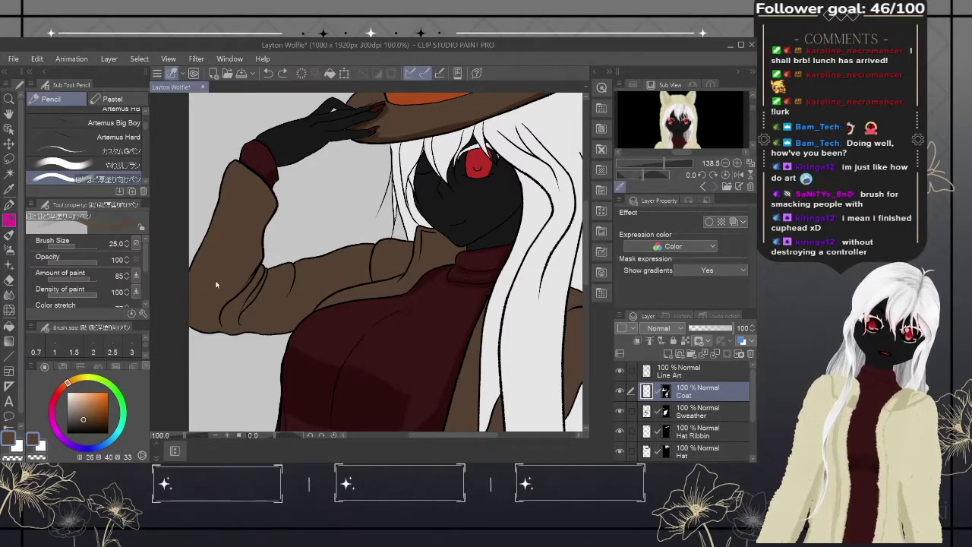
- Shade the folds and underside of the raised coat sleeve with a darker brown on the Coat layer
left_click(91, 420)
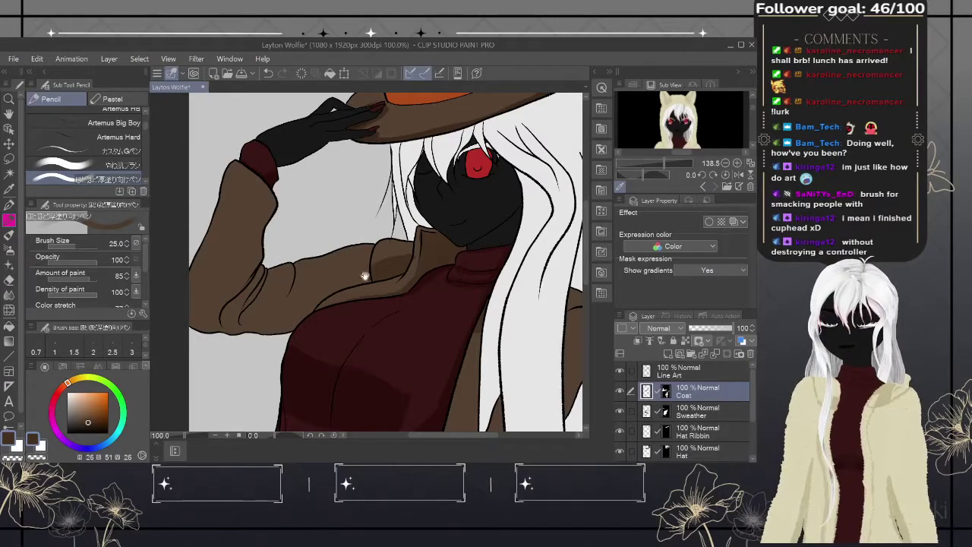
left_click_drag(363, 275, 436, 222)
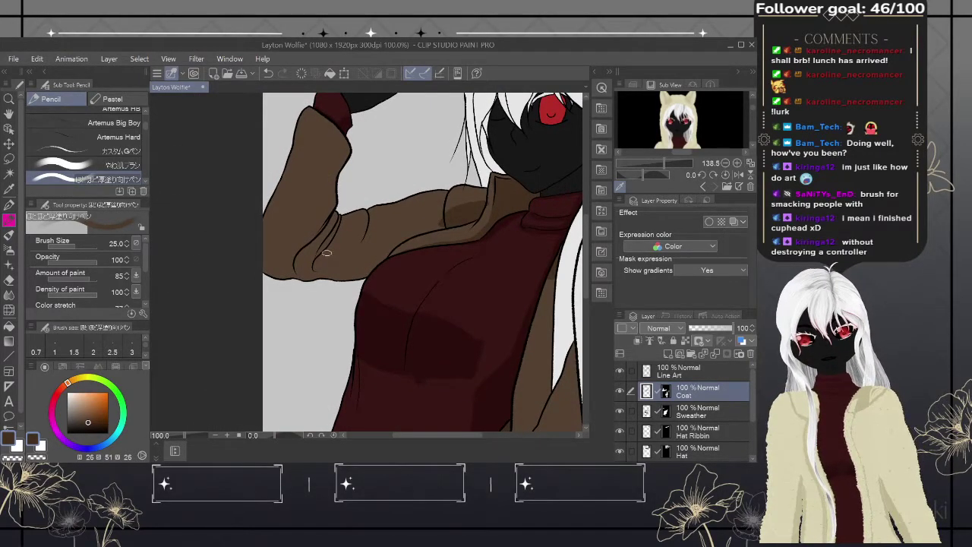
left_click_drag(326, 253, 440, 218)
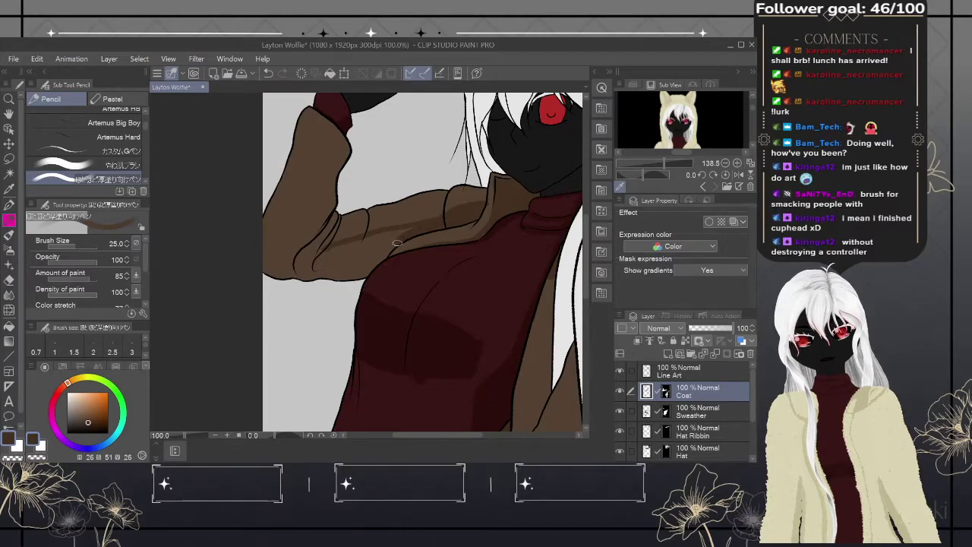
mouse_move(397, 243)
left_mouse_down()
mouse_move(361, 282)
mouse_move(368, 270)
mouse_move(331, 280)
mouse_move(323, 247)
mouse_move(299, 275)
mouse_move(280, 277)
mouse_move(282, 260)
mouse_move(286, 272)
mouse_move(314, 281)
mouse_move(357, 238)
mouse_move(325, 252)
mouse_move(401, 225)
mouse_move(343, 262)
mouse_move(403, 234)
mouse_move(352, 273)
mouse_move(382, 254)
left_mouse_up()
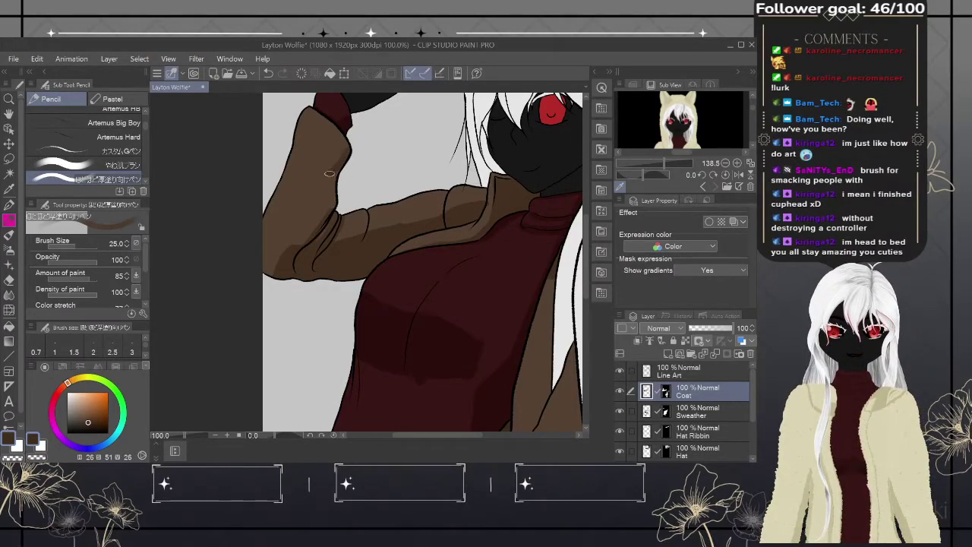
left_click_drag(326, 175, 307, 174)
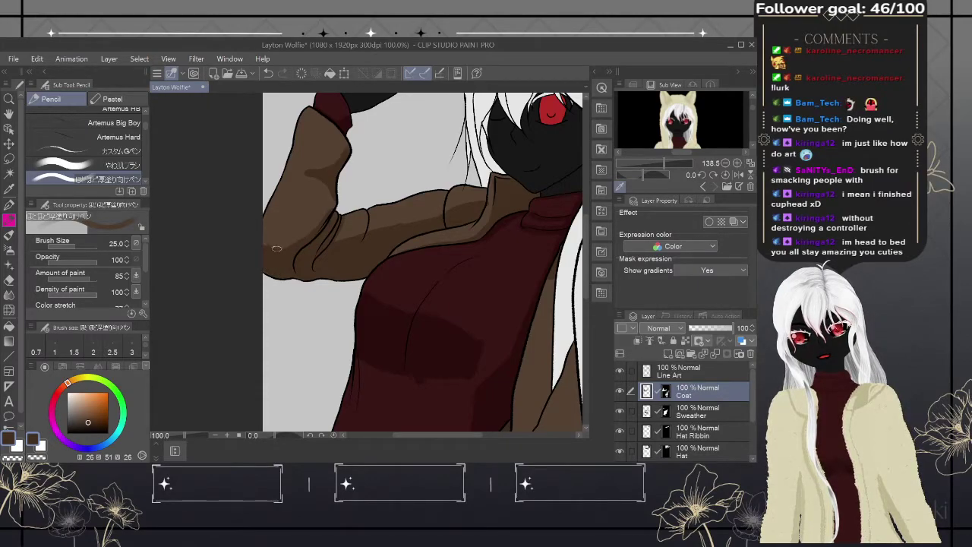
mouse_move(300, 247)
left_mouse_down()
mouse_move(275, 241)
mouse_move(312, 233)
left_mouse_up()
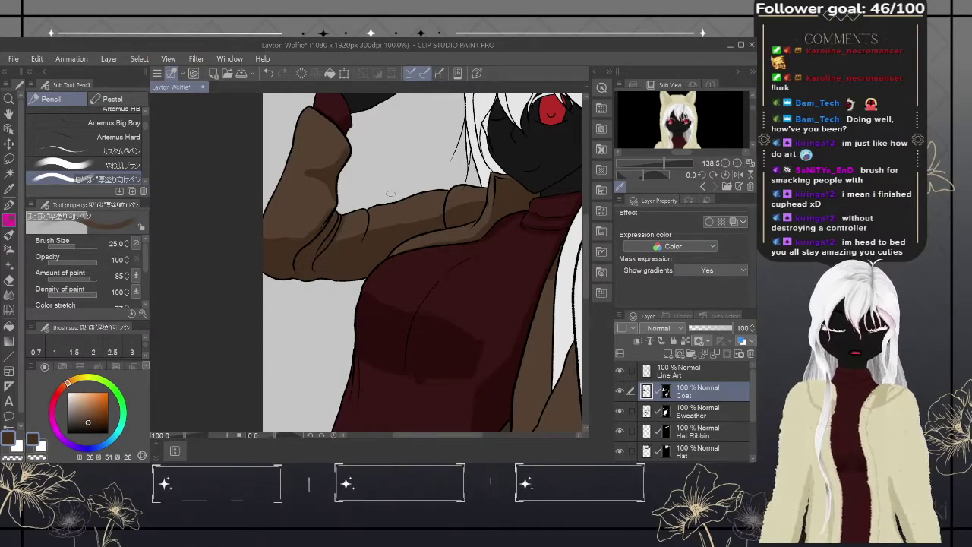
- Paint dark brown shadows on the coat panel beside the long hair and along the underside of the lowered sleeve
mouse_move(389, 194)
left_mouse_down()
mouse_move(530, 312)
mouse_move(394, 182)
left_mouse_up()
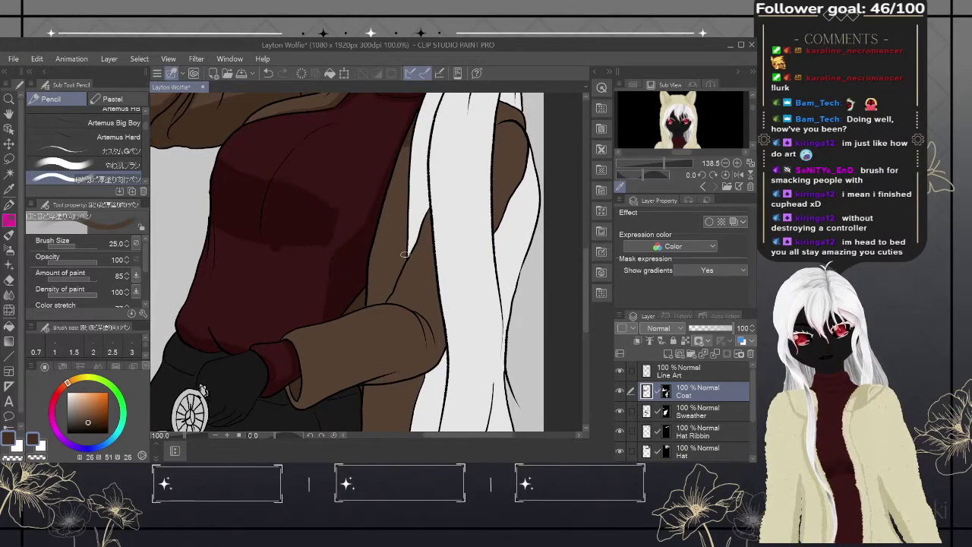
mouse_move(405, 254)
left_mouse_down()
mouse_move(378, 304)
mouse_move(400, 258)
mouse_move(411, 142)
mouse_move(398, 266)
left_mouse_up()
mouse_move(437, 221)
left_mouse_down()
mouse_move(430, 300)
mouse_move(443, 352)
left_mouse_up()
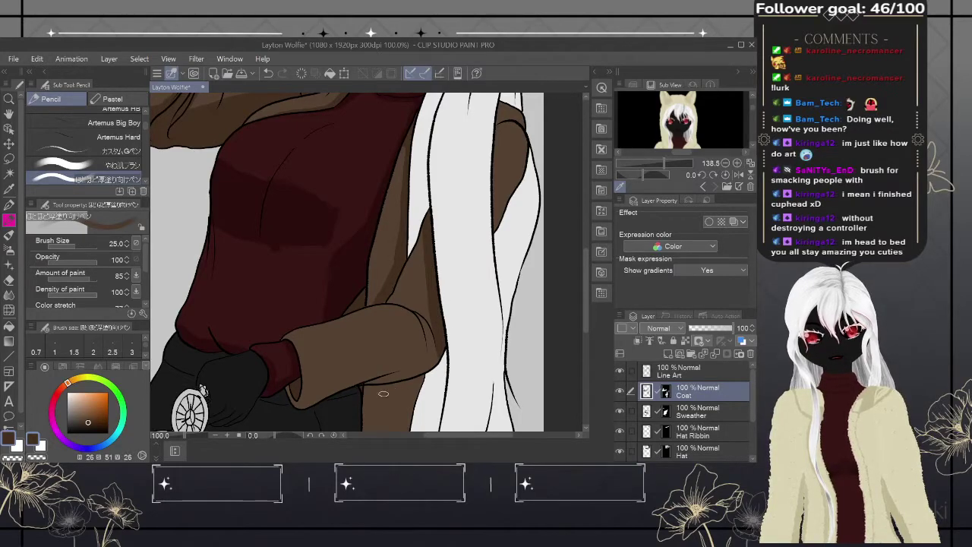
mouse_move(363, 387)
left_mouse_down()
mouse_move(411, 368)
mouse_move(397, 395)
mouse_move(435, 363)
left_mouse_up()
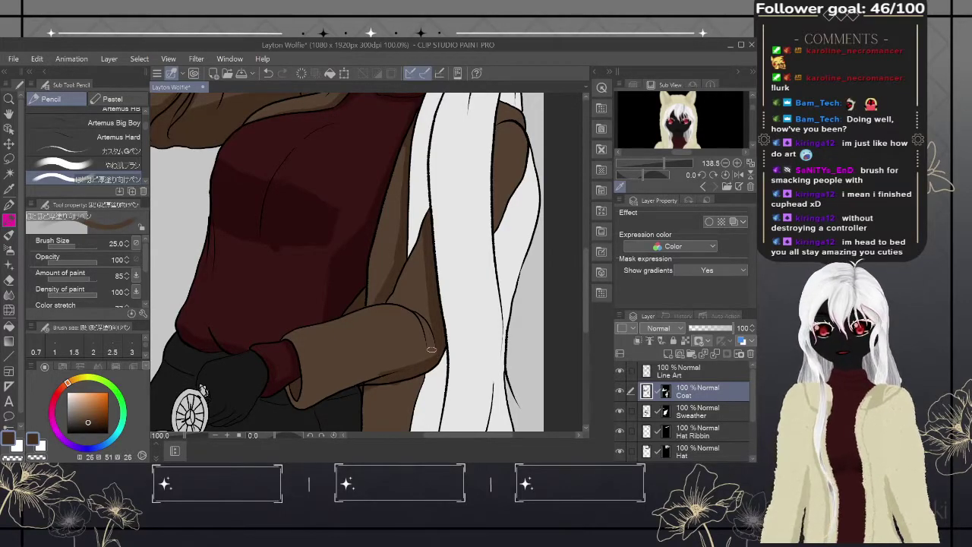
scroll(431, 349, "down", 3)
scroll(430, 349, "left", 2)
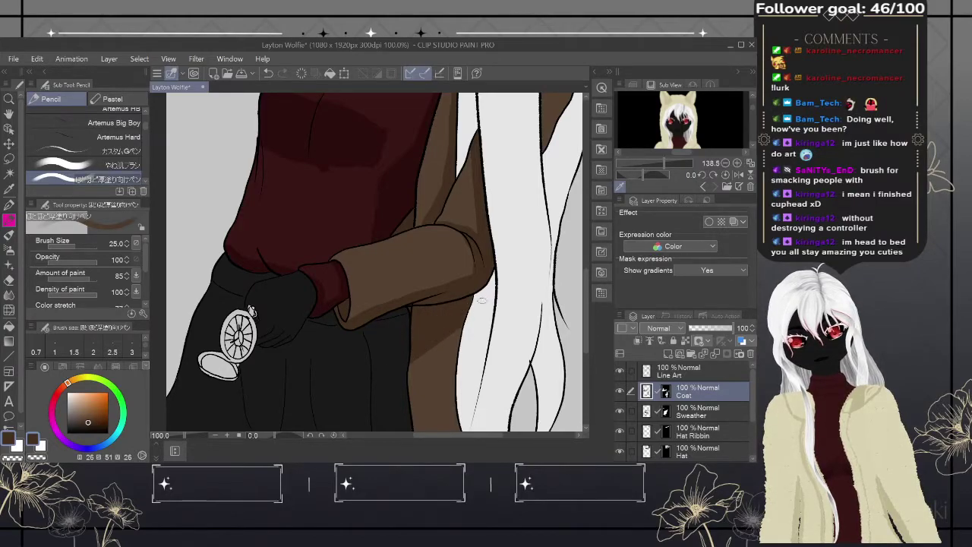
- Shade the coat tail hanging below the lowered sleeve with the same dark brown
left_click_drag(496, 341, 467, 215)
mouse_move(459, 171)
left_mouse_down()
mouse_move(450, 247)
mouse_move(468, 308)
left_mouse_up()
mouse_move(454, 165)
left_mouse_down()
mouse_move(449, 243)
mouse_move(469, 307)
left_mouse_up()
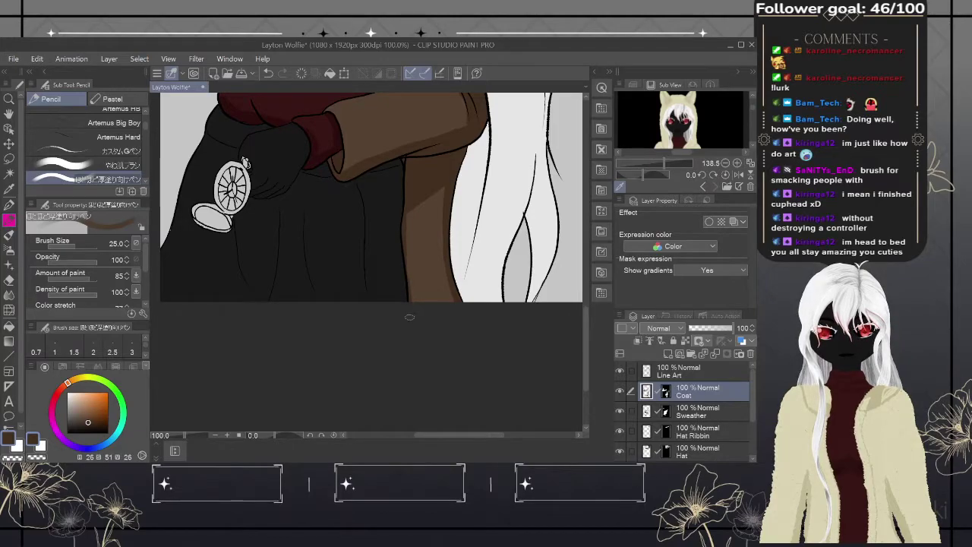
left_click_drag(406, 319, 414, 363)
- Add dark brown shading to the coat's far shoulder and upper sleeve, between the strands of hair
left_click_drag(426, 152, 400, 380)
mouse_move(424, 239)
left_mouse_down()
mouse_move(419, 375)
mouse_move(430, 197)
left_mouse_up()
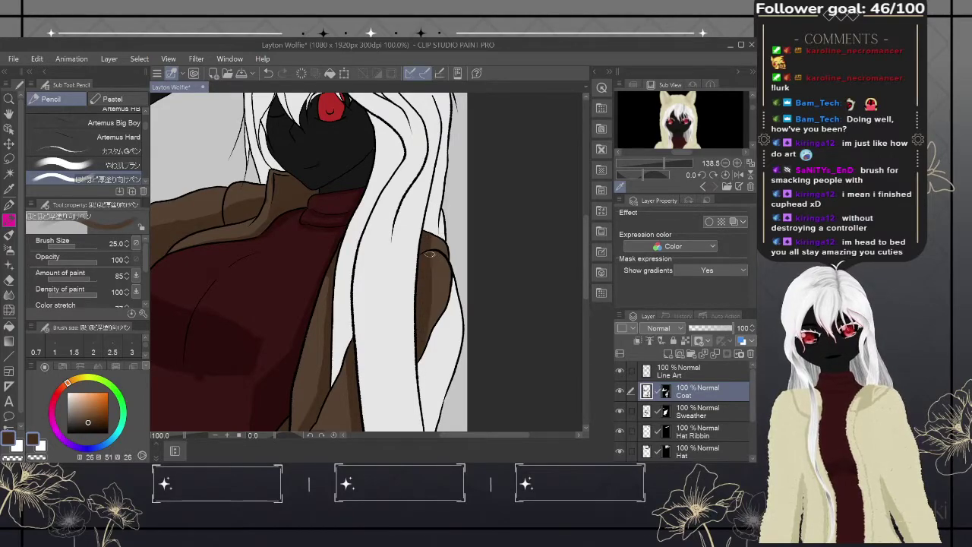
mouse_move(424, 255)
left_mouse_down()
mouse_move(455, 275)
mouse_move(432, 249)
mouse_move(445, 256)
mouse_move(449, 242)
mouse_move(438, 233)
mouse_move(451, 284)
mouse_move(407, 379)
left_mouse_up()
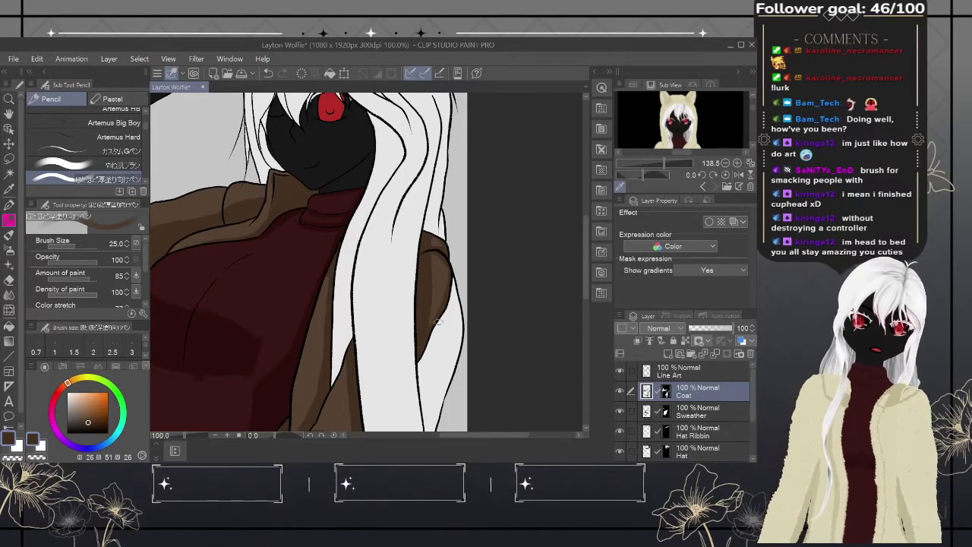
mouse_move(435, 323)
left_mouse_down()
mouse_move(534, 264)
mouse_move(535, 448)
mouse_move(541, 273)
mouse_move(551, 266)
mouse_move(522, 162)
left_mouse_up()
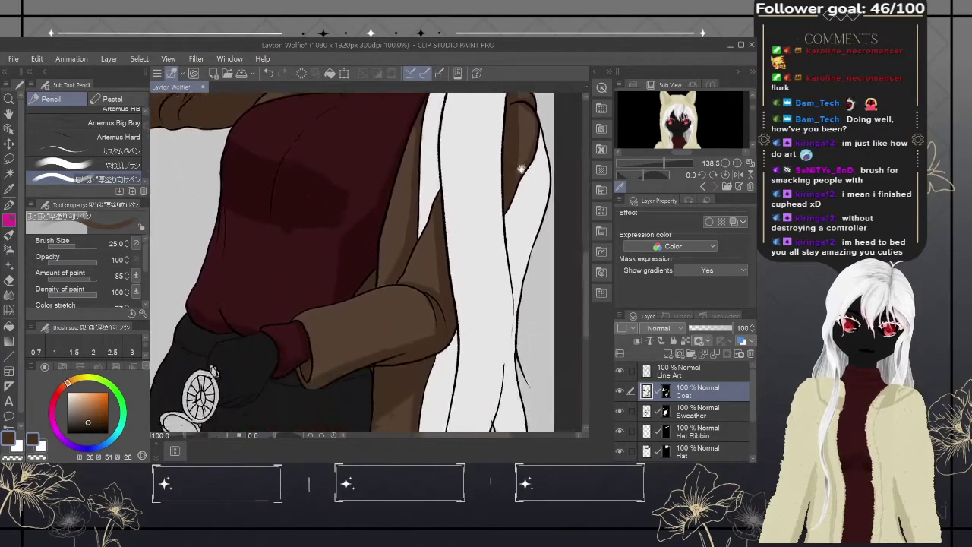
left_click_drag(447, 404, 466, 336)
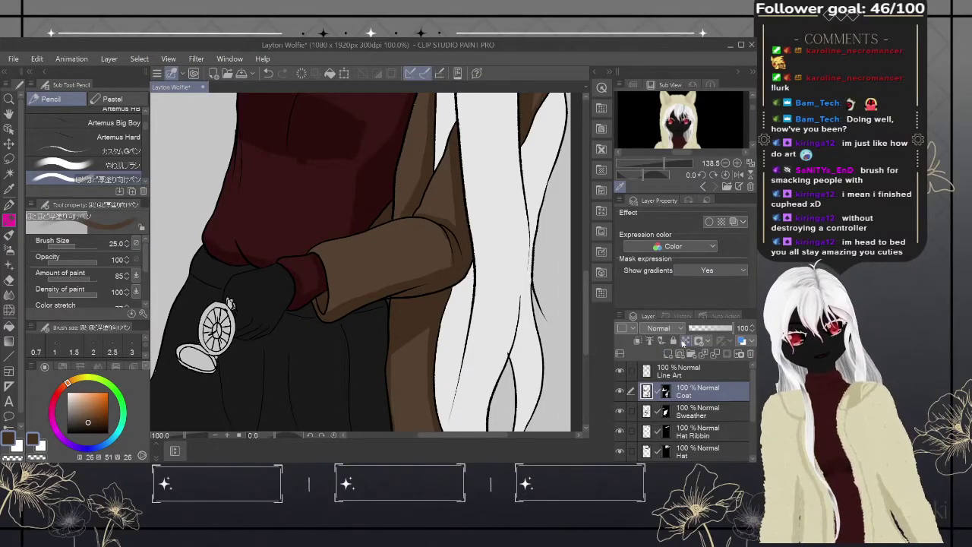
- Add a new raster layer above the Coat layer and save the file
left_click(670, 354)
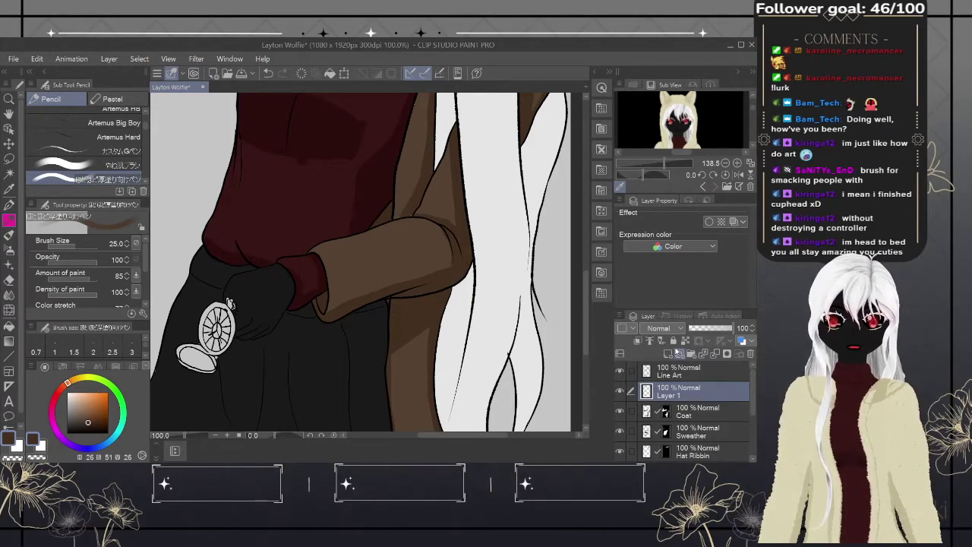
left_click(14, 58)
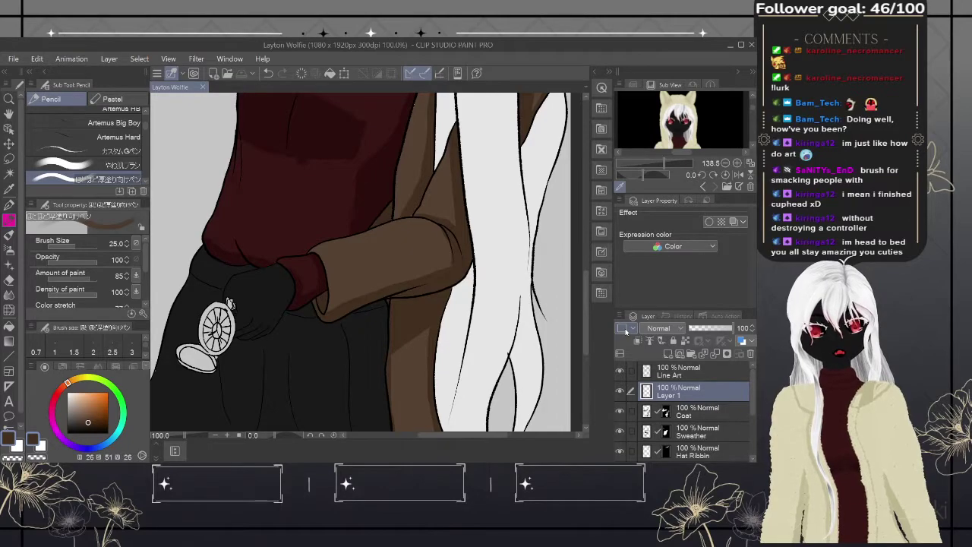
- Try to select the black skirt with Auto select referring to all layers, then clear the selection
left_click(15, 170)
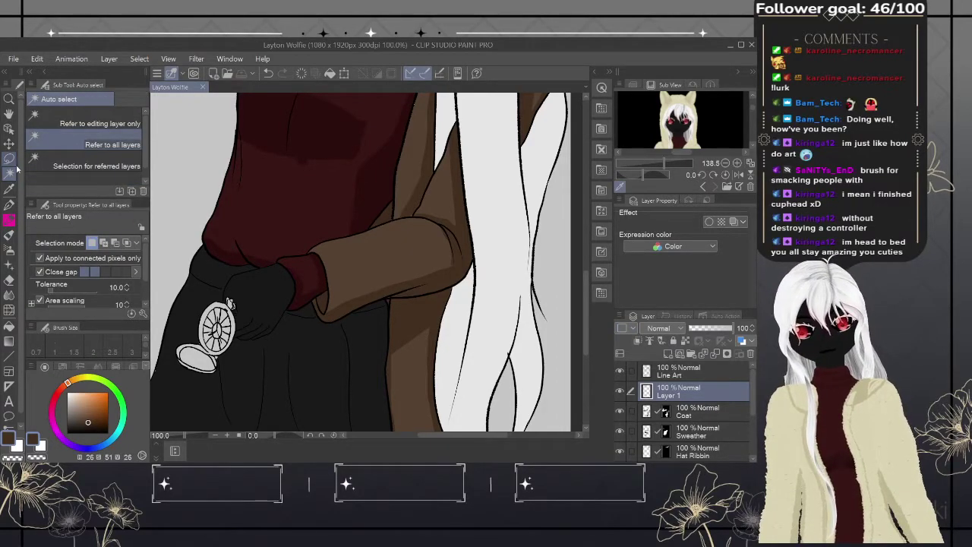
left_click(369, 336)
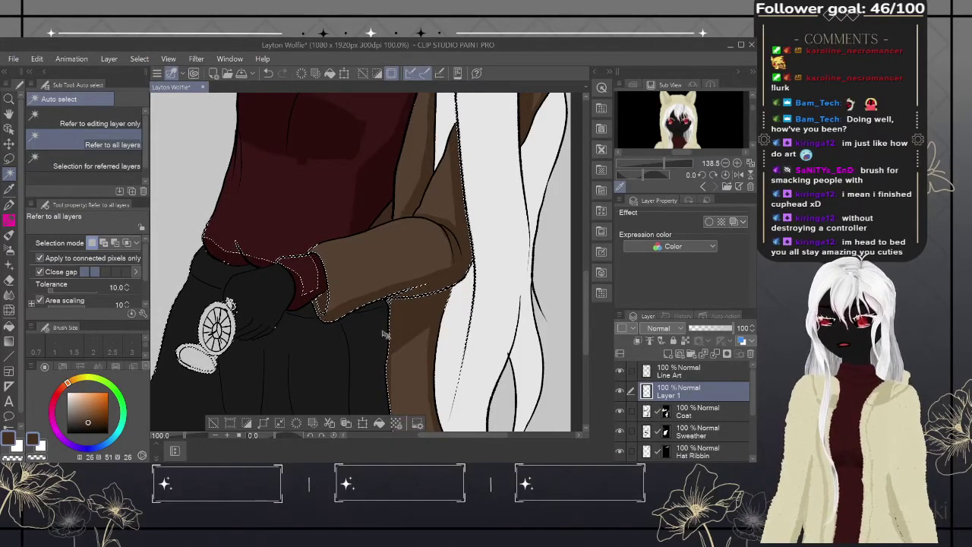
key("ctrl+d")
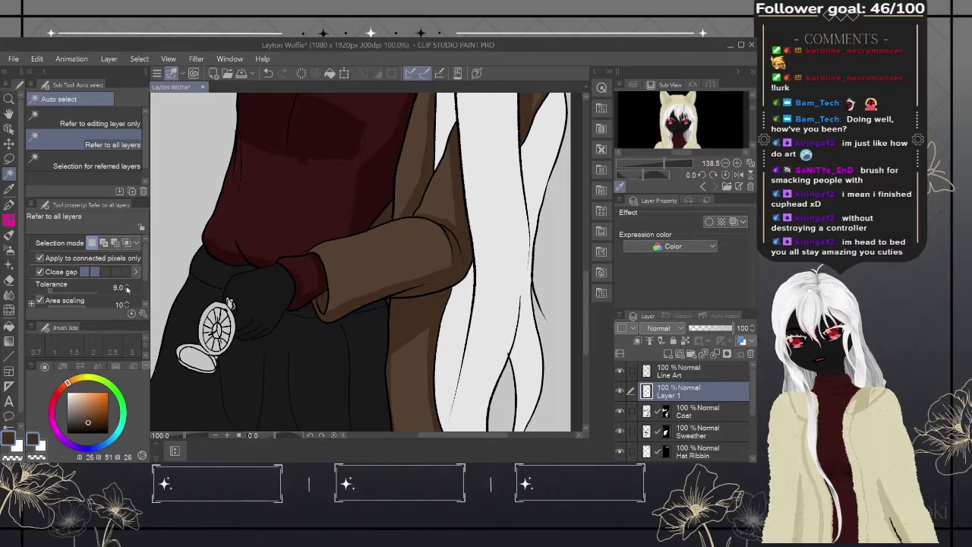
- Raise the Auto select tolerance to 30 and try selecting the skirt again
left_click(127, 289)
left_click(127, 289)
left_click(127, 289)
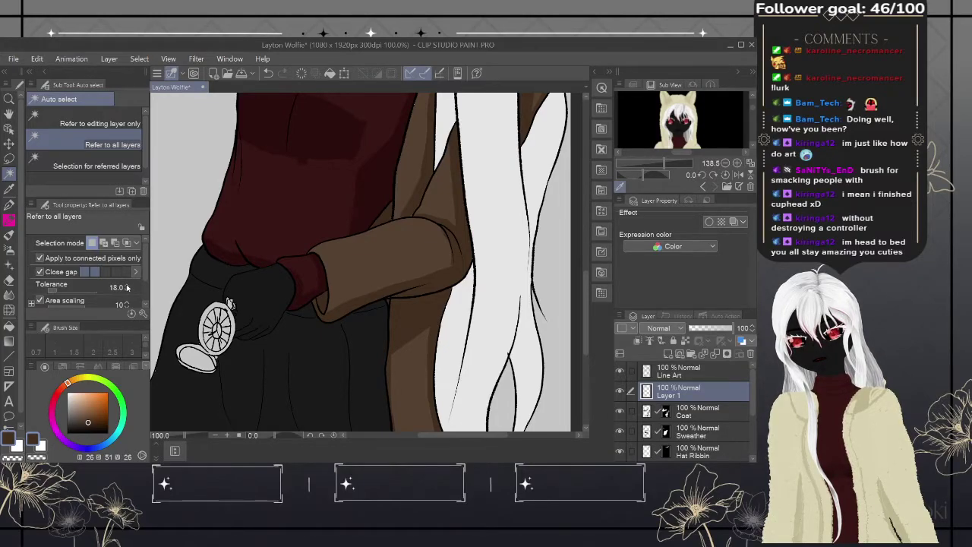
left_click(127, 287)
left_click(127, 287)
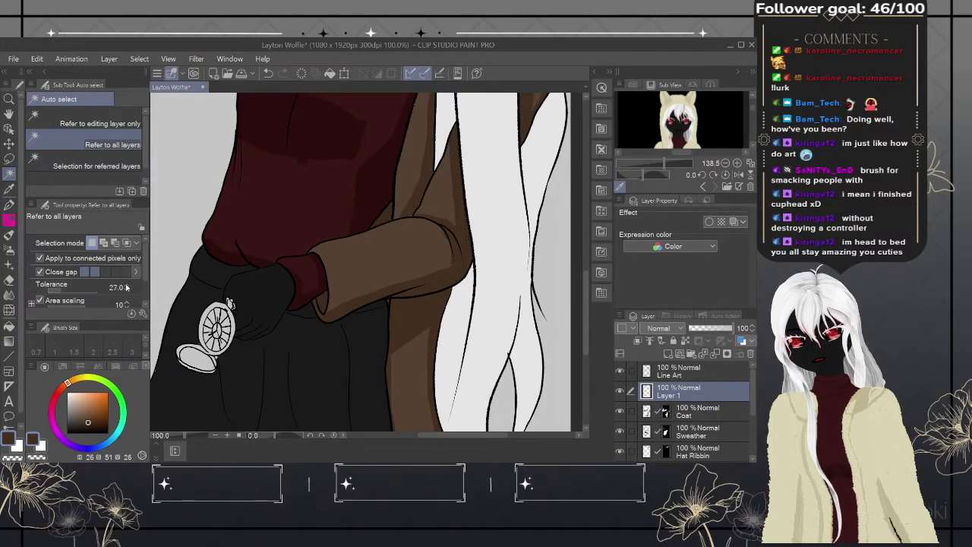
left_click(127, 287)
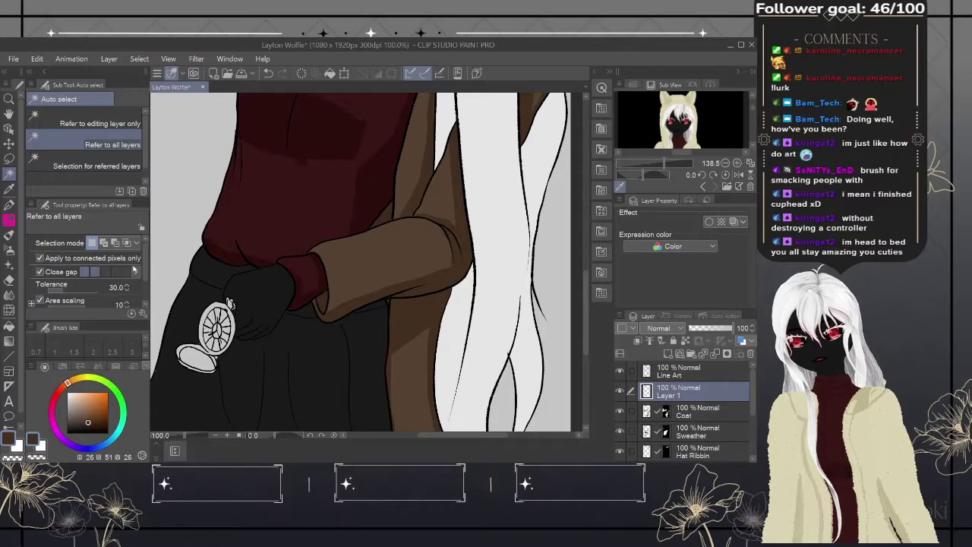
left_click(209, 290)
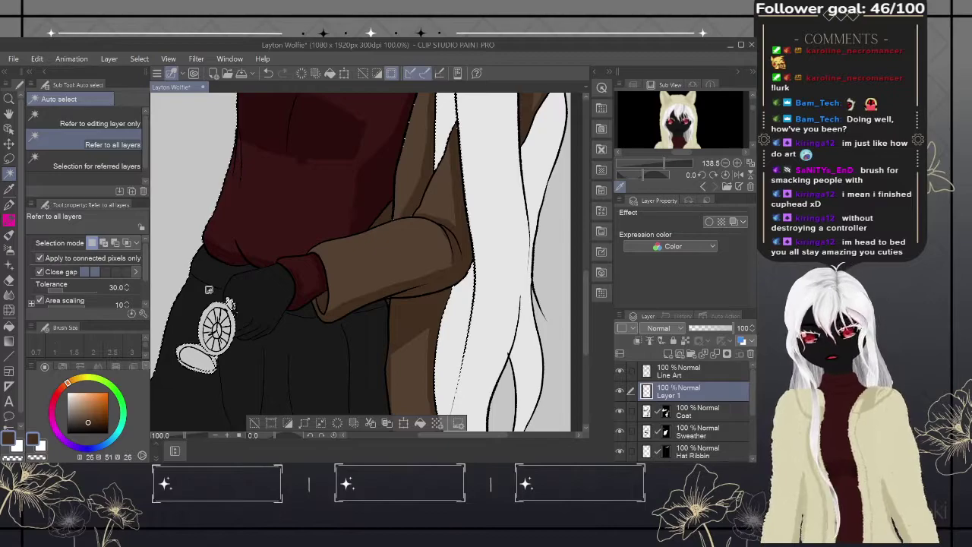
- Clear the selection, lower the Auto select tolerance to 2.4, and select the skirt
left_click_drag(99, 283, 49, 286)
key("ctrl+d")
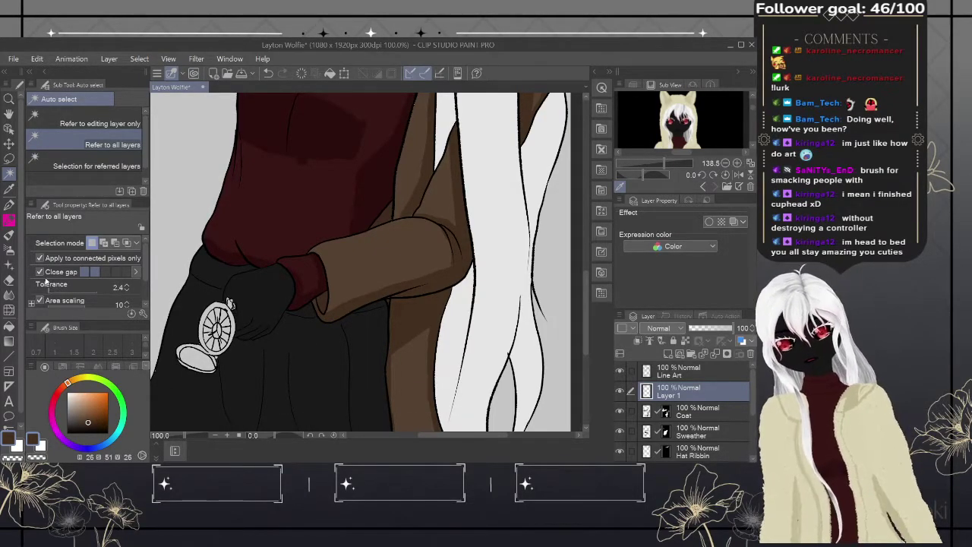
left_click(307, 337)
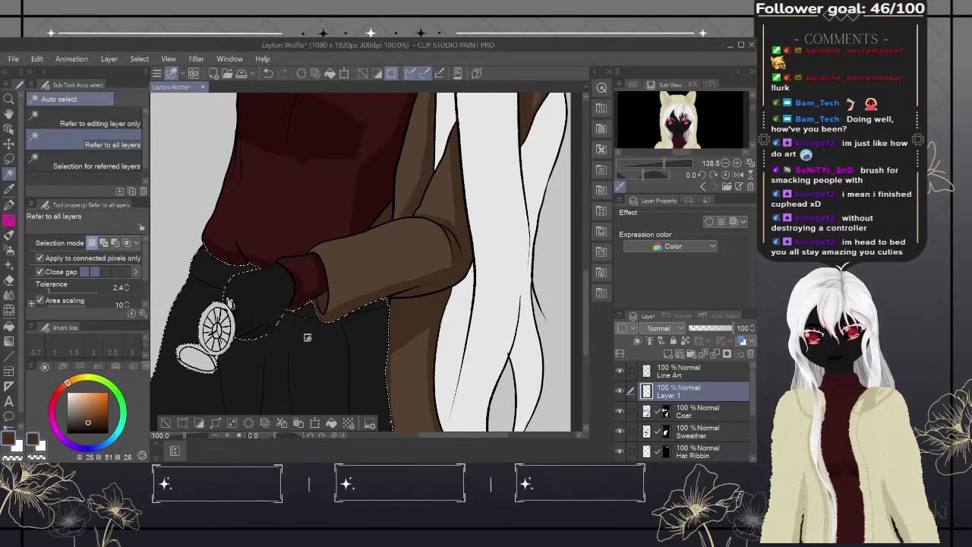
- Mask the new layer to the selected skirt area and rename the layer Shirk
key("m")
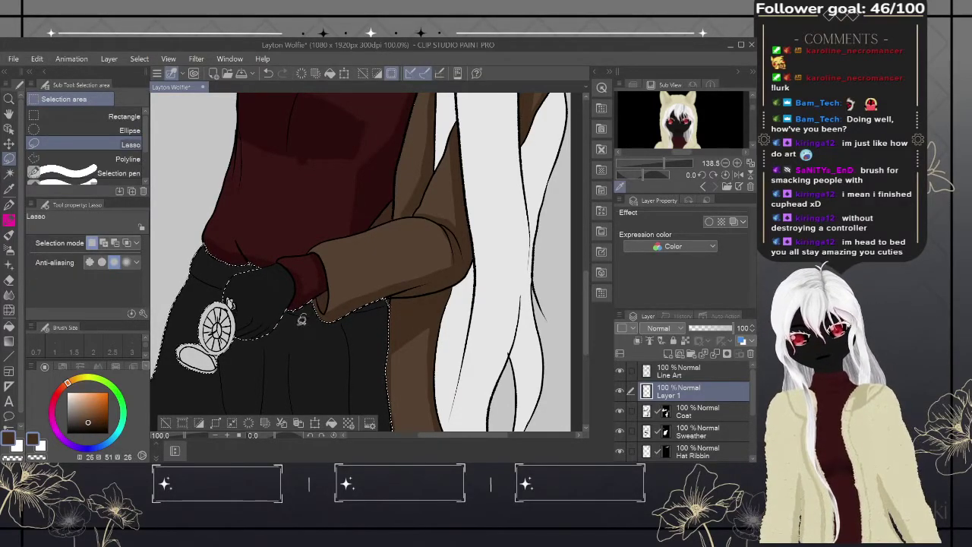
left_click_drag(355, 342, 466, 273)
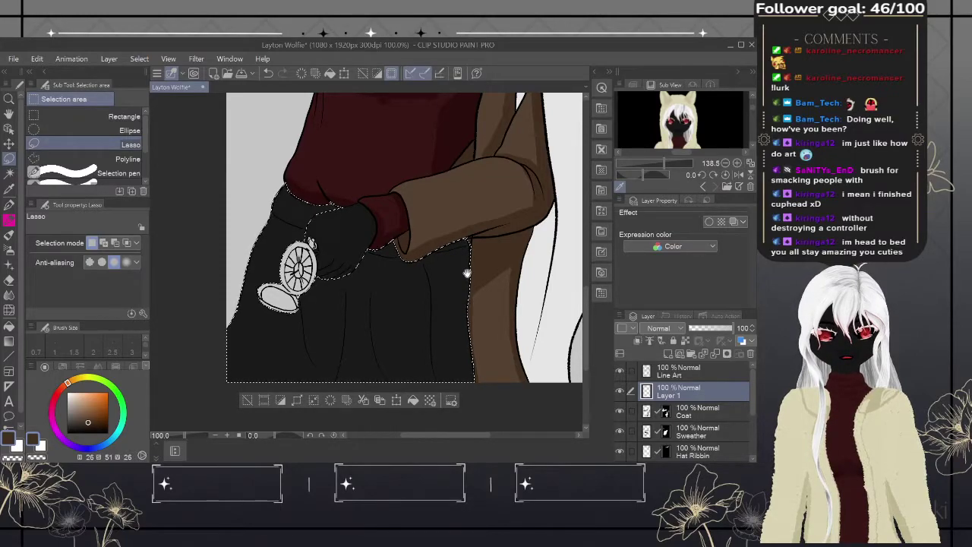
left_click(728, 354)
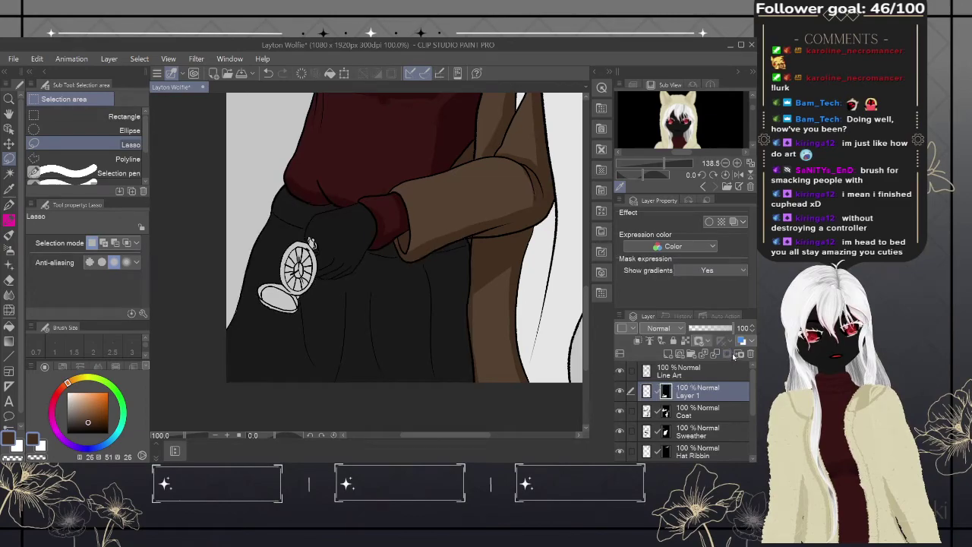
left_click(697, 399)
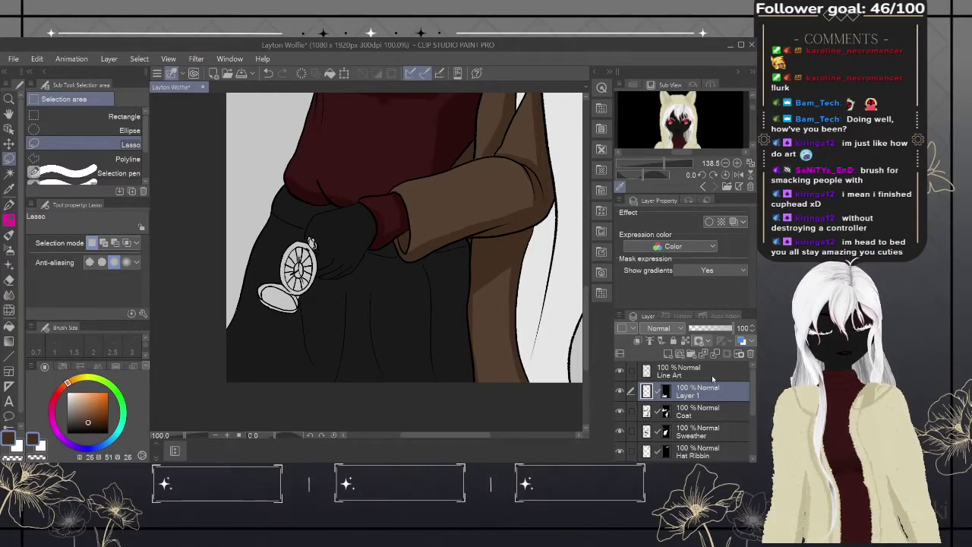
key("Return")
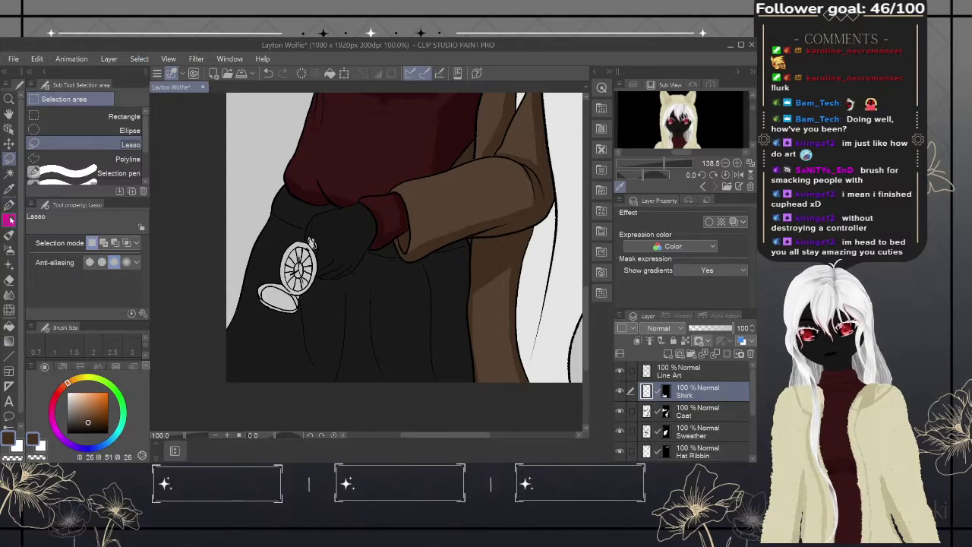
- Sample the skirt's black for the Pencil brush and try slightly darker shades on the color wheel
left_click(9, 220)
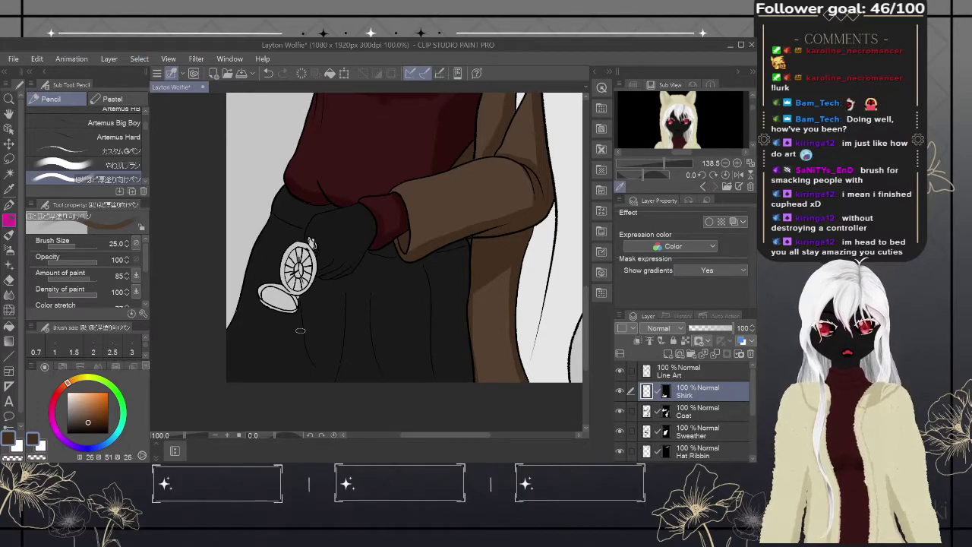
left_click(395, 291, "alt")
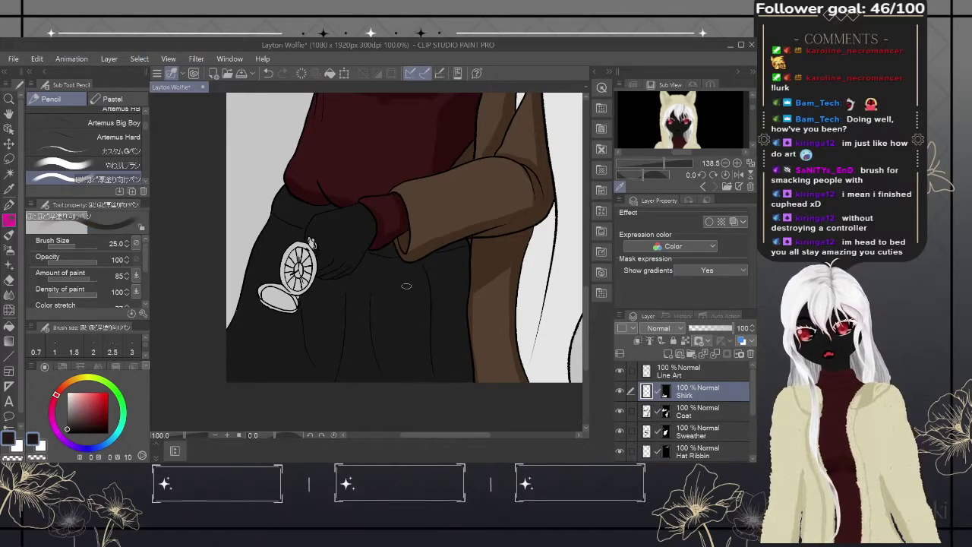
left_click(70, 429)
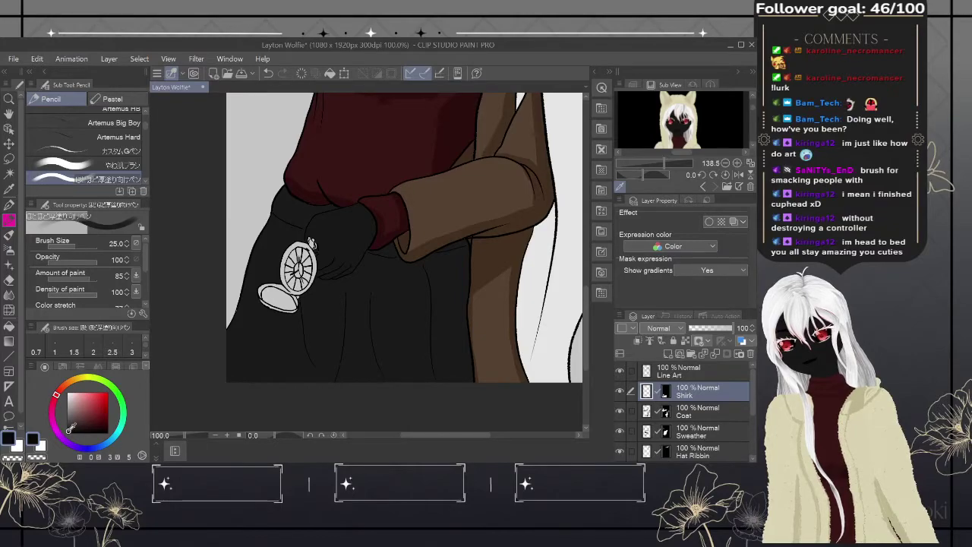
left_click_drag(70, 429, 67, 428)
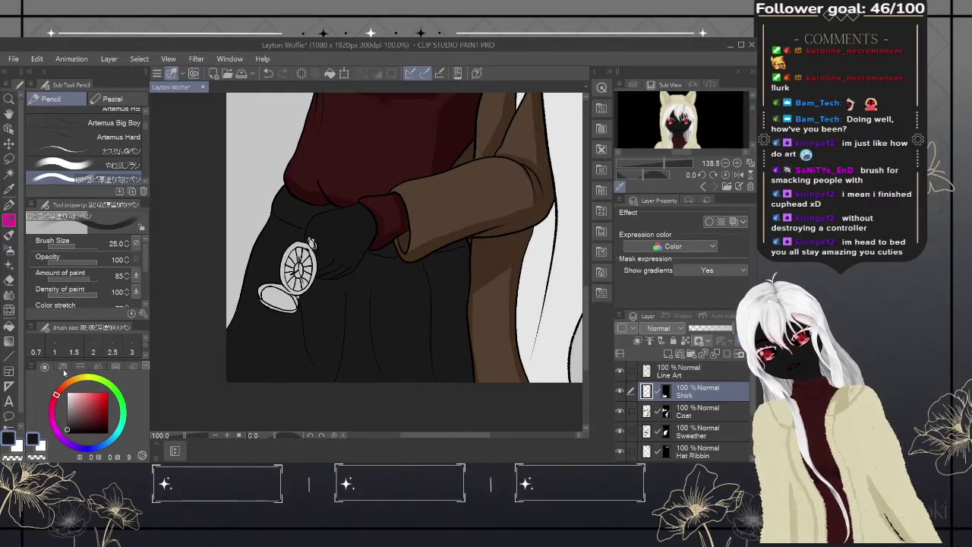
- Go through the color palettes and bring up the approximate color grid based on the sampled skirt color
left_click(63, 368)
left_click(79, 367)
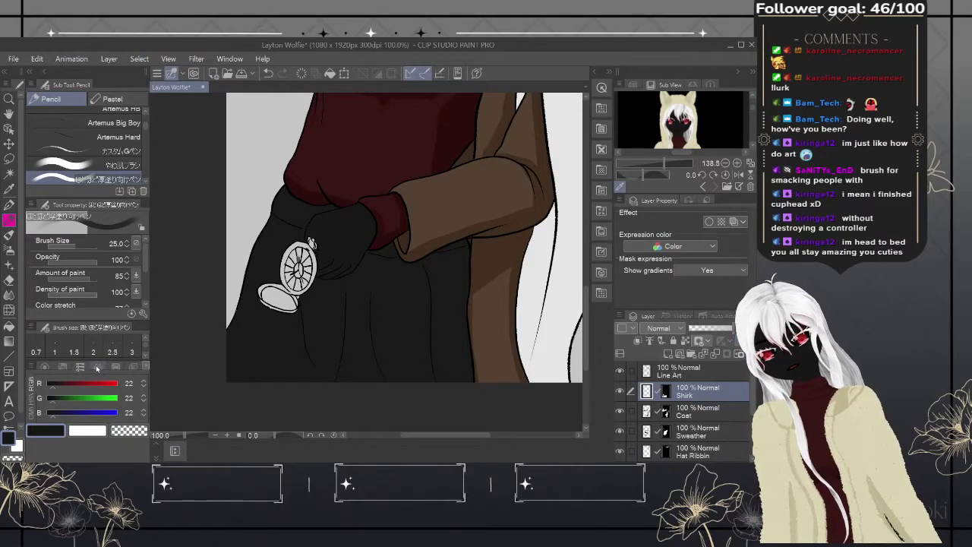
left_click(98, 368)
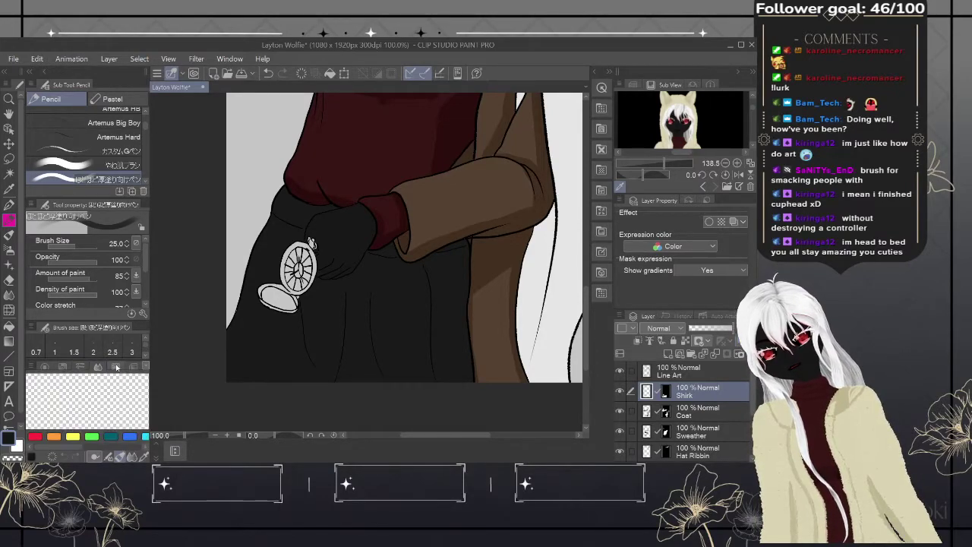
left_click(116, 367)
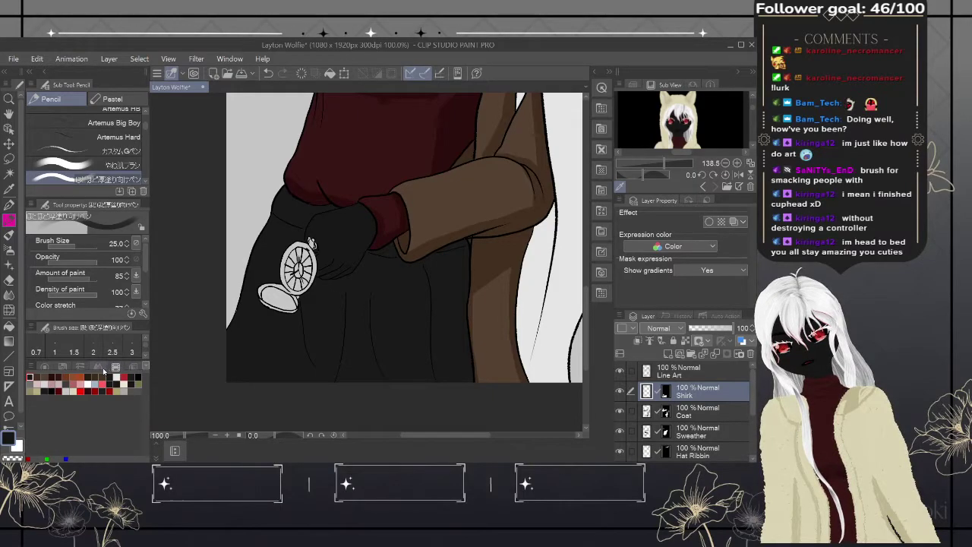
left_click(98, 367)
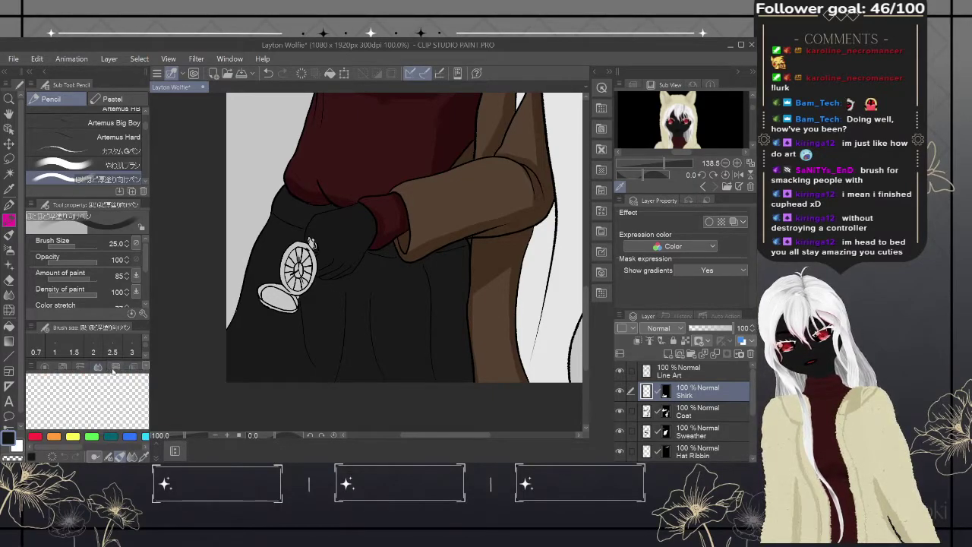
left_click(115, 367)
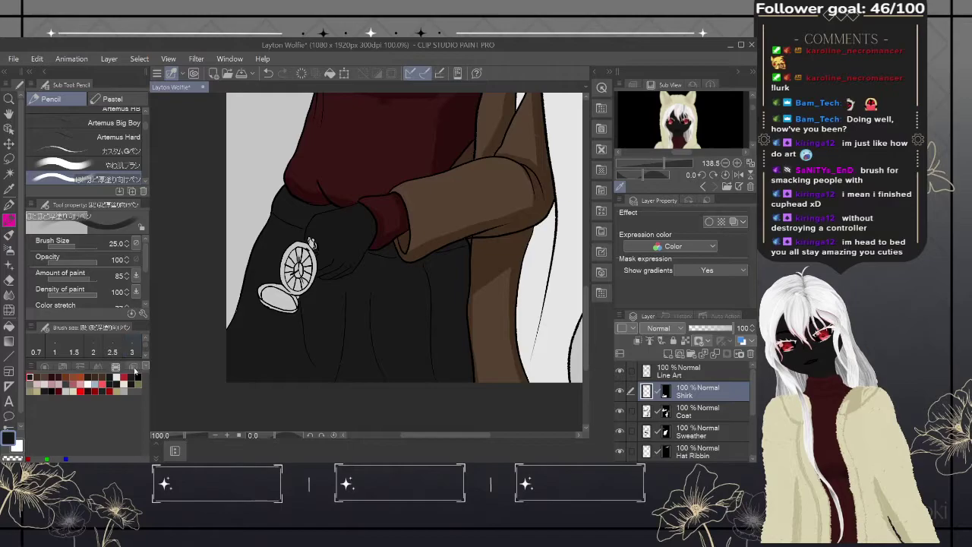
left_click(135, 369)
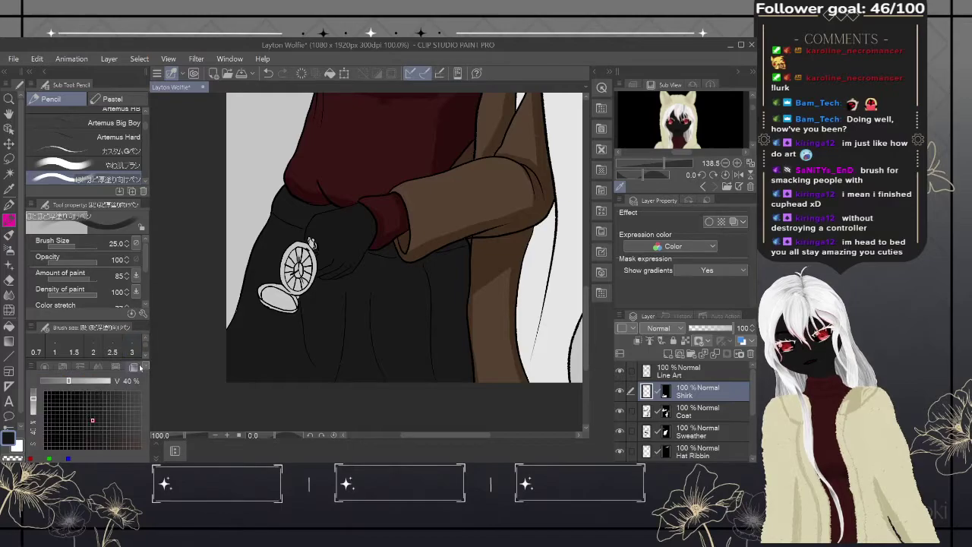
- Try lighter and darker variations of the skirt color and choose the near-black RGB 10, 10, 10
left_click(90, 418)
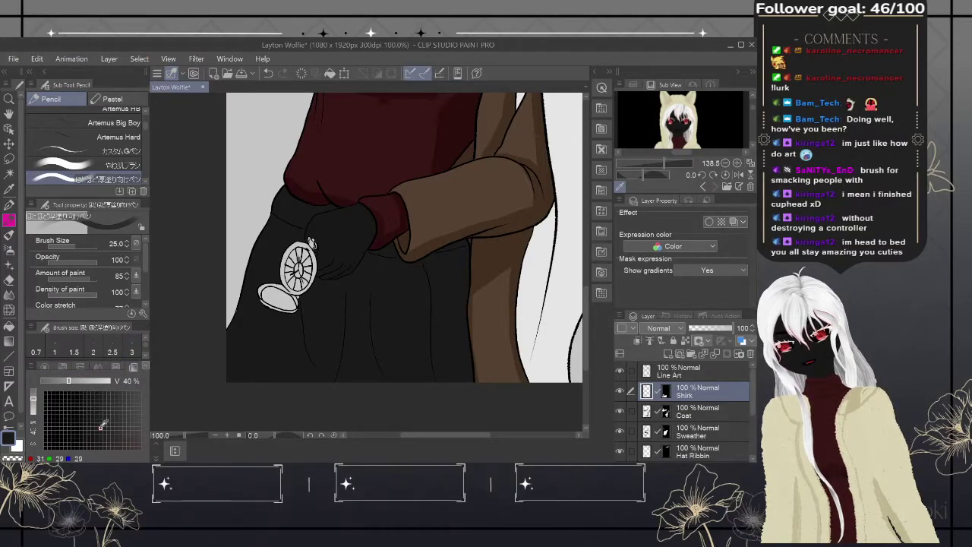
left_click(119, 434)
left_click(108, 437)
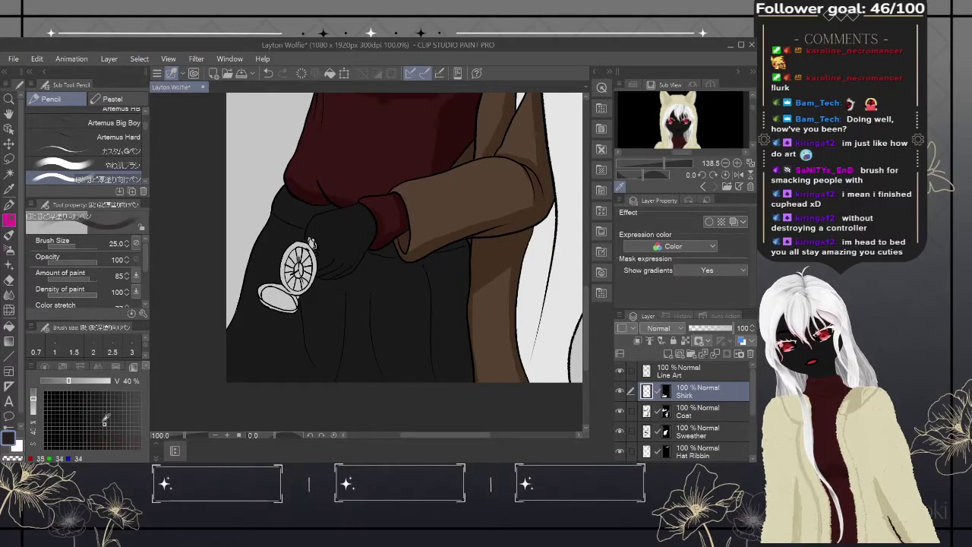
left_click(74, 417)
mouse_move(74, 417)
left_mouse_down()
mouse_move(99, 427)
mouse_move(87, 414)
left_mouse_up()
left_click(88, 417)
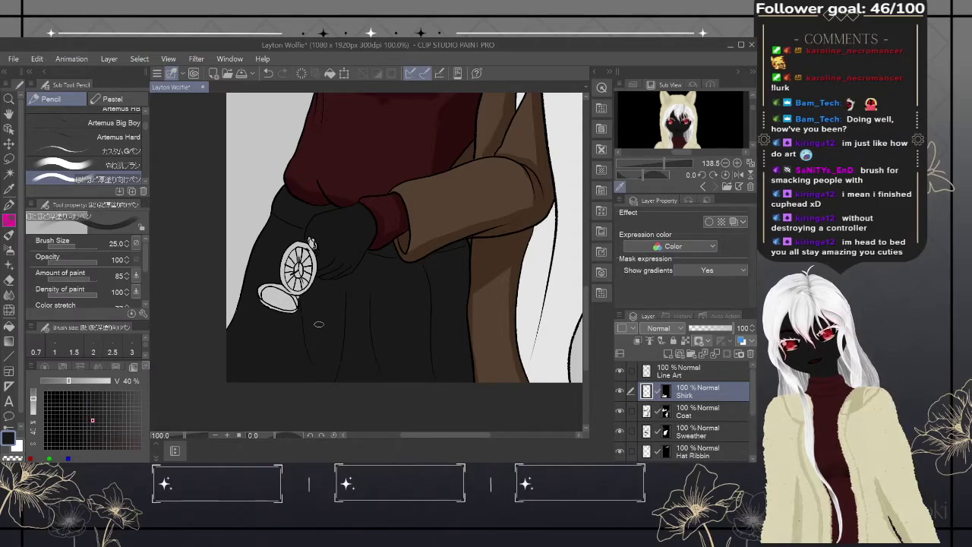
left_click(84, 410)
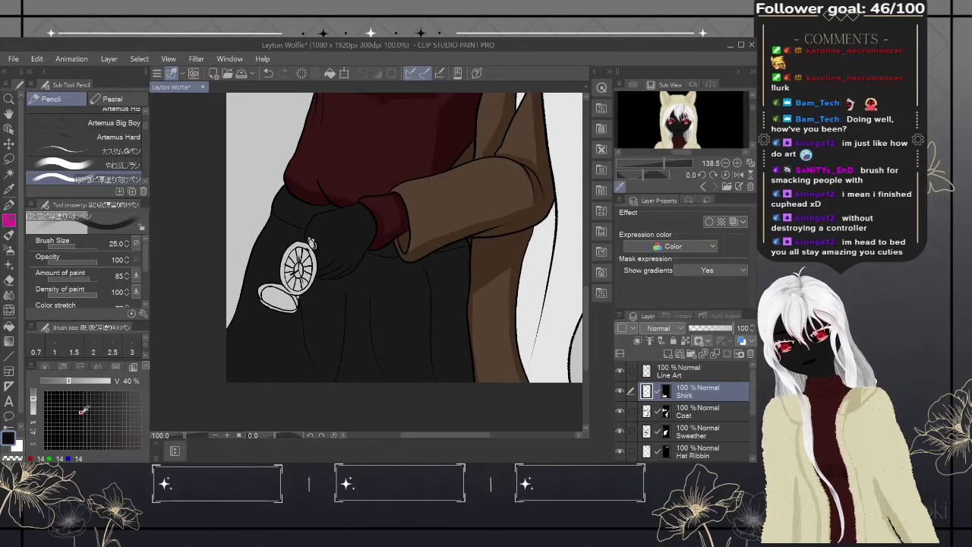
left_click(77, 406)
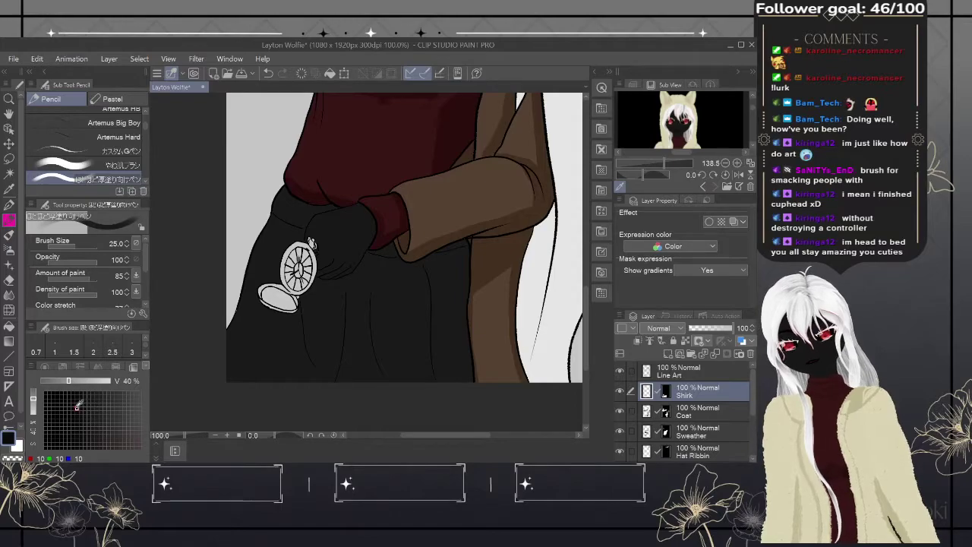
- Try a dark shadow stroke down the skirt's middle fold line, then undo it
left_click_drag(375, 280, 388, 375)
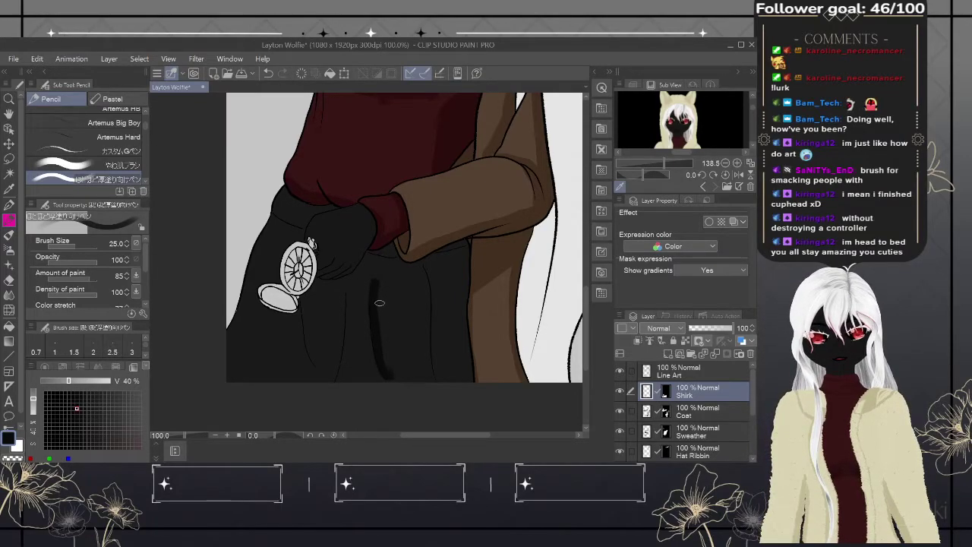
key("alt")
key("ctrl+z")
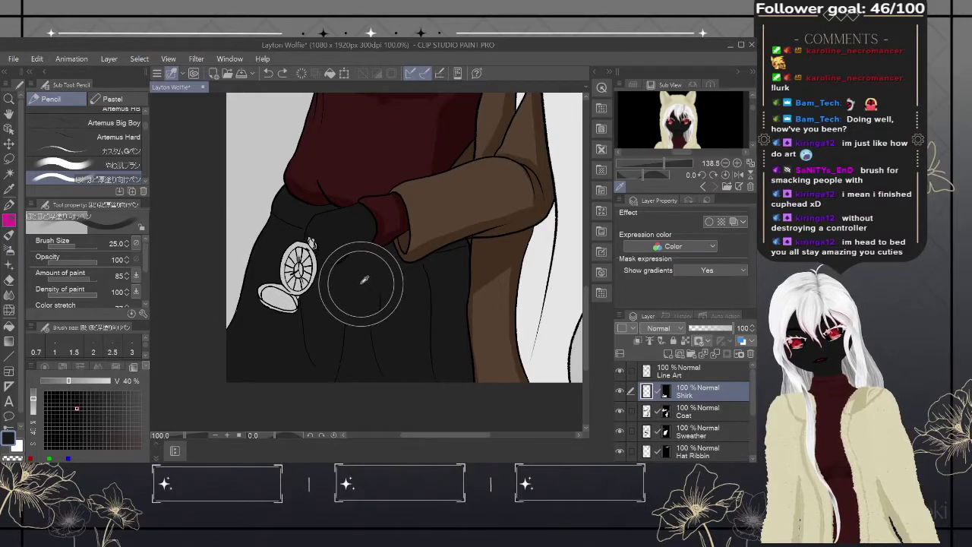
- Pick RGB 10, 10, 10 as the shadow color again, test it on the middle fold, and undo the stroke
left_click(85, 415)
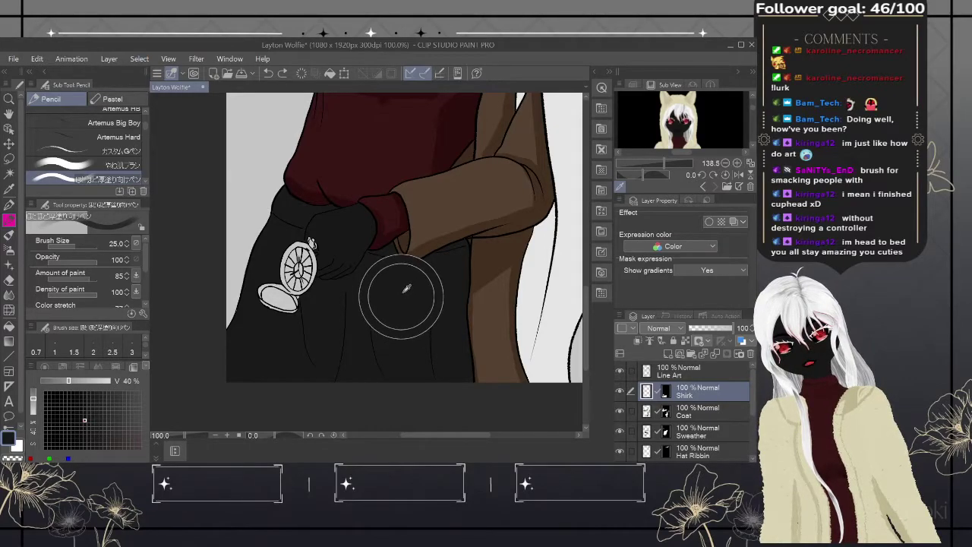
left_click(78, 411)
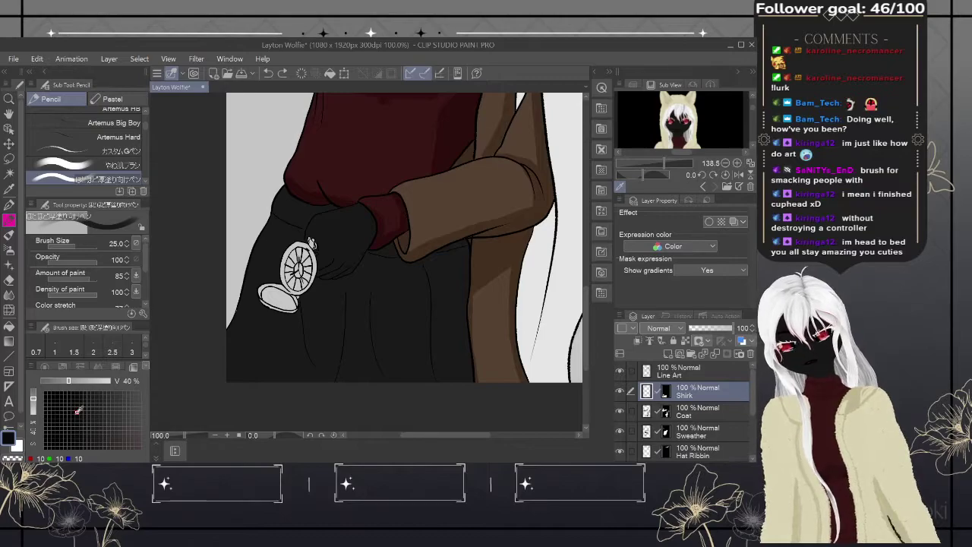
left_click_drag(374, 286, 387, 386)
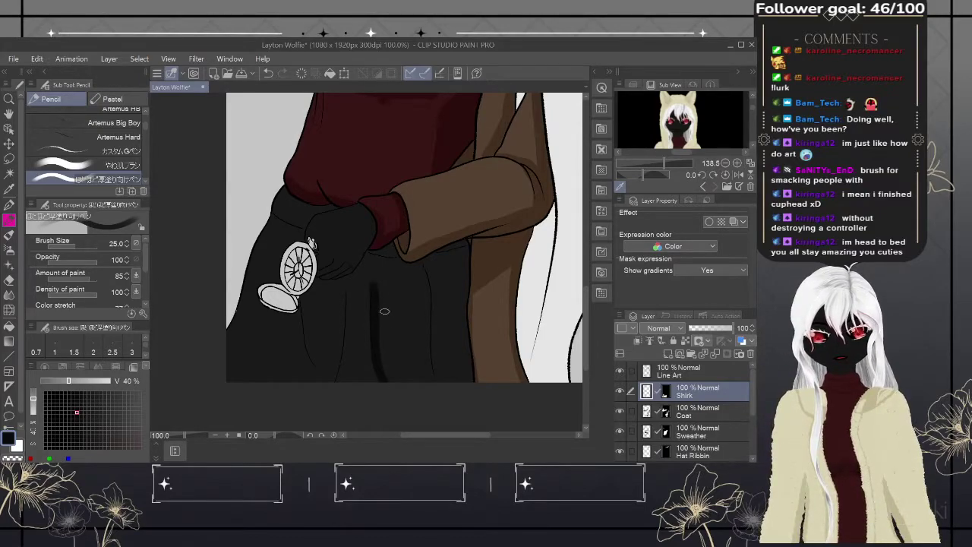
key("ctrl+z")
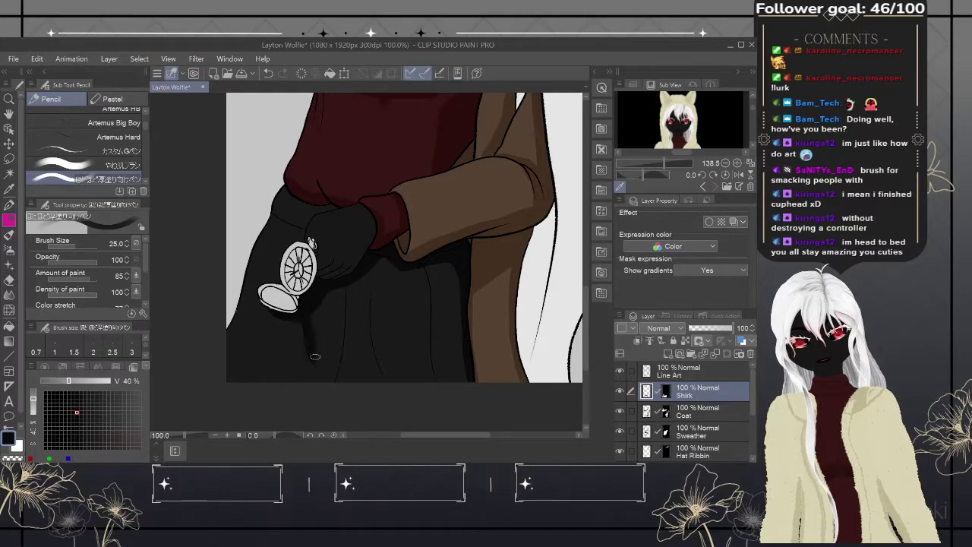
- Paint dark shadows down the skirt's fold lines from below the pocket watch across to the coat edge
left_click_drag(315, 357, 333, 377)
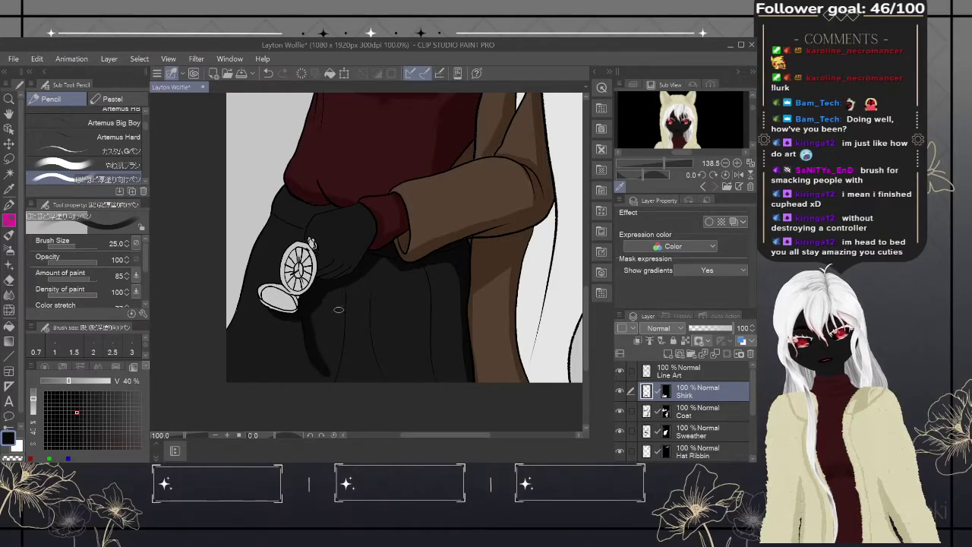
left_click_drag(339, 309, 329, 384)
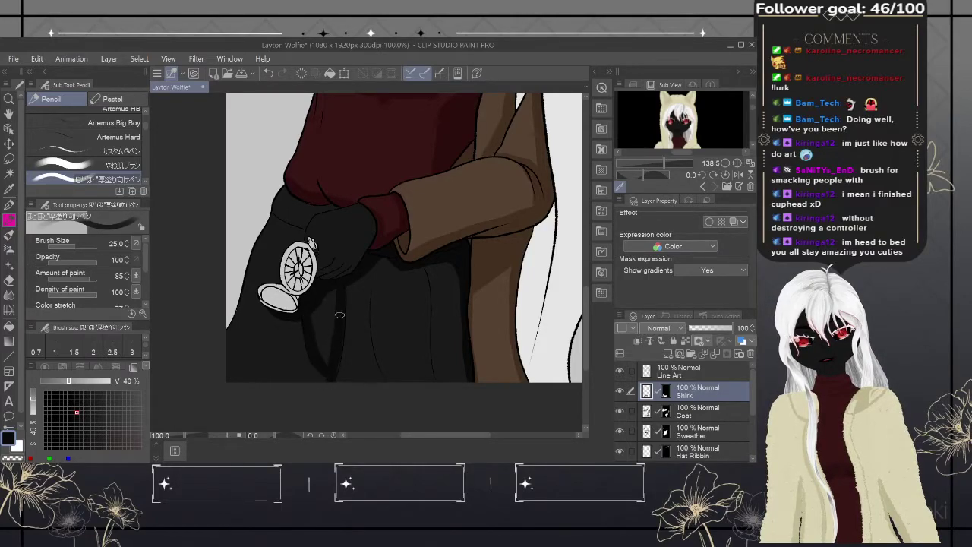
left_click_drag(340, 314, 333, 380)
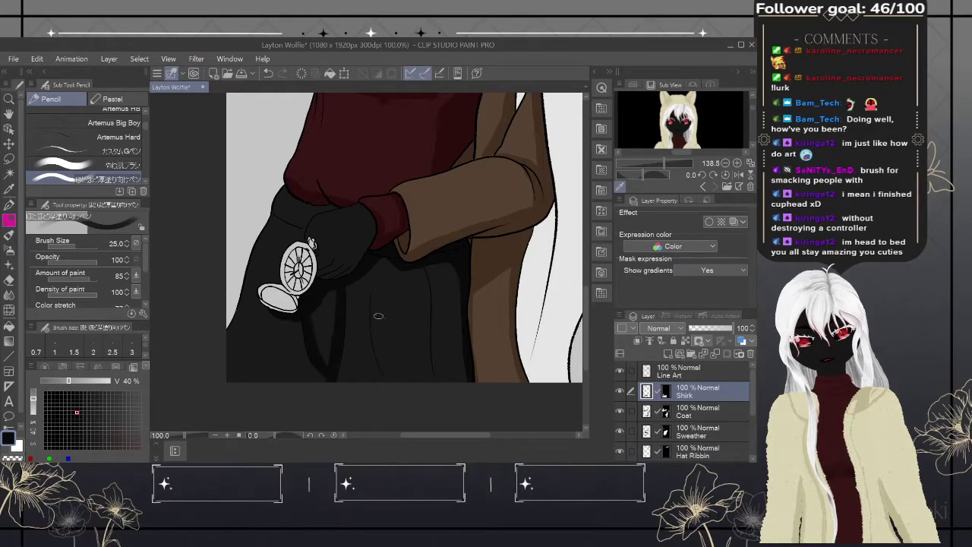
mouse_move(376, 263)
left_mouse_down()
mouse_move(374, 328)
mouse_move(386, 368)
left_mouse_up()
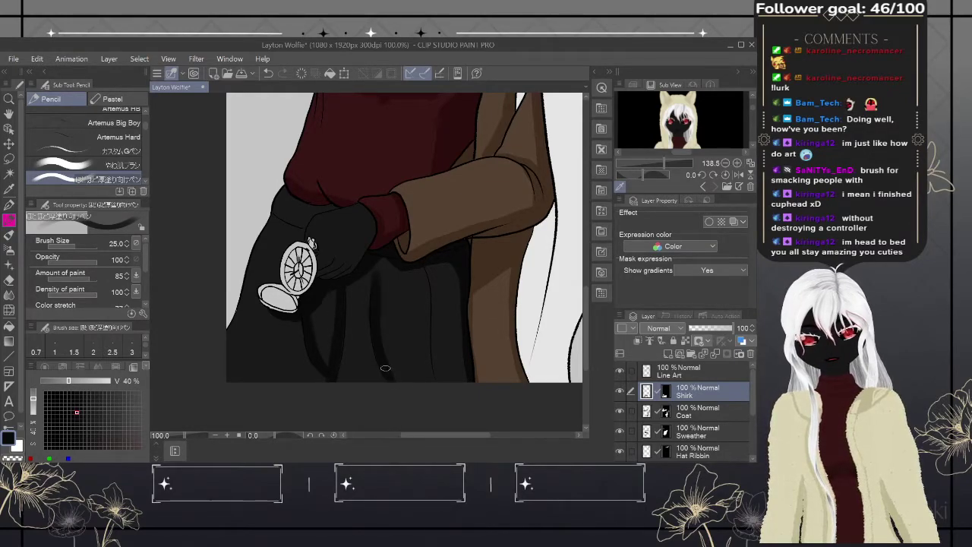
left_click_drag(429, 266, 447, 396)
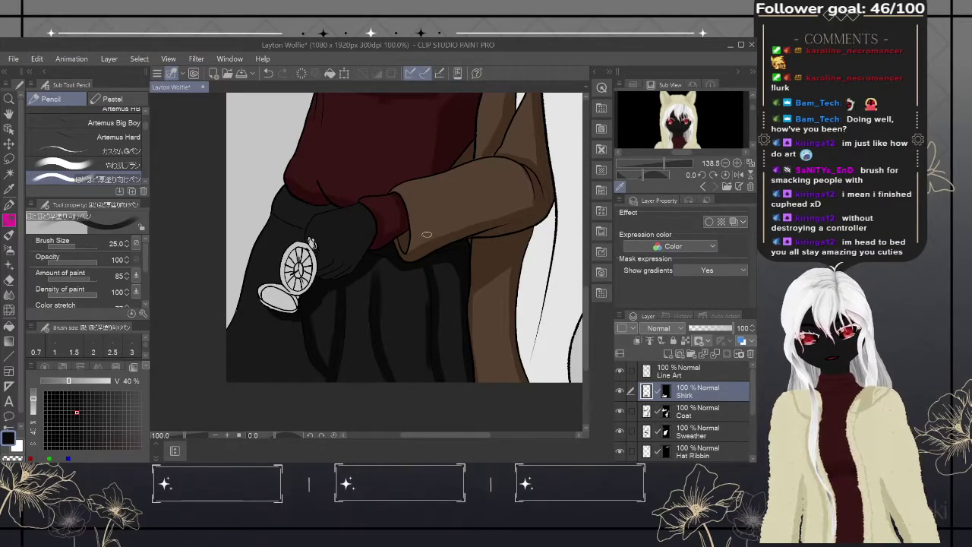
- Set the Pencil brush size to 20
key("bracketleft")
key("bracketleft")
key("bracketleft")
key("bracketleft")
key("bracketleft")
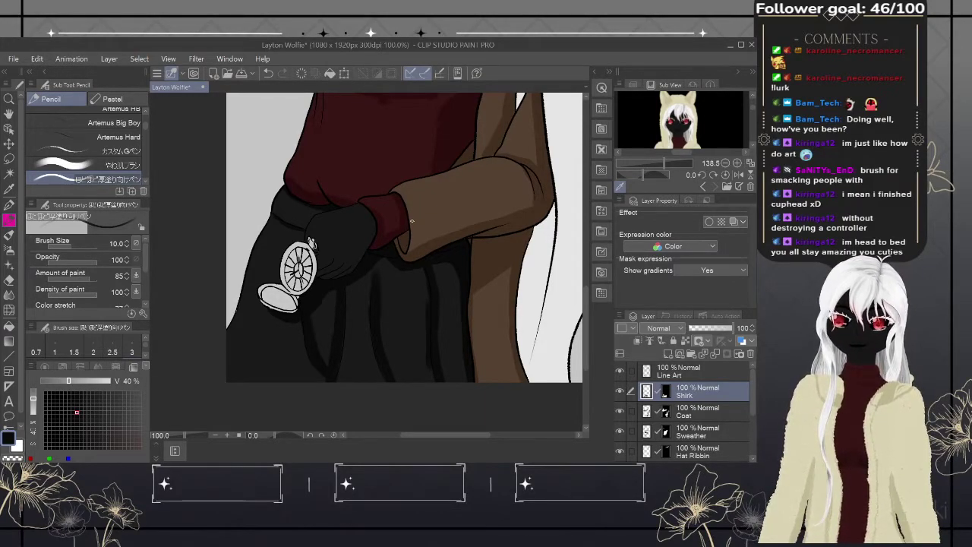
key("bracketright")
key("bracketright")
key("bracketright")
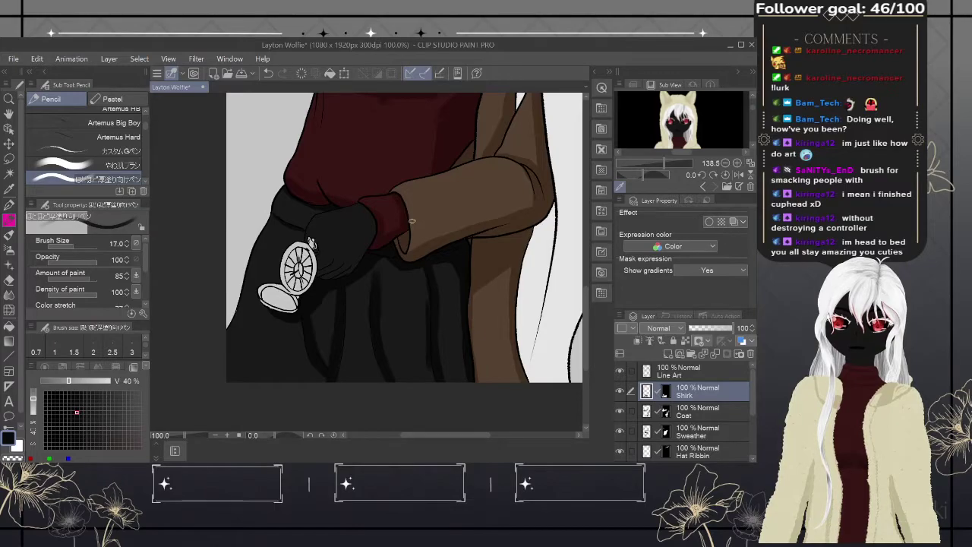
key("bracketright")
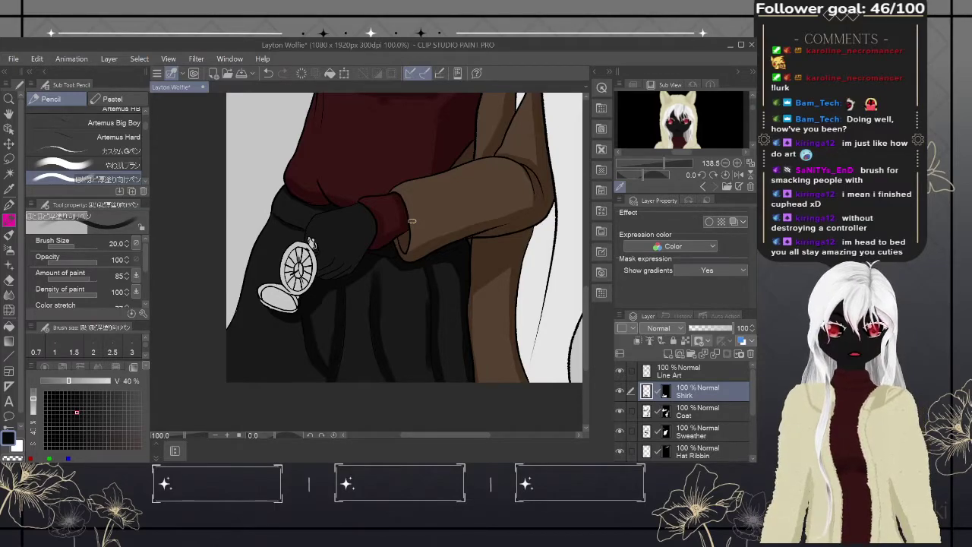
- Add a new layer above Shirk and select the white hair on both sides of the face with Auto select
mouse_move(411, 220)
left_mouse_down()
mouse_move(467, 228)
mouse_move(402, 358)
mouse_move(486, 210)
mouse_move(408, 336)
mouse_move(399, 395)
mouse_move(360, 373)
mouse_move(396, 290)
mouse_move(442, 218)
mouse_move(365, 402)
mouse_move(419, 282)
mouse_move(447, 396)
mouse_move(437, 395)
mouse_move(498, 322)
left_mouse_up()
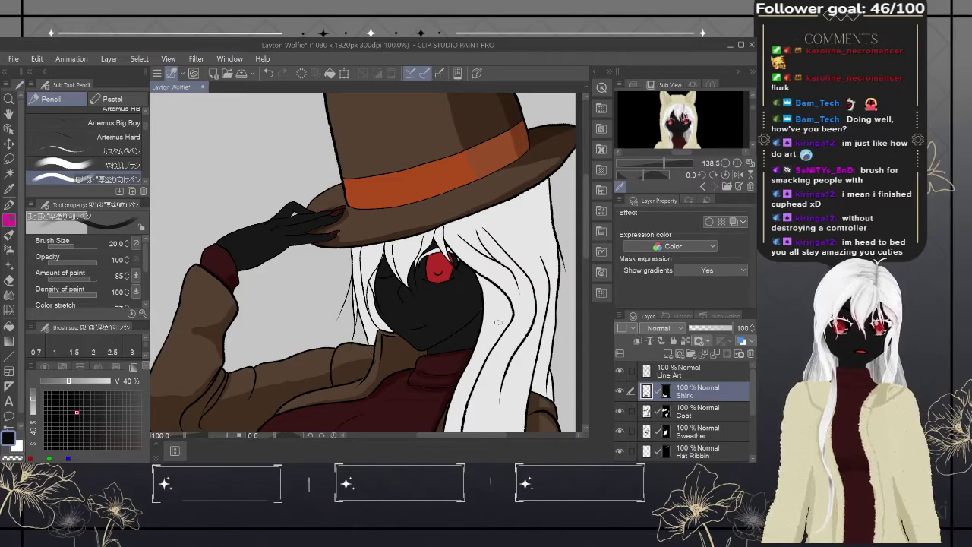
left_click(667, 354)
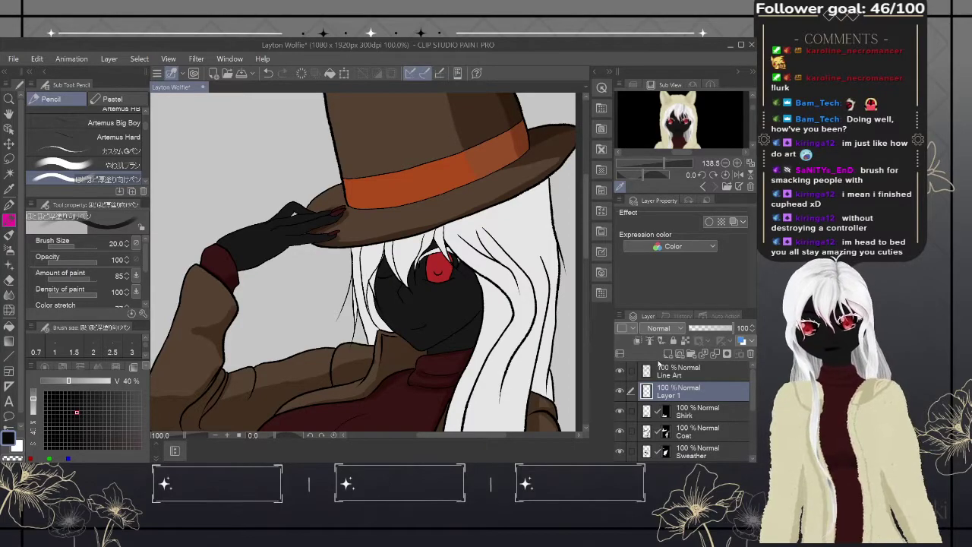
left_click(9, 175)
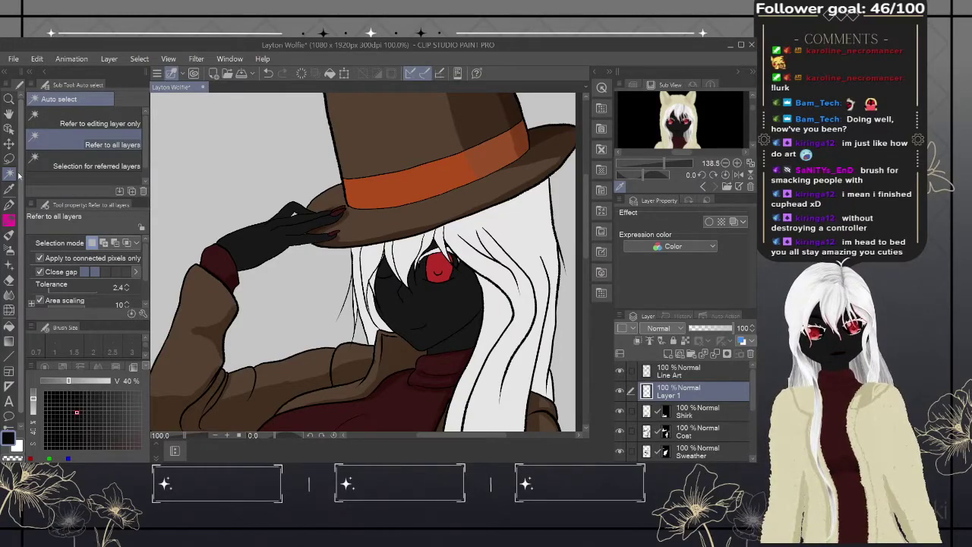
left_click(522, 218)
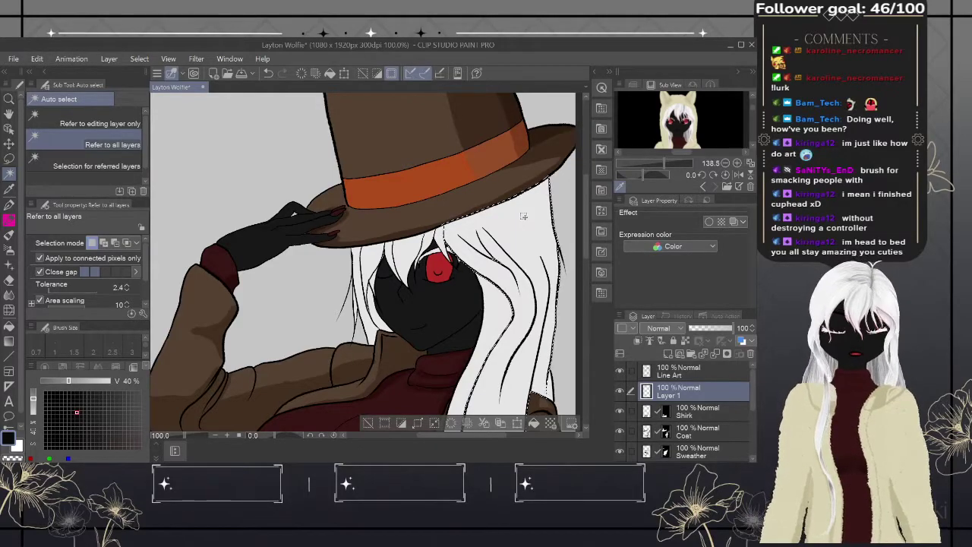
left_click(361, 260, "shift")
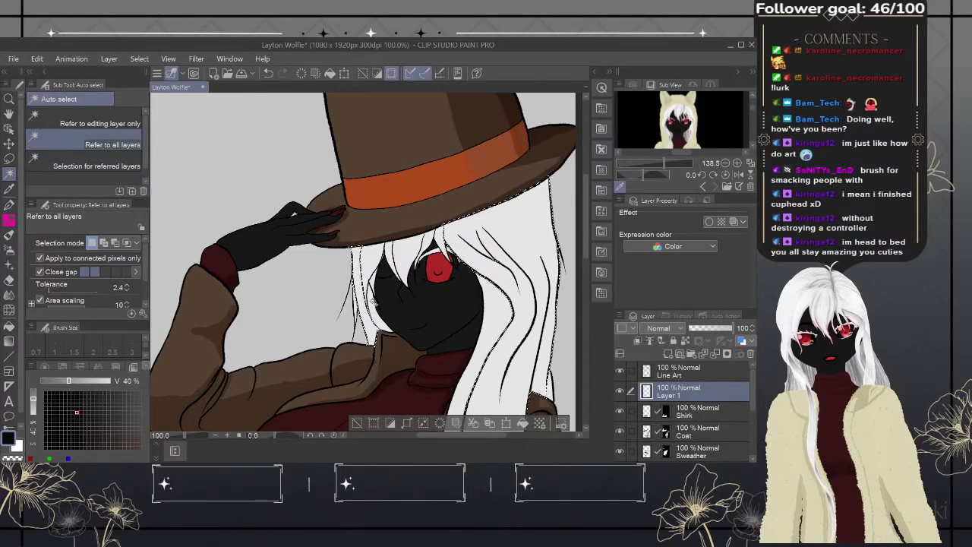
left_click(373, 302, "shift")
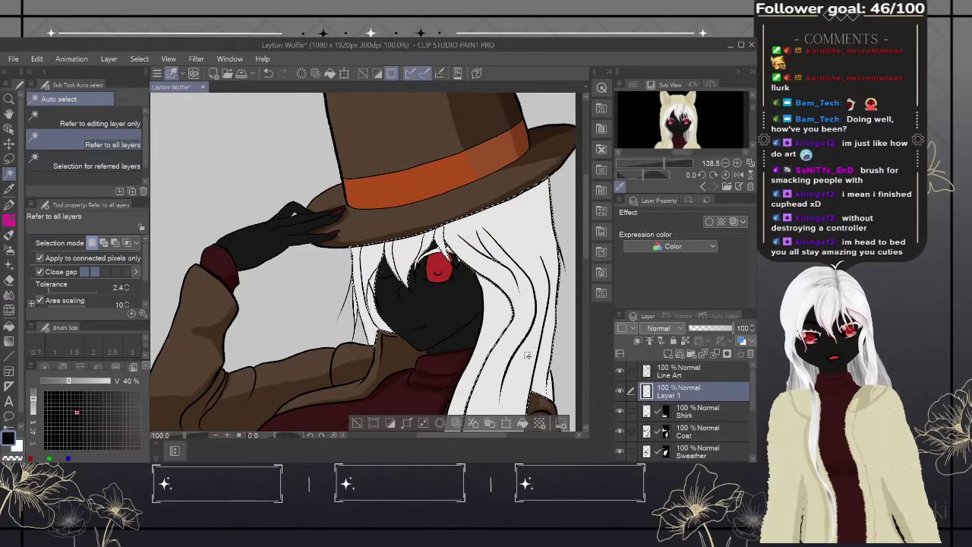
- Check the hair selection along its length and refine it around the thin strands beside the face with the Lasso
left_click_drag(535, 349, 512, 254)
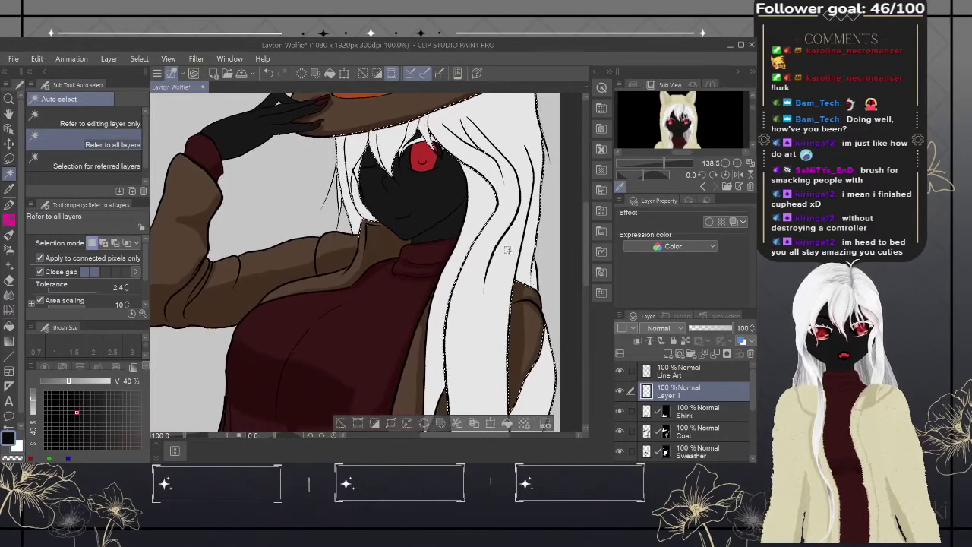
left_click_drag(484, 345, 495, 143)
left_click_drag(494, 295, 463, 372)
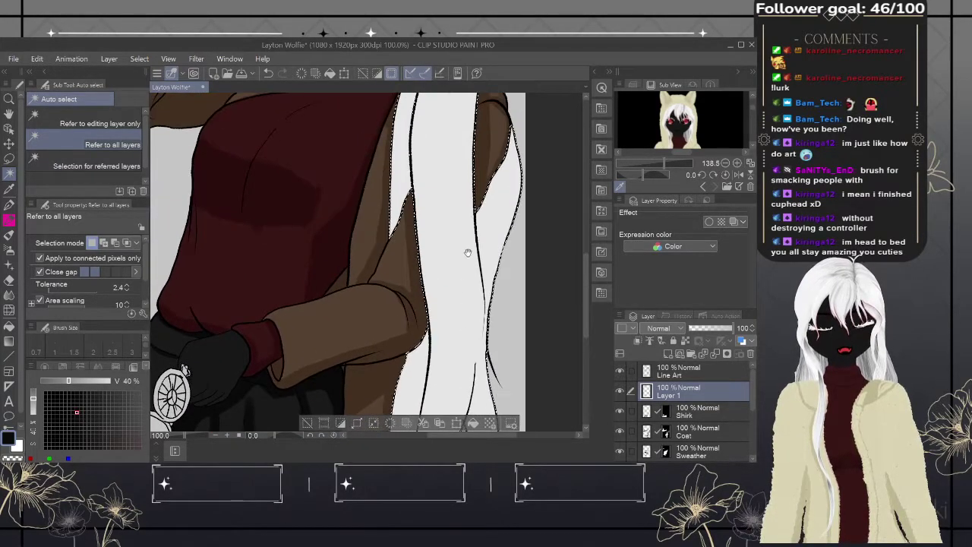
left_click_drag(465, 175, 452, 294)
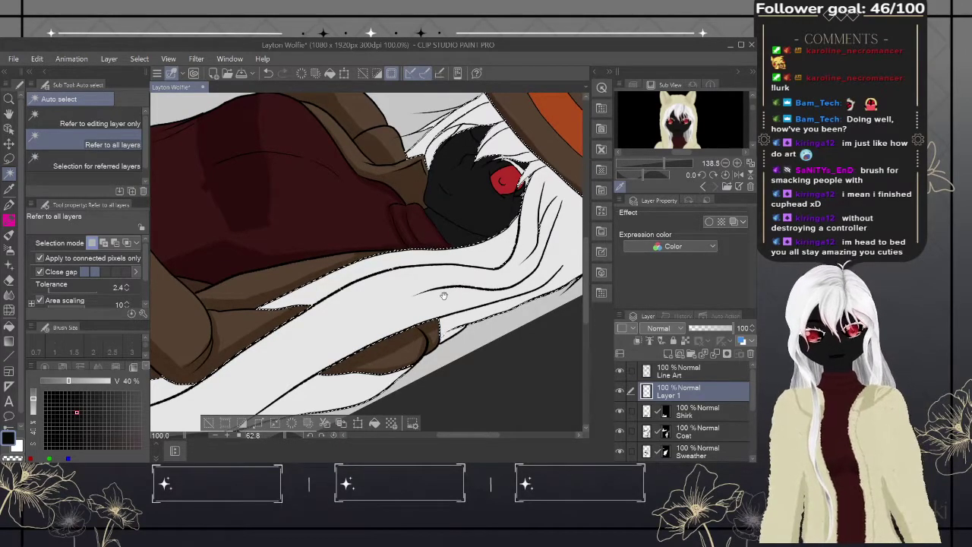
left_click(334, 436)
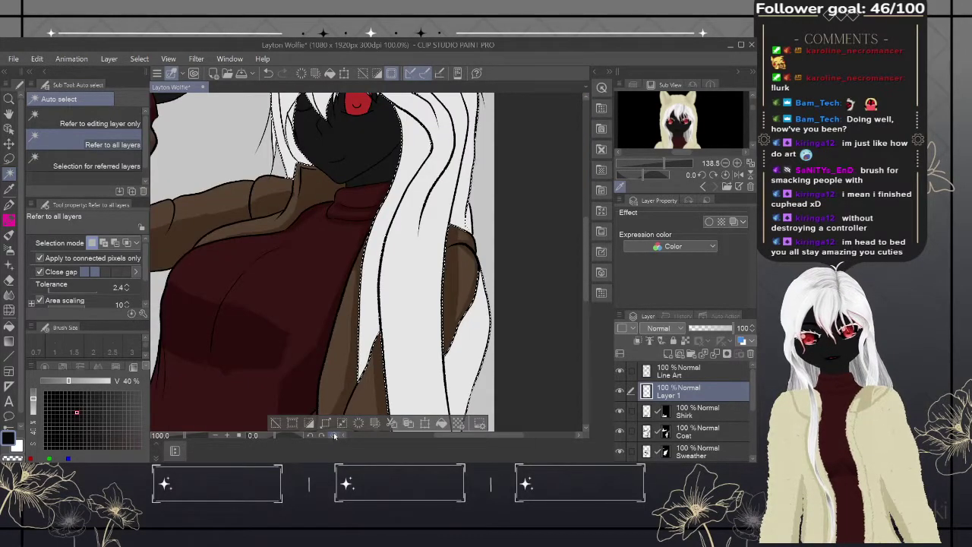
left_click_drag(440, 206, 432, 313)
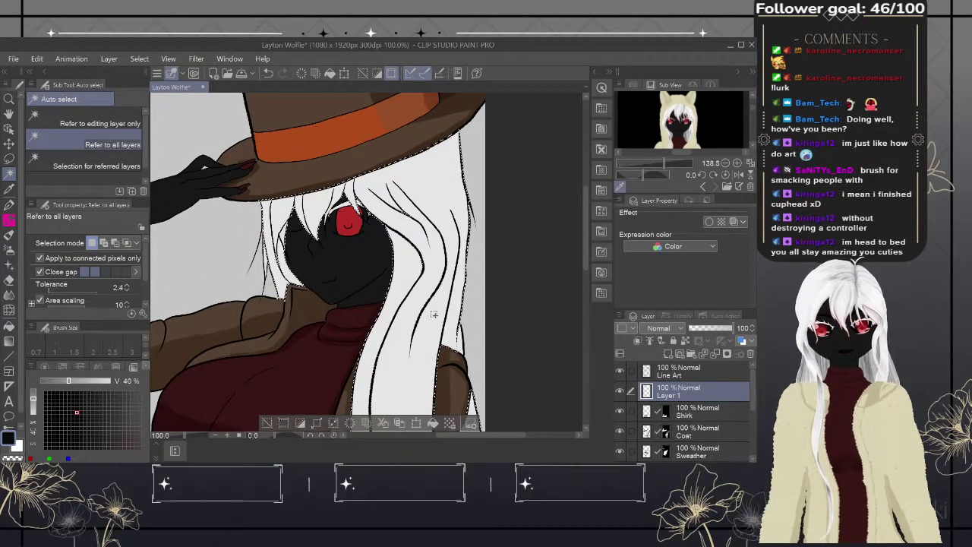
left_click(10, 158)
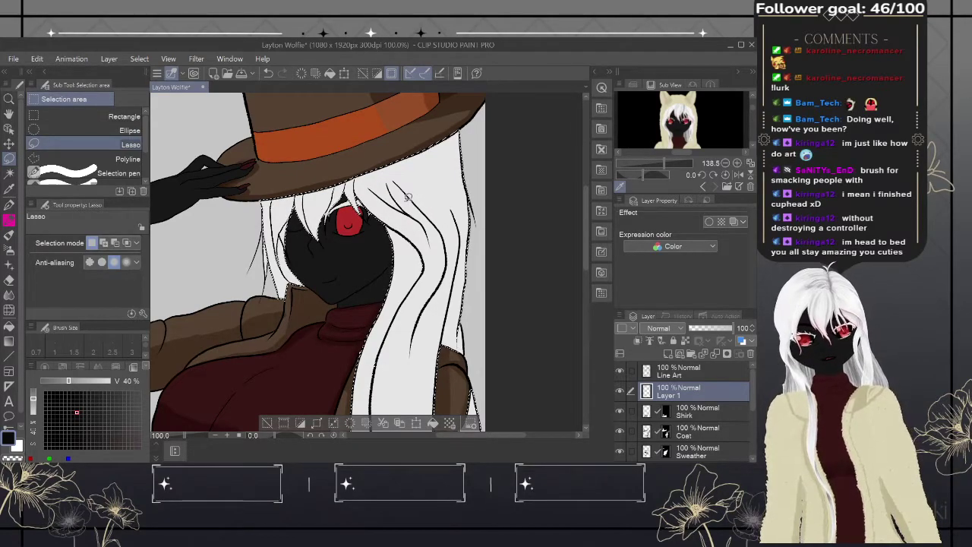
left_click_drag(280, 213, 270, 206)
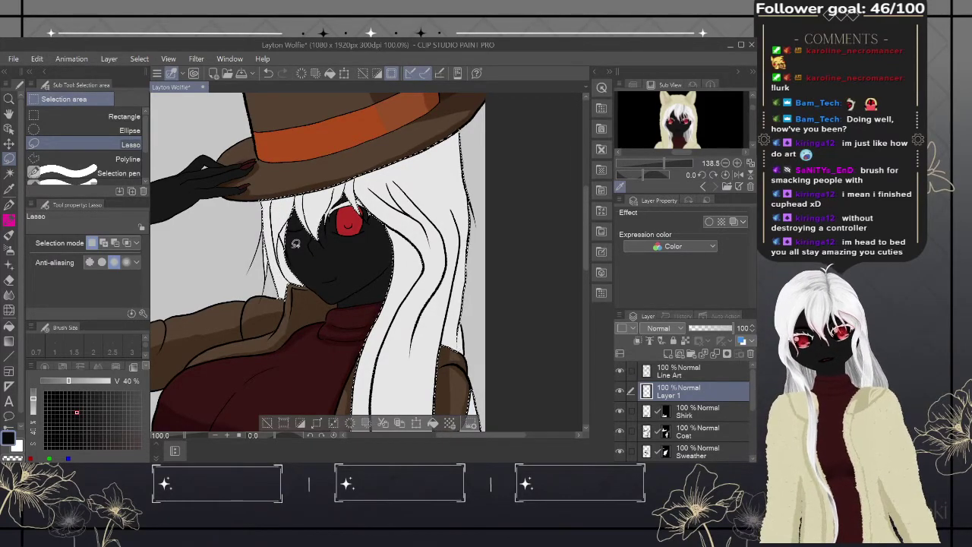
left_click(9, 173)
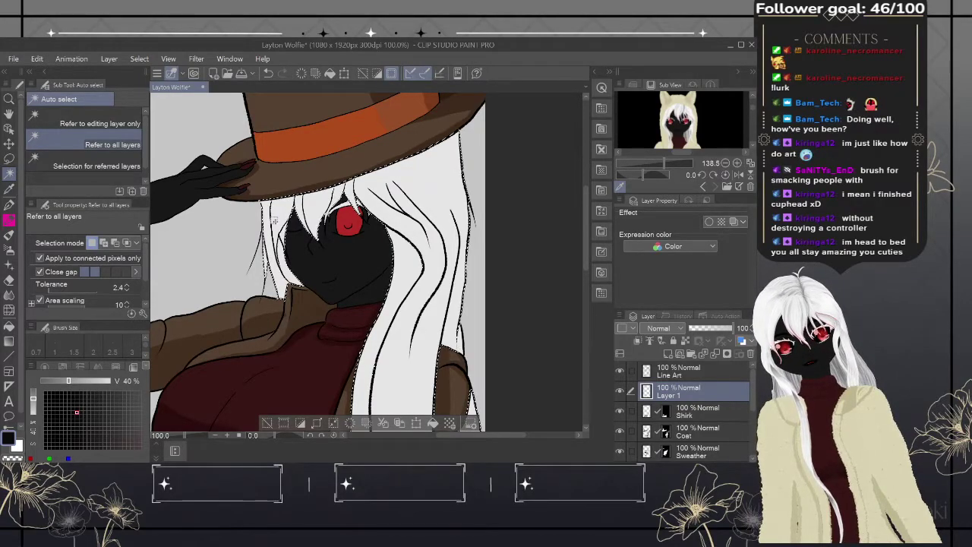
left_click(10, 157)
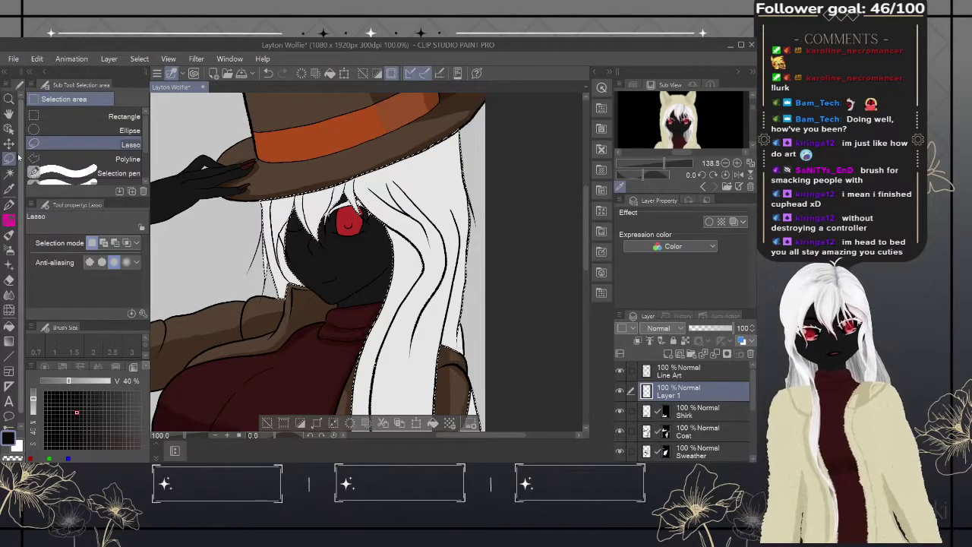
- Check the hair selection down to the strand ends and turn it into a mask on Layer 1
mouse_move(460, 364)
left_mouse_down()
mouse_move(468, 146)
mouse_move(449, 212)
left_mouse_up()
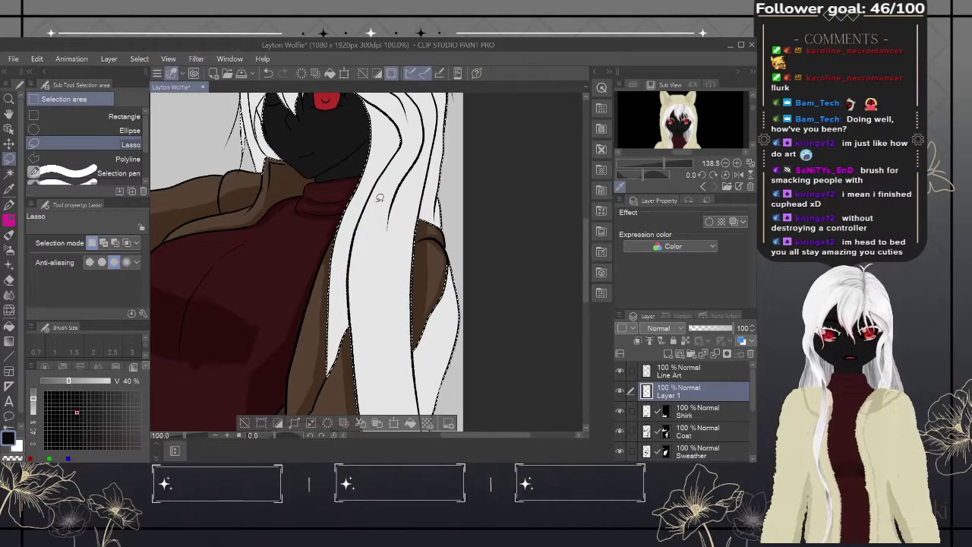
scroll(462, 186, "down", 5)
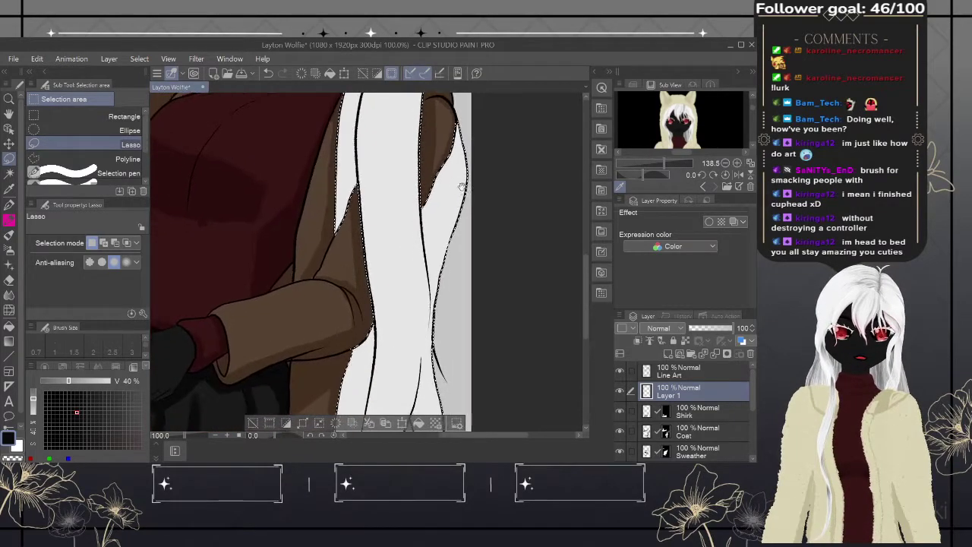
left_click_drag(462, 186, 468, 101)
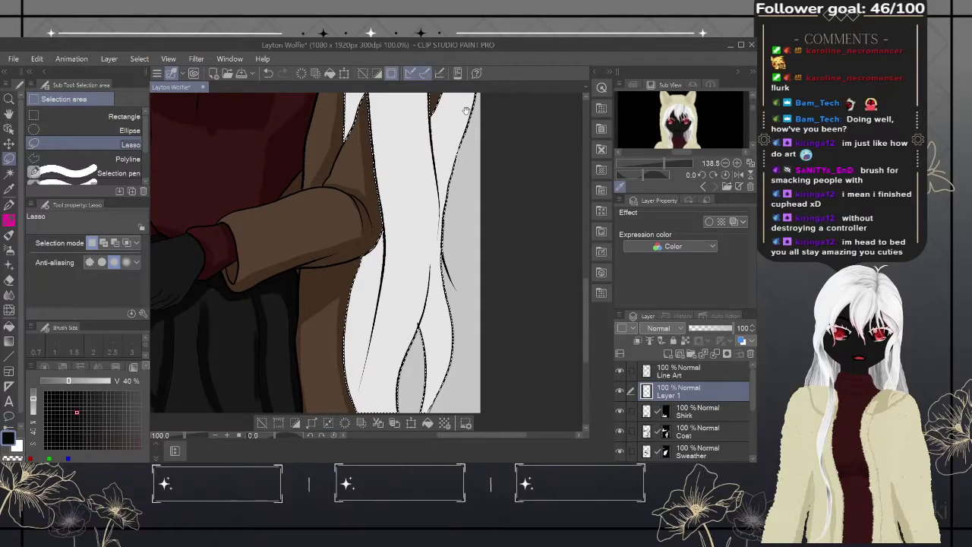
scroll(467, 111, "down", 3)
left_click_drag(463, 228, 461, 381)
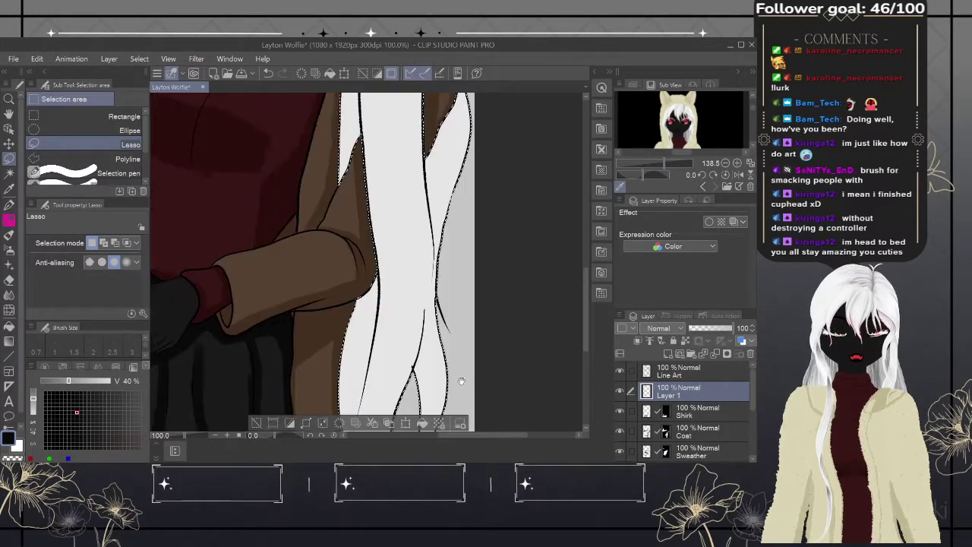
left_click_drag(473, 197, 497, 365)
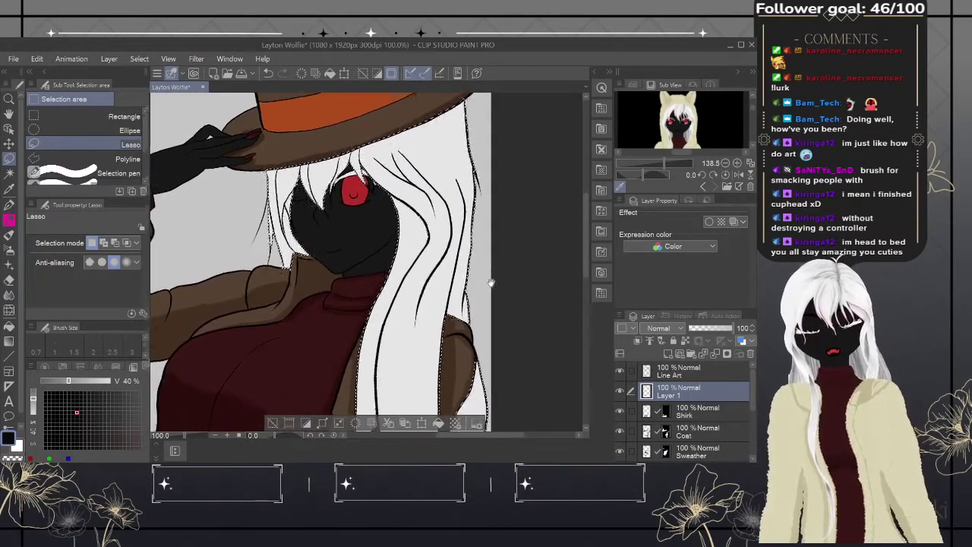
left_click_drag(491, 283, 475, 270)
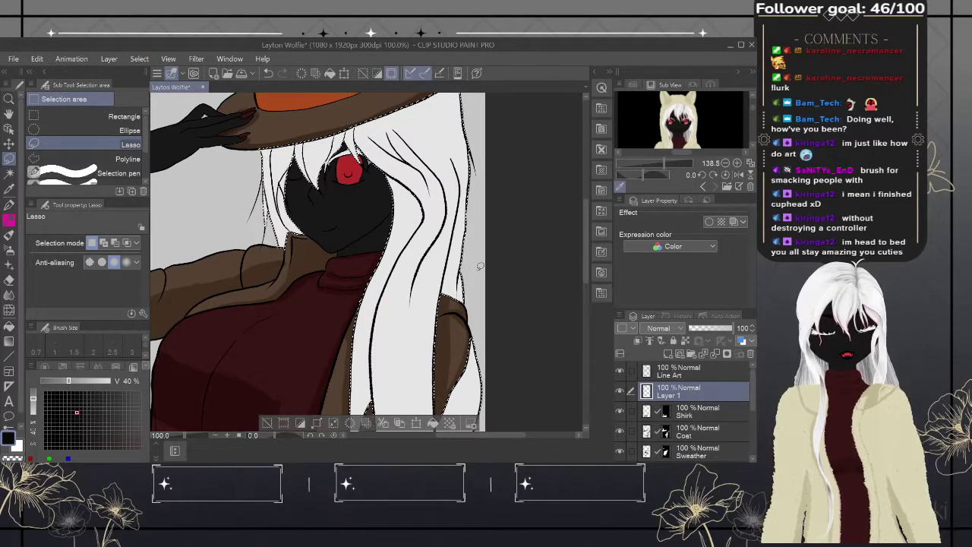
left_click(738, 354)
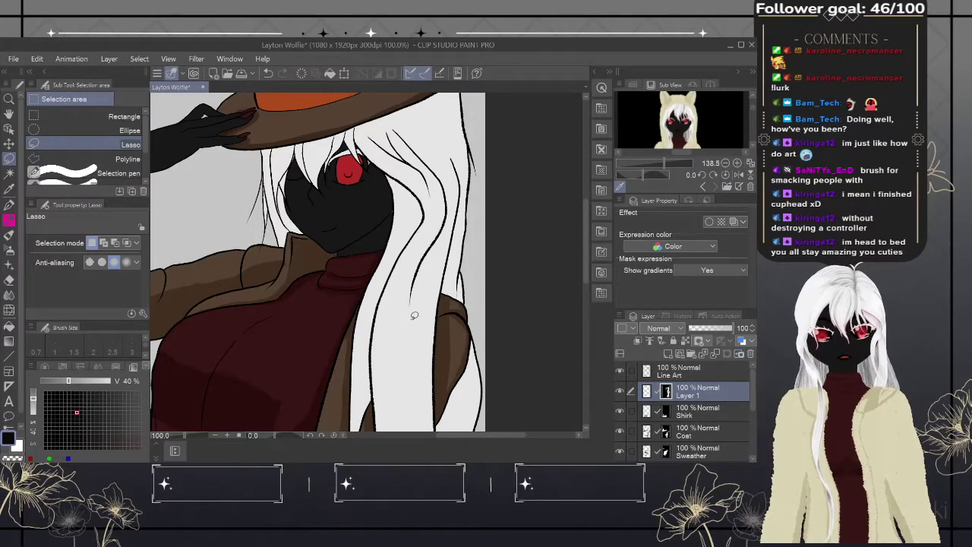
- Sample the off-white hair color with the Pencil and lower the color palette's V range to 13%
key("p")
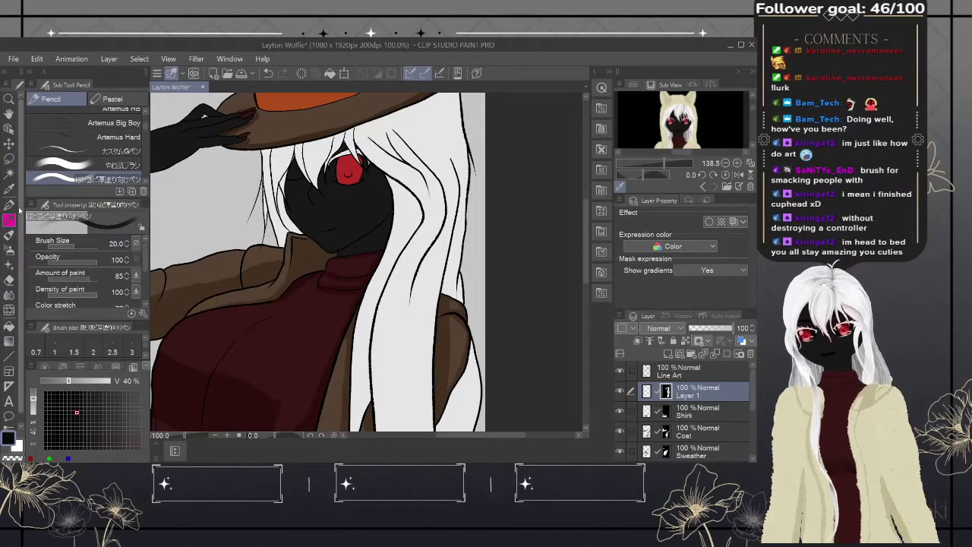
left_click(423, 296, "alt")
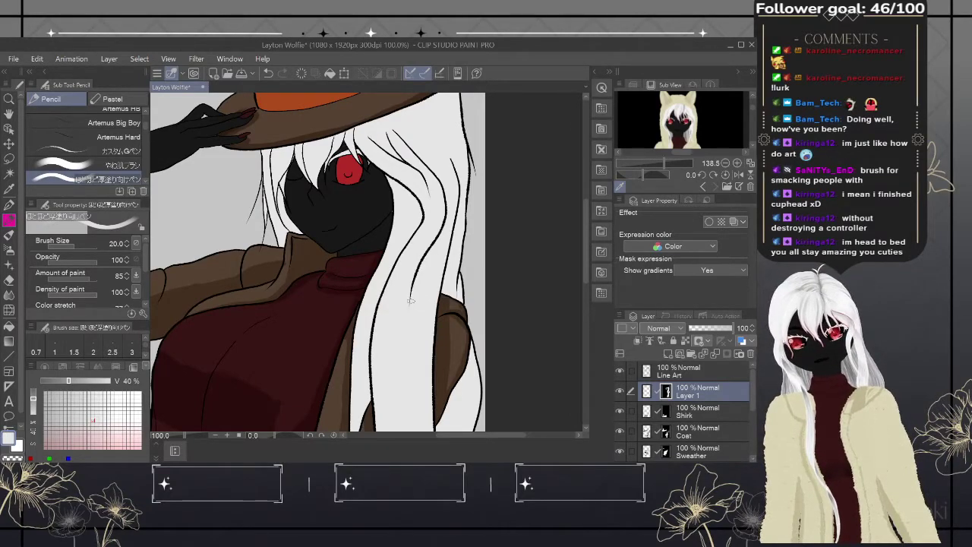
left_click_drag(90, 410, 89, 409)
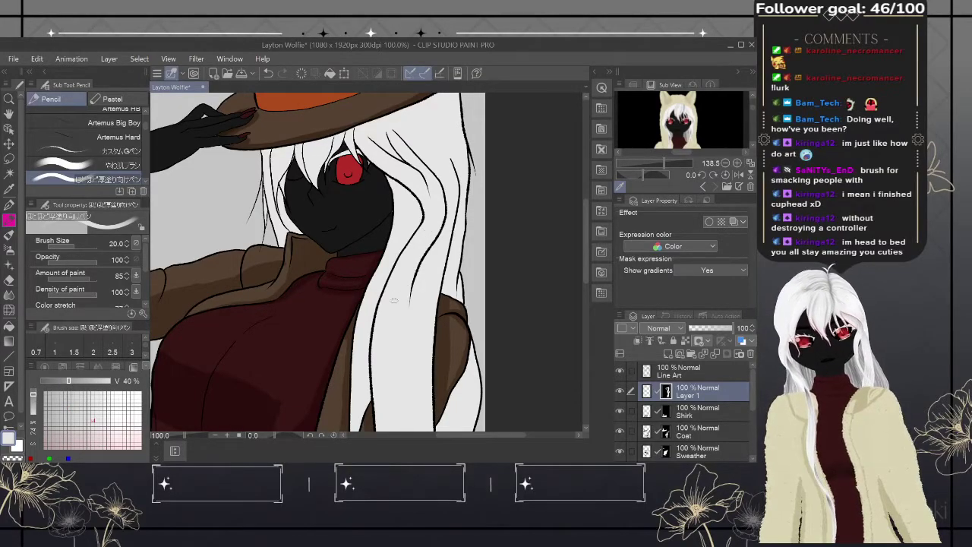
left_click_drag(68, 381, 58, 381)
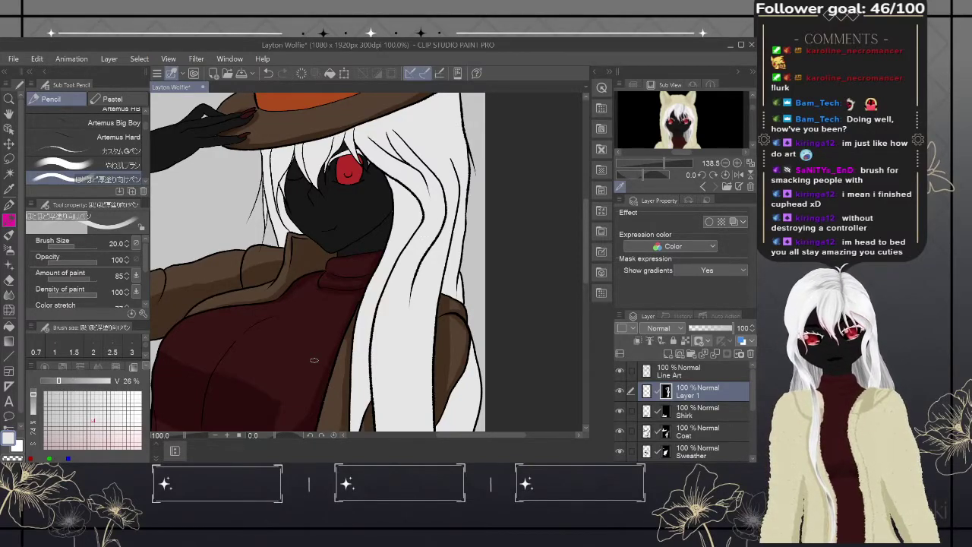
left_click_drag(58, 381, 50, 381)
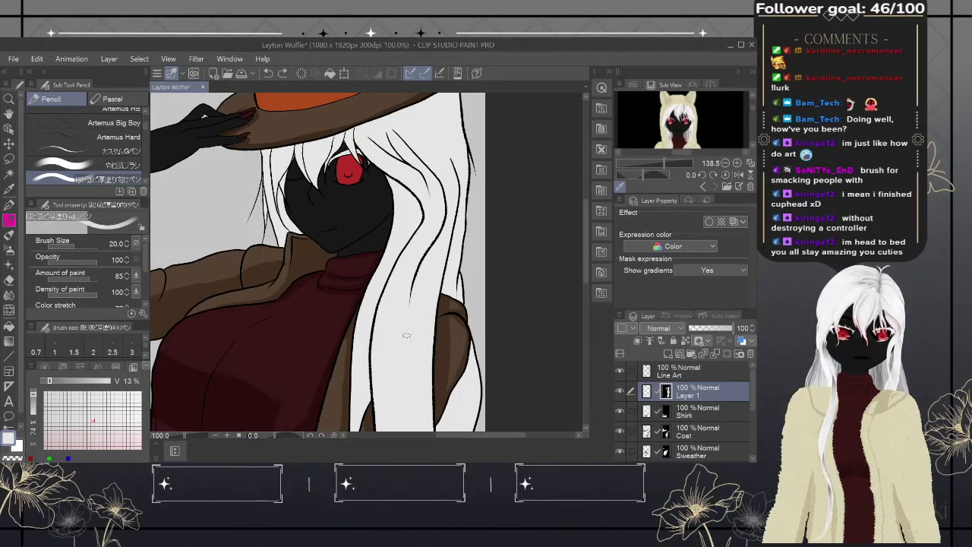
- Undo and redo the hair mask on Layer 1, and make the layer's image active instead of its mask
key("ctrl+shift+m")
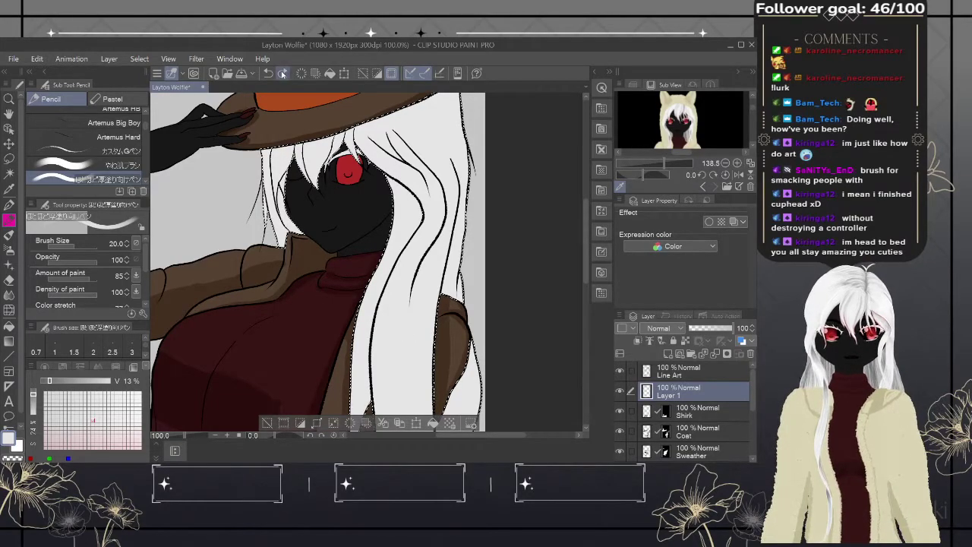
left_click(283, 73)
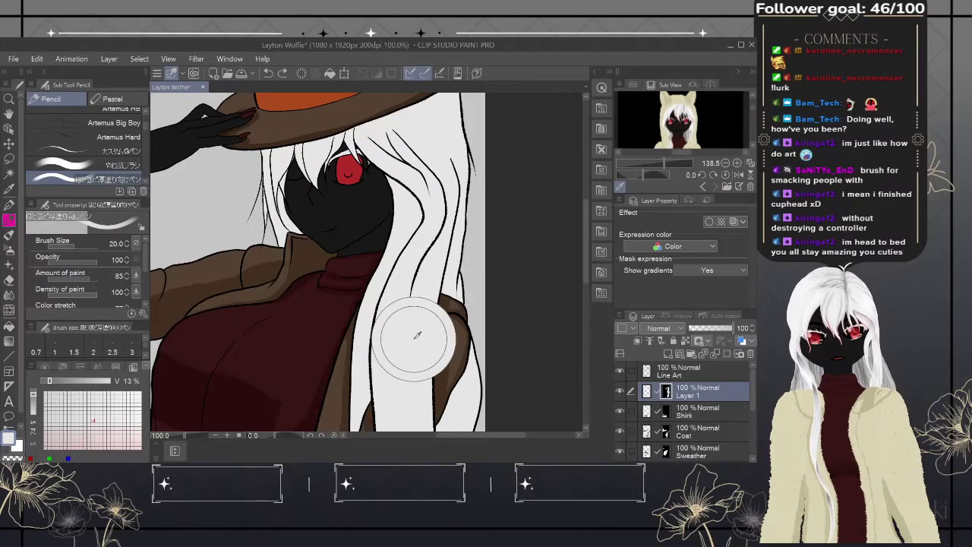
left_click(648, 391)
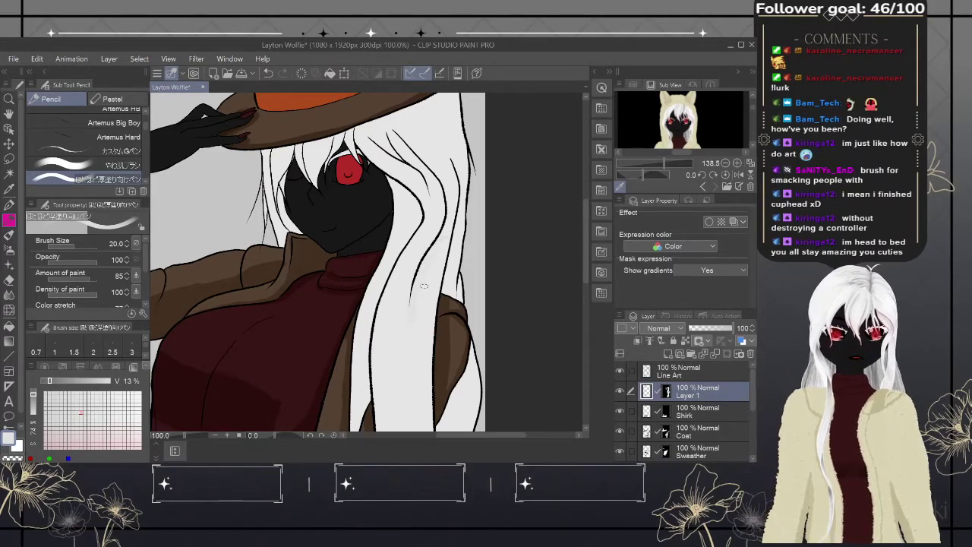
- Try light gray shadow strokes on the long strand beside the coat and undo them
key("ctrl+z")
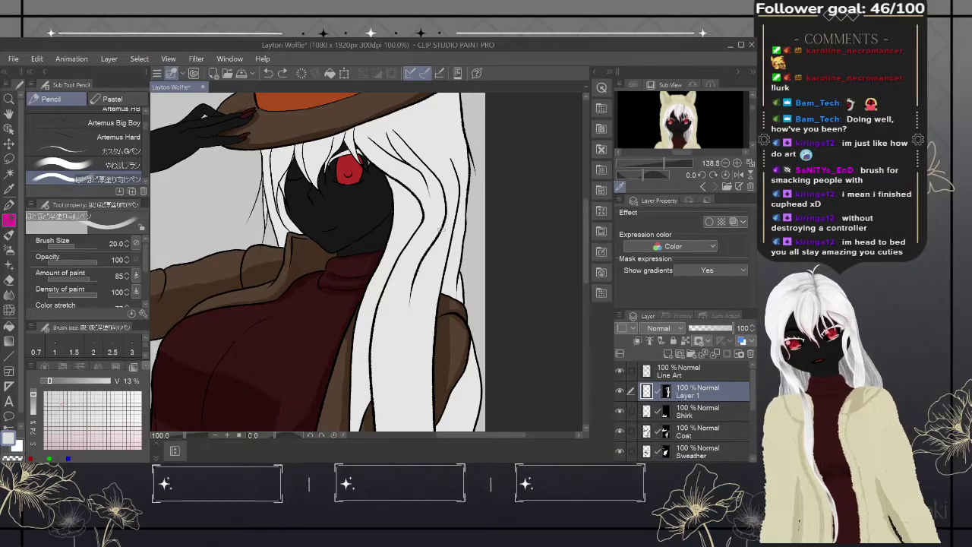
left_click_drag(432, 254, 415, 294)
left_click_drag(407, 336, 411, 309)
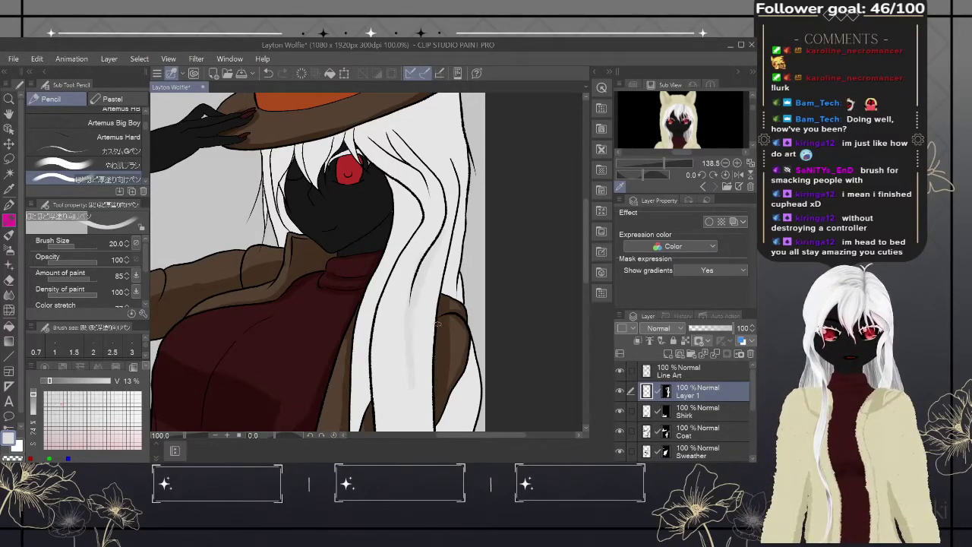
key("ctrl+z")
key("ctrl+z")
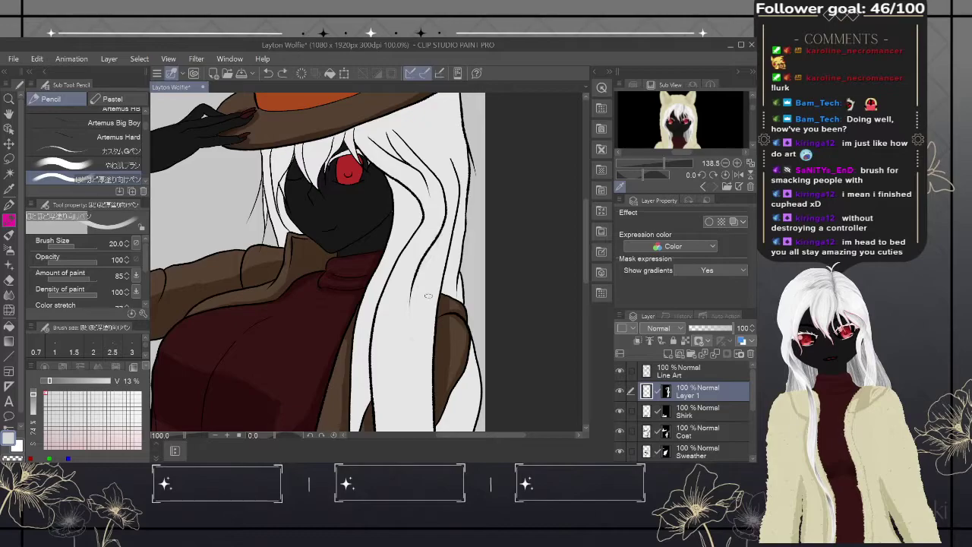
- Set the palette's V range to 8%, pick a light gray shadow color, test it on the long strand and undo the test
left_click_drag(49, 380, 45, 380)
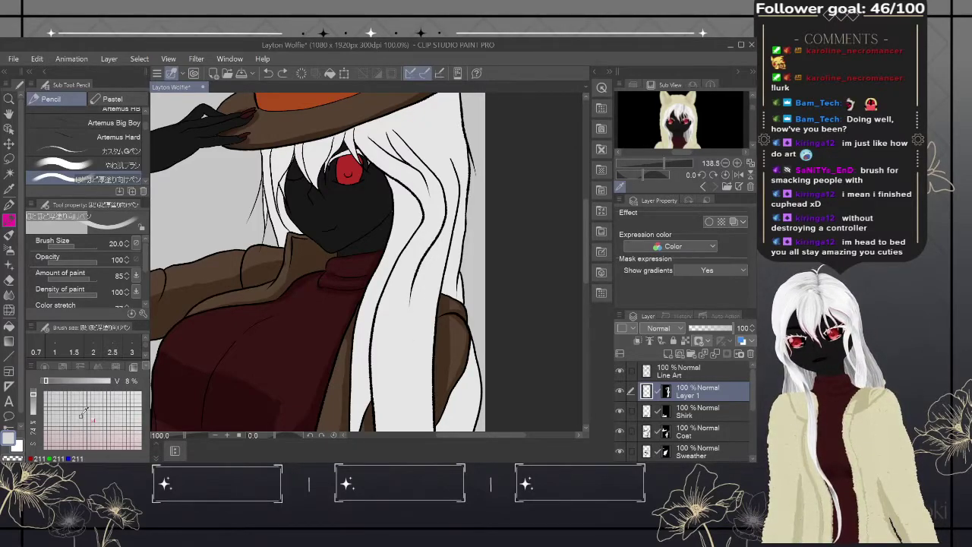
left_click_drag(445, 228, 409, 304)
key("ctrl+z")
key("ctrl+z")
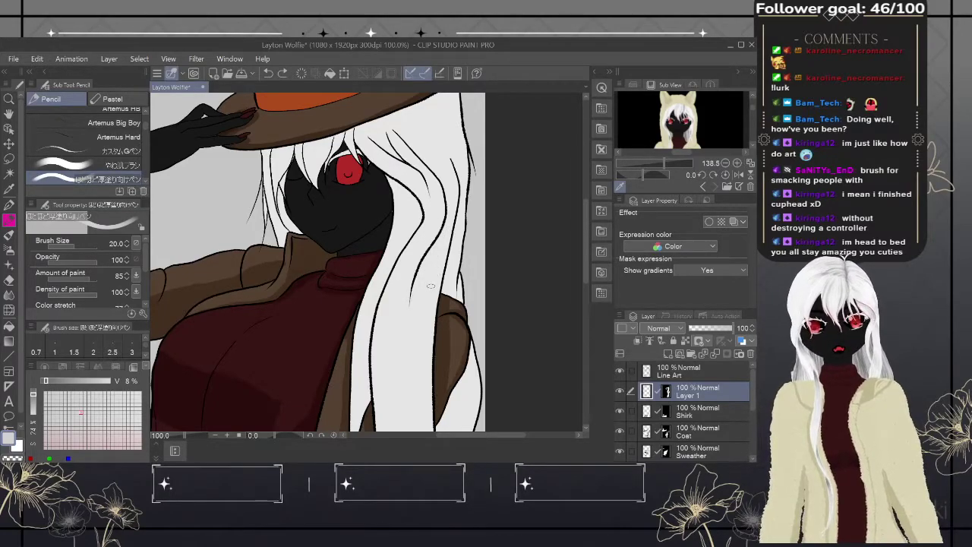
- Paint light gray shadows on the hair beneath the hat brim and down the long strands beside the face
scroll(431, 283, "up", 3)
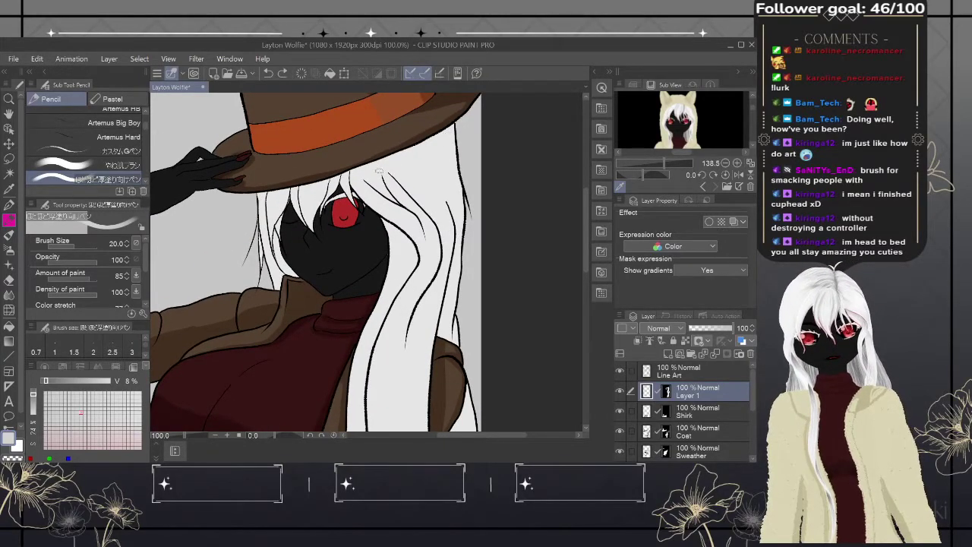
mouse_move(361, 164)
left_mouse_down()
mouse_move(466, 162)
mouse_move(377, 158)
mouse_move(457, 135)
left_mouse_up()
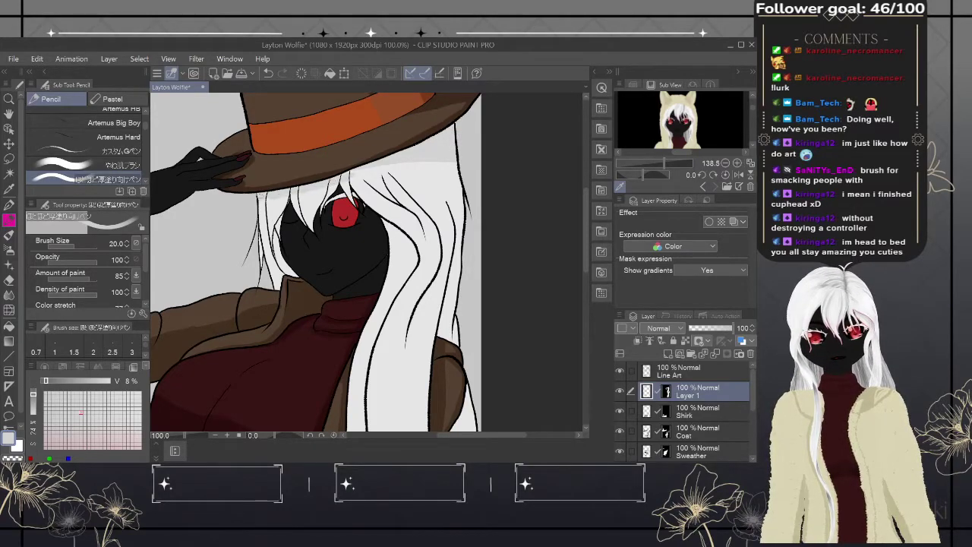
mouse_move(349, 179)
left_mouse_down()
mouse_move(374, 170)
mouse_move(357, 173)
left_mouse_up()
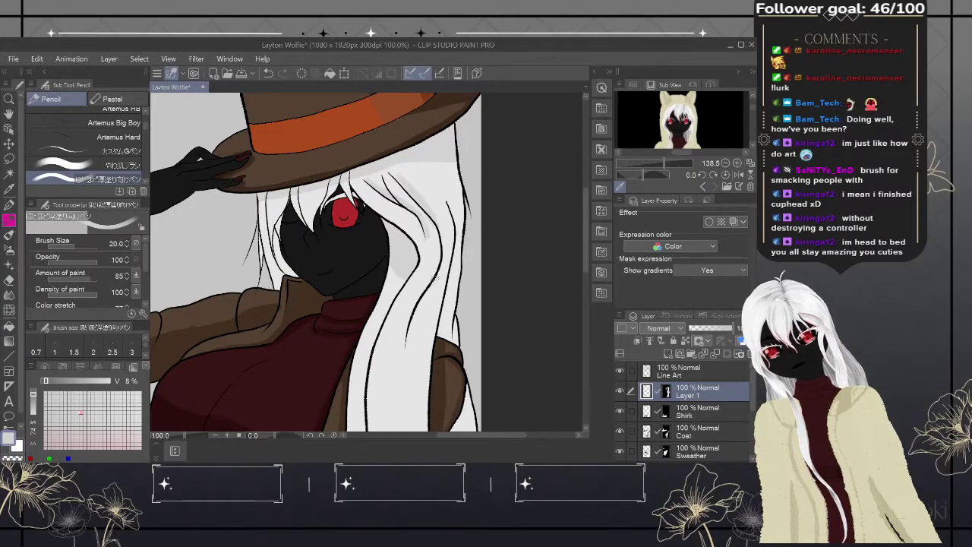
mouse_move(432, 284)
left_mouse_down()
mouse_move(410, 346)
mouse_move(411, 401)
left_mouse_up()
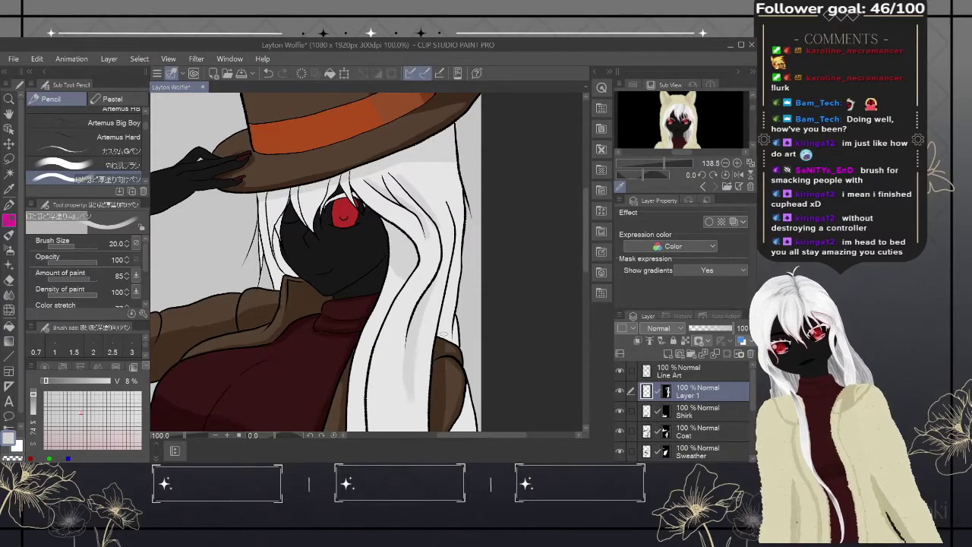
mouse_move(442, 340)
left_mouse_down()
mouse_move(450, 301)
mouse_move(447, 335)
mouse_move(458, 230)
left_mouse_up()
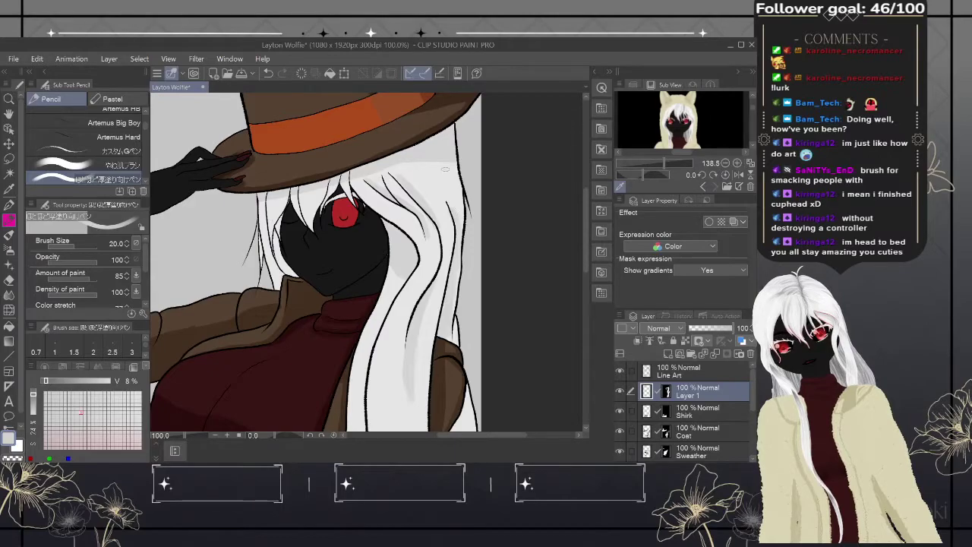
mouse_move(439, 162)
left_mouse_down()
mouse_move(452, 205)
mouse_move(430, 163)
mouse_move(462, 219)
mouse_move(450, 161)
mouse_move(458, 203)
left_mouse_up()
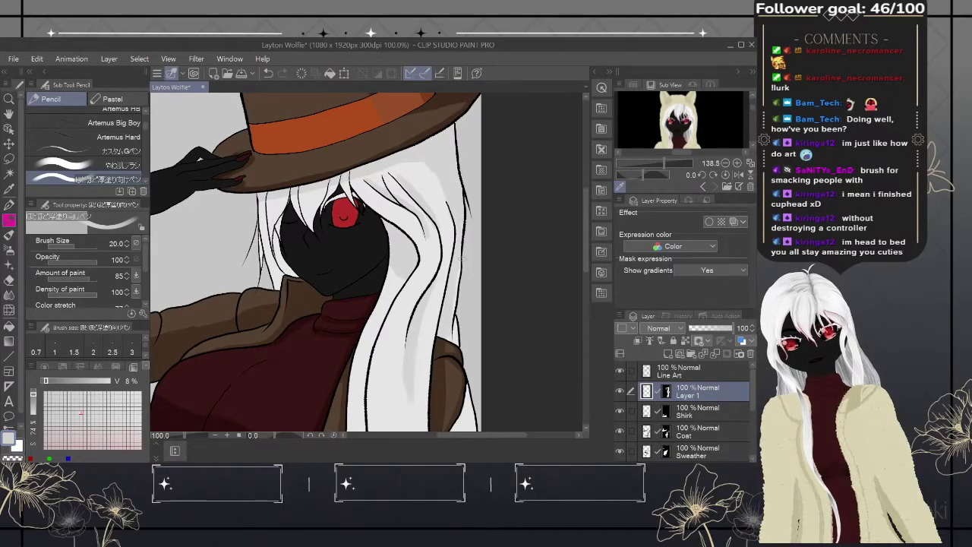
- Paint light gray shadows on the outer hair strands behind the coat sleeve and on the strand falling beside the sweater
left_click_drag(459, 259, 455, 343)
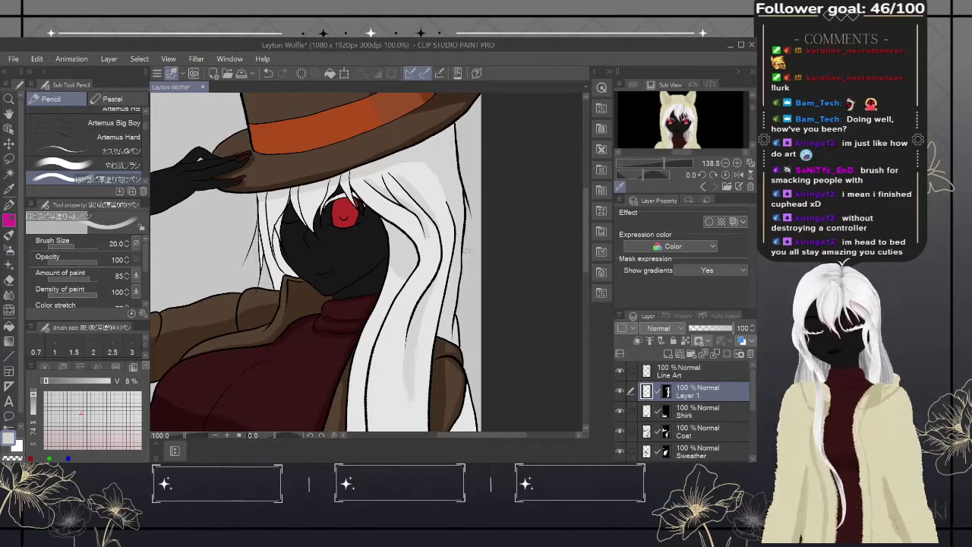
scroll(467, 251, "down", 5)
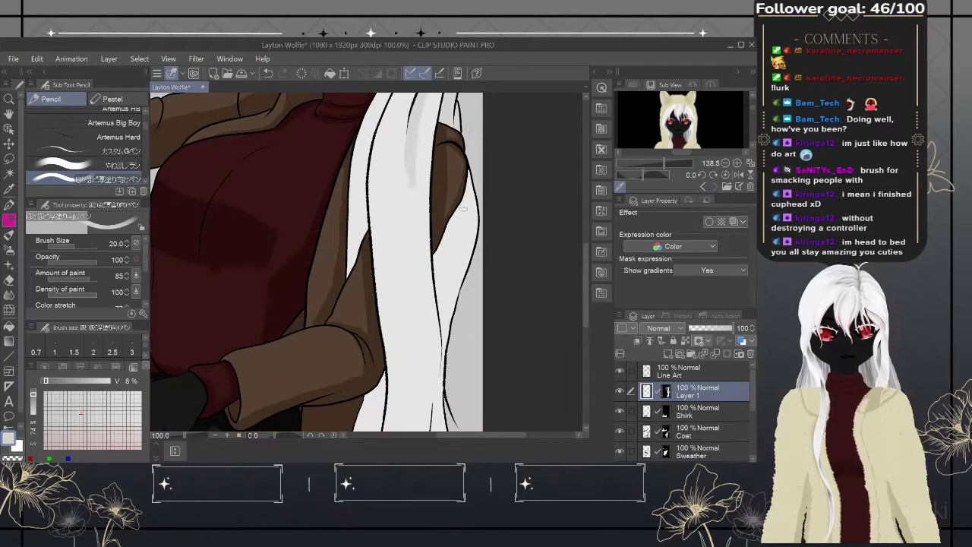
mouse_move(468, 204)
left_mouse_down()
mouse_move(471, 226)
mouse_move(465, 196)
mouse_move(474, 268)
mouse_move(462, 198)
mouse_move(465, 258)
mouse_move(468, 224)
mouse_move(458, 242)
mouse_move(448, 218)
mouse_move(456, 334)
mouse_move(436, 228)
mouse_move(445, 335)
mouse_move(435, 241)
mouse_move(444, 275)
mouse_move(445, 215)
left_mouse_up()
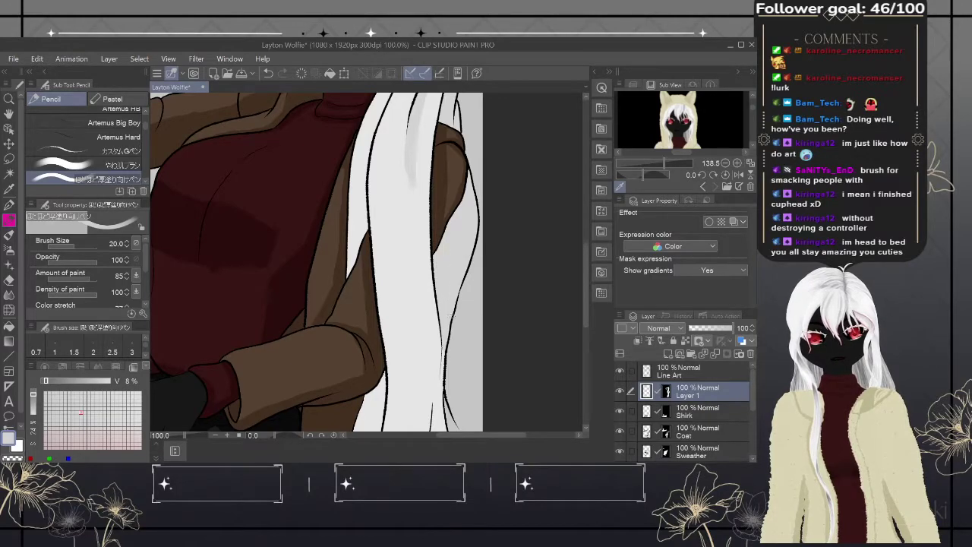
mouse_move(446, 341)
left_mouse_down()
mouse_move(446, 376)
mouse_move(446, 340)
left_mouse_up()
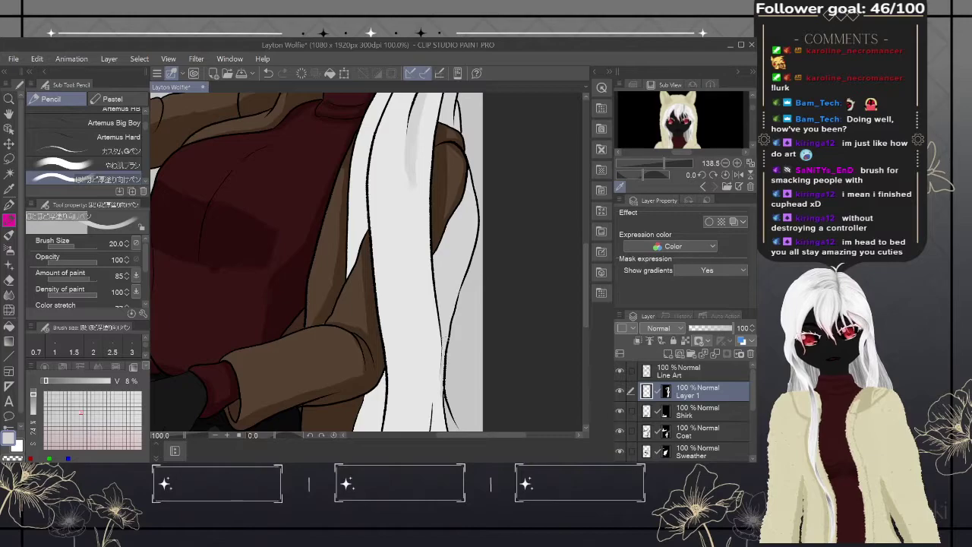
scroll(443, 232, "up", 5)
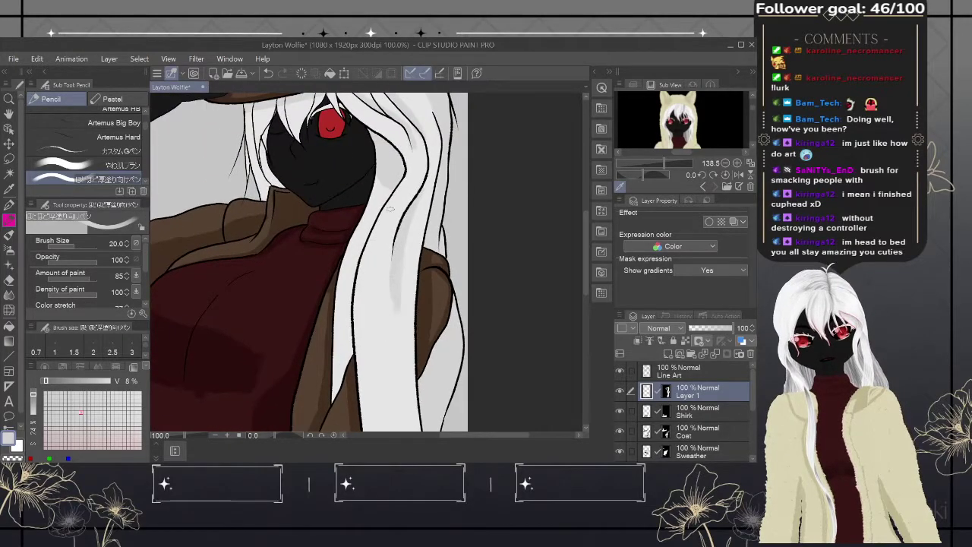
mouse_move(391, 183)
left_mouse_down()
mouse_move(351, 285)
mouse_move(349, 360)
mouse_move(335, 400)
left_mouse_up()
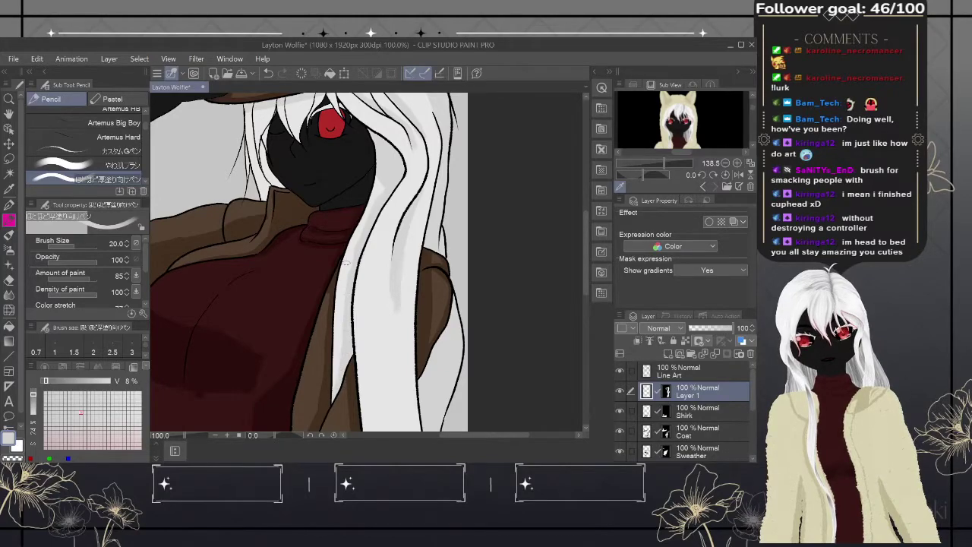
- Shade the lower hair with light gray below the bent coat sleeve and along the split strand ends
left_click_drag(409, 365, 386, 108)
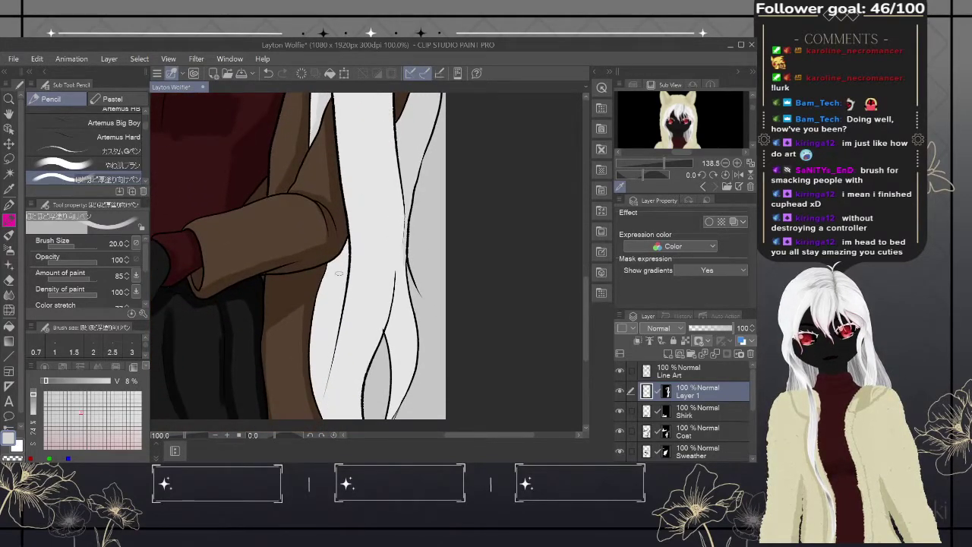
mouse_move(328, 277)
left_mouse_down()
mouse_move(342, 258)
mouse_move(321, 307)
left_mouse_up()
left_click_drag(334, 274, 312, 378)
mouse_move(334, 322)
left_mouse_down()
mouse_move(316, 404)
mouse_move(321, 368)
left_mouse_up()
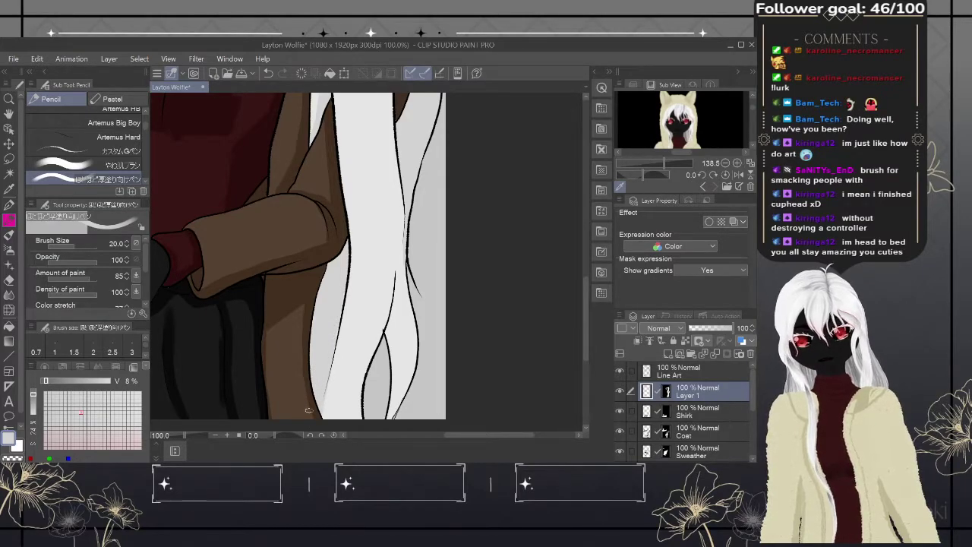
mouse_move(393, 328)
left_mouse_down()
mouse_move(396, 282)
mouse_move(386, 421)
left_mouse_up()
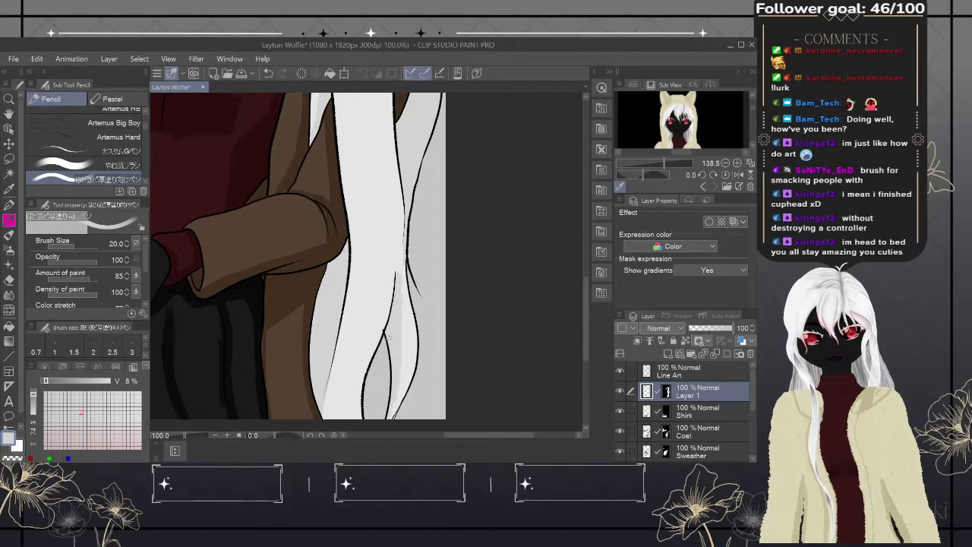
- Paint a light gray shadow on the thin hair strands beneath the raised hand, beside the face
scroll(391, 342, "up", 5)
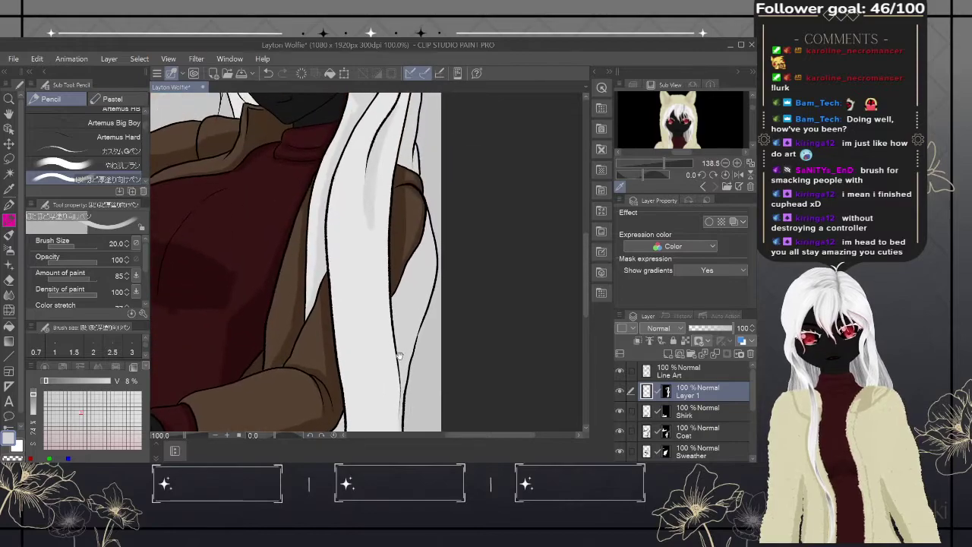
scroll(398, 356, "up", 8)
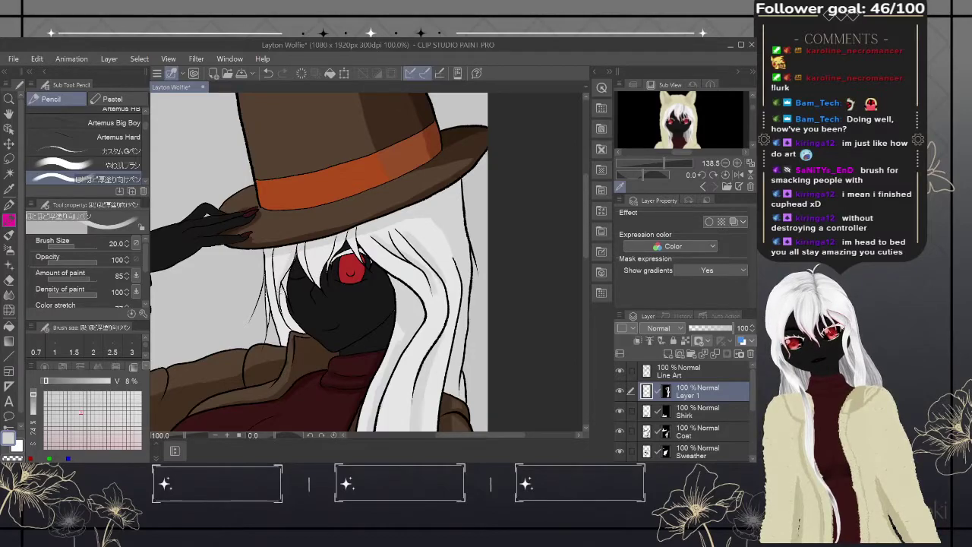
left_click_drag(281, 292, 302, 342)
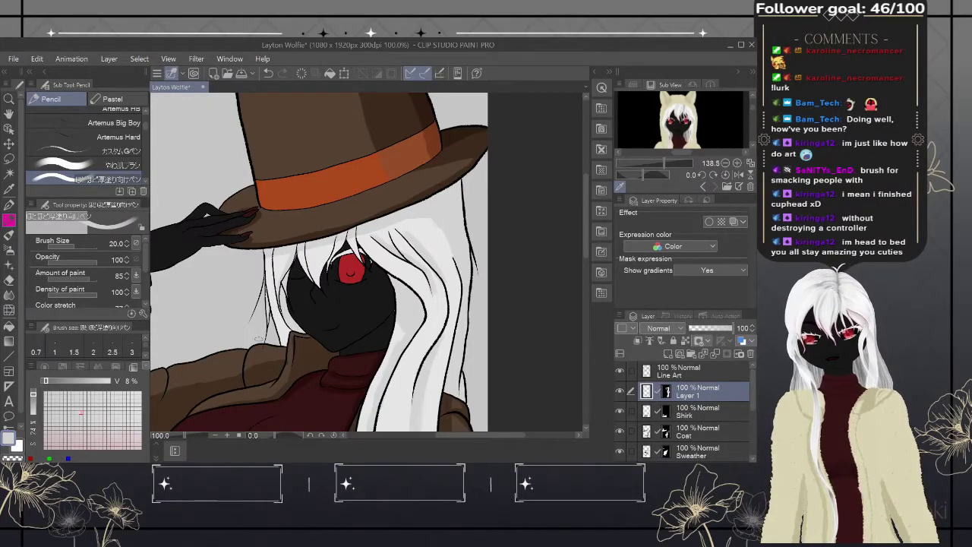
- Set the color palette's V range to 55% and switch to the color wheel
left_click_drag(33, 395, 154, 380)
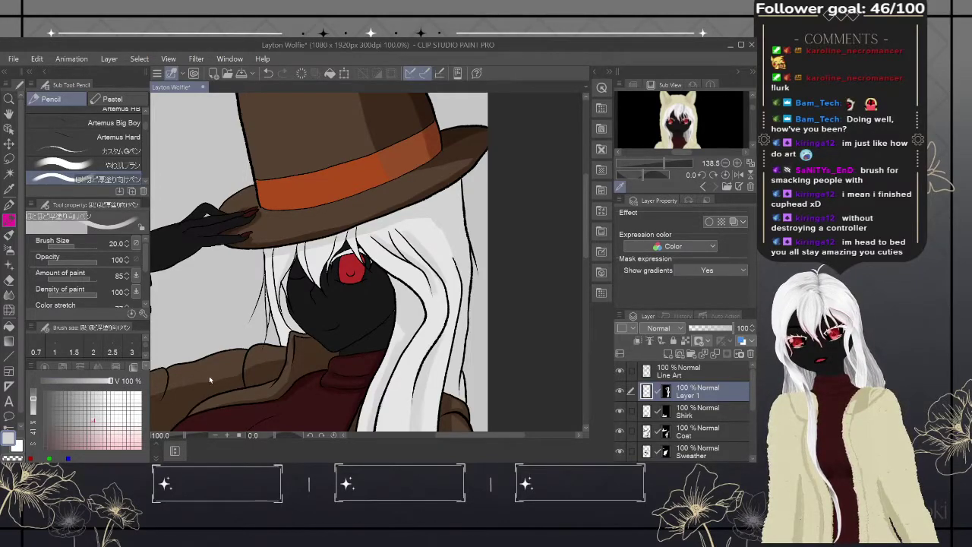
mouse_move(111, 381)
left_mouse_down()
mouse_move(40, 381)
mouse_move(78, 382)
left_mouse_up()
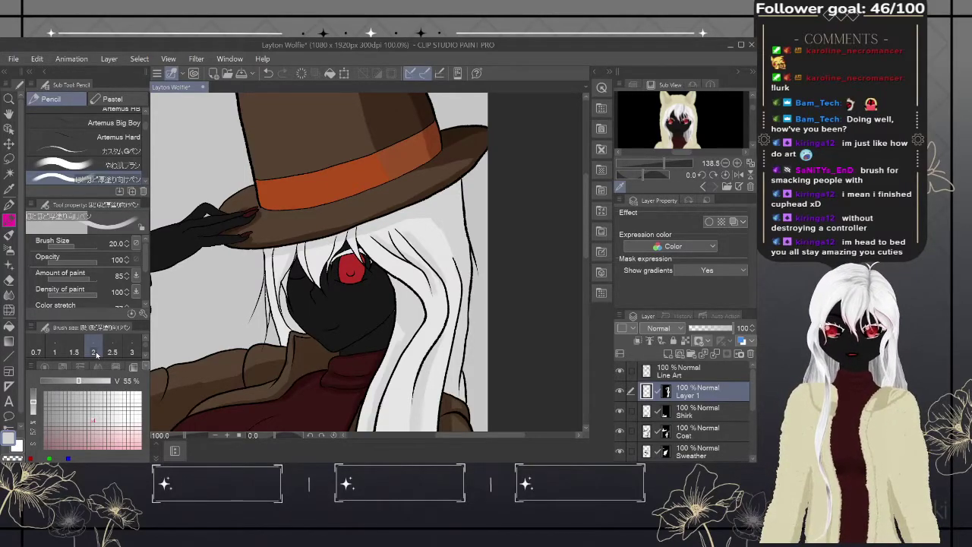
left_click(49, 367)
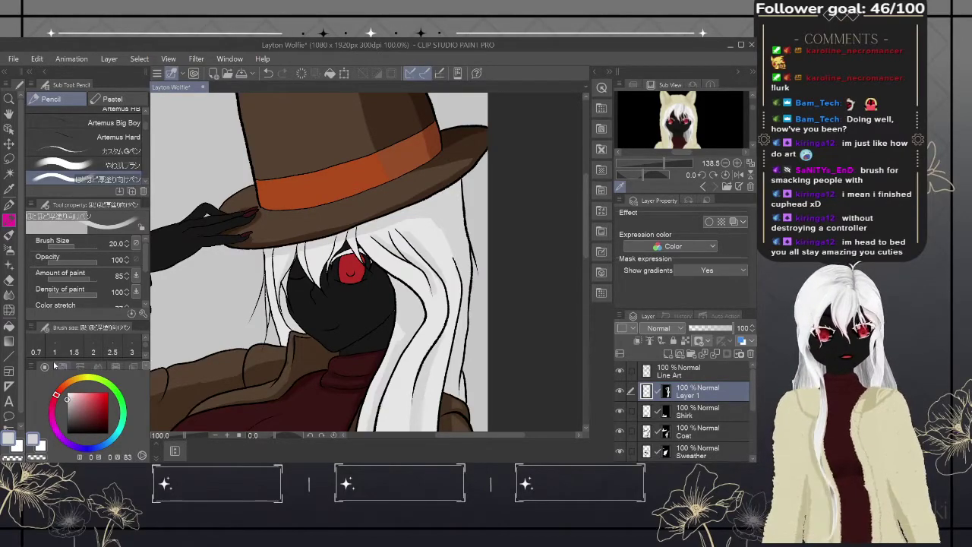
- Create a new layer above the hair shading layer and mask it to an auto-selection of the red iris
left_click(669, 355)
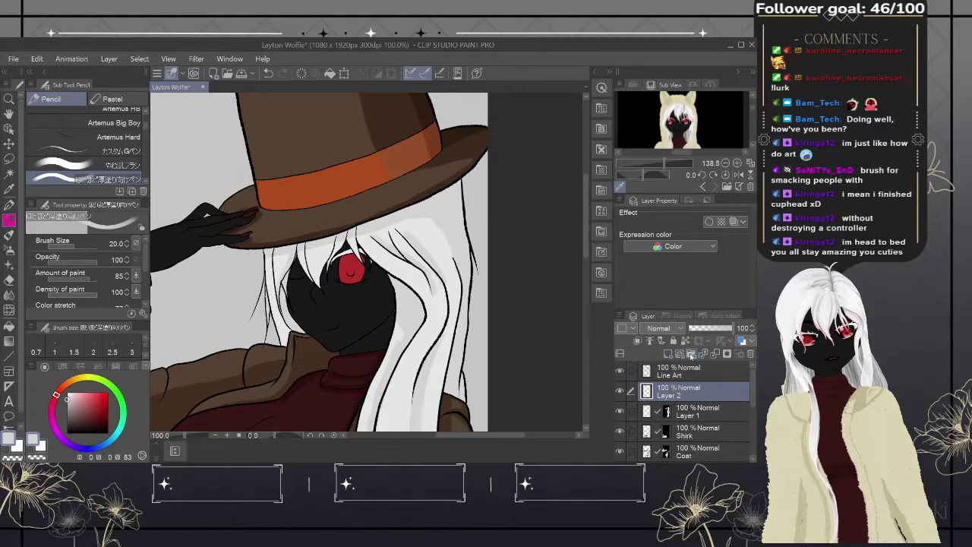
left_click(11, 174)
left_click(351, 268)
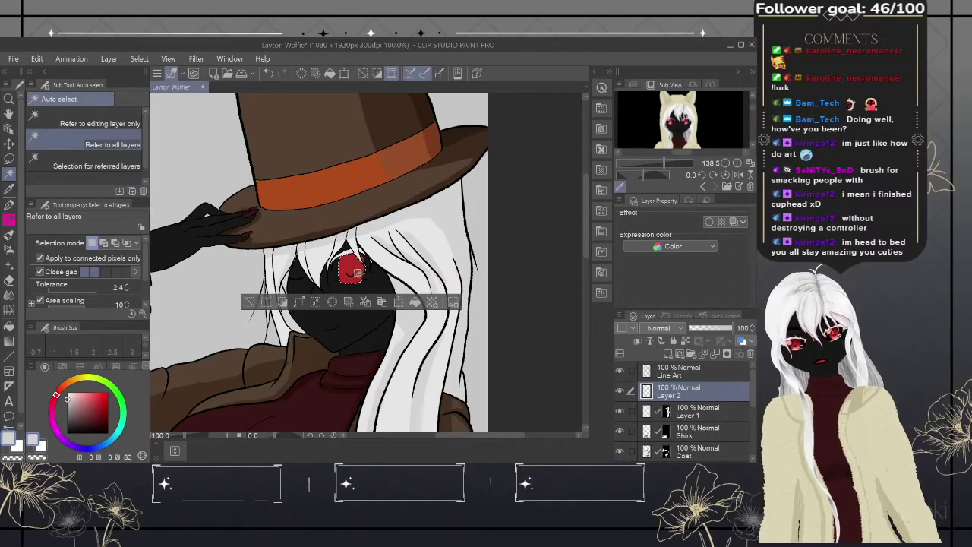
left_click(364, 262)
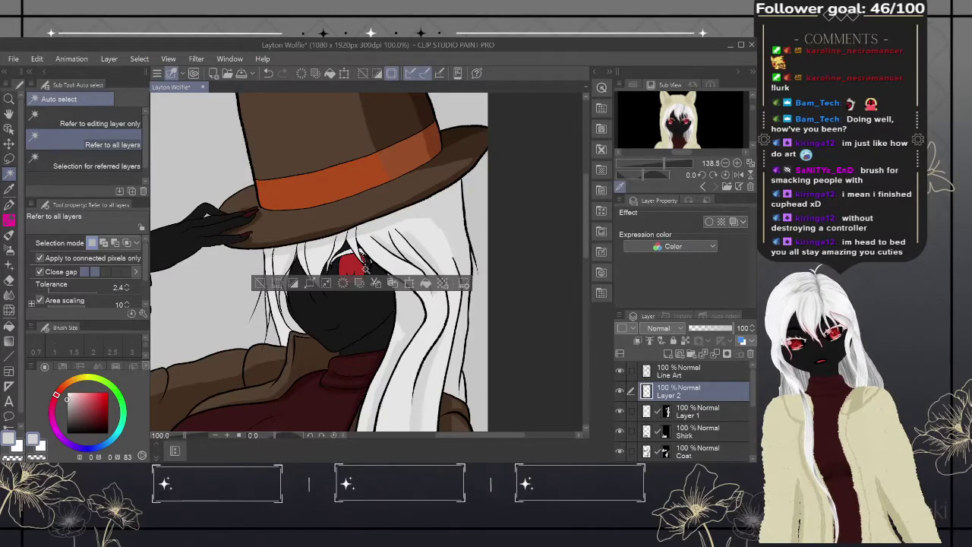
left_click(353, 266)
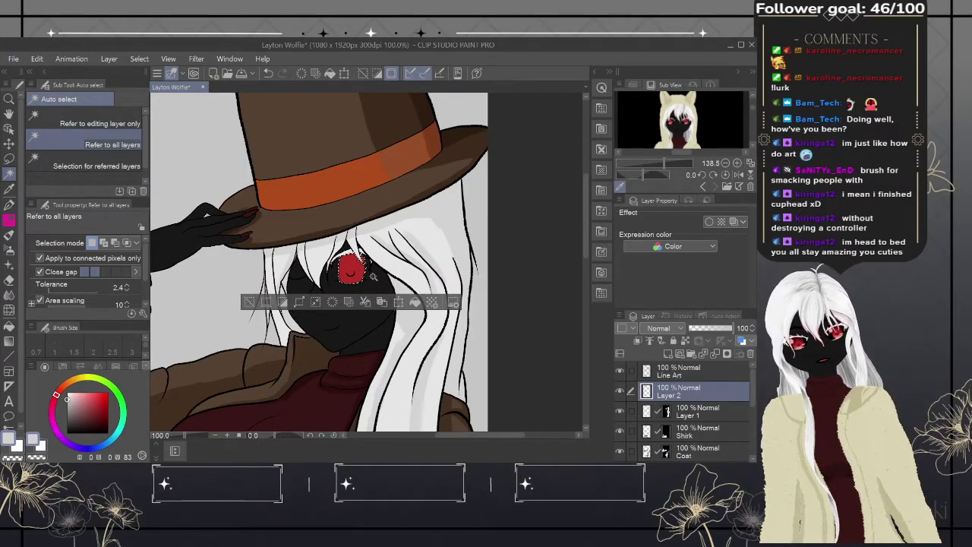
left_click(727, 354)
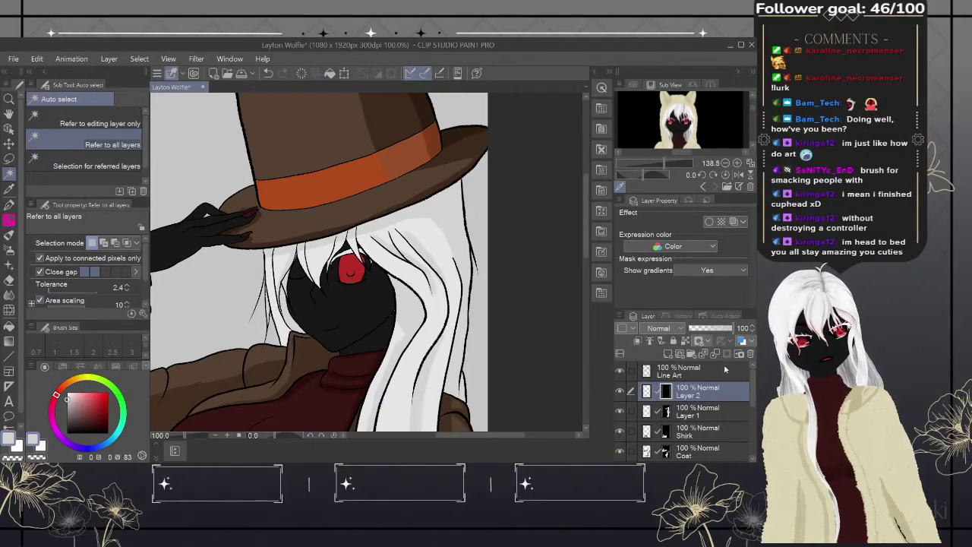
- Rename Layer 1 as Hair and Layer 2 as Eye
left_click(695, 415)
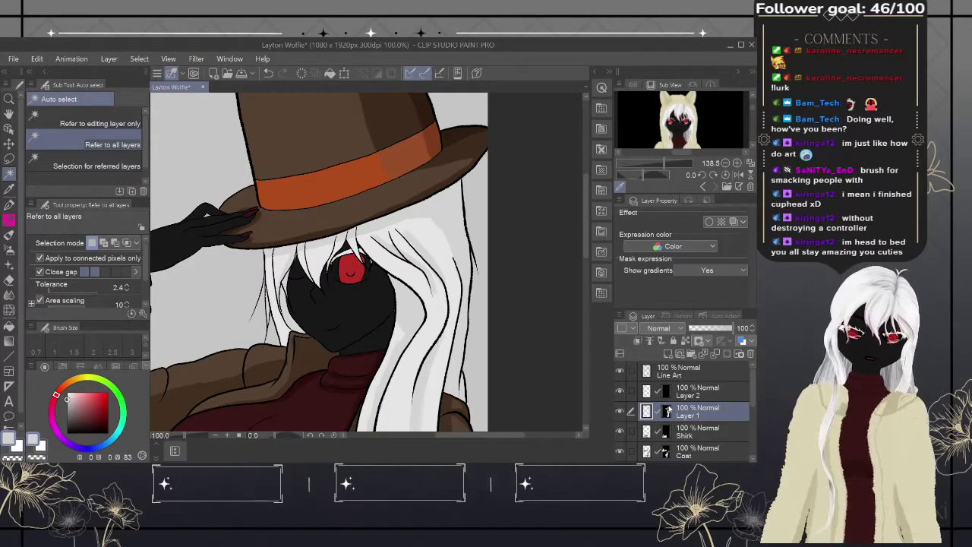
type("Hair")
key("Return")
left_click(693, 395)
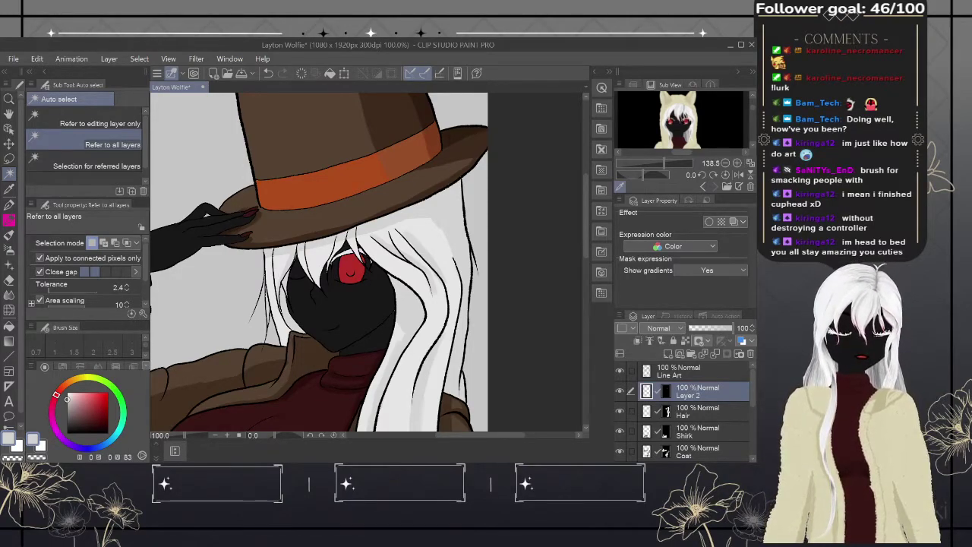
double_click(689, 395)
type("Eye")
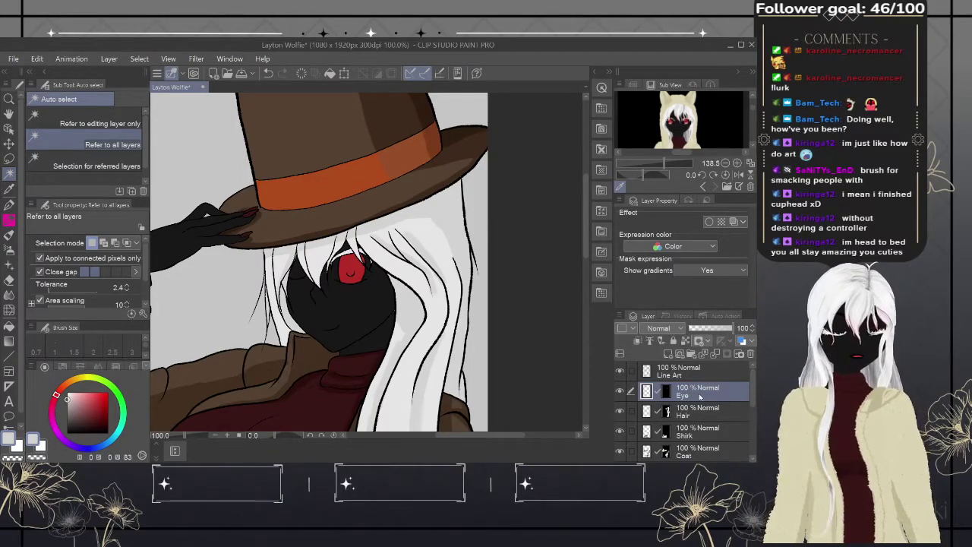
key("Return")
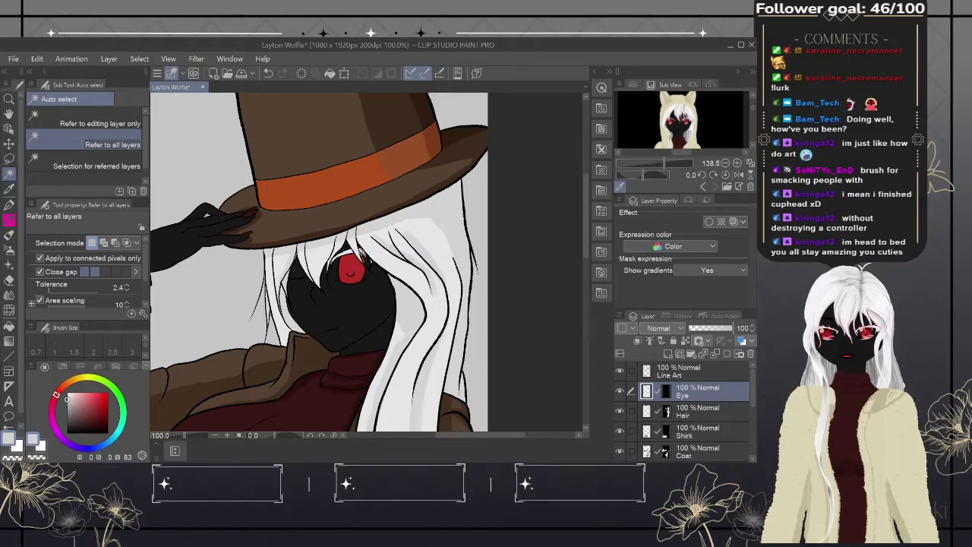
- Switch to the pencil brush for close work on the iris and reduce the brush size to 15
scroll(360, 255, "up", 3)
scroll(362, 256, "up", 3)
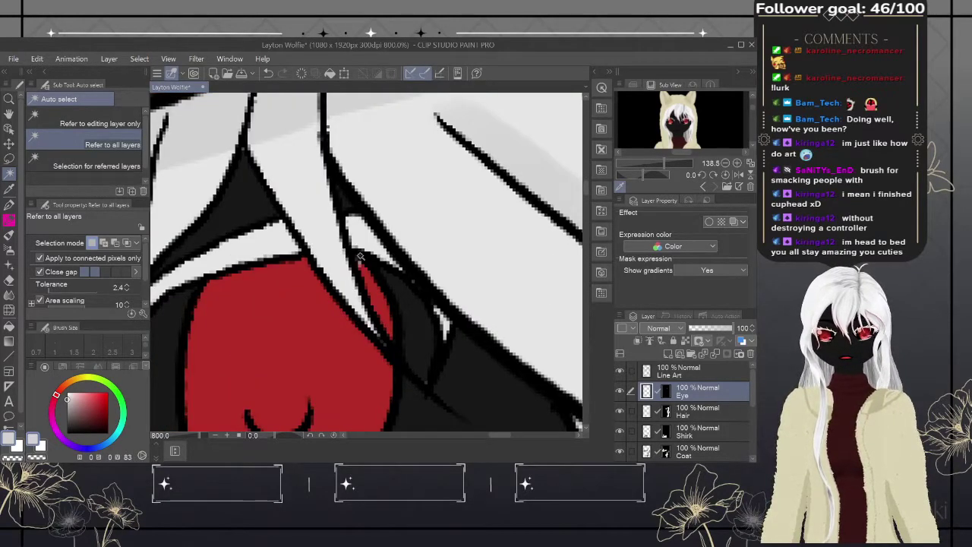
scroll(362, 256, "down", 1)
left_click_drag(359, 263, 392, 232)
scroll(392, 233, "up", 2)
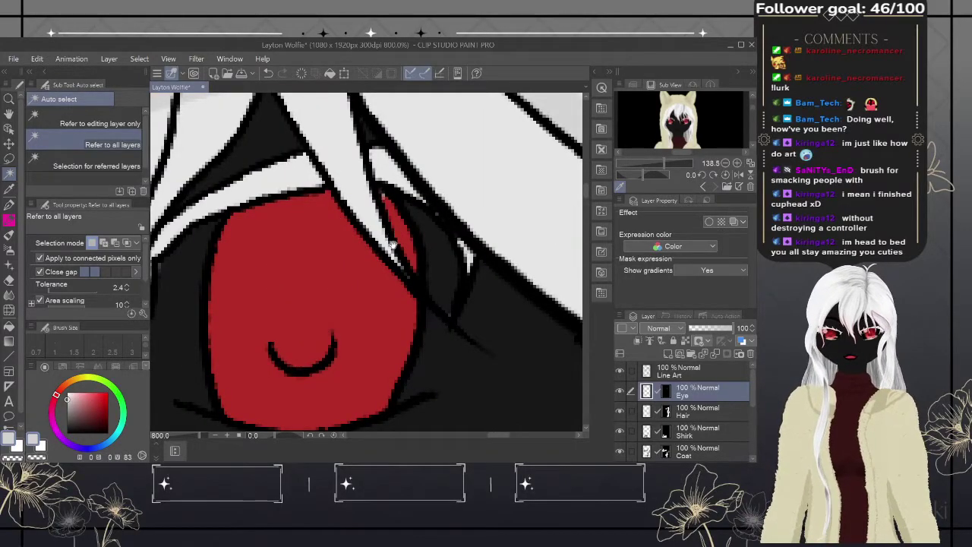
left_click_drag(392, 238, 432, 209)
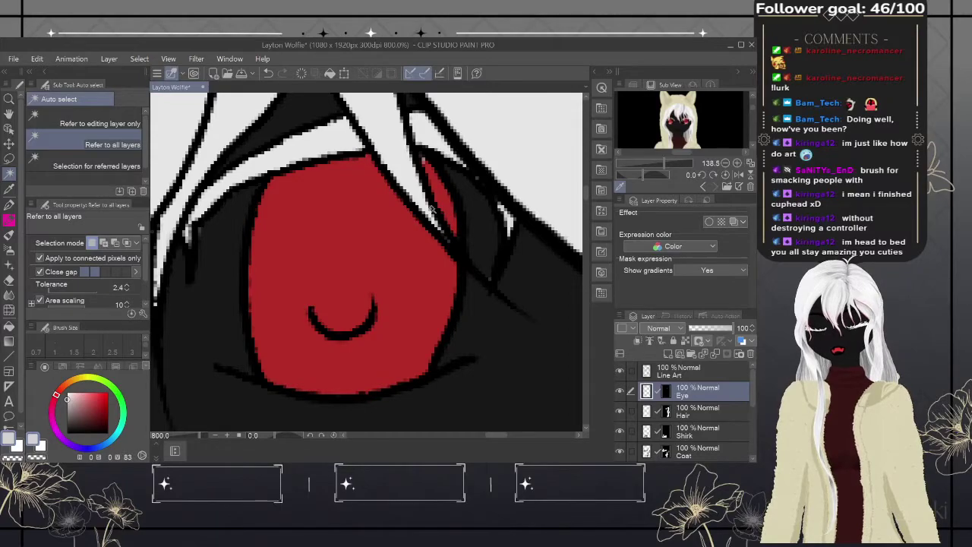
key("p")
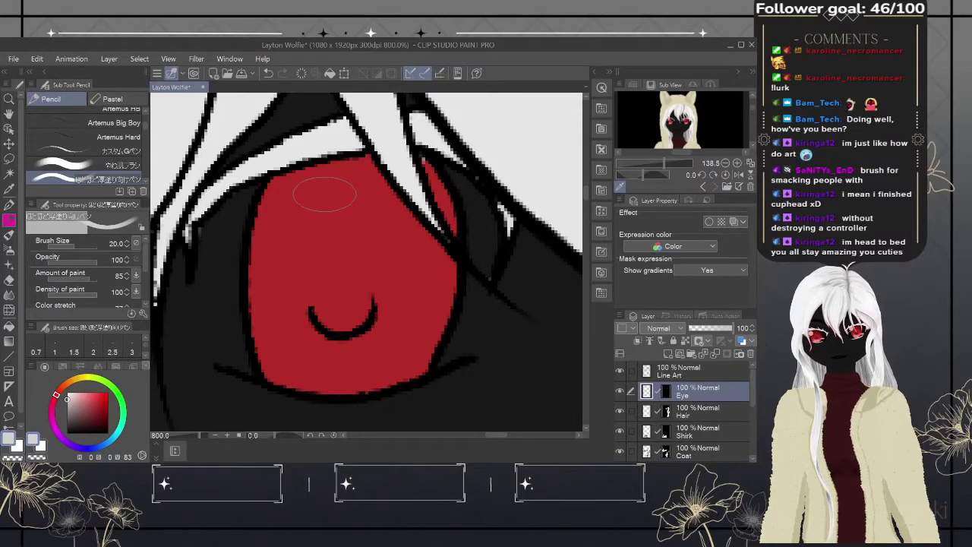
key("bracketleft")
key("bracketleft")
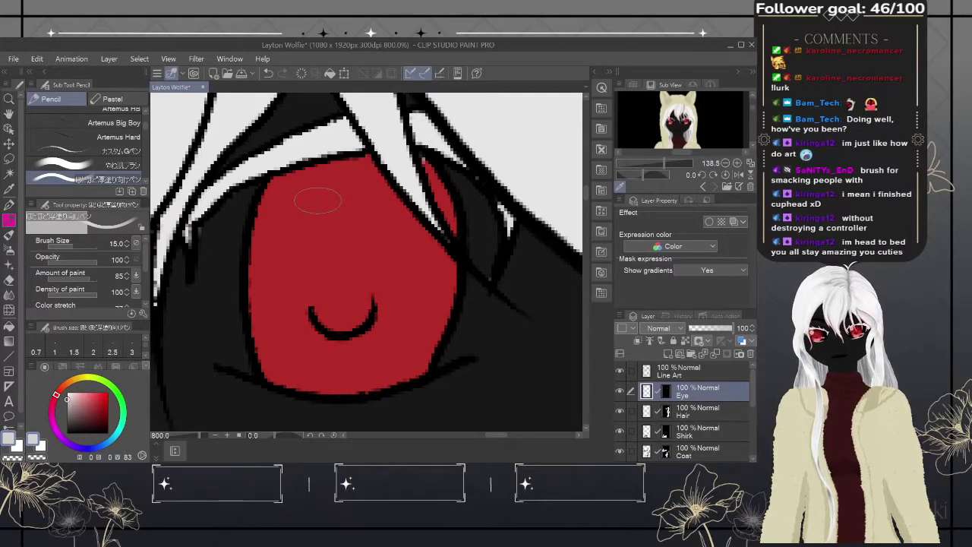
- Sample the iris red, set the palette's V range to 63% and pick a darker red shadow color
left_click(346, 244, "alt")
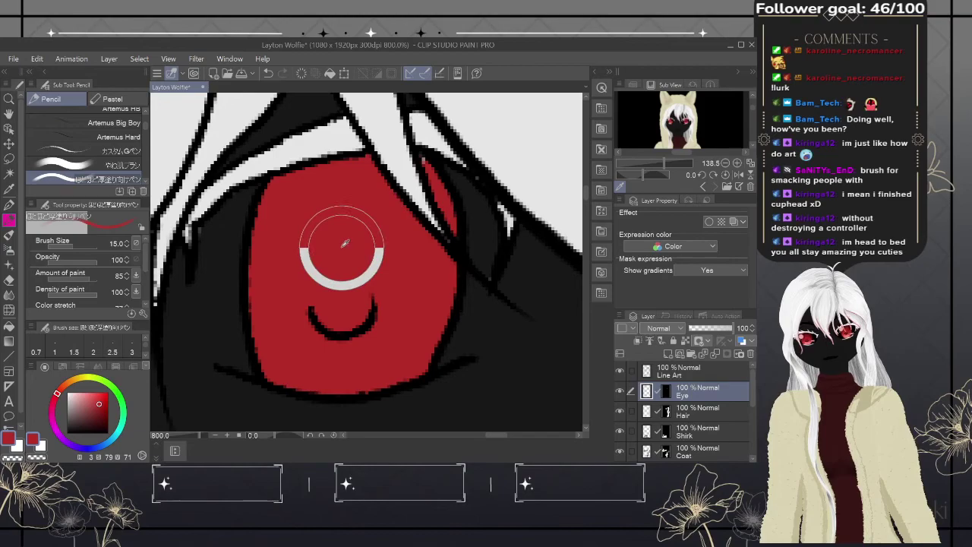
left_click(134, 367)
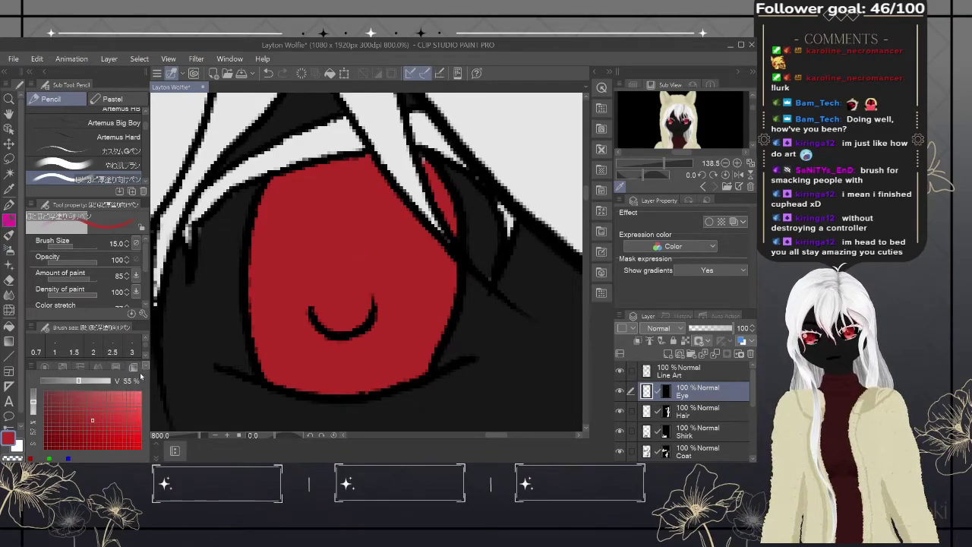
left_click(84, 382)
left_click(86, 413)
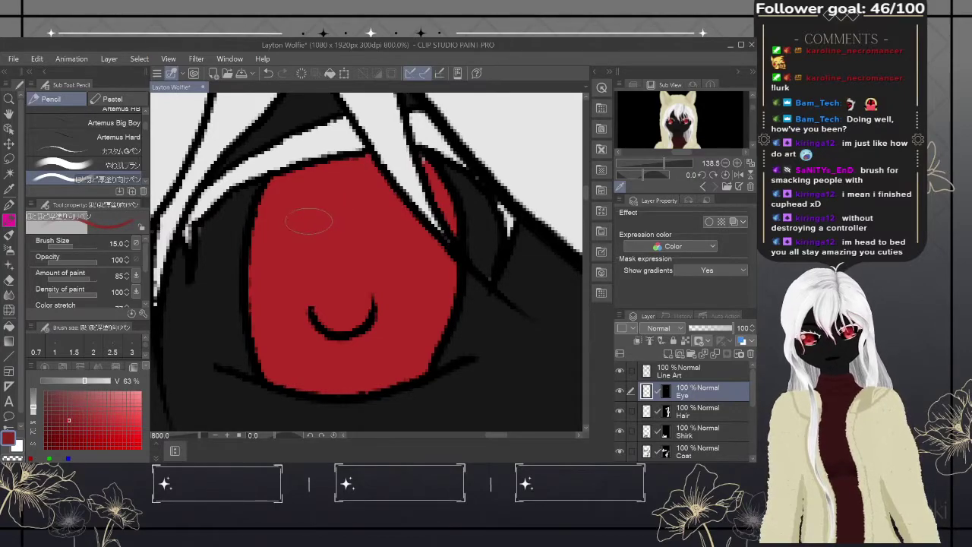
- Paint dark red shadows down the iris's inner side and along its upper edge beneath the eyelid and hair
mouse_move(322, 173)
left_mouse_down()
mouse_move(274, 258)
mouse_move(262, 312)
left_mouse_up()
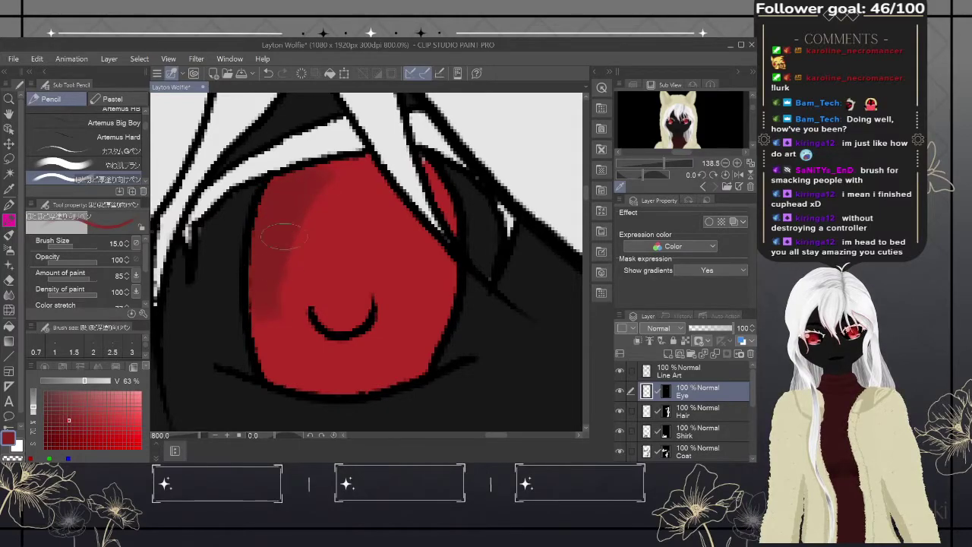
mouse_move(283, 237)
left_mouse_down()
mouse_move(260, 291)
mouse_move(266, 249)
mouse_move(256, 376)
left_mouse_up()
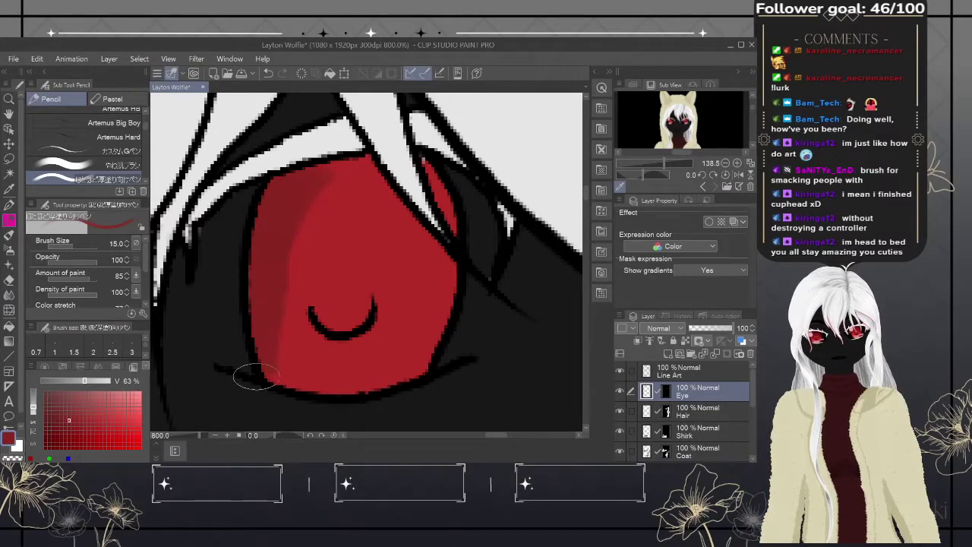
mouse_move(349, 169)
left_mouse_down()
mouse_move(322, 201)
mouse_move(351, 163)
left_mouse_up()
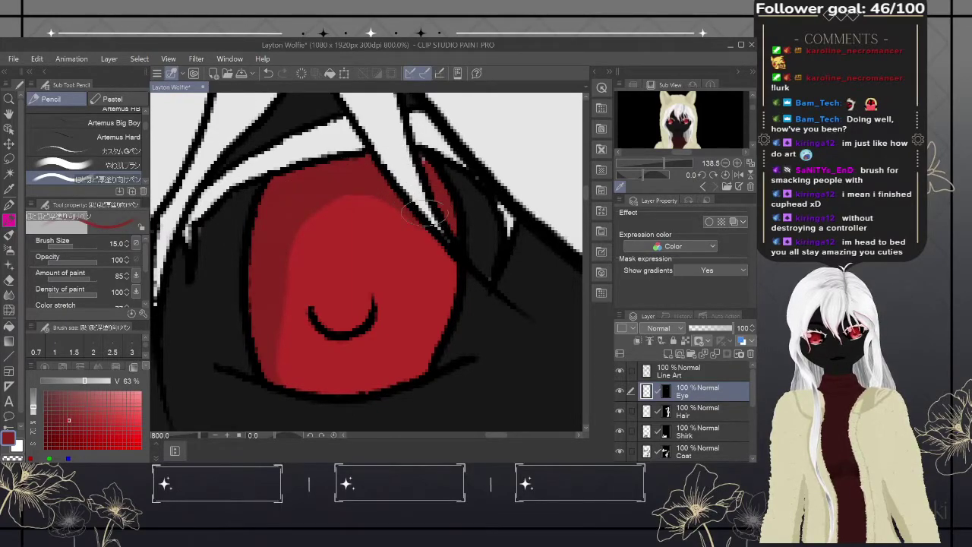
- Paint the dark red shadow down the iris's outer side and fill the oval pupil with the same color
left_click_drag(430, 216, 456, 282)
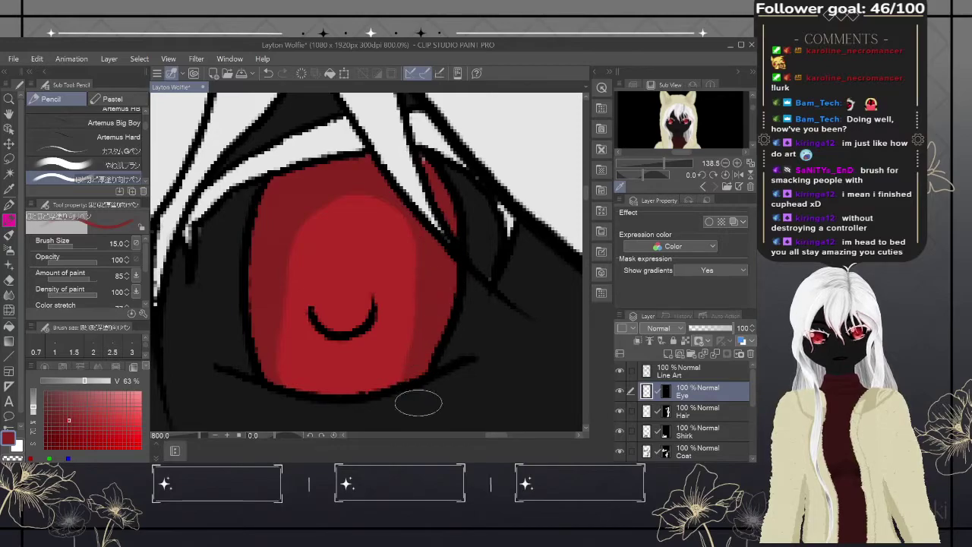
mouse_move(336, 311)
left_mouse_down()
mouse_move(335, 276)
mouse_move(348, 274)
mouse_move(340, 314)
mouse_move(342, 275)
mouse_move(344, 313)
mouse_move(335, 298)
mouse_move(350, 245)
left_mouse_up()
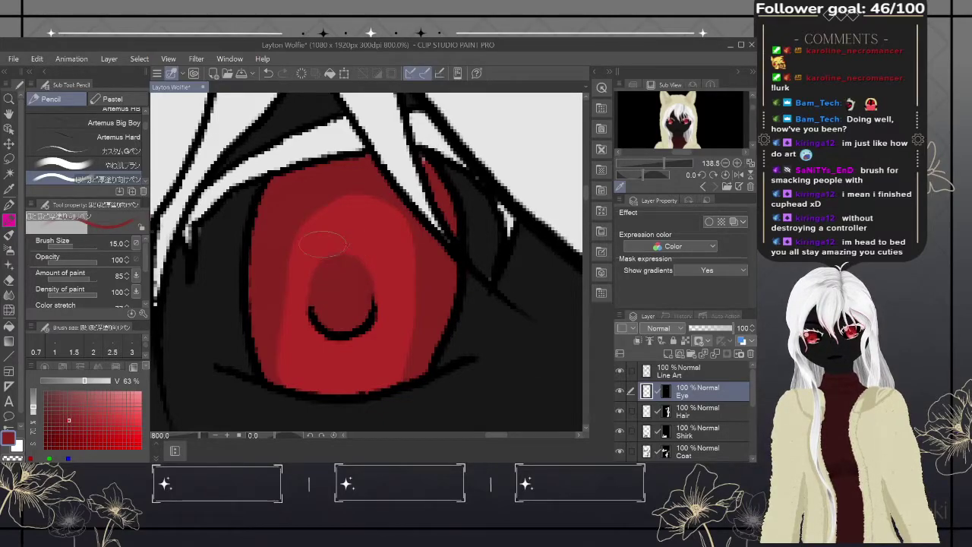
- Reduce the brush size to 12 and paint progressively brighter red bands inside the iris shadow, closing in around the pupil
key("bracketleft")
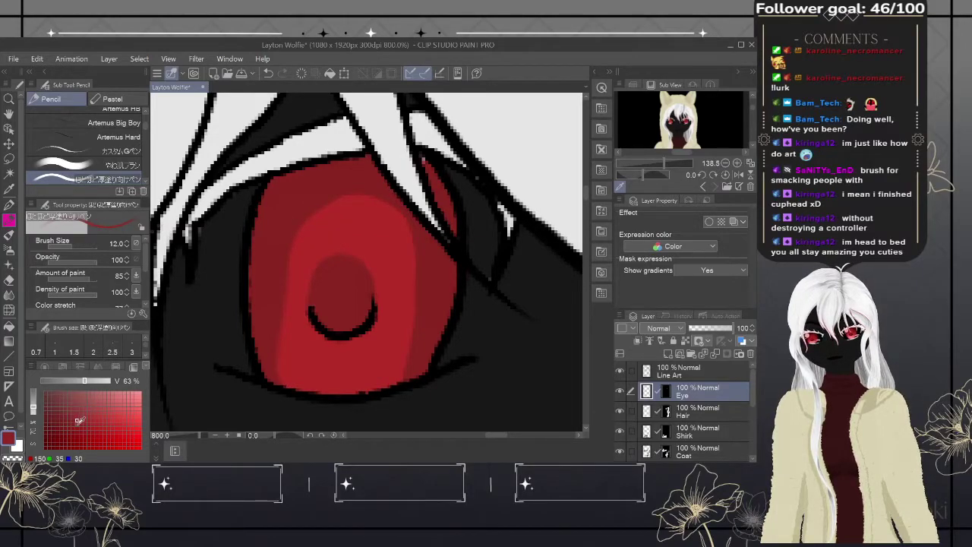
mouse_move(287, 370)
left_mouse_down()
mouse_move(301, 224)
mouse_move(286, 282)
mouse_move(336, 203)
mouse_move(303, 224)
mouse_move(289, 253)
mouse_move(368, 194)
mouse_move(332, 210)
mouse_move(401, 220)
mouse_move(394, 205)
mouse_move(395, 224)
mouse_move(423, 263)
mouse_move(402, 227)
mouse_move(414, 243)
mouse_move(412, 344)
mouse_move(375, 385)
mouse_move(400, 298)
left_mouse_up()
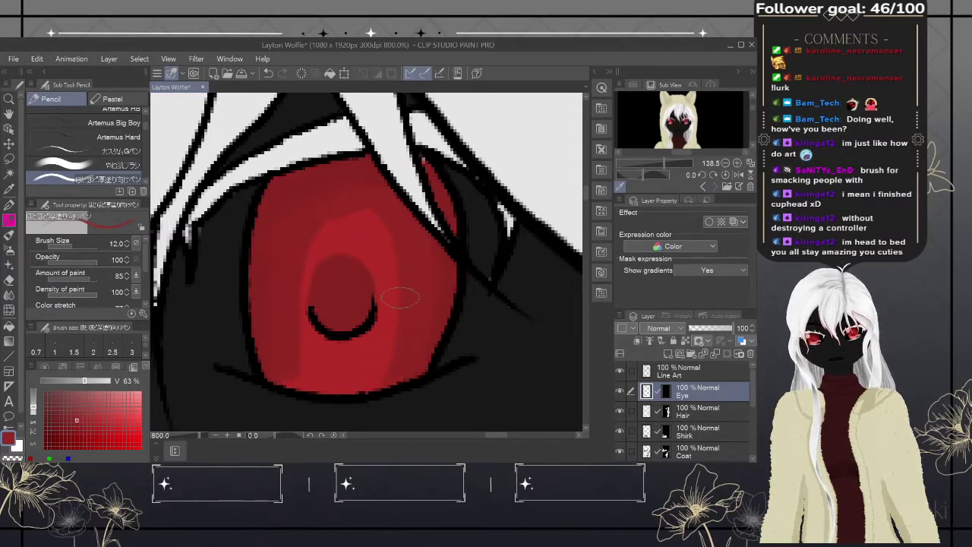
left_click(88, 424)
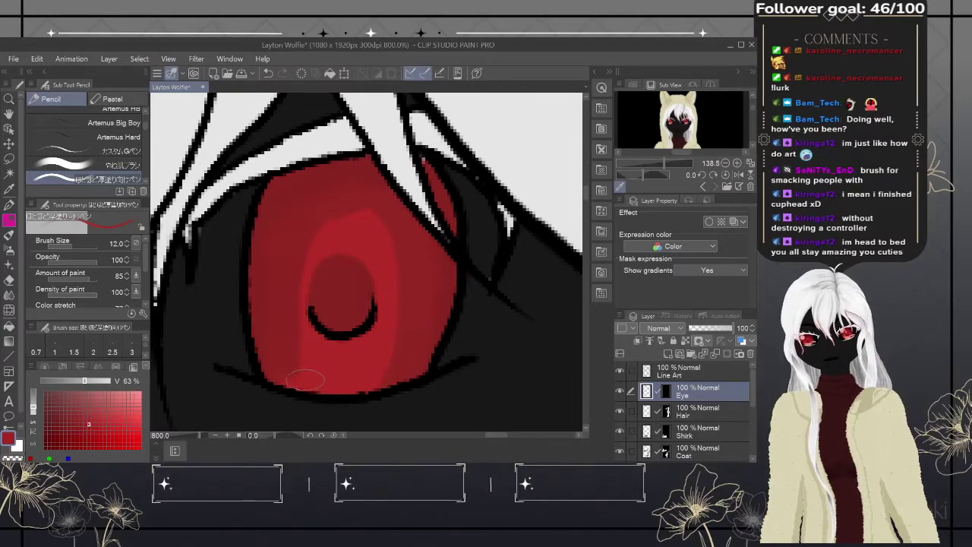
mouse_move(318, 215)
left_mouse_down()
mouse_move(347, 216)
mouse_move(329, 226)
mouse_move(391, 230)
mouse_move(366, 218)
mouse_move(387, 240)
left_mouse_up()
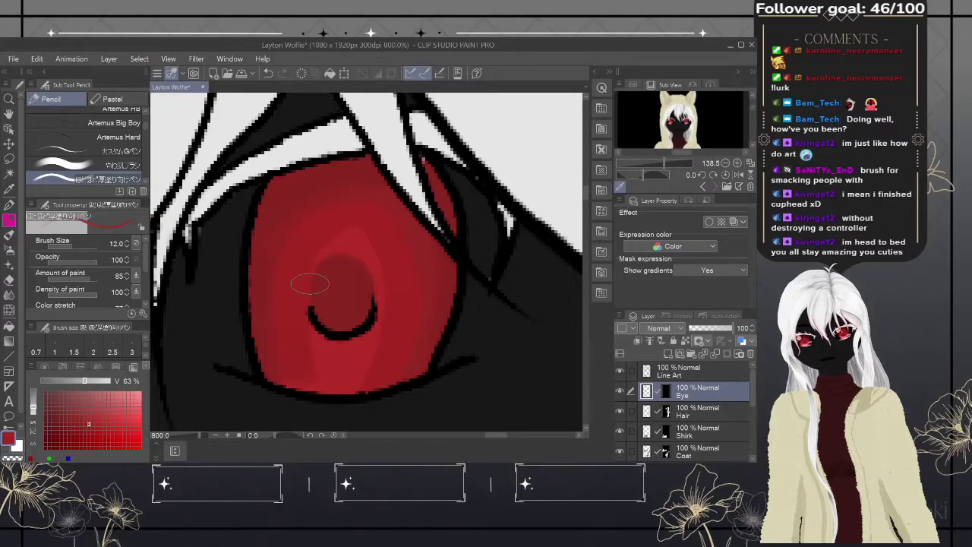
left_click(103, 427)
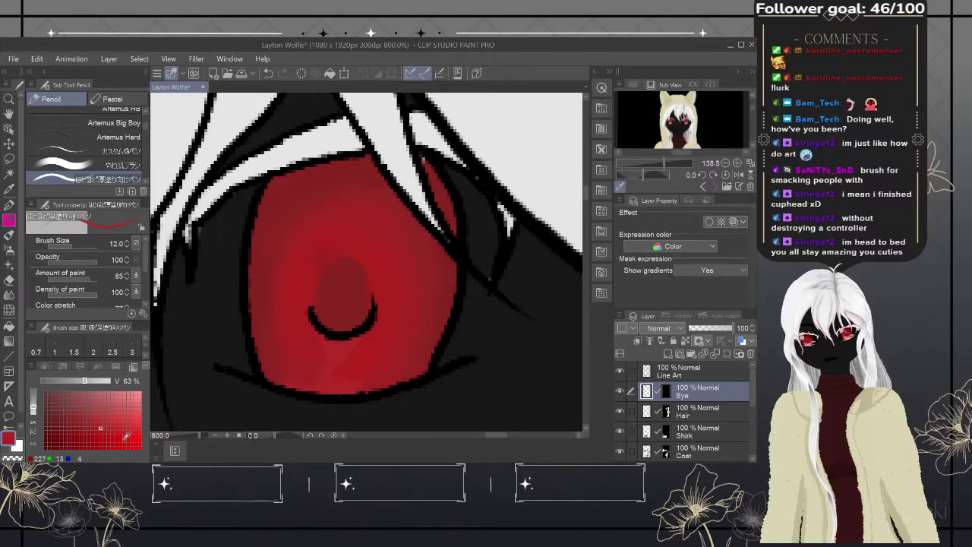
- Pick progressively lighter reds and paint a rounded pinkish glow across the lower iris below the pupil
left_click(126, 413)
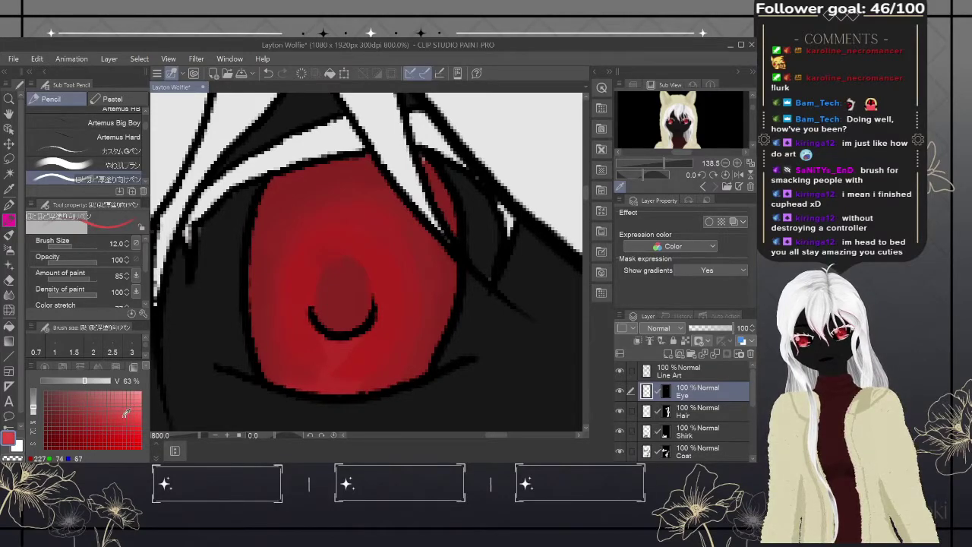
mouse_move(353, 363)
left_mouse_down()
mouse_move(332, 375)
mouse_move(313, 350)
mouse_move(303, 289)
mouse_move(309, 332)
mouse_move(306, 276)
mouse_move(307, 297)
mouse_move(342, 248)
mouse_move(322, 254)
mouse_move(373, 269)
mouse_move(365, 254)
mouse_move(388, 313)
mouse_move(380, 292)
mouse_move(369, 333)
mouse_move(378, 321)
mouse_move(354, 361)
mouse_move(366, 343)
mouse_move(293, 377)
mouse_move(303, 340)
mouse_move(318, 374)
mouse_move(285, 377)
mouse_move(305, 344)
mouse_move(328, 386)
mouse_move(356, 396)
mouse_move(378, 343)
mouse_move(369, 380)
mouse_move(407, 381)
mouse_move(372, 344)
mouse_move(388, 386)
mouse_move(403, 352)
mouse_move(363, 350)
mouse_move(416, 379)
mouse_move(396, 353)
mouse_move(378, 363)
mouse_move(379, 377)
mouse_move(357, 381)
mouse_move(297, 369)
left_mouse_up()
left_click(124, 404)
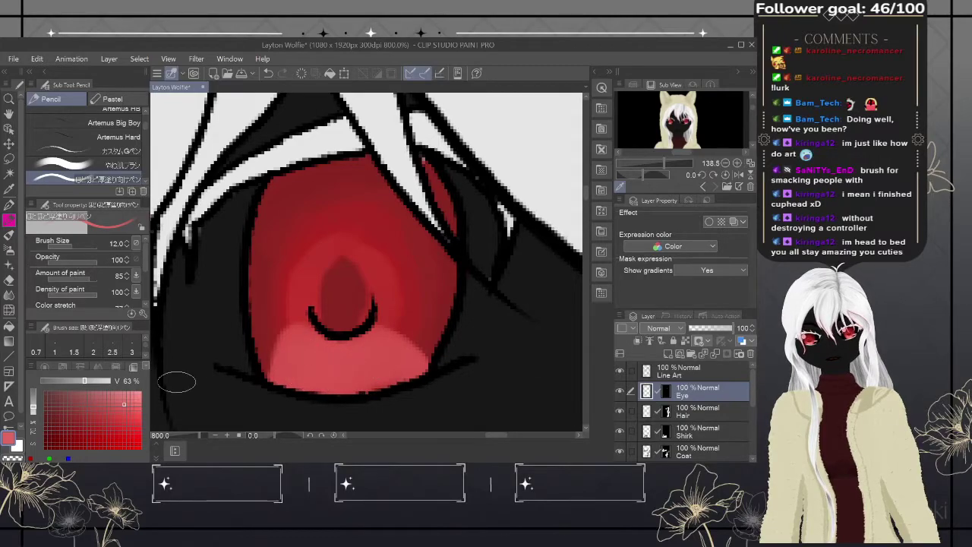
left_click(128, 397)
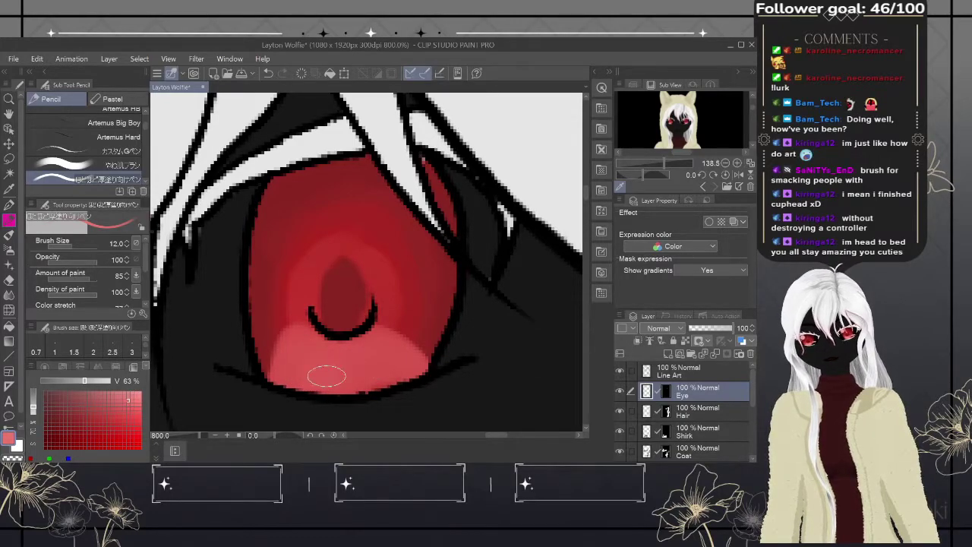
mouse_move(311, 382)
left_mouse_down()
mouse_move(338, 357)
mouse_move(361, 373)
mouse_move(376, 361)
mouse_move(380, 379)
mouse_move(384, 346)
mouse_move(351, 360)
left_mouse_up()
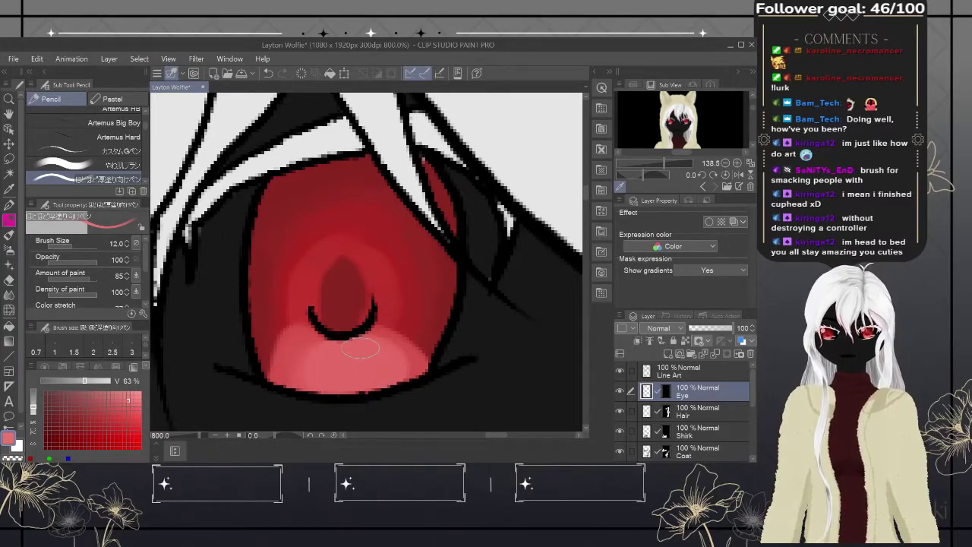
- Sample the dark pupil red and repaint the pupil as a full, clean oval
left_click(340, 287, "alt")
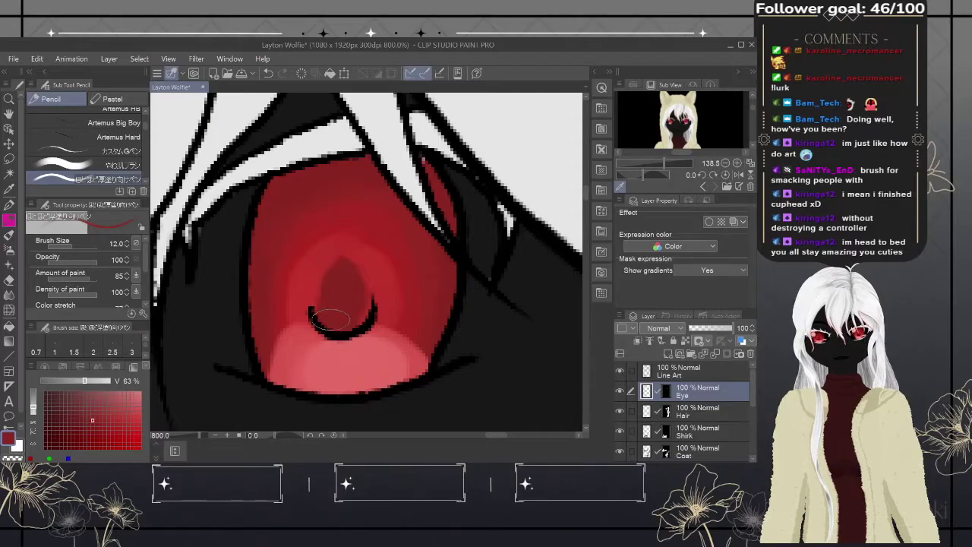
left_click_drag(332, 282, 339, 279)
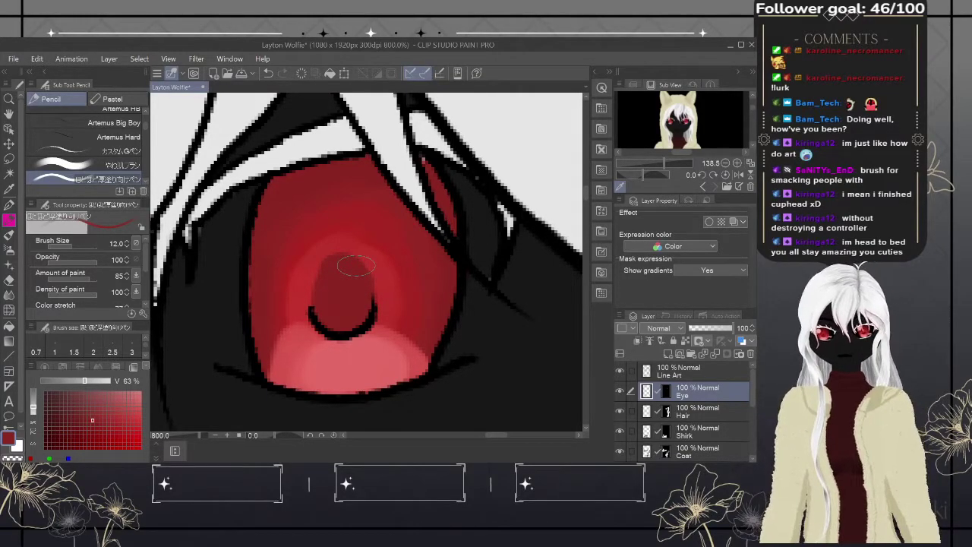
- Sample the glow color, pick a lighter pink and paint a brighter center in the glow at the iris's base
left_click(353, 360, "alt")
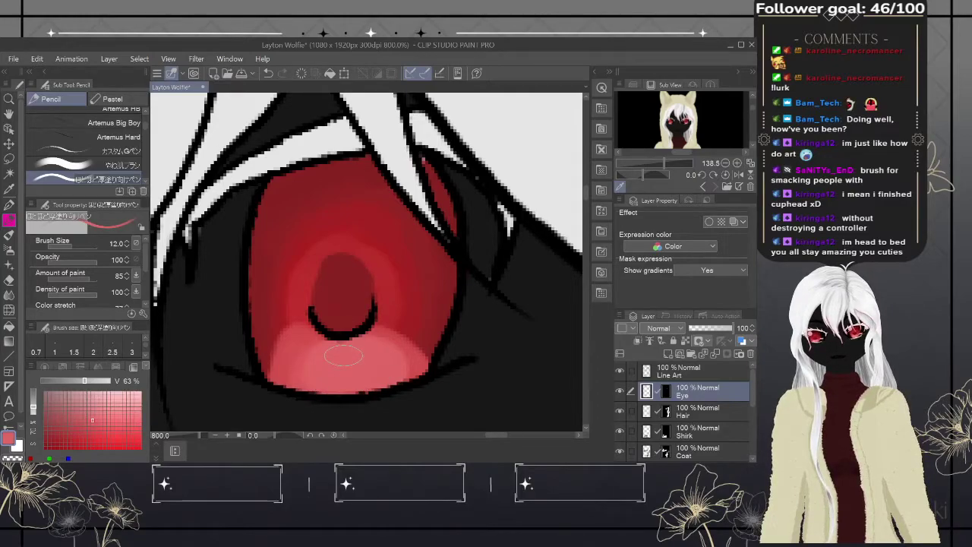
left_click(106, 404)
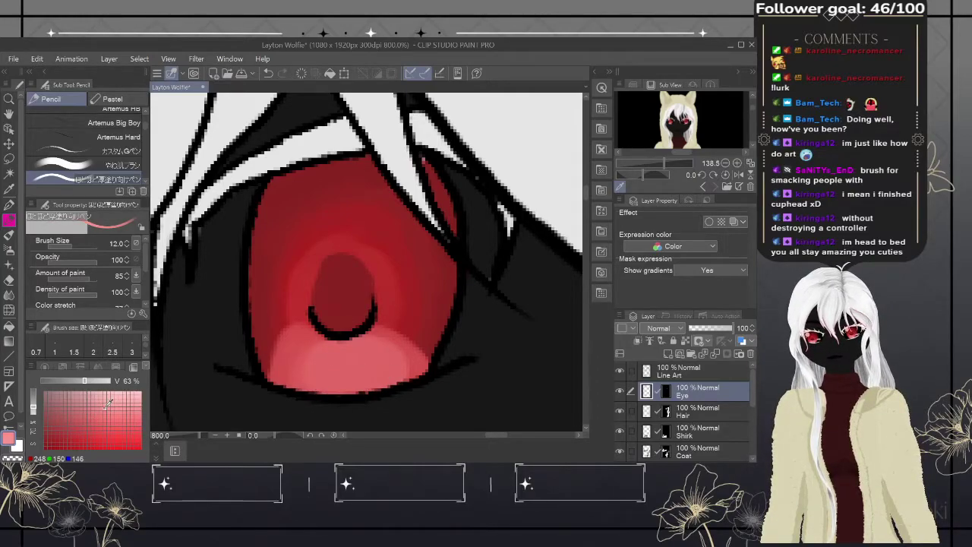
left_click(111, 400)
left_click(109, 406)
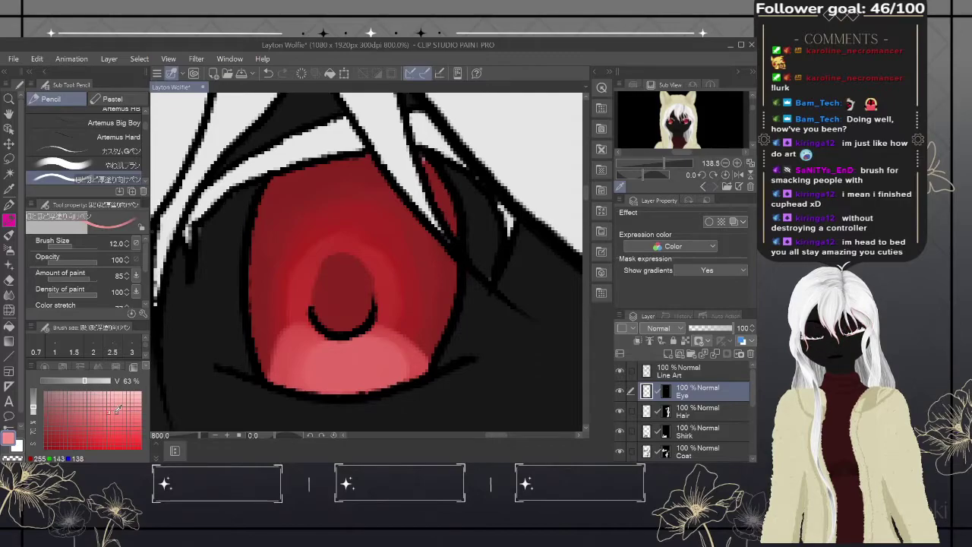
mouse_move(319, 384)
left_mouse_down()
mouse_move(346, 373)
mouse_move(338, 388)
mouse_move(333, 357)
mouse_move(344, 365)
mouse_move(323, 376)
mouse_move(350, 349)
mouse_move(373, 373)
mouse_move(368, 364)
mouse_move(339, 374)
mouse_move(342, 391)
mouse_move(374, 362)
left_mouse_up()
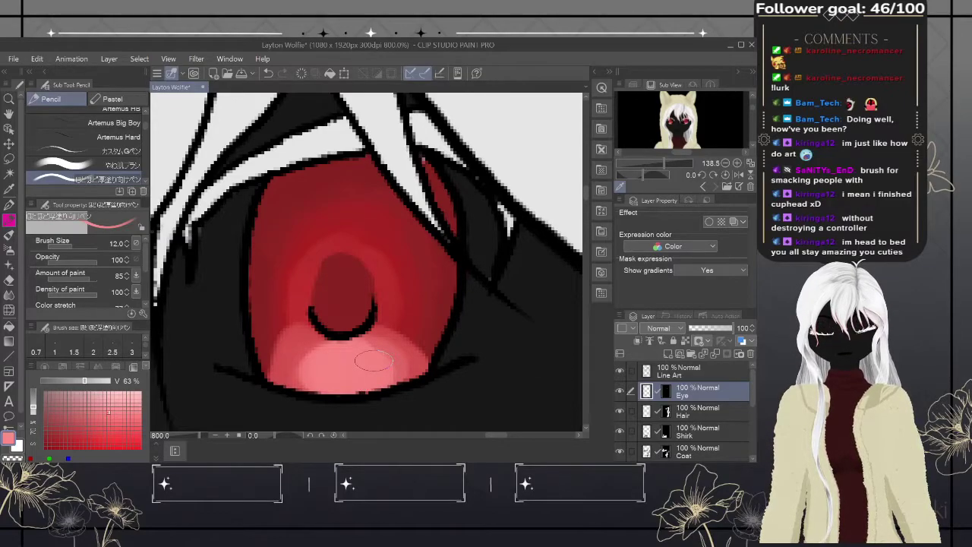
- Sample the dark iris red, pick deeper shades and darken the iris's upper edge and sides
left_click(311, 180, "alt")
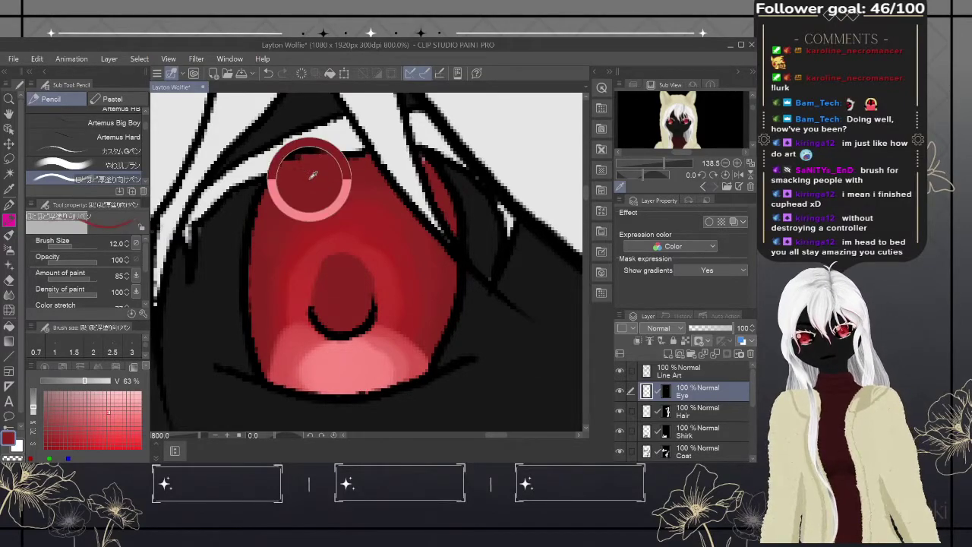
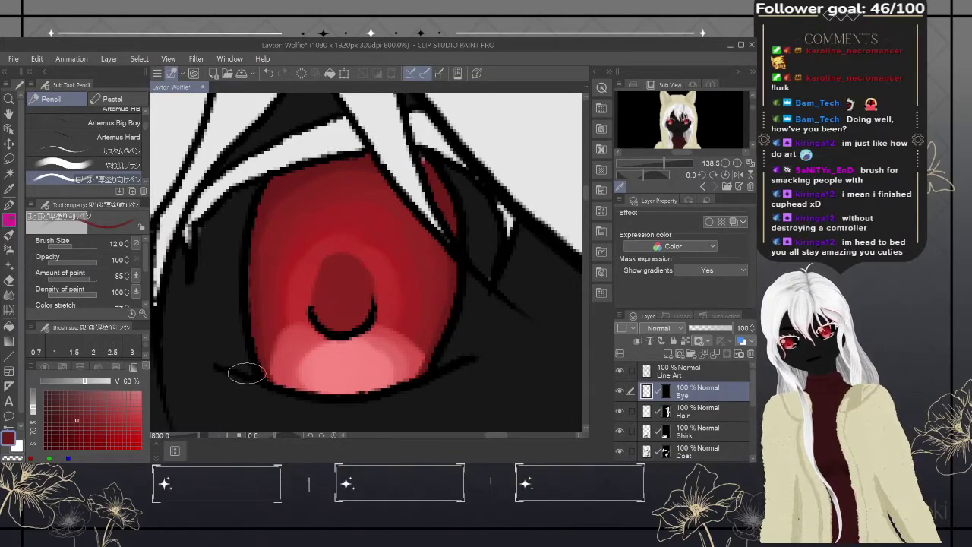
left_click(65, 414)
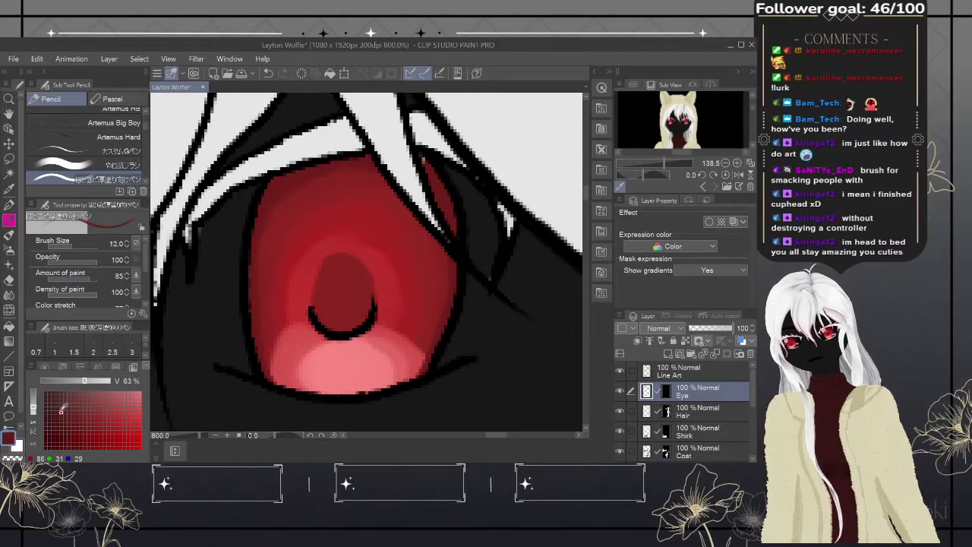
left_click_drag(62, 410, 58, 406)
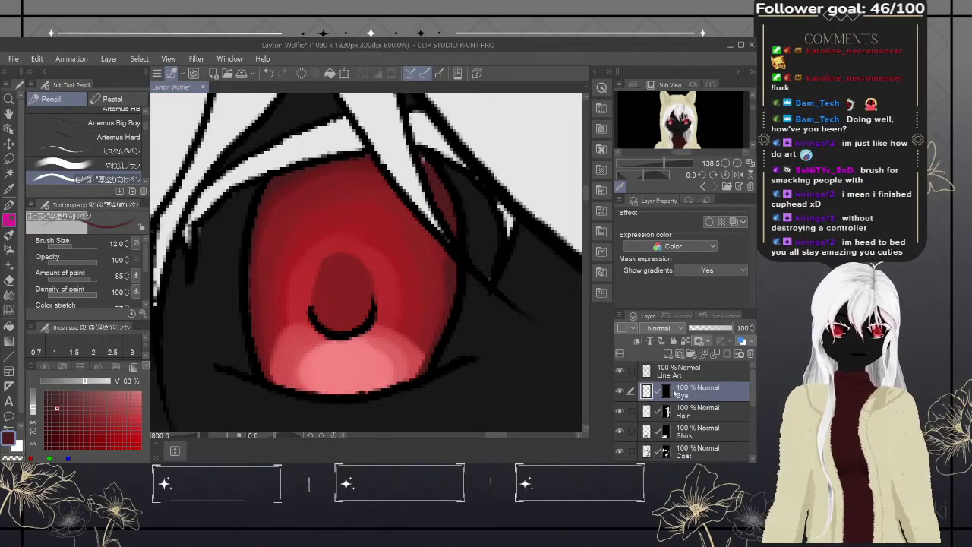
- Undo the stray Eye mask stroke beside the hair strand and reduce the brush size to 3 for finer work
left_click_drag(414, 151, 443, 156)
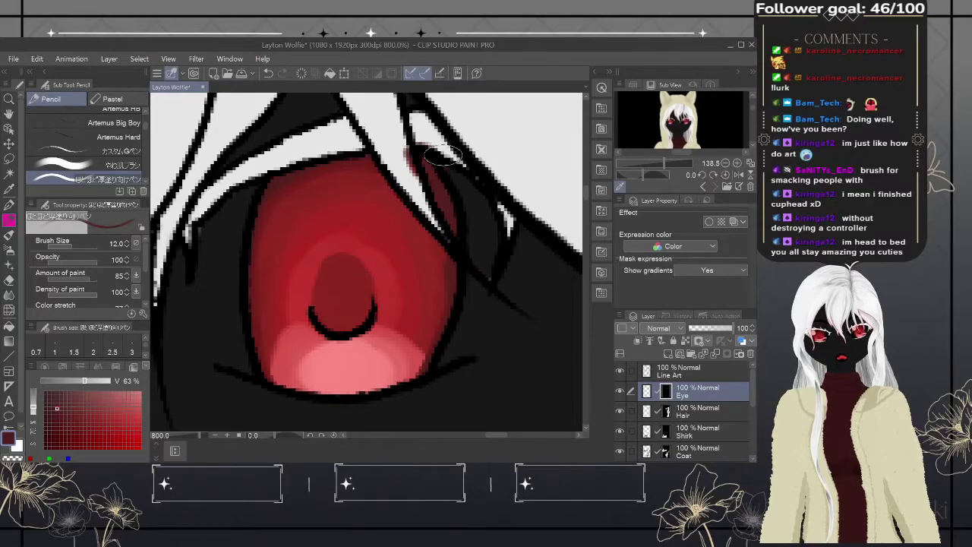
key("ctrl+z")
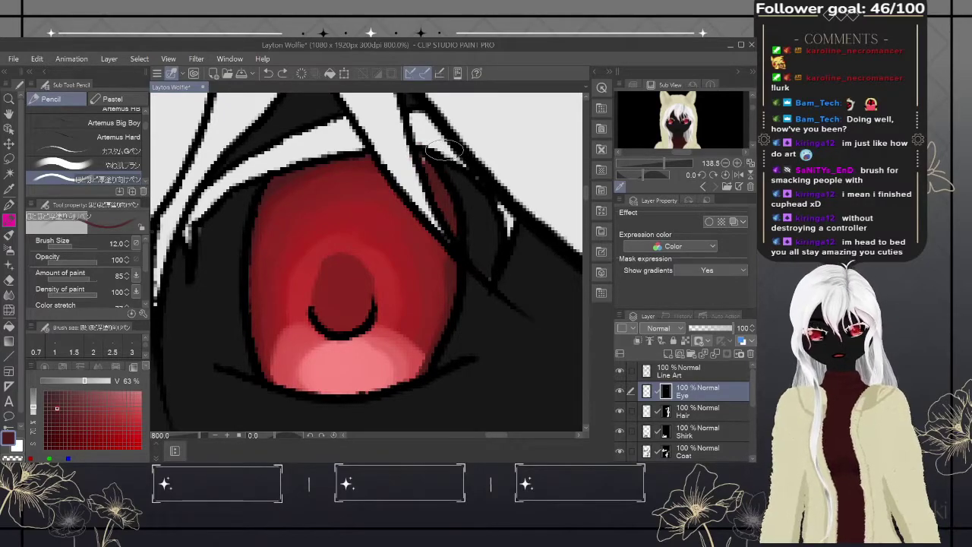
key("bracketleft")
key("bracketleft")
key("bracketleft")
key("bracketleft")
key("bracketleft")
key("bracketleft")
key("bracketleft")
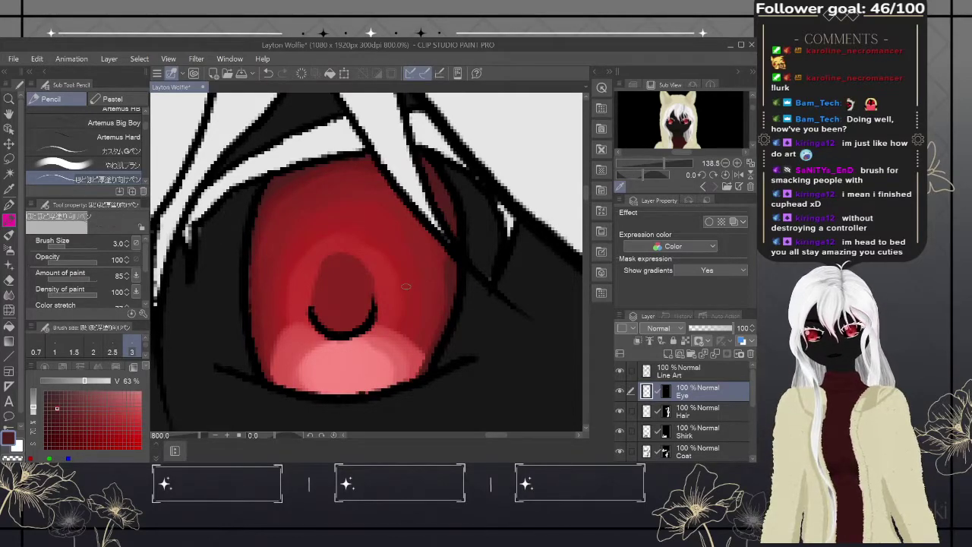
- Sample the glow pink, pick lighter pinks and paint fine radiating streaks across the lower iris
left_click(345, 365, "alt")
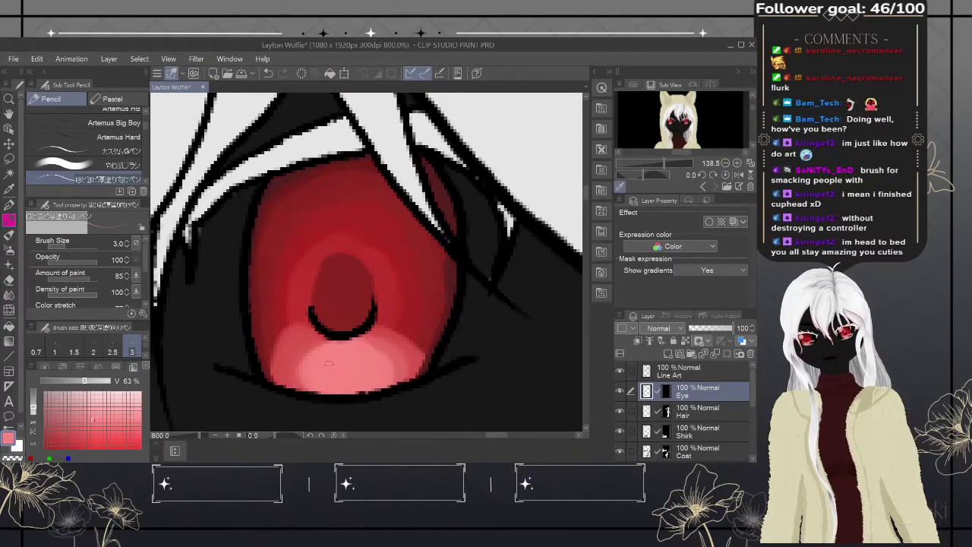
left_click(111, 408)
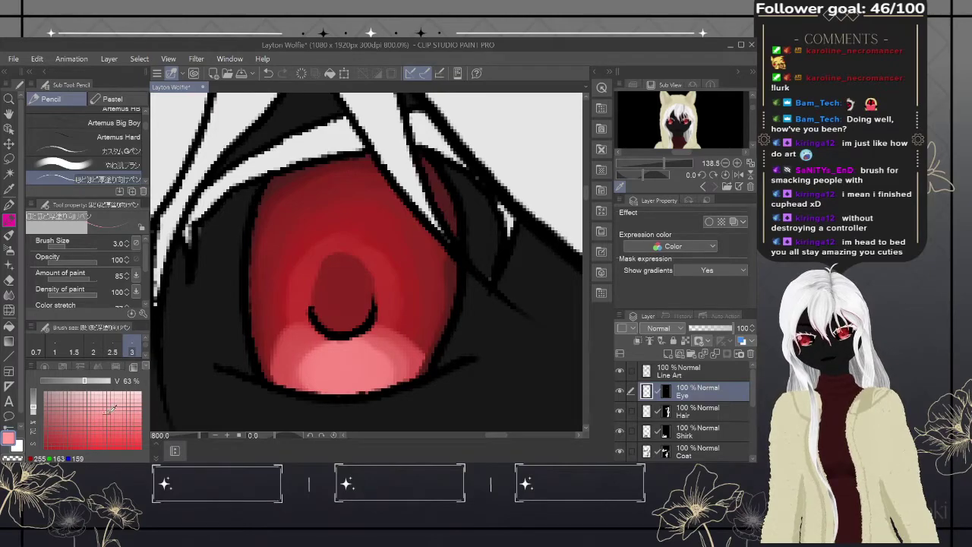
left_click(110, 404)
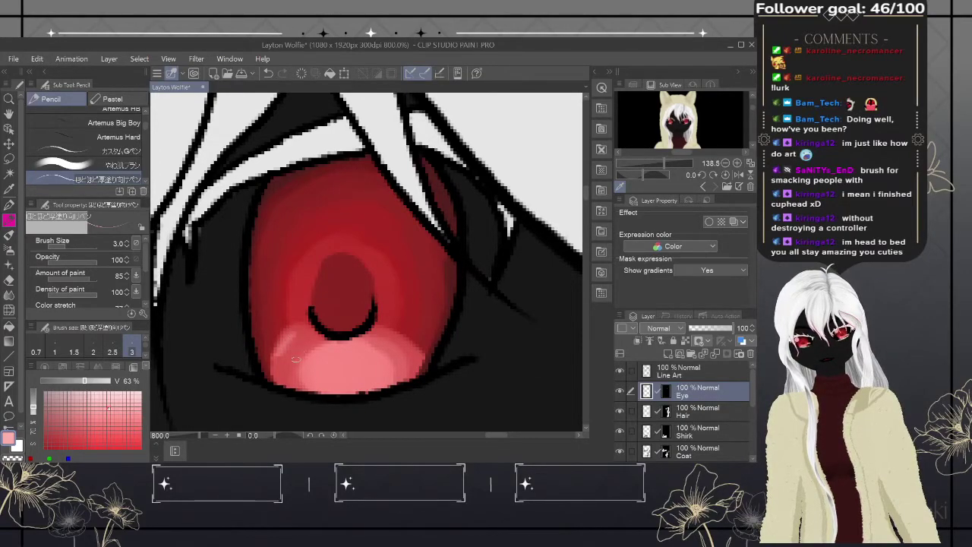
left_click_drag(295, 359, 309, 340)
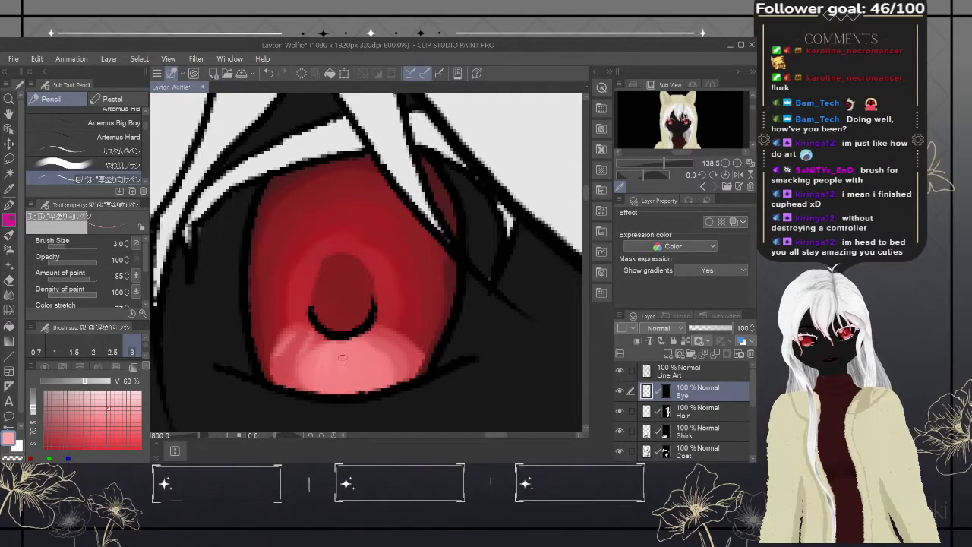
mouse_move(398, 353)
left_mouse_down()
mouse_move(420, 335)
mouse_move(395, 325)
left_mouse_up()
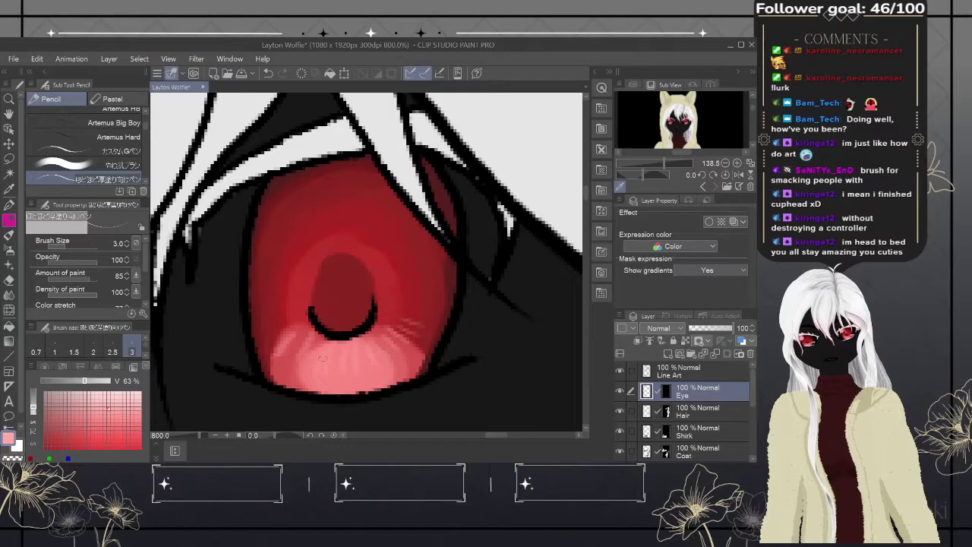
mouse_move(280, 348)
left_mouse_down()
mouse_move(294, 329)
mouse_move(289, 319)
left_mouse_up()
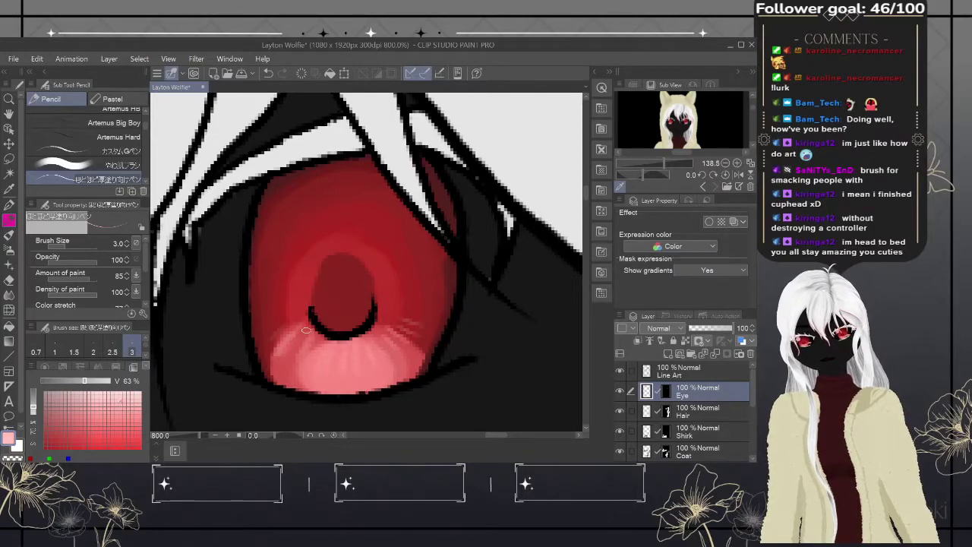
left_click_drag(285, 367, 302, 332)
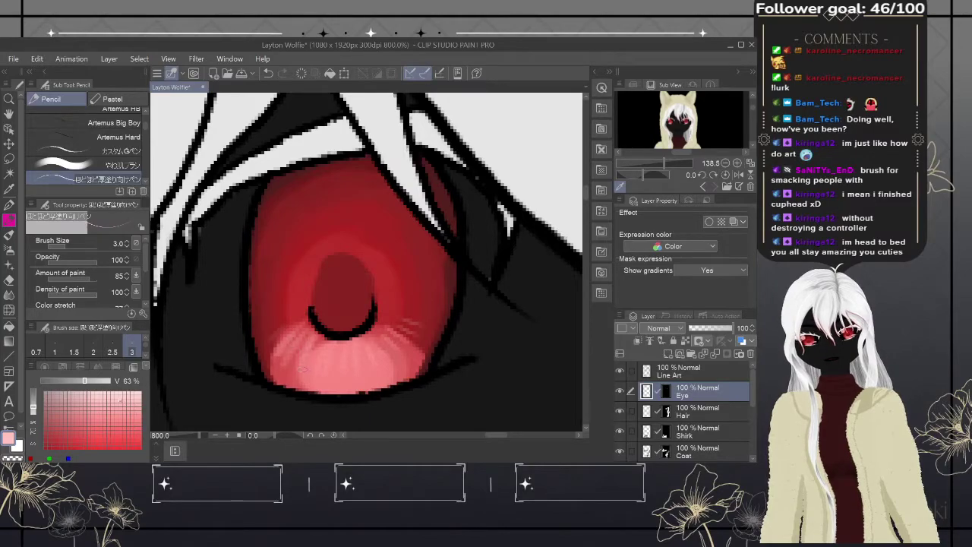
left_click_drag(369, 368, 398, 336)
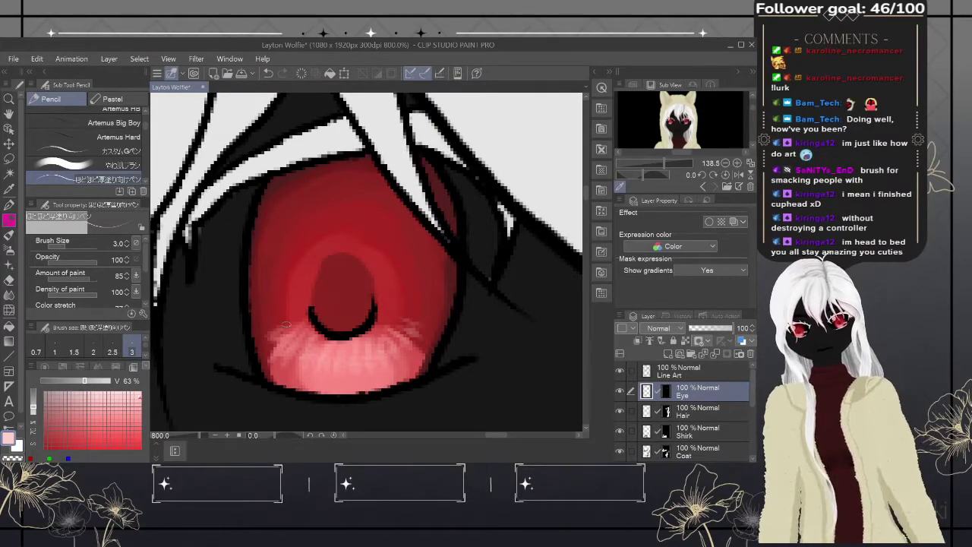
- Sample the pupil's dark red, set the brush to size 5 and opacity 21, and softly shade the pupil
left_click(342, 287, "alt")
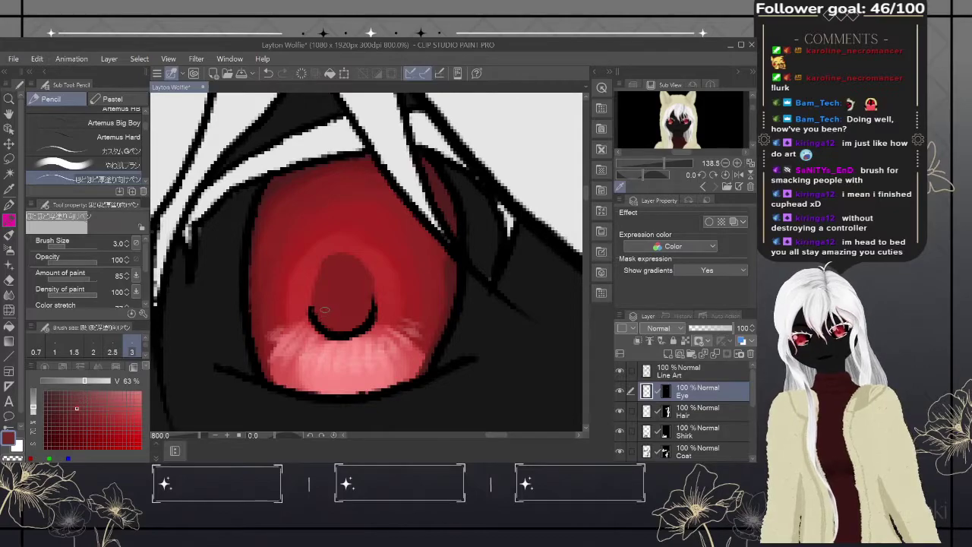
key("bracketright")
key("bracketright")
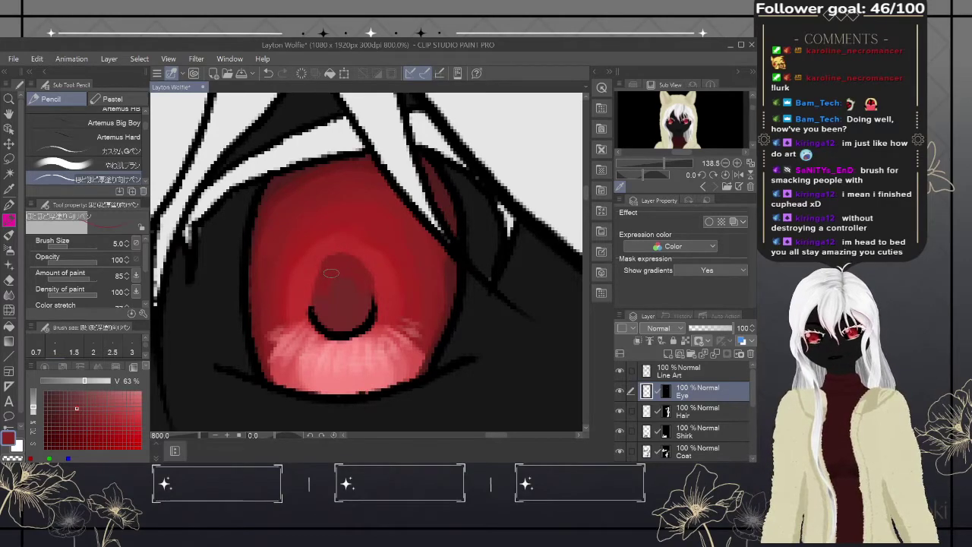
left_click_drag(72, 265, 57, 265)
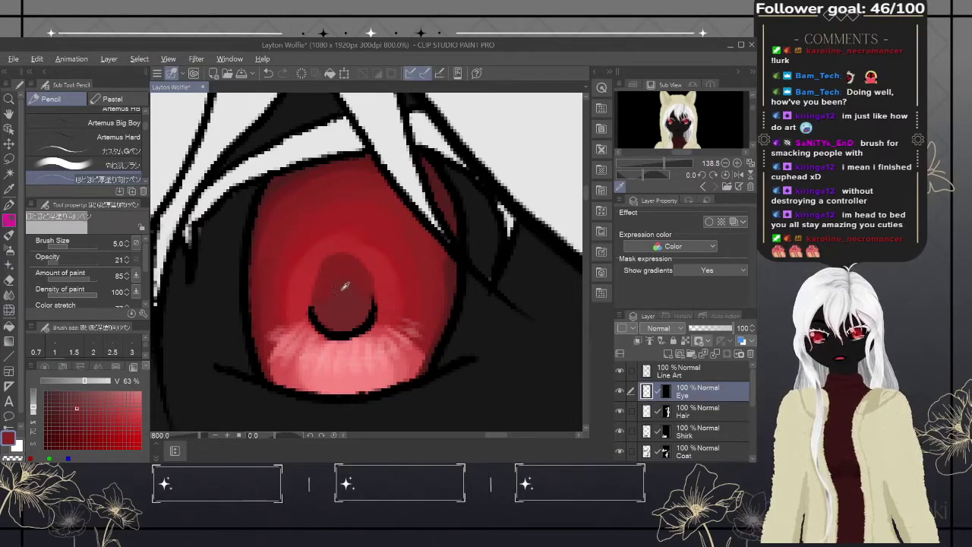
left_click(330, 293, "alt")
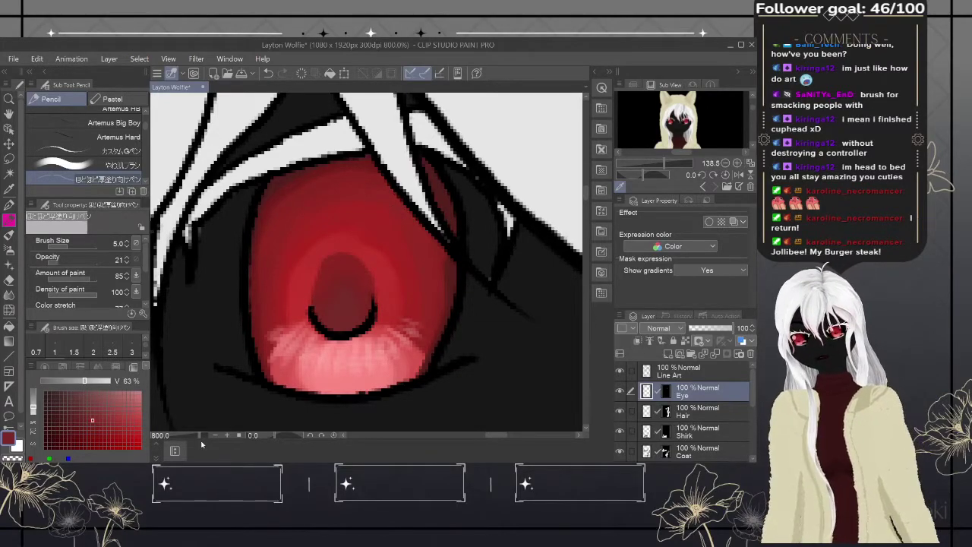
- Select the Hair layer for detailing the bangs beside the red eye
left_click_drag(201, 438, 182, 441)
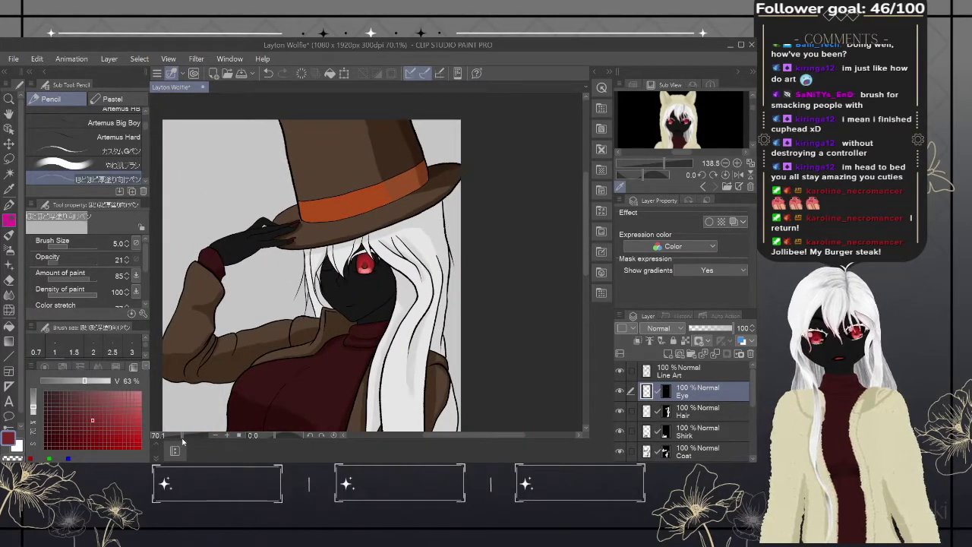
left_click_drag(182, 441, 182, 440)
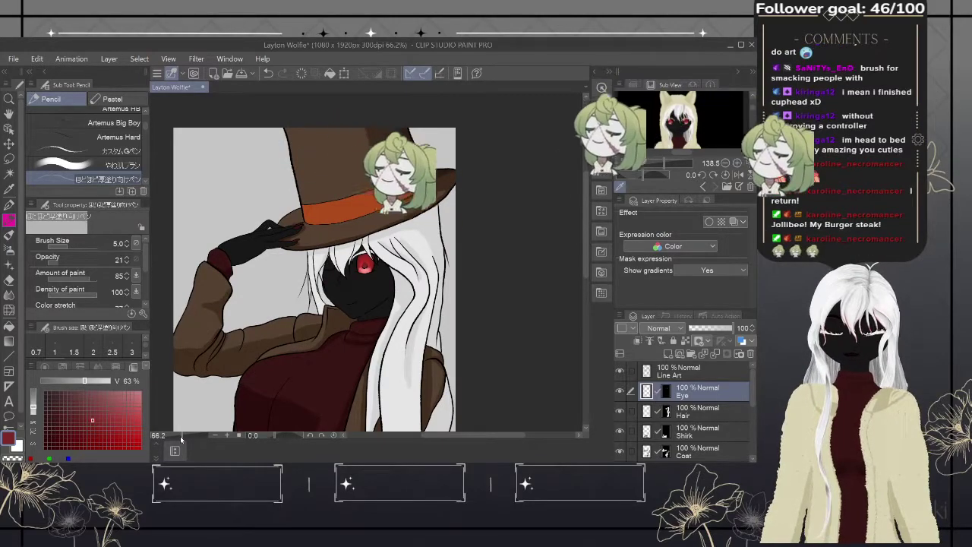
left_click_drag(386, 333, 411, 224)
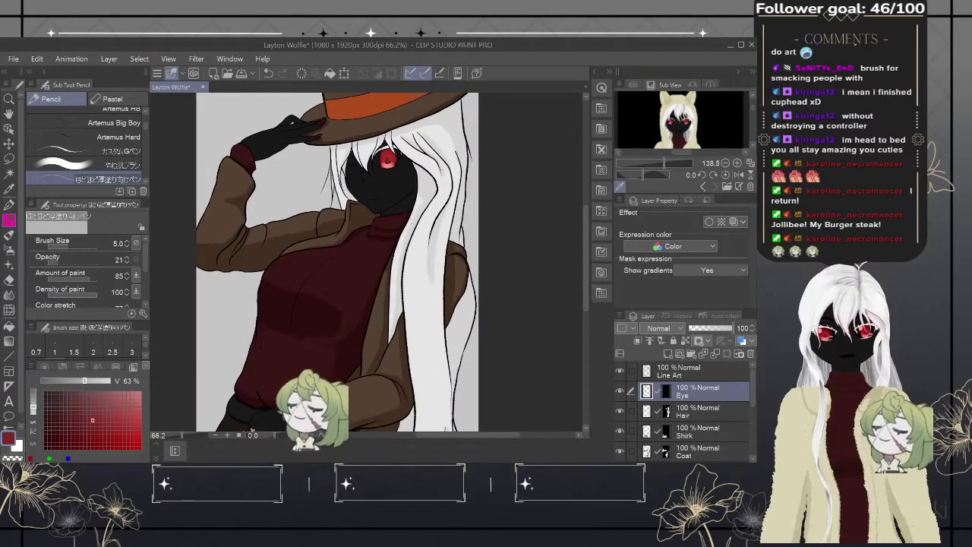
left_click_drag(182, 439, 178, 438)
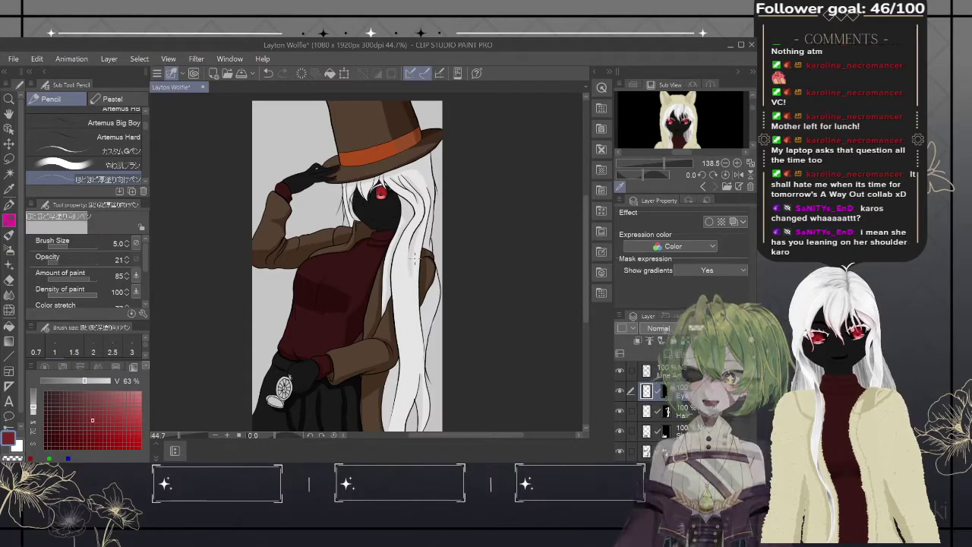
left_click(649, 412)
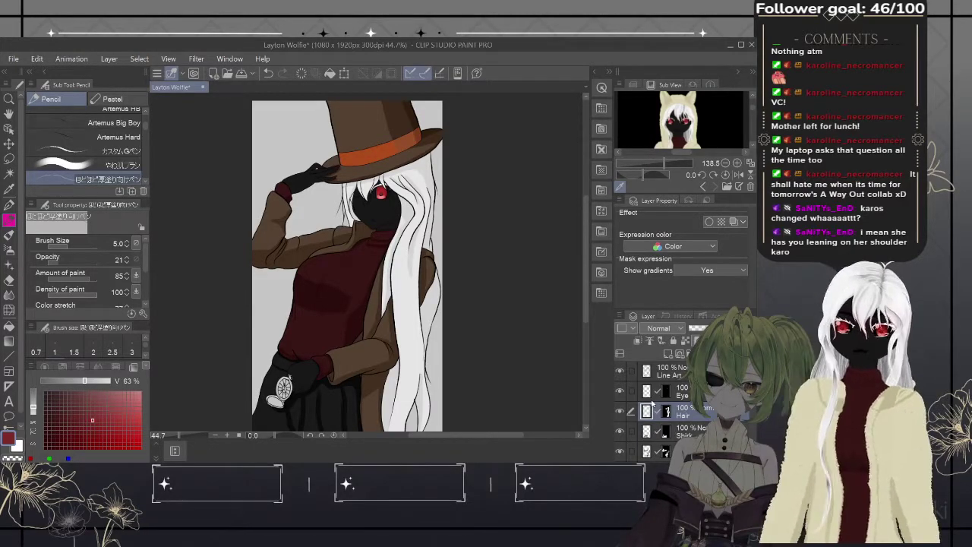
key("ctrl+equal")
key("ctrl+equal")
key("ctrl+equal")
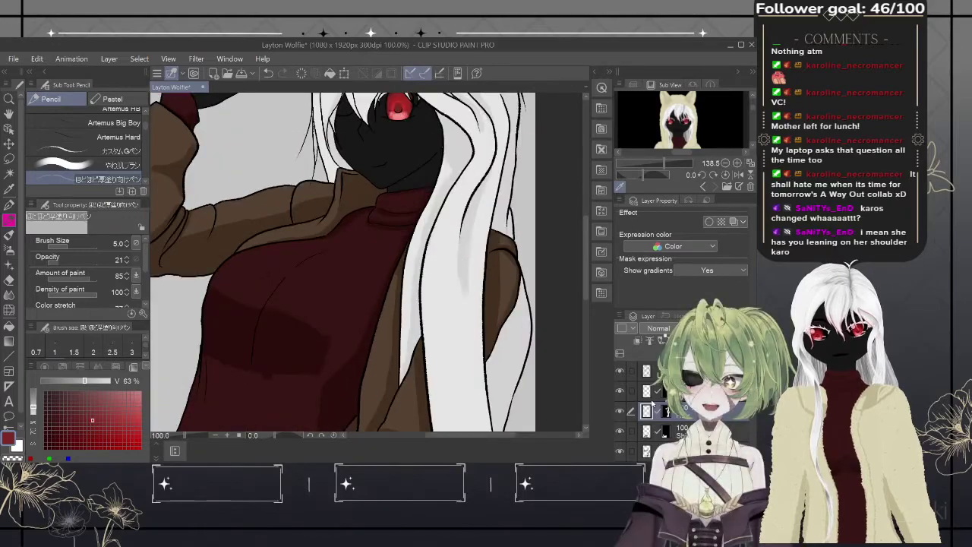
left_click_drag(408, 156, 389, 308)
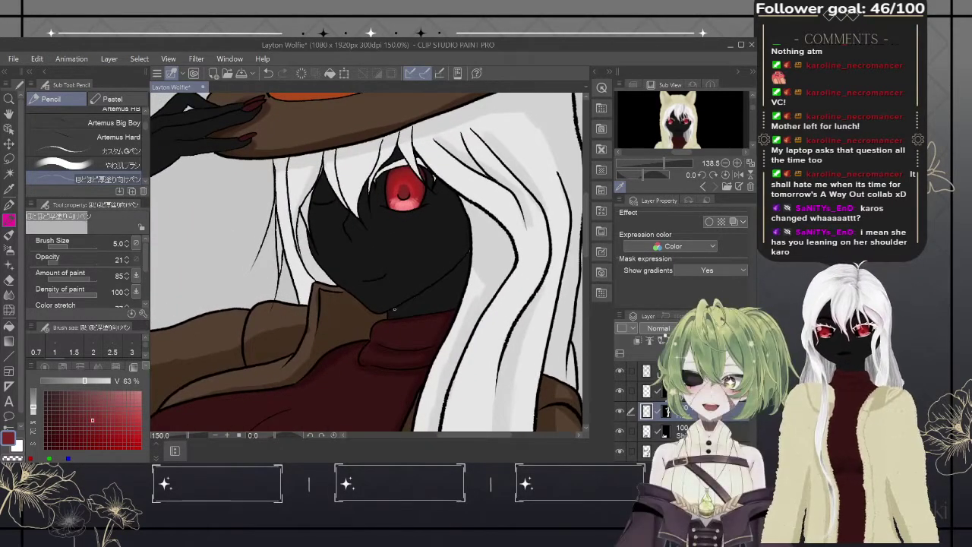
scroll(394, 307, "up", 1)
scroll(394, 308, "up", 2)
key("e")
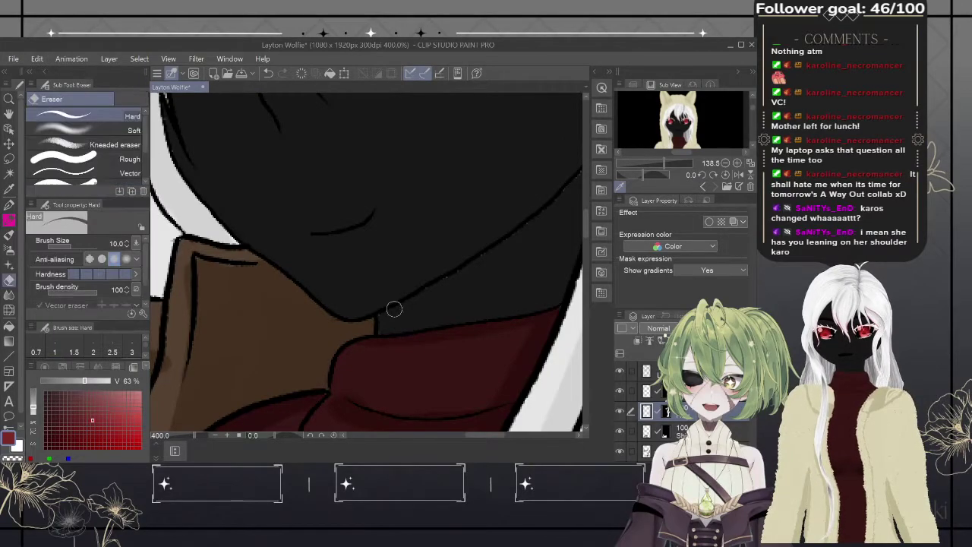
key("p")
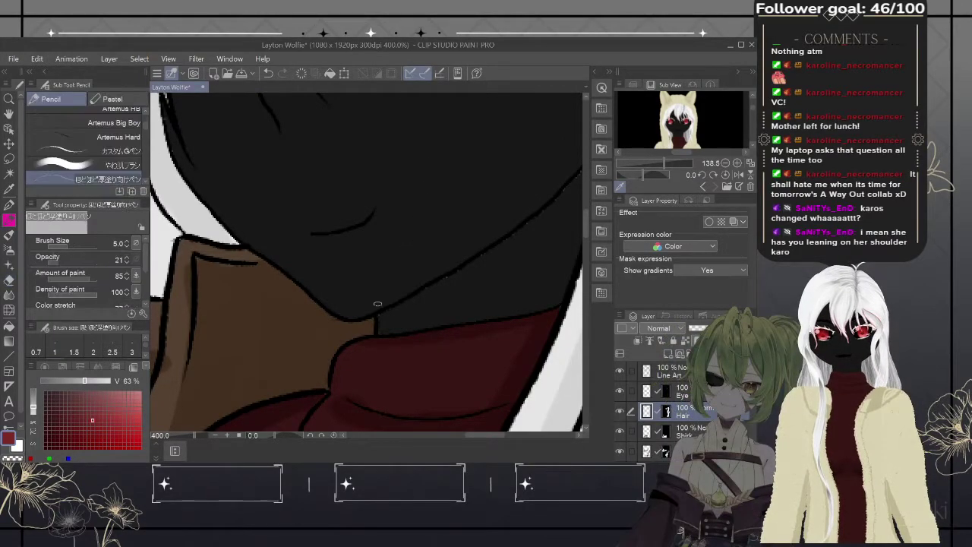
left_click_drag(417, 170, 384, 386)
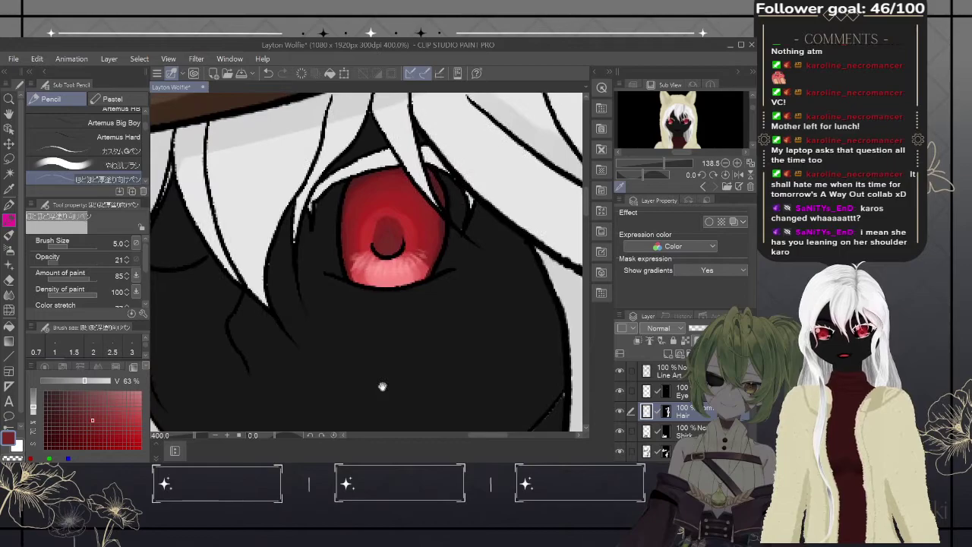
left_click_drag(411, 229, 486, 250)
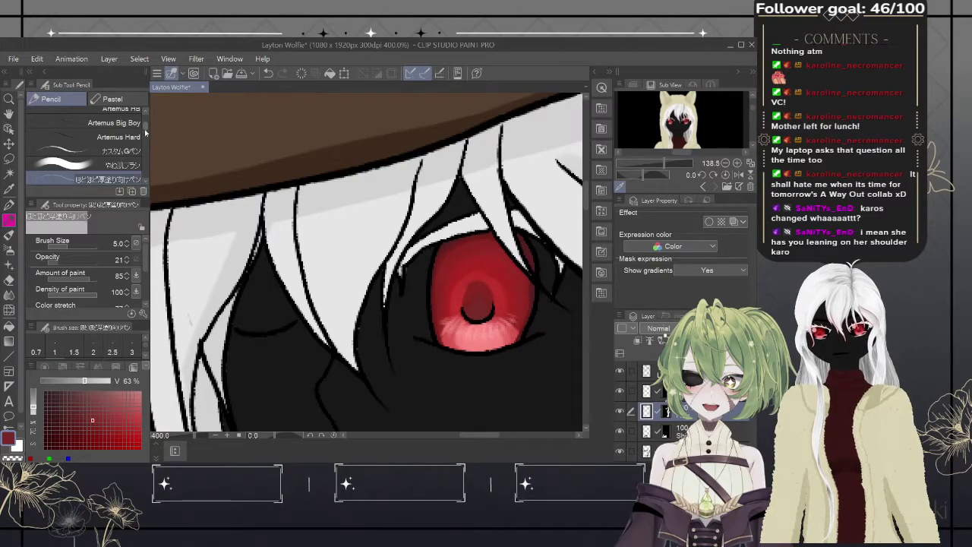
- Choose the カスタムGペン brush, sample the hair's light tone and pick a slightly darker gray
scroll(145, 133, "down", 3)
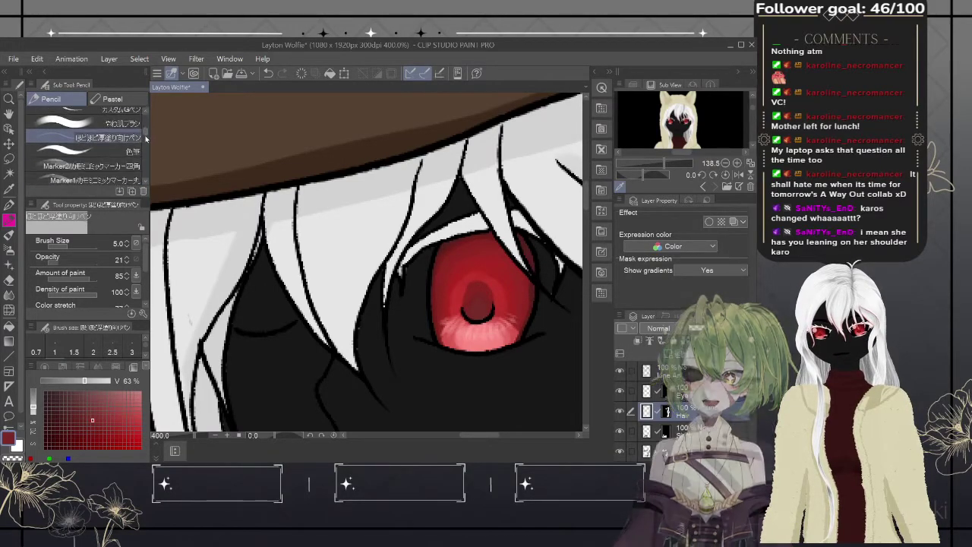
scroll(147, 139, "down", 1)
scroll(147, 140, "up", 2)
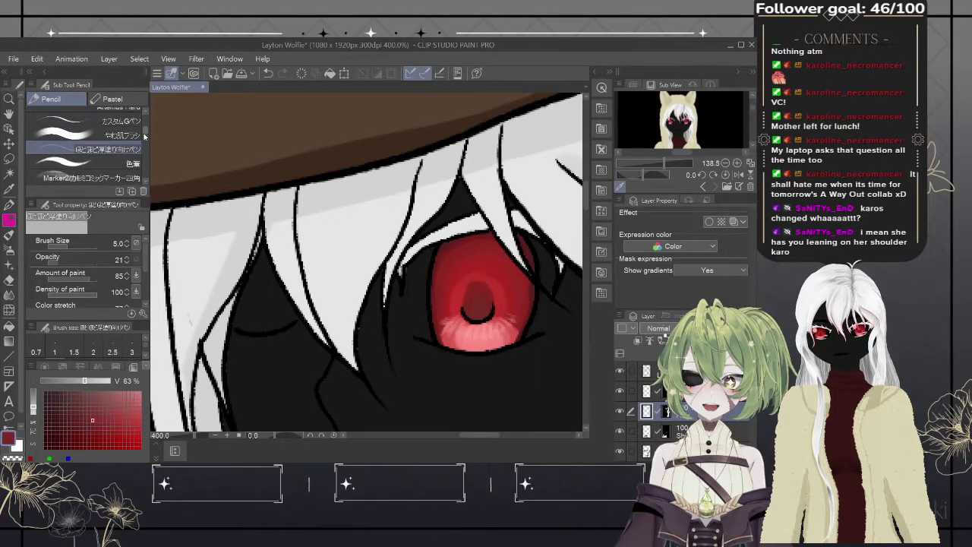
scroll(145, 133, "up", 4)
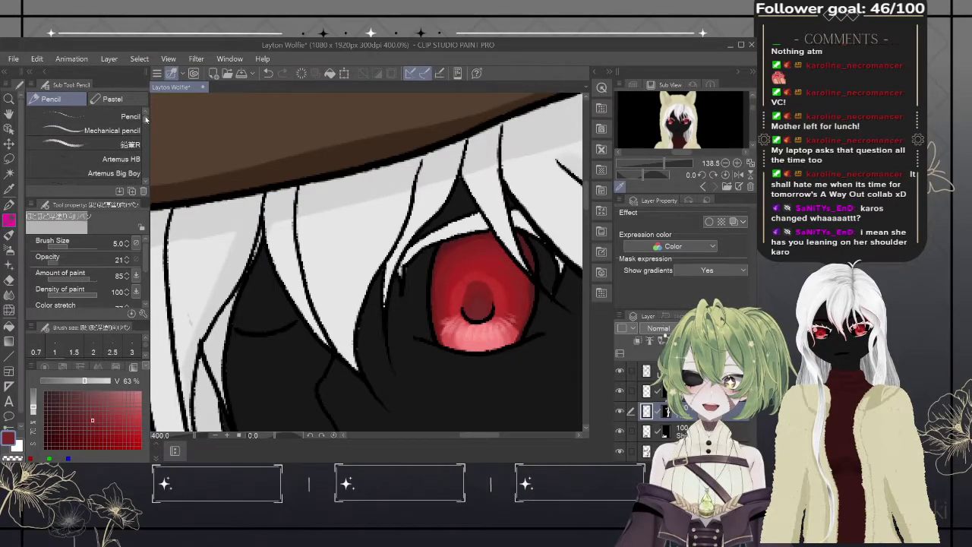
scroll(147, 120, "down", 3)
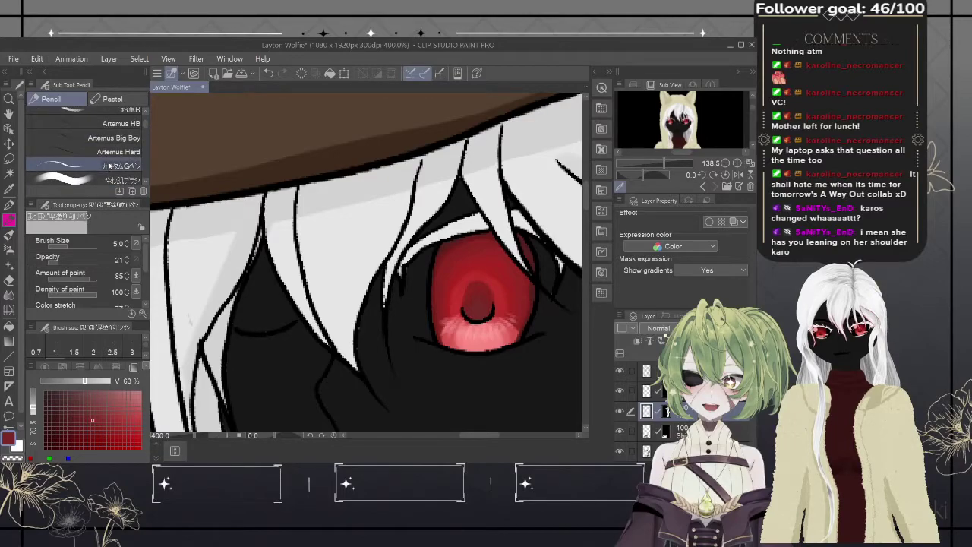
left_click(111, 166)
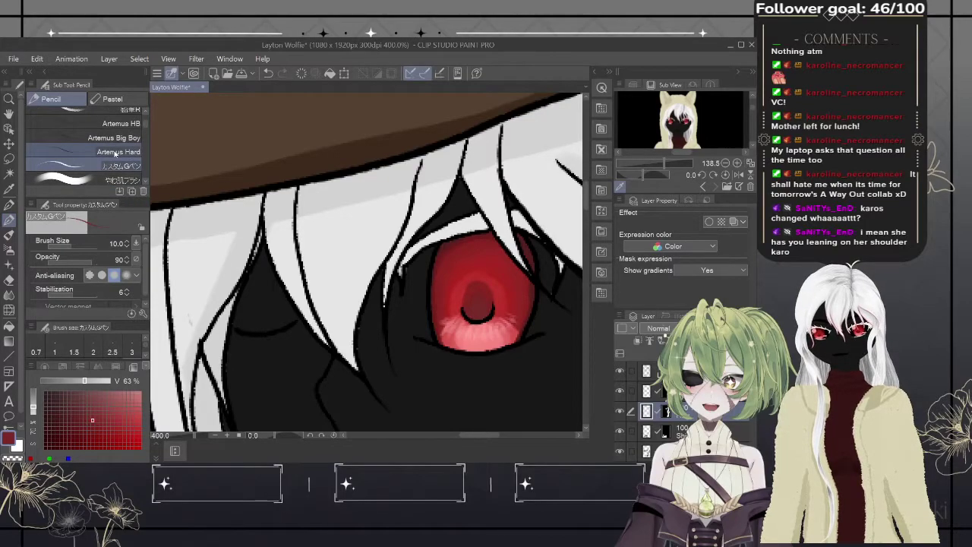
key("c")
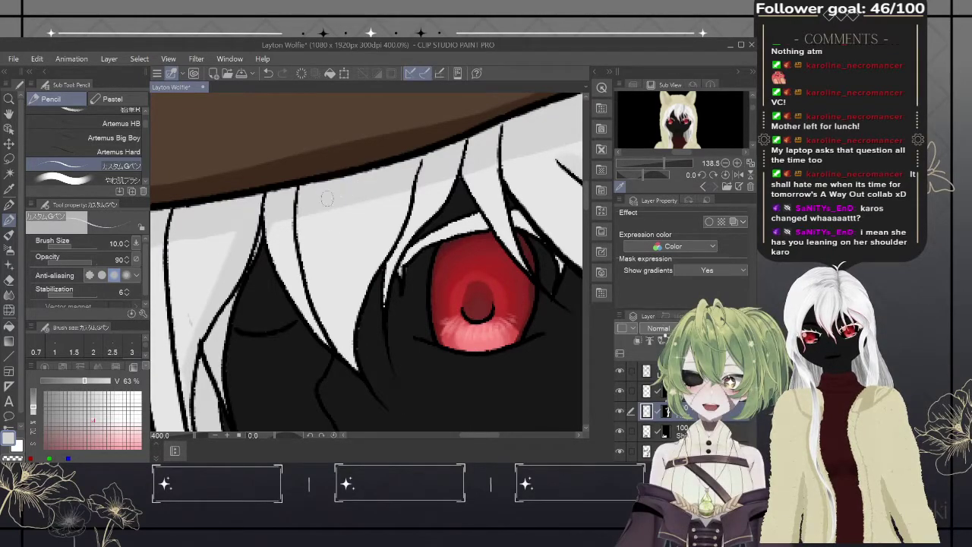
left_click(83, 411)
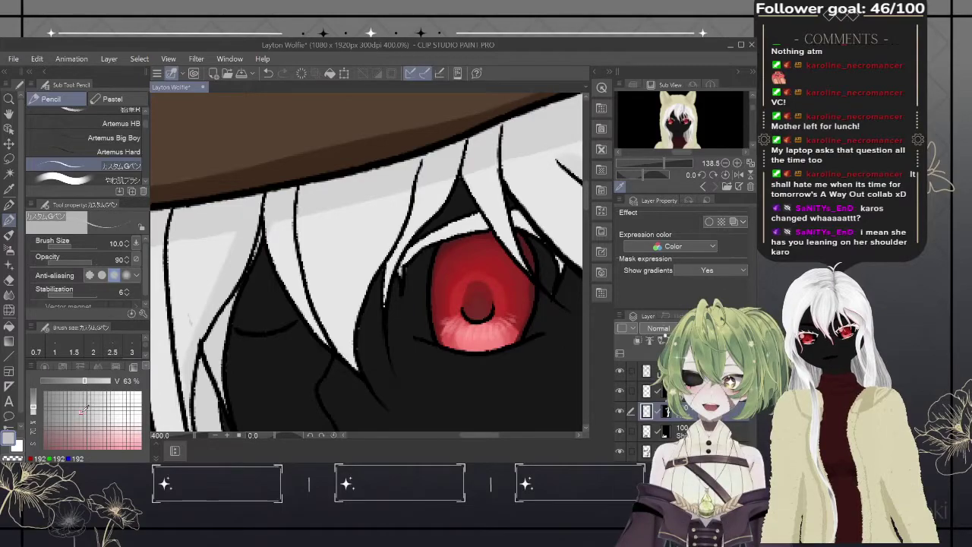
left_click(81, 408)
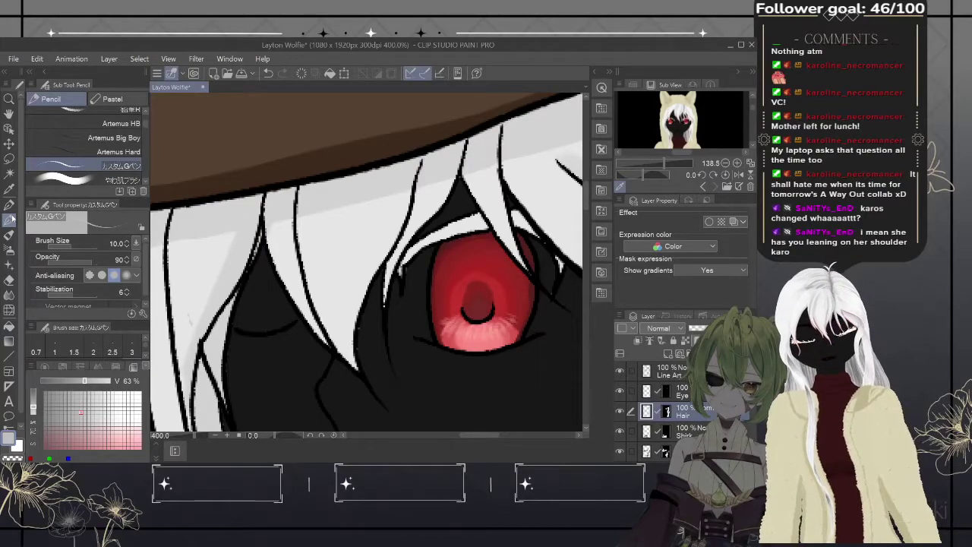
- Paint fine gray strand lines down the bangs between the closed eye and the red eye
mouse_move(327, 207)
left_mouse_down()
mouse_move(323, 281)
mouse_move(334, 296)
mouse_move(317, 258)
mouse_move(326, 315)
left_mouse_up()
left_click_drag(304, 241, 313, 258)
mouse_move(306, 199)
left_mouse_down()
mouse_move(338, 359)
mouse_move(298, 220)
mouse_move(331, 255)
mouse_move(343, 353)
mouse_move(329, 258)
mouse_move(332, 340)
left_mouse_up()
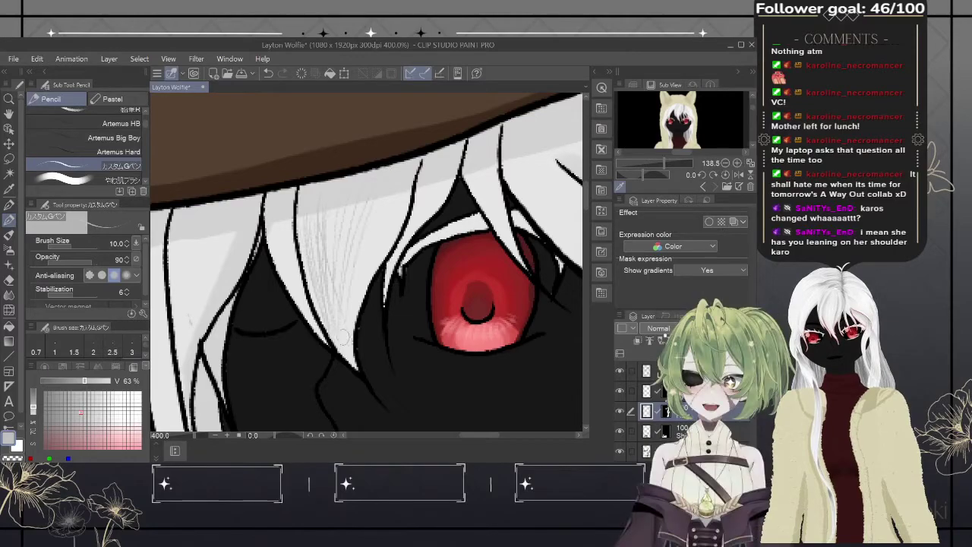
left_click_drag(389, 199, 383, 261)
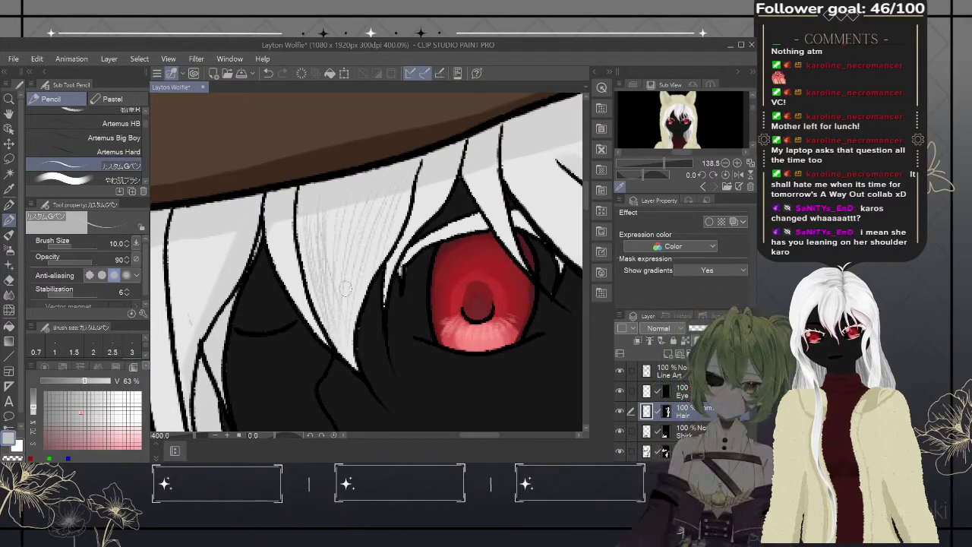
left_click_drag(291, 218, 288, 305)
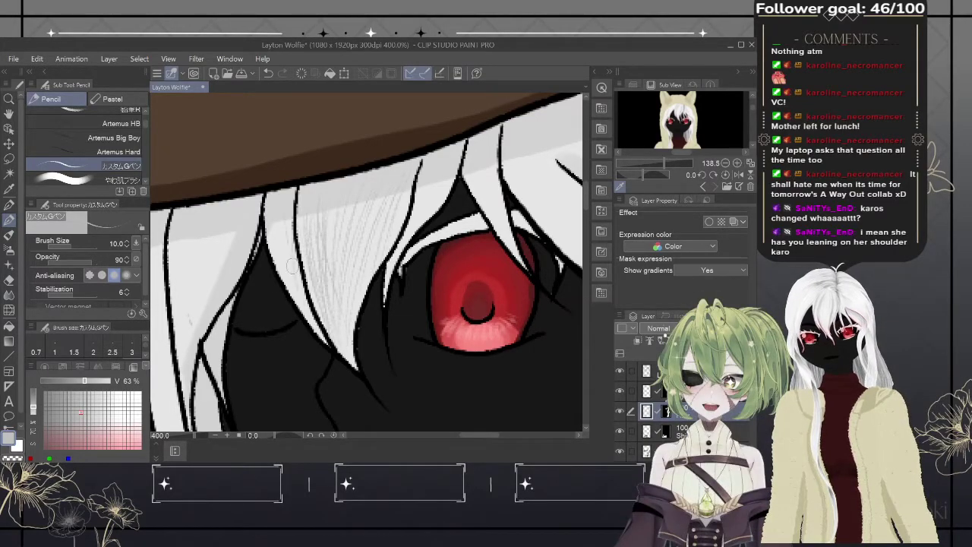
left_click_drag(288, 200, 289, 255)
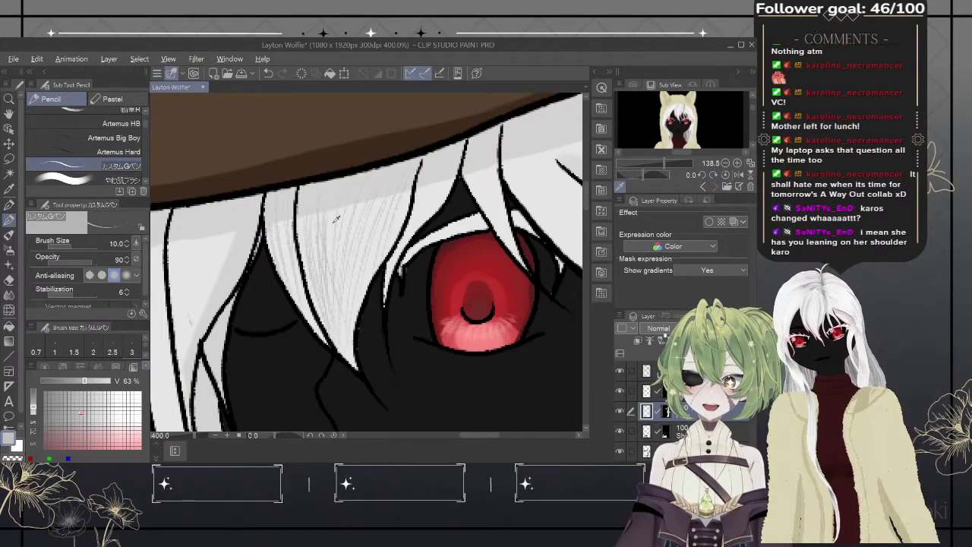
- Lower the brush opacity to 41, sample the hair color, pick white and paint fine highlight strands over the same bangs
key("alt")
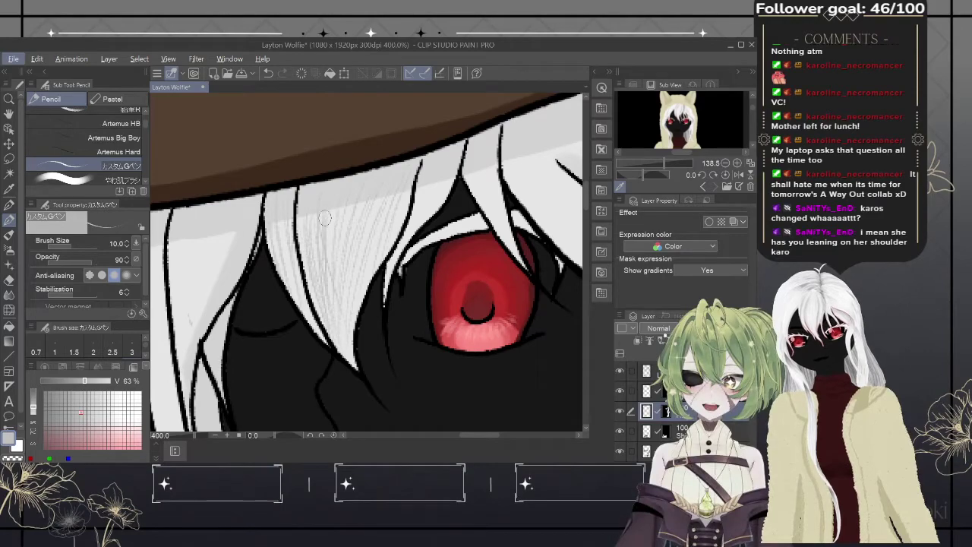
left_click(70, 261)
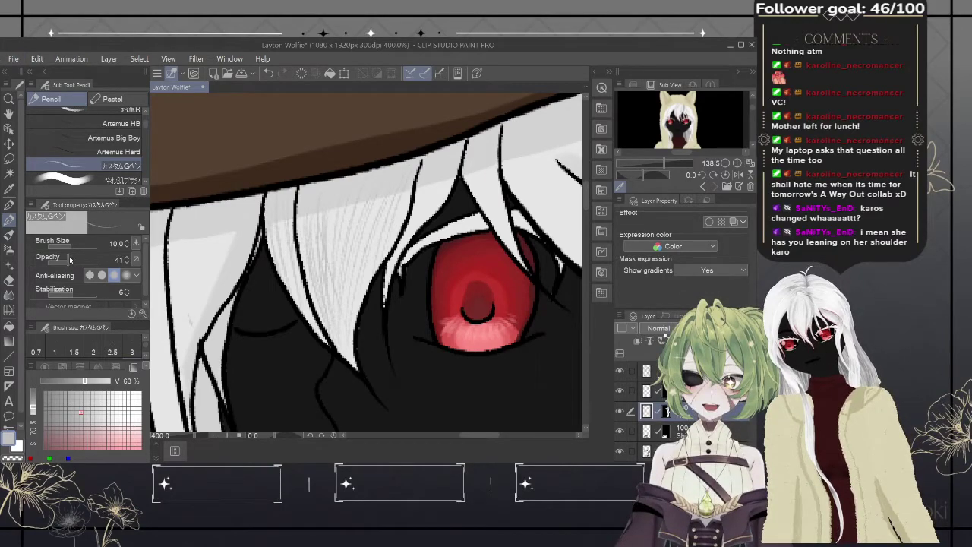
left_click(318, 251, "alt")
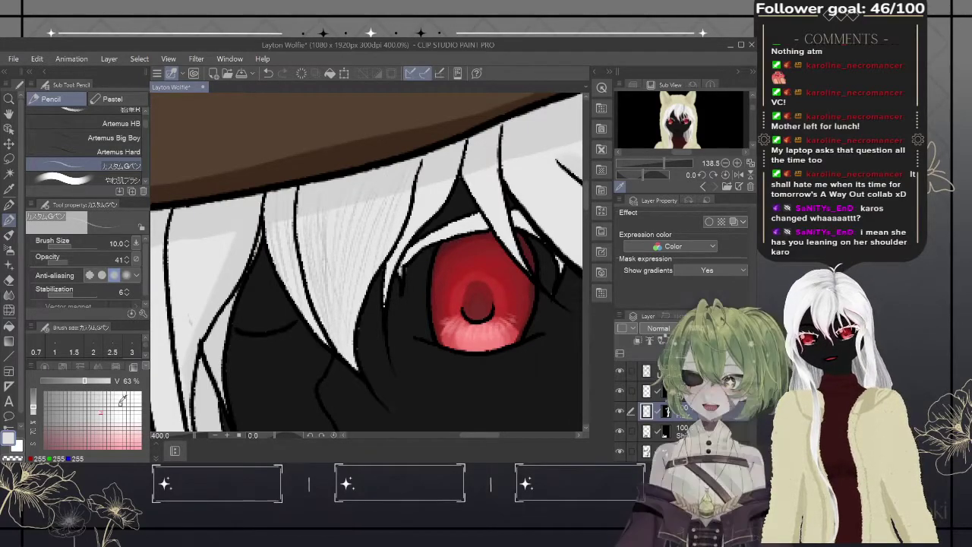
left_click(372, 249, "alt")
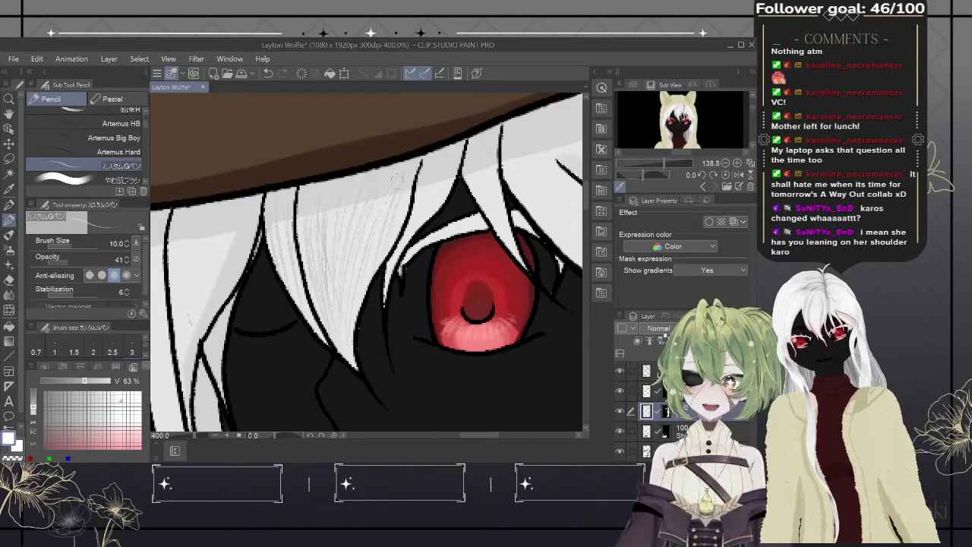
mouse_move(364, 303)
left_mouse_down()
mouse_move(385, 166)
mouse_move(359, 201)
mouse_move(334, 307)
mouse_move(337, 390)
left_mouse_up()
left_click_drag(348, 165, 340, 365)
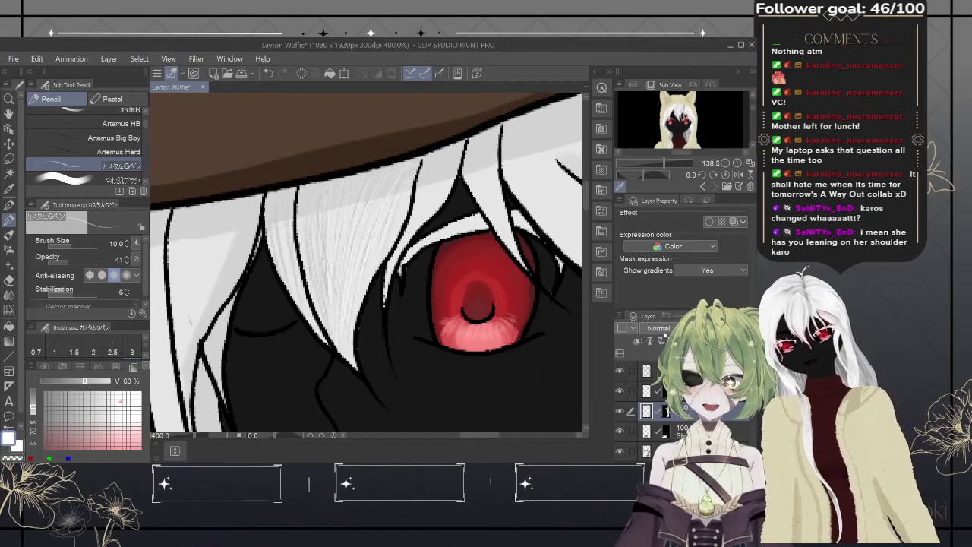
mouse_move(314, 158)
left_mouse_down()
mouse_move(310, 283)
mouse_move(362, 395)
left_mouse_up()
mouse_move(321, 262)
left_mouse_down()
mouse_move(342, 304)
mouse_move(322, 275)
mouse_move(315, 228)
mouse_move(331, 346)
left_mouse_up()
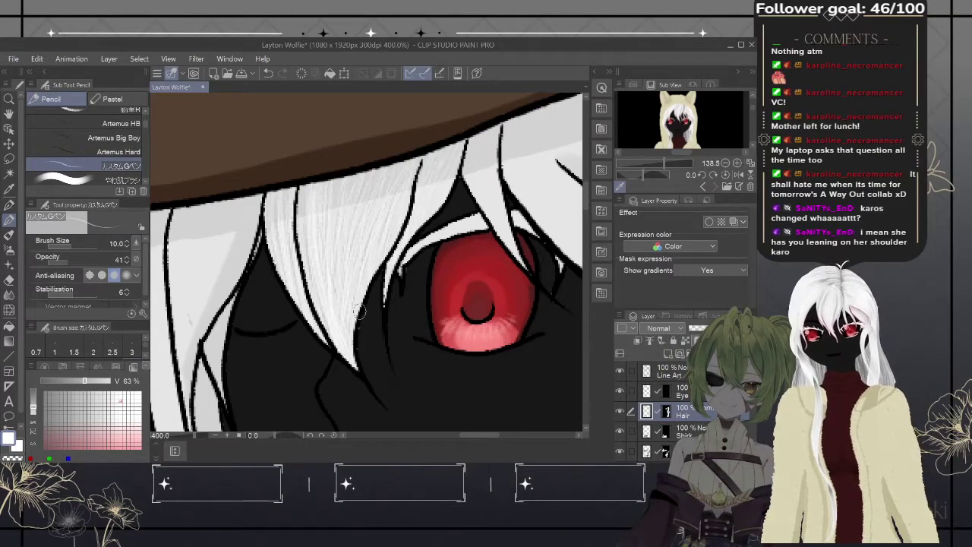
- Sample the bangs' tone, pick slightly varied light grays and add more fine strand lines to the bangs beside the red eye
left_click(347, 217, "alt")
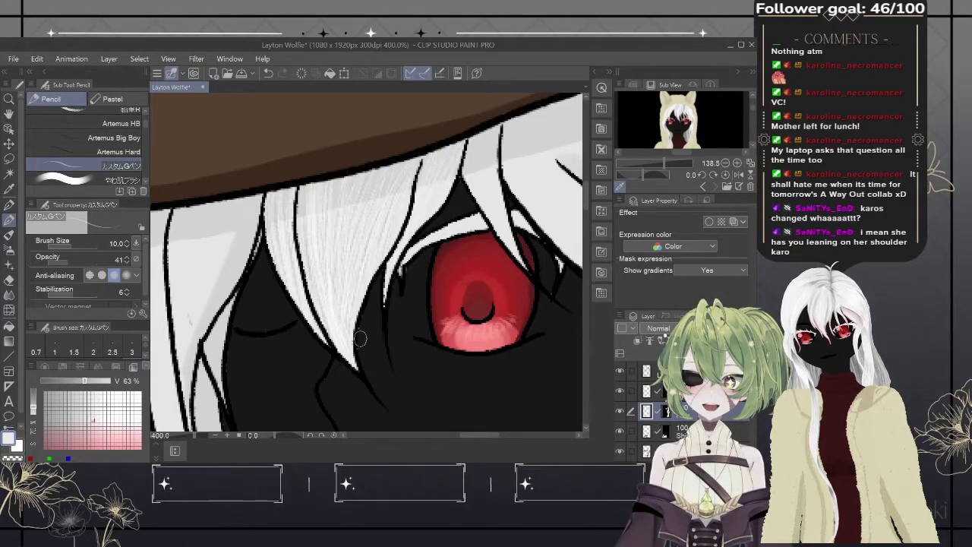
left_click(86, 408)
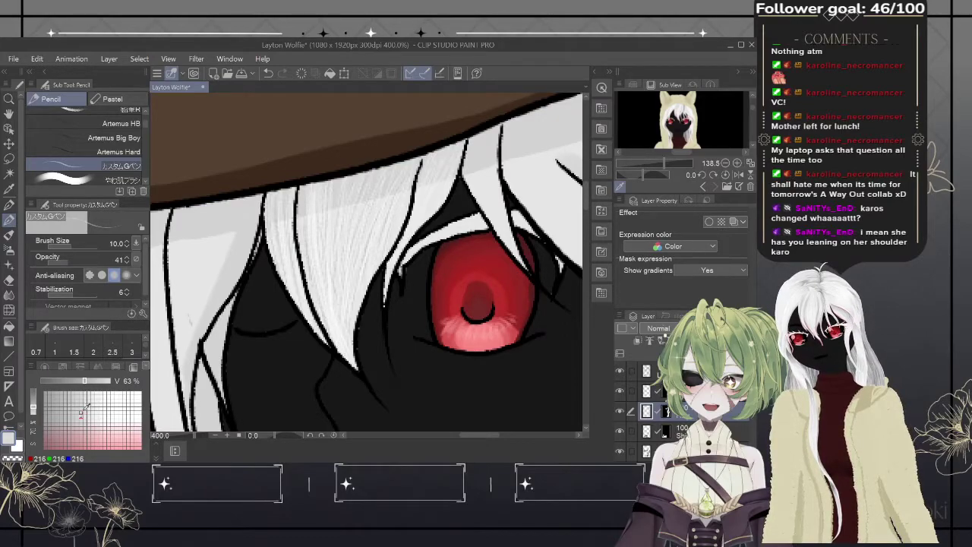
left_click(85, 410)
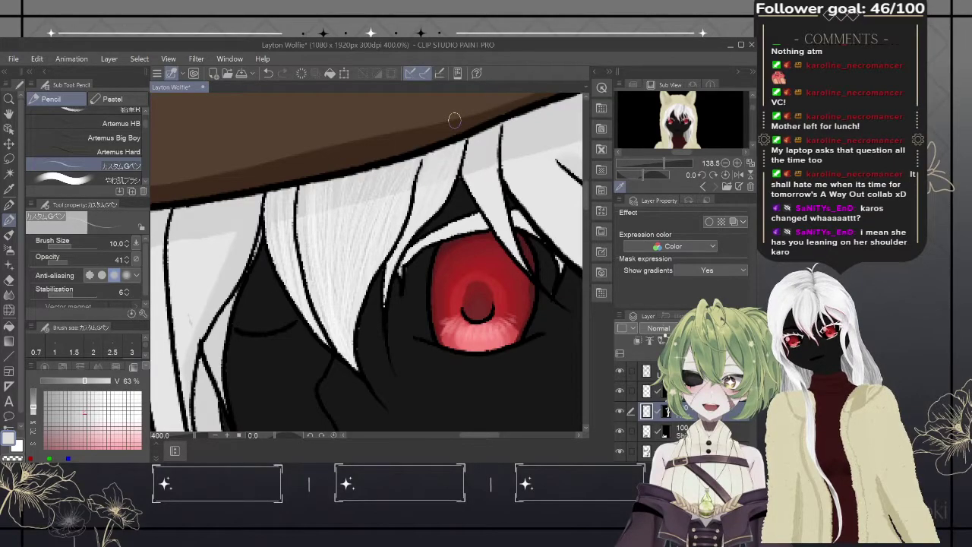
left_click(80, 404)
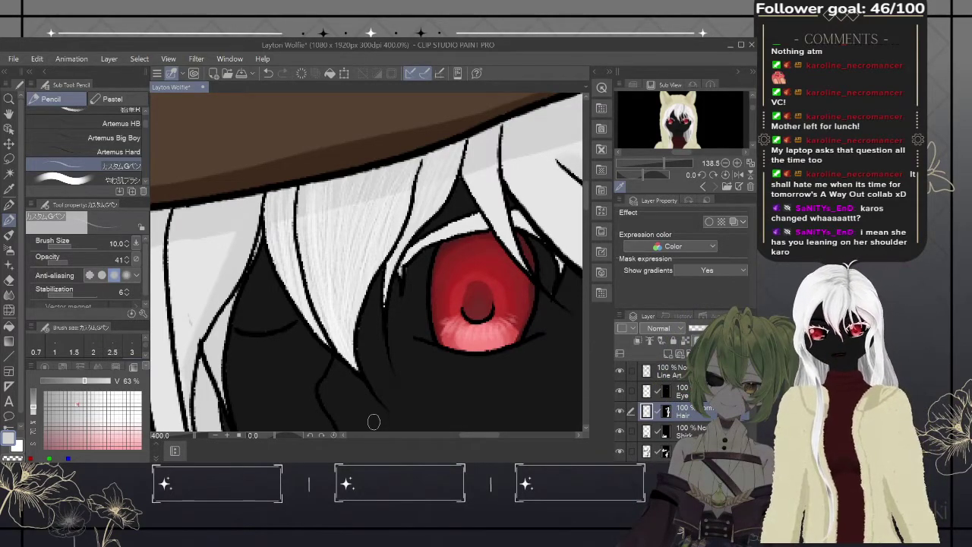
- Look over the whole illustration from the hat down to the skirt and check the layers for the next part to shade
mouse_move(205, 437)
left_mouse_down()
mouse_move(181, 441)
mouse_move(193, 448)
mouse_move(191, 440)
left_mouse_up()
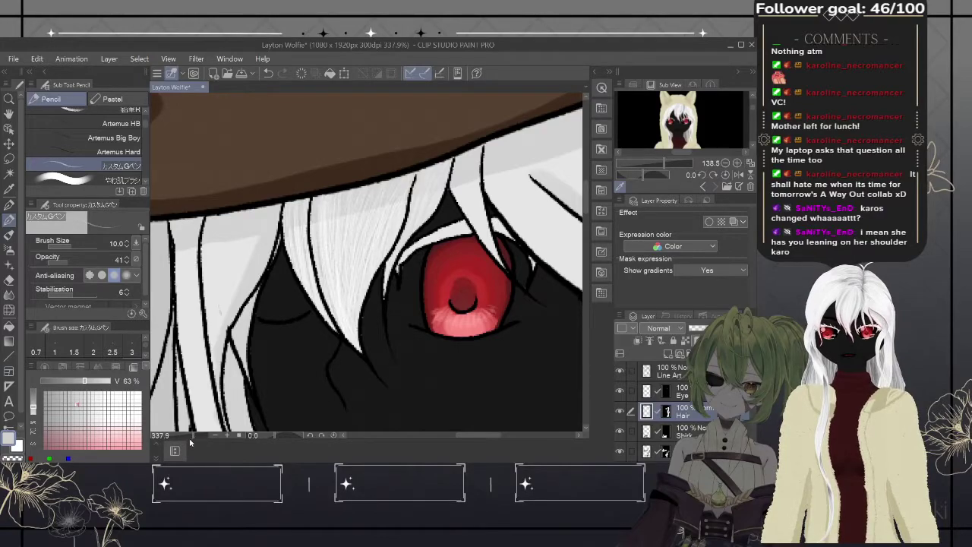
left_click_drag(193, 441, 183, 440)
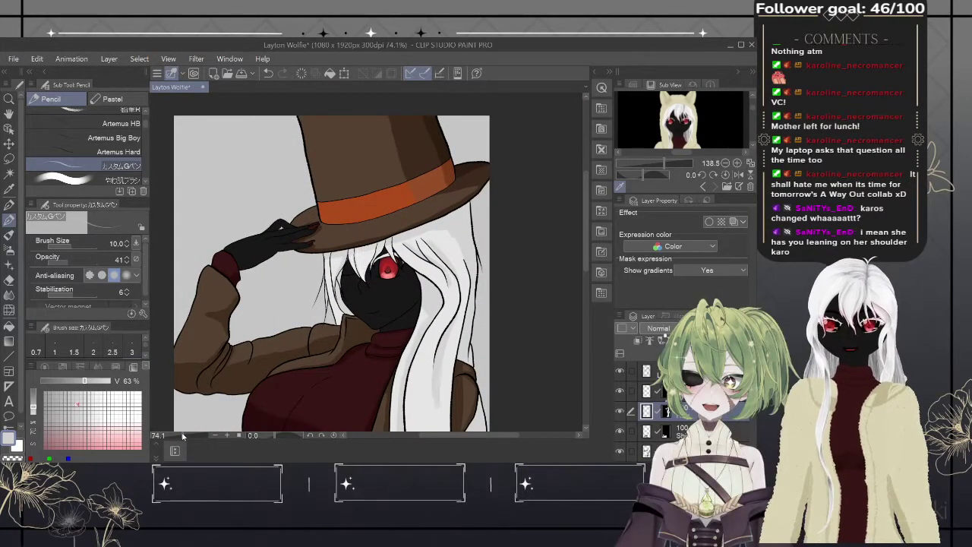
left_click_drag(474, 365, 520, 105)
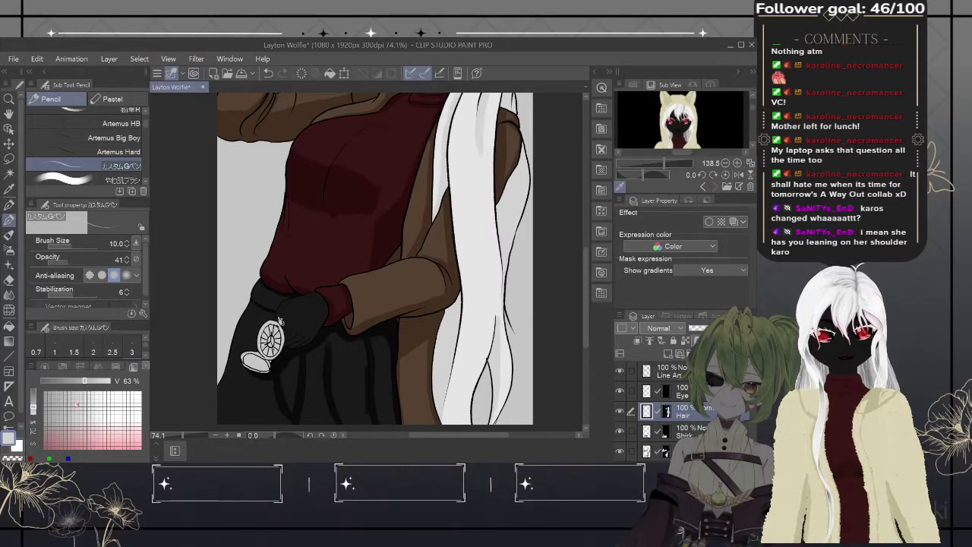
scroll(661, 411, "down", 1)
scroll(661, 411, "down", 3)
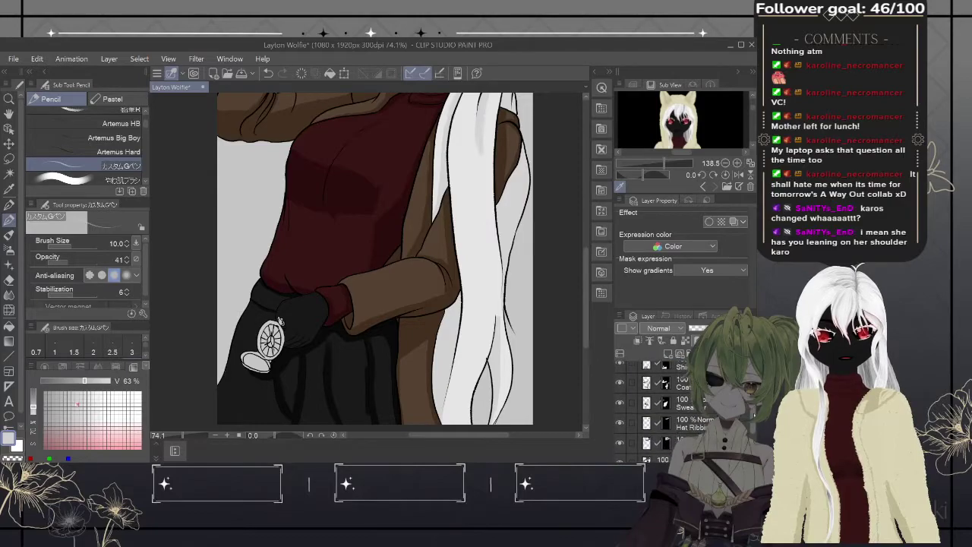
scroll(746, 420, "up", 1)
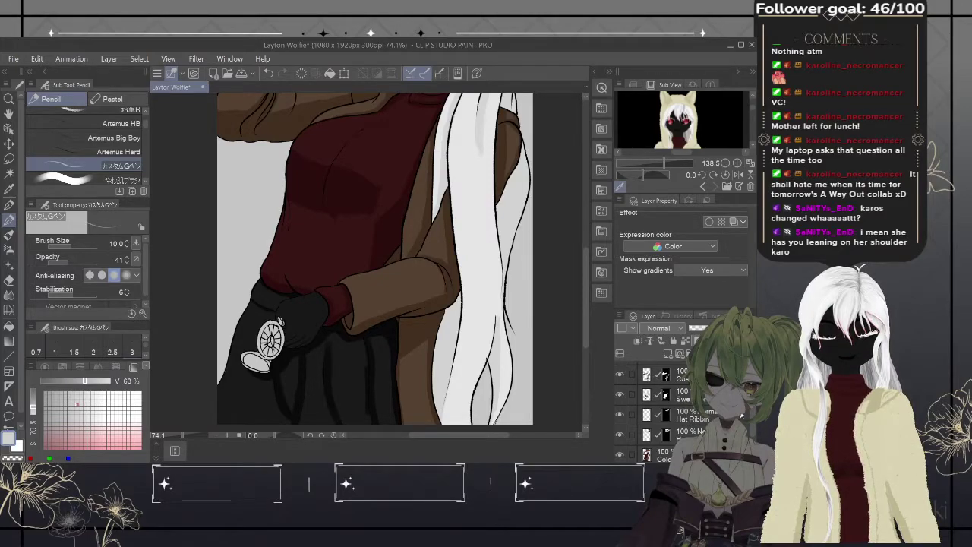
scroll(646, 375, "up", 5)
left_click(646, 411)
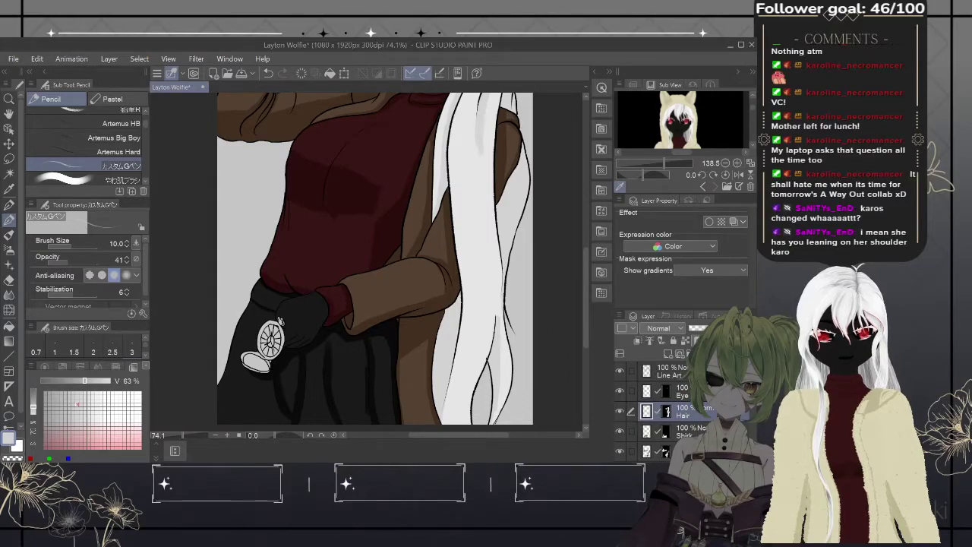
left_click(667, 392)
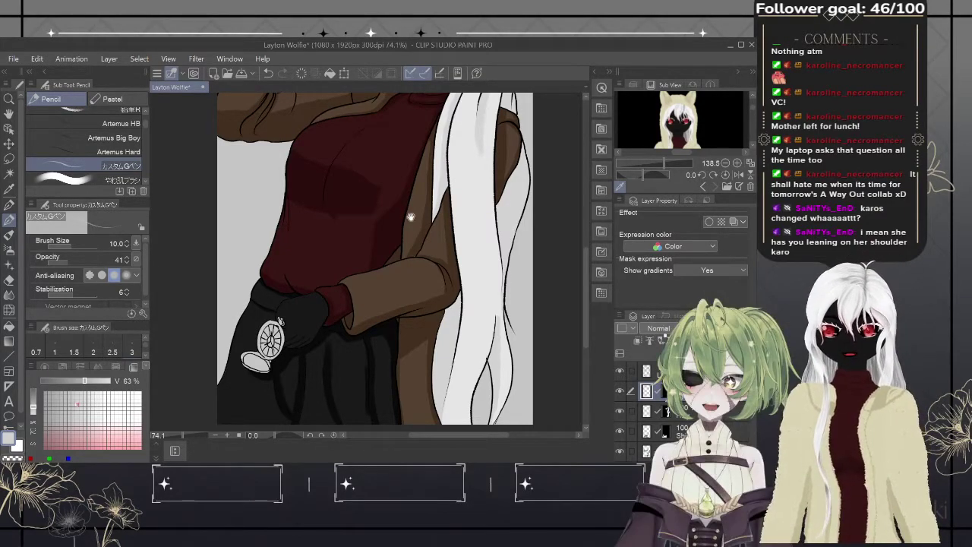
mouse_move(412, 230)
left_mouse_down()
mouse_move(390, 465)
mouse_move(380, 271)
left_mouse_up()
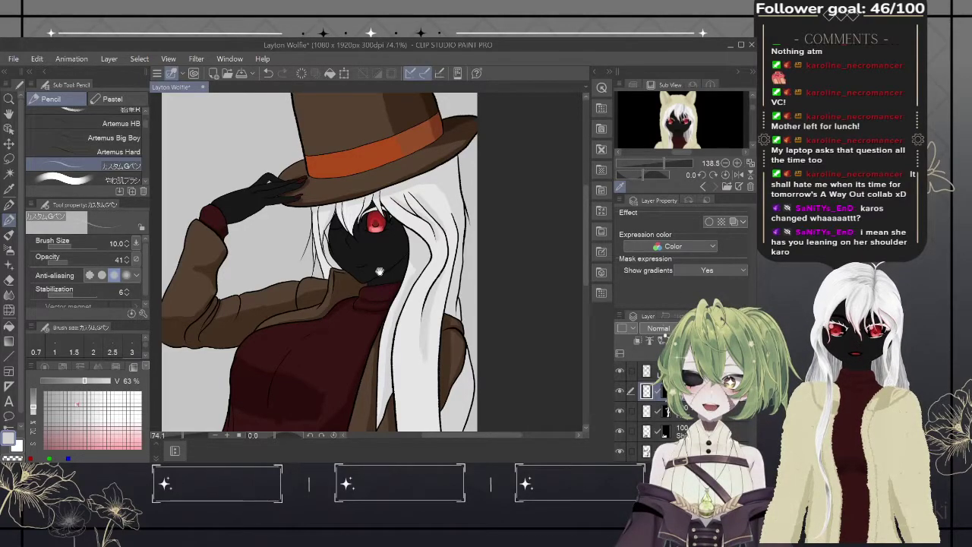
scroll(411, 332, "down", 2)
left_click_drag(412, 333, 436, 193)
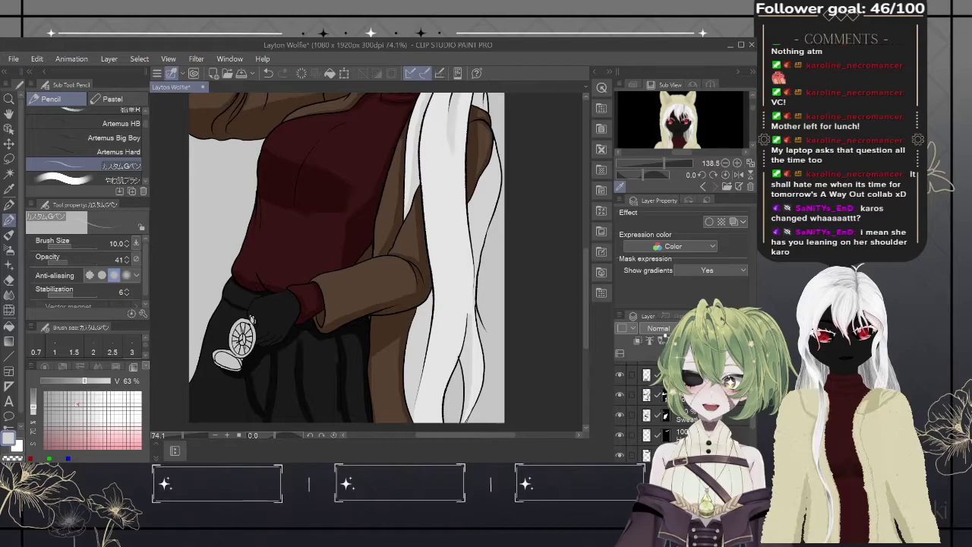
- Select the Coat layer, sample the coat's brown, pick a slightly lighter brown and choose the やわ肌ブラシ brush
left_click(647, 394)
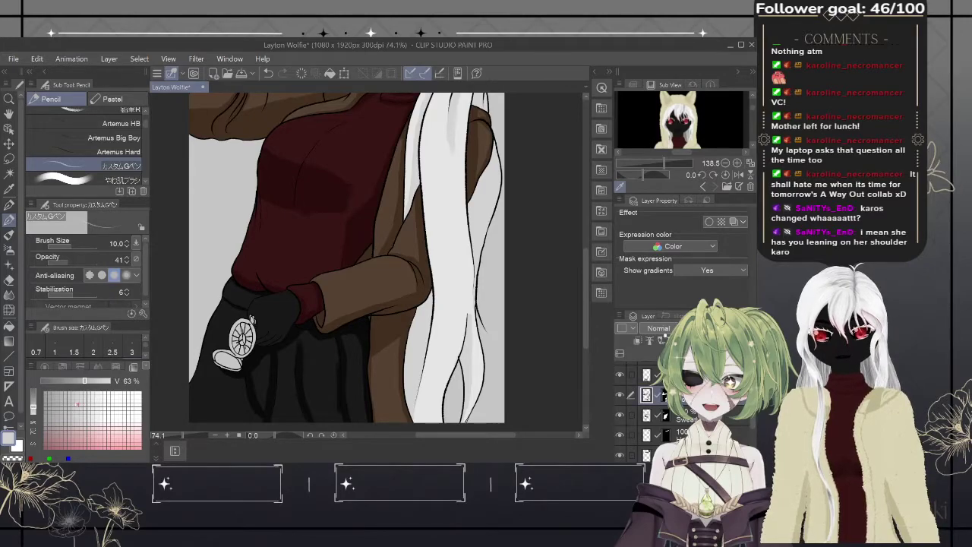
left_click(365, 273, "alt")
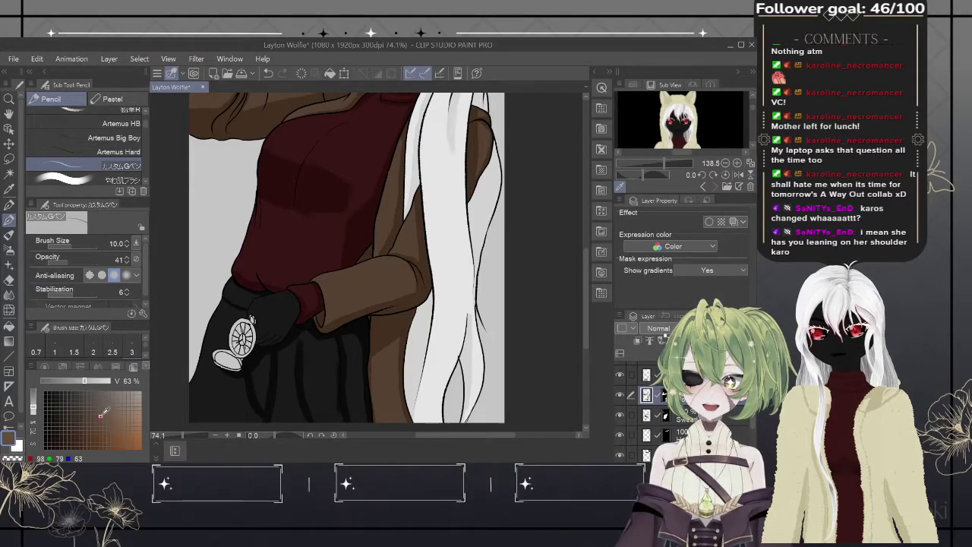
left_click_drag(103, 413, 106, 410)
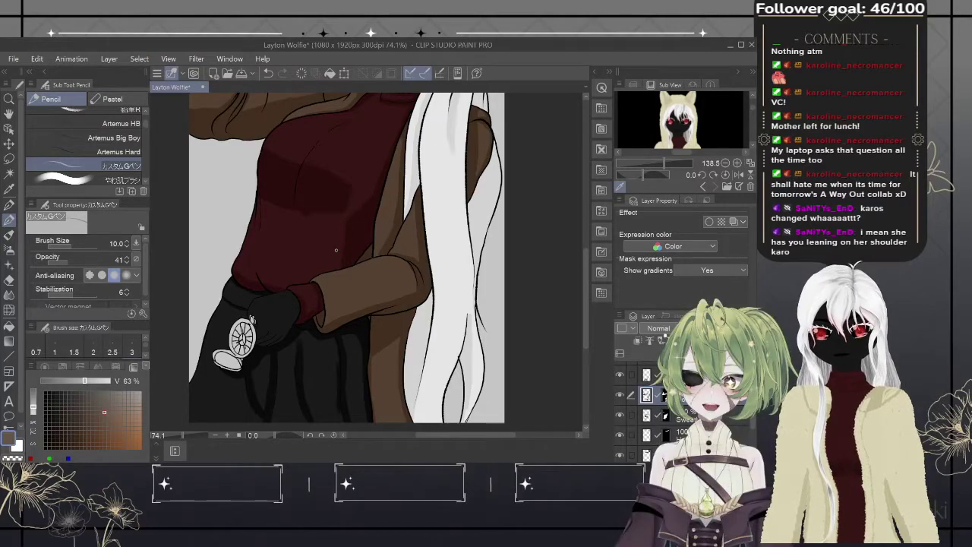
scroll(144, 131, "down", 3)
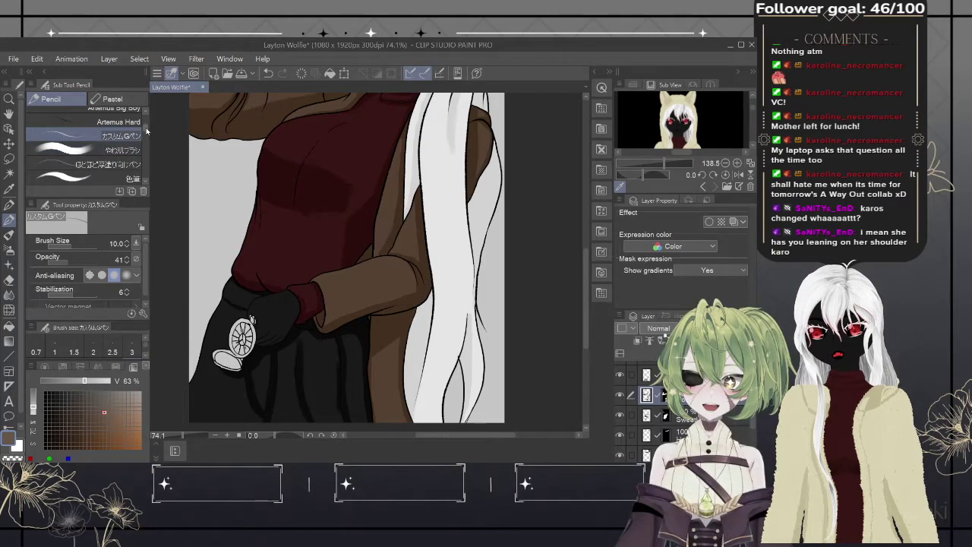
scroll(146, 134, "down", 2)
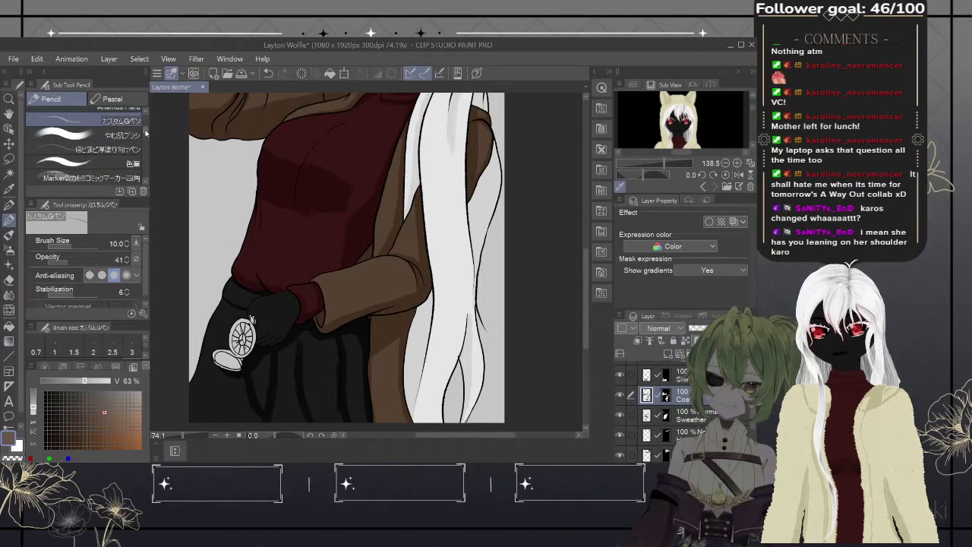
left_click(91, 130)
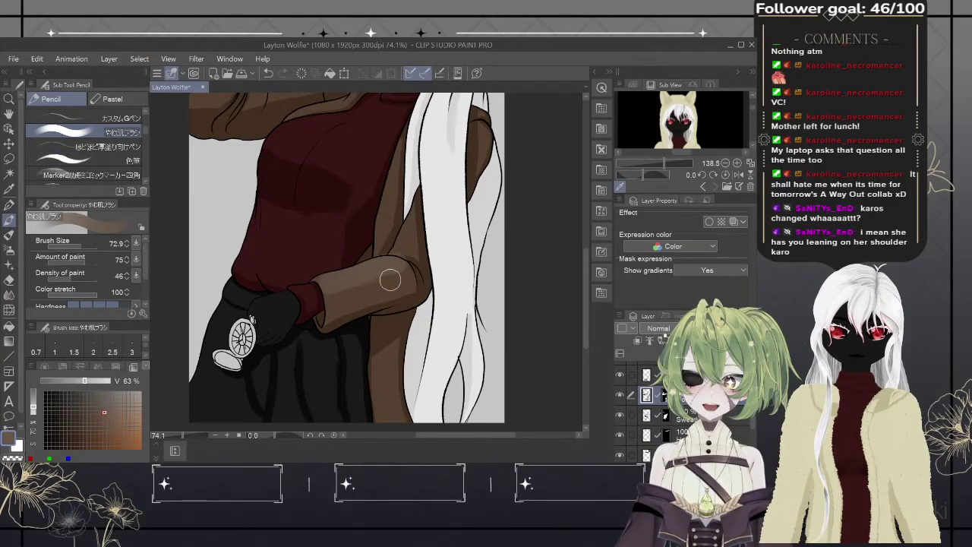
- Try soft highlights in lighter, grayer browns along the coat's lower forearm sleeve and undo the strokes
key("alt")
key("ctrl+z")
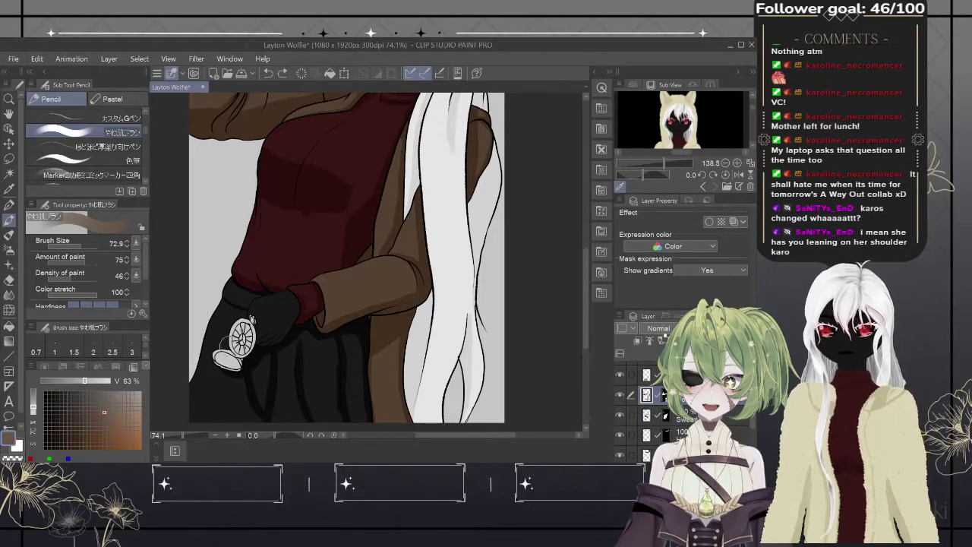
left_click(101, 411)
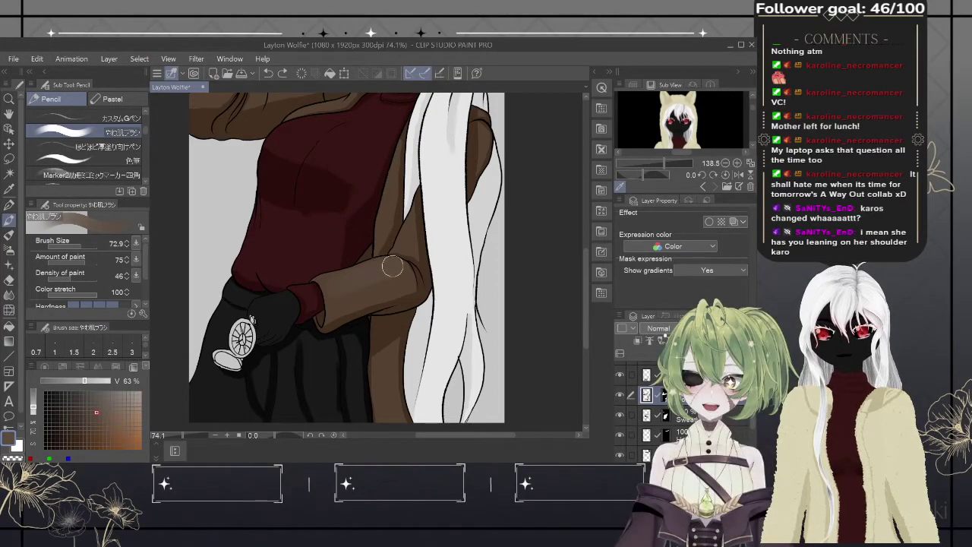
mouse_move(392, 266)
left_mouse_down()
mouse_move(410, 271)
mouse_move(375, 287)
left_mouse_up()
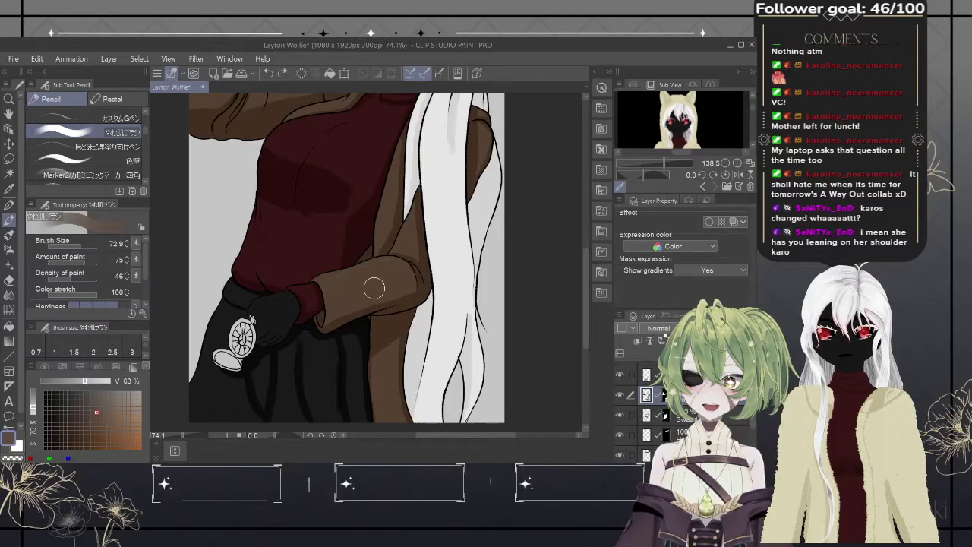
left_click(107, 402)
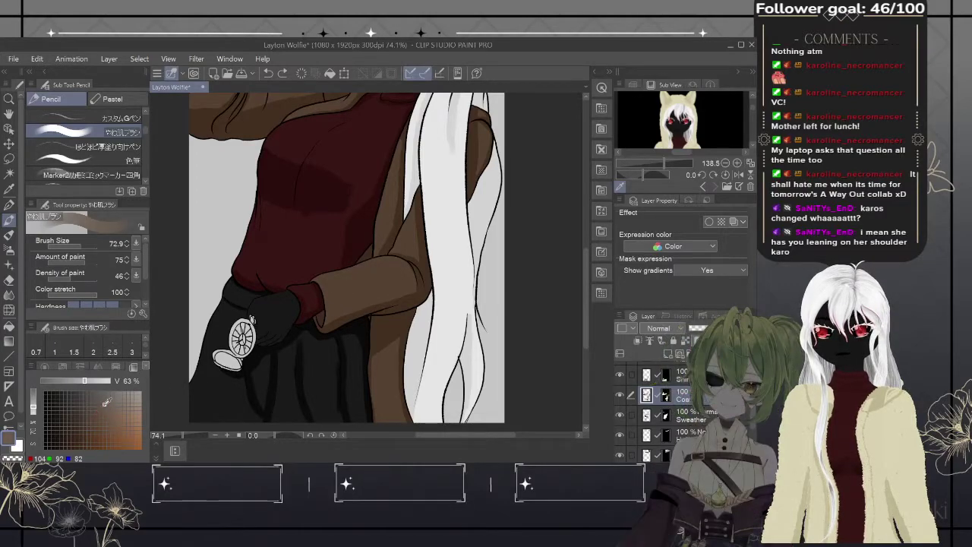
left_click_drag(348, 281, 392, 269)
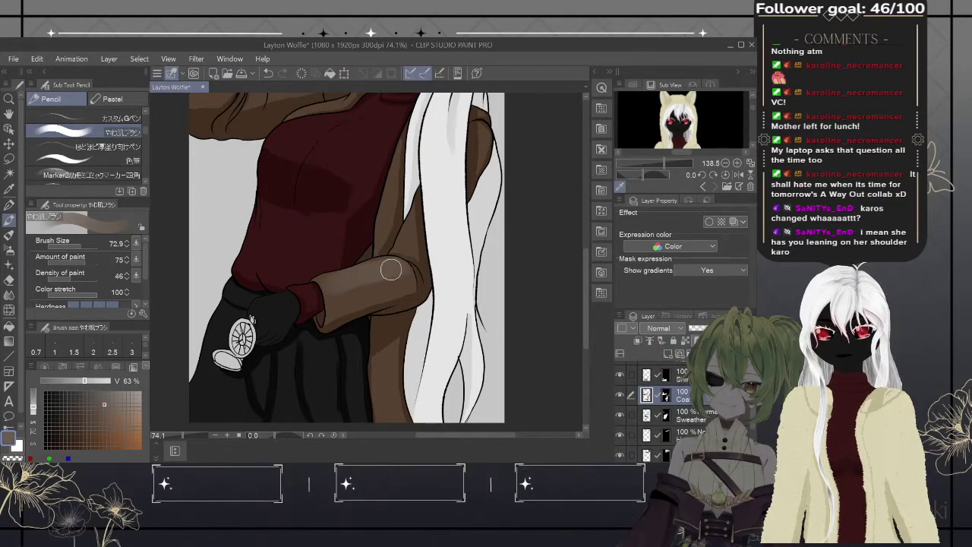
key("ctrl+z")
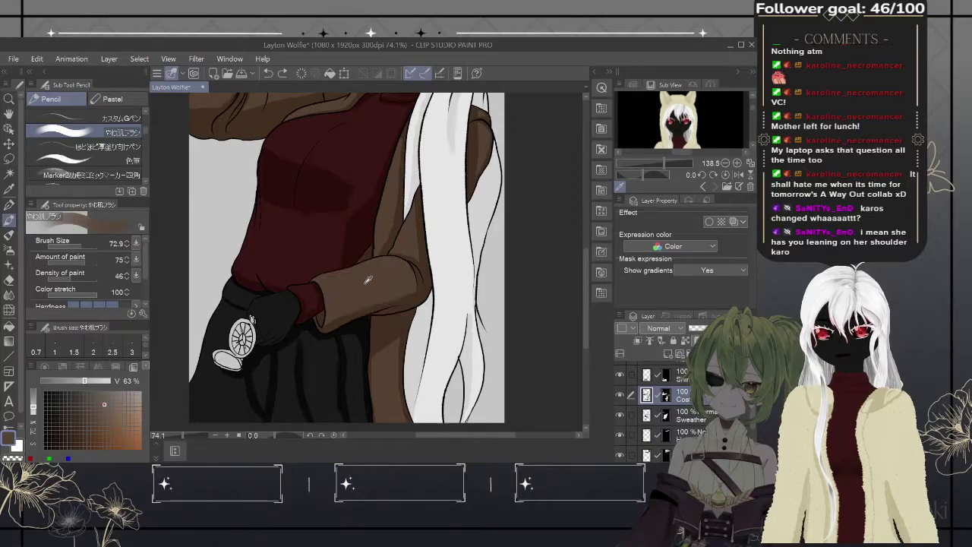
- Retry the forearm sleeve highlight with several other light brown tones, undoing each stroke
left_click(110, 401)
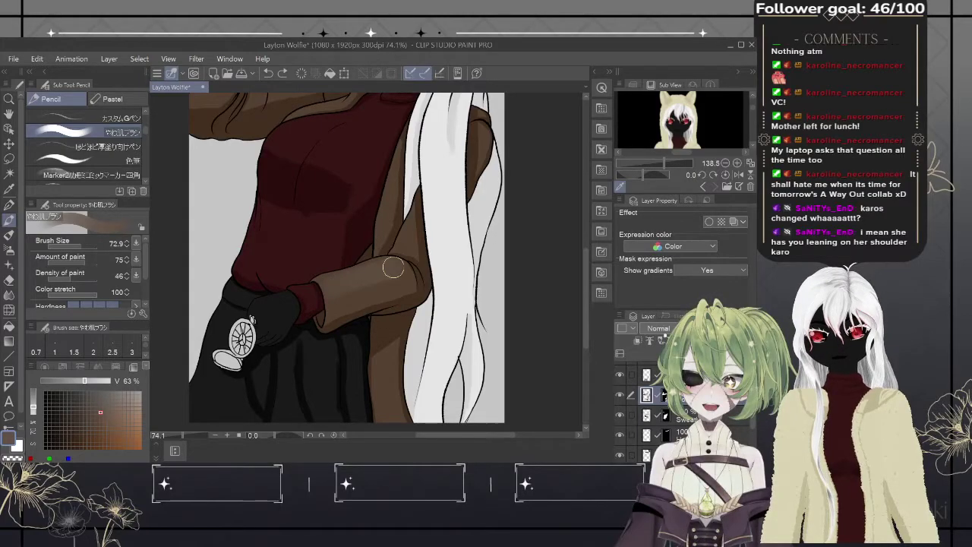
key("ctrl+z")
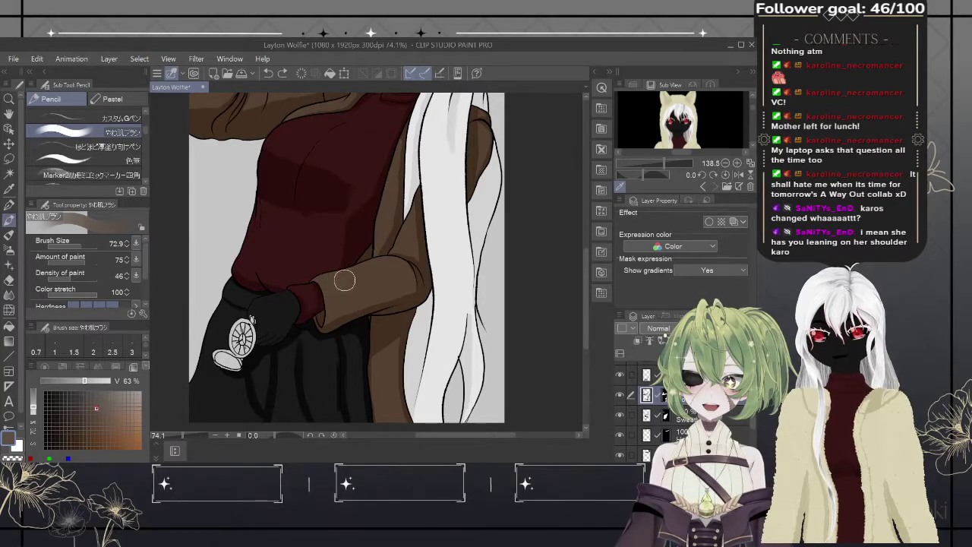
left_click_drag(339, 282, 405, 269)
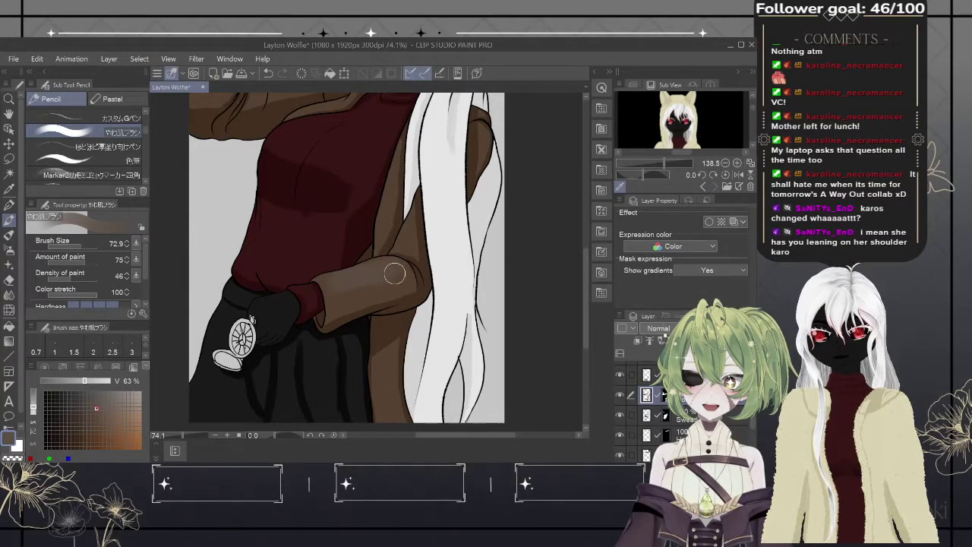
key("ctrl+z")
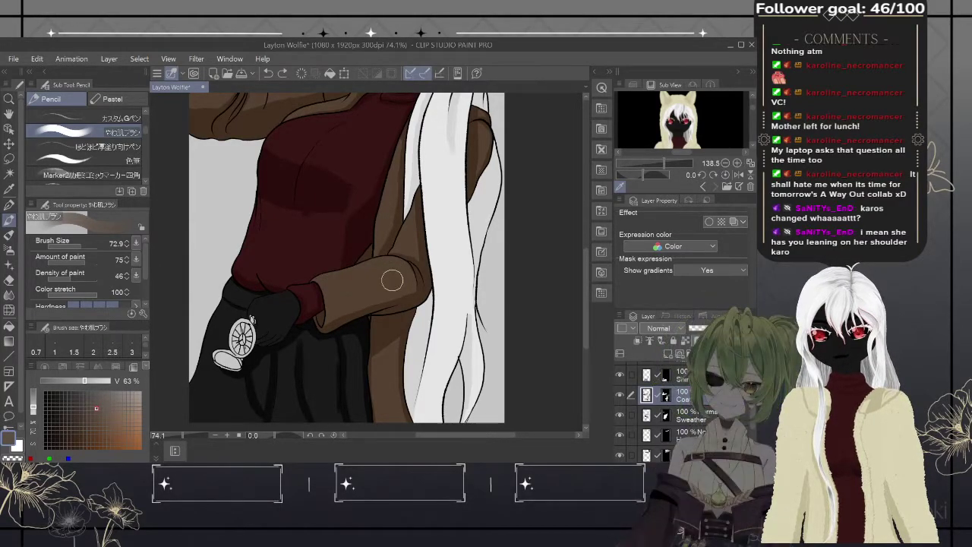
left_click(104, 410)
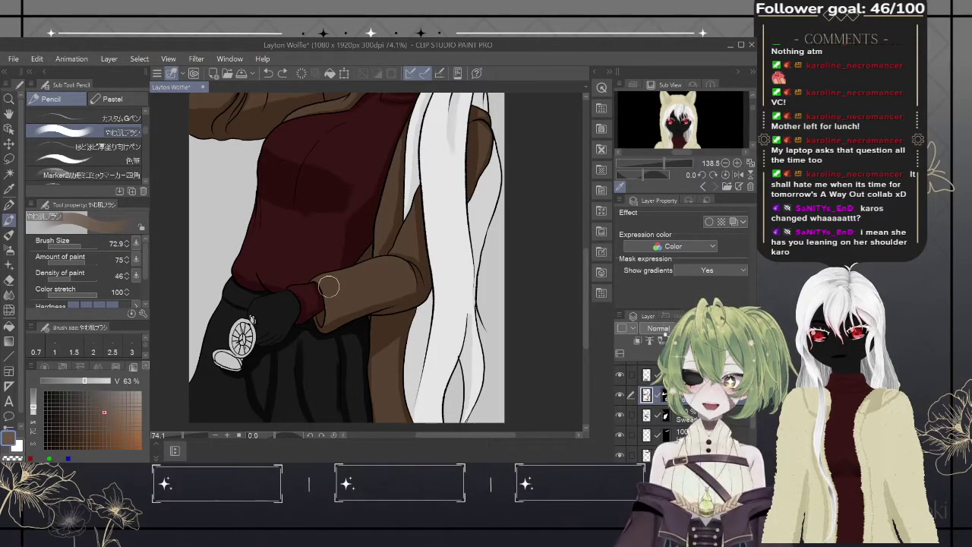
left_click_drag(334, 287, 383, 268)
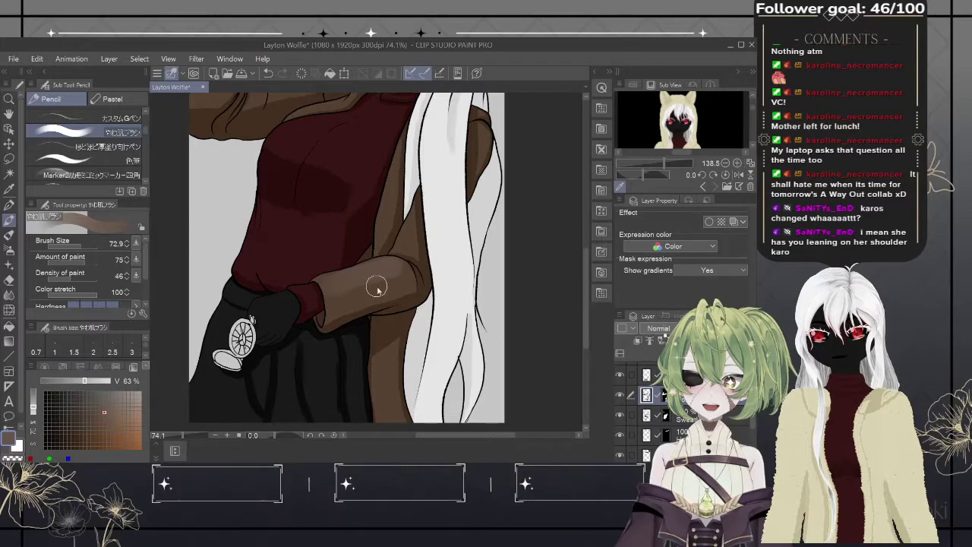
key("ctrl+z")
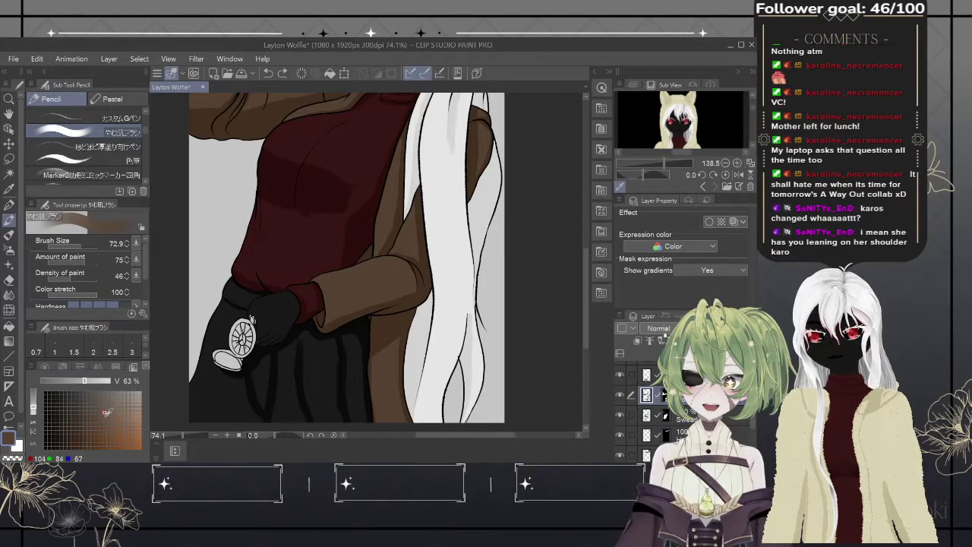
- Pick a slightly more saturated brown and set the brush's amount of paint to 70
left_click(107, 414)
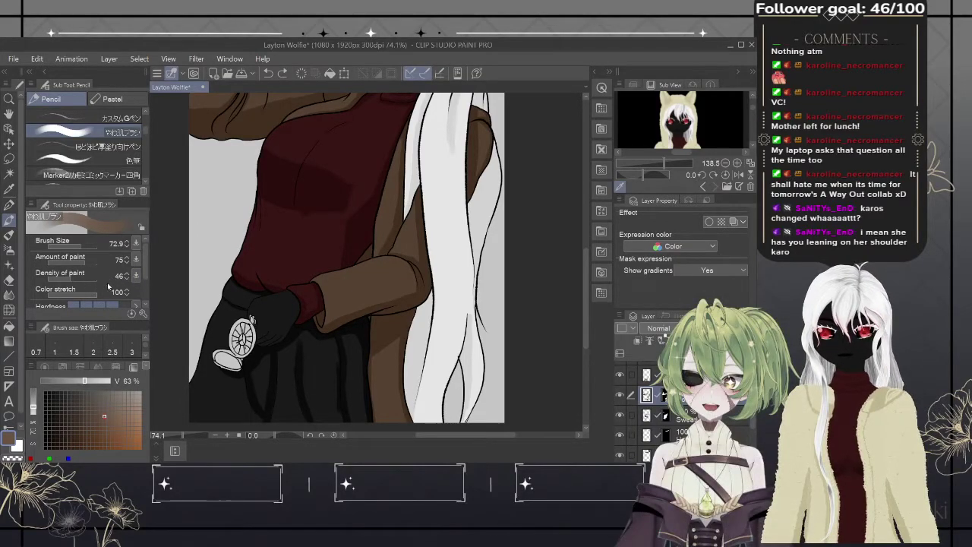
left_click(59, 264)
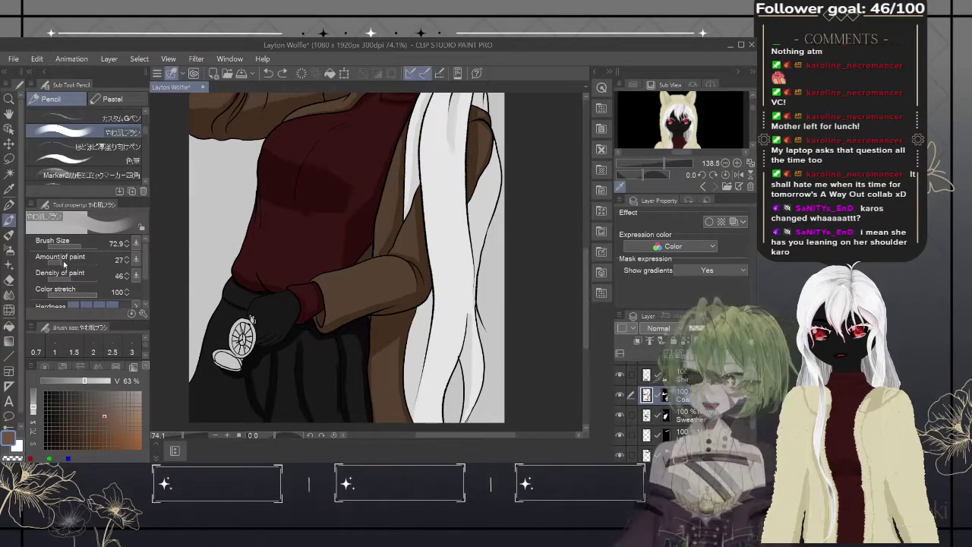
left_click(79, 262)
mouse_move(79, 277)
left_mouse_down()
mouse_move(108, 277)
mouse_move(84, 281)
left_mouse_up()
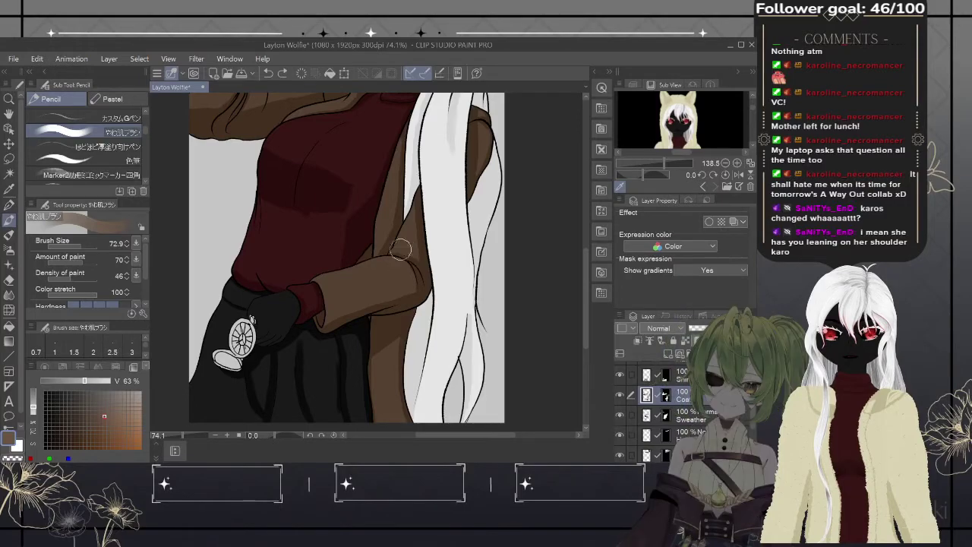
- Lower the brush density to 51 and try the soft highlight on the coat's forearm sleeve again, undoing the strokes
mouse_move(401, 249)
left_mouse_down()
mouse_move(338, 282)
mouse_move(386, 268)
left_mouse_up()
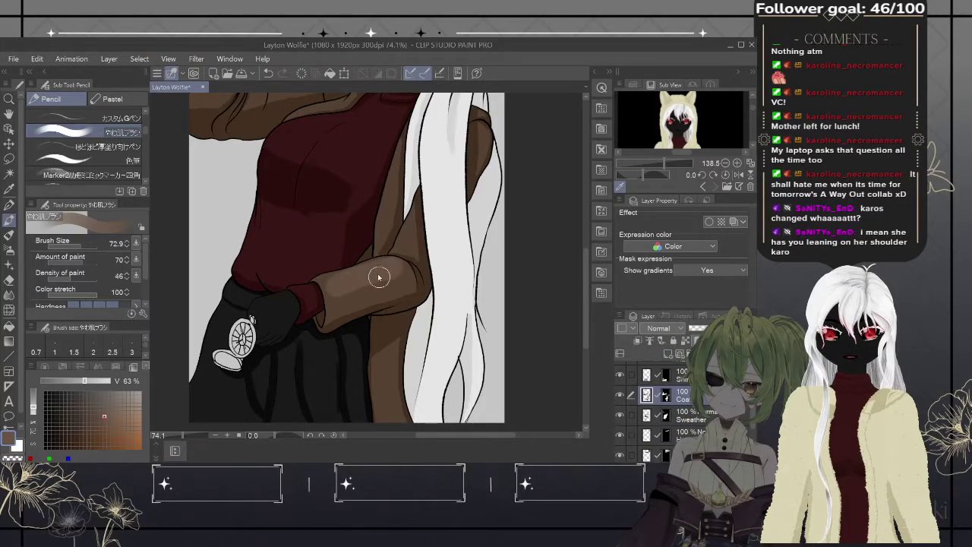
key("ctrl+z")
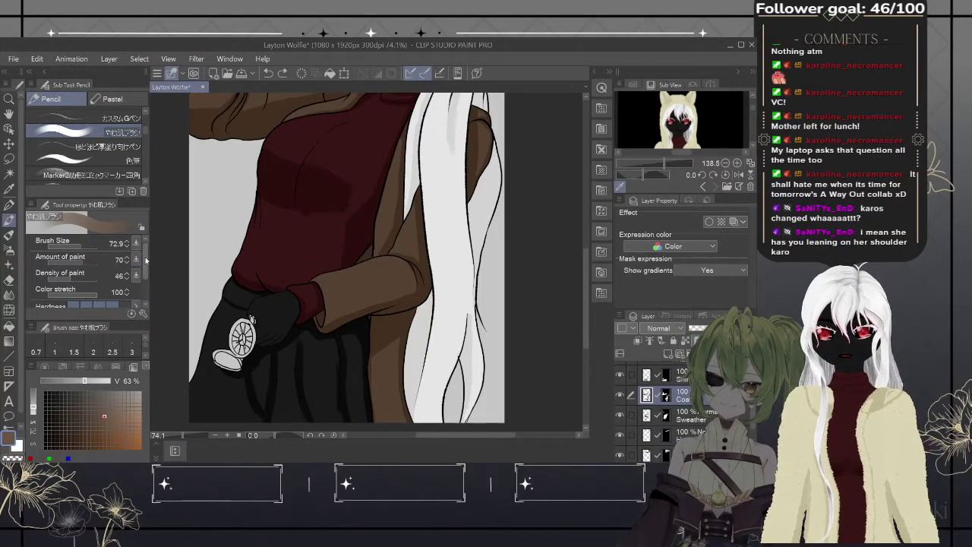
left_click_drag(146, 260, 145, 286)
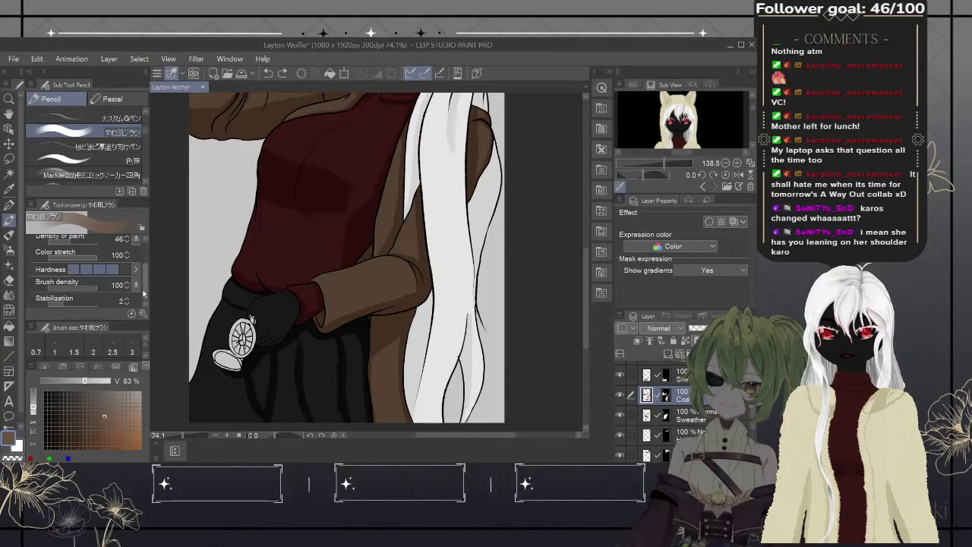
mouse_move(148, 280)
left_mouse_down()
mouse_move(147, 254)
mouse_move(147, 283)
left_mouse_up()
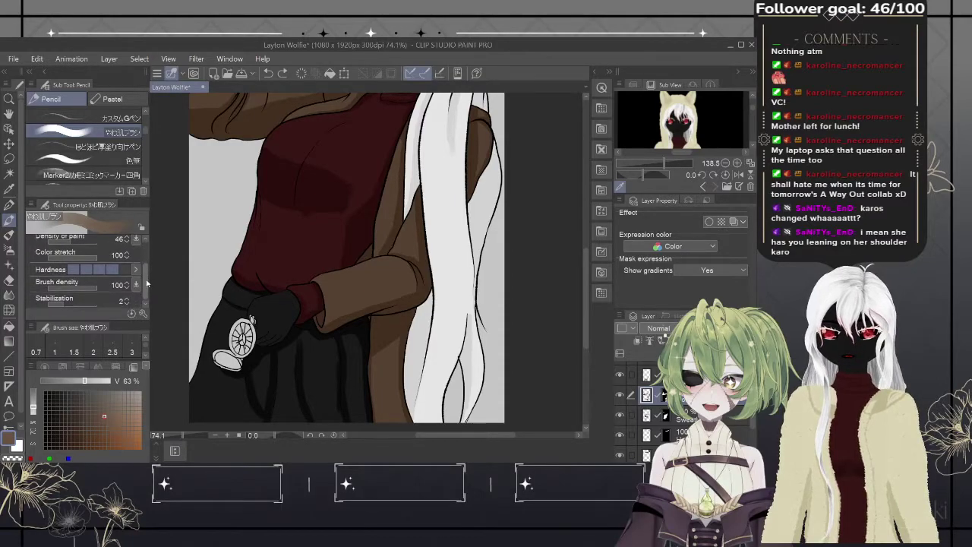
left_click(80, 290)
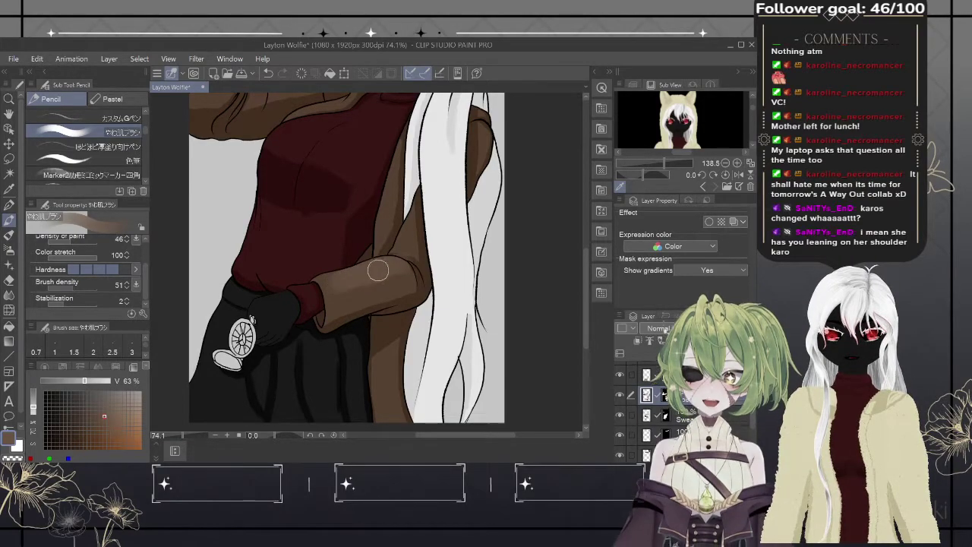
left_click_drag(403, 266, 363, 278)
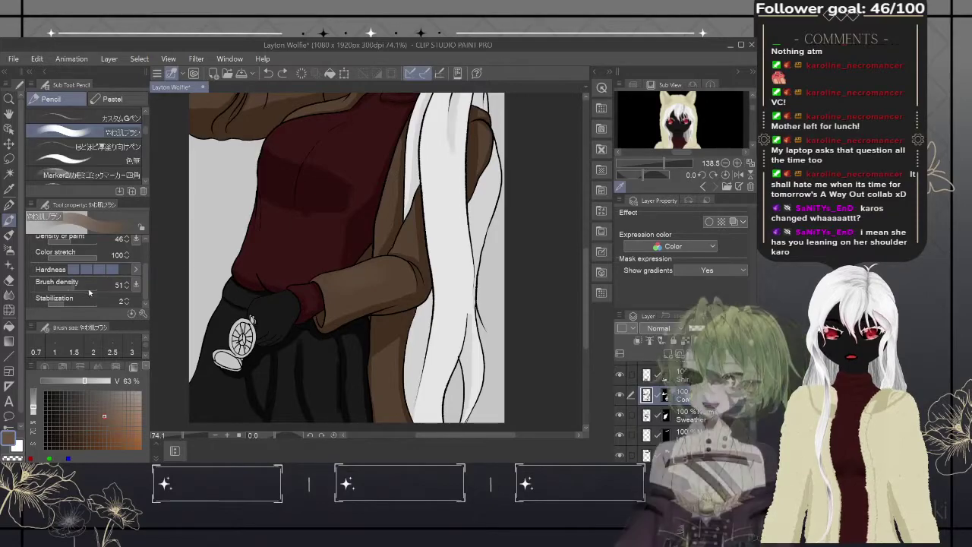
- Reduce the brush density to 15 and try light brown highlights along the forearm sleeve
left_click(69, 290)
left_click(51, 287)
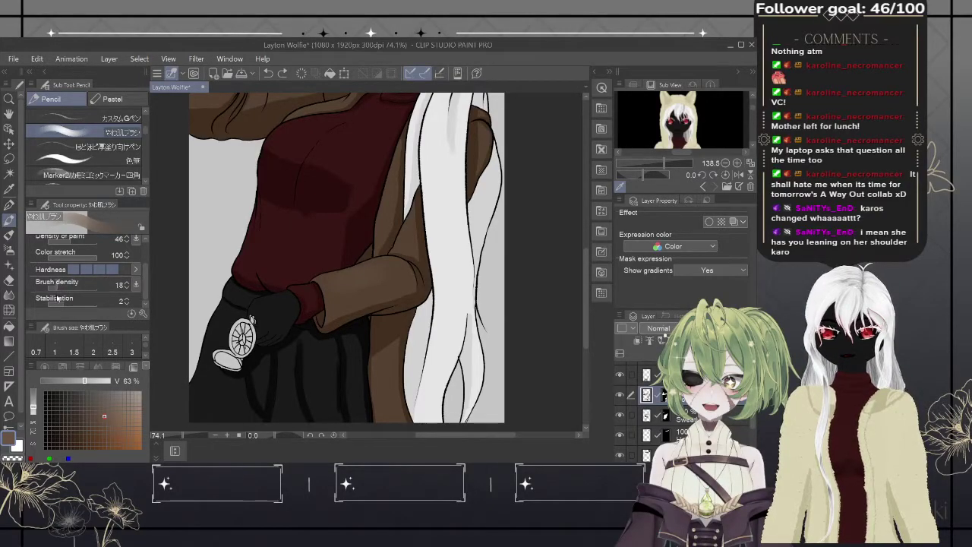
mouse_move(356, 283)
left_mouse_down()
mouse_move(326, 284)
mouse_move(403, 261)
mouse_move(320, 275)
mouse_move(333, 280)
mouse_move(321, 288)
mouse_move(386, 265)
mouse_move(420, 265)
mouse_move(433, 293)
mouse_move(371, 332)
mouse_move(385, 297)
mouse_move(346, 283)
mouse_move(305, 307)
mouse_move(365, 282)
mouse_move(327, 299)
mouse_move(425, 290)
mouse_move(419, 303)
mouse_move(389, 311)
left_mouse_up()
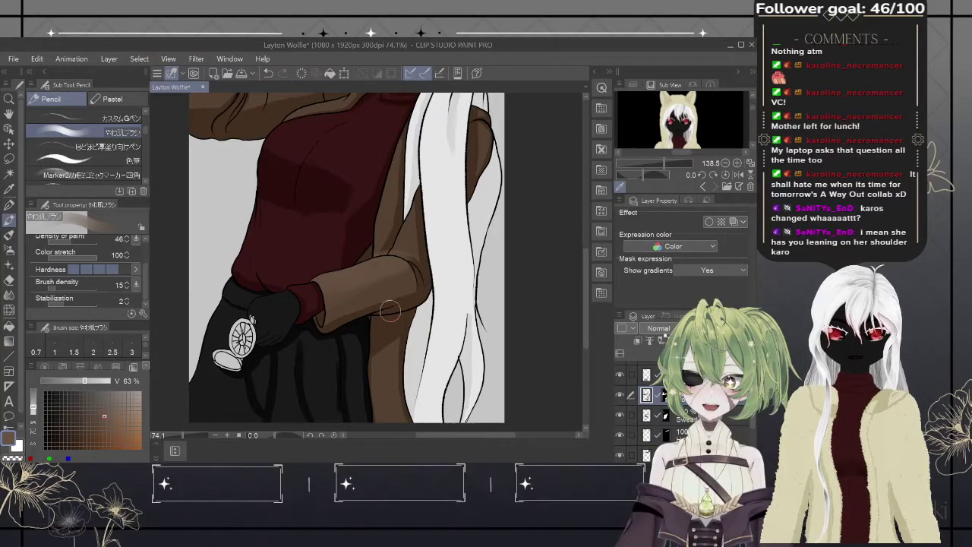
mouse_move(424, 237)
left_mouse_down()
mouse_move(399, 247)
mouse_move(409, 222)
mouse_move(395, 261)
mouse_move(427, 193)
mouse_move(374, 310)
mouse_move(401, 277)
left_mouse_up()
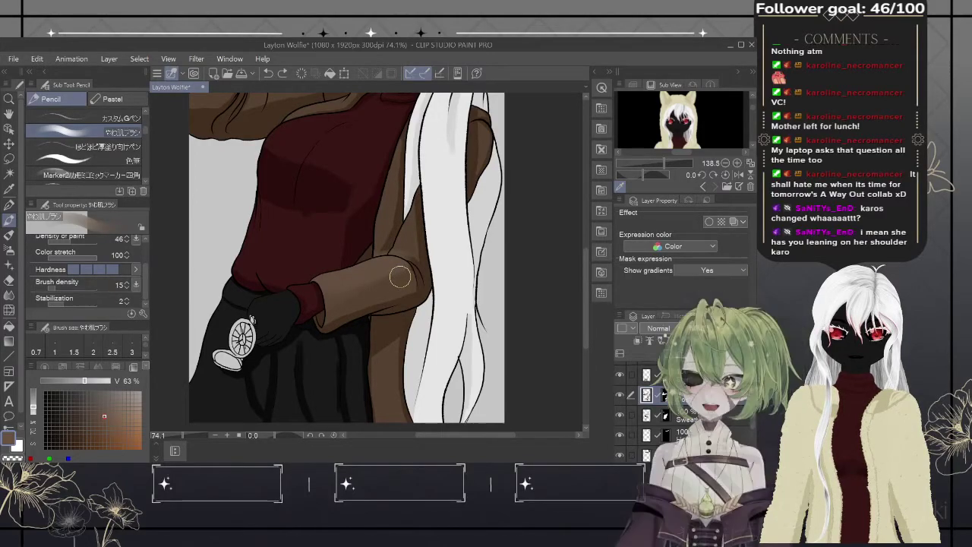
key("ctrl+shift+n")
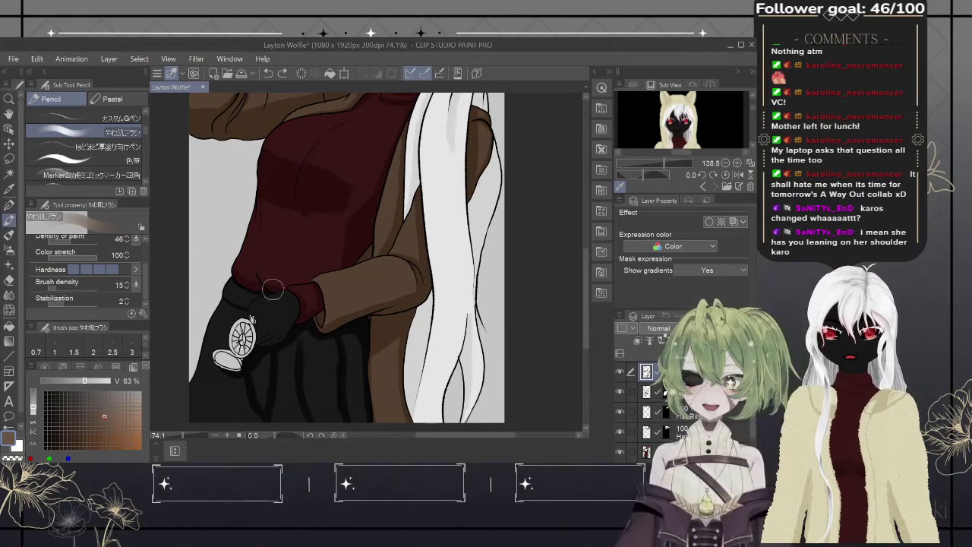
- Set the brush density to 11 and softly blend light brown highlights over the coat's sleeves
left_click(52, 290)
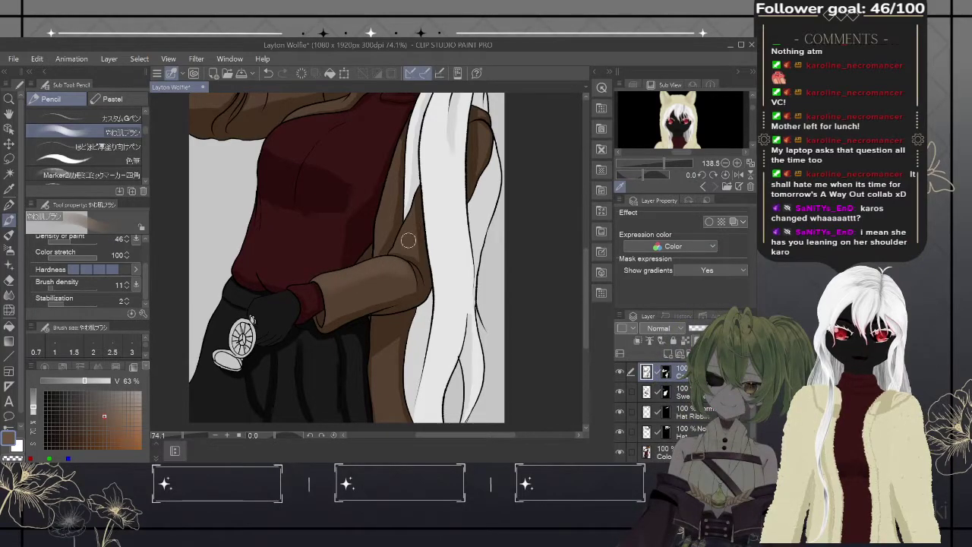
mouse_move(405, 236)
left_mouse_down()
mouse_move(415, 209)
mouse_move(397, 251)
left_mouse_up()
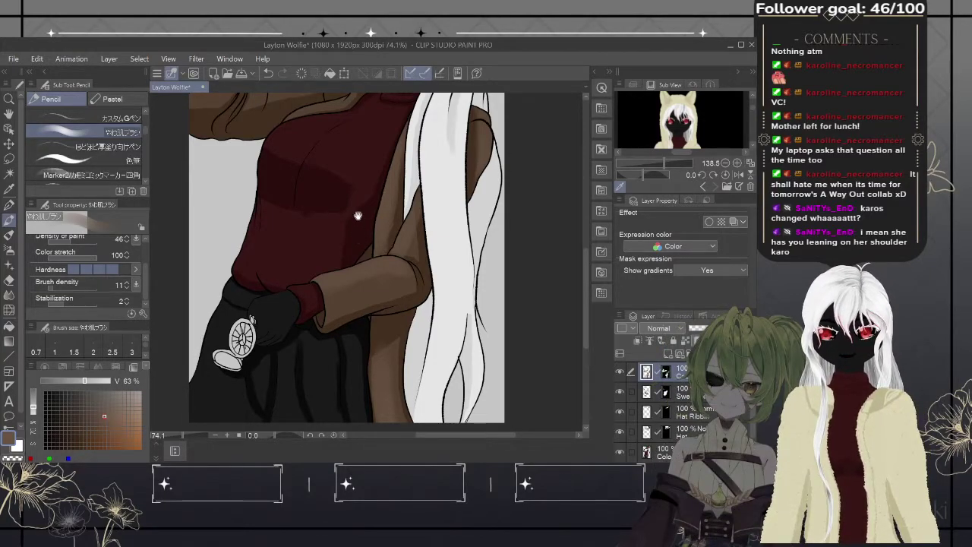
left_click_drag(358, 215, 354, 345)
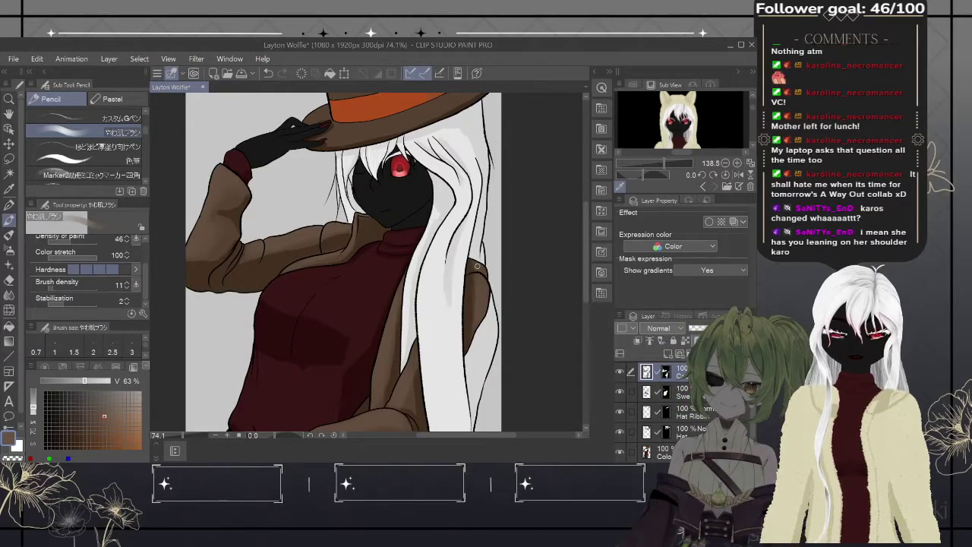
- Select the Hat layer and blend the crown's highlights and shadows with light and dark browns sampled from the hat
scroll(477, 266, "up", 5)
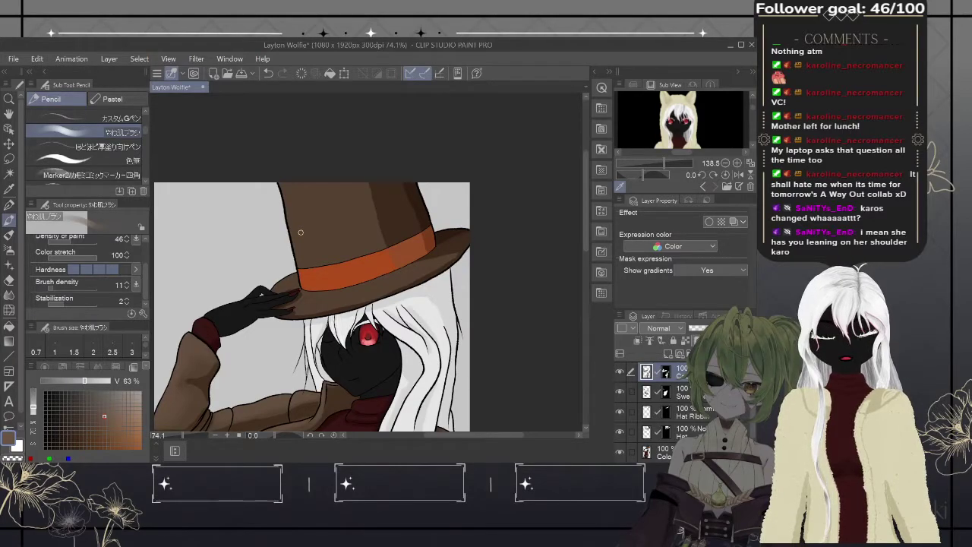
left_click(656, 432)
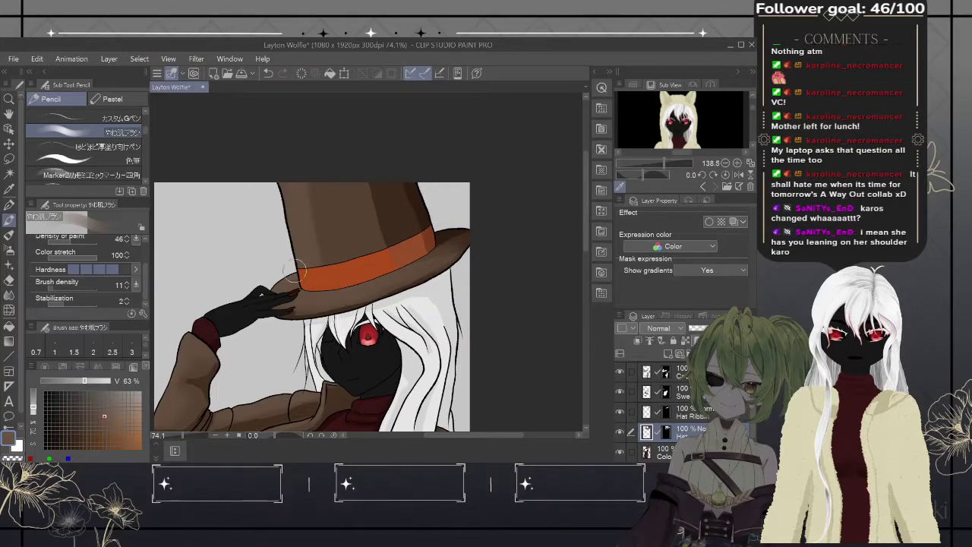
left_click(108, 416)
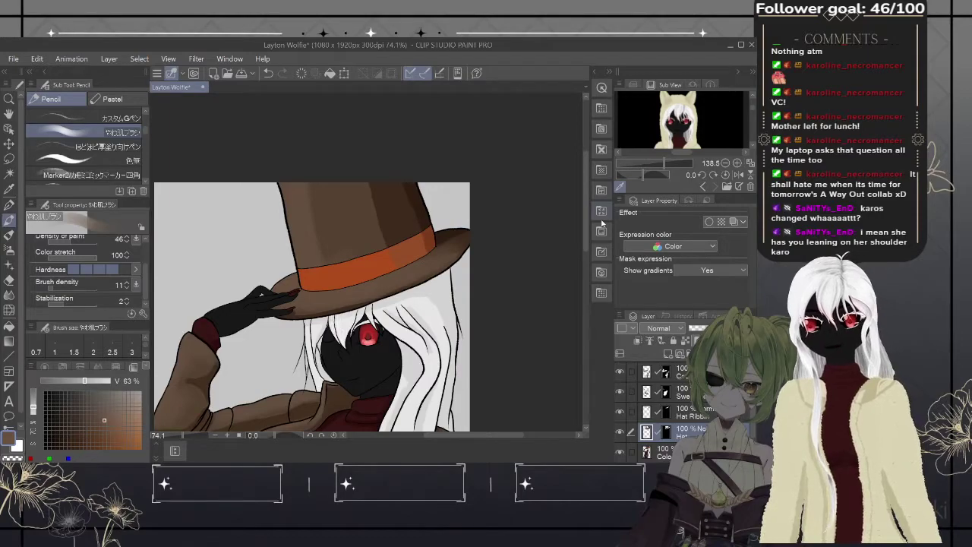
left_click(327, 221, "alt")
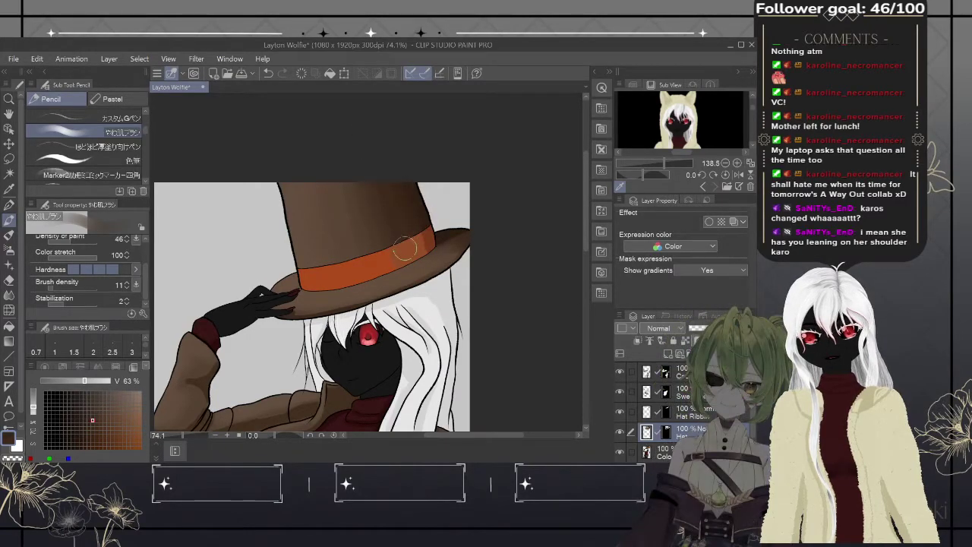
key("alt")
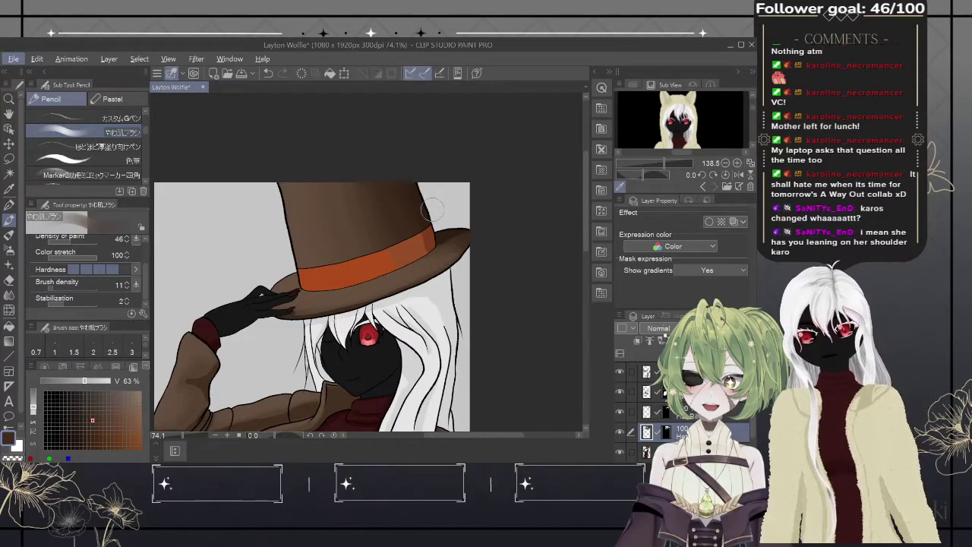
- Select the Hat Ribbon layer and soften the orange band's shadow edge using light and dark oranges sampled from it
left_click(724, 414)
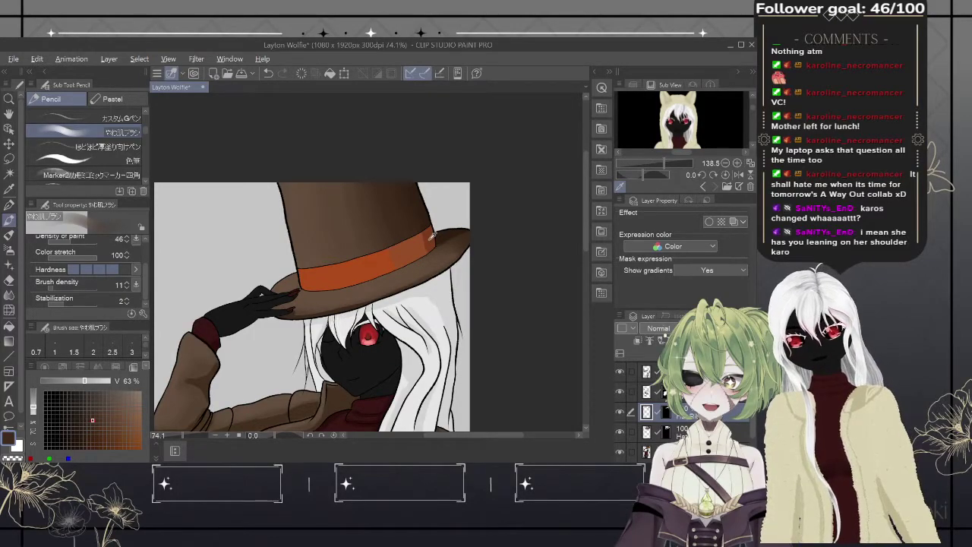
left_click(431, 237, "alt")
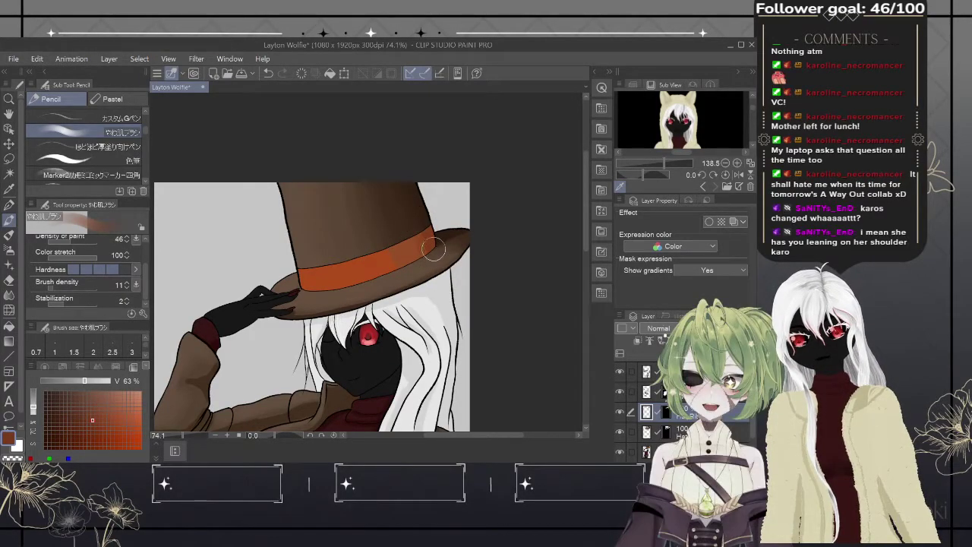
left_click_drag(430, 247, 425, 263)
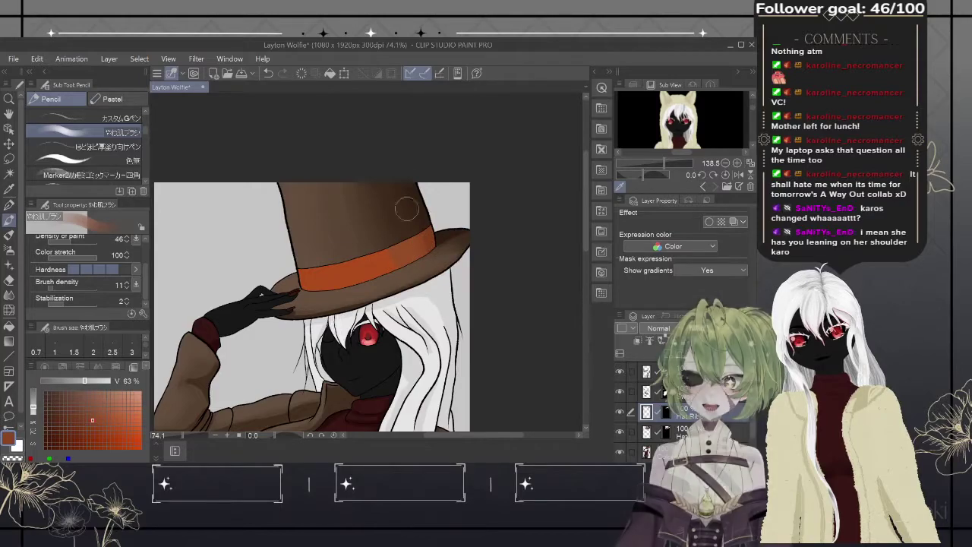
left_click(388, 261, "alt")
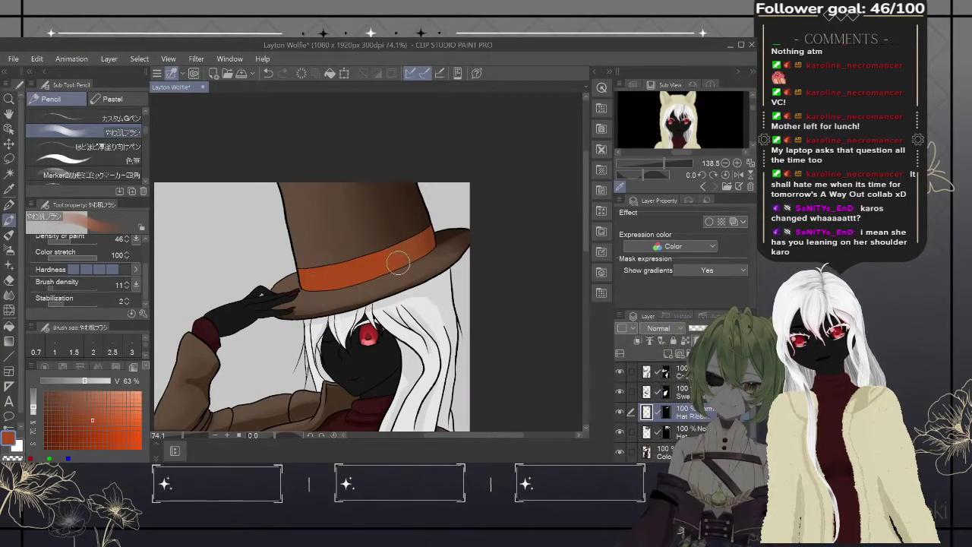
left_click(397, 255, "alt")
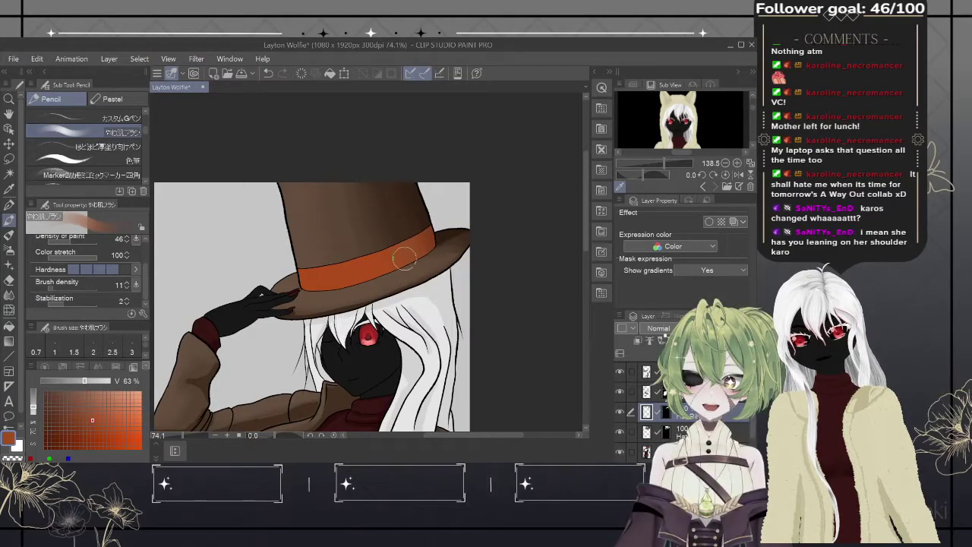
key("alt")
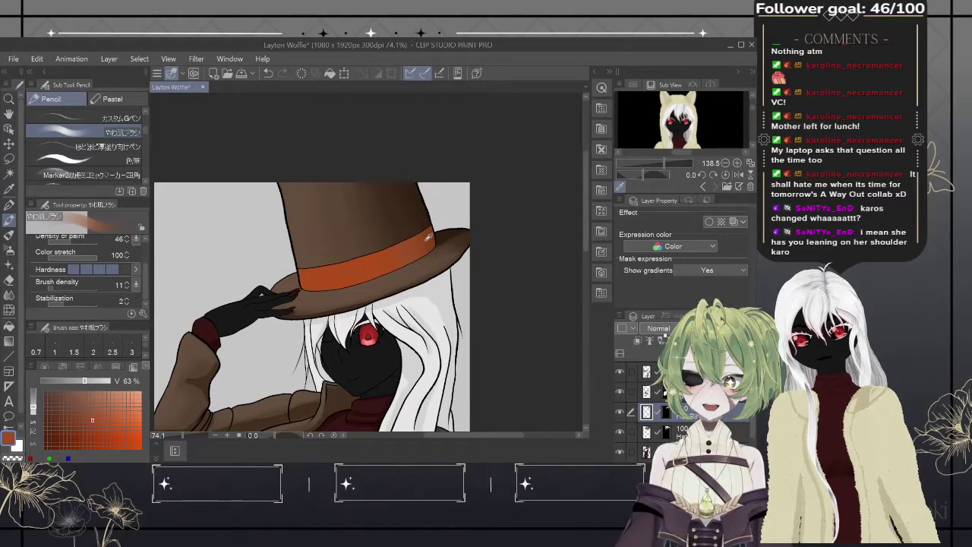
left_click(426, 245, "alt")
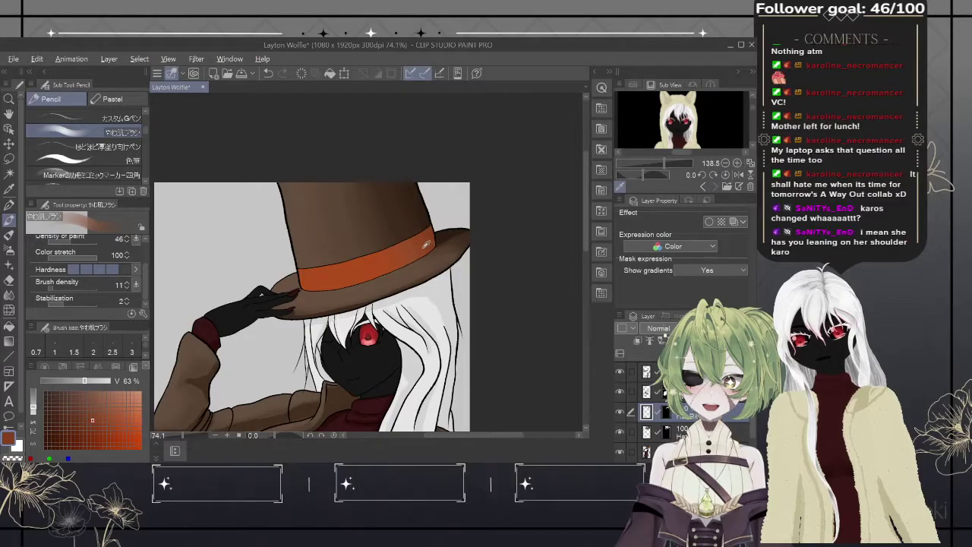
left_click(424, 251, "alt")
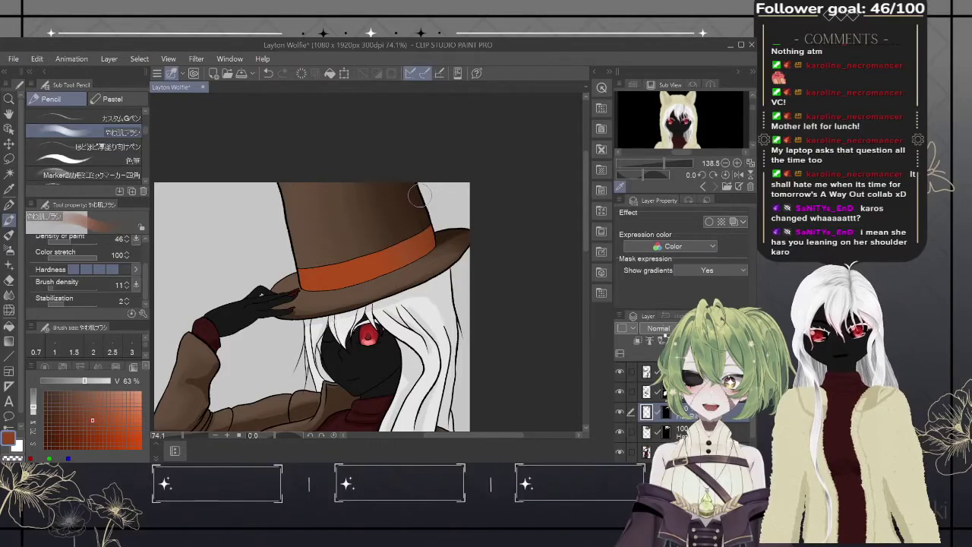
- Return to the Hat layer and blend the shading along the brim with light and dark browns sampled from it
left_click(453, 235, "alt")
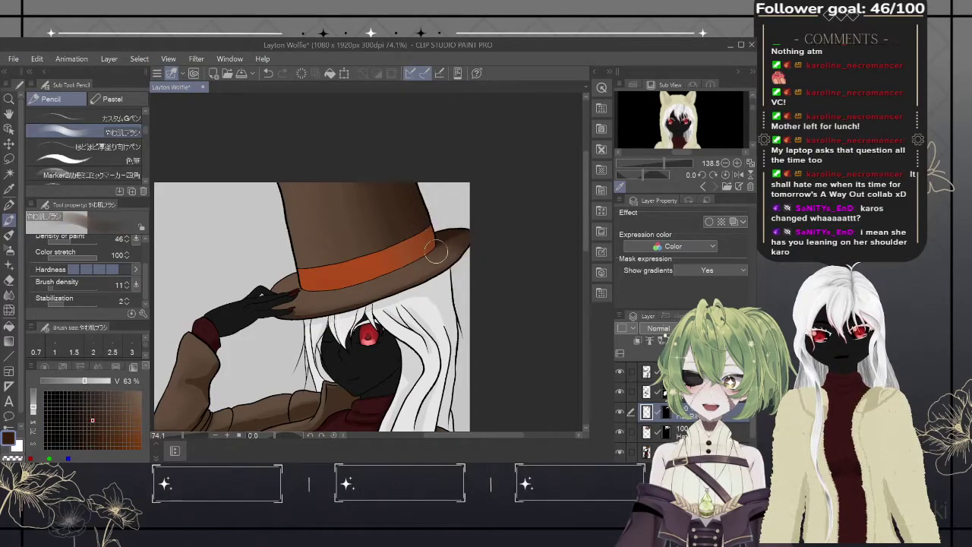
left_click(648, 432)
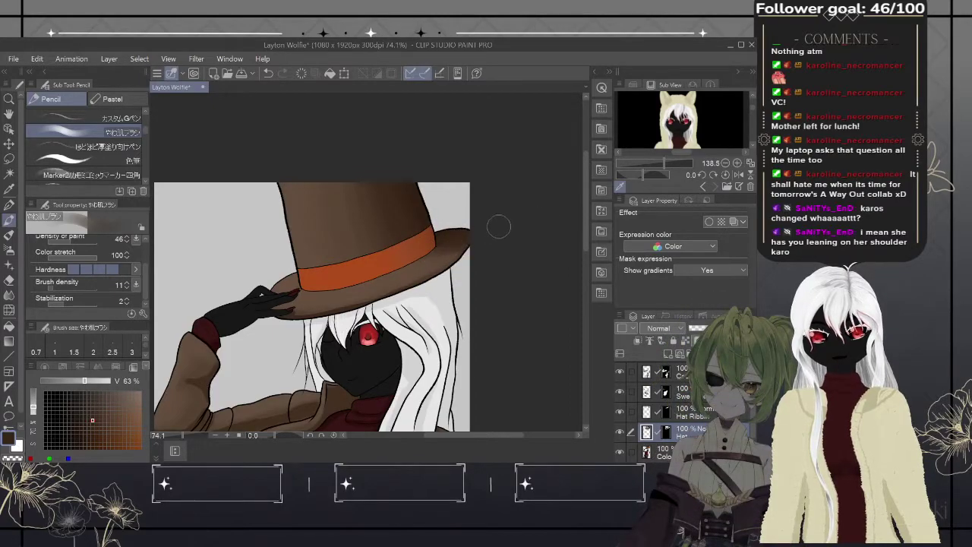
left_click(437, 256, "alt")
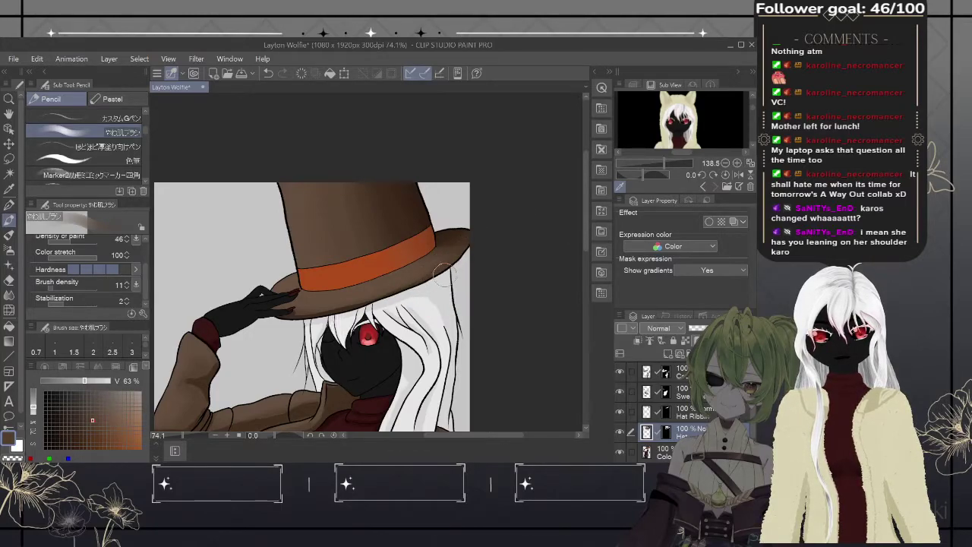
left_click(451, 230, "alt")
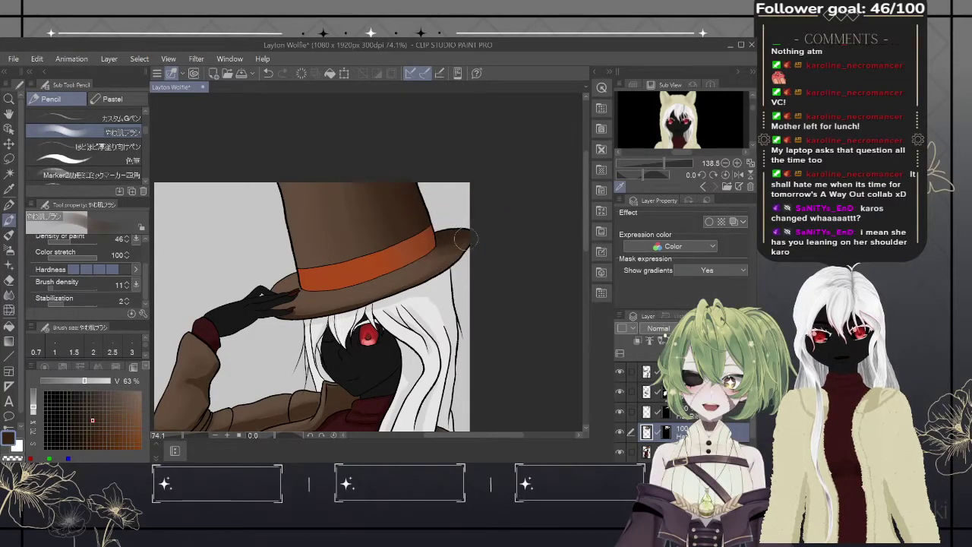
left_click(438, 238, "alt")
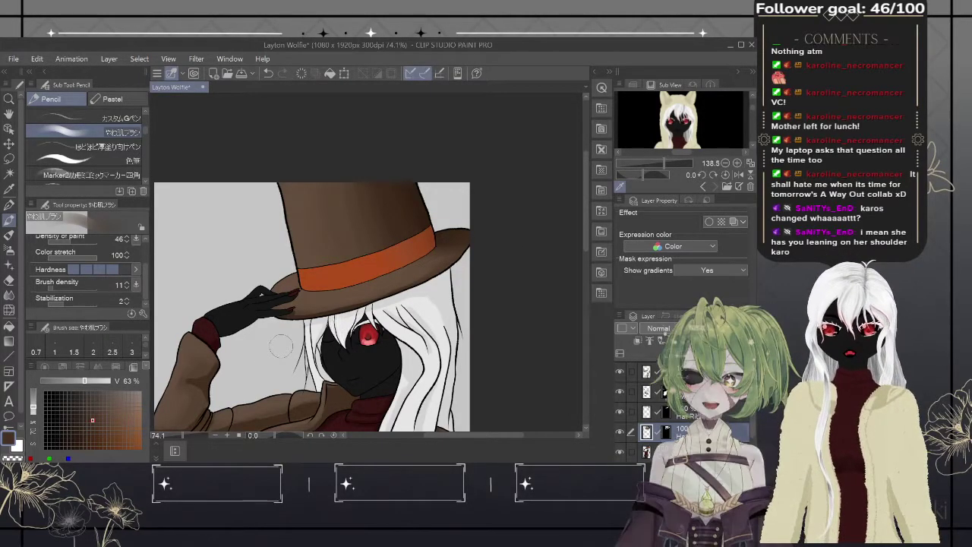
- Switch to the coat layer and softly blend light and dark browns over the bent sleeve and the coat panel below it
mouse_move(297, 348)
left_mouse_down()
mouse_move(482, 398)
mouse_move(436, 196)
left_mouse_up()
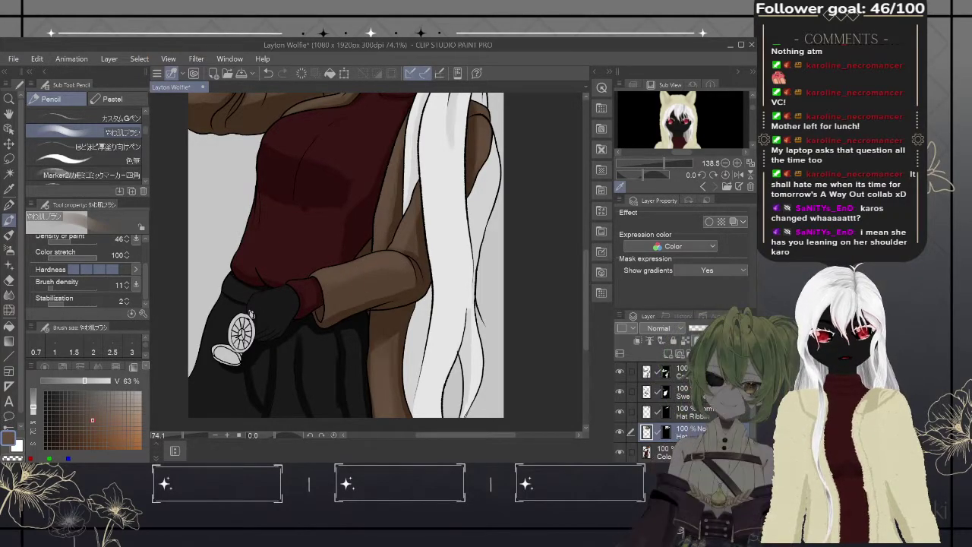
key("ctrl+shift+n")
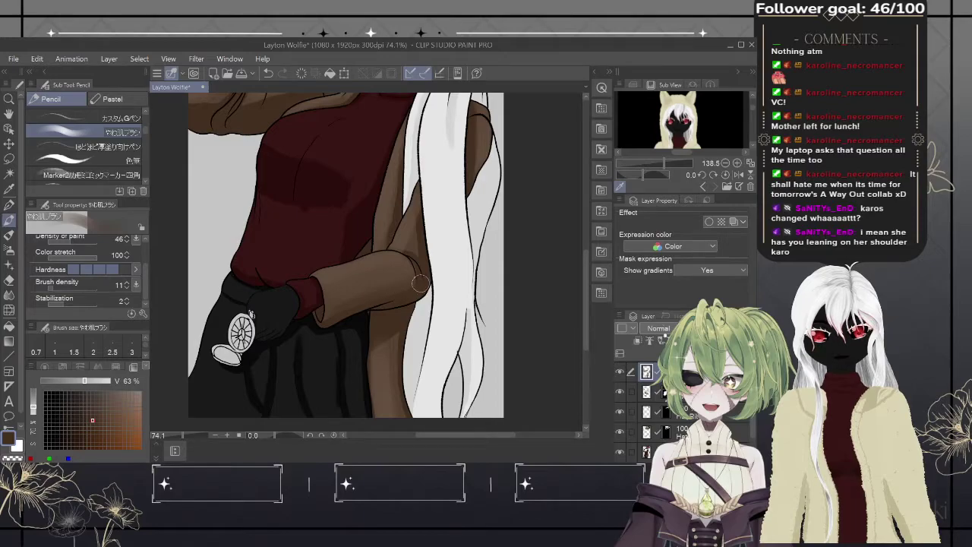
key("bracketright")
key("bracketleft")
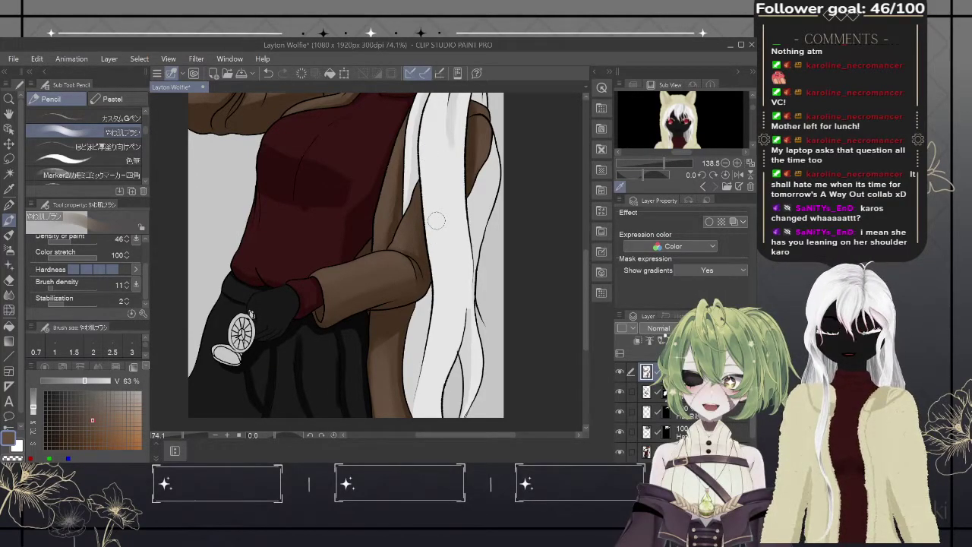
left_click_drag(408, 344, 416, 277)
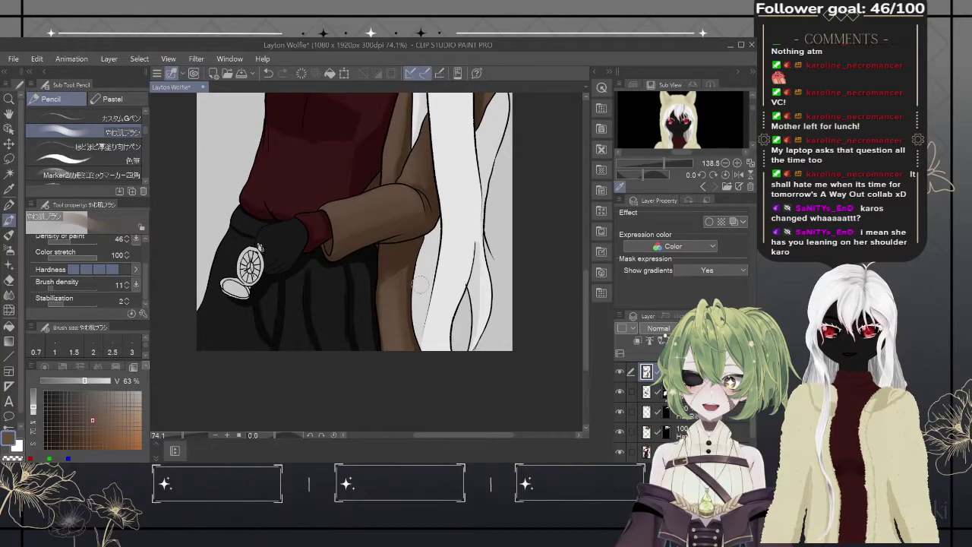
scroll(416, 287, "up", 4)
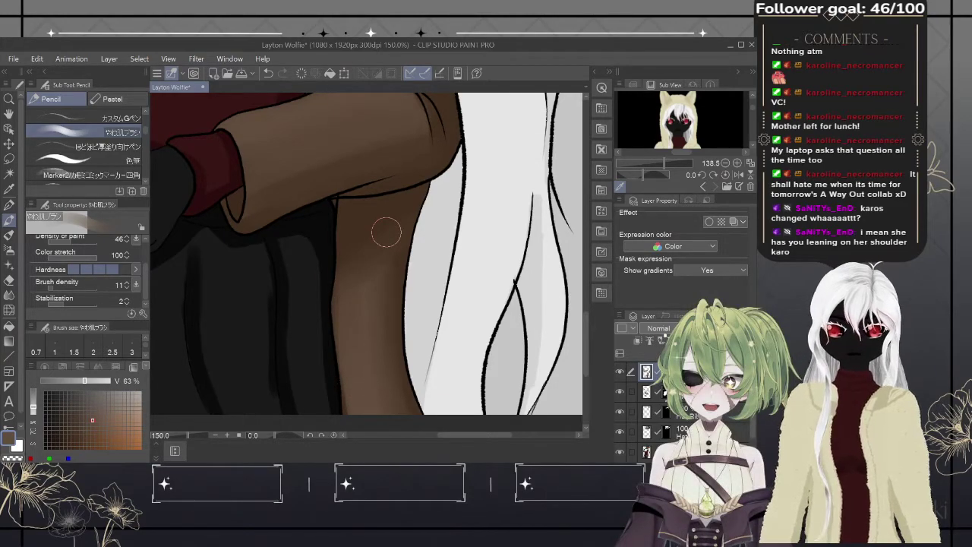
- Blend the shading on the coat's open front between the sweater and the long hair with browns sampled from the coat
mouse_move(406, 200)
left_mouse_down()
mouse_move(387, 304)
mouse_move(395, 352)
mouse_move(418, 256)
mouse_move(406, 304)
left_mouse_up()
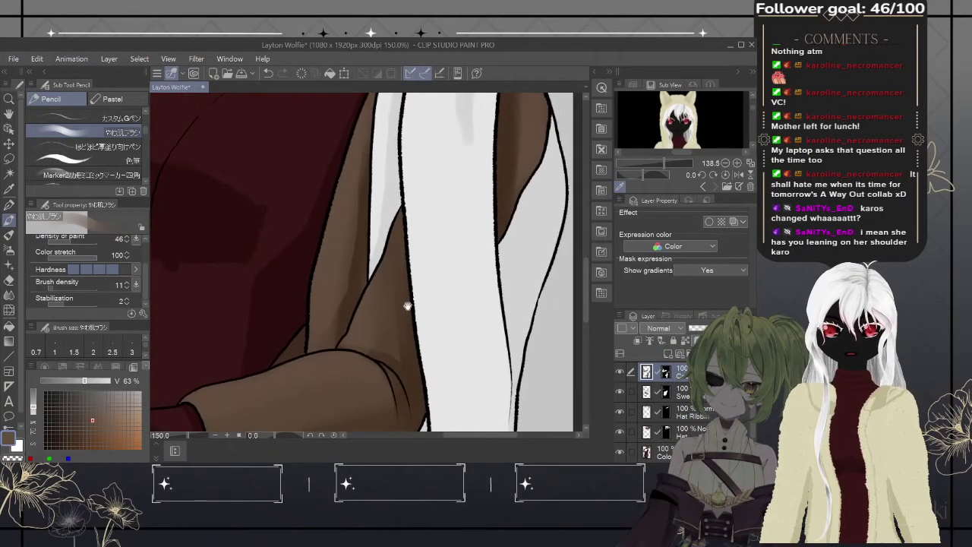
left_click(351, 272, "alt")
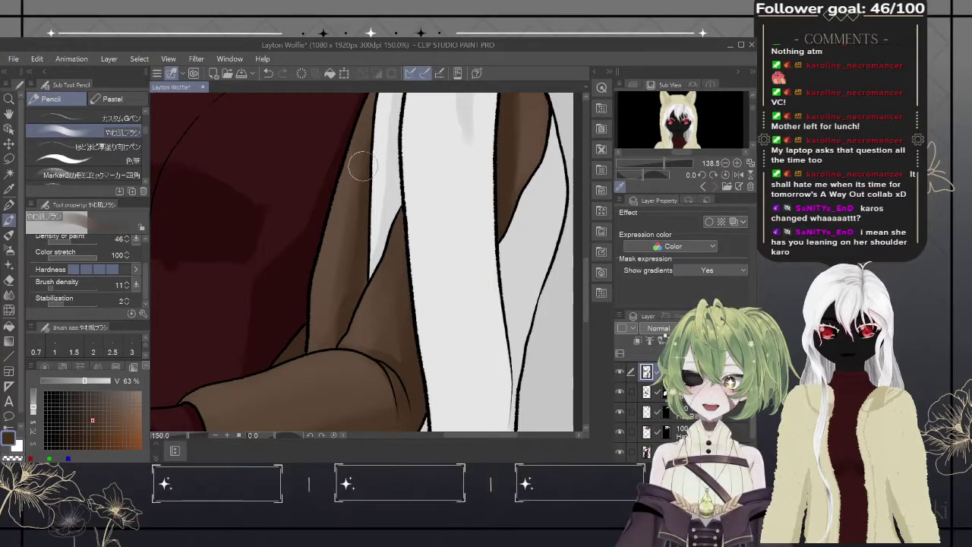
left_click(351, 220, "alt")
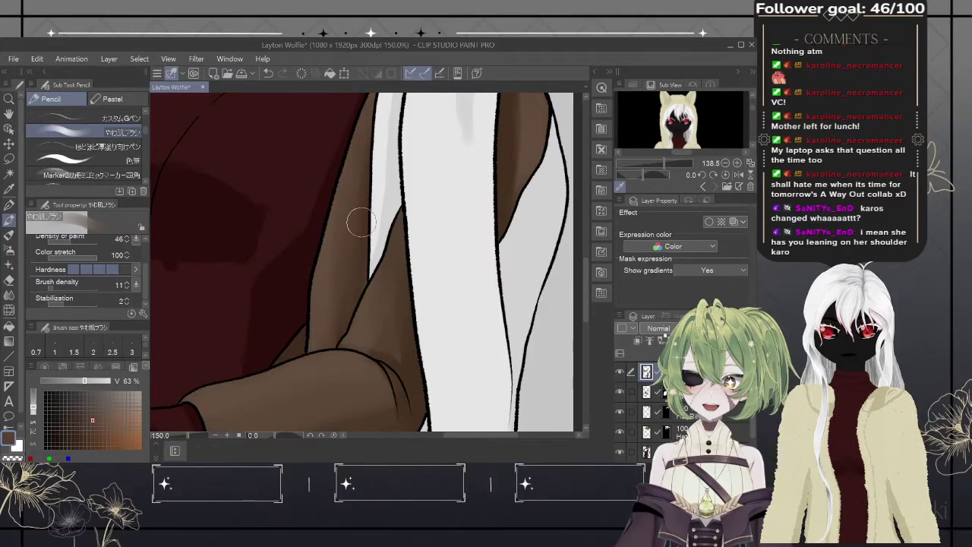
- Soften the light and dark brown shading on the coat's upper arm showing behind the long hair strand
left_click_drag(369, 190, 394, 251)
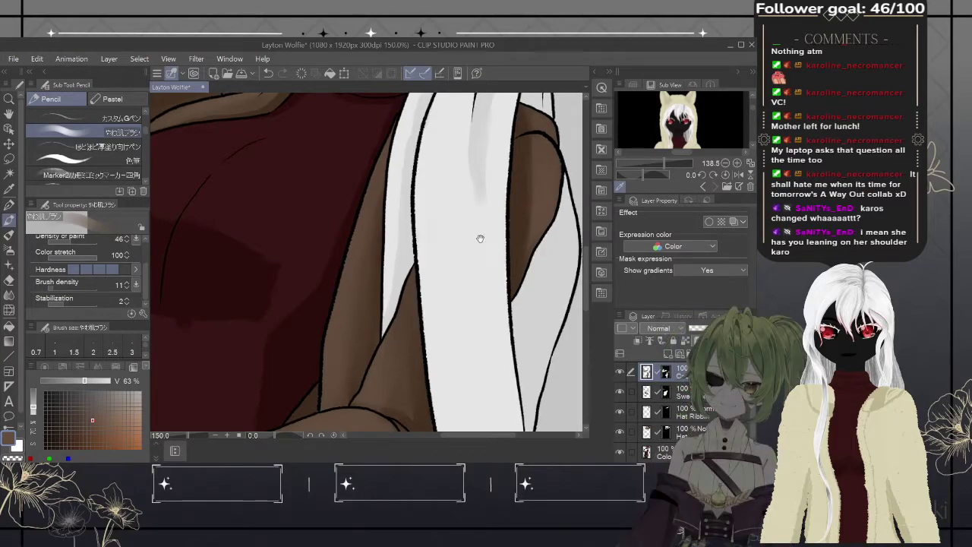
left_click_drag(482, 238, 390, 312)
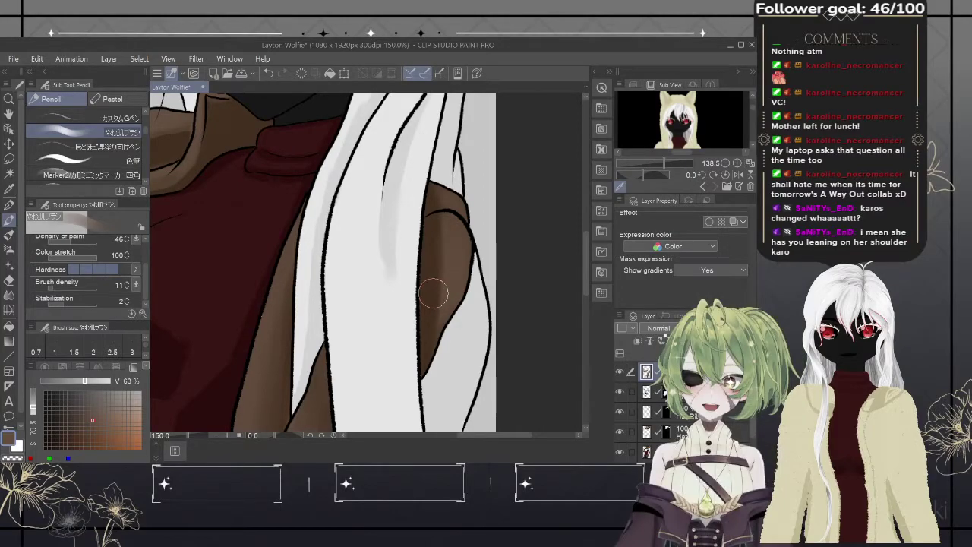
key("bracketright")
key("bracketright")
key("bracketright")
key("bracketleft")
key("bracketleft")
key("bracketleft")
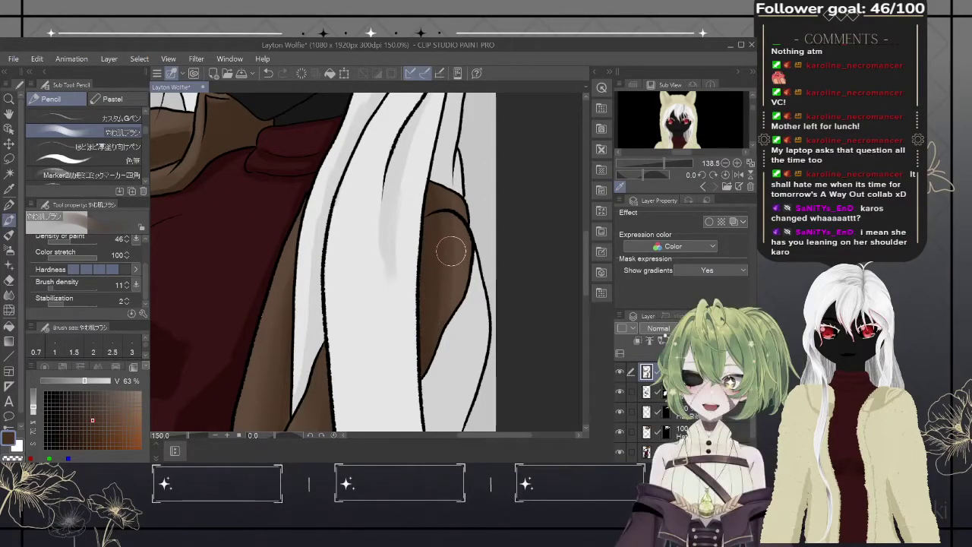
key("bracketright")
key("bracketright")
key("bracketright")
key("bracketleft")
key("bracketleft")
key("bracketleft")
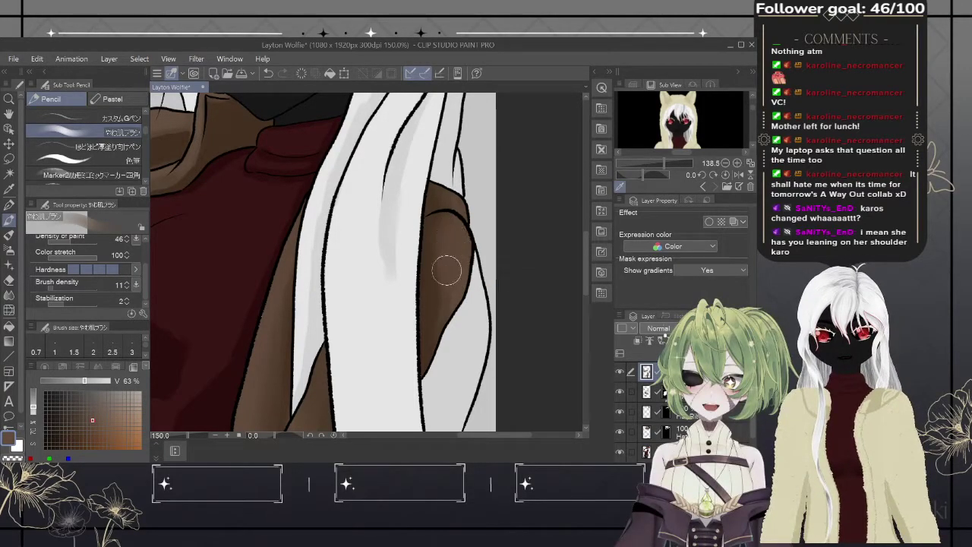
- Blend sampled brown shading over the coat's shoulder and upper sleeve between the long white hair strands
mouse_move(446, 284)
left_mouse_down()
mouse_move(441, 328)
mouse_move(453, 308)
left_mouse_up()
left_click(423, 341, "alt")
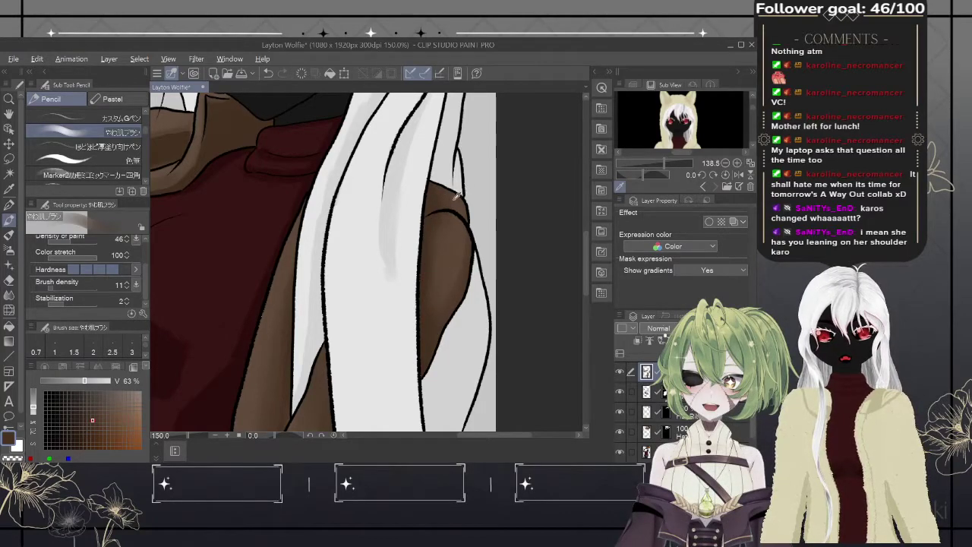
left_click_drag(437, 186, 463, 196)
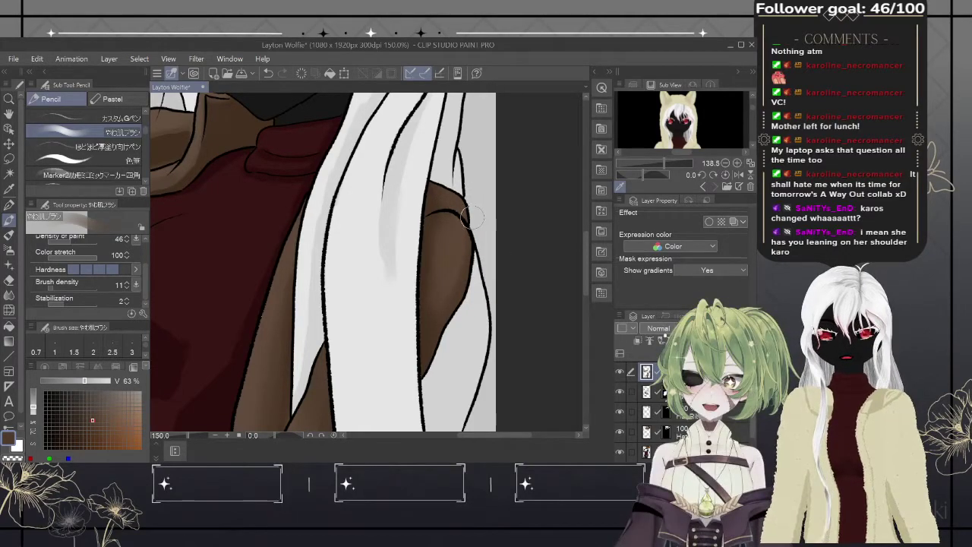
left_click_drag(479, 221, 449, 208)
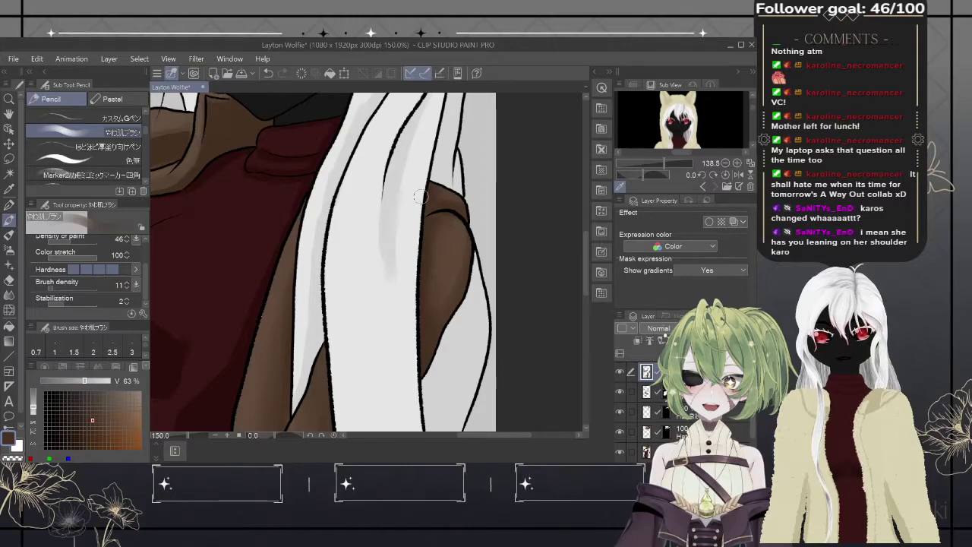
left_click(447, 230, "alt")
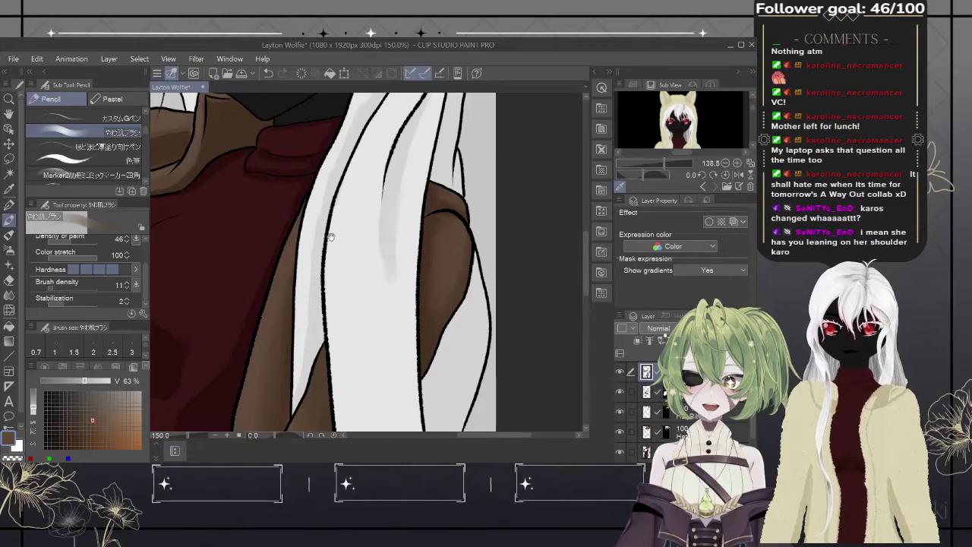
- Shade the inside of the coat collar below the chin with darker sampled browns, softening the shadow edges
left_click_drag(428, 250, 448, 327)
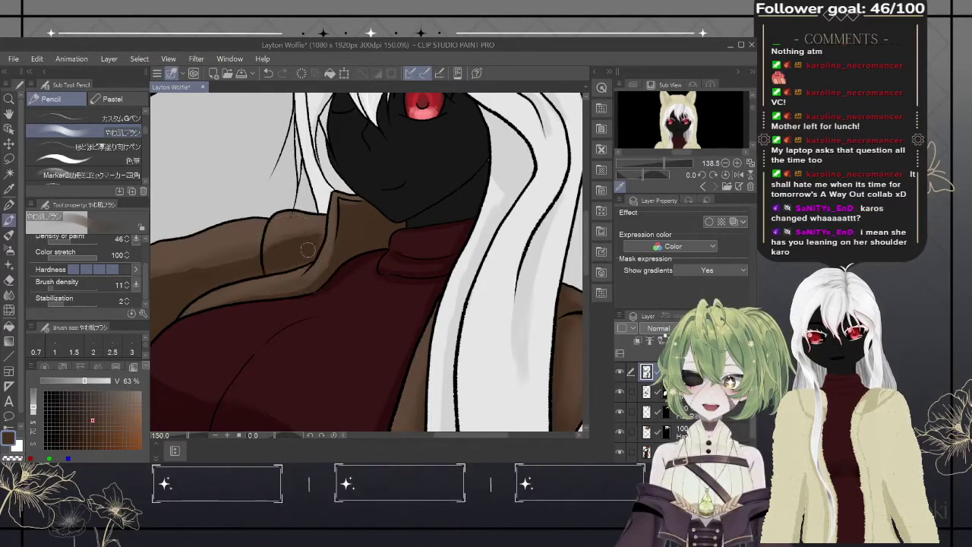
left_click(388, 228, "alt")
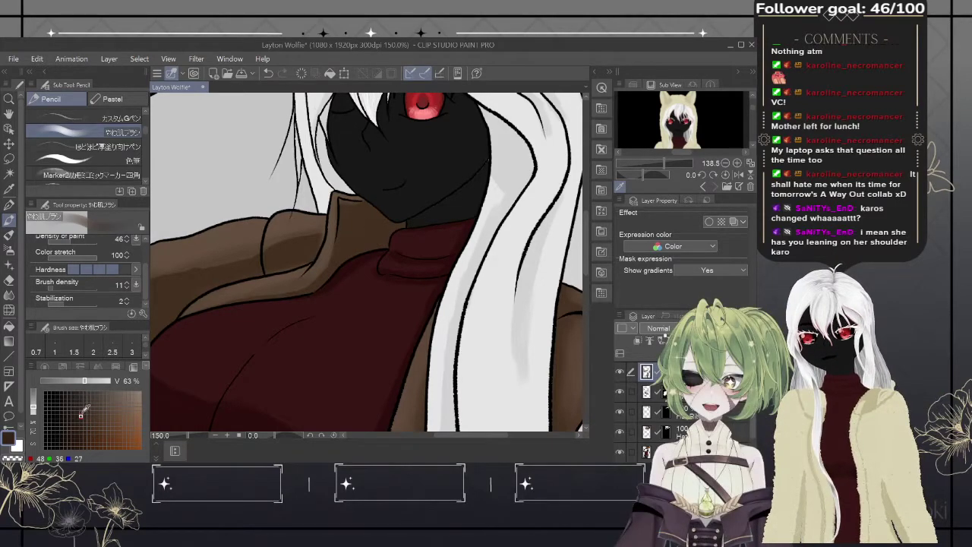
left_click(354, 225, "alt")
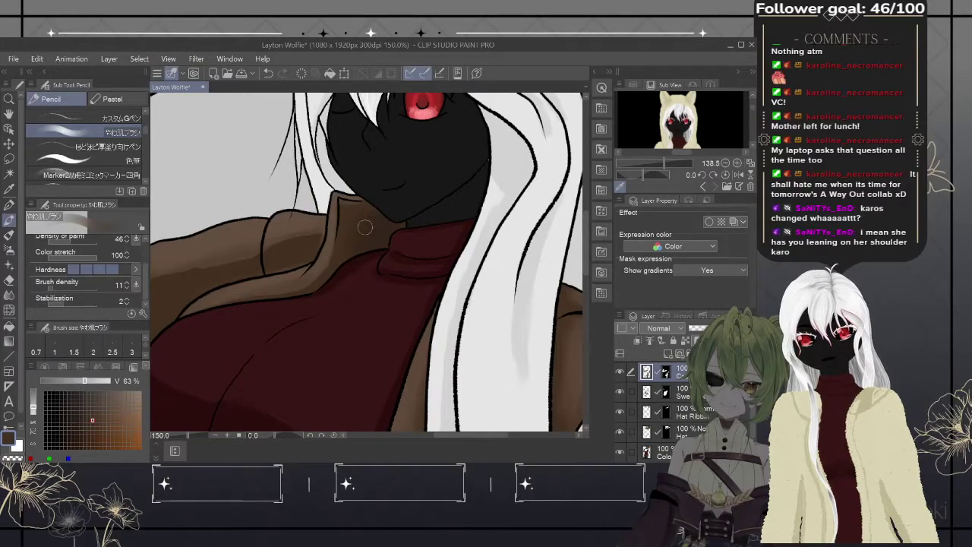
left_click(358, 223, "alt")
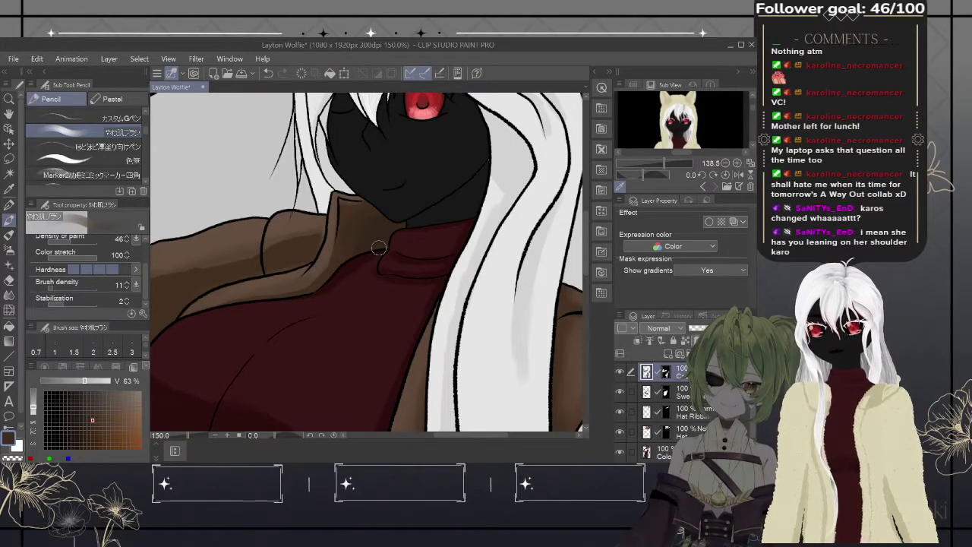
- Smooth the brown shading along the coat's lapel and the upper sleeve of the raised arm
mouse_move(378, 249)
left_mouse_down()
mouse_move(463, 286)
mouse_move(410, 286)
left_mouse_up()
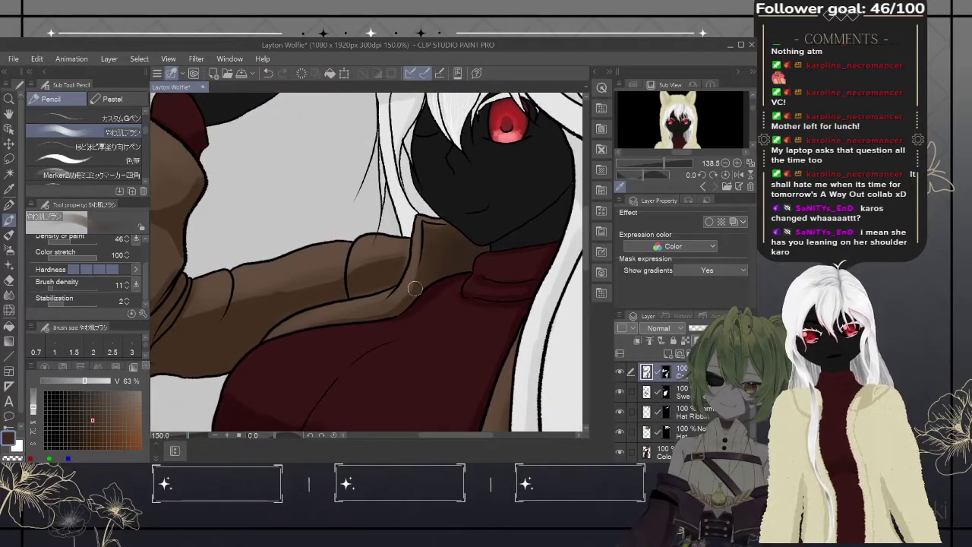
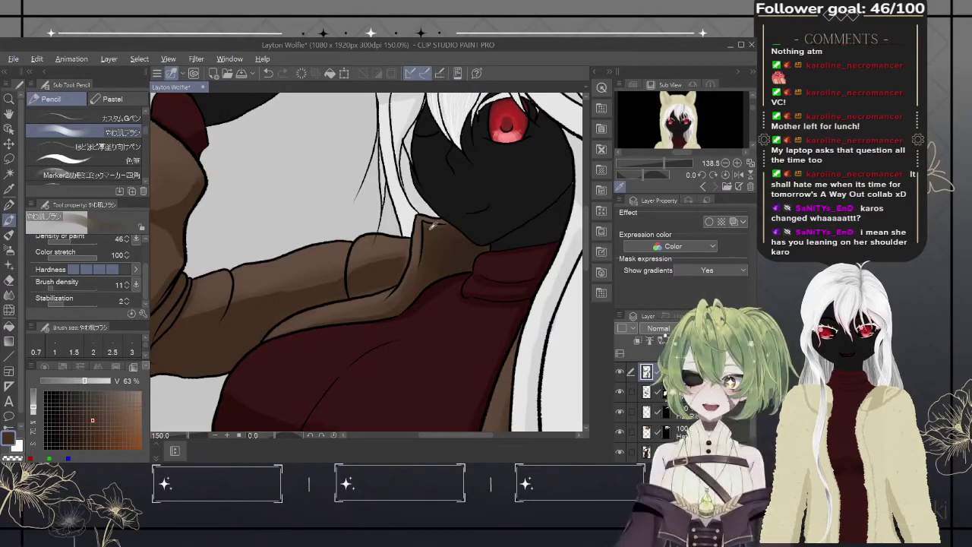
left_click(338, 304, "alt")
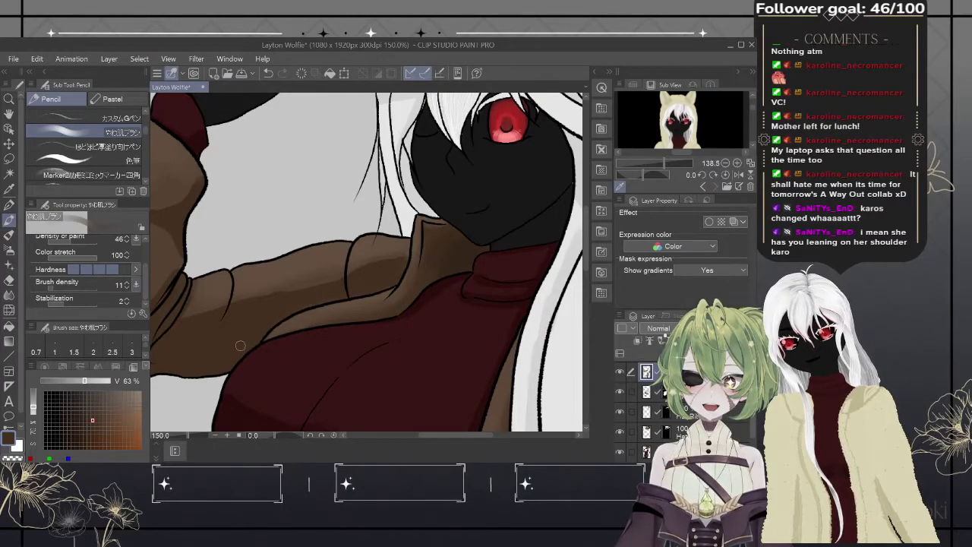
left_click(323, 279, "alt")
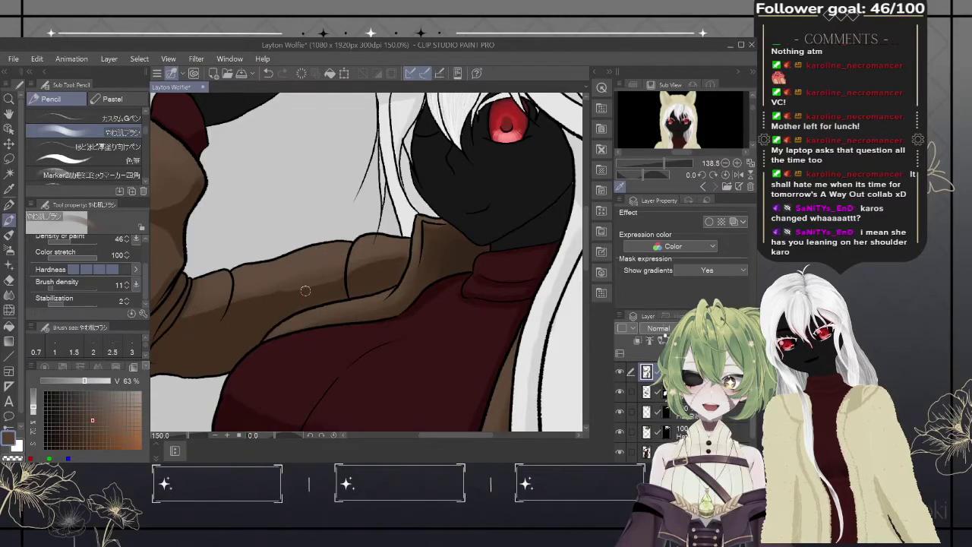
left_click(308, 289, "alt")
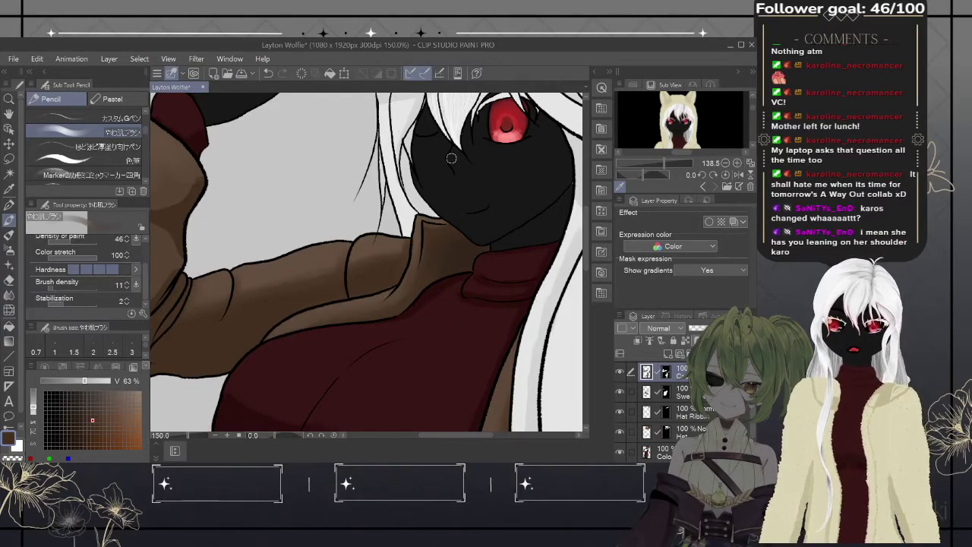
- Blend the shadow edges on the raised arm's coat sleeve, from the forearm fold down to the elbow, using sampled browns
mouse_move(197, 308)
left_mouse_down()
mouse_move(364, 317)
mouse_move(340, 330)
left_mouse_up()
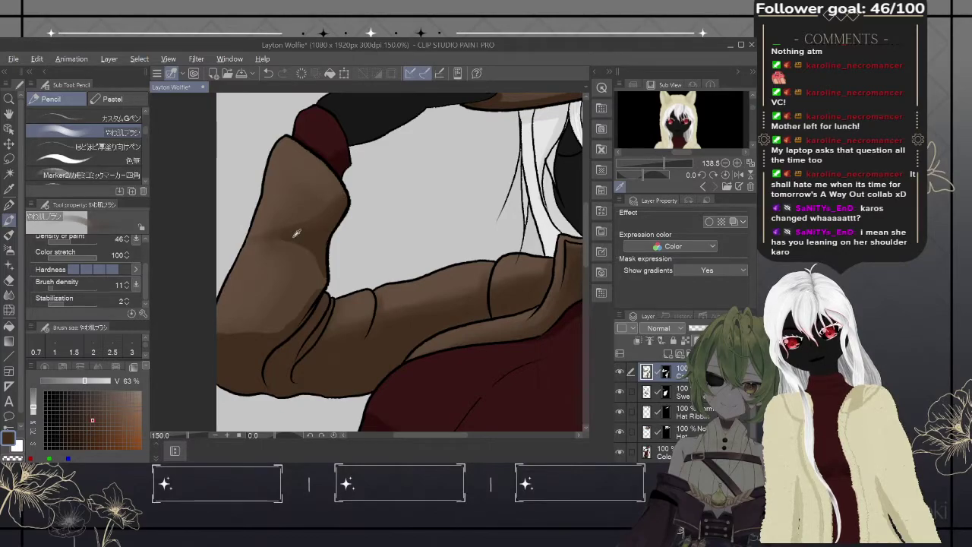
key("alt")
key("alt")
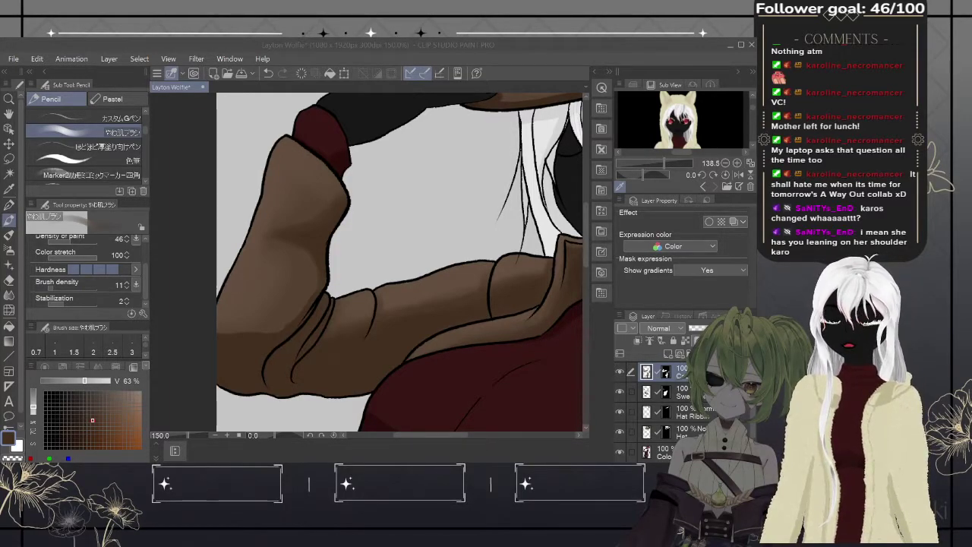
key("alt+Tab")
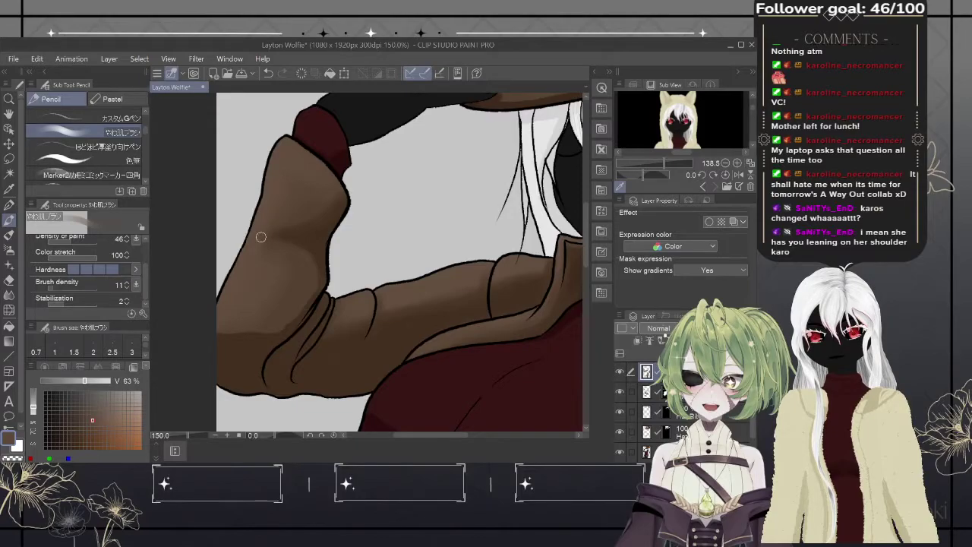
left_click(234, 330, "alt")
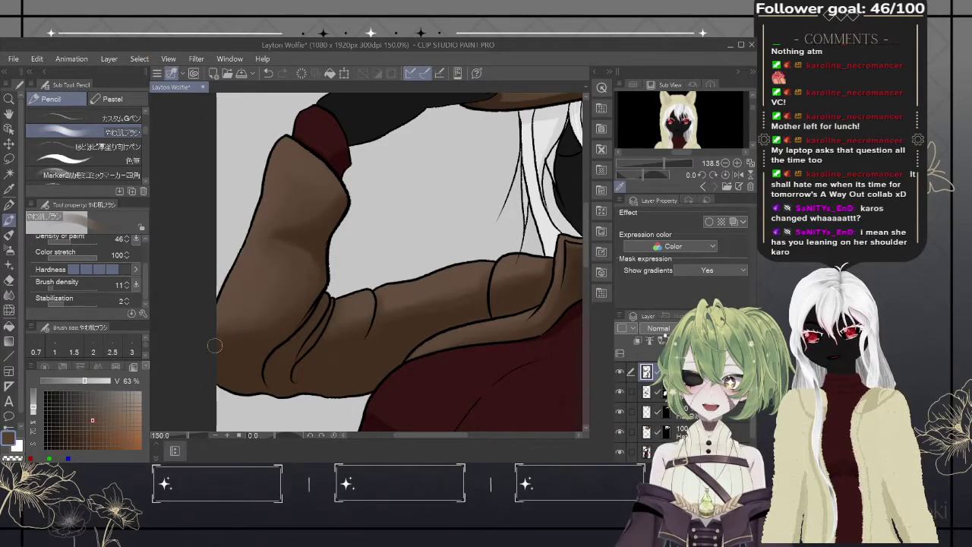
left_click(230, 316, "alt")
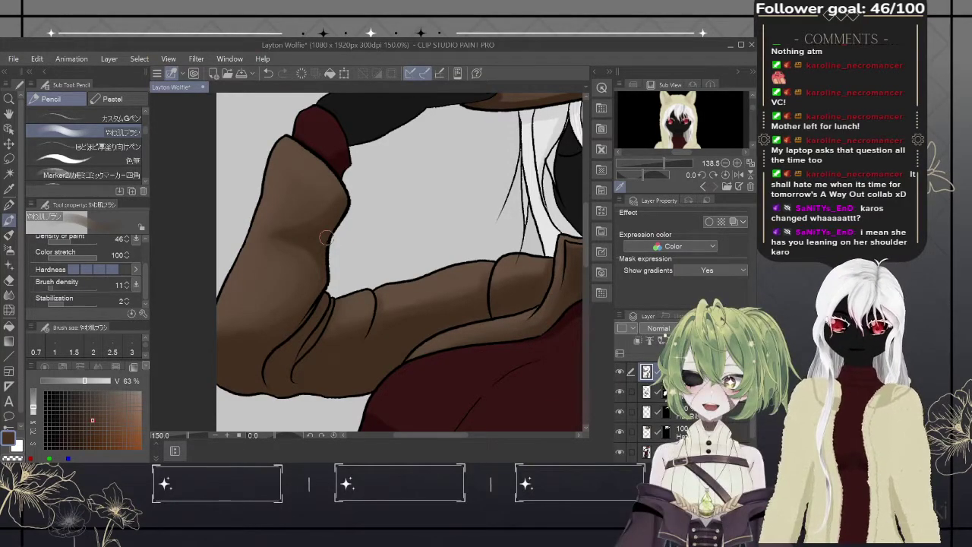
key("alt")
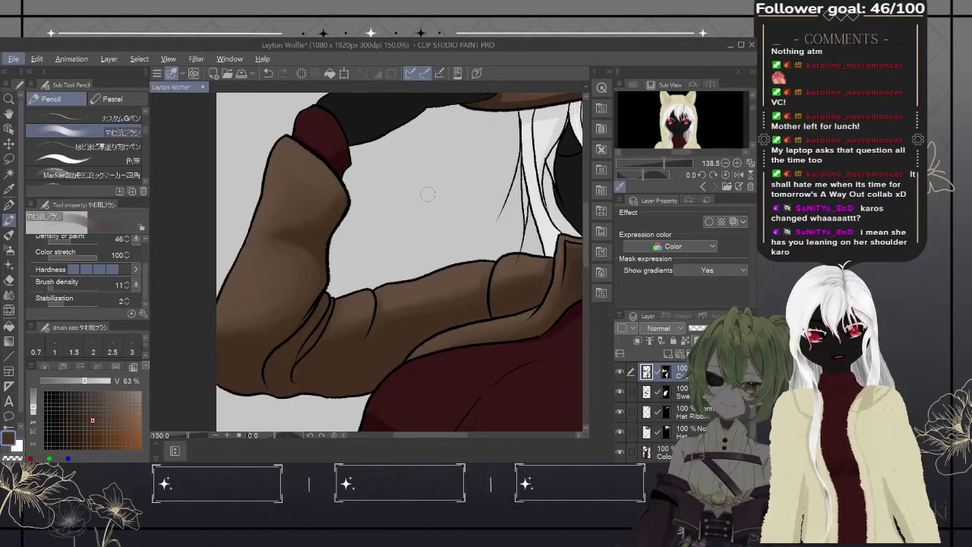
- On the sweater layer, blend dark red shading across the raised arm's cuff and deepen its shadow with darker reds
left_click(652, 392)
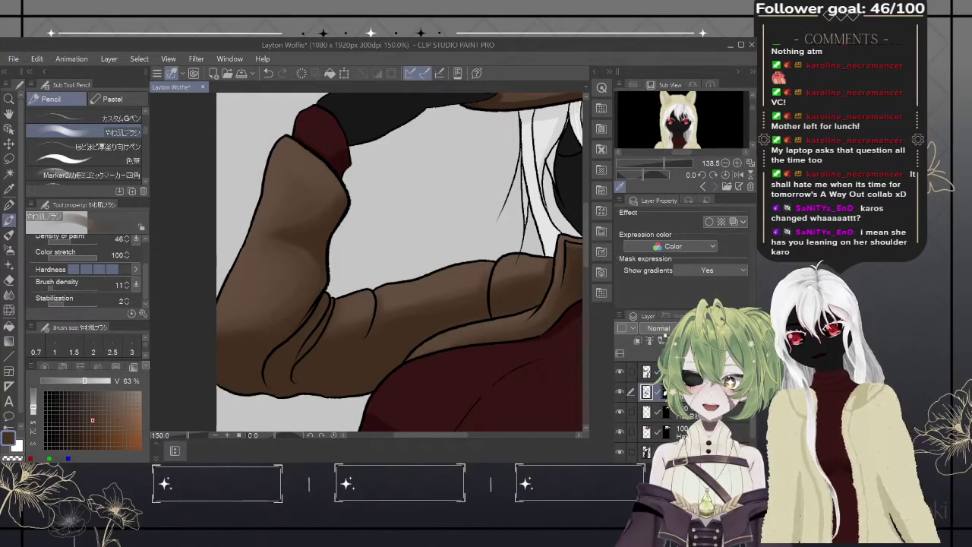
left_click(338, 149, "alt")
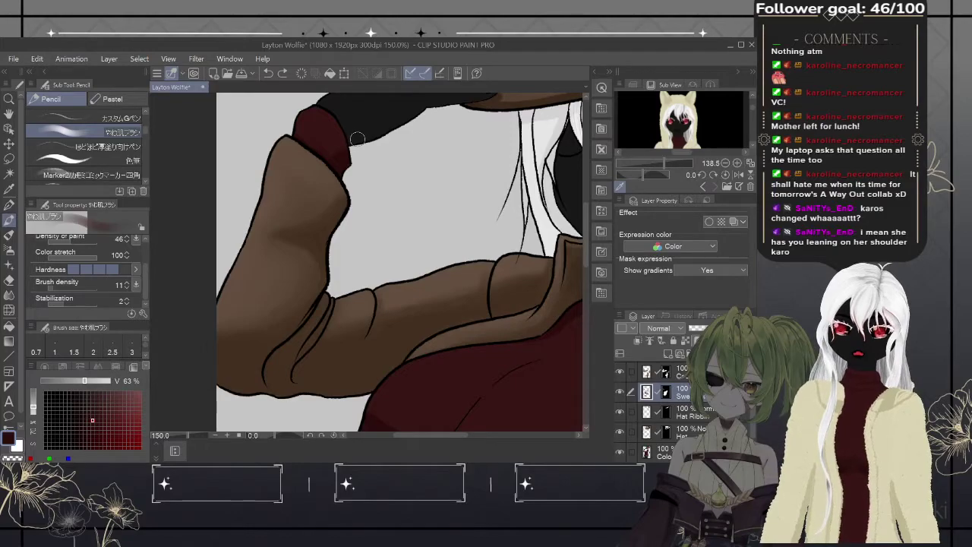
scroll(360, 152, "up", 5)
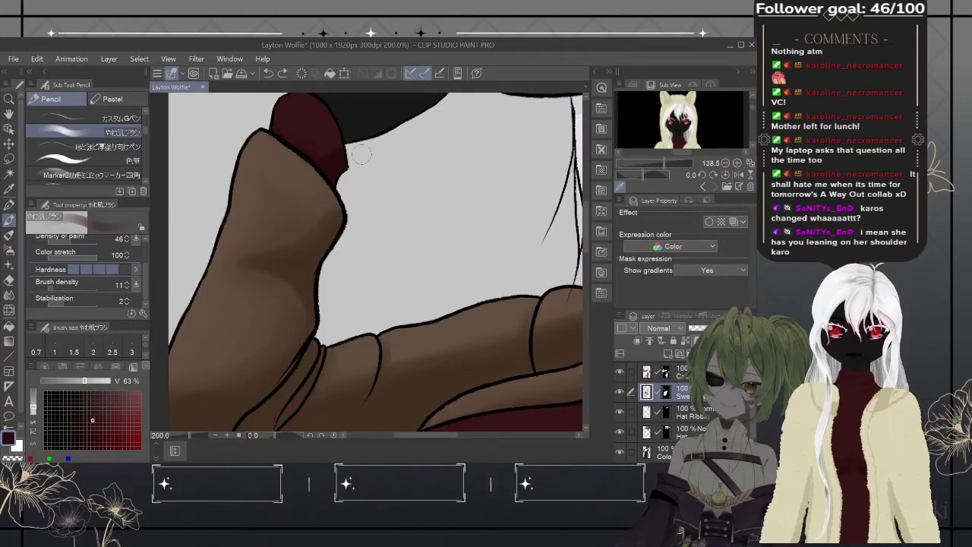
mouse_move(360, 152)
left_mouse_down()
mouse_move(360, 170)
mouse_move(432, 267)
left_mouse_up()
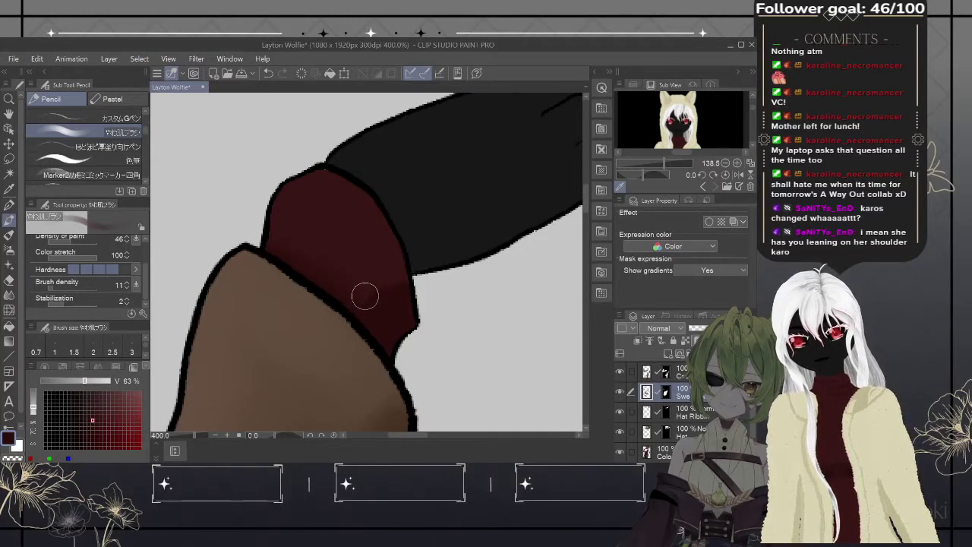
key("bracketright")
key("bracketright")
key("bracketright")
key("bracketleft")
key("bracketleft")
key("bracketleft")
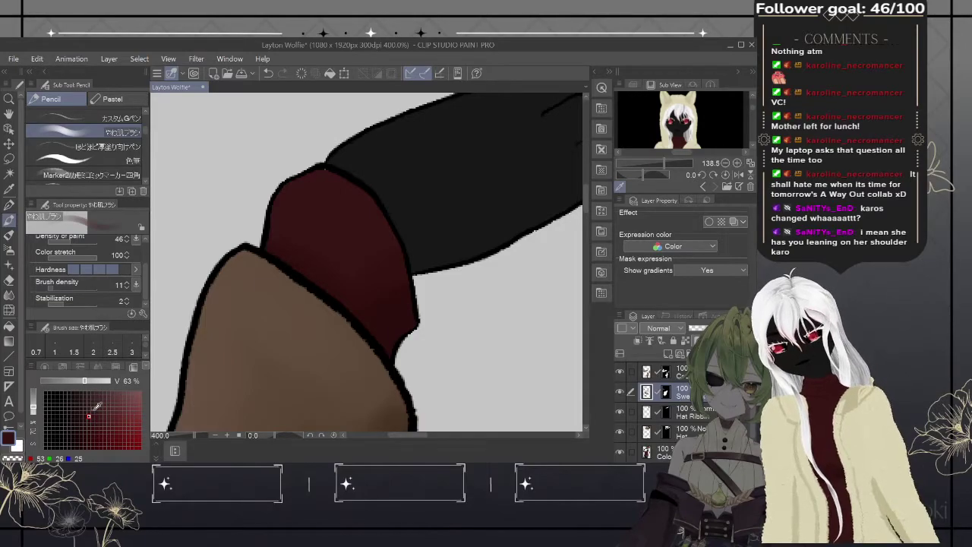
left_click_drag(414, 325, 419, 315)
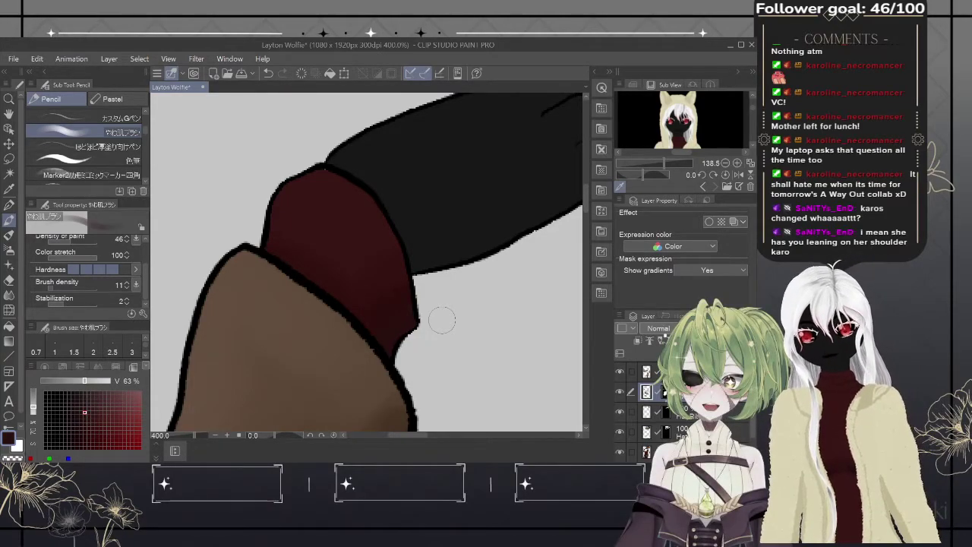
left_click(80, 411)
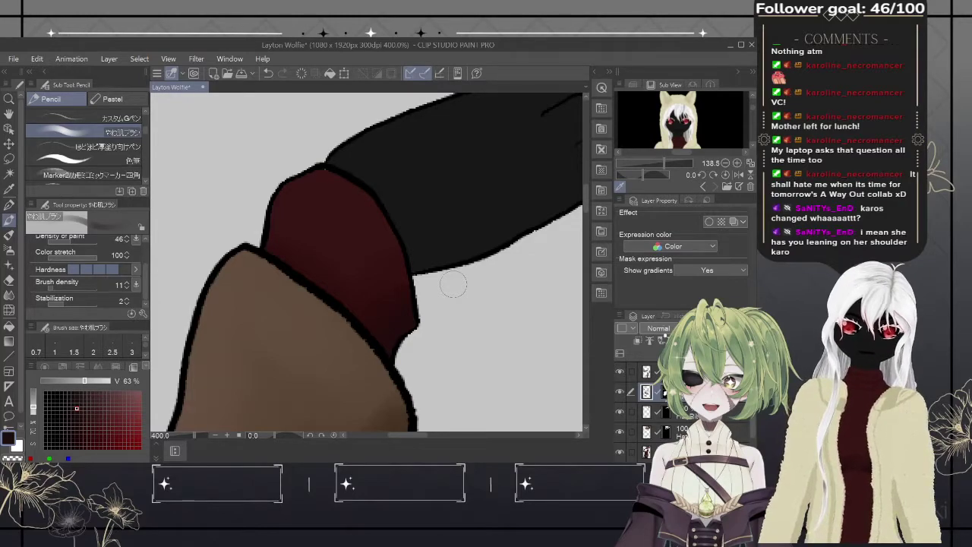
- Blend the dark red shadows on the sweater cuff of the lowered arm, above the pocket watch, into a soft gradient
mouse_move(524, 360)
left_mouse_down()
mouse_move(494, 296)
mouse_move(347, 152)
left_mouse_up()
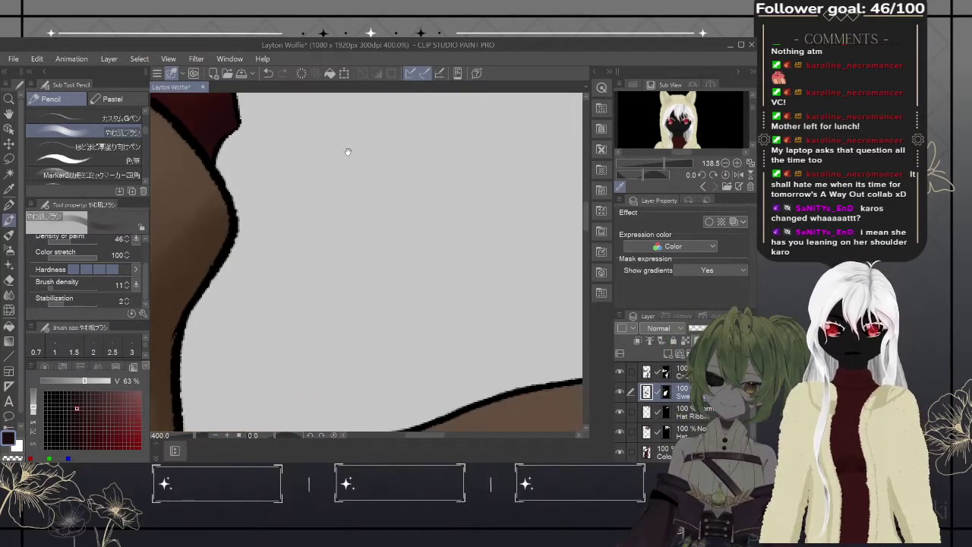
scroll(512, 327, "down", 3)
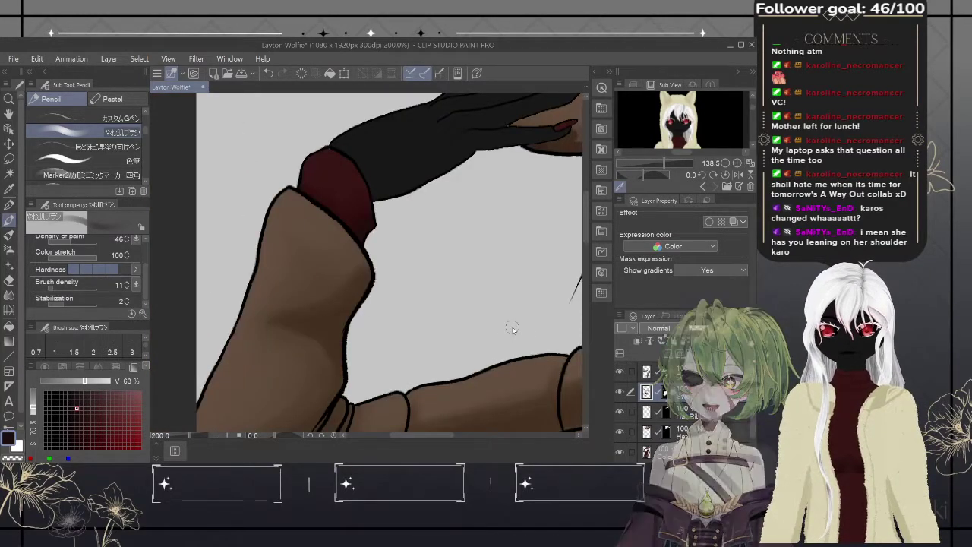
left_click_drag(512, 326, 355, 125)
left_click_drag(434, 319, 467, 135)
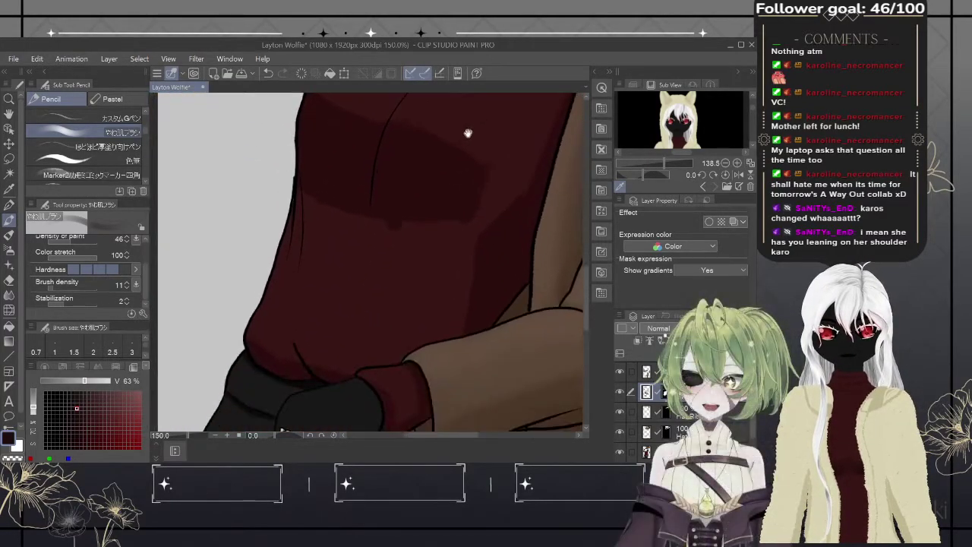
left_click_drag(459, 380, 445, 196)
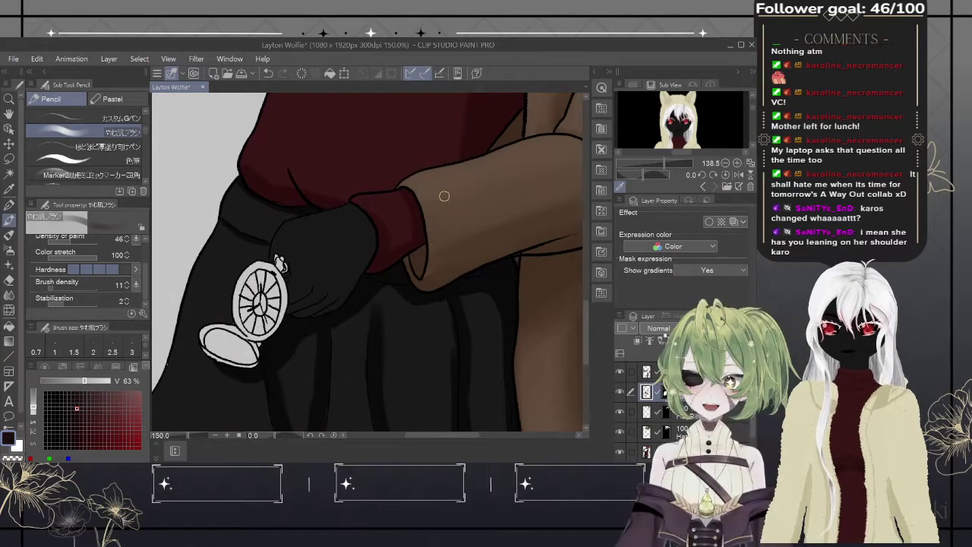
scroll(445, 196, "up", 3)
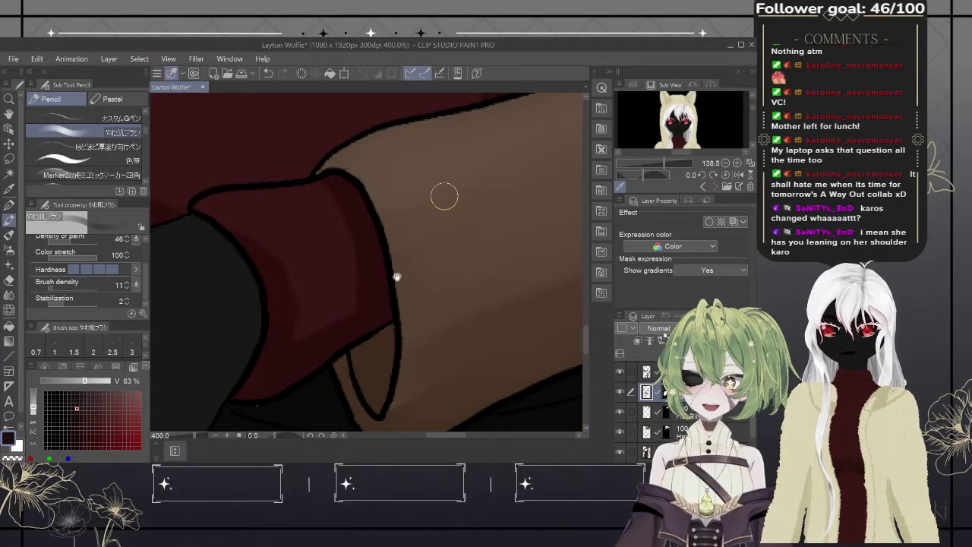
mouse_move(396, 277)
left_mouse_down()
mouse_move(466, 253)
mouse_move(465, 262)
left_mouse_up()
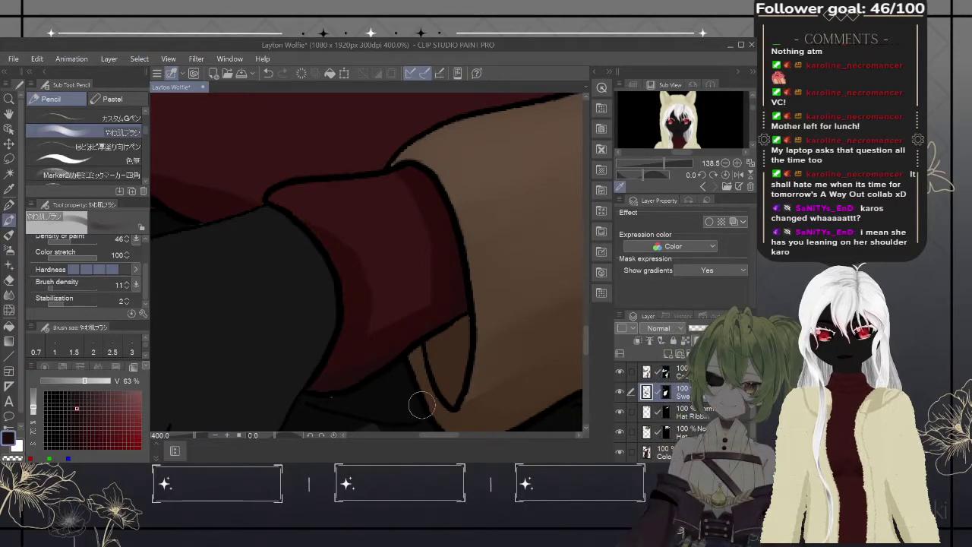
left_click(392, 345, "alt")
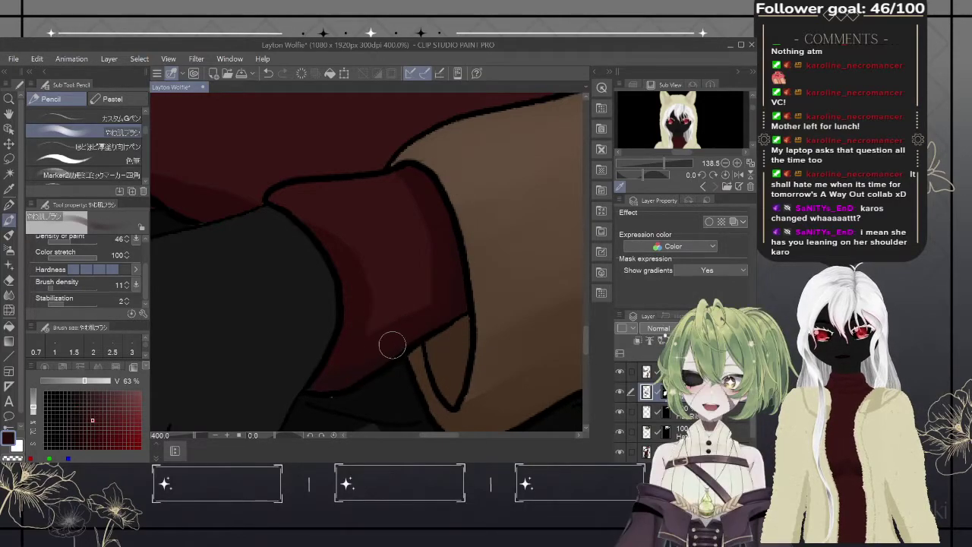
mouse_move(323, 372)
left_mouse_down()
mouse_move(441, 322)
mouse_move(357, 357)
mouse_move(427, 314)
mouse_move(429, 323)
mouse_move(445, 285)
left_mouse_up()
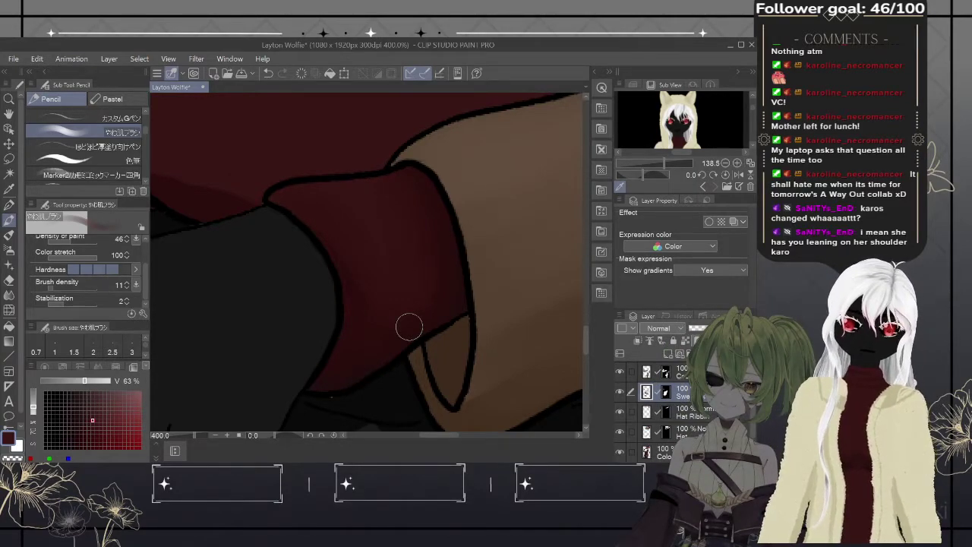
scroll(408, 327, "down", 7)
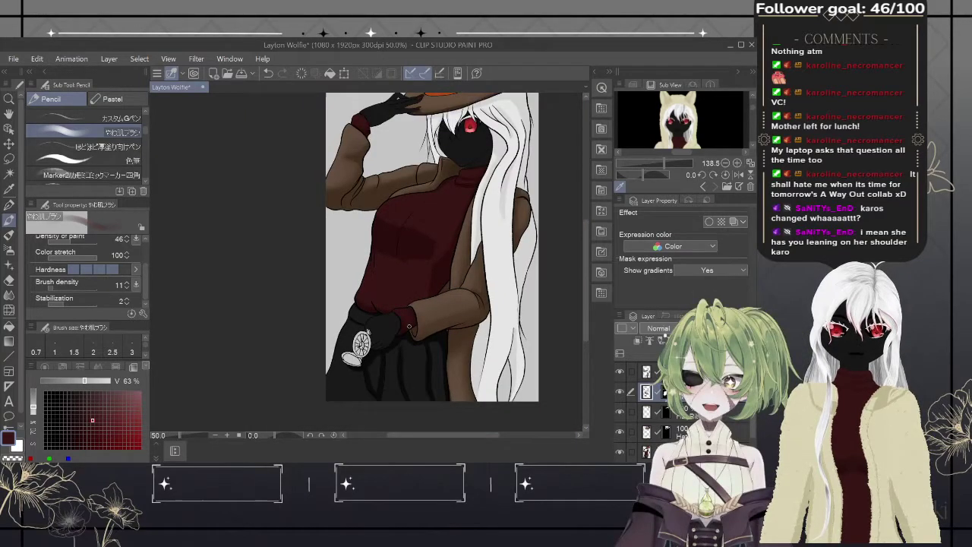
- Blend the dark red shadow edges across the sweater's chest and torso into soft gradients, adjusting the brush size as needed
left_click_drag(508, 202, 468, 241)
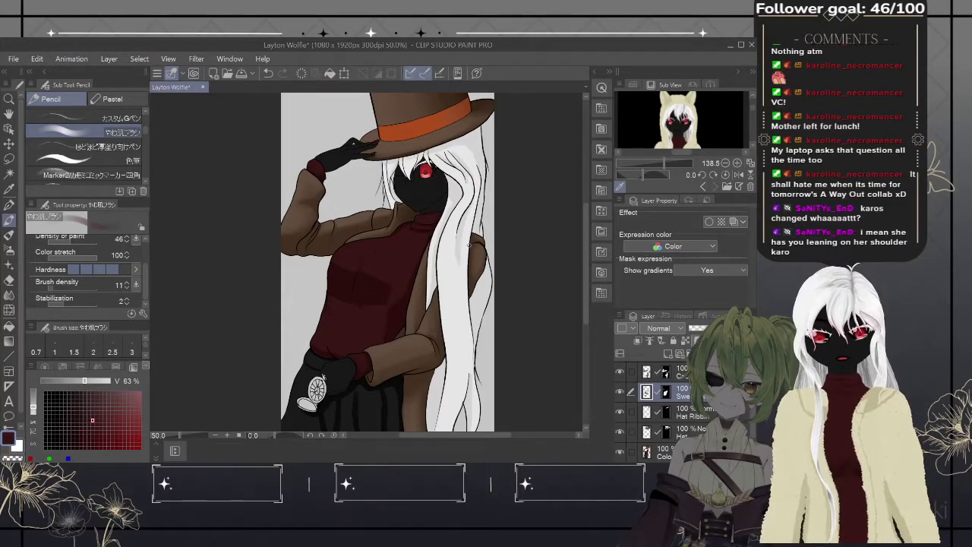
scroll(470, 245, "up", 2)
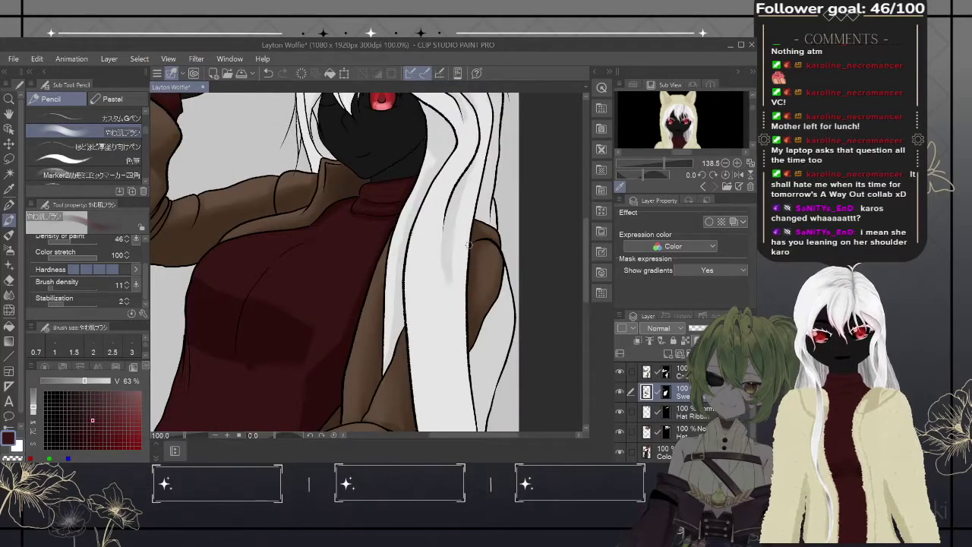
scroll(417, 308, "left", 3)
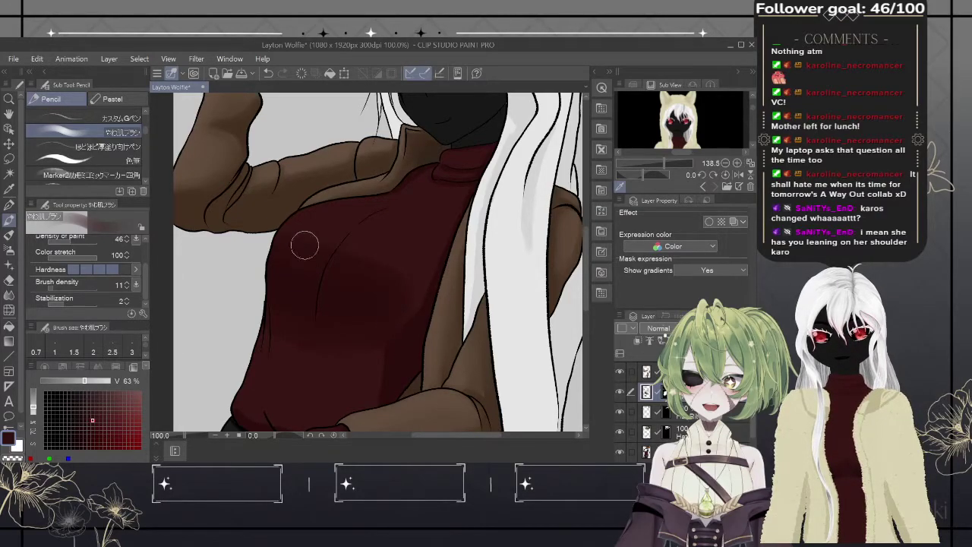
key("]")
key("[")
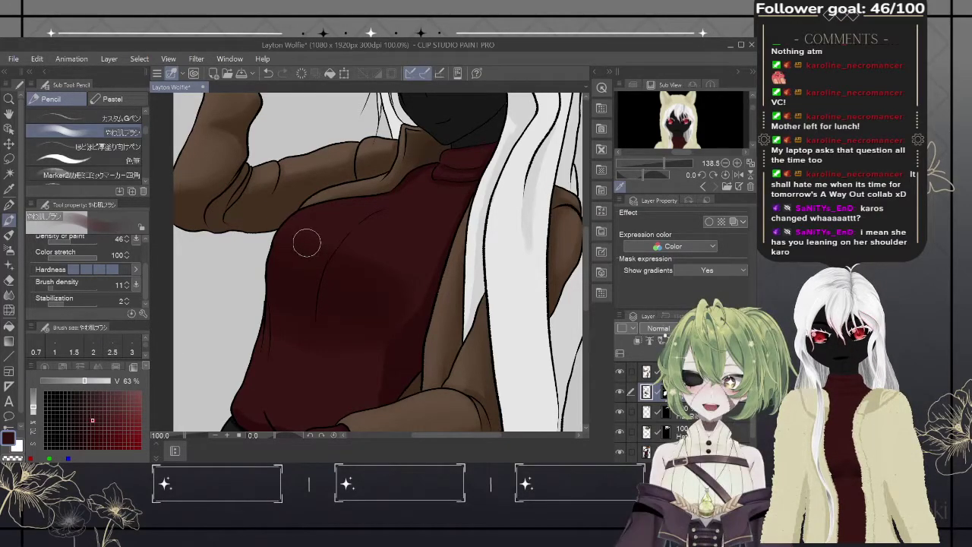
key("]")
key("[")
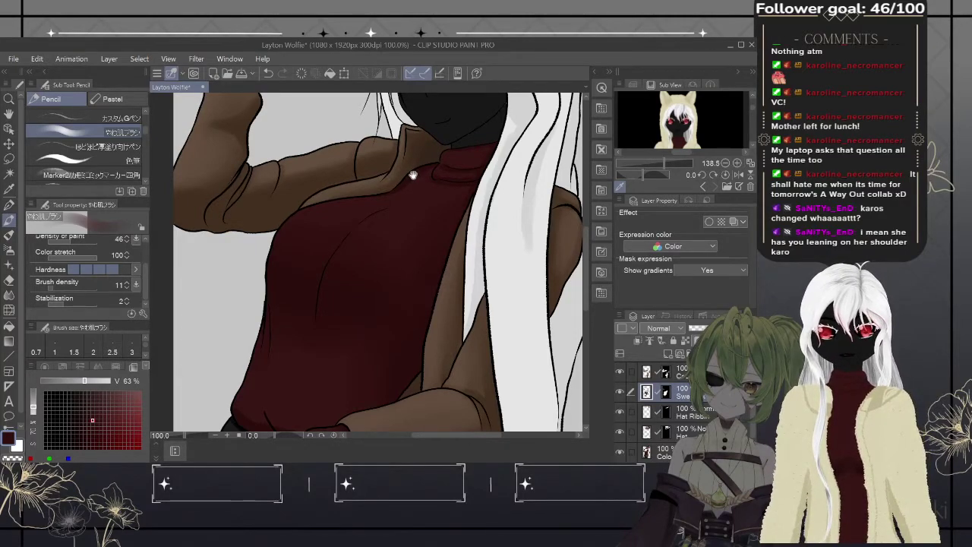
left_click_drag(415, 170, 420, 166)
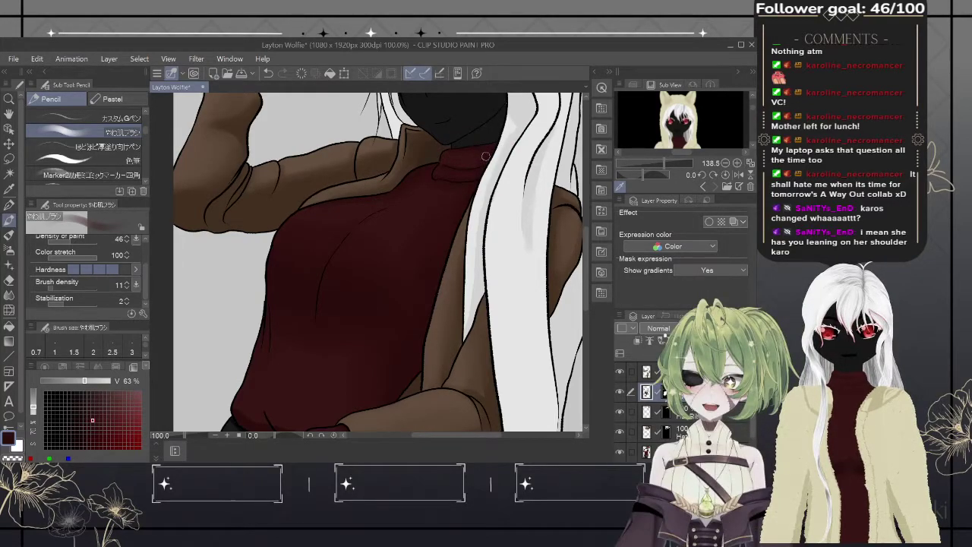
key("alt")
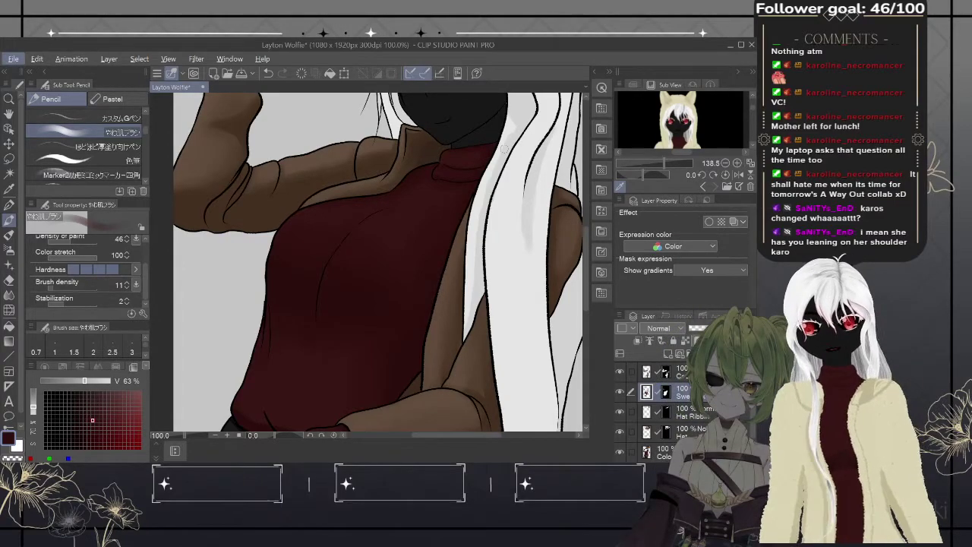
- Review the shading on the sweater, sleeves and hat up close and across the whole figure
scroll(406, 293, "down", 5)
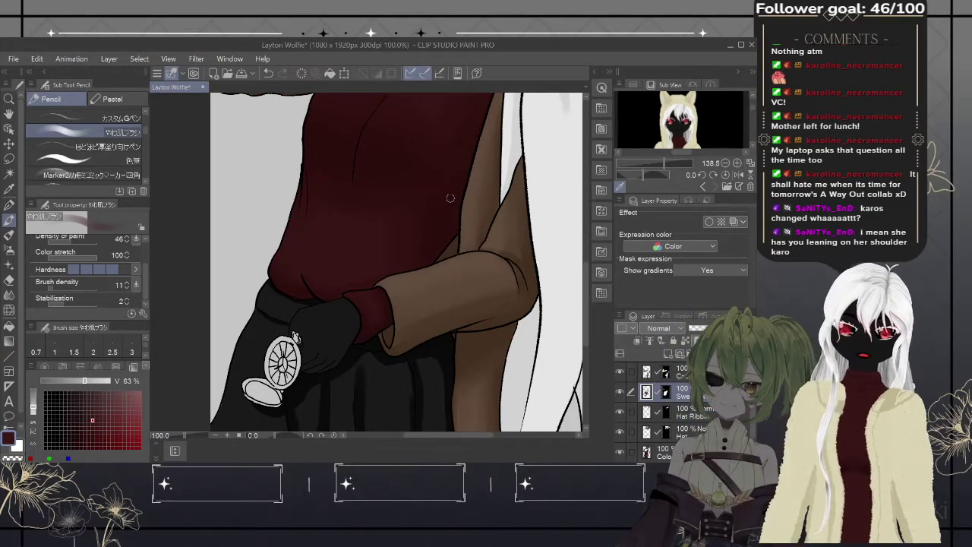
left_click_drag(449, 196, 347, 410)
left_click_drag(423, 224, 408, 312)
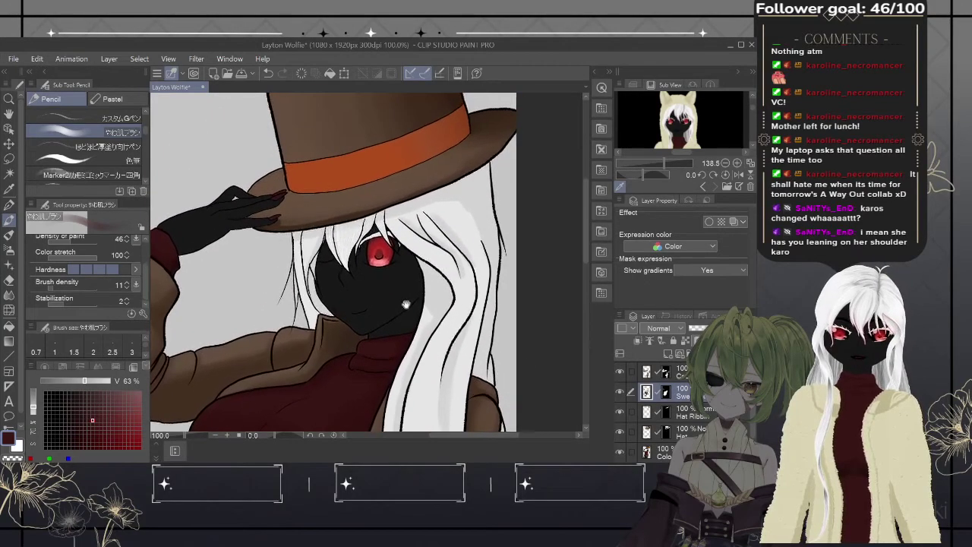
left_click(350, 233, "alt")
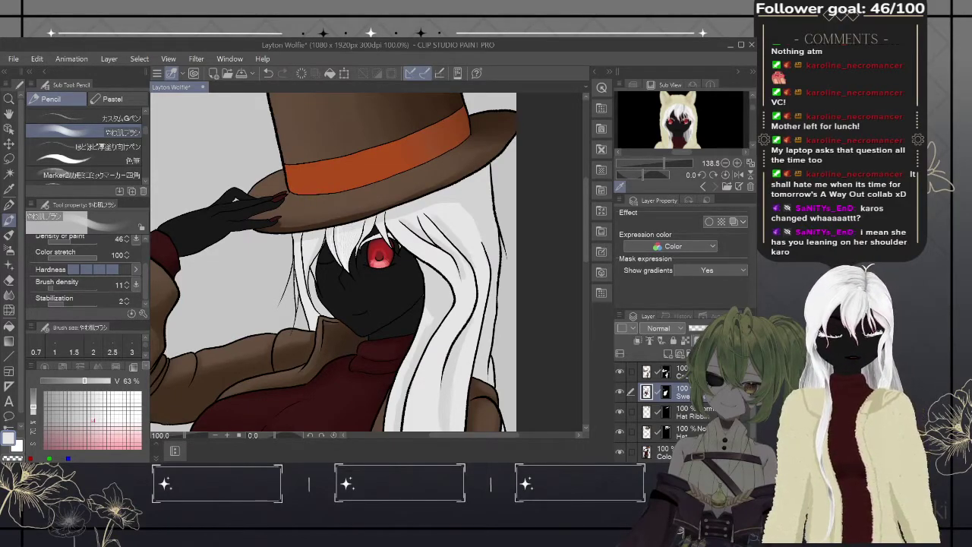
left_click_drag(456, 425, 482, 245)
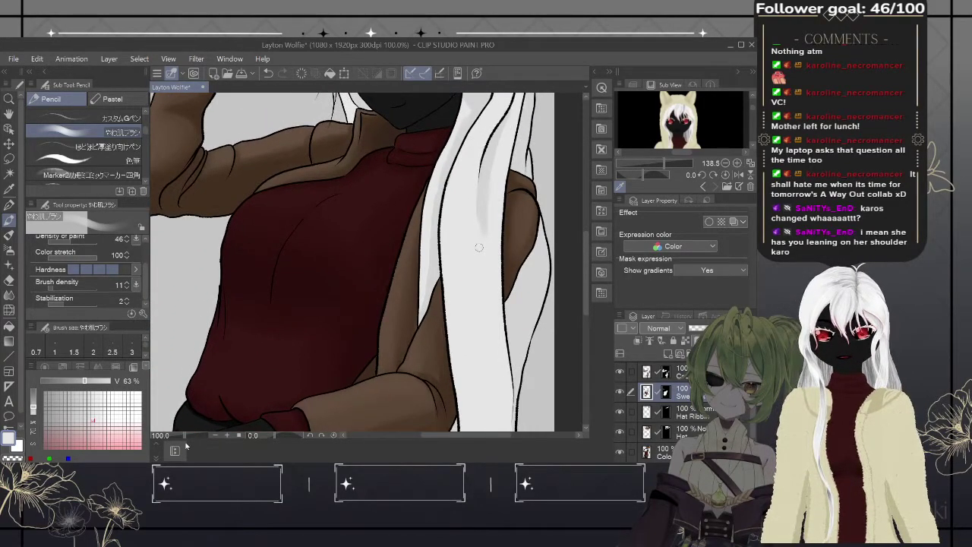
left_click_drag(186, 445, 179, 441)
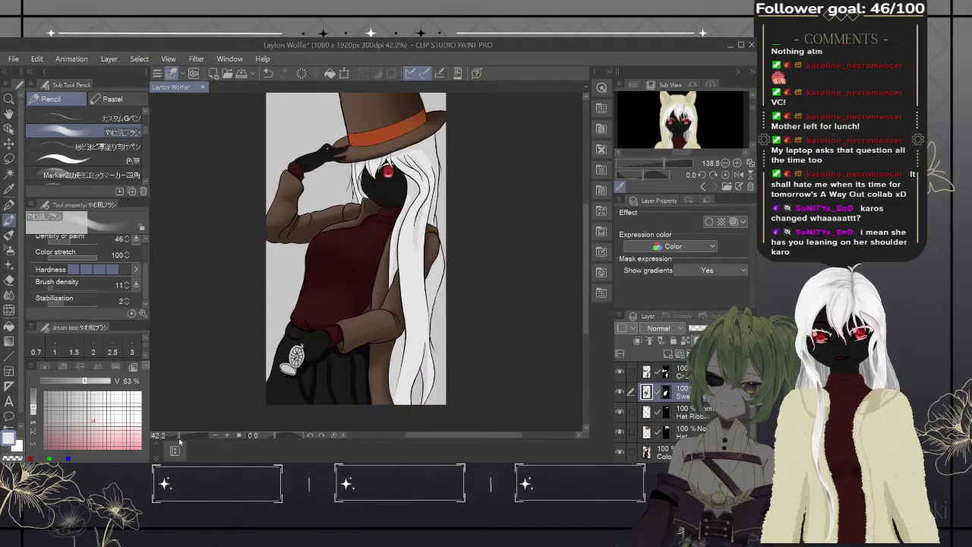
mouse_move(466, 238)
left_mouse_down()
mouse_move(469, 269)
mouse_move(477, 244)
left_mouse_up()
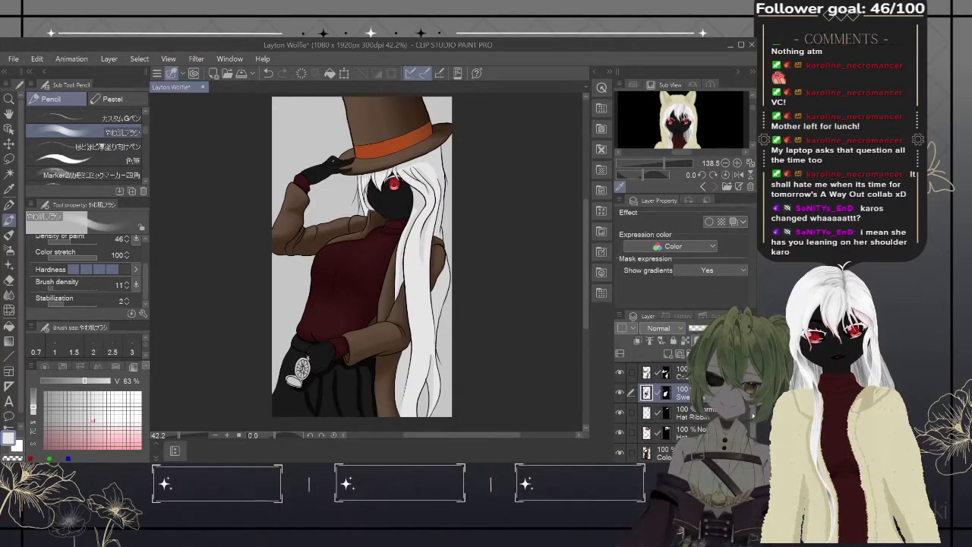
- On the skirt layer, sample the skirt's black and blend the shading of the pleat beside the coat
left_click(665, 407)
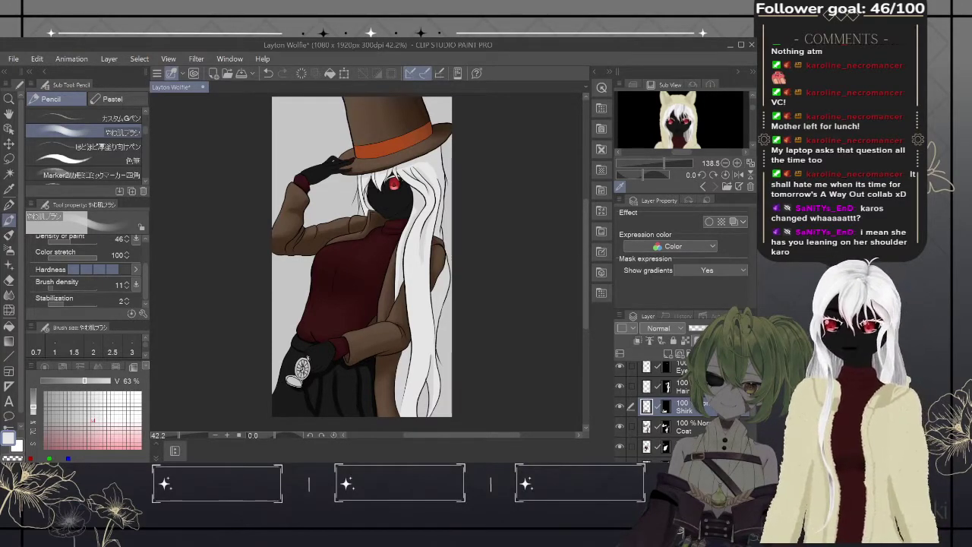
scroll(365, 235, "up", 6)
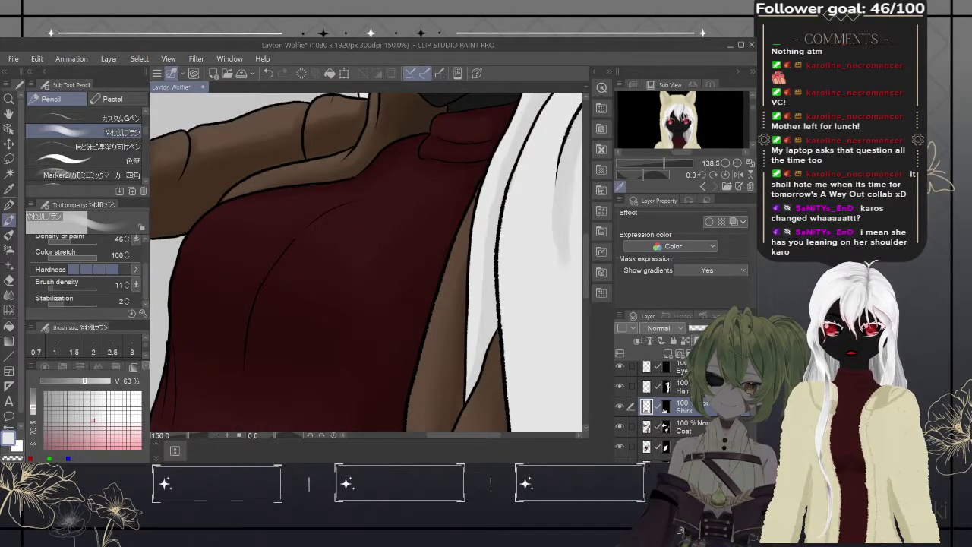
left_click_drag(426, 278, 440, 102)
mouse_move(412, 304)
left_mouse_down()
mouse_move(412, 222)
mouse_move(475, 182)
left_mouse_up()
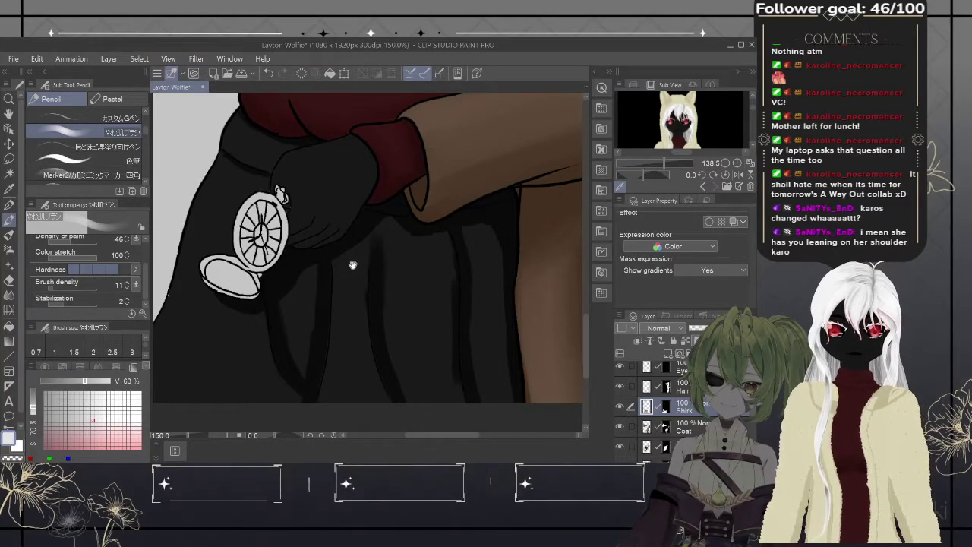
mouse_move(354, 263)
left_mouse_down()
mouse_move(351, 278)
mouse_move(354, 263)
left_mouse_up()
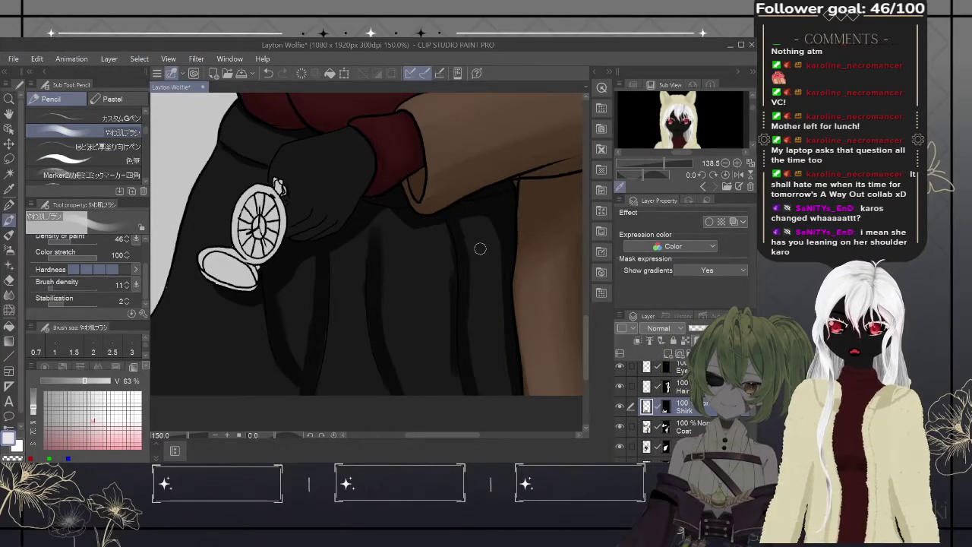
left_click(498, 223, "alt")
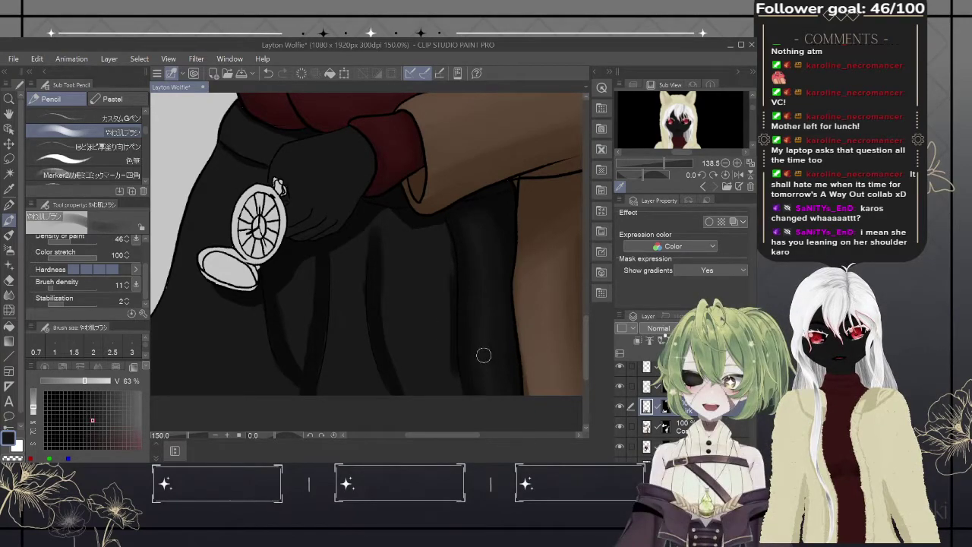
- Blend the black shading of the skirt's wide middle pleat below the sleeve cuff, varying the brush size
key("bracketright")
key("bracketright")
key("bracketright")
key("bracketright")
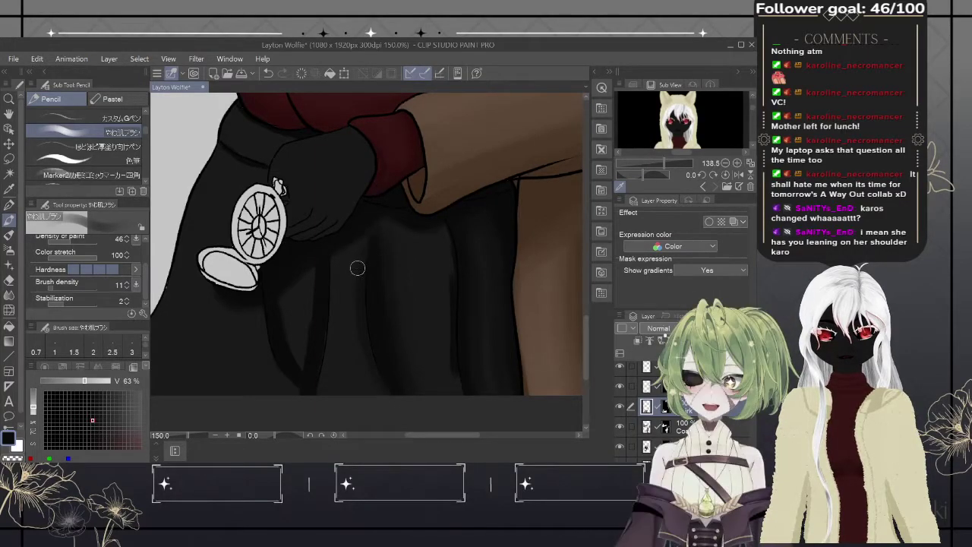
key("bracketright")
key("bracketright")
key("bracketright")
key("bracketleft")
key("bracketleft")
key("bracketleft")
key("bracketleft")
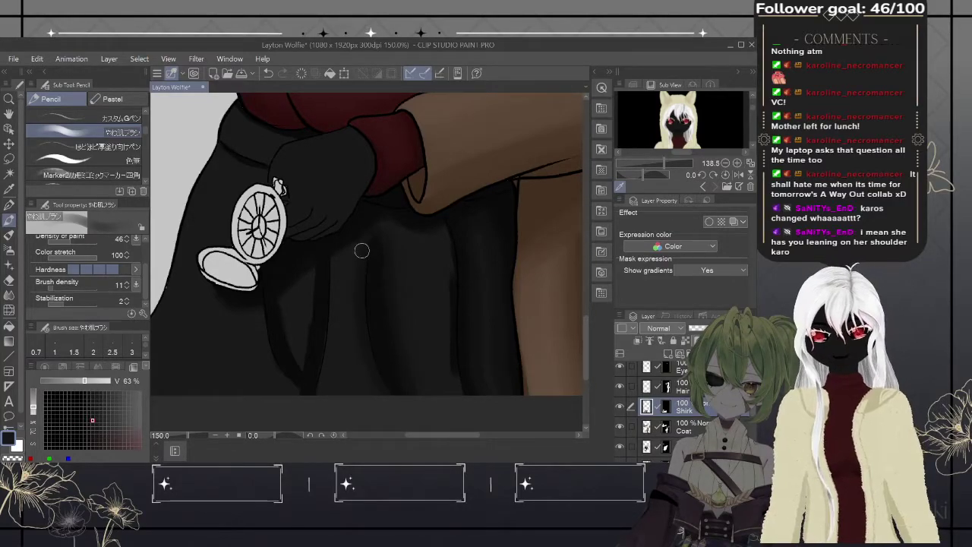
- Soften the shadows on the narrow skirt pleat and the pleat beside the pocket watch, using sampled dark tones
key("bracketright")
key("bracketright")
key("bracketright")
key("bracketleft")
key("bracketleft")
key("bracketleft")
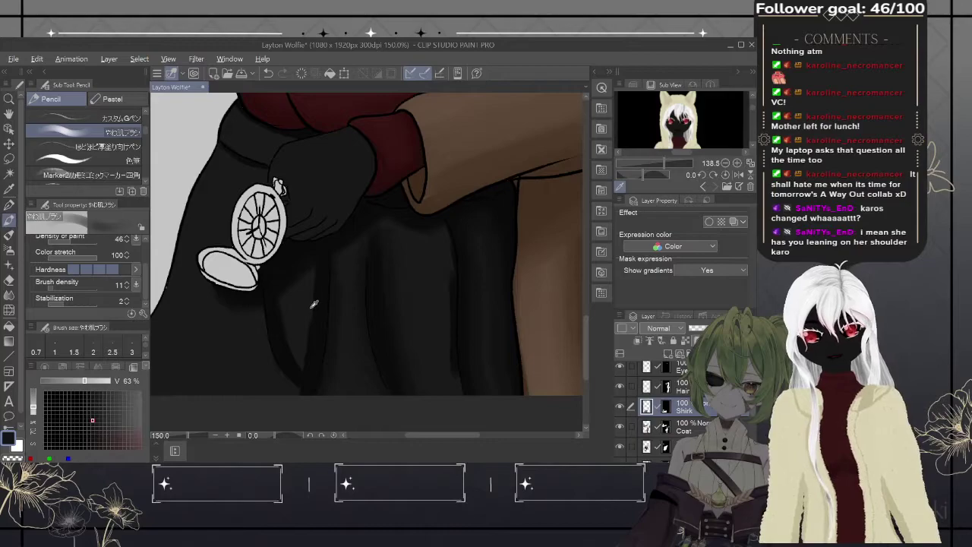
left_click_drag(318, 304, 314, 285)
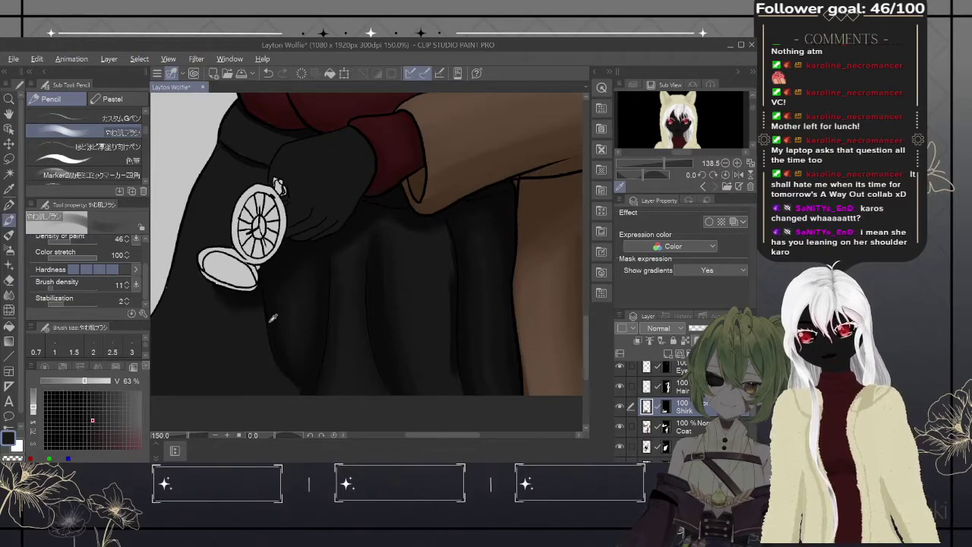
left_click(272, 318, "alt")
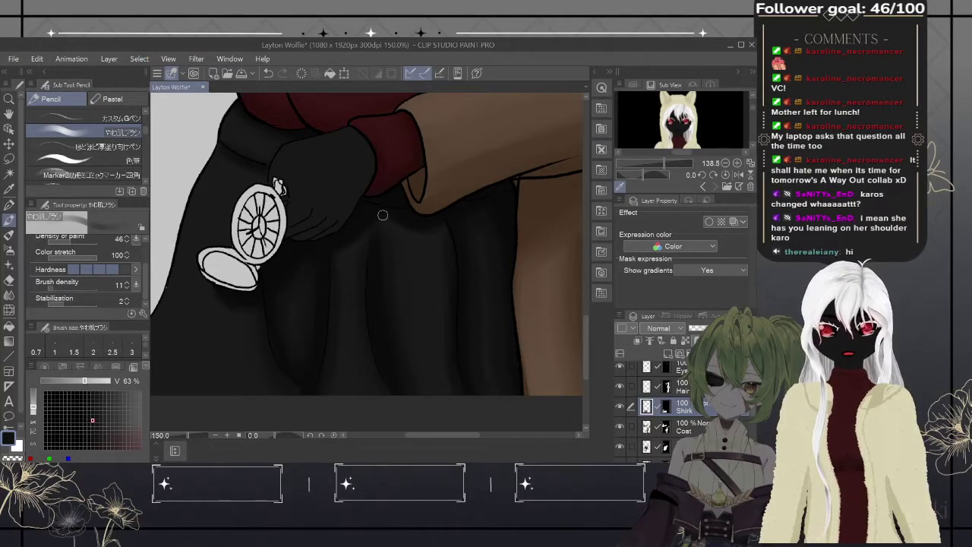
- Add a new raster layer between the line art and Eye layers for the raised hand's fingernails
scroll(383, 215, "down", 4)
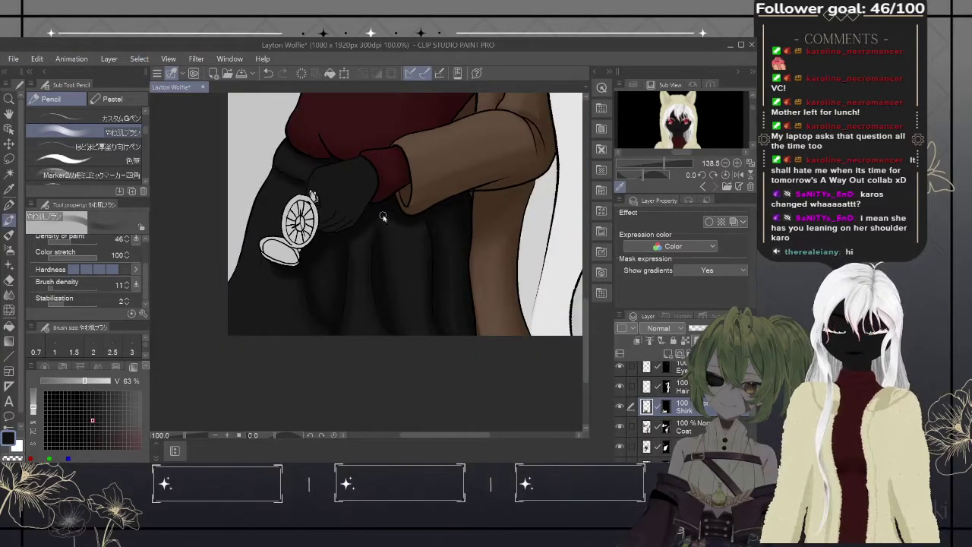
left_click_drag(383, 215, 421, 455)
left_click_drag(456, 301, 453, 300)
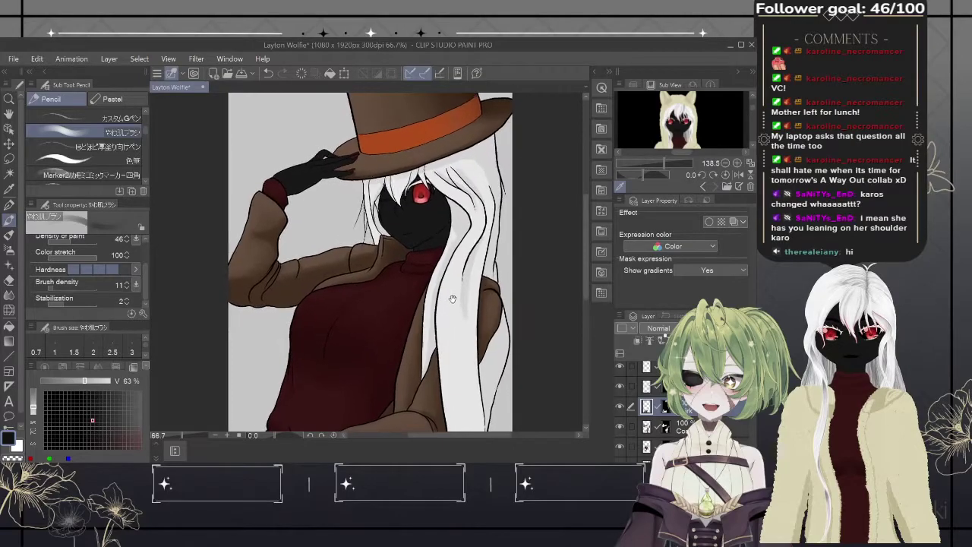
scroll(452, 285, "up", 2)
scroll(451, 286, "up", 1)
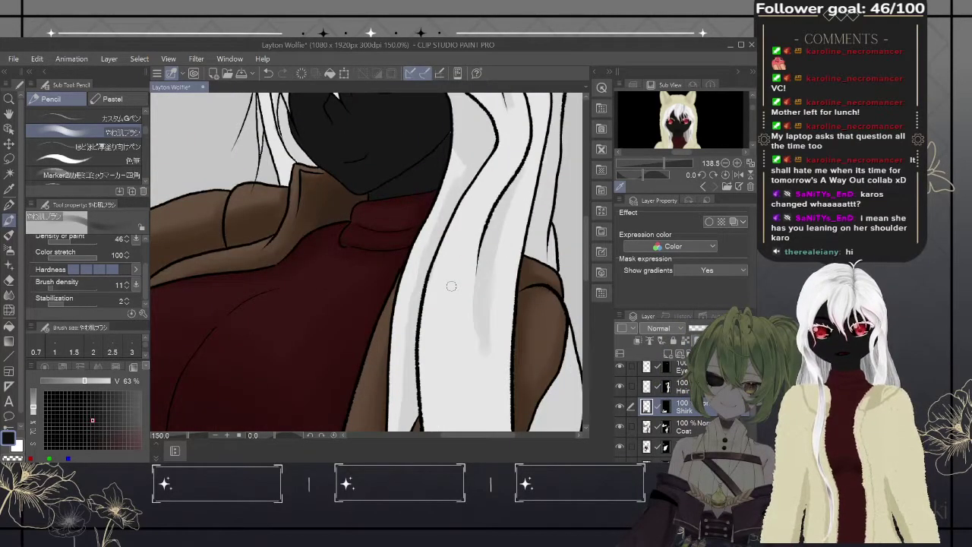
left_click_drag(451, 286, 455, 301)
left_click_drag(364, 106, 376, 289)
mouse_move(304, 243)
left_mouse_down()
mouse_move(369, 243)
mouse_move(368, 220)
left_mouse_up()
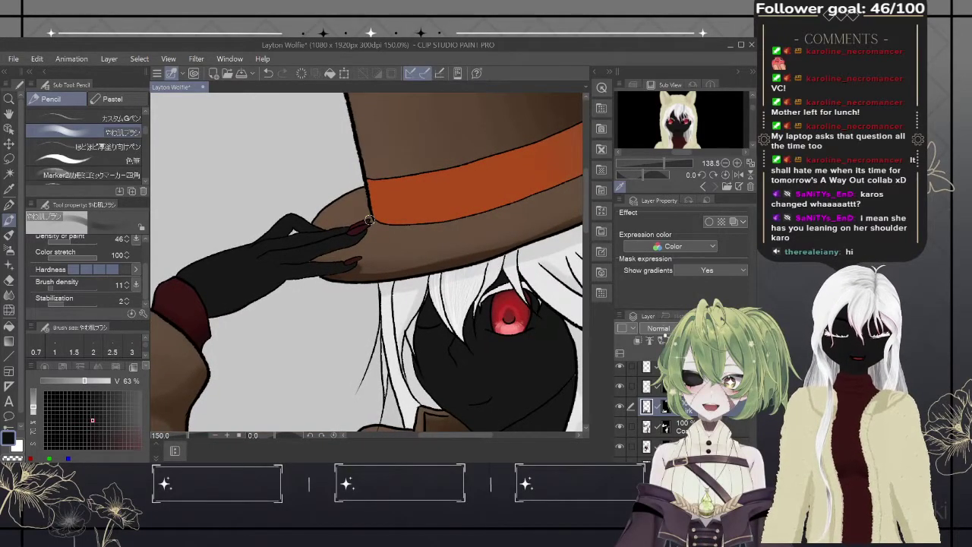
key("alt+[")
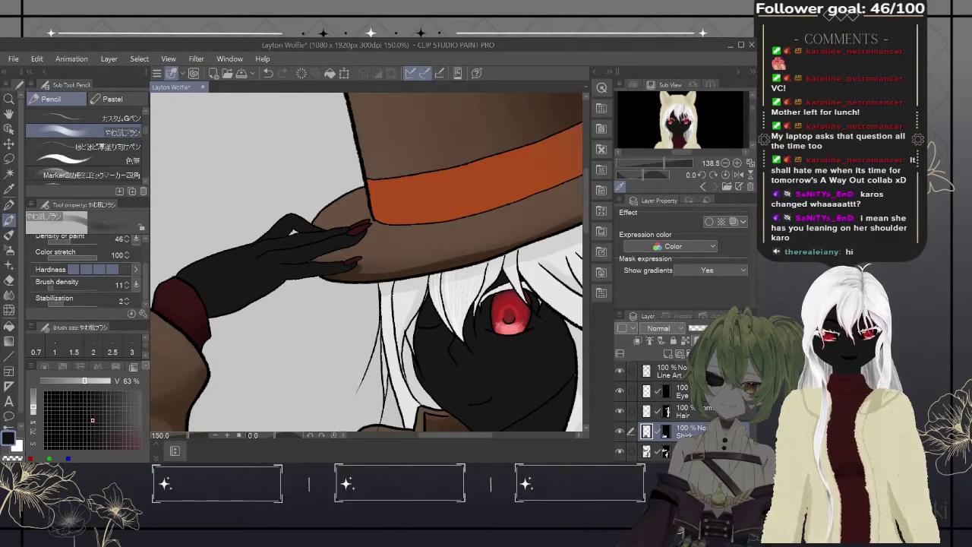
key("ctrl+shift+n")
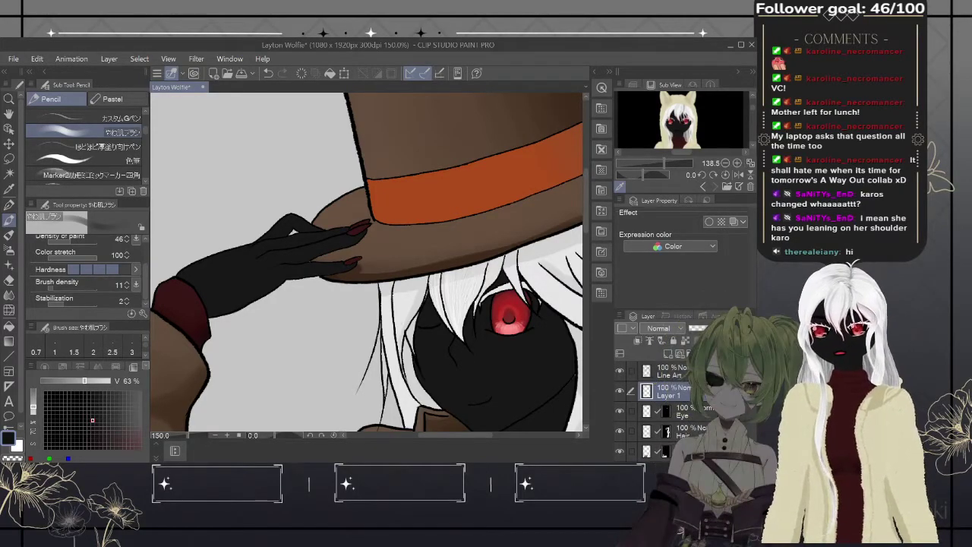
- Auto-select the two dark red fingernails on the raised hand, referring to all layers, and mask the new layer to them
left_click(9, 174)
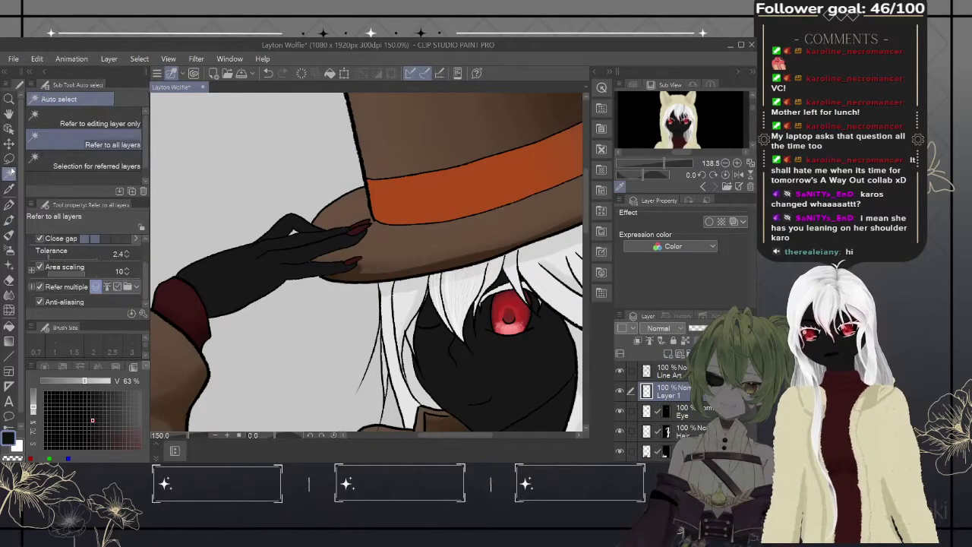
left_click(355, 256)
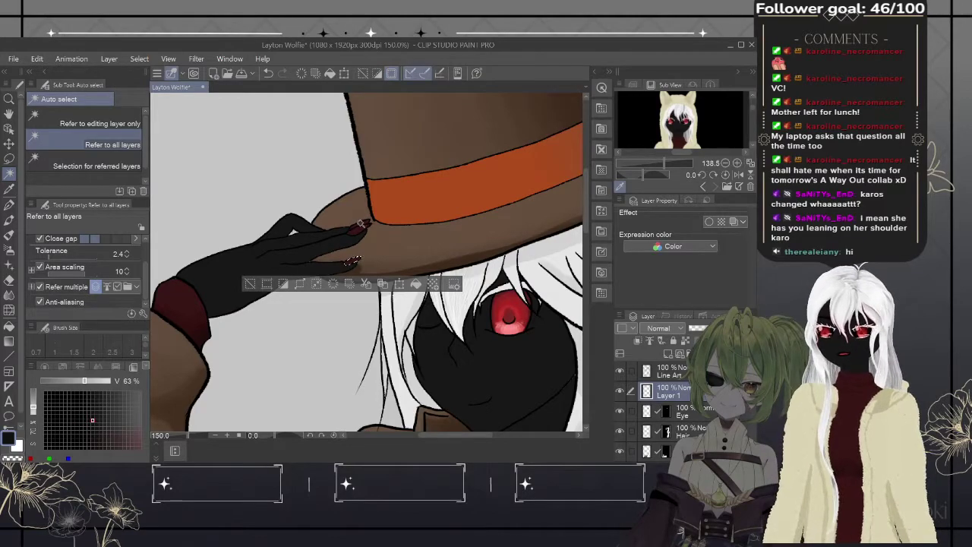
left_click(363, 227)
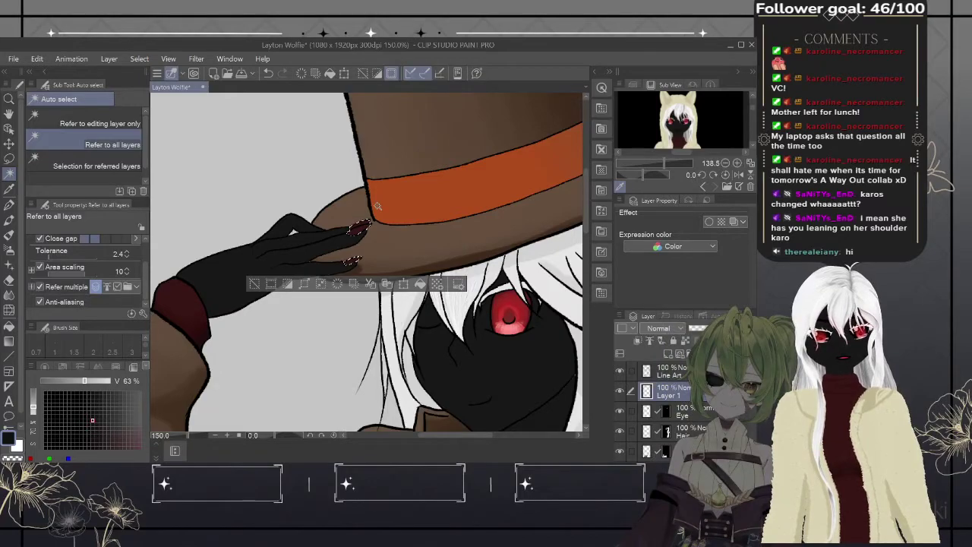
key("ctrl+shift+m")
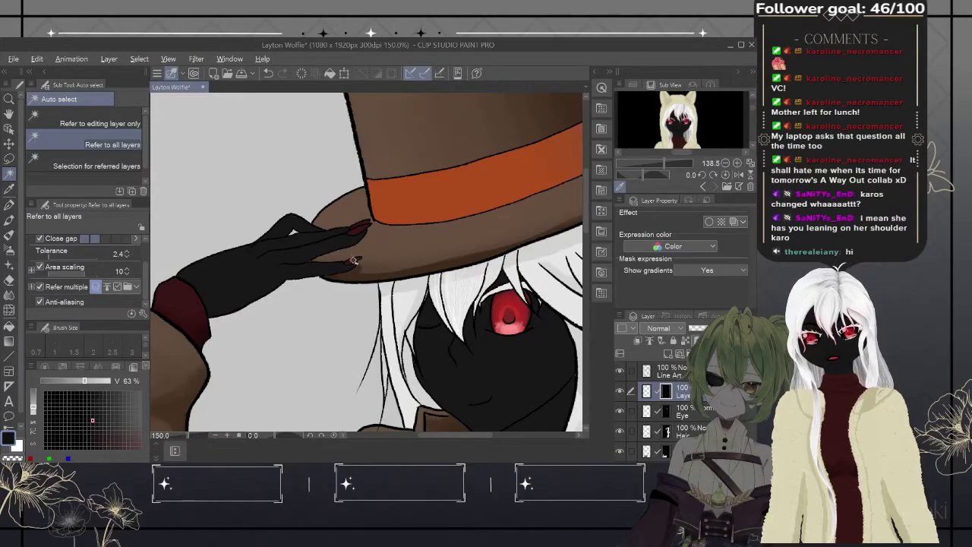
- Auto-select the raised hand's lower fingernail for the new layer's mask, make the layer itself active for painting, and clear the selection
left_click(352, 261)
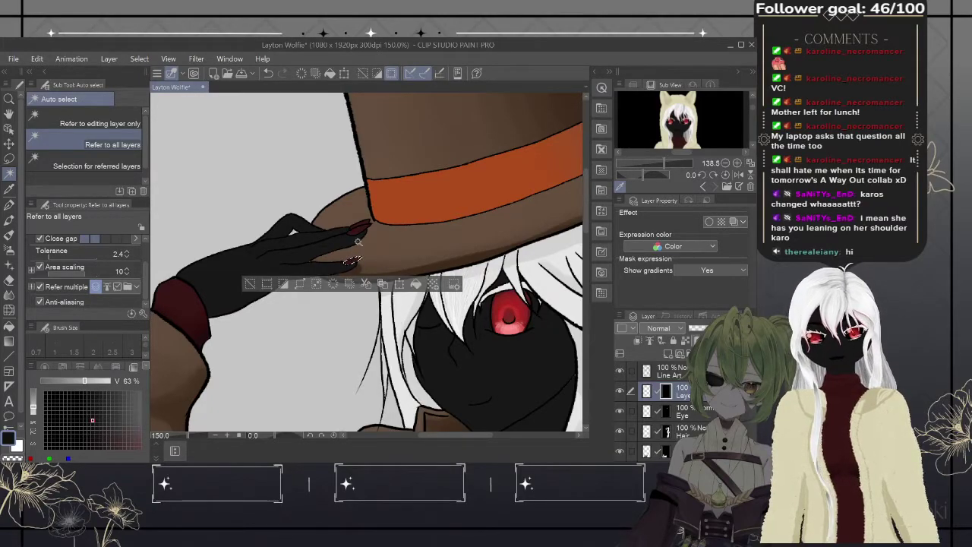
left_click(646, 390)
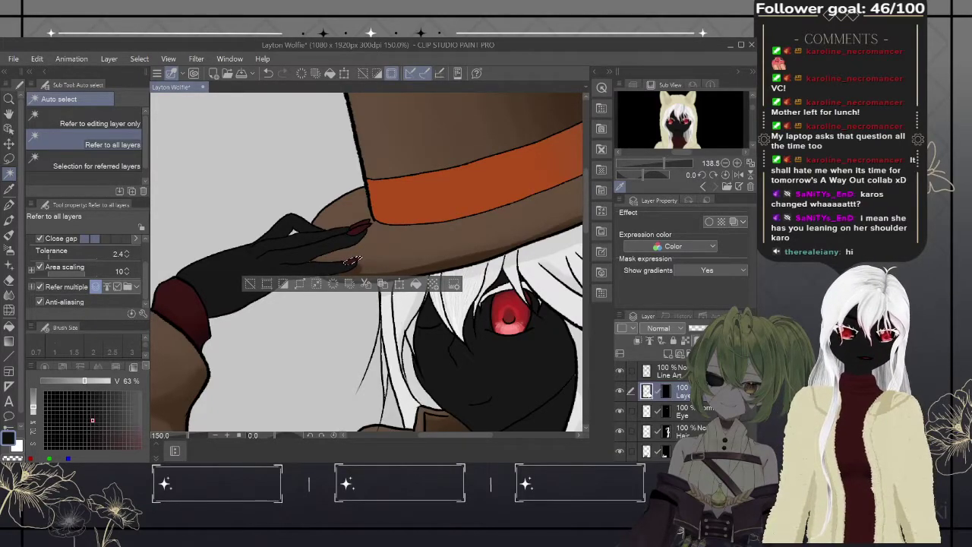
key("ctrl+d")
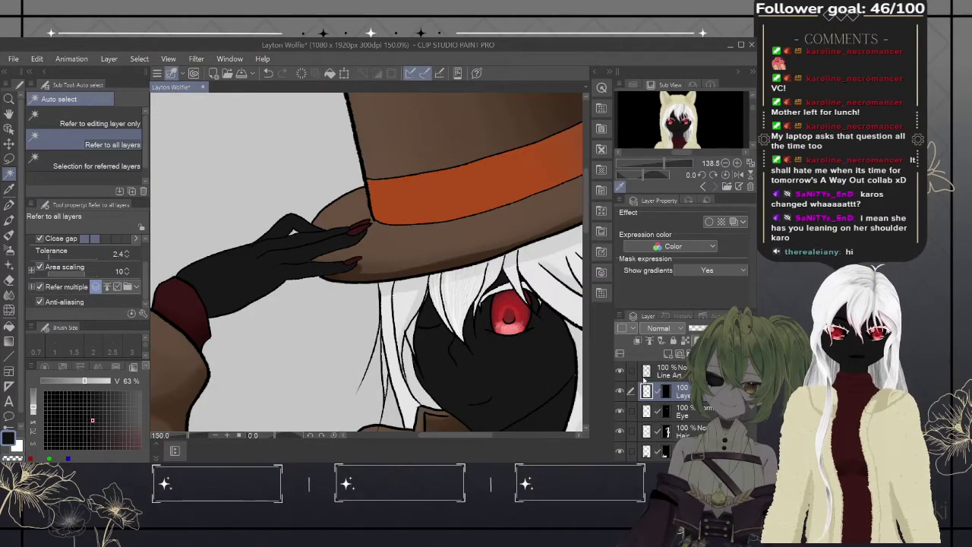
- Shade the raised hand's fingernails with a darker tone of the sampled nail red using the soft pencil brush
key("ctrl+plus")
key("ctrl+plus")
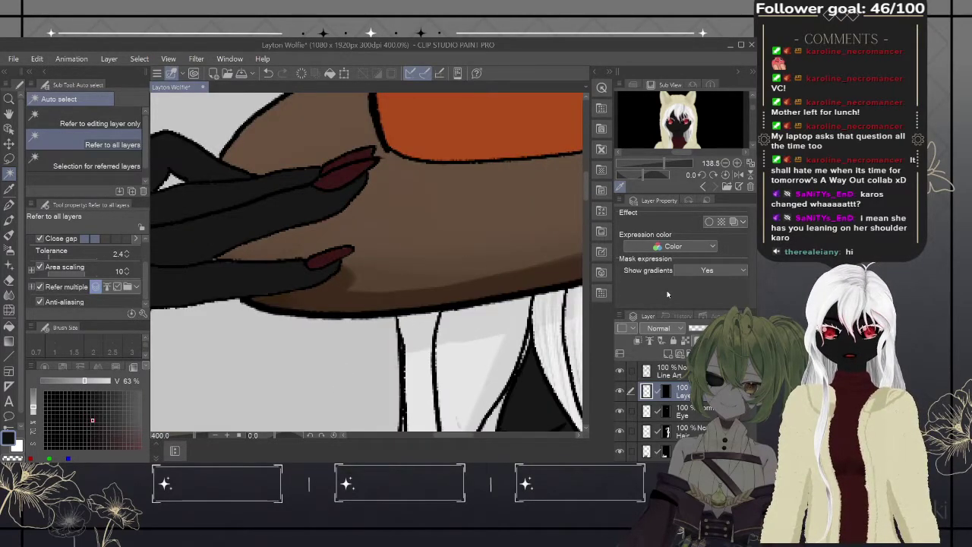
left_click(14, 218)
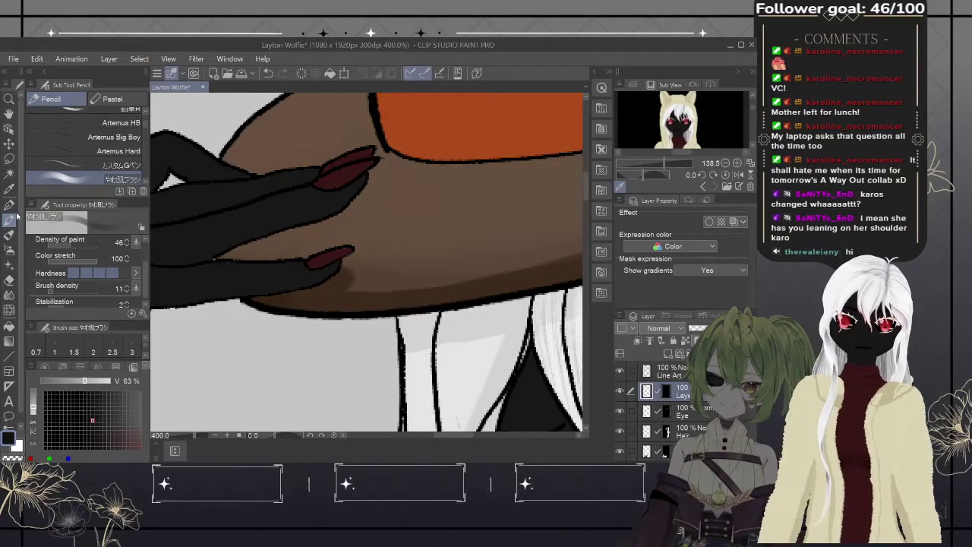
left_click(324, 258, "alt")
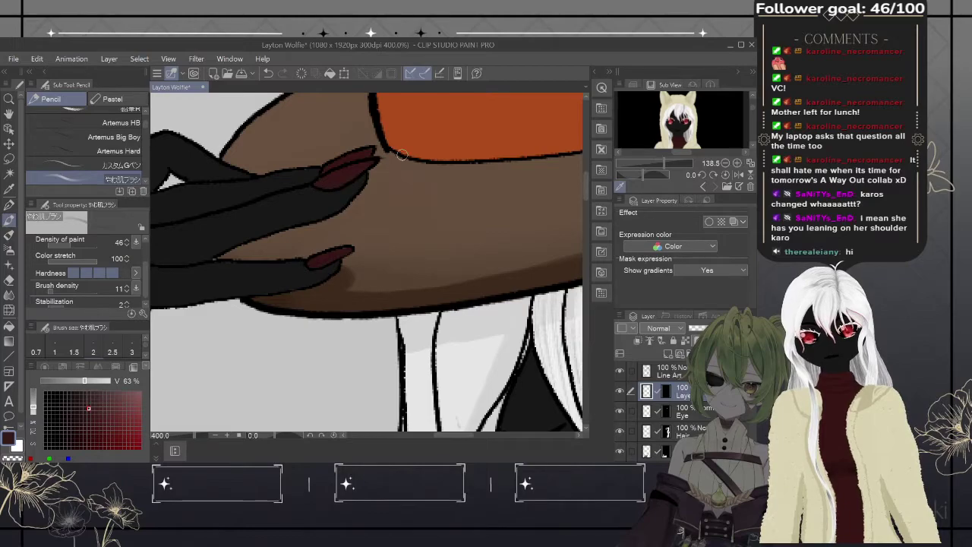
left_click(81, 409)
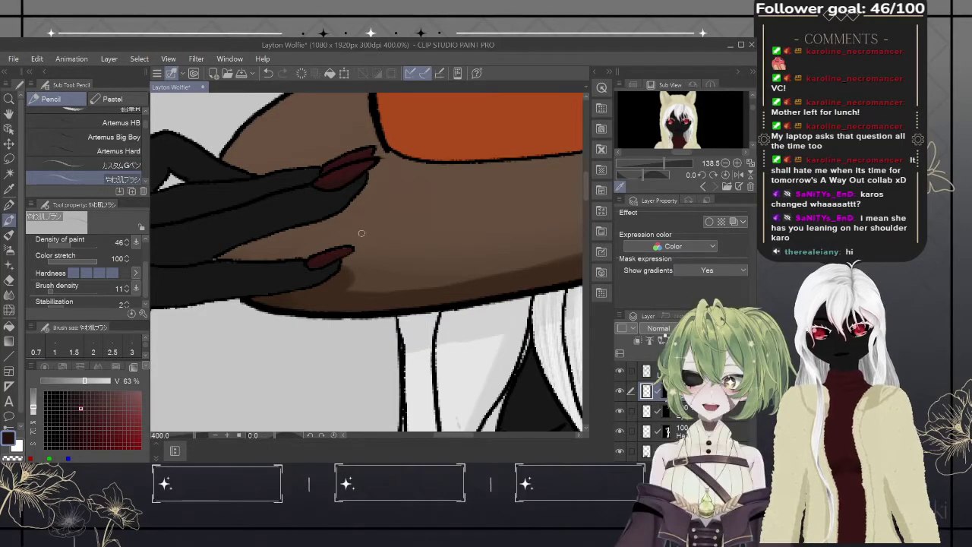
- Paint brighter and more saturated reds onto the raised hand's fingernails and blend them into the dark shading
left_click(118, 409)
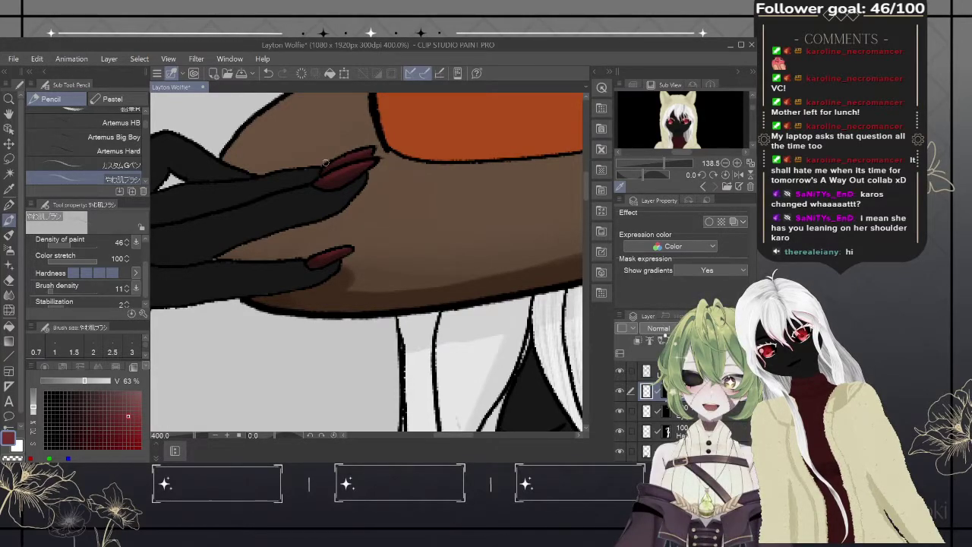
mouse_move(368, 150)
left_mouse_down()
mouse_move(380, 148)
mouse_move(332, 163)
left_mouse_up()
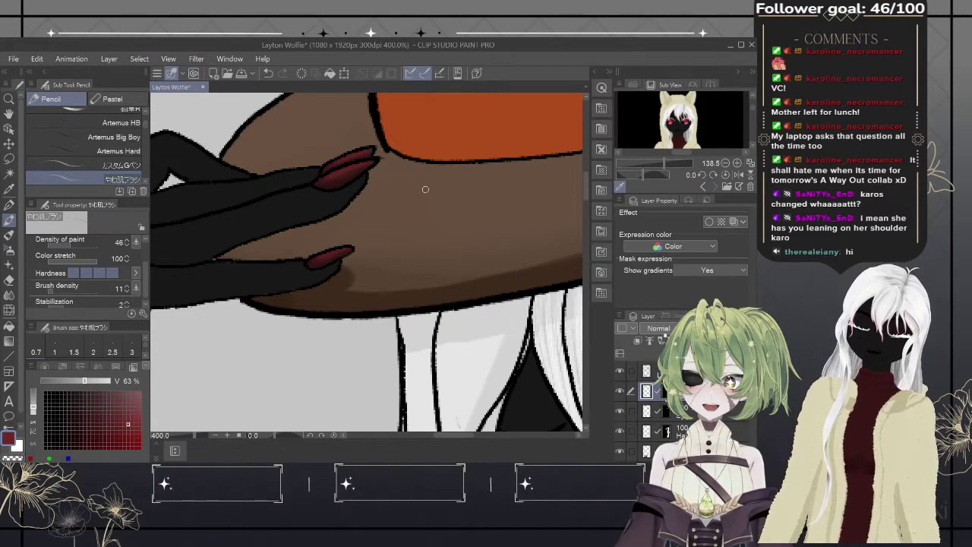
left_click(132, 430)
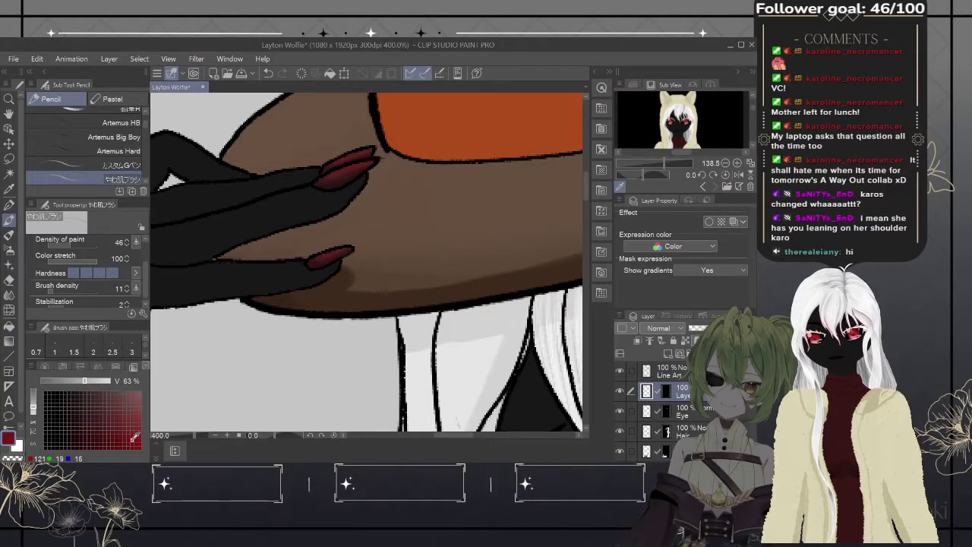
left_click(320, 252, "alt")
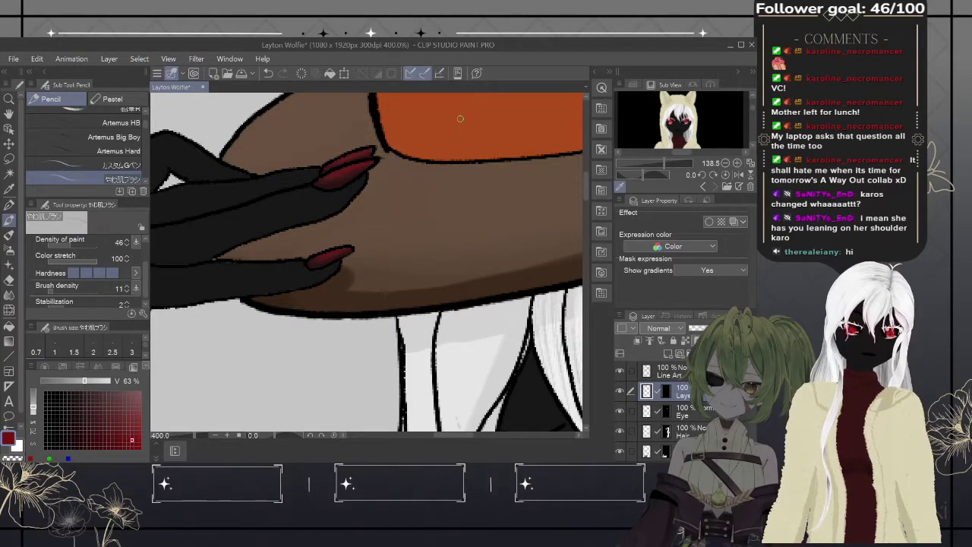
scroll(460, 118, "down", 4)
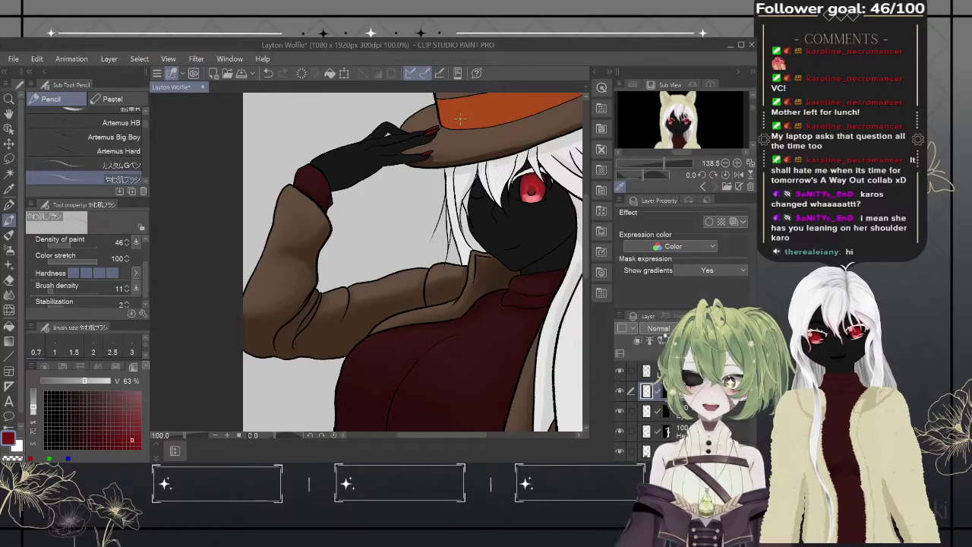
scroll(460, 118, "up", 6)
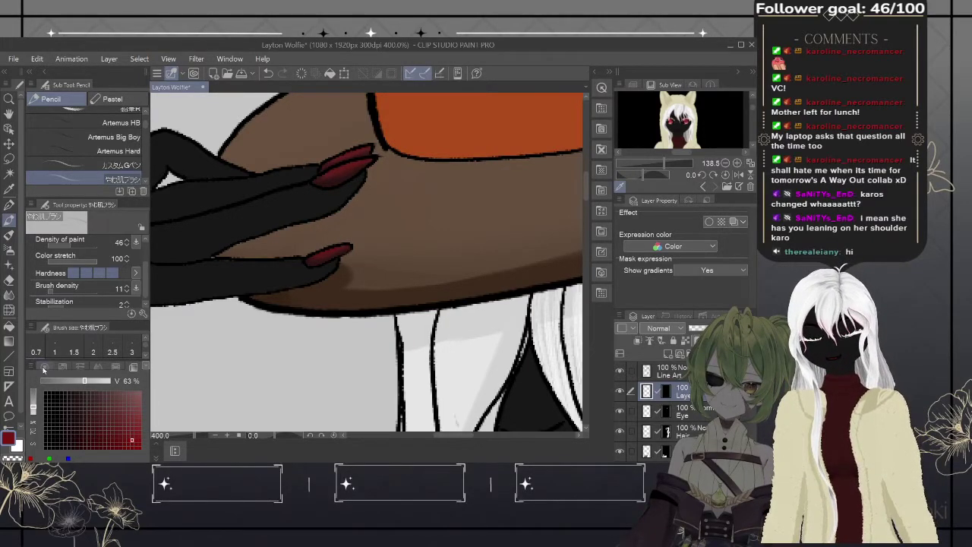
- Choose a light red on the color wheel with hue 2, saturation 53 and value 80, keeping the same pencil brush
left_click(44, 367)
left_click(91, 403)
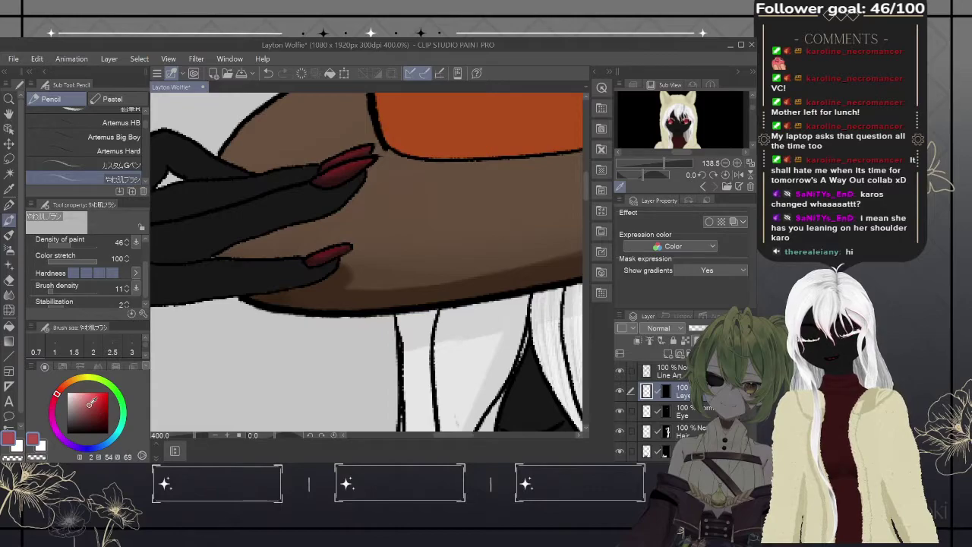
left_click_drag(92, 402, 89, 399)
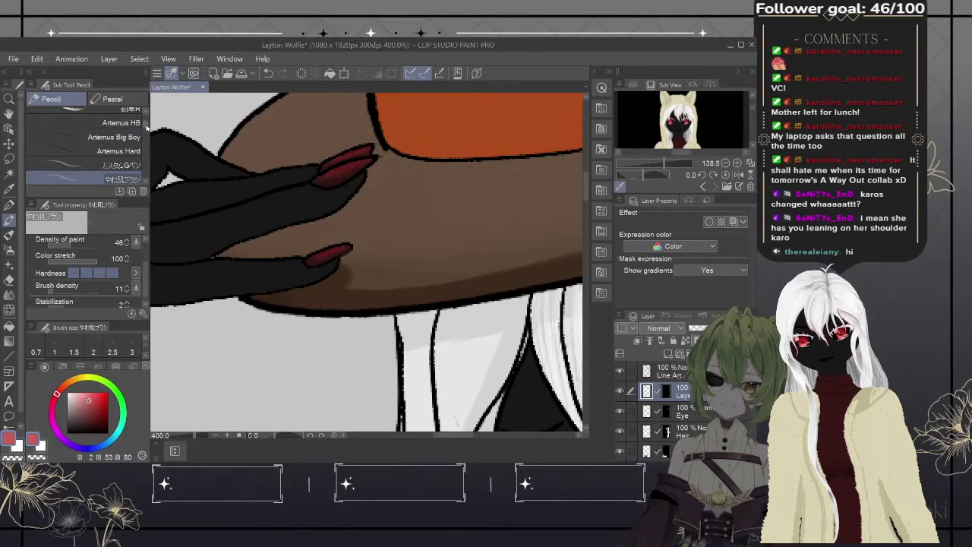
scroll(147, 128, "down", 3)
scroll(147, 135, "up", 2)
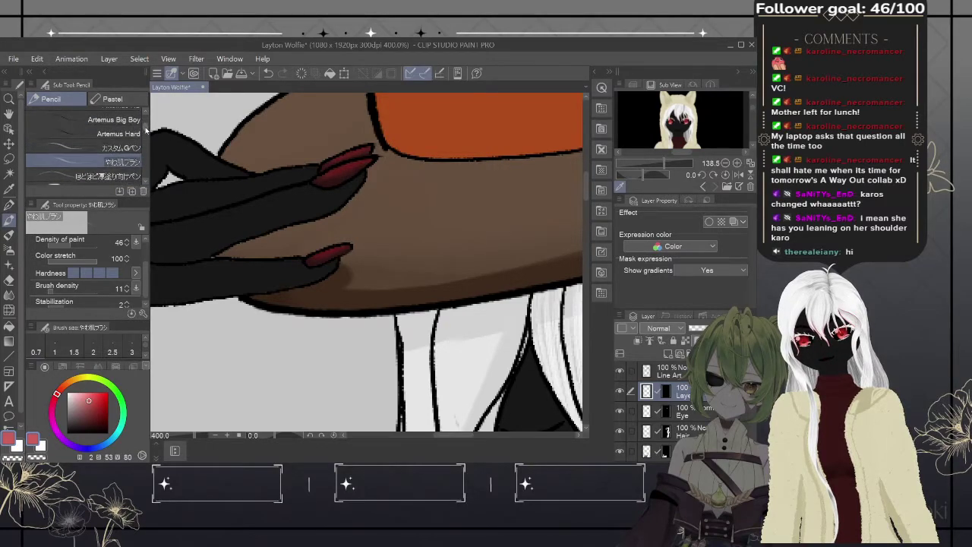
scroll(144, 126, "up", 1)
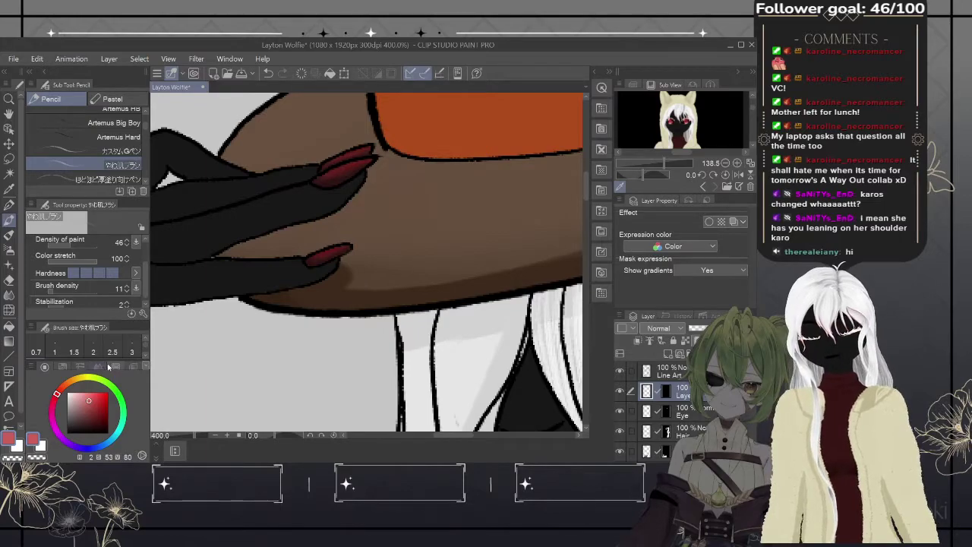
- Adjust the pencil brush's size and reduce it to 3 for fine fingernail highlights
key("bracketright")
key("bracketright")
key("bracketright")
key("bracketright")
key("bracketright")
key("bracketright")
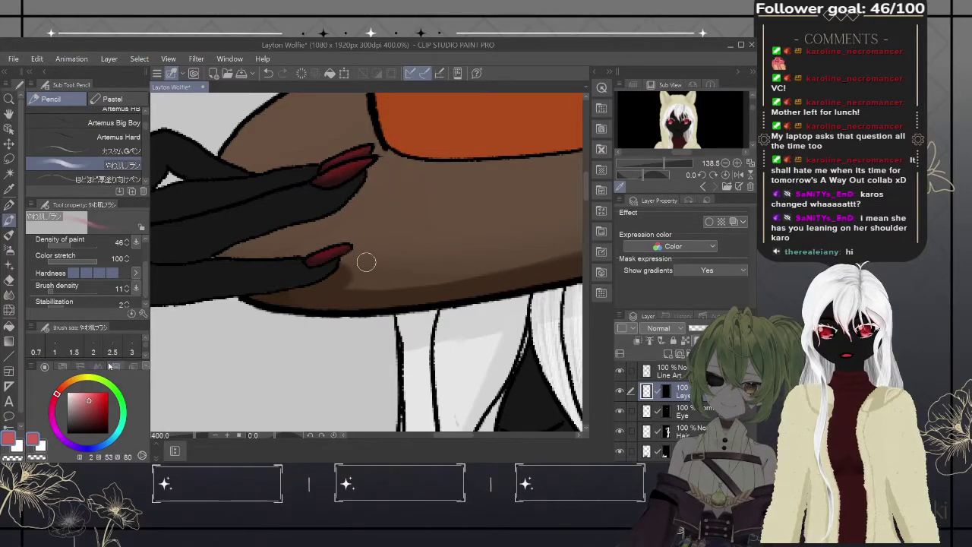
key("bracketleft")
key("bracketleft")
key("bracketleft")
key("bracketleft")
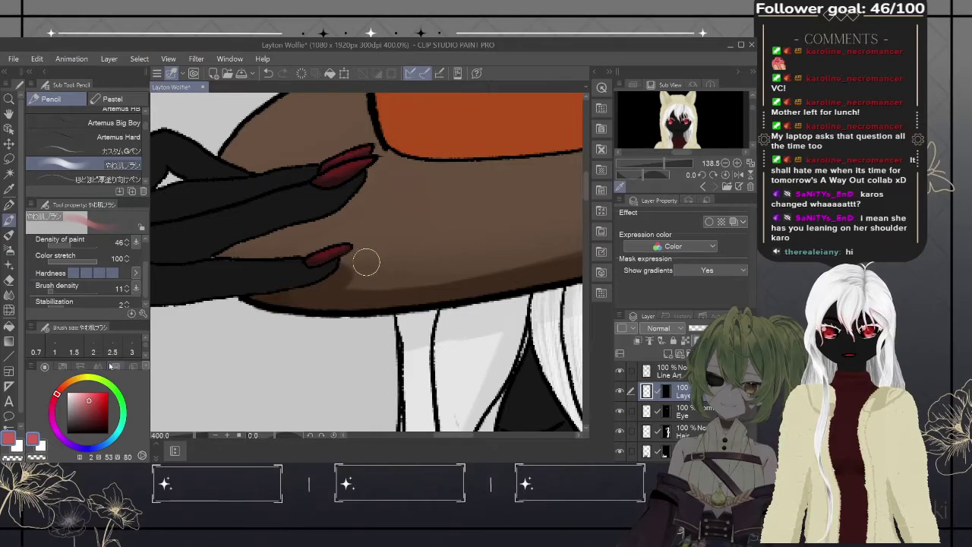
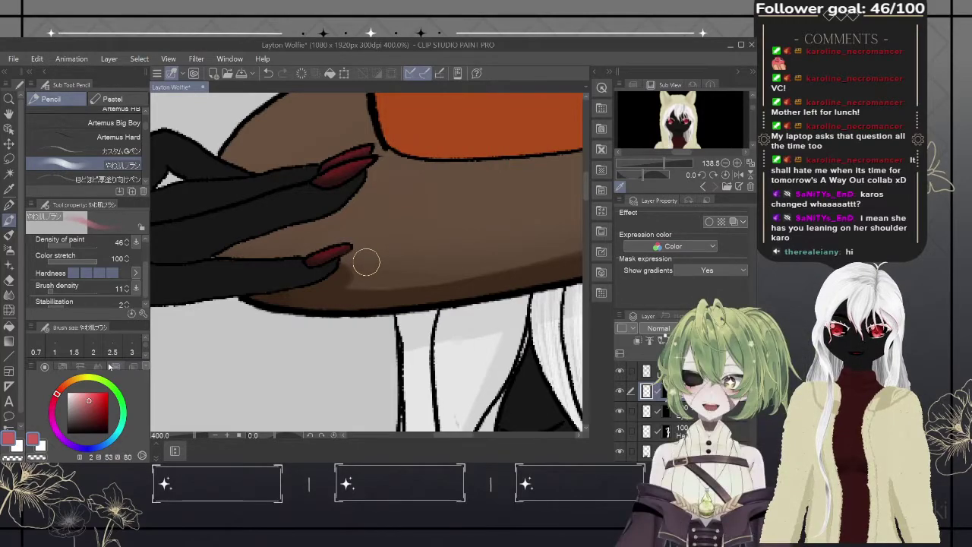
key("bracketleft")
key("bracketleft")
key("bracketleft")
key("bracketleft")
key("bracketleft")
key("bracketleft")
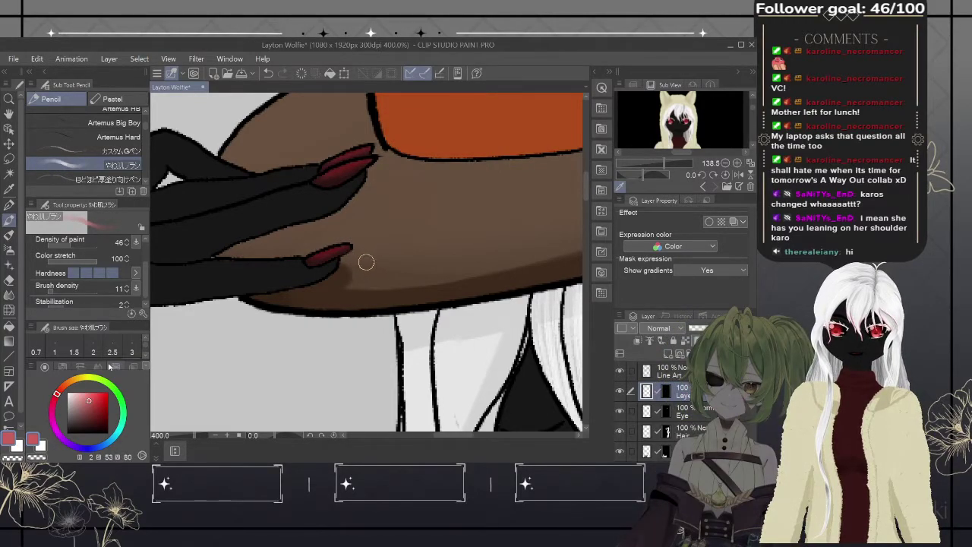
key("bracketleft")
key("bracketleft")
key("bracketleft")
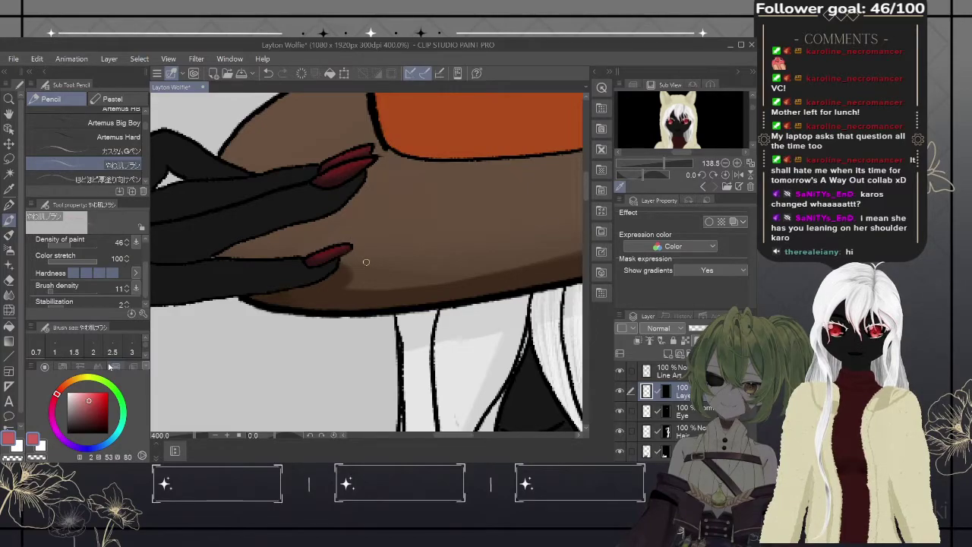
- Set brush density to 52 and brush size to 1.5, try a light red highlight on the lower fingernail, and undo the stroke
scroll(108, 290, "down", 1)
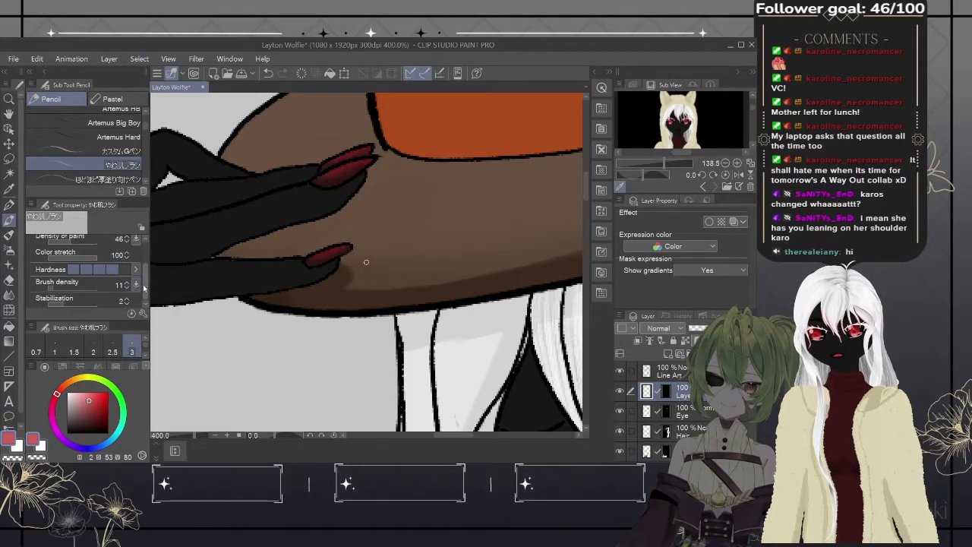
left_click_drag(53, 287, 77, 287)
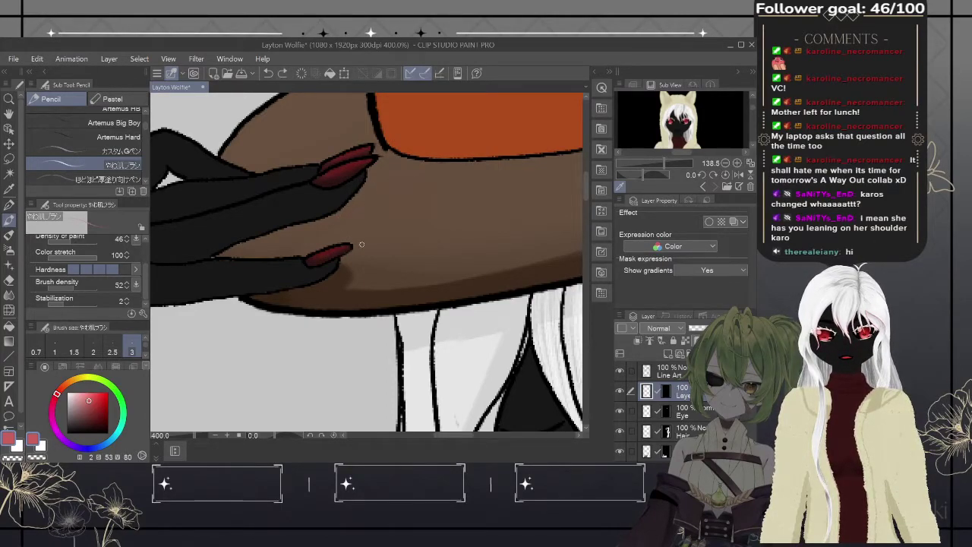
key("bracketleft")
key("bracketleft")
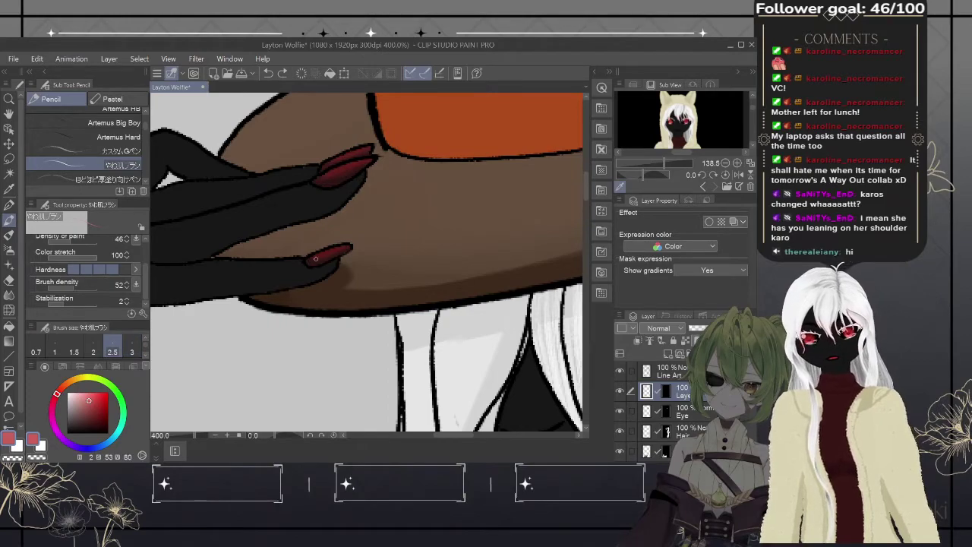
key("bracketleft")
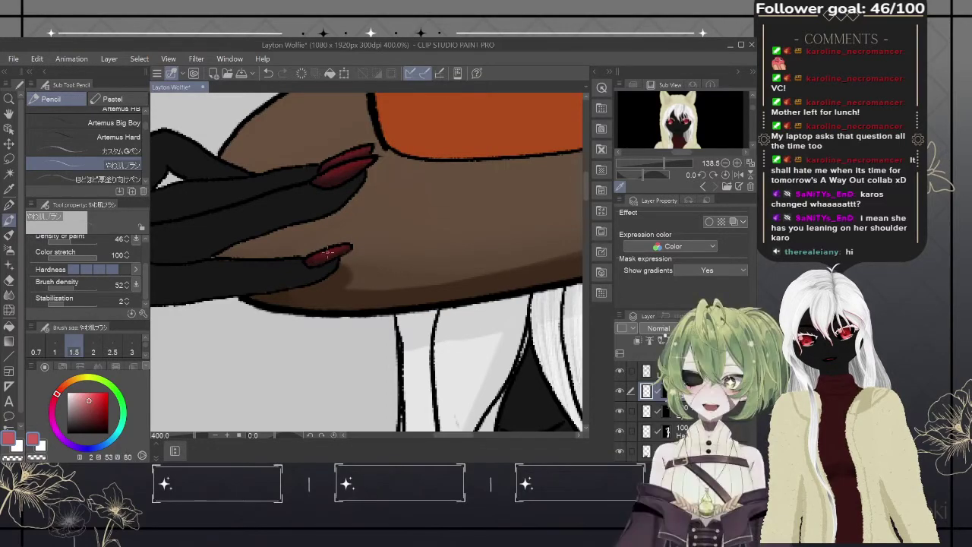
key("ctrl+z")
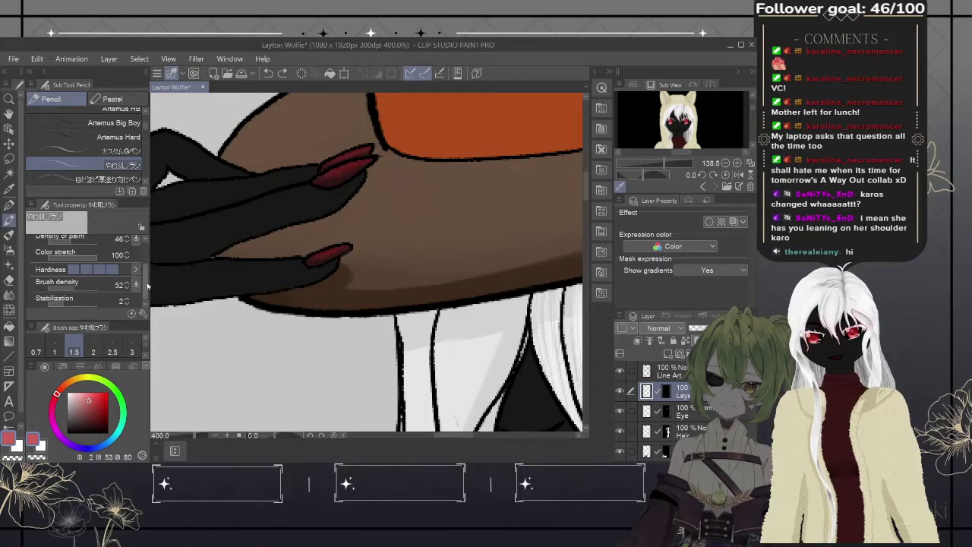
- Raise brush density to 93 and paint fingernail highlights in light pink (2, 33, 88) and near-white pink (2, 9, 86)
left_click(79, 291)
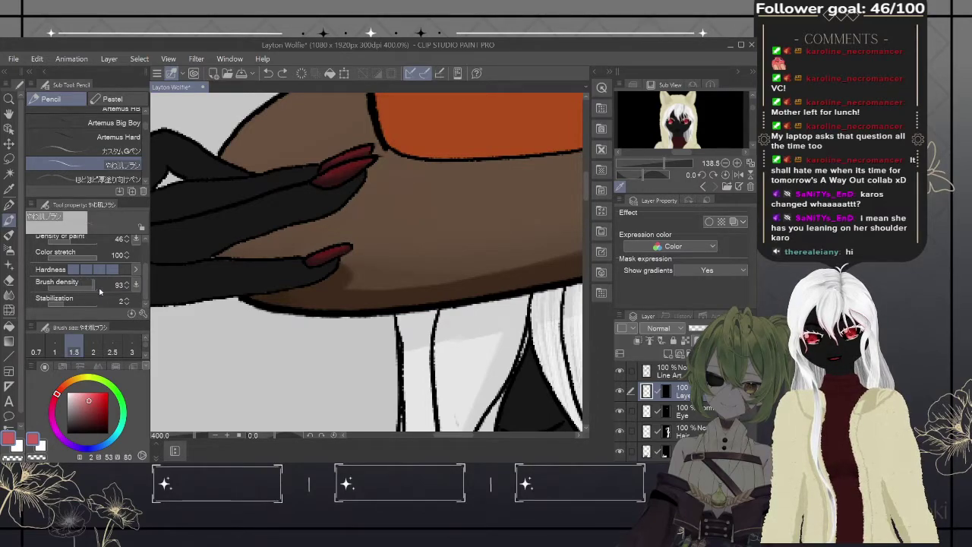
left_click(101, 289)
left_click_drag(89, 398, 79, 397)
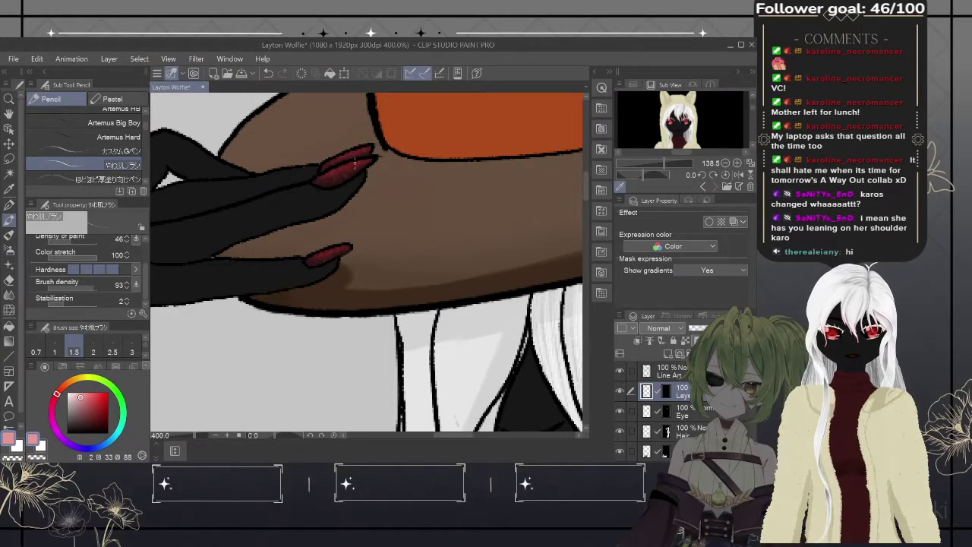
left_click_drag(88, 396, 71, 396)
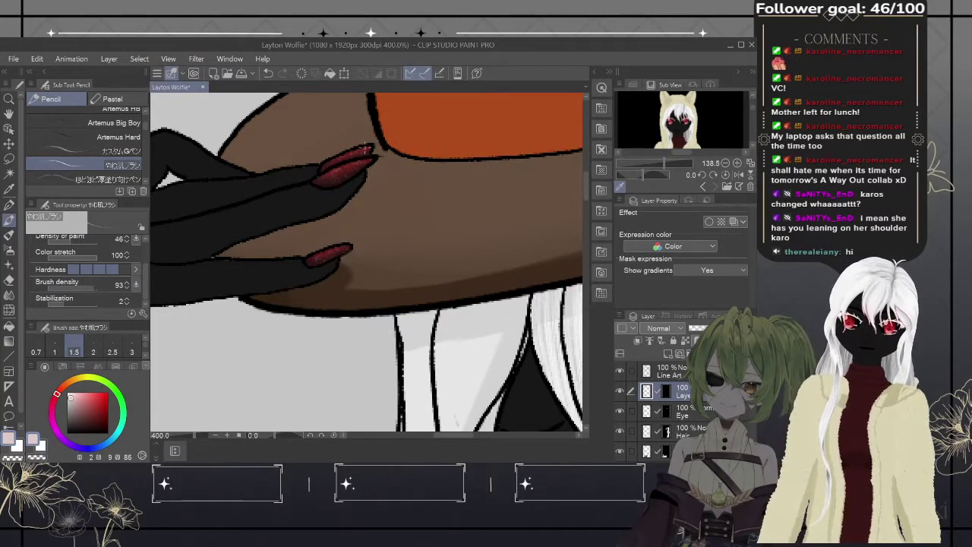
- Sample the dark skin color from the face and choose a near-black shade from the approximate color palette
left_click_drag(479, 284, 463, 292)
scroll(463, 292, "down", 5)
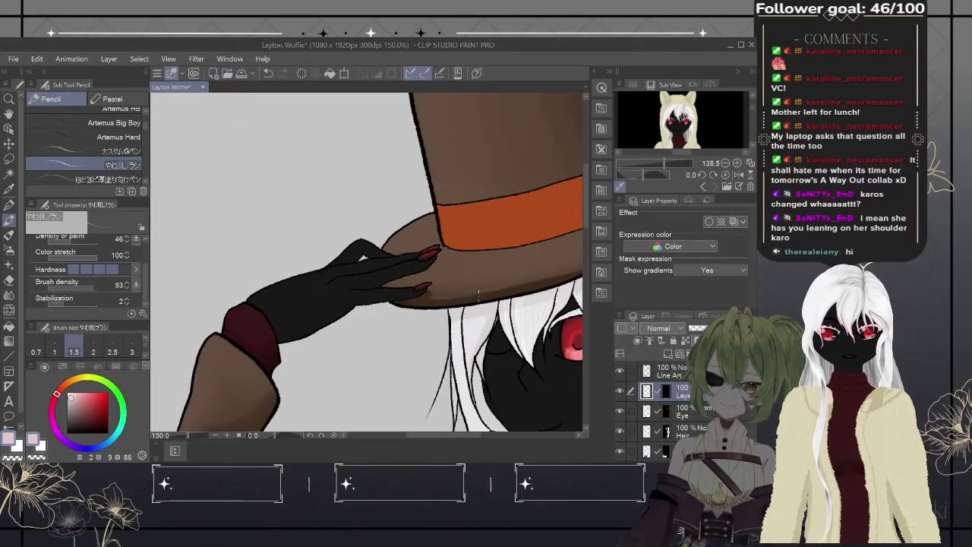
left_click_drag(479, 295, 405, 270)
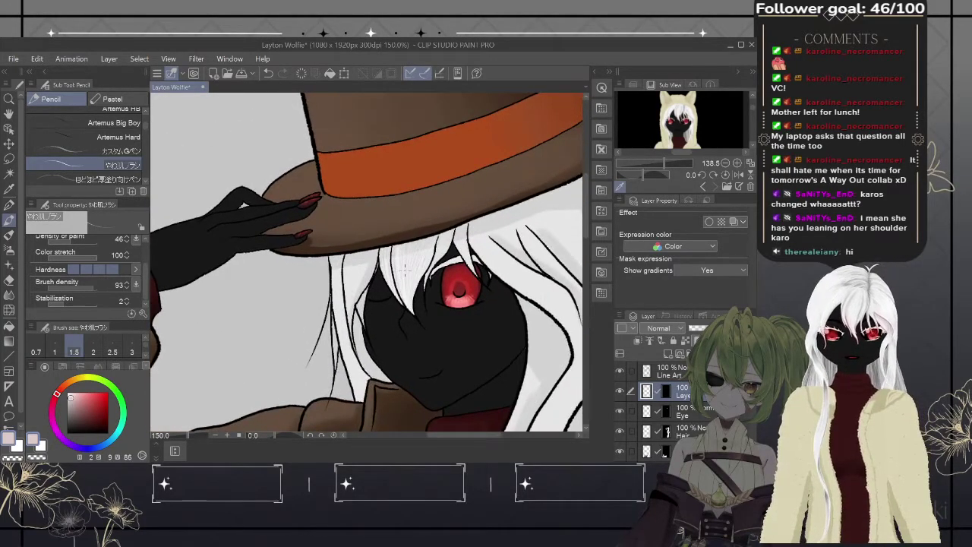
scroll(402, 269, "down", 1)
scroll(403, 269, "down", 1)
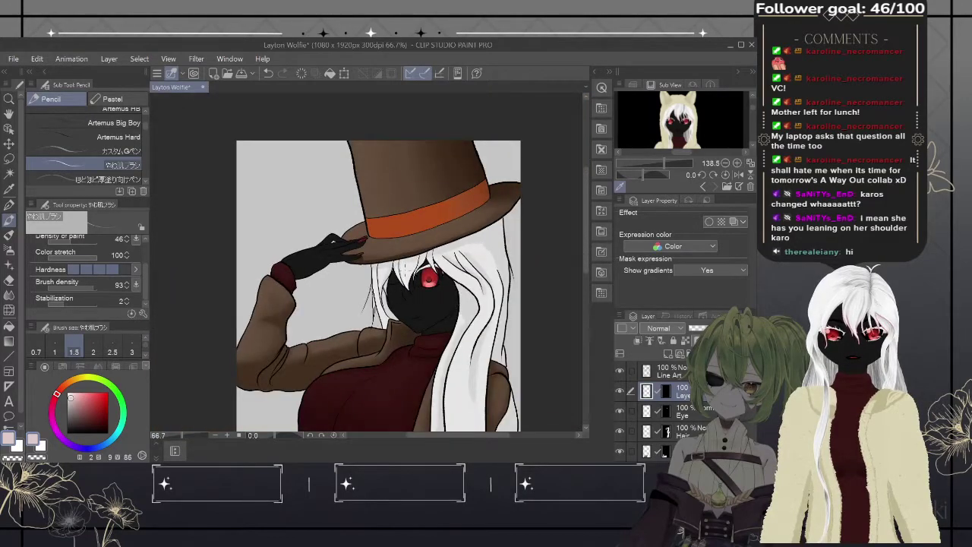
left_click_drag(405, 270, 386, 177)
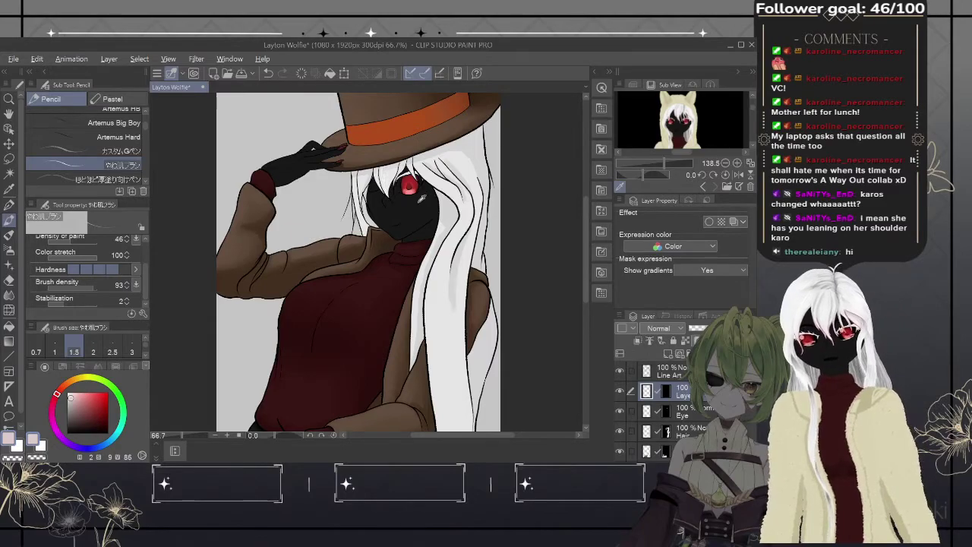
left_click(419, 198, "alt")
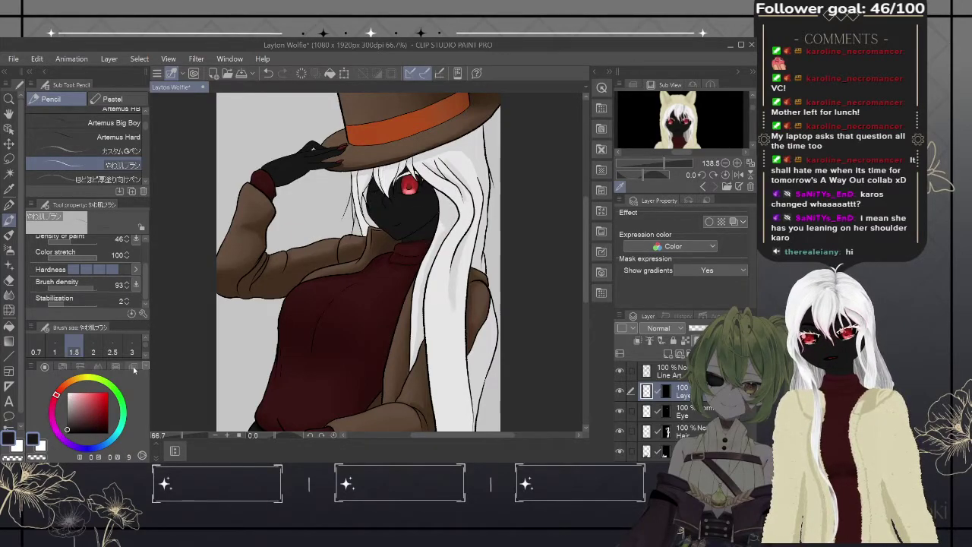
left_click(60, 366)
left_click(77, 413)
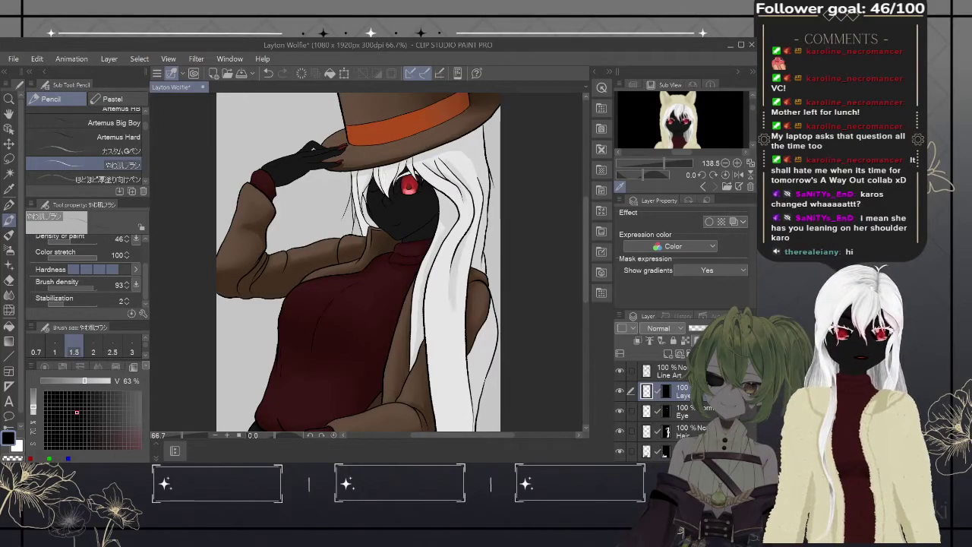
- Rename the fingernail layer to Nails and make the Color Base layer active
scroll(661, 410, "down", 5)
scroll(661, 411, "up", 2)
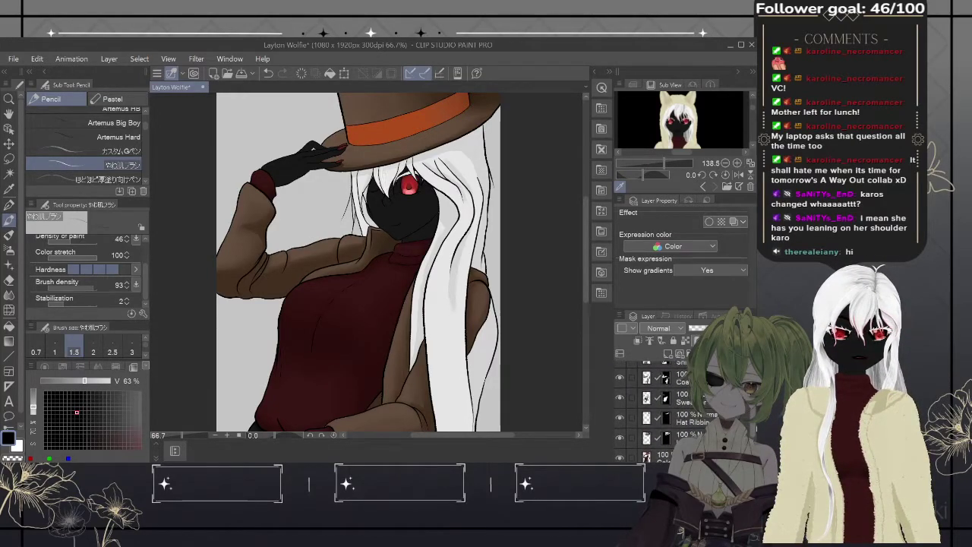
scroll(661, 410, "up", 3)
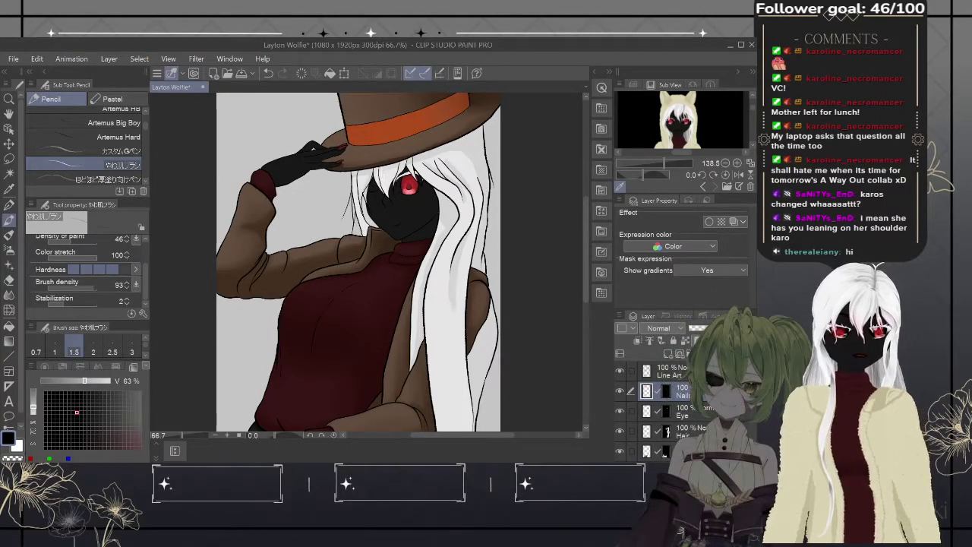
scroll(661, 410, "down", 1)
scroll(661, 410, "down", 4)
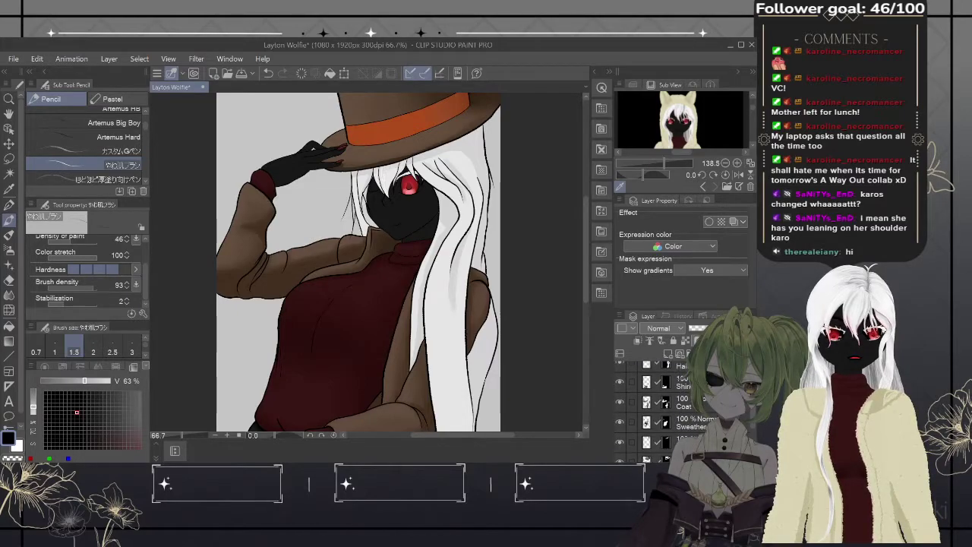
scroll(647, 413, "down", 1)
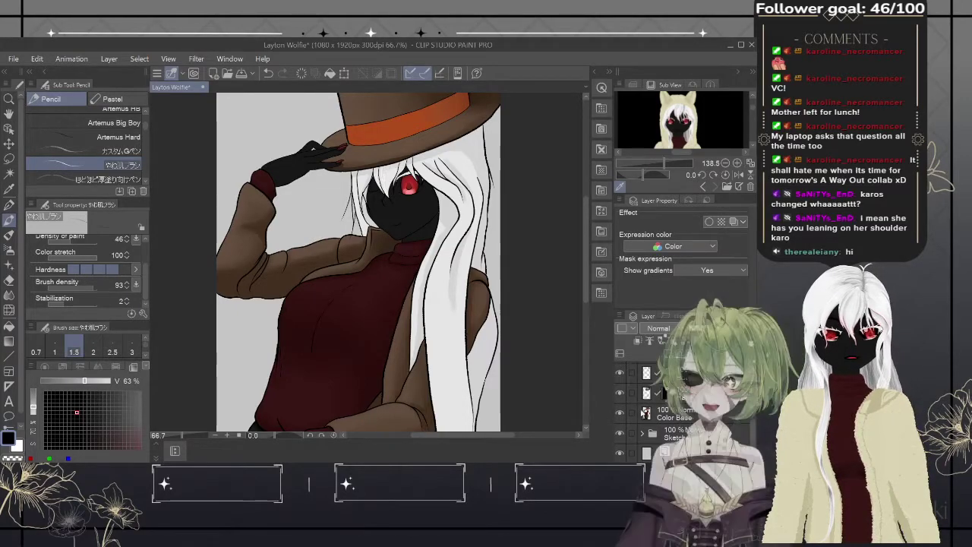
left_click(648, 413)
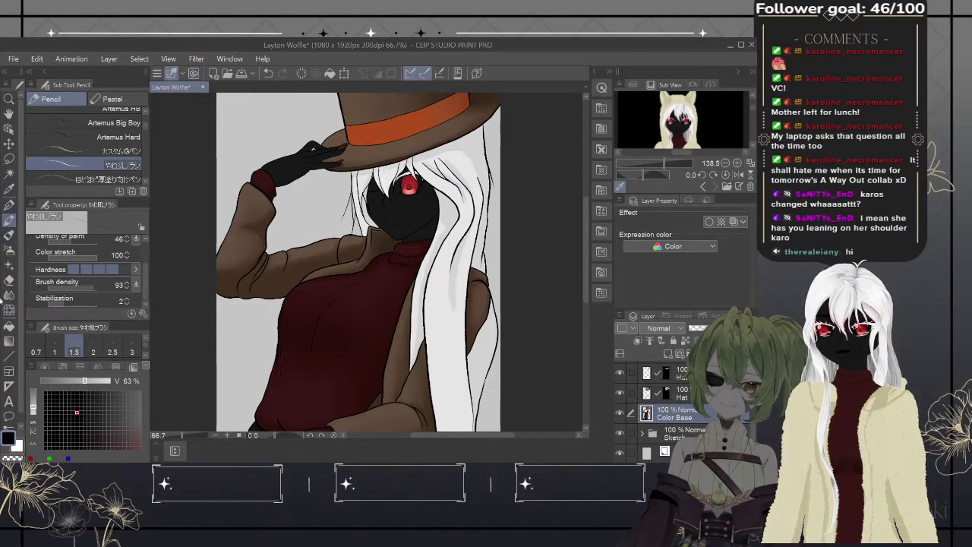
- Try filling the face with near-black using the Refer other layers fill, set Tolerance to 0, retry, and undo both fills
left_click(10, 325)
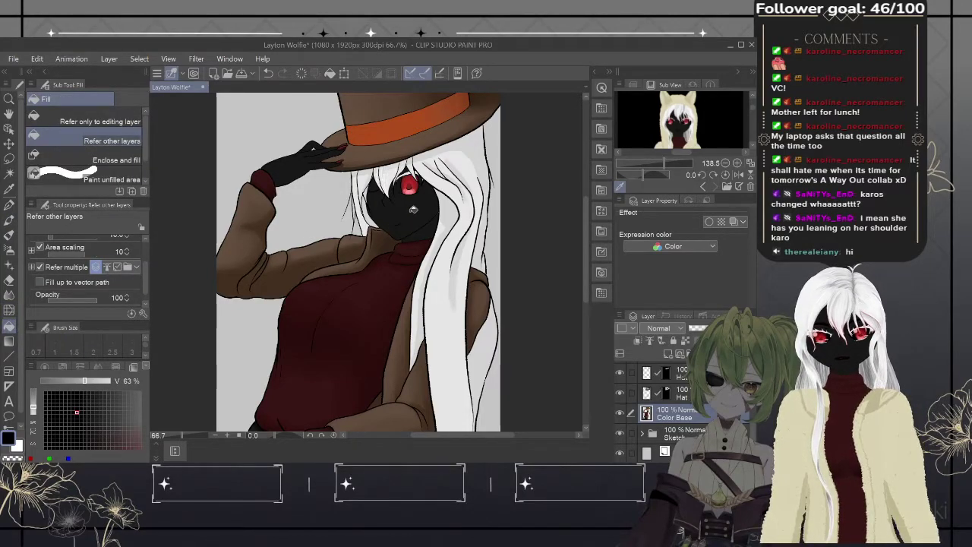
left_click(413, 209)
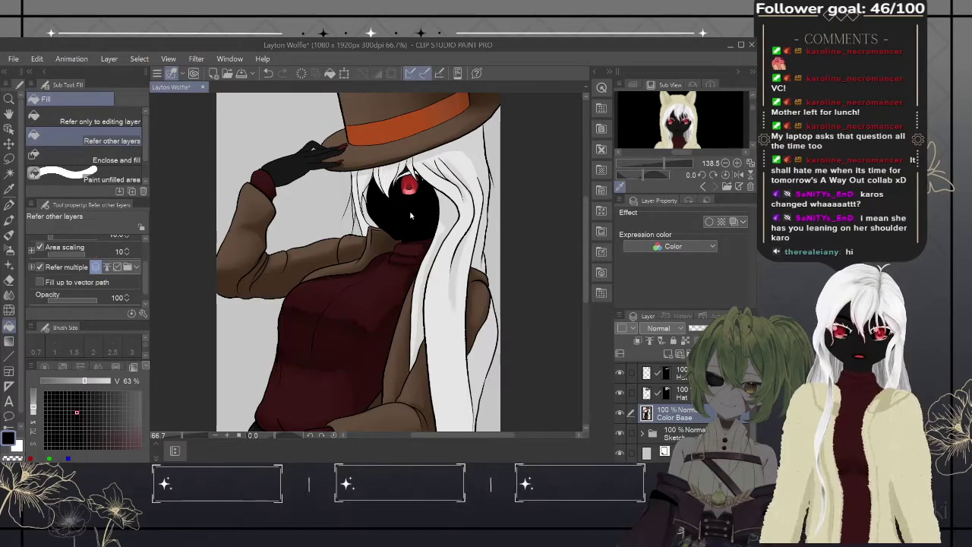
key("ctrl+z")
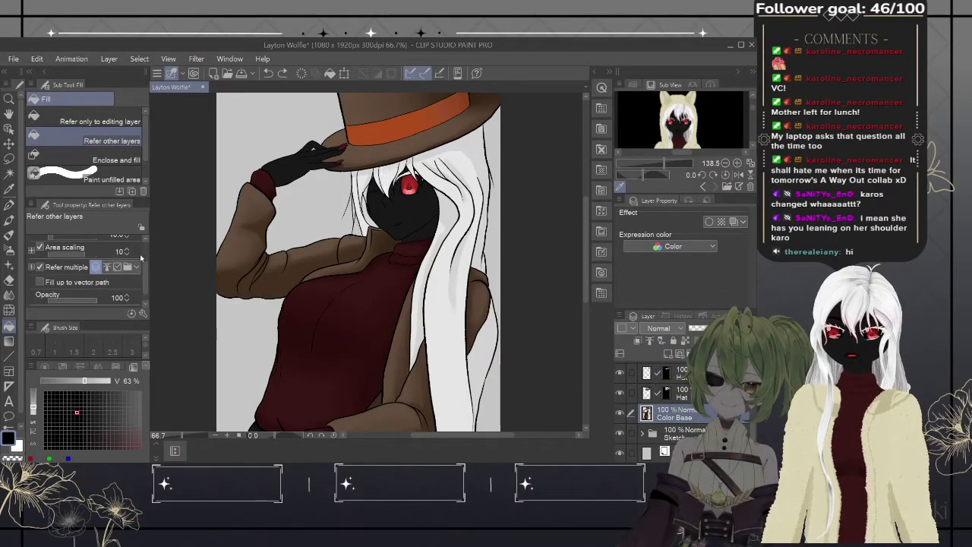
scroll(145, 267, "up", 3)
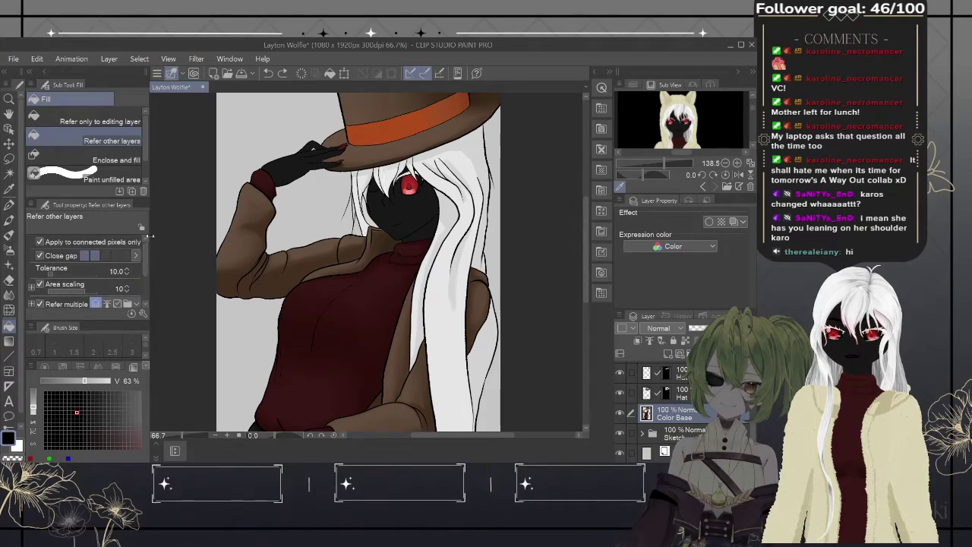
left_click(51, 274)
left_click_drag(52, 274, 43, 278)
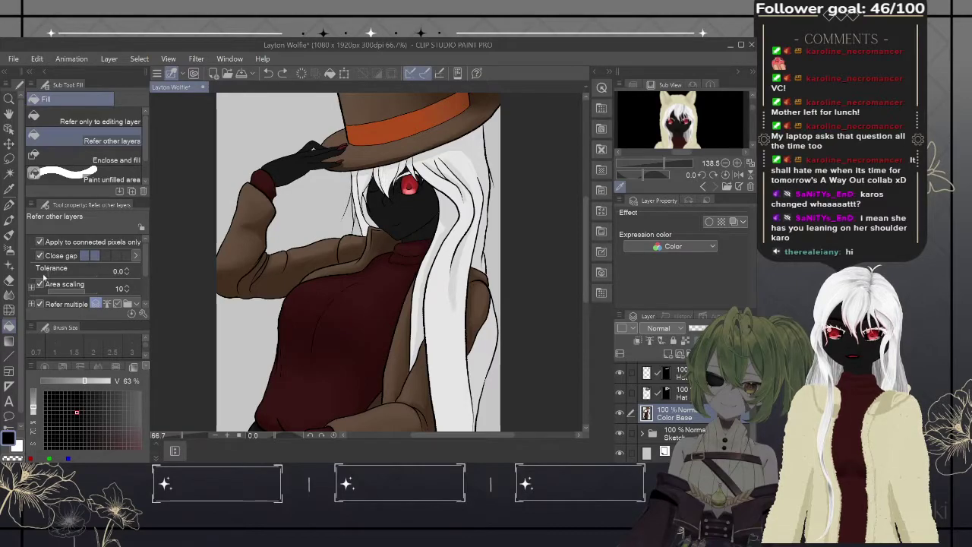
left_click(421, 218)
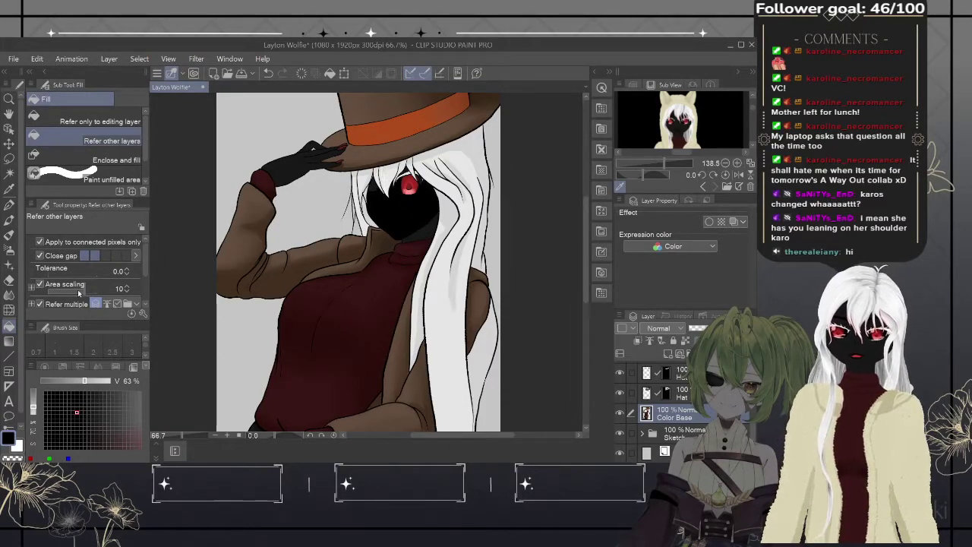
key("ctrl+z")
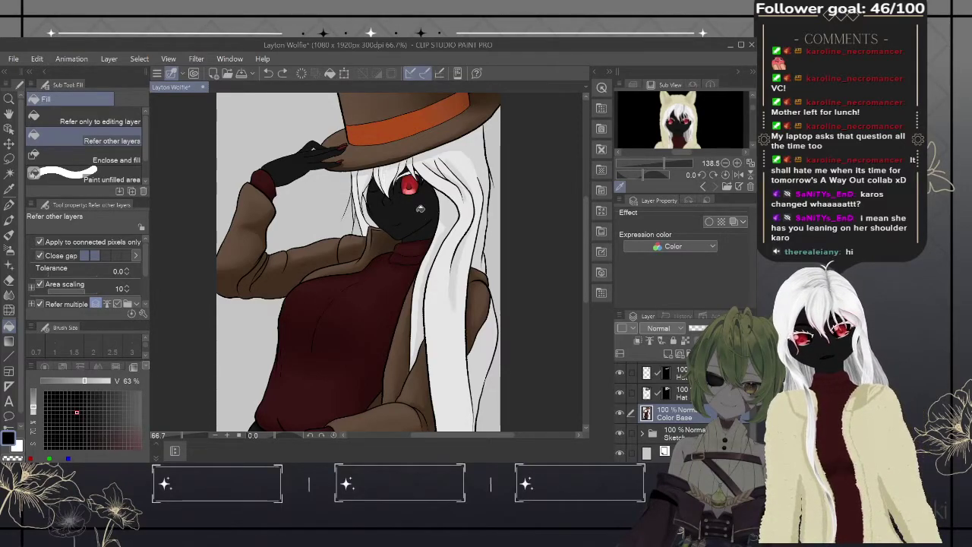
- Resample the face color, try filling the face with another near-black shade, and undo the fill
left_click(418, 210)
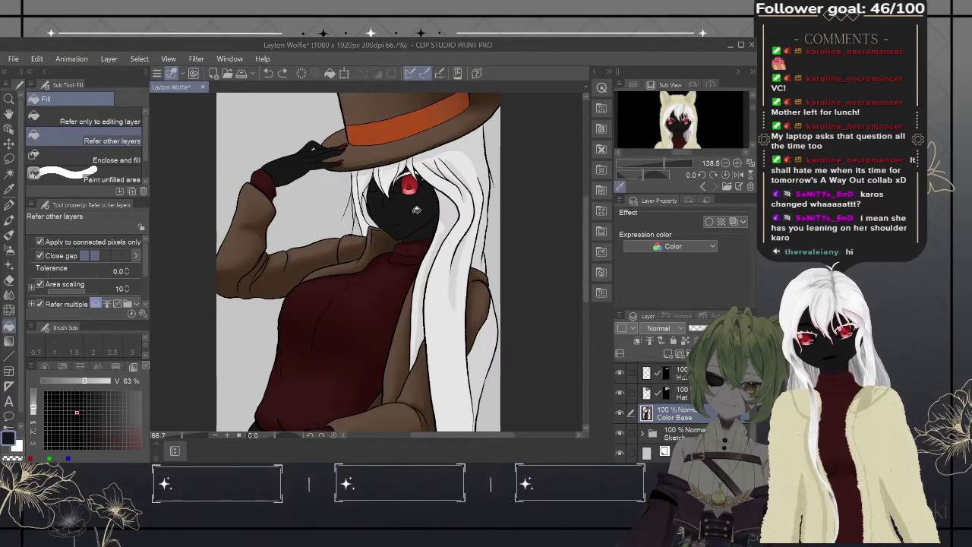
left_click(418, 209)
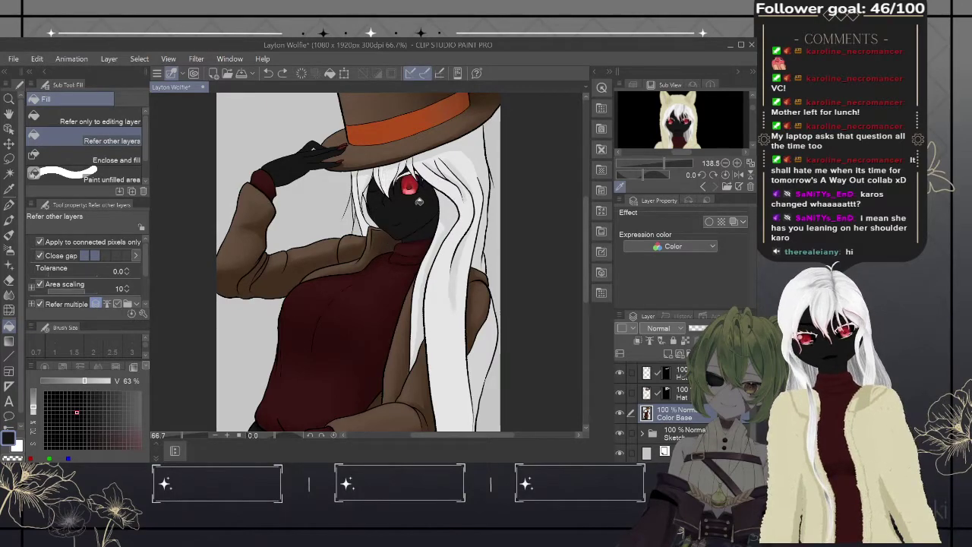
left_click(73, 408)
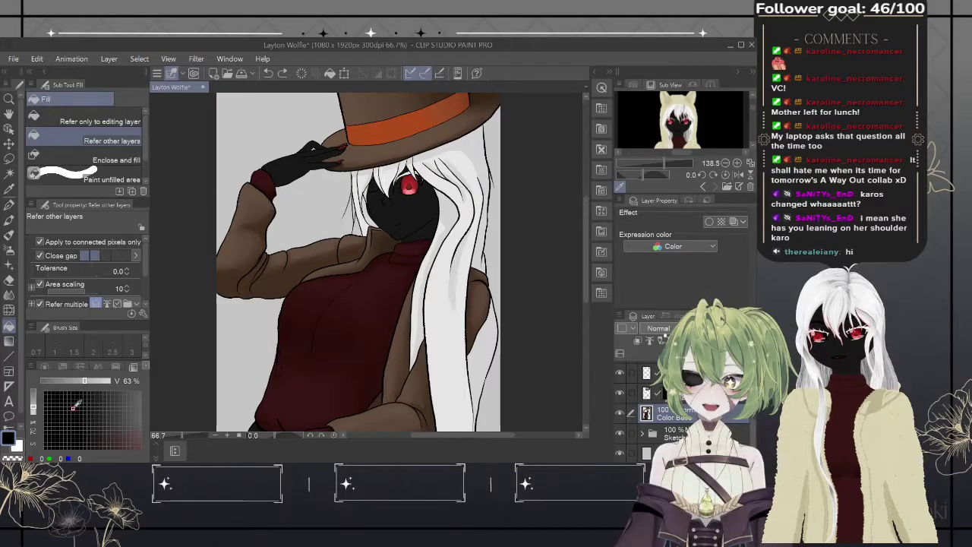
left_click(422, 215)
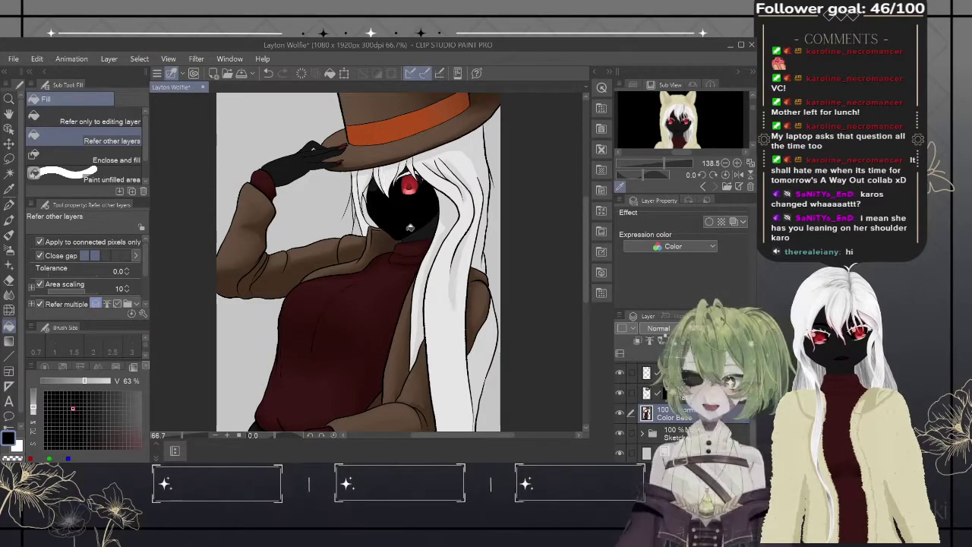
key("ctrl+z")
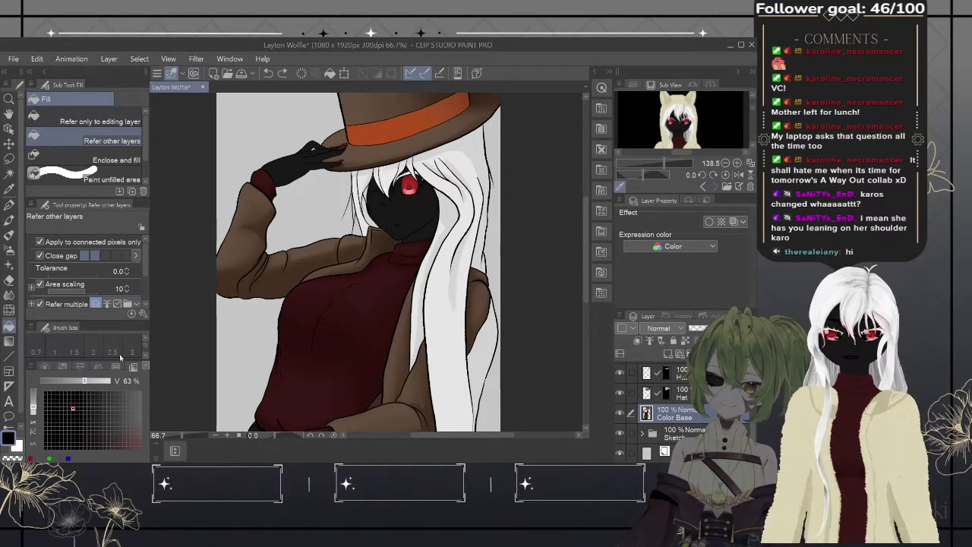
- Choose a different near-black shade and fill the face, neck and raised hand on the Color Base layer
left_click(84, 411)
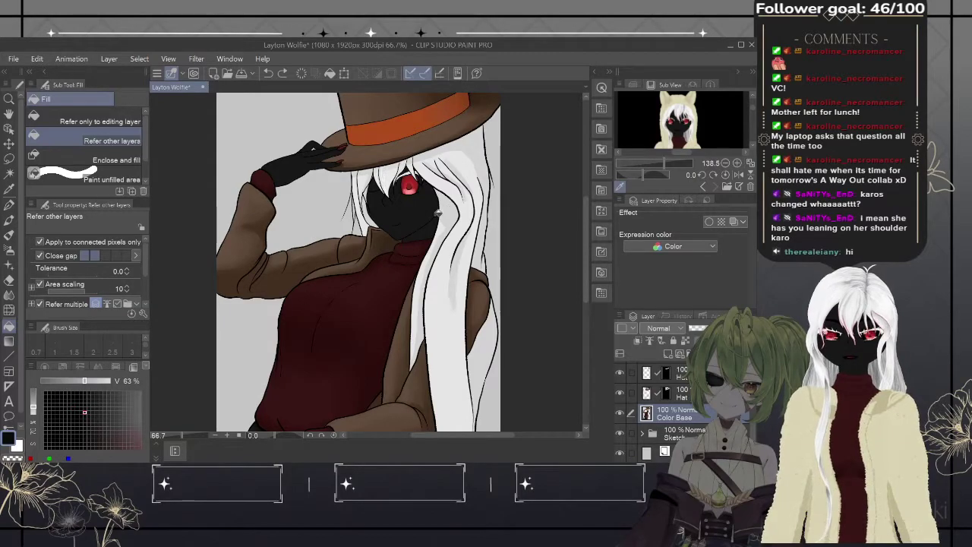
left_click(430, 230)
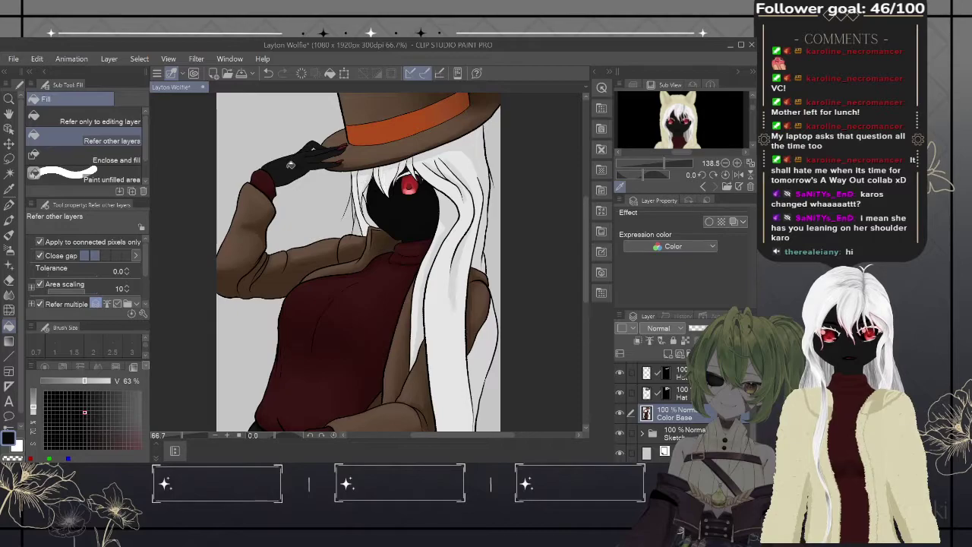
left_click(292, 163)
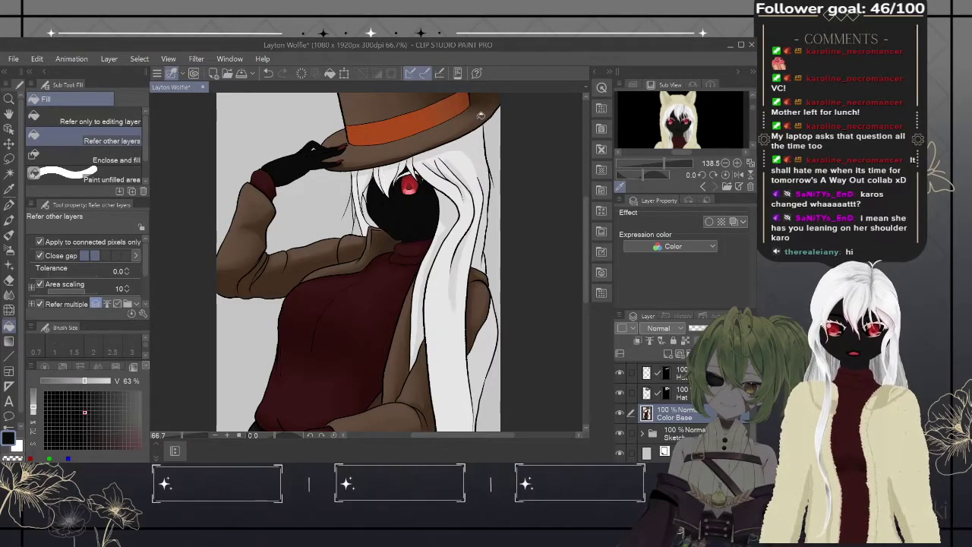
scroll(348, 243, "down", 3)
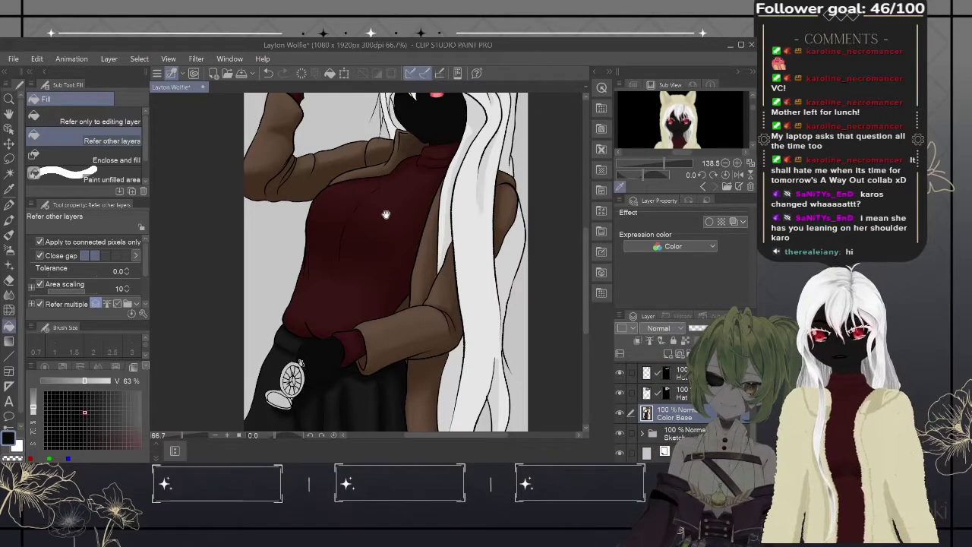
left_click_drag(386, 215, 342, 325)
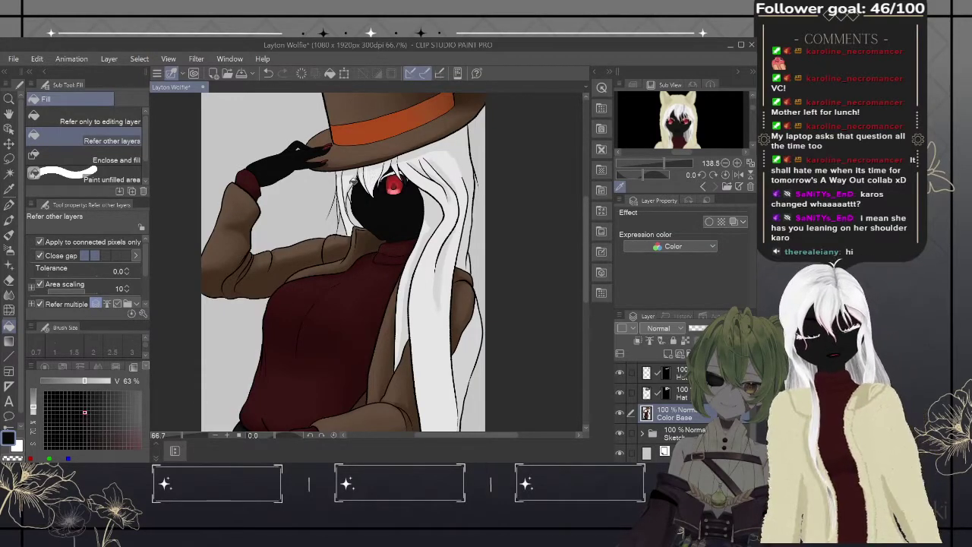
- Make the hat ribbon layer active and sample the orange from the ribbon for further shading
scroll(751, 433, "up", 4)
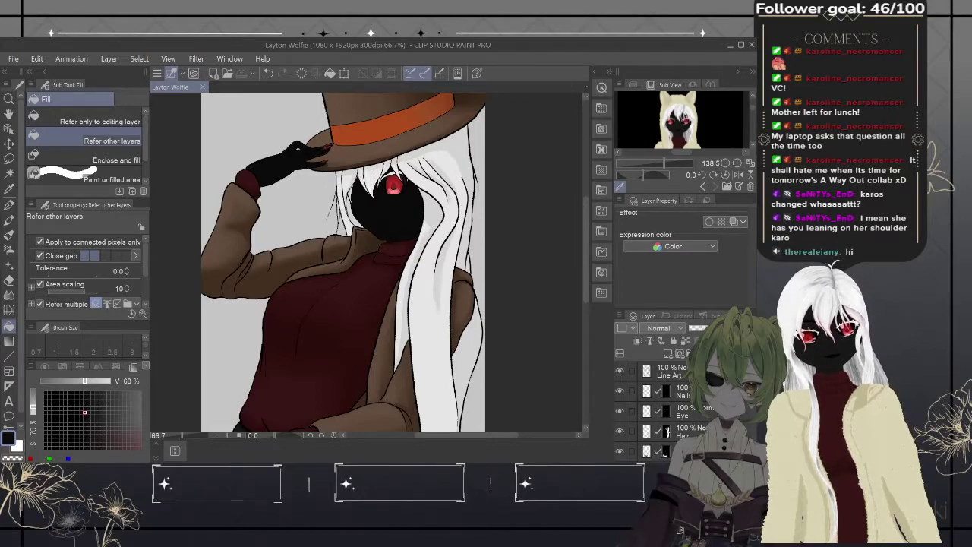
scroll(747, 435, "down", 5)
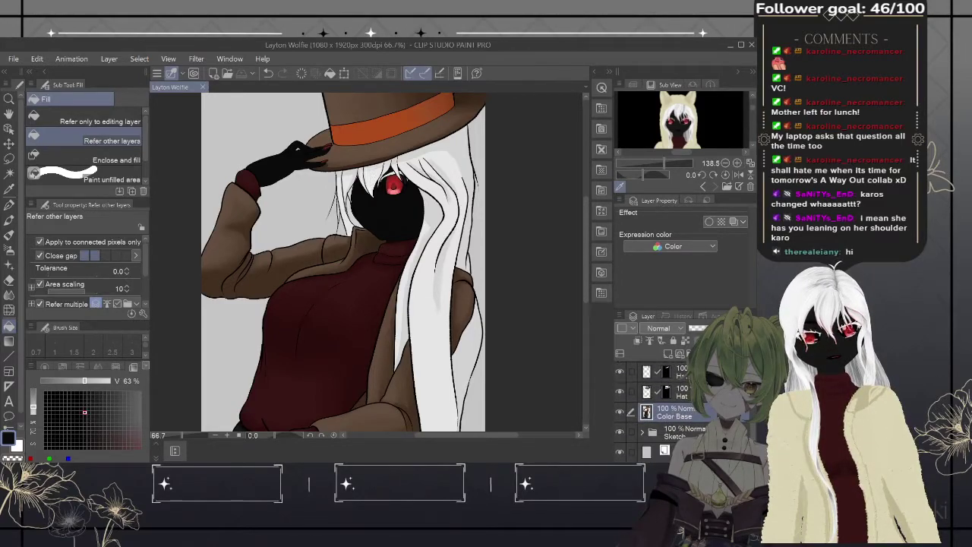
left_click(669, 371)
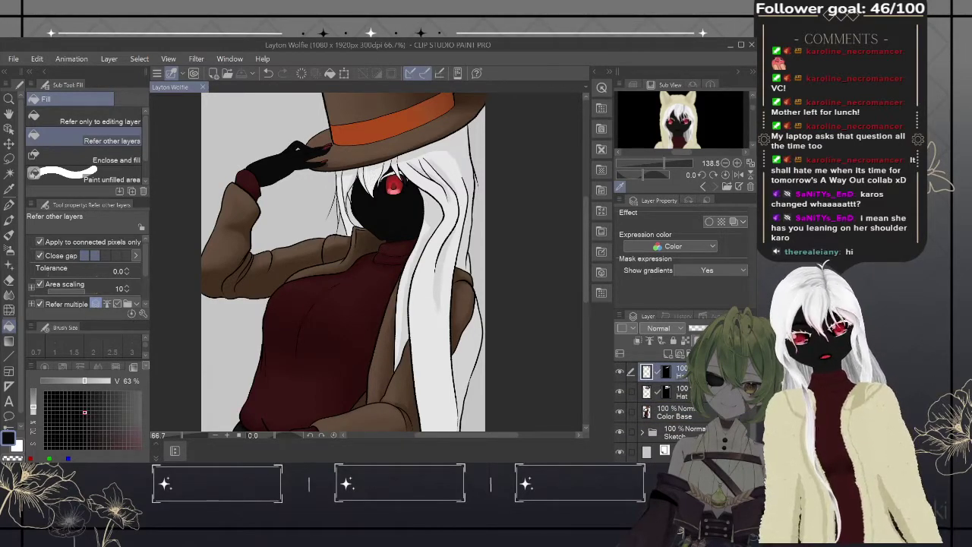
key("ctrl+plus")
key("ctrl+plus")
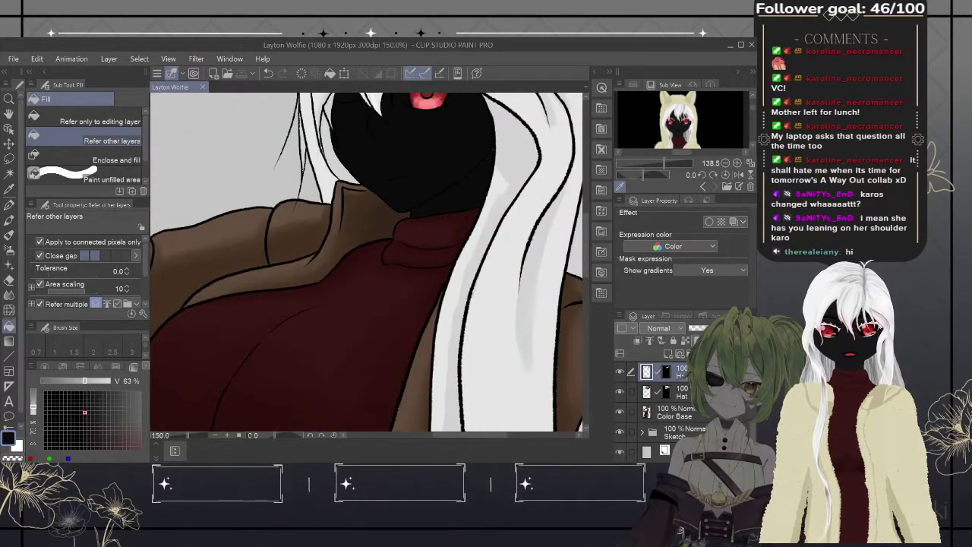
scroll(373, 219, "up", 10)
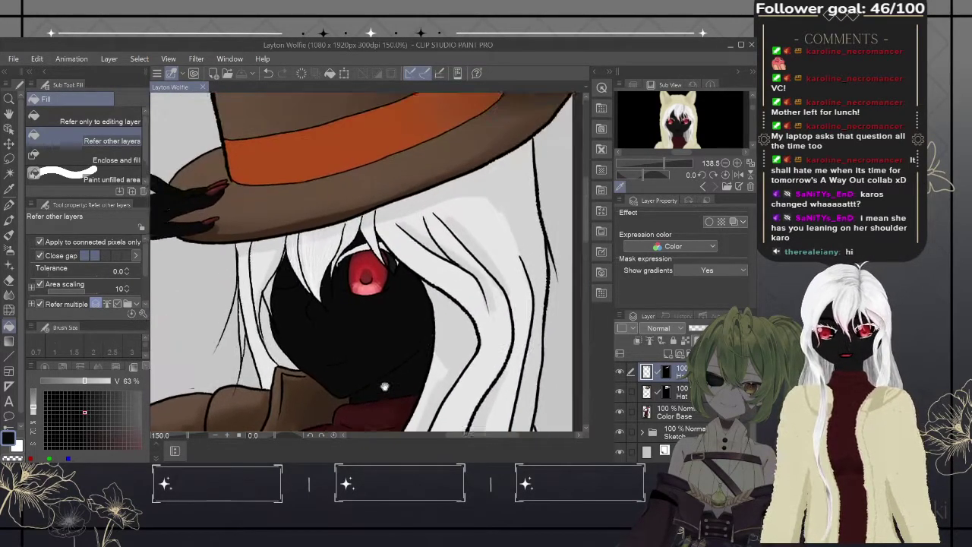
left_click_drag(373, 219, 375, 274)
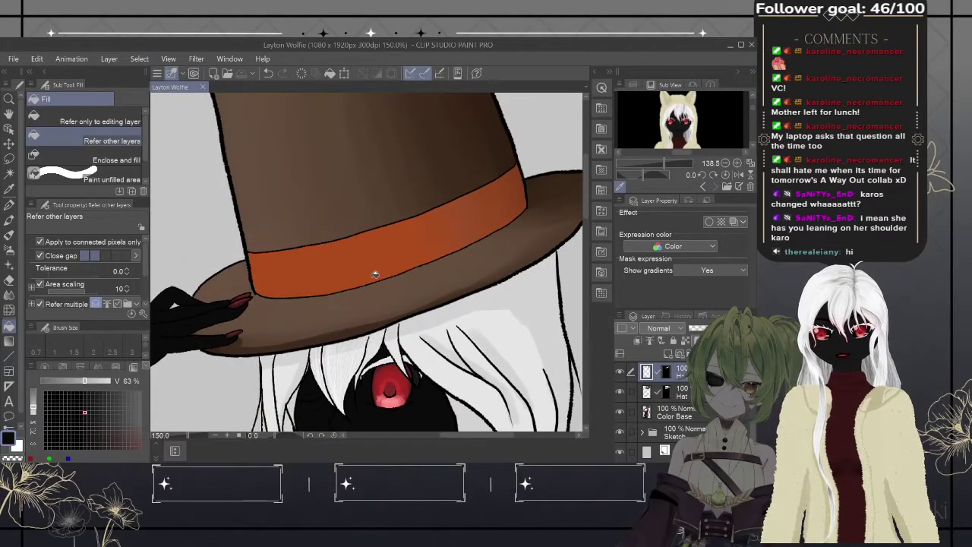
left_click(371, 253, "alt")
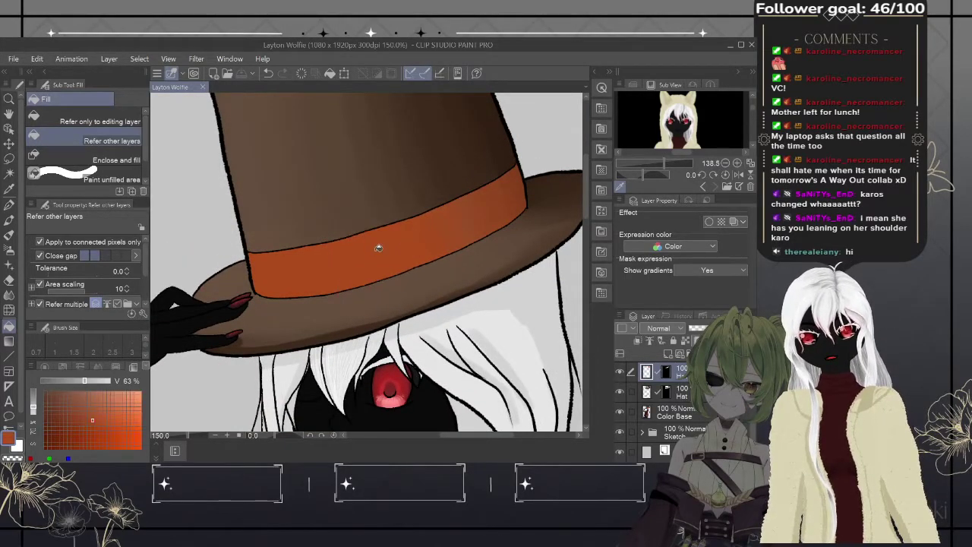
- Choose a brighter orange and start a G-pen highlight along the upper edge of the hat ribbon at its hand-side end
left_click(10, 204)
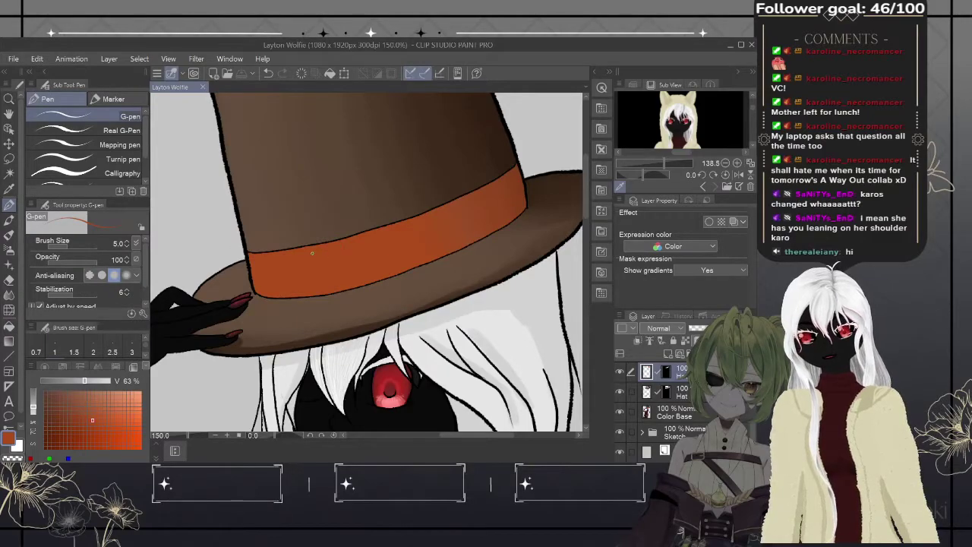
left_click(109, 418)
left_click(114, 411)
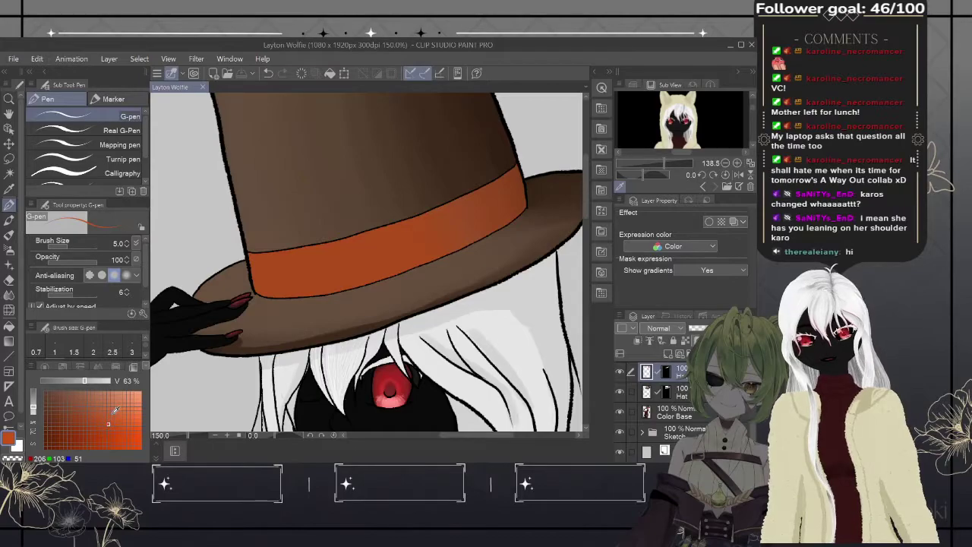
scroll(328, 240, "up", 4)
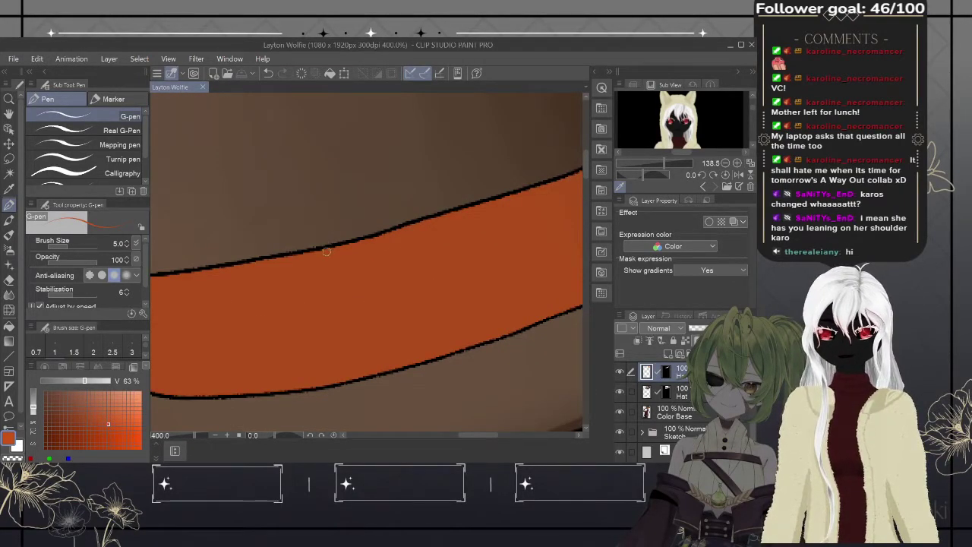
left_click_drag(291, 275, 458, 281)
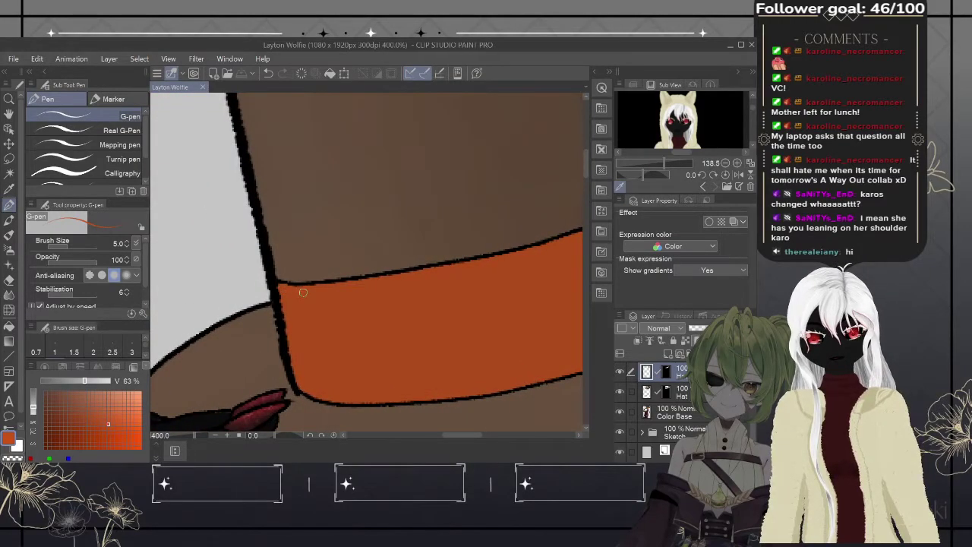
left_click_drag(282, 289, 299, 286)
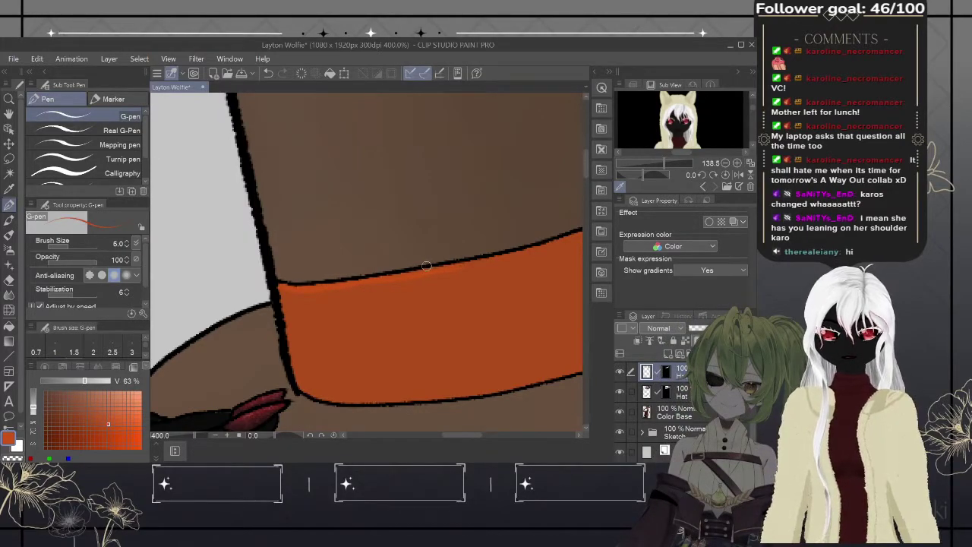
- Enlarge the G-pen to 10 and extend the highlight along the ribbon's upper edge, using darker orange shades toward the far end
key("bracketright")
key("bracketright")
key("bracketright")
key("bracketright")
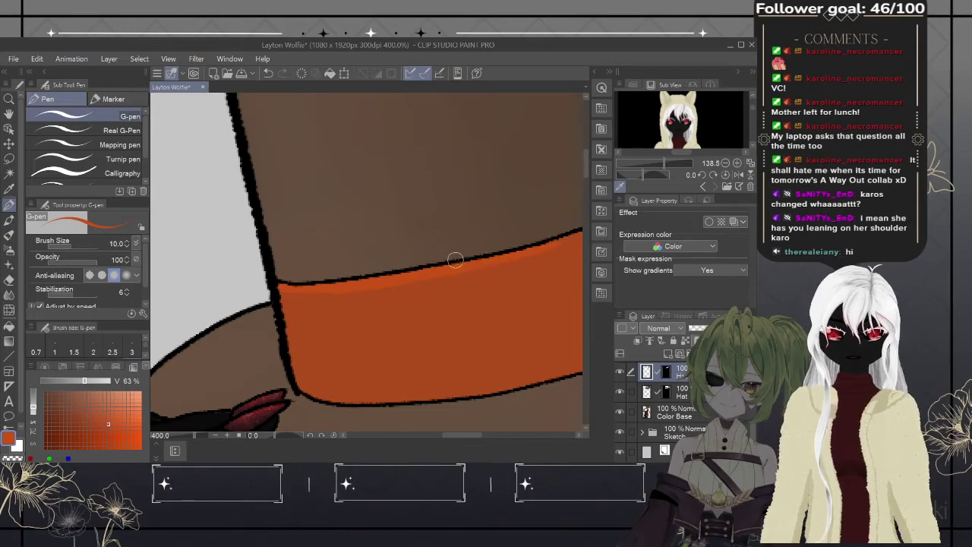
mouse_move(516, 260)
left_mouse_down()
mouse_move(223, 317)
mouse_move(202, 330)
left_mouse_up()
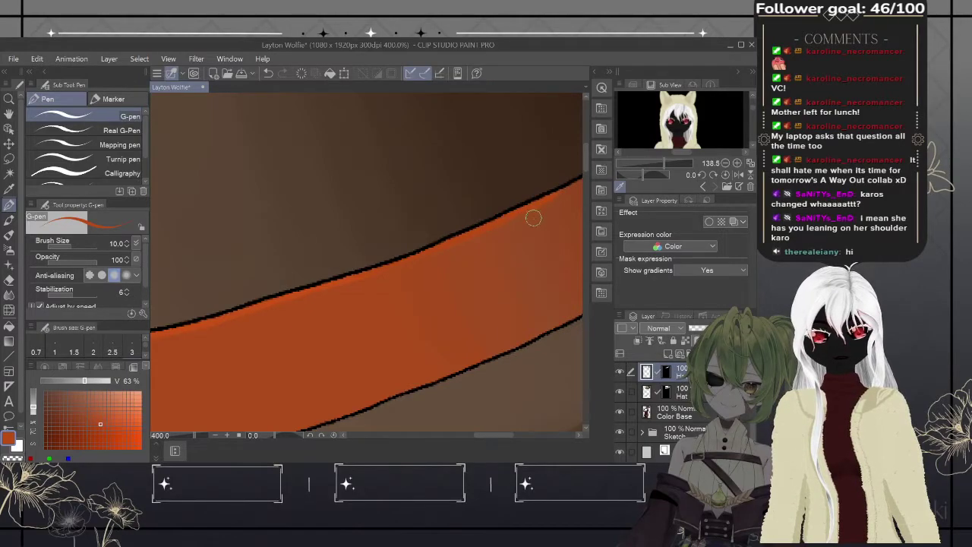
left_click_drag(532, 217, 315, 329)
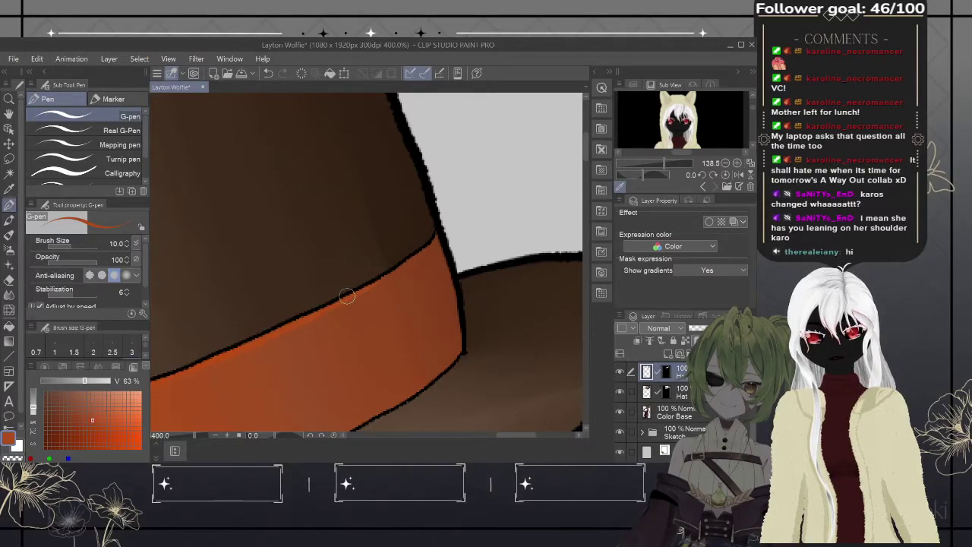
left_click(77, 419)
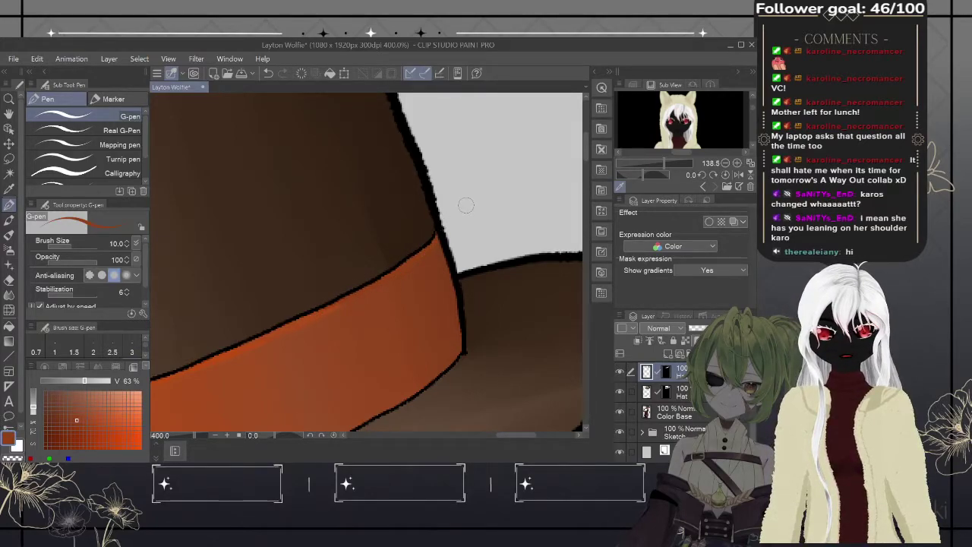
- Make the Coat layer active and sample the brown from the coat's lower panel beside the hair
scroll(463, 276, "down", 5)
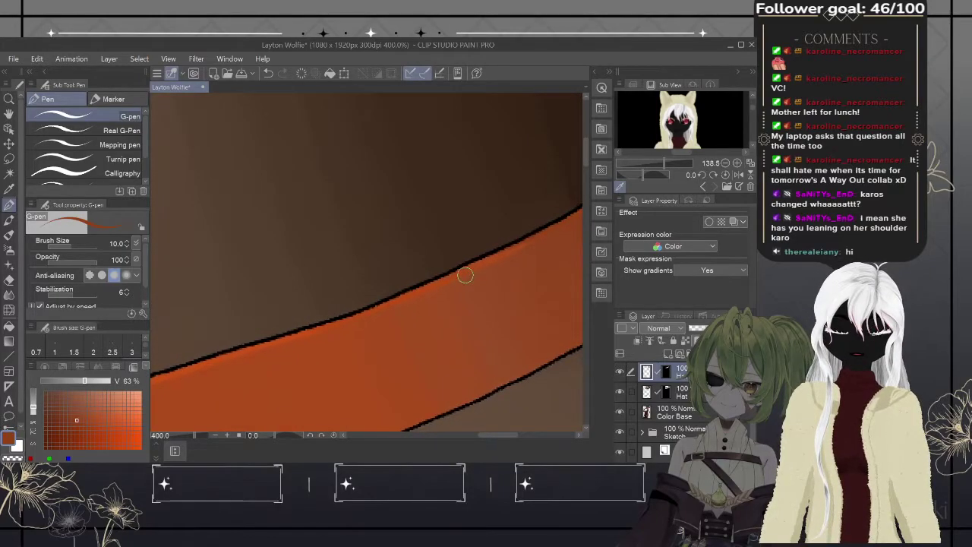
scroll(465, 275, "down", 1)
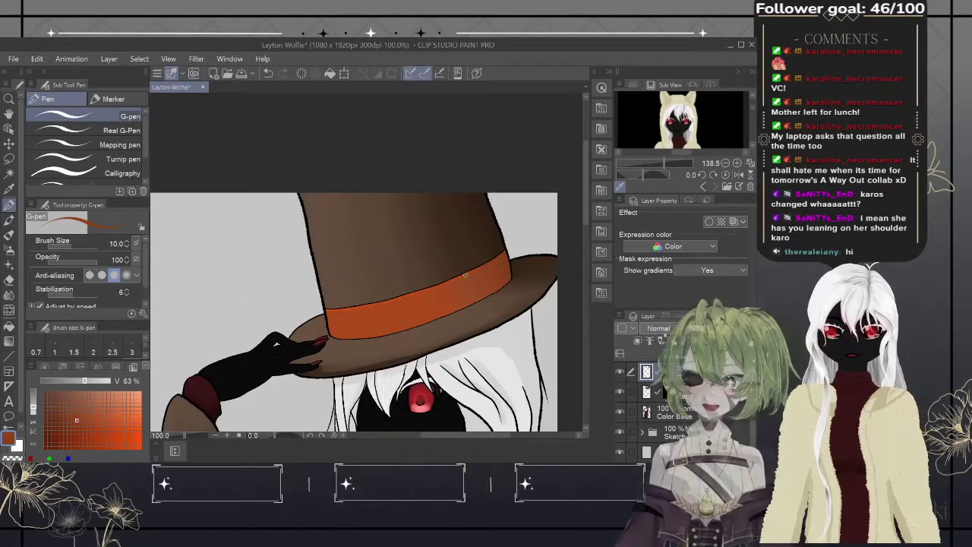
left_click_drag(474, 358, 425, 179)
scroll(439, 270, "down", 2)
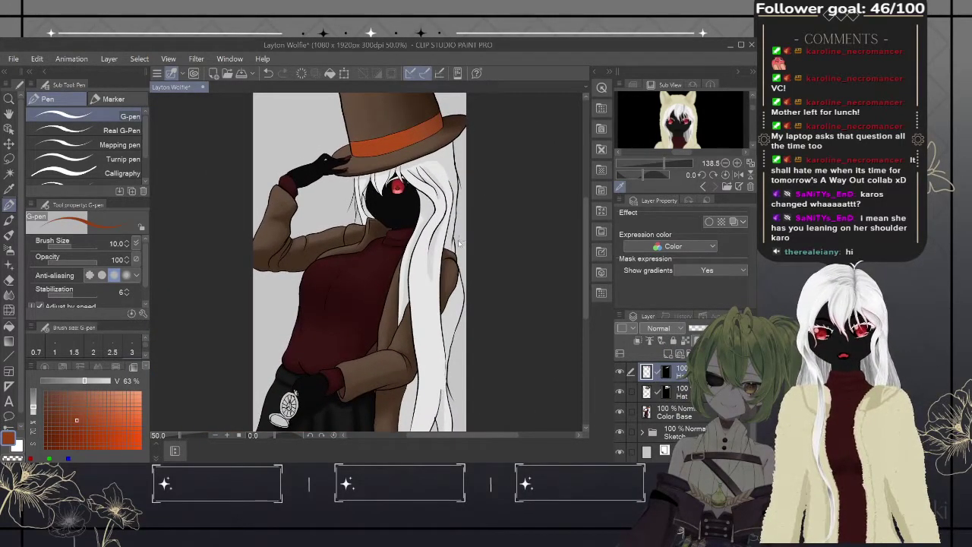
scroll(459, 243, "down", 1)
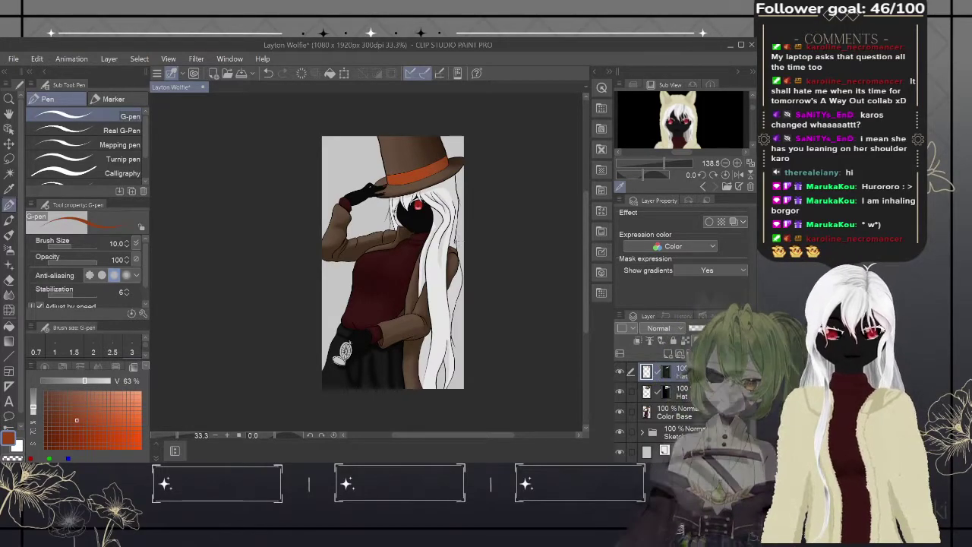
scroll(755, 406, "down", 3)
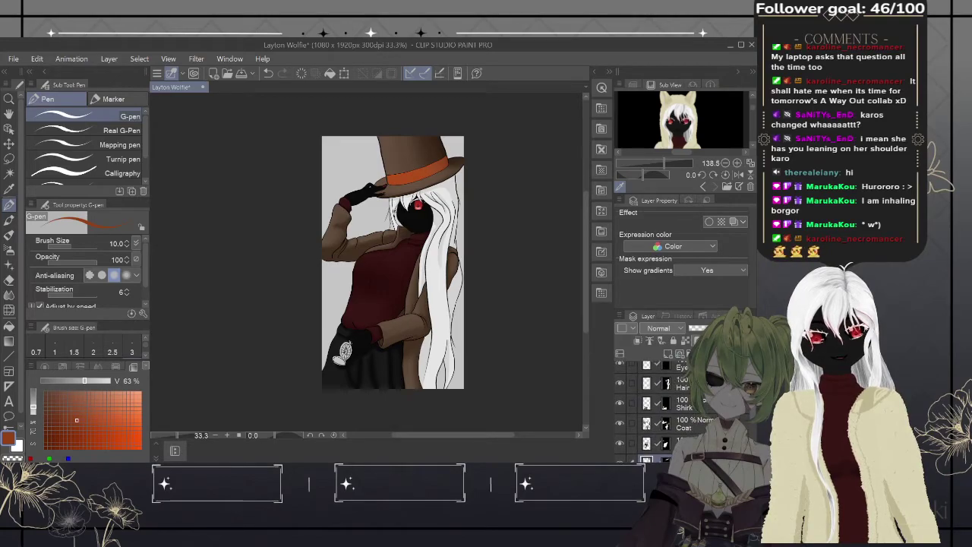
left_click(650, 421)
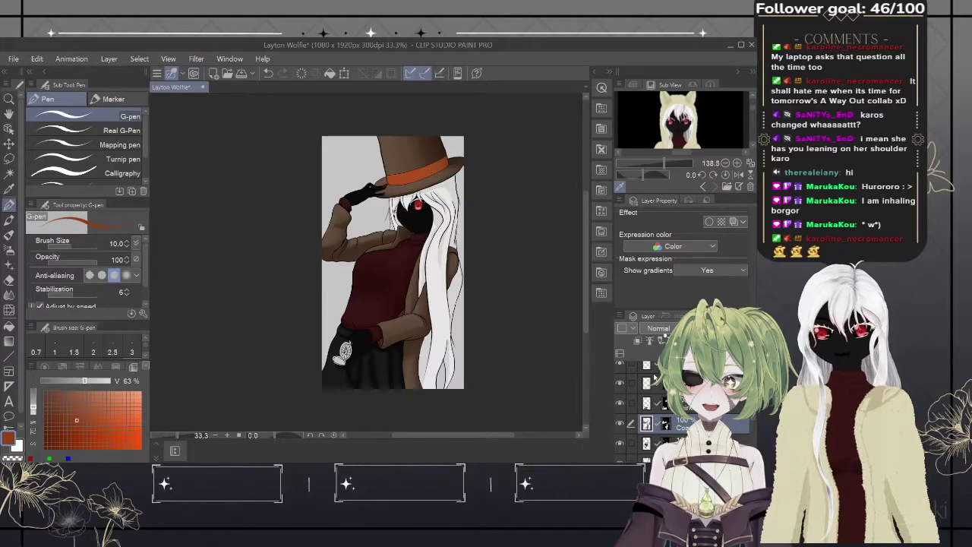
left_click(415, 357, "alt")
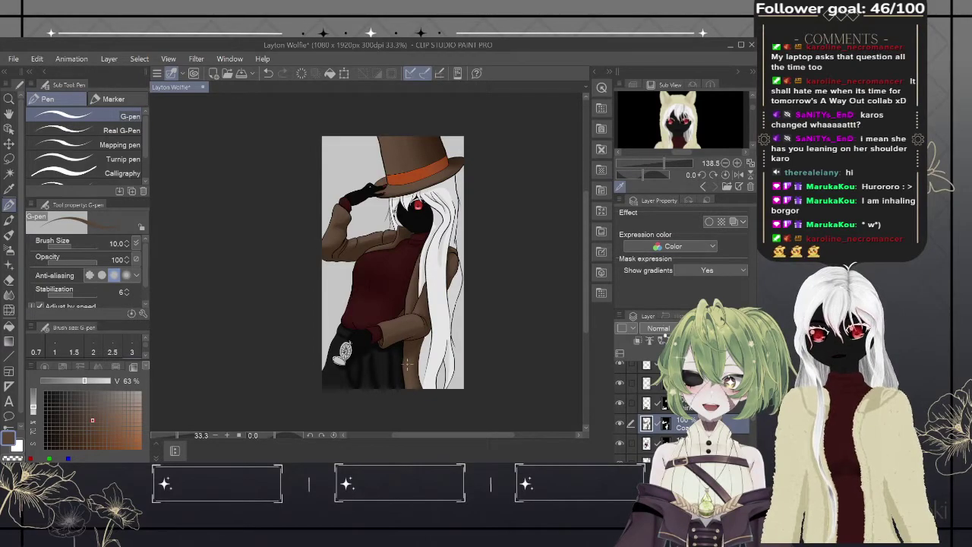
- Enlarge the G-pen to 120 and paint the sampled brown over the coat's lower panel between the trousers and hair
key("bracketright")
key("bracketright")
key("bracketright")
key("bracketright")
key("bracketright")
key("bracketright")
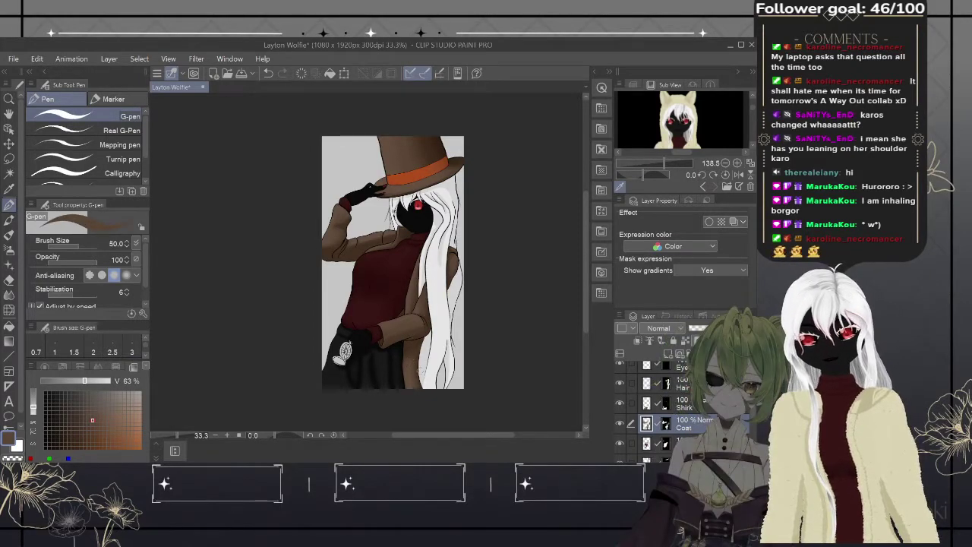
key("bracketright")
key("bracketright")
key("bracketright")
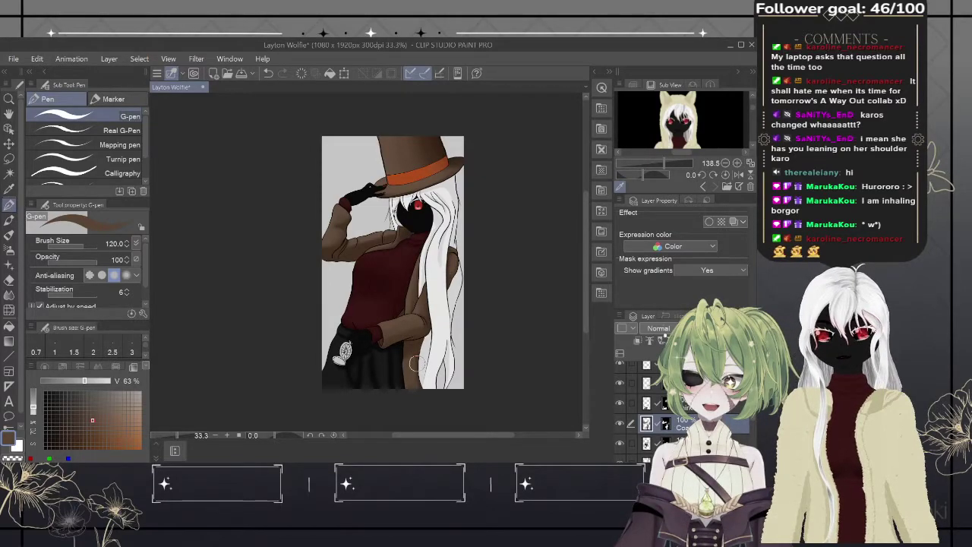
scroll(416, 365, "up", 5)
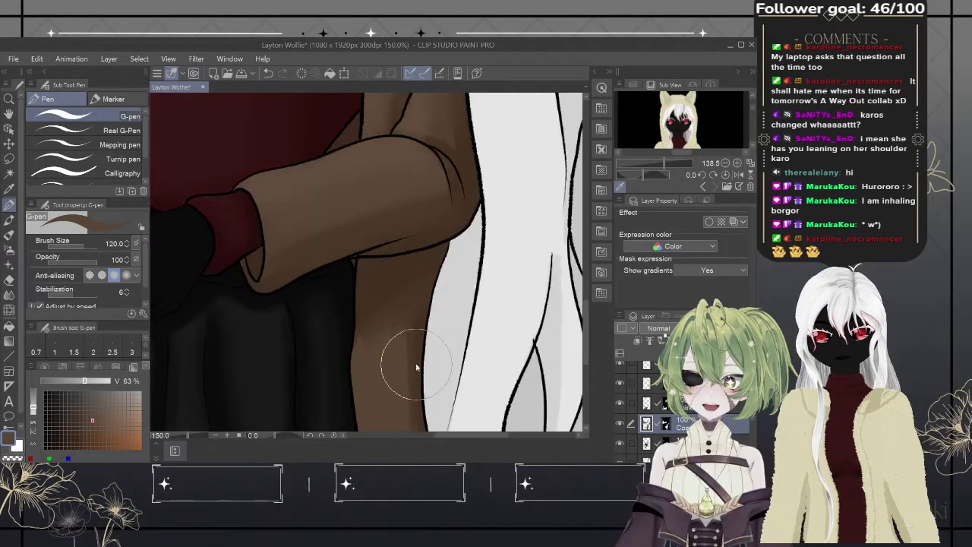
scroll(416, 367, "up", 1)
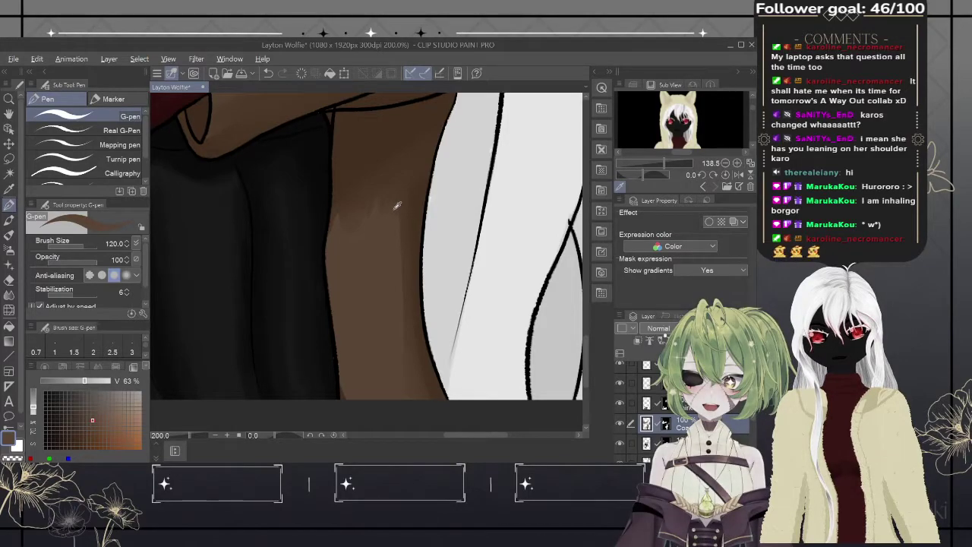
key("alt")
mouse_move(146, 264)
left_mouse_down()
mouse_move(146, 279)
mouse_move(146, 248)
mouse_move(146, 294)
left_mouse_up()
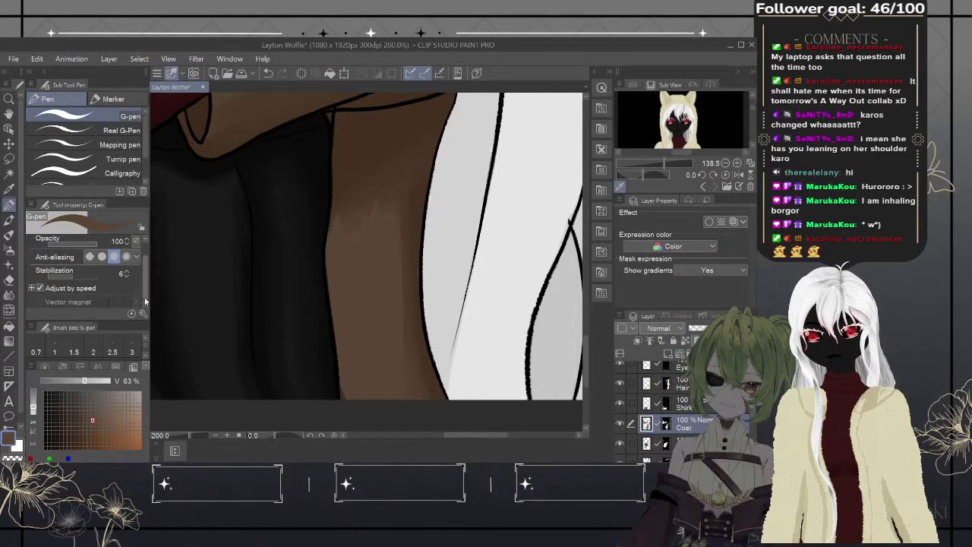
- Blend the coat's lower panel with the enlarged やわ肌ブラシ pencil brush at a brush density of 14
left_click(9, 220)
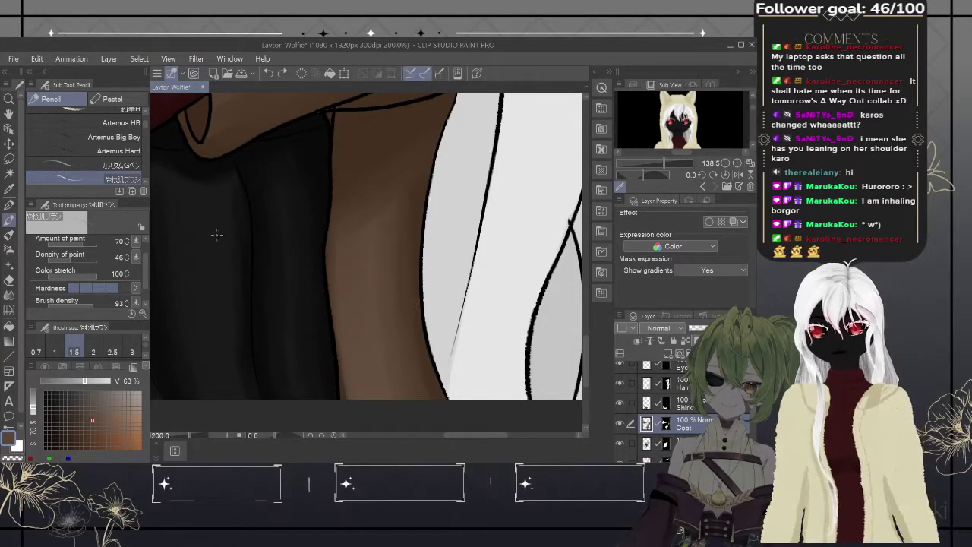
mouse_move(147, 269)
left_mouse_down()
mouse_move(147, 281)
mouse_move(61, 293)
left_mouse_up()
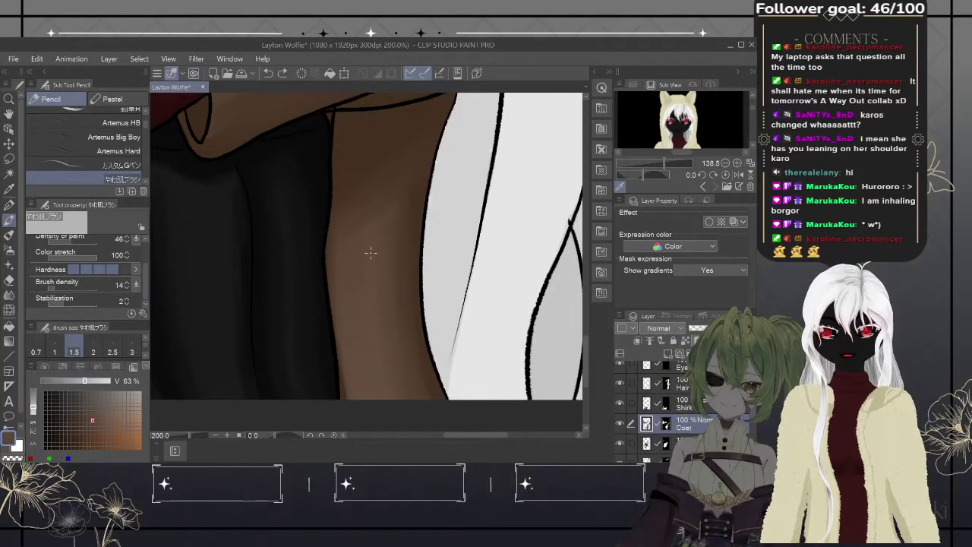
key("bracketright")
key("bracketright")
key("bracketright")
key("bracketright")
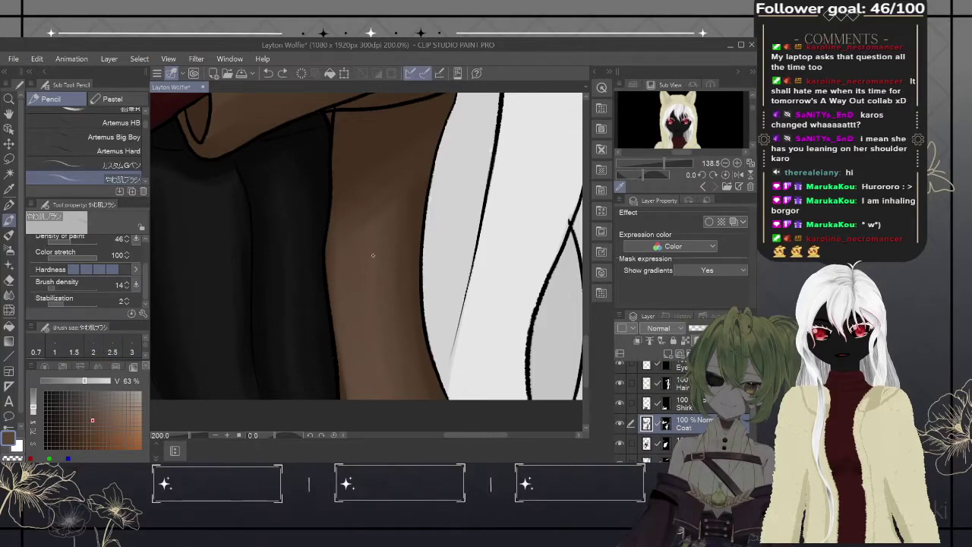
key("bracketright")
key("bracketright")
key("bracketright")
key("bracketright")
key("bracketright")
key("bracketright")
key("bracketright")
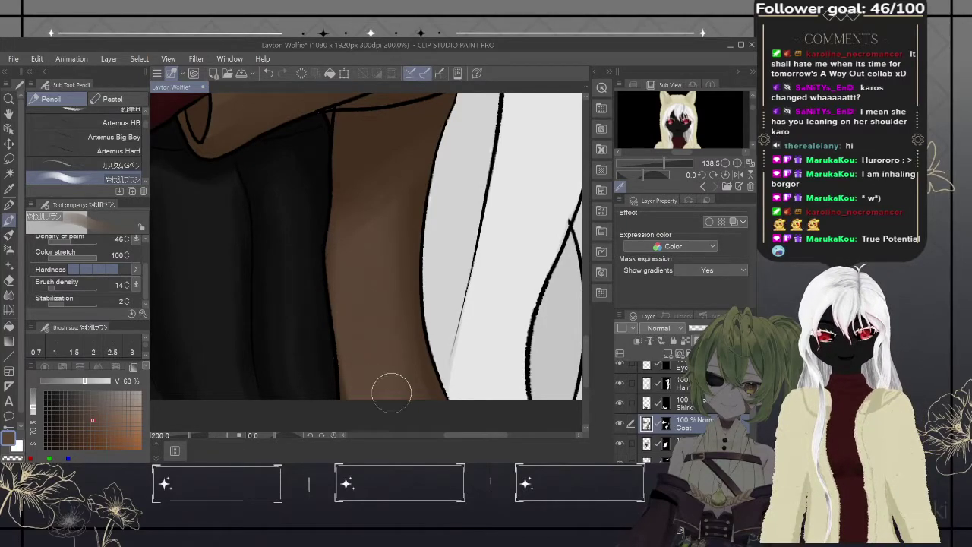
- Sample a darker brown from the upper part of the lower coat panel and shade the panel with a slightly smaller brush
left_click(386, 194, "alt")
key("bracketleft")
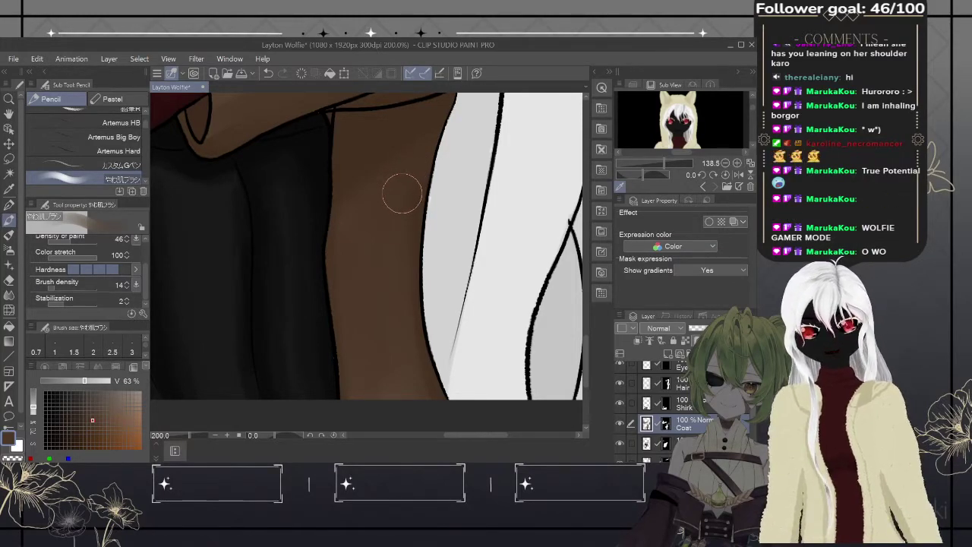
- Examine the coat's shading along the front opening, the bent sleeve and the shoulder behind the long hair
scroll(403, 190, "down", 2)
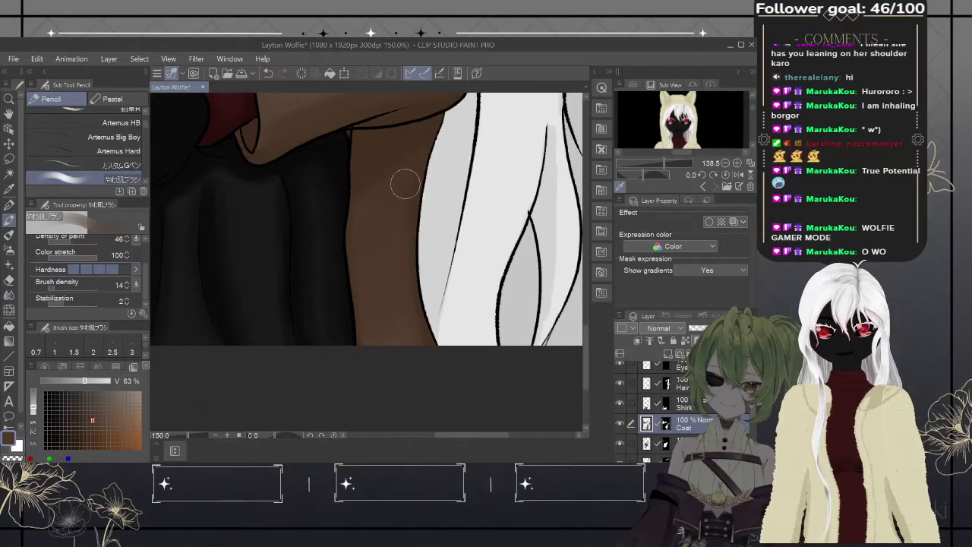
scroll(405, 184, "down", 1)
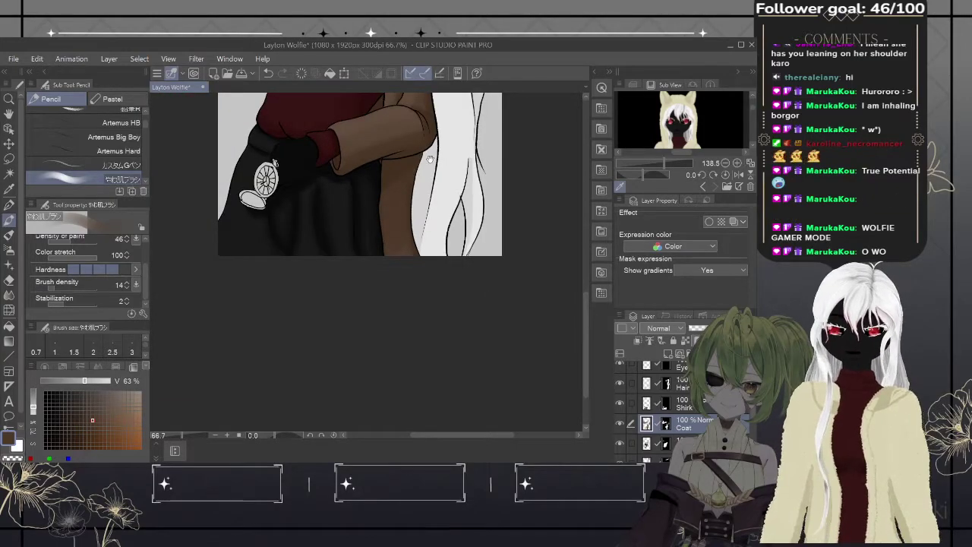
left_click_drag(411, 174, 413, 316)
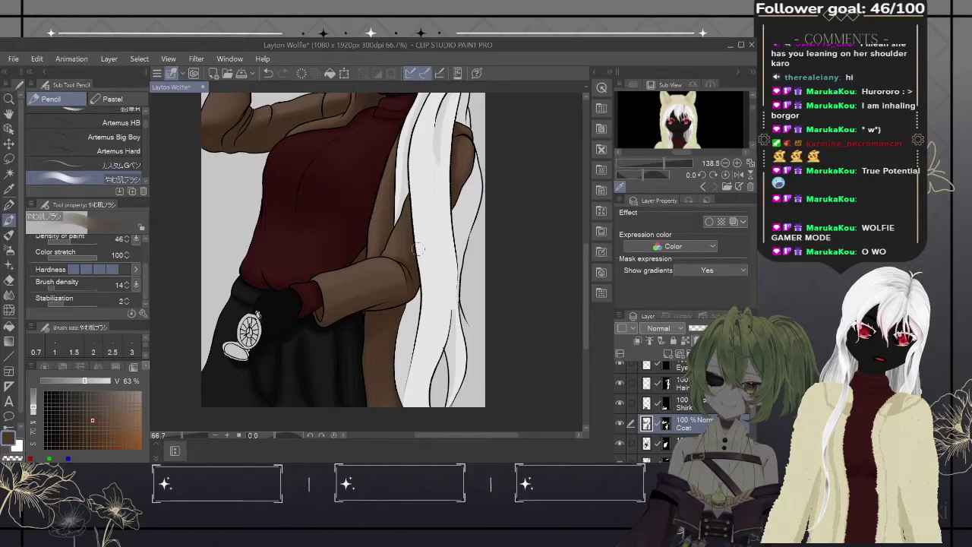
left_click_drag(410, 228, 414, 294)
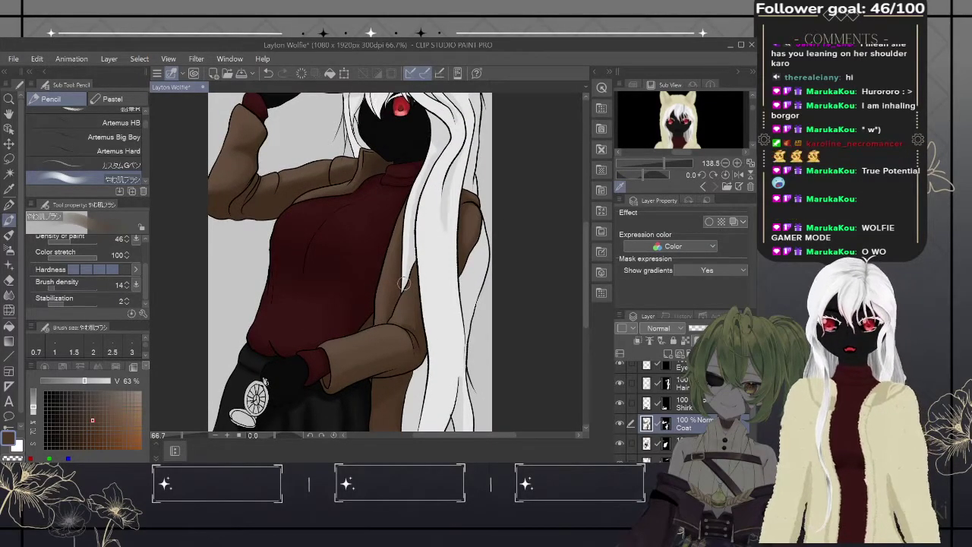
scroll(404, 283, "up", 5)
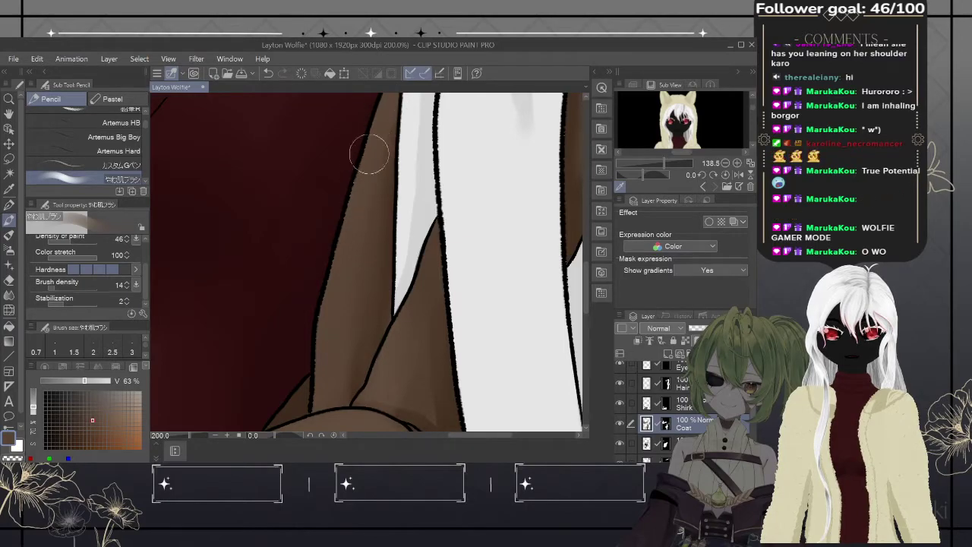
mouse_move(402, 178)
left_mouse_down()
mouse_move(390, 265)
mouse_move(372, 250)
left_mouse_up()
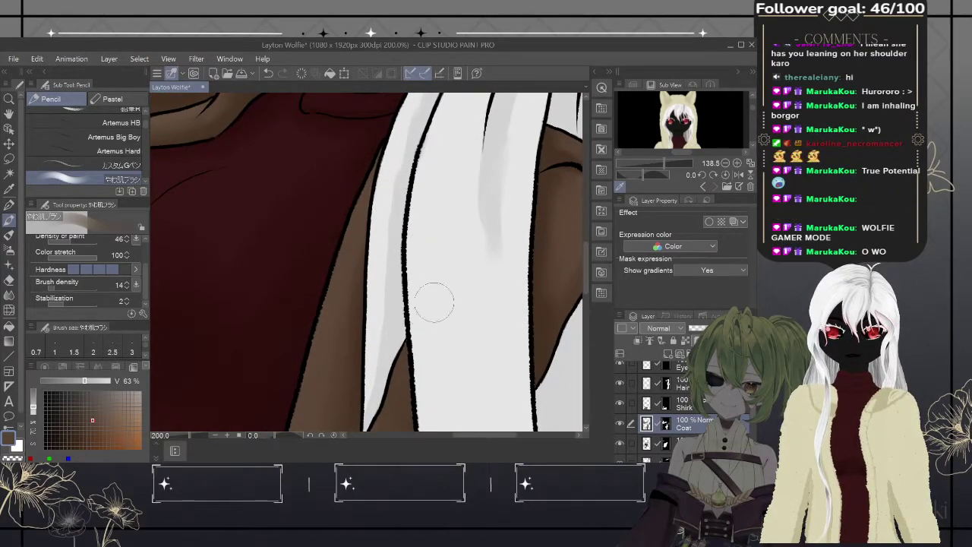
mouse_move(430, 304)
left_mouse_down()
mouse_move(456, 256)
mouse_move(335, 280)
left_mouse_up()
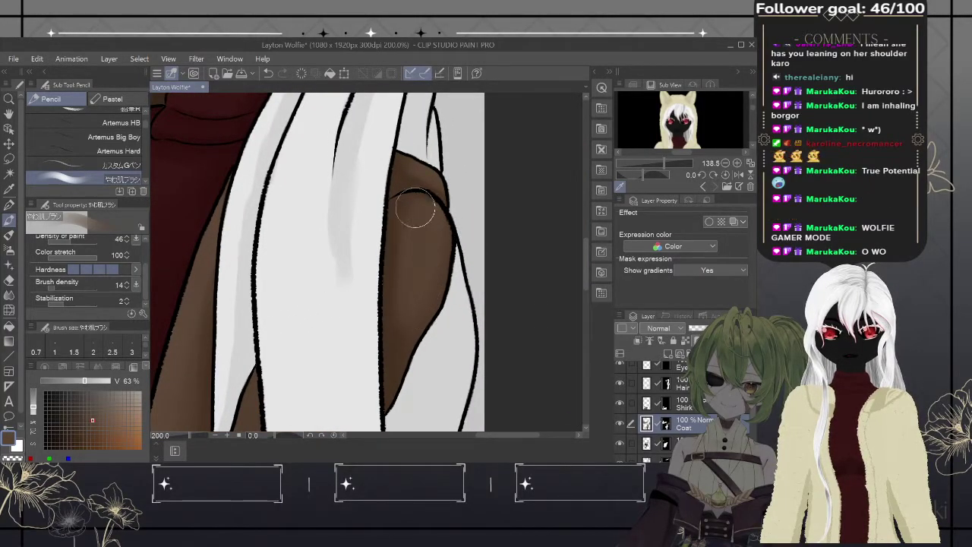
mouse_move(431, 174)
left_mouse_down()
mouse_move(414, 158)
mouse_move(443, 171)
left_mouse_up()
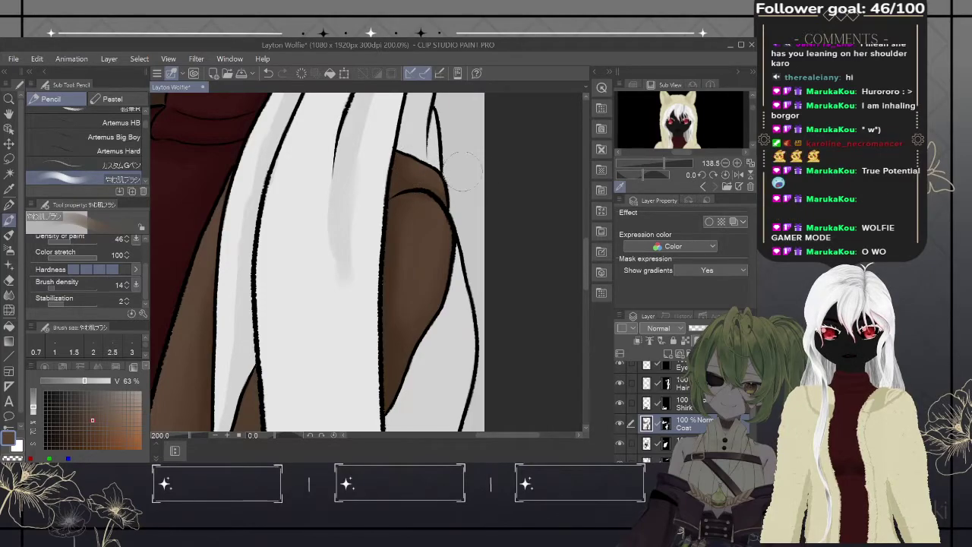
left_click_drag(416, 306, 451, 193)
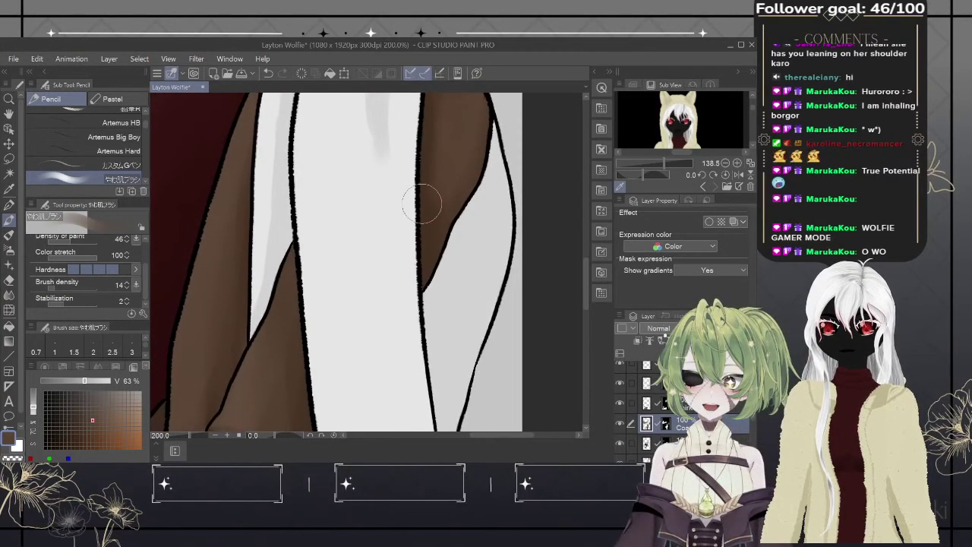
- Examine the shading of the coat, sleeves, hat and sweater up close and across the whole figure
scroll(422, 203, "down", 2)
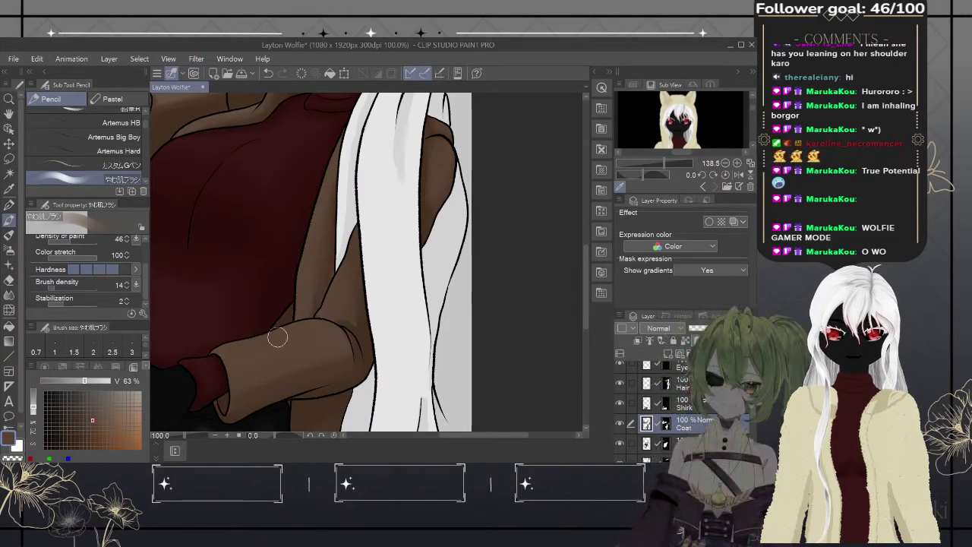
scroll(326, 323, "up", 5)
scroll(327, 323, "left", 1)
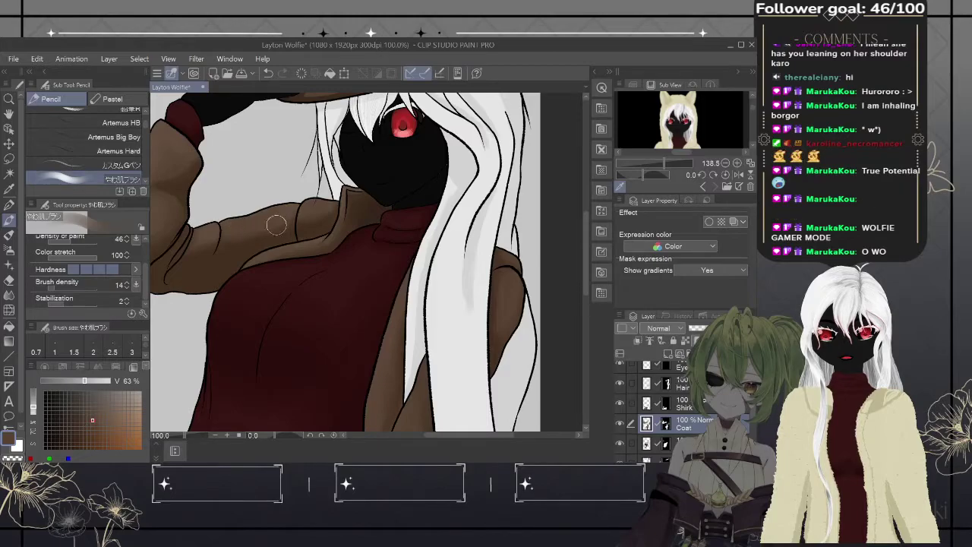
left_click_drag(262, 224, 307, 263)
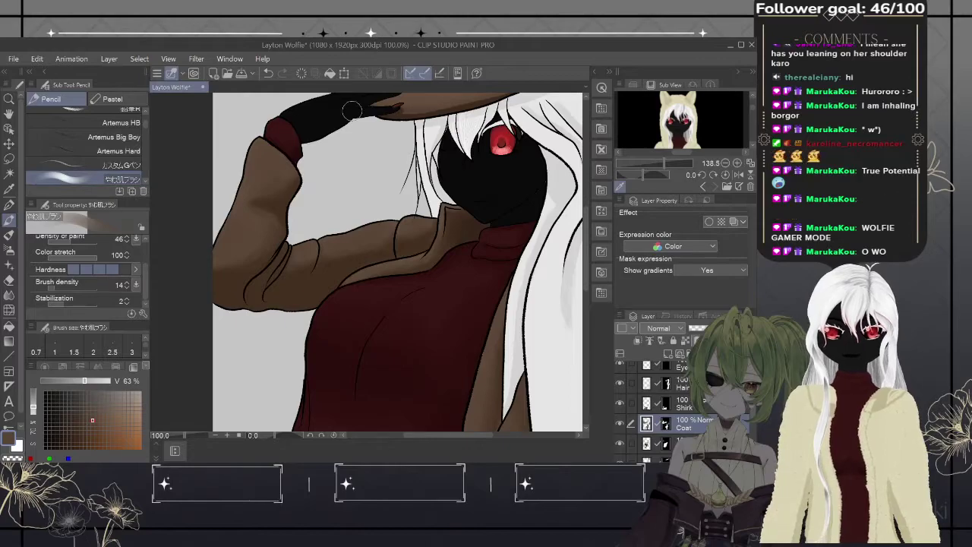
left_click_drag(351, 111, 256, 251)
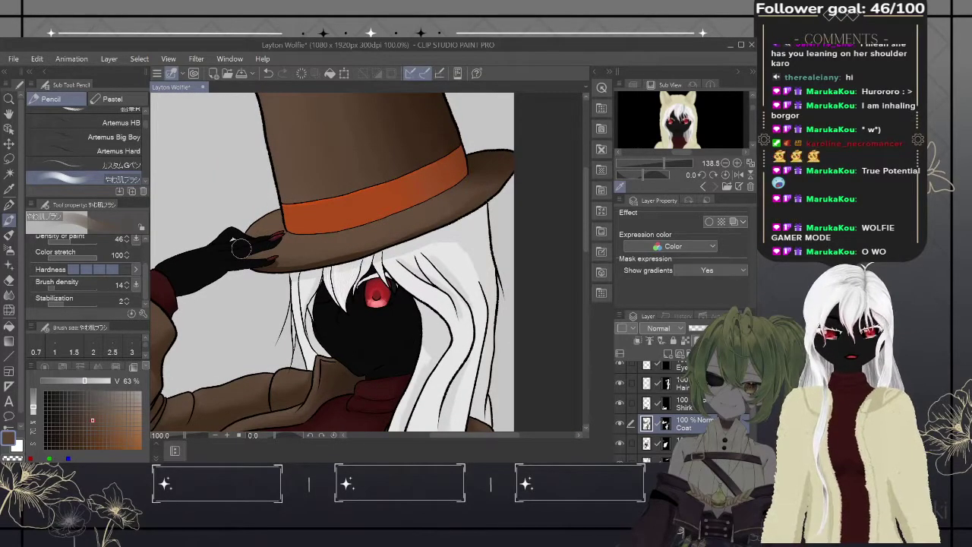
left_click_drag(332, 401, 357, 175)
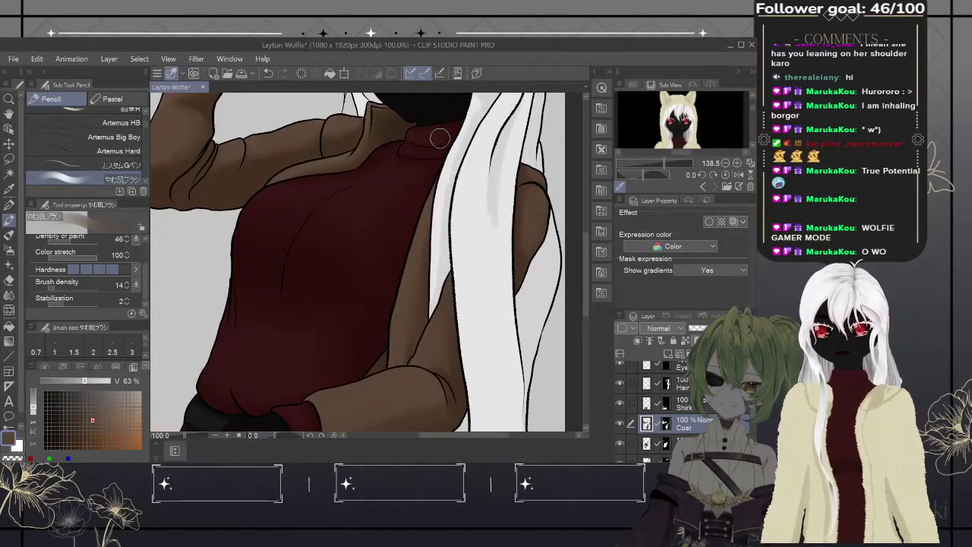
scroll(441, 141, "down", 4)
left_click_drag(440, 140, 430, 258)
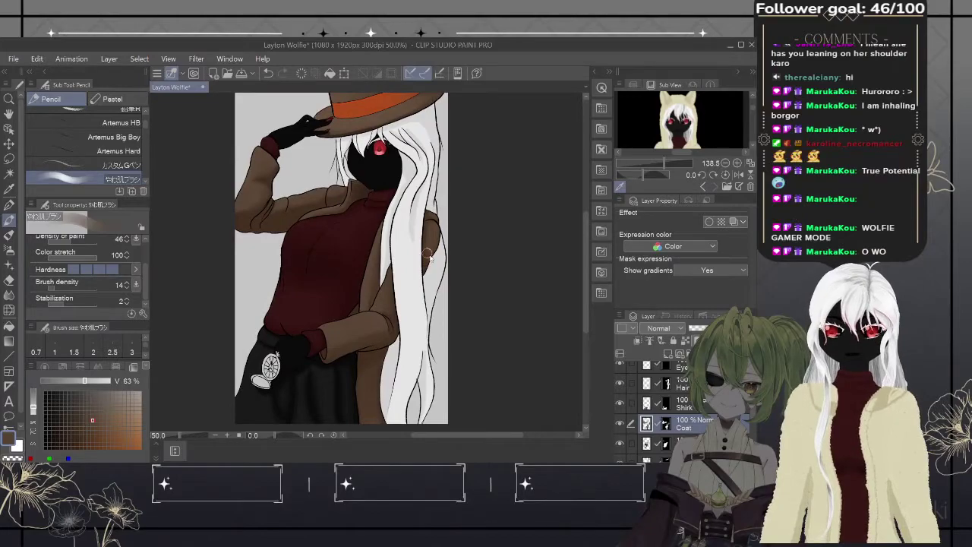
scroll(431, 258, "down", 1)
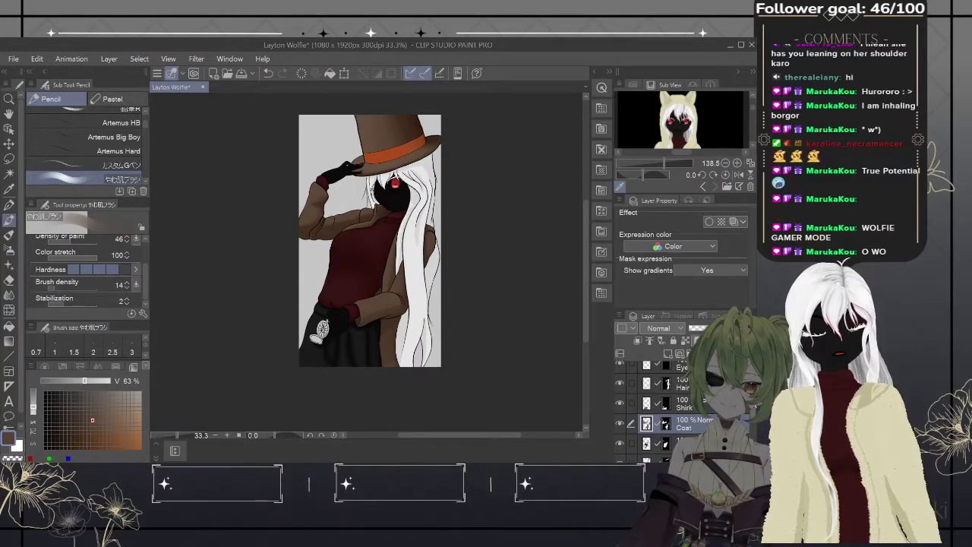
- Activate the Hat layer and blend the brown shading along the hat's brim beneath the orange ribbon
scroll(683, 411, "down", 3)
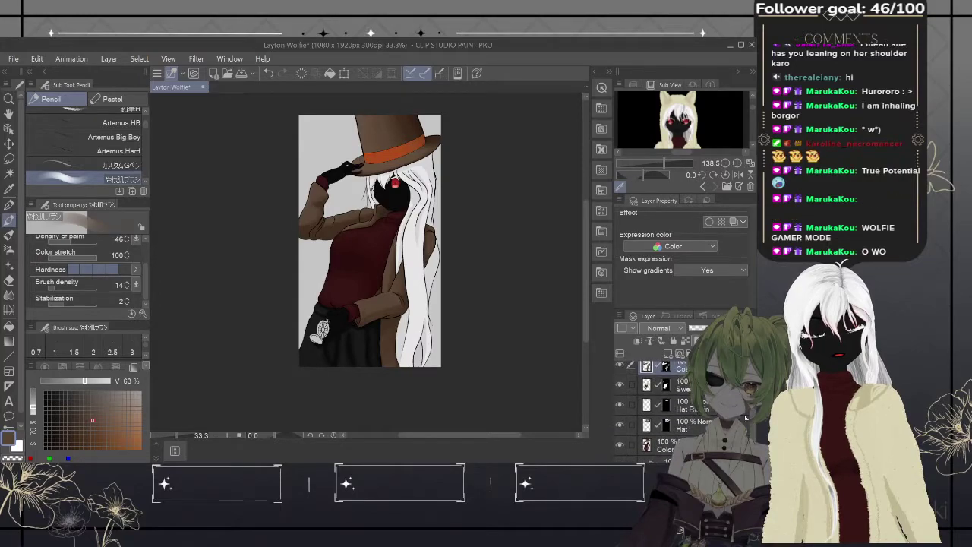
left_click(672, 425)
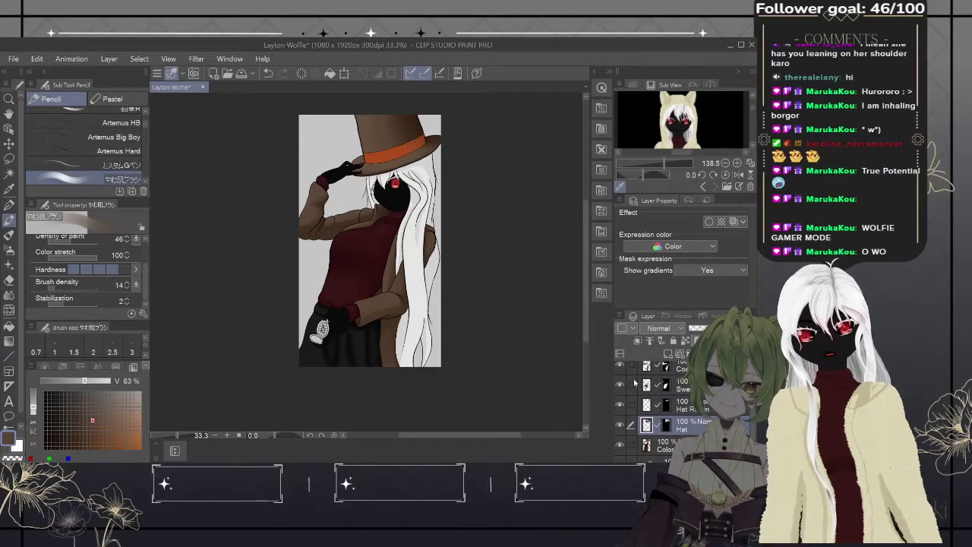
key("ctrl+plus")
key("ctrl+plus")
key("ctrl+plus")
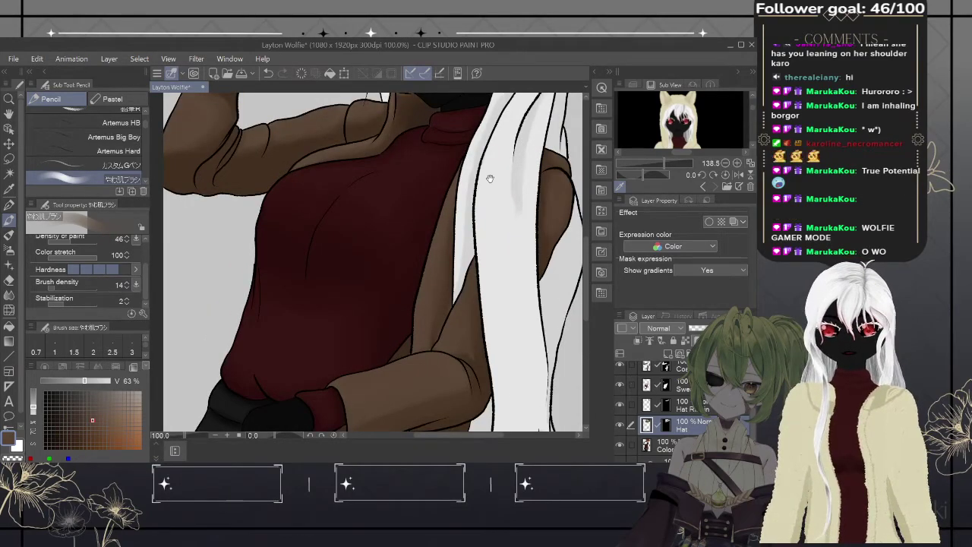
left_click_drag(490, 178, 483, 326)
left_click_drag(473, 186, 470, 289)
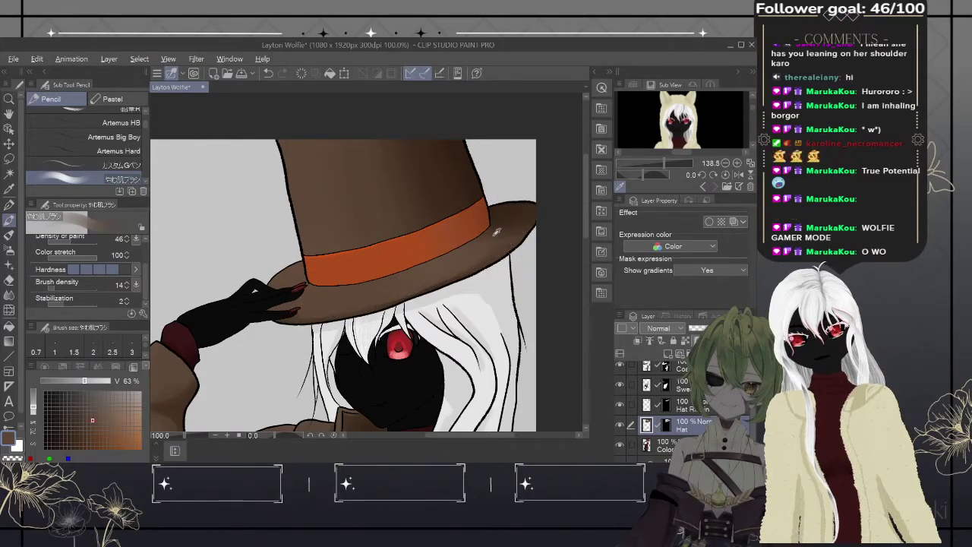
mouse_move(501, 239)
left_mouse_down()
mouse_move(504, 226)
mouse_move(463, 228)
mouse_move(419, 271)
mouse_move(332, 297)
mouse_move(344, 287)
mouse_move(340, 263)
mouse_move(330, 277)
mouse_move(342, 287)
mouse_move(302, 285)
left_mouse_up()
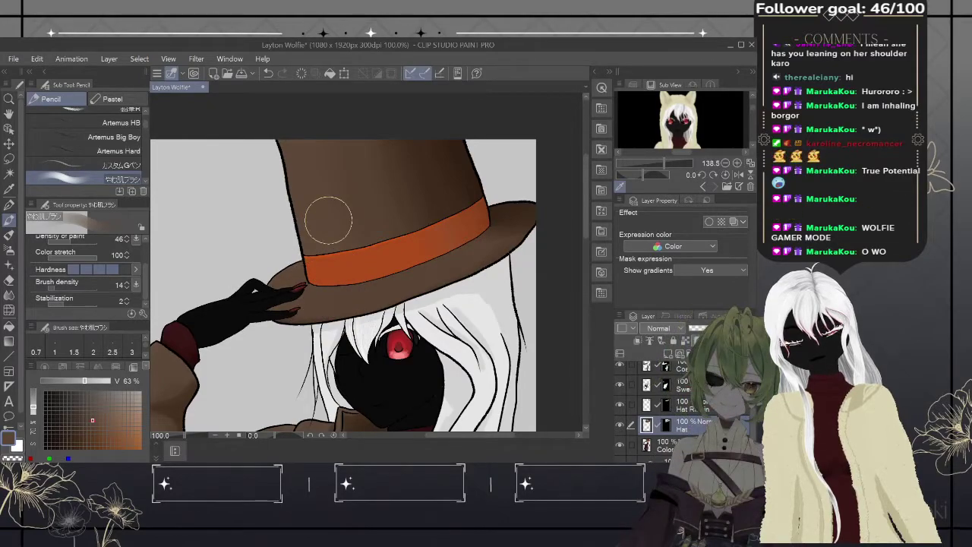
- Review the whole figure, then the coat beside the hair, the bent sleeve, the trousers and the hat up close
scroll(329, 224, "down", 1)
scroll(329, 223, "down", 2)
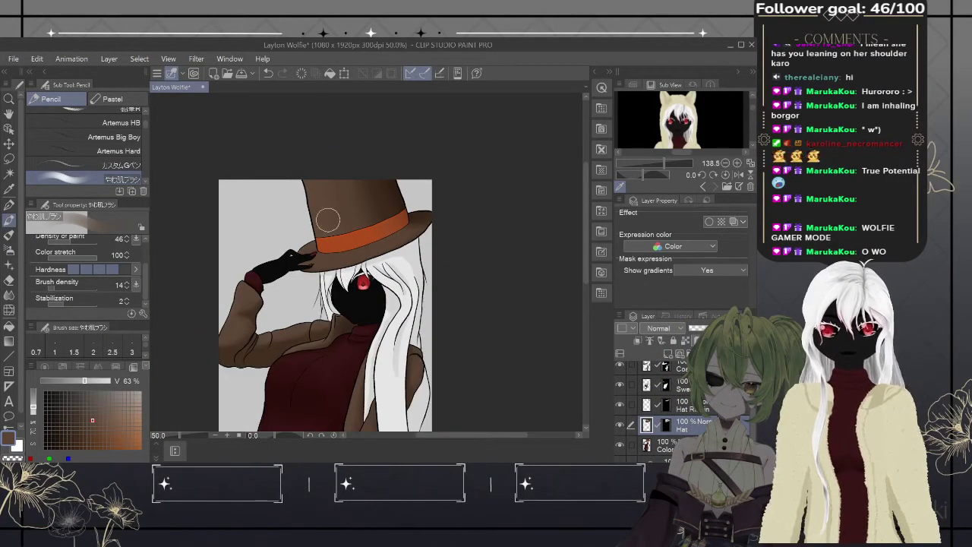
scroll(418, 274, "down", 3)
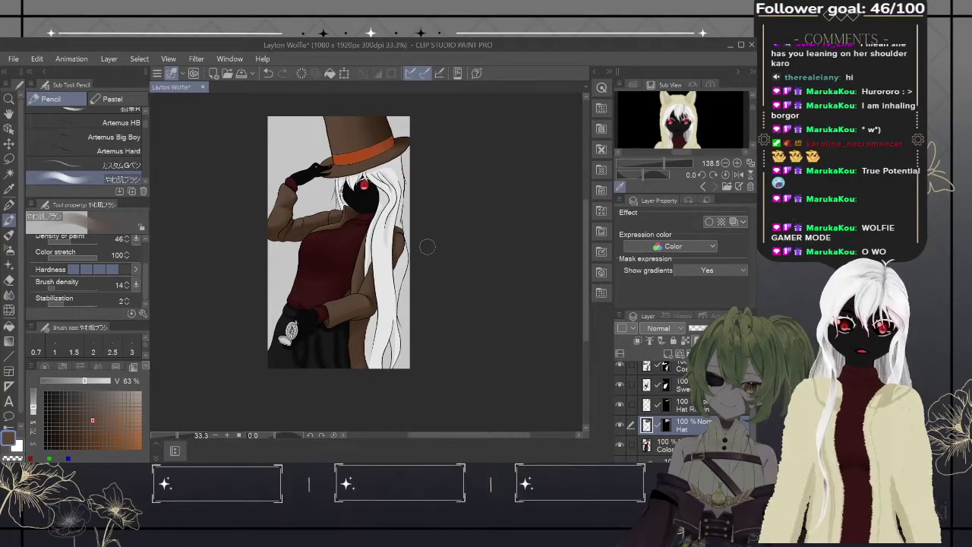
scroll(427, 246, "down", 1)
scroll(428, 248, "up", 2)
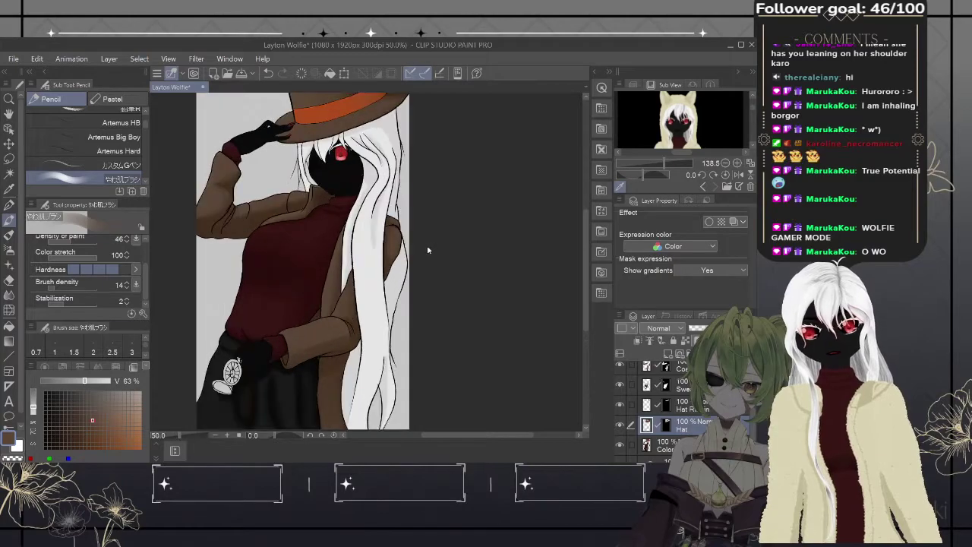
scroll(427, 246, "up", 2)
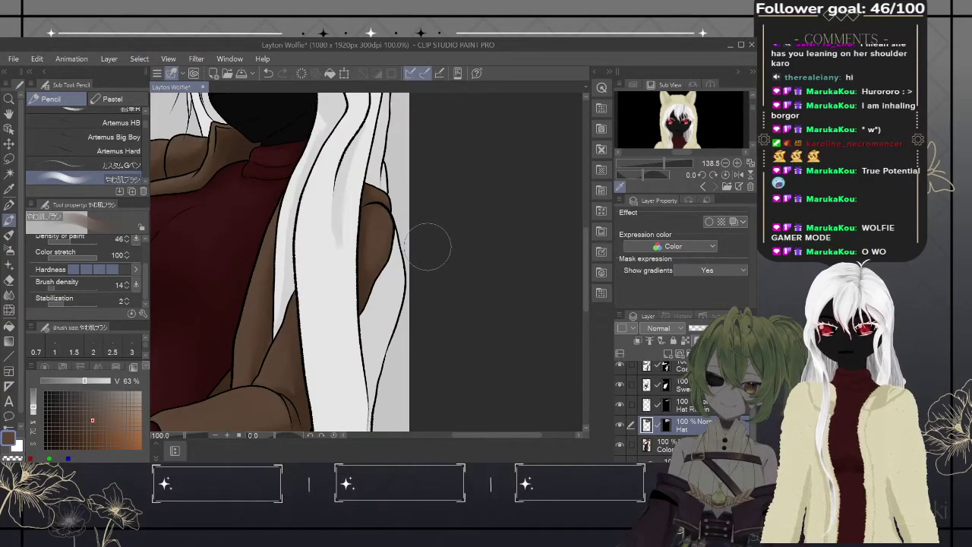
left_click_drag(427, 246, 480, 162)
left_click_drag(410, 319, 501, 144)
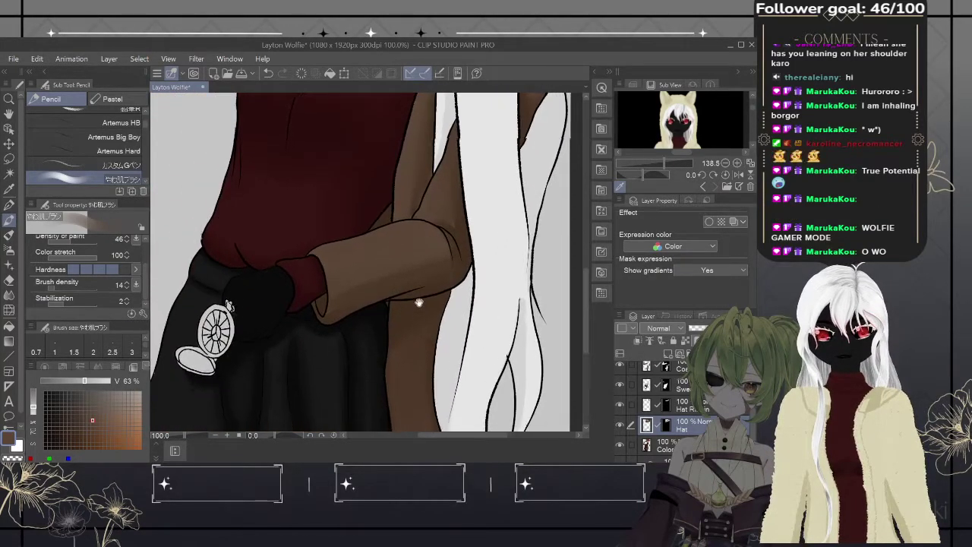
mouse_move(419, 304)
left_mouse_down()
mouse_move(458, 180)
mouse_move(445, 288)
left_mouse_up()
left_click_drag(467, 137, 456, 297)
left_click_drag(454, 114, 430, 334)
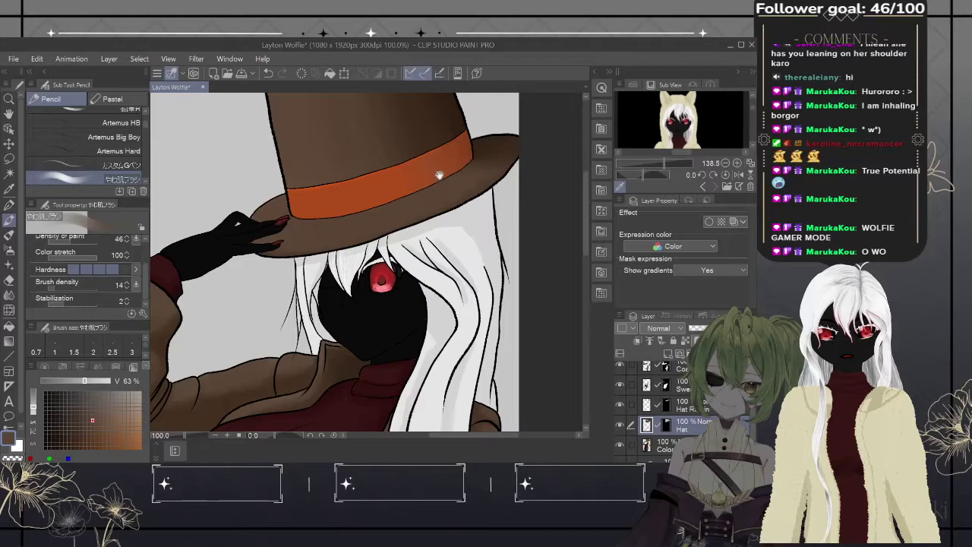
left_click_drag(439, 175, 460, 140)
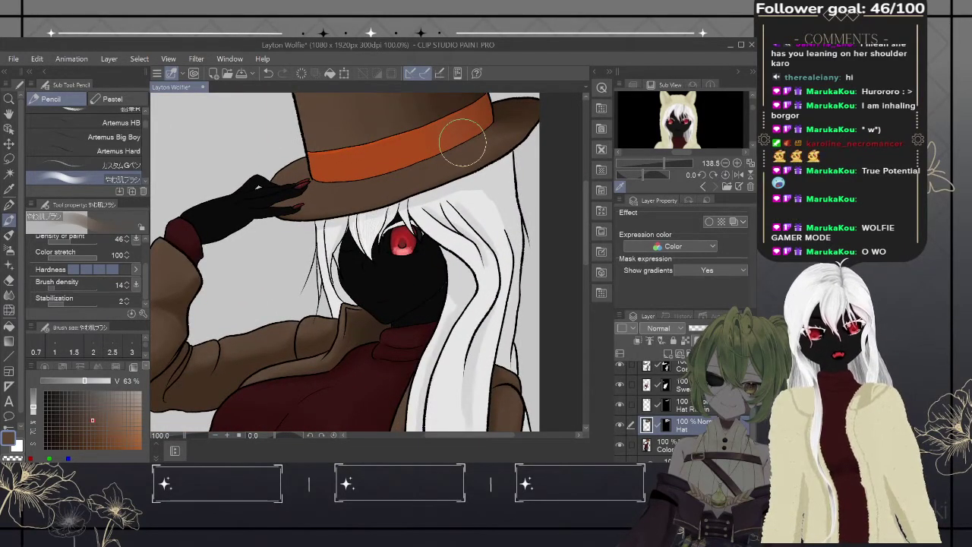
- Create a layer folder named Color between the Line Art and Nails layers
scroll(661, 410, "up", 3)
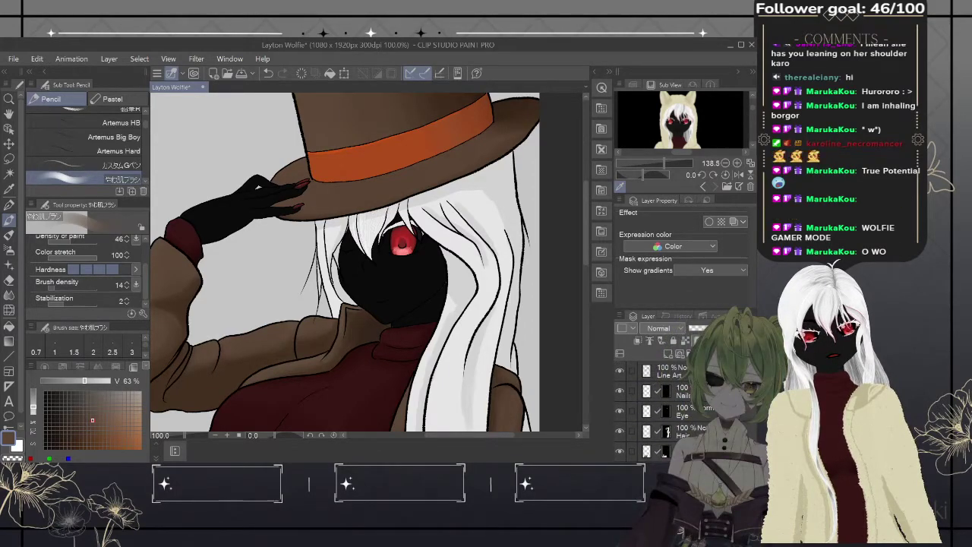
scroll(654, 410, "down", 1)
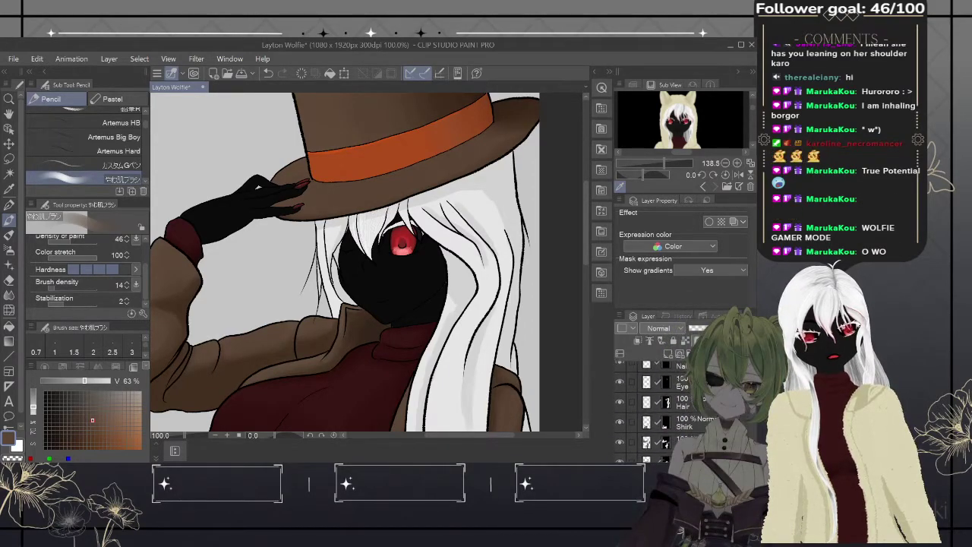
left_click(753, 408)
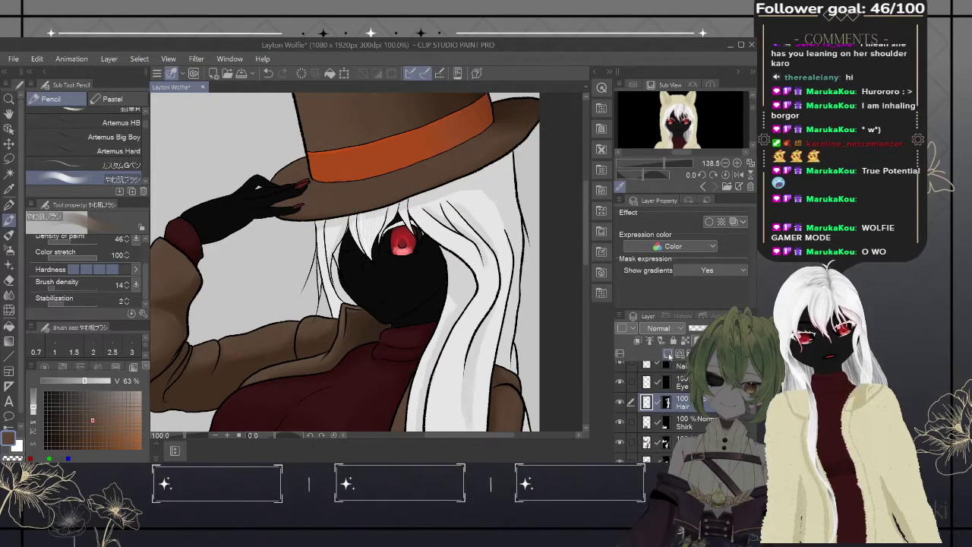
scroll(753, 408, "up", 1)
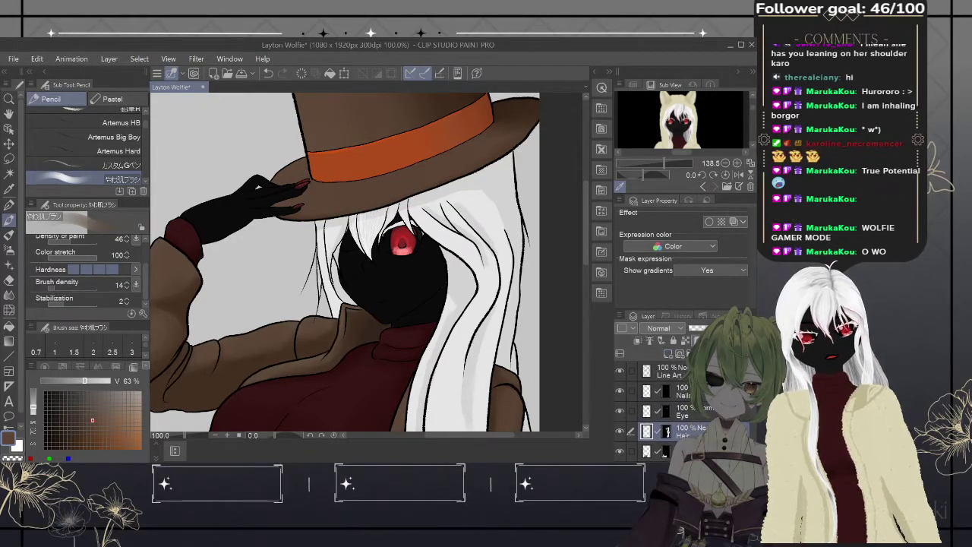
key("ctrl+g")
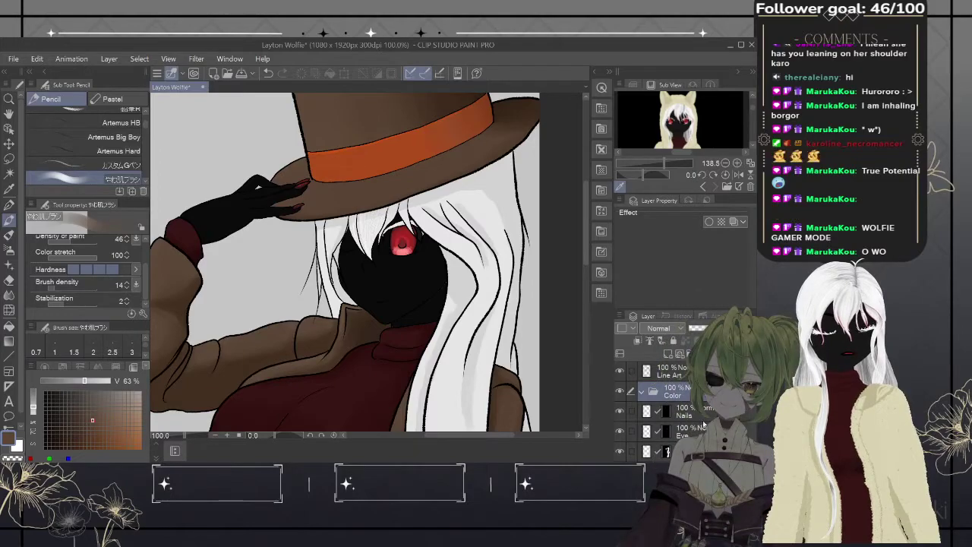
- Move the Nails, Eye, Hair and Shirk layers into the Color folder, keeping their order
left_click(704, 414)
mouse_move(704, 399)
left_mouse_down()
mouse_move(699, 430)
mouse_move(714, 412)
left_mouse_up()
left_click(699, 431)
left_click(698, 433)
left_click(713, 418)
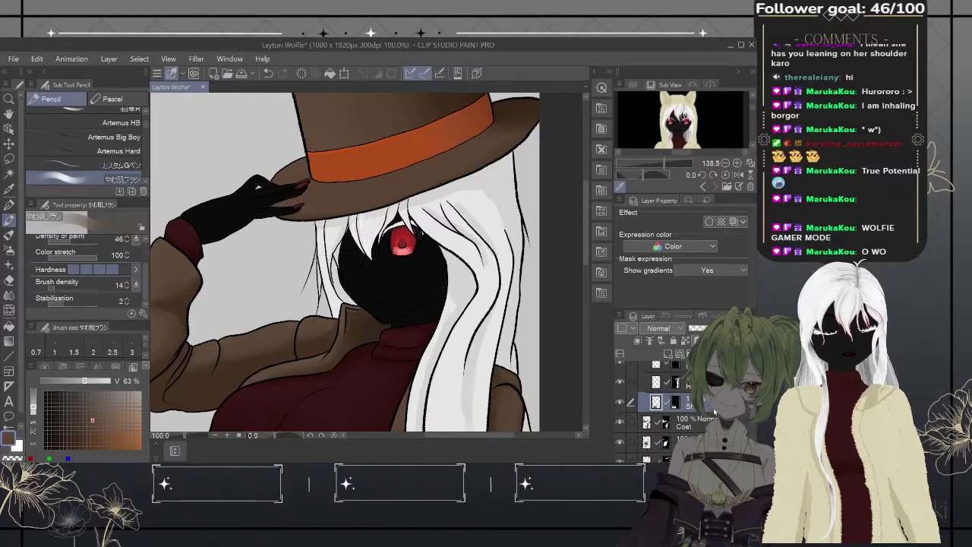
- Place the Coat, Sweater, Hat Ribbon and Hat layers in the Color folder below the Shirk layer
left_click(715, 409)
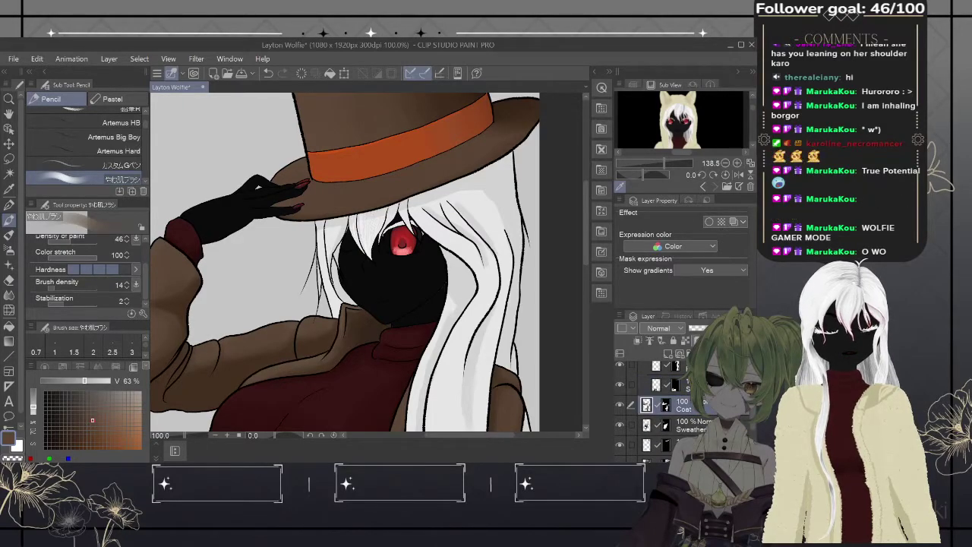
scroll(661, 406, "down", 1)
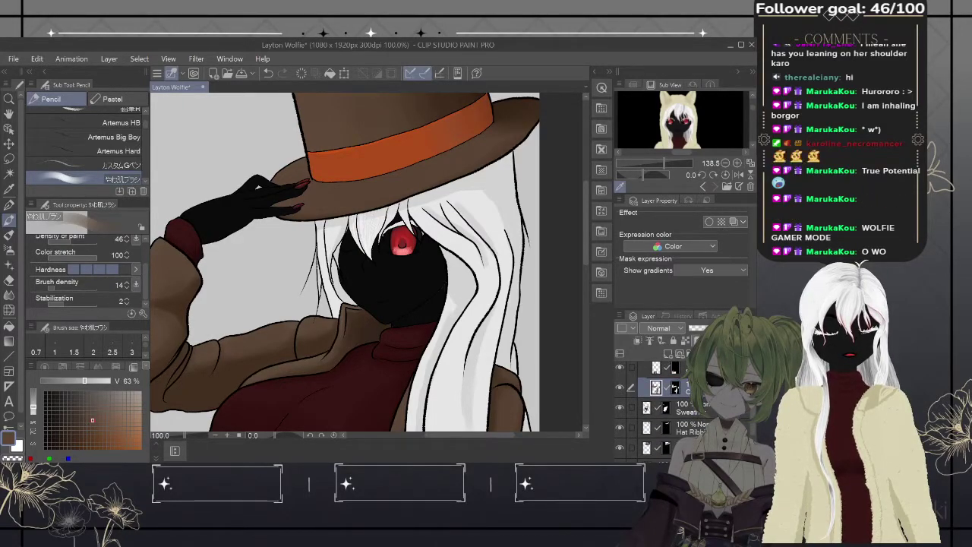
left_click(714, 410)
scroll(661, 410, "down", 1)
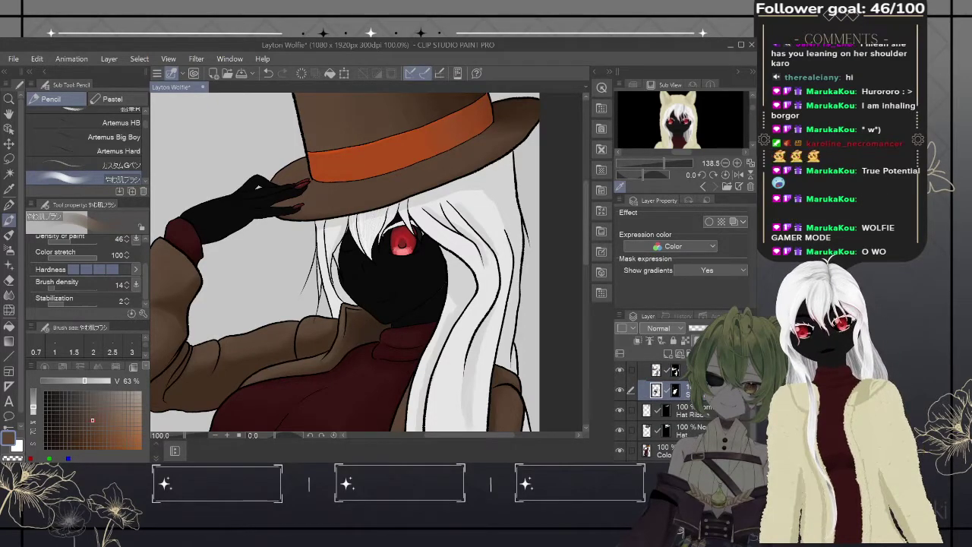
left_click(669, 410)
scroll(668, 410, "down", 1)
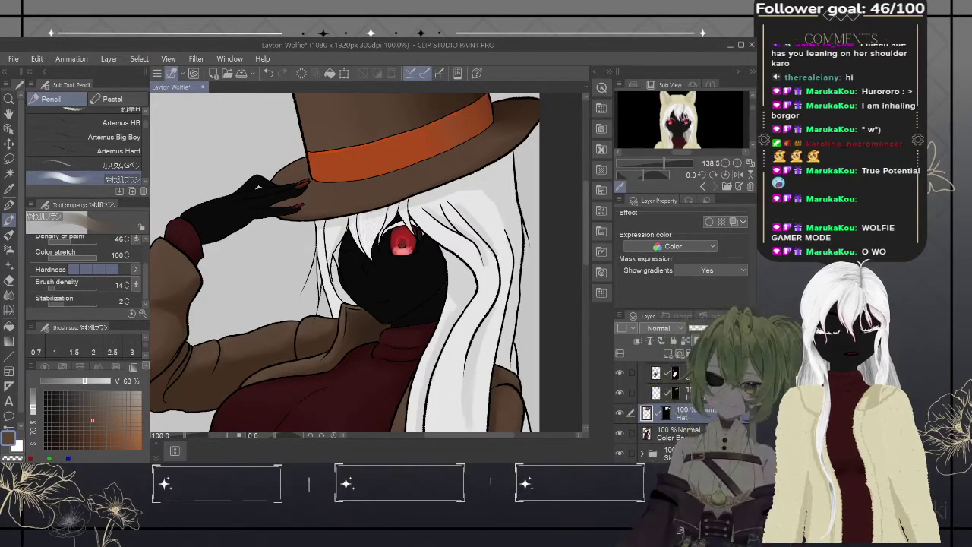
left_click(669, 412)
- Add a new layer named Eyeball between the Eye and Hair layers inside the Color folder
left_click(642, 454)
scroll(668, 413, "down", 4)
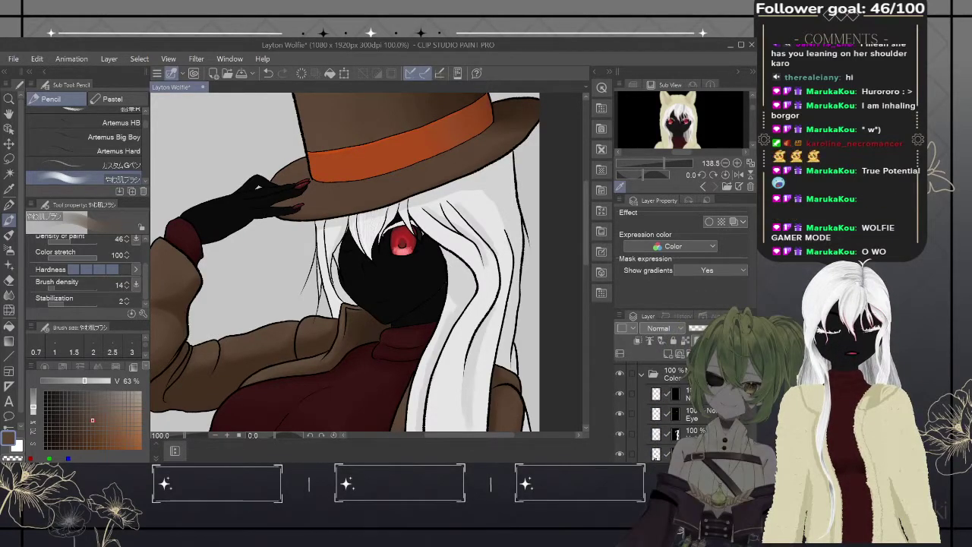
scroll(713, 411, "down", 1)
left_click(667, 354)
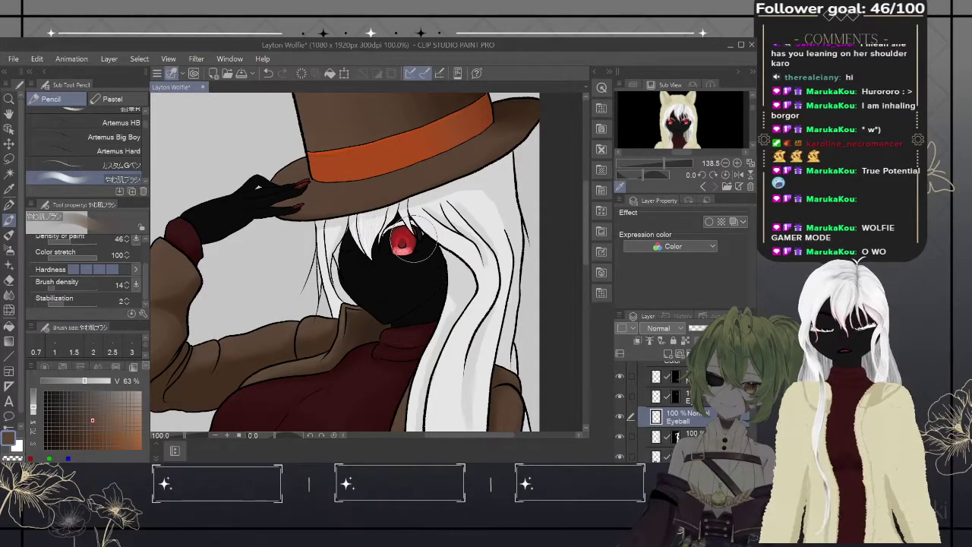
- On the Eyeball layer, paint over the grey area around the red iris with the near-black sampled from the face, using a small brush
scroll(403, 243, "up", 6)
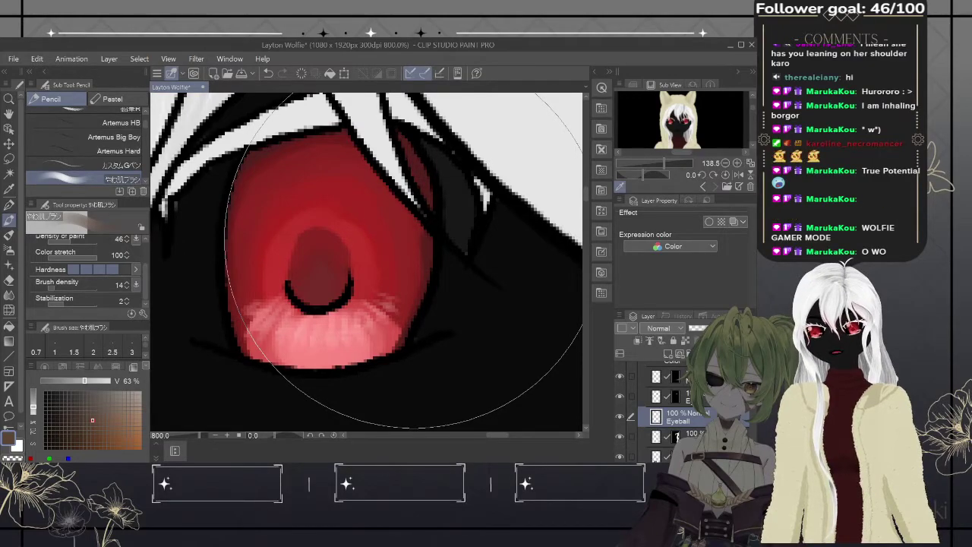
key("bracketleft")
key("bracketleft")
key("bracketleft")
key("bracketleft")
key("bracketleft")
key("bracketleft")
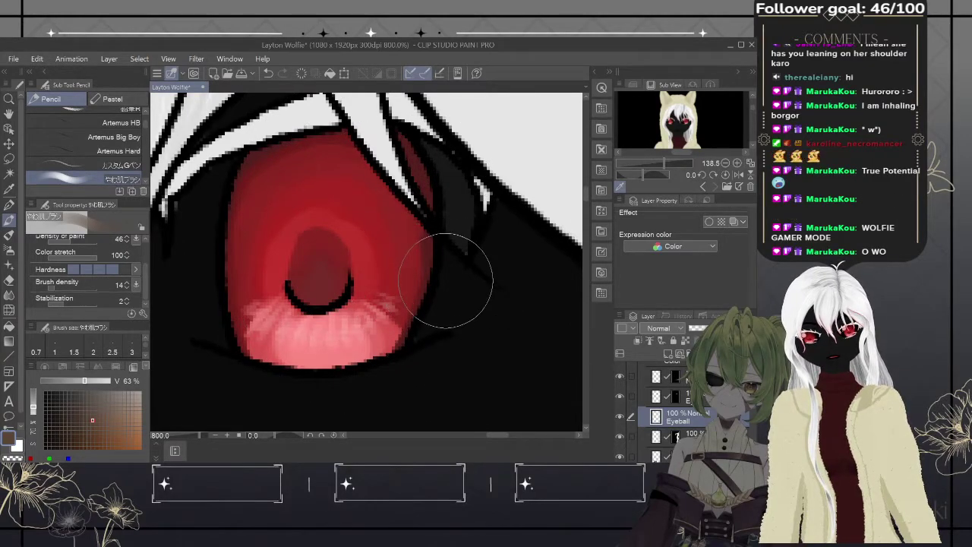
key("bracketleft")
key("bracketleft")
key("bracketleft")
key("bracketleft")
key("bracketleft")
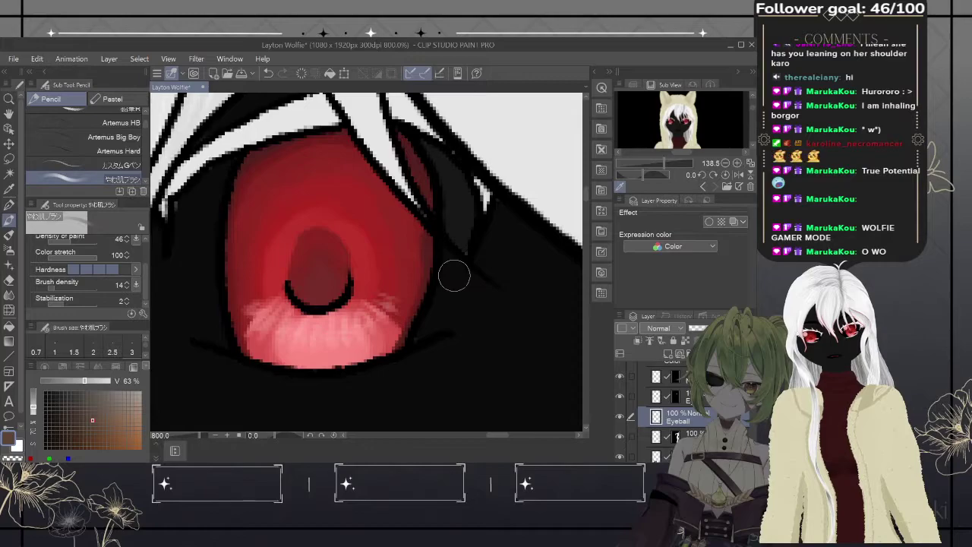
key("bracketleft")
key("bracketleft")
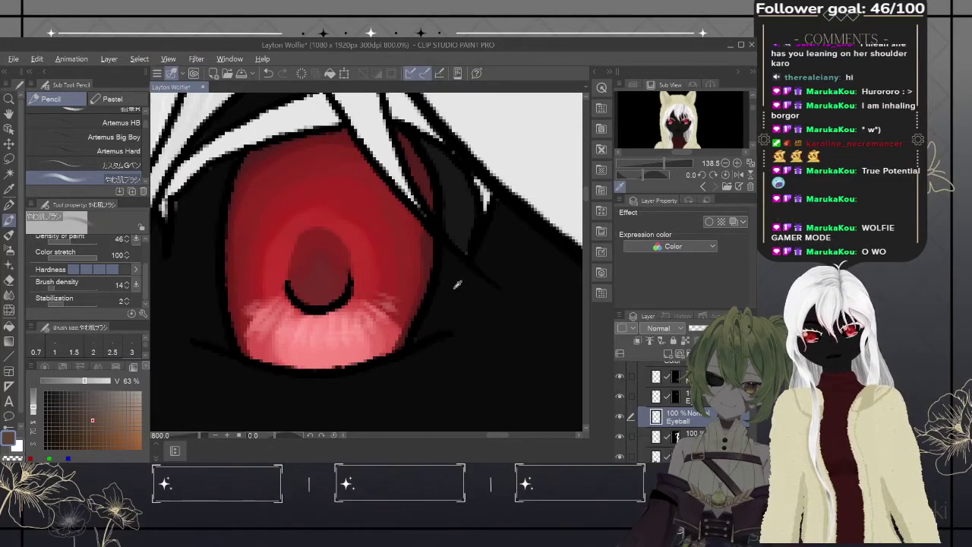
left_click(458, 281, "alt")
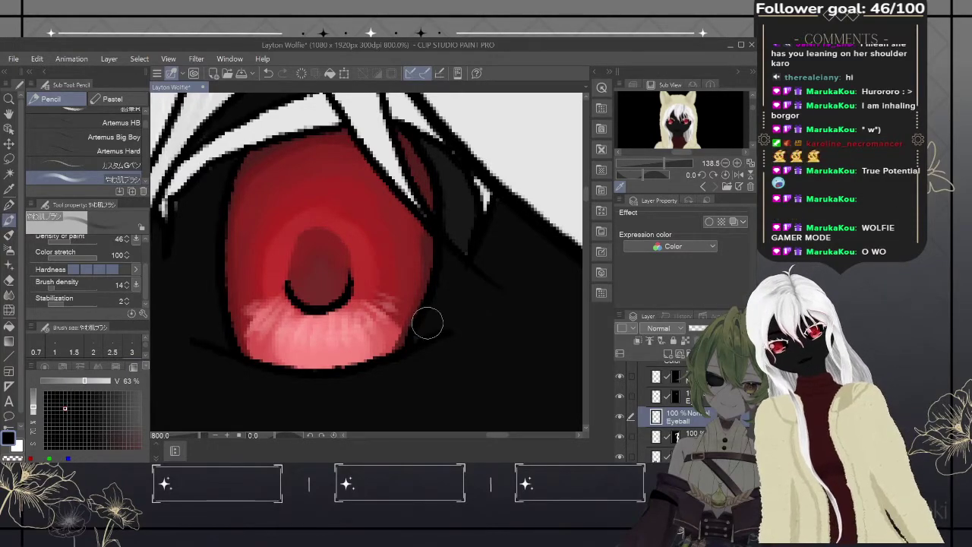
key("bracketleft")
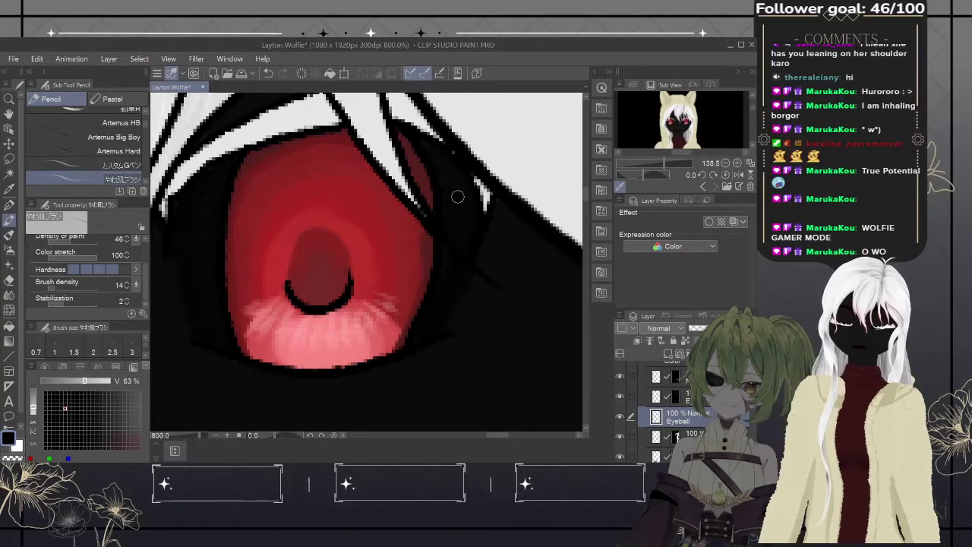
- Darken the eyeball area beside the iris and under the hair strands with pure black
scroll(457, 196, "down", 8)
scroll(457, 197, "up", 10)
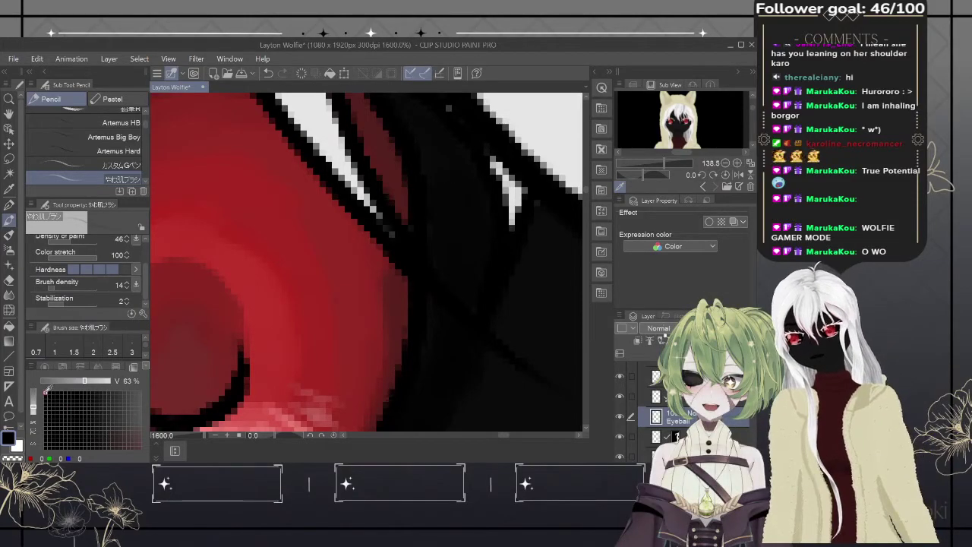
scroll(370, 364, "down", 2)
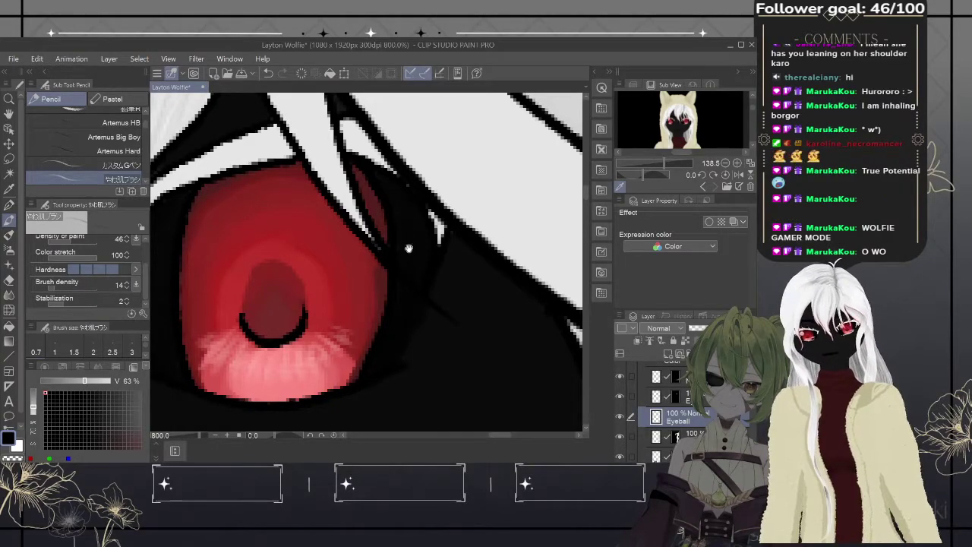
left_click_drag(398, 254, 456, 271)
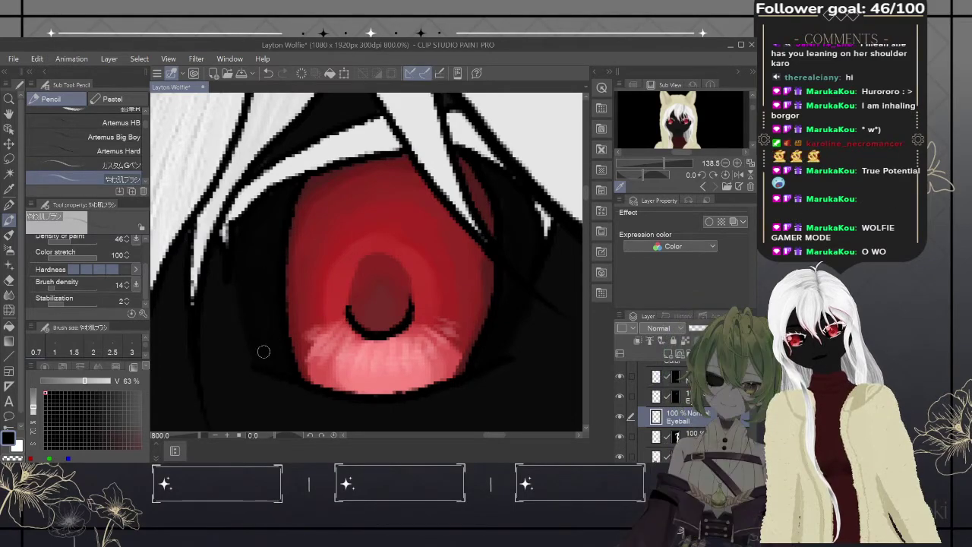
- Save the illustration and look over the whole figure
scroll(270, 214, "down", 5)
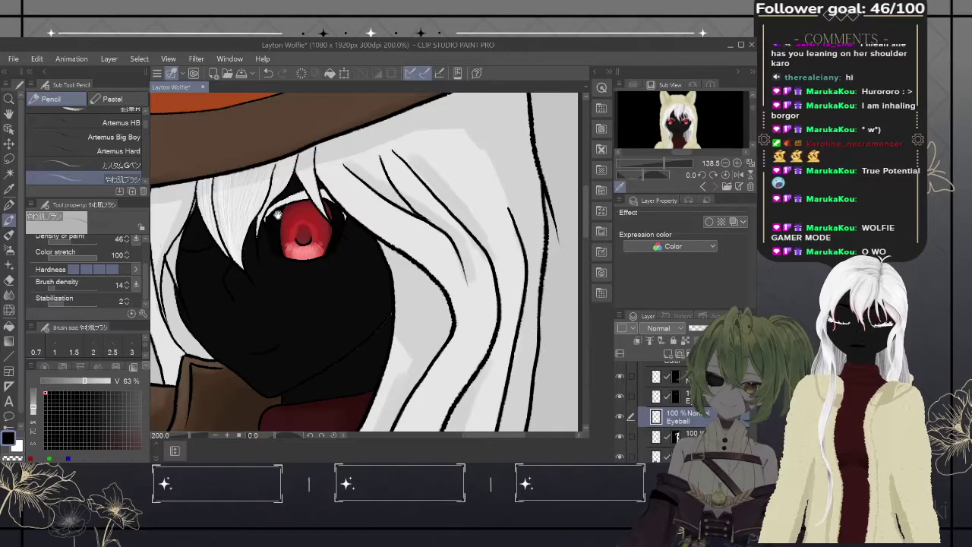
left_click_drag(278, 215, 377, 86)
scroll(479, 223, "down", 4)
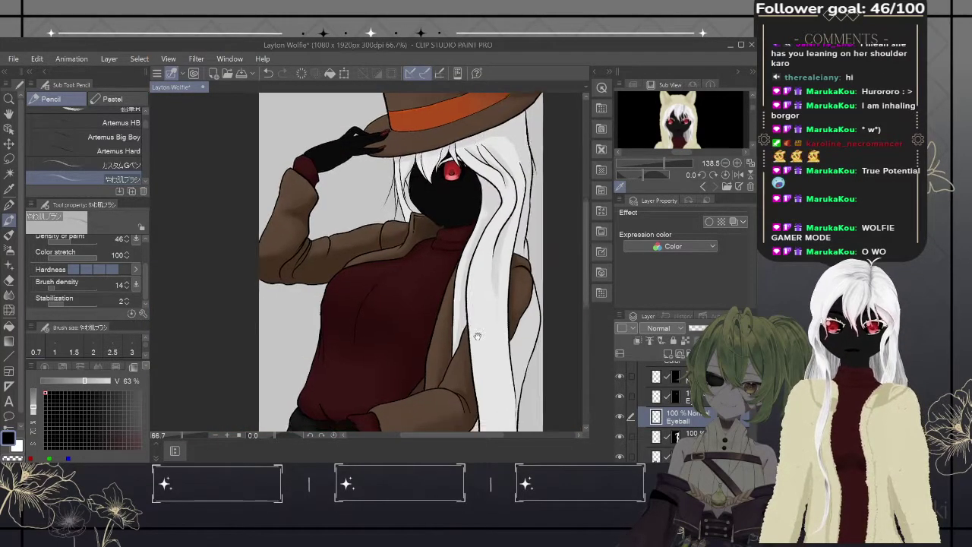
left_click_drag(466, 420, 390, 342)
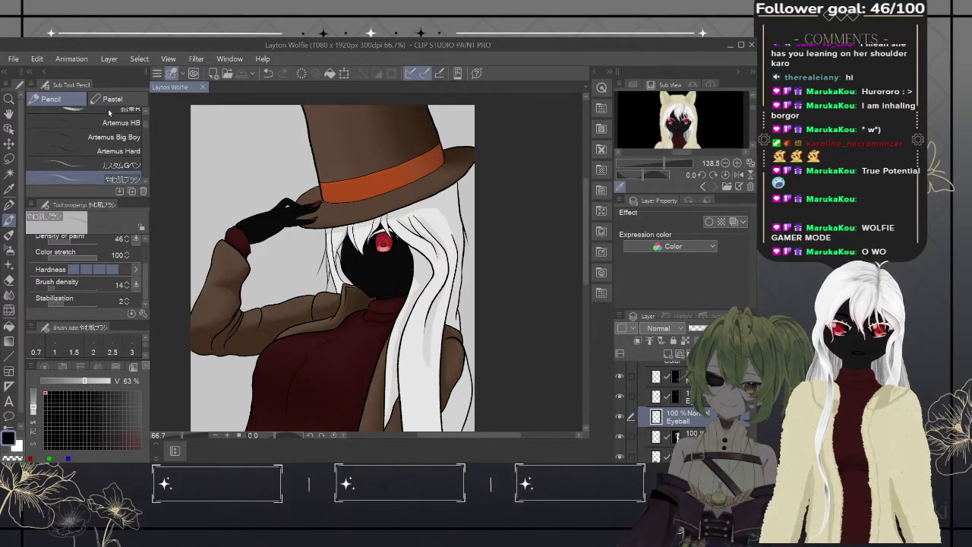
key("ctrl+minus")
key("ctrl+minus")
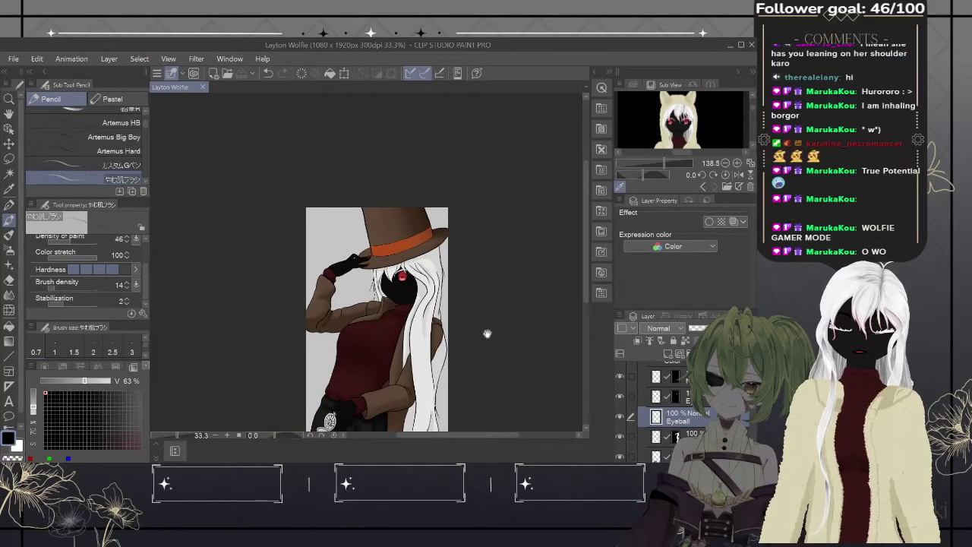
left_click_drag(486, 332, 491, 246)
key("ctrl+plus")
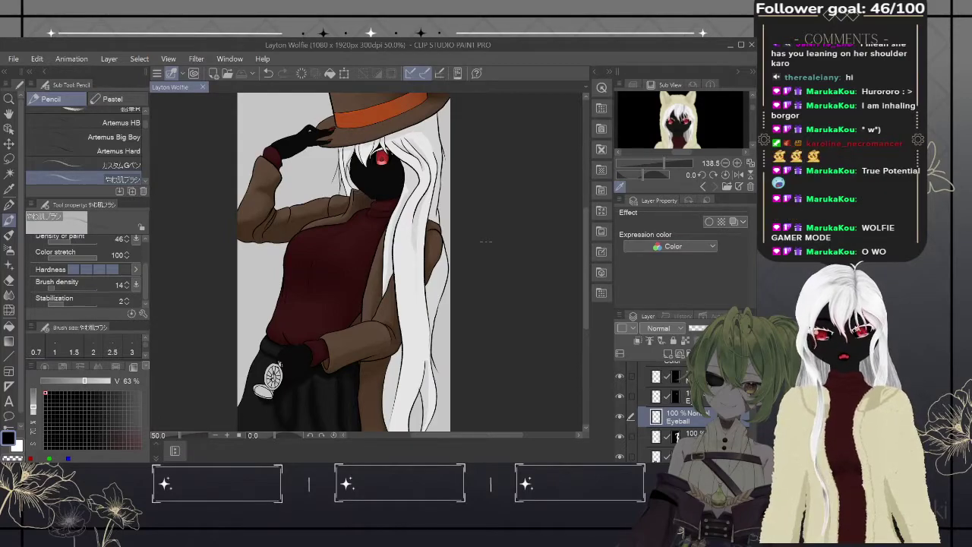
- On the Shirk layer, darken and soften the skirt's fold shading with a dark tone sampled from the skirt, using a larger brush
scroll(486, 242, "up", 1)
scroll(487, 242, "up", 1)
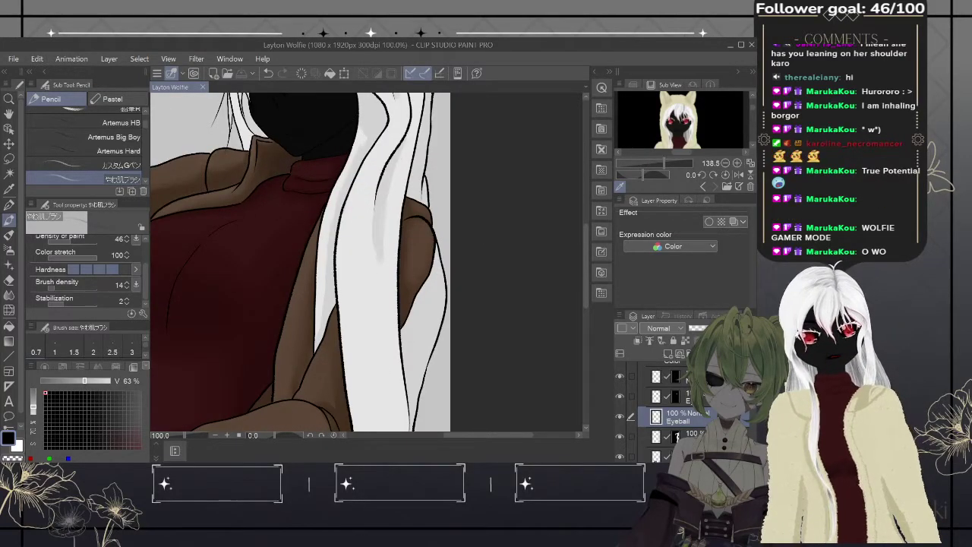
scroll(669, 410, "down", 1)
left_click(669, 423)
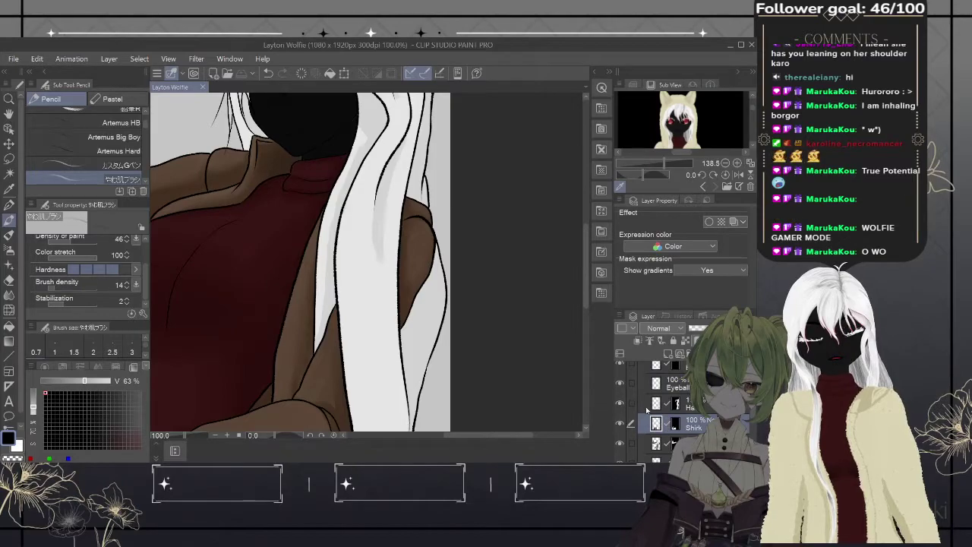
left_click_drag(387, 289, 441, 209)
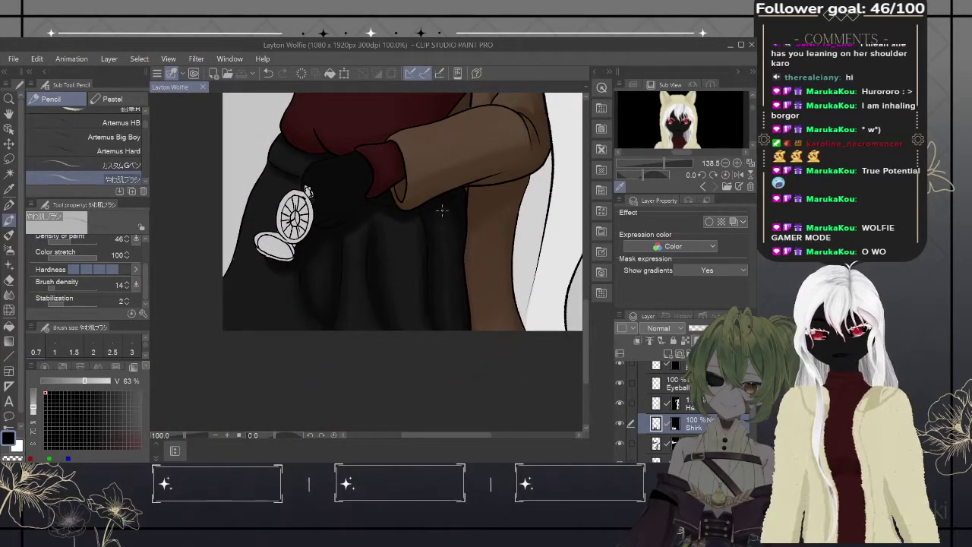
left_click(383, 250, "alt")
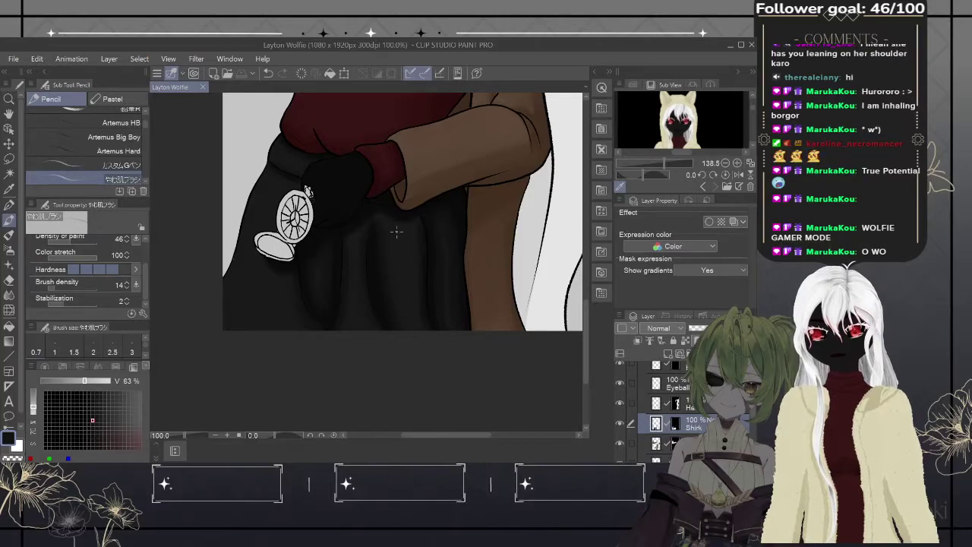
key("bracketright")
key("bracketright")
key("bracketright")
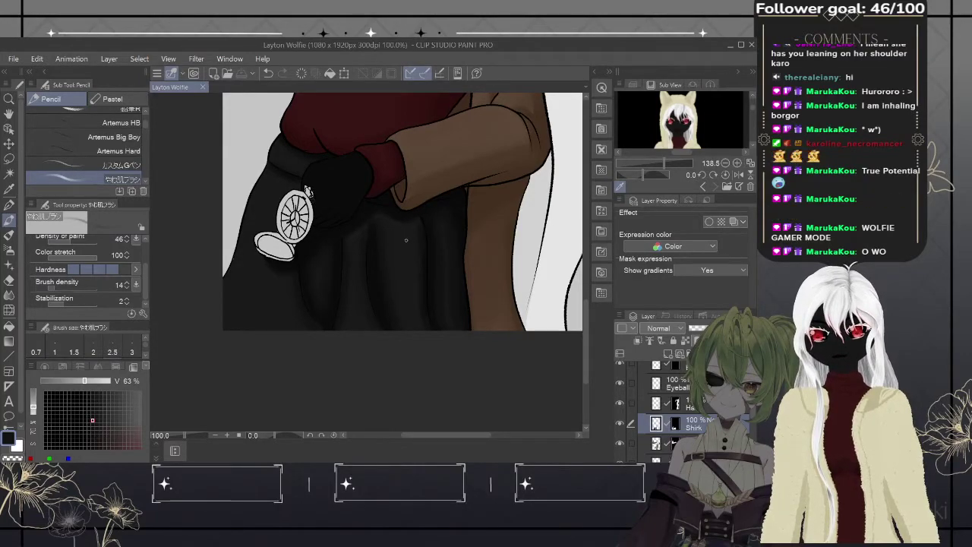
key("bracketright")
key("bracketright")
key("bracketright")
key("bracketright")
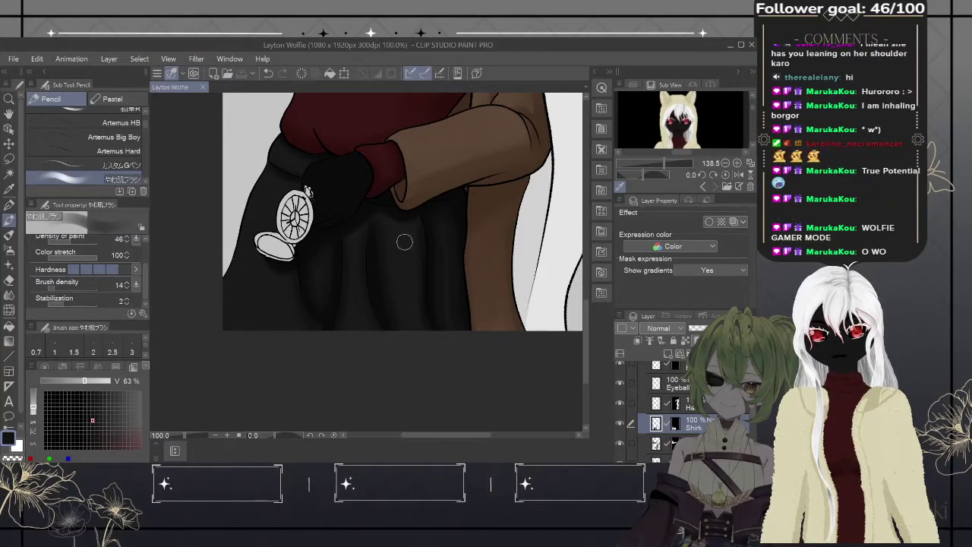
mouse_move(404, 242)
left_mouse_down()
mouse_move(391, 220)
mouse_move(390, 269)
left_mouse_up()
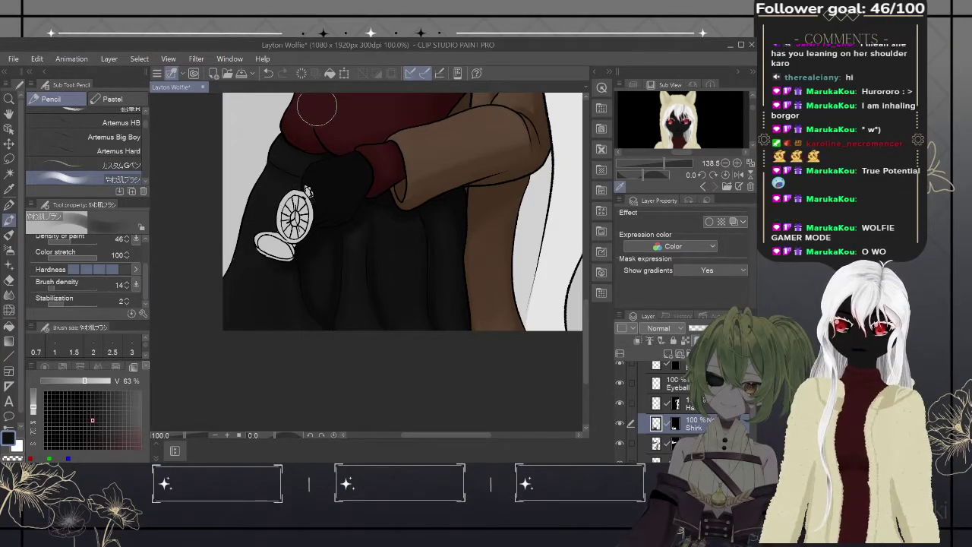
- Check the darkened skirt against the whole figure and save the illustration
scroll(317, 108, "down", 2)
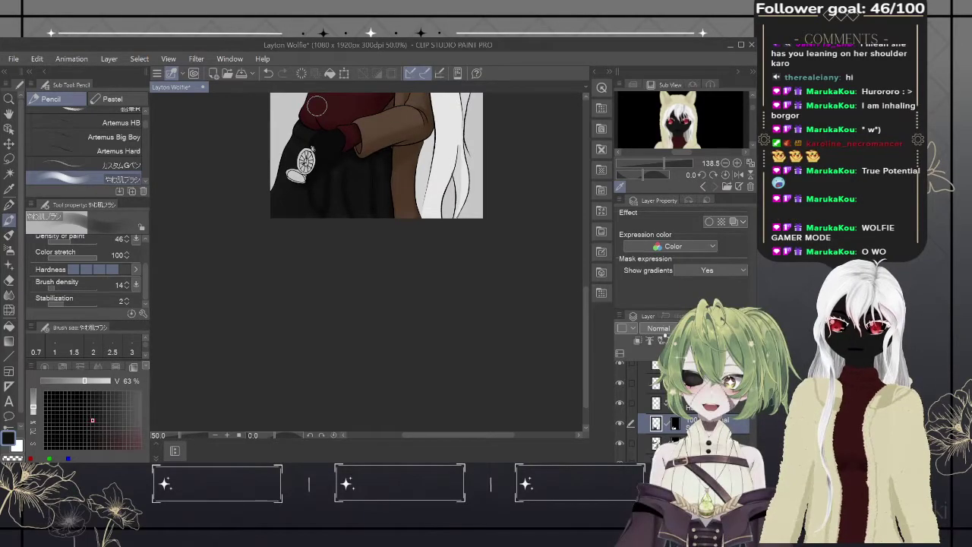
left_click_drag(483, 190, 460, 375)
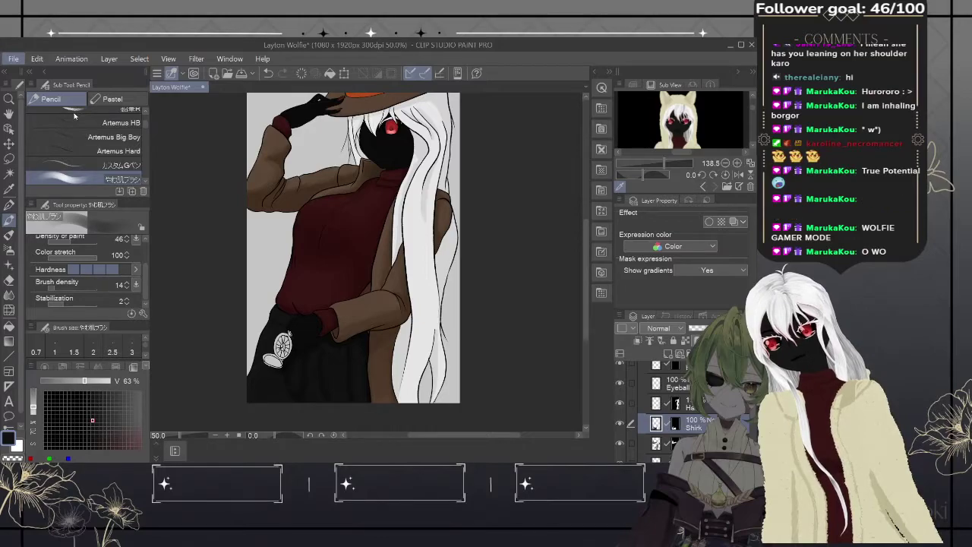
key("ctrl+s")
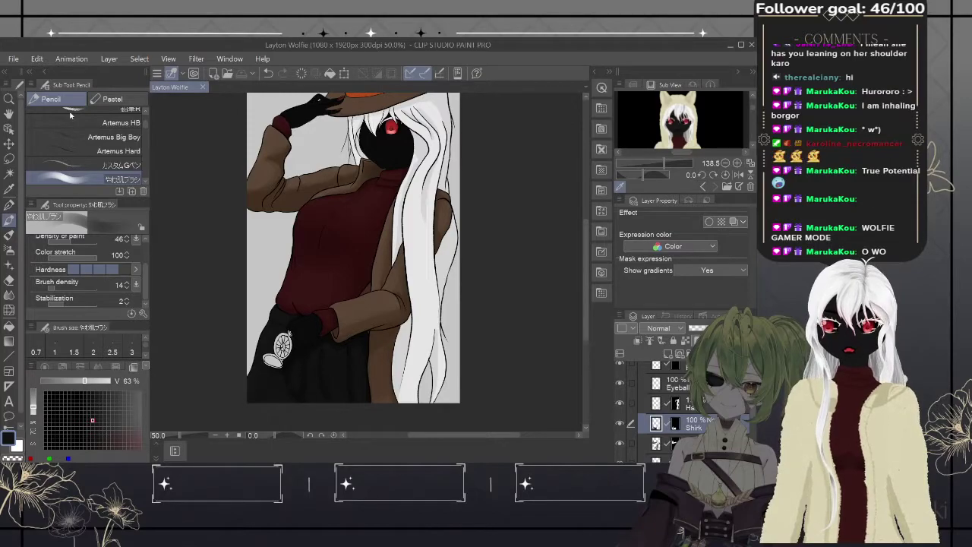
- Add a new layer directly above the Nails layer inside the Color folder
mouse_move(480, 156)
left_mouse_down()
mouse_move(466, 232)
mouse_move(459, 185)
left_mouse_up()
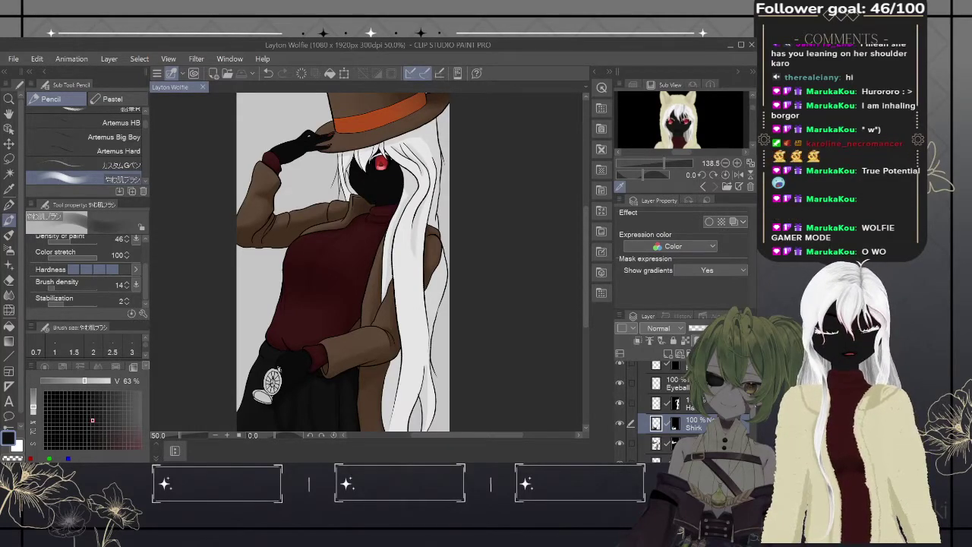
scroll(669, 410, "up", 5)
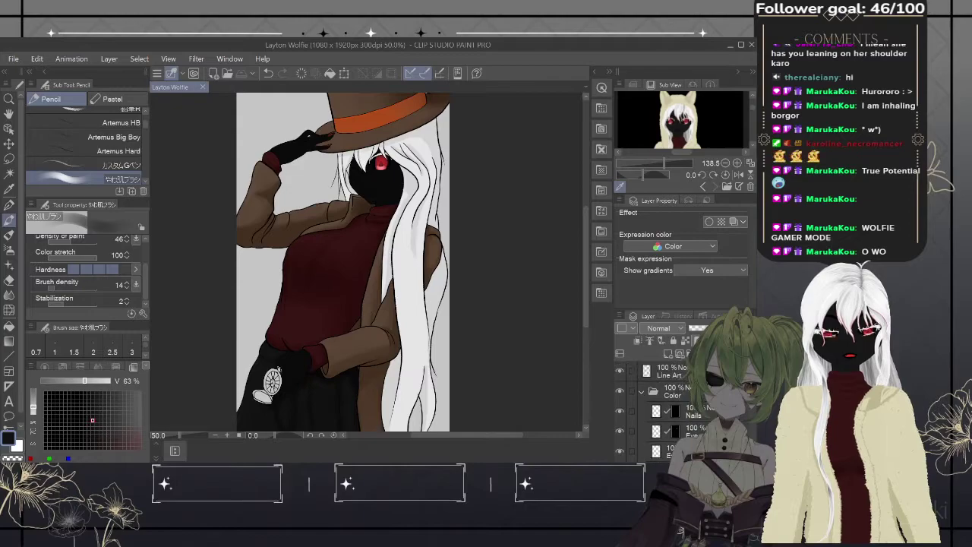
scroll(750, 434, "down", 5)
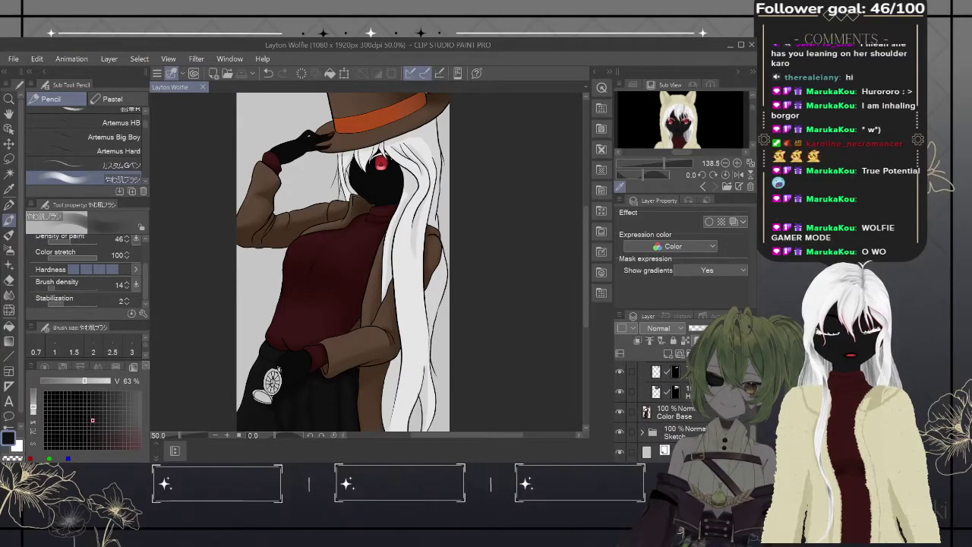
scroll(750, 434, "up", 3)
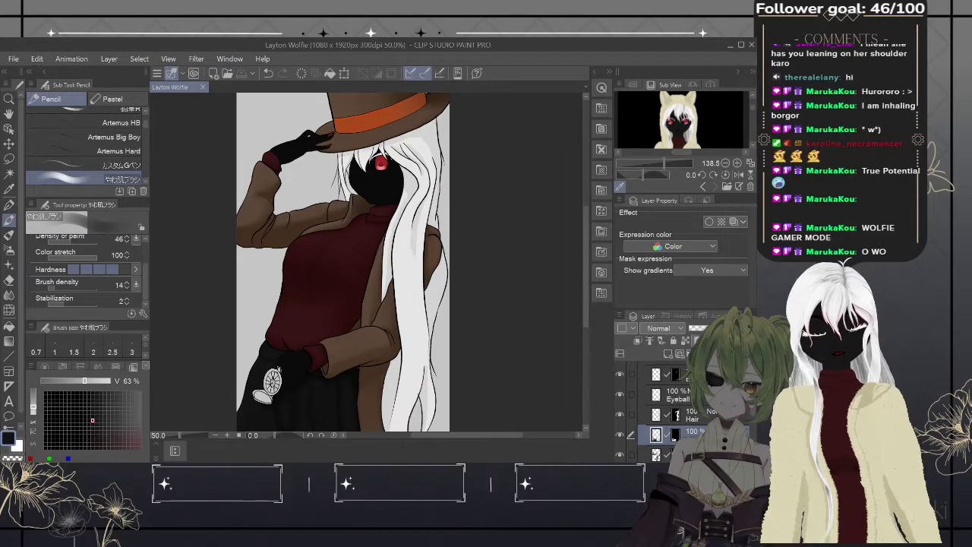
scroll(668, 411, "up", 3)
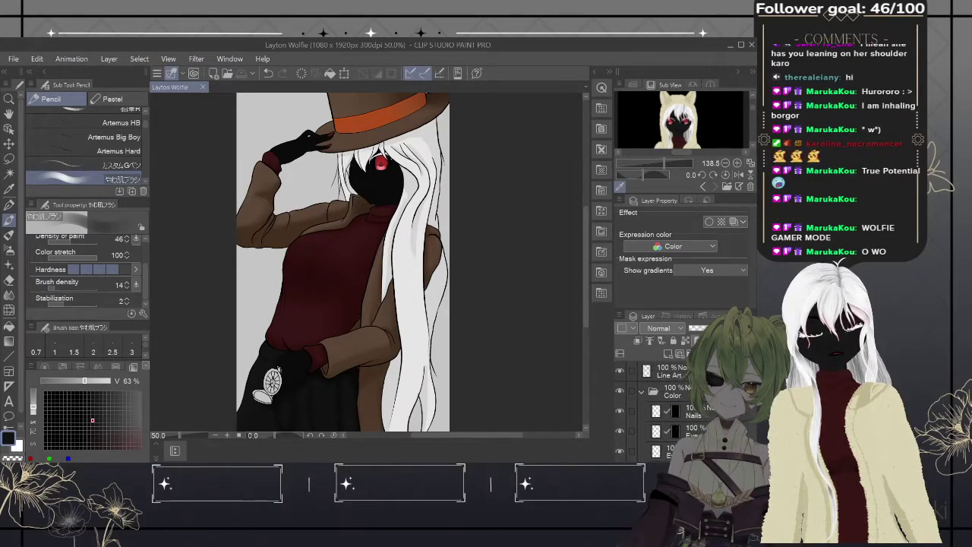
left_click(672, 411)
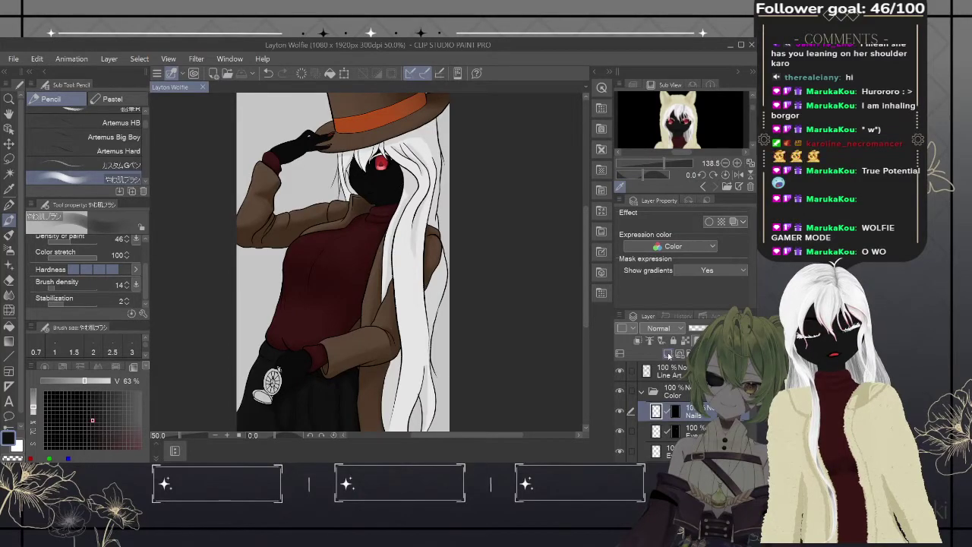
left_click(669, 354)
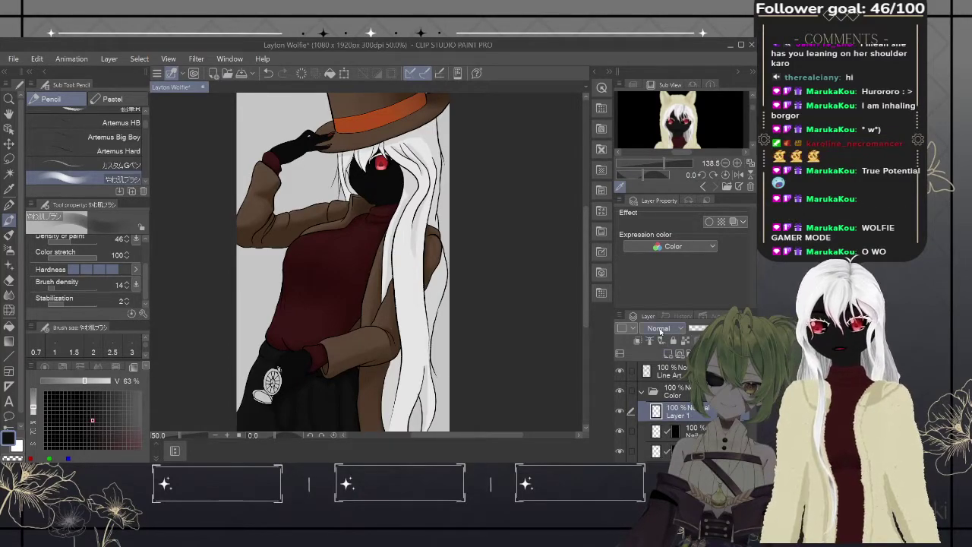
- Sample the off-white of the lashes above the red eye and switch to the Real G-Pen
key("ctrl+plus")
key("ctrl+plus")
key("ctrl+plus")
key("ctrl+plus")
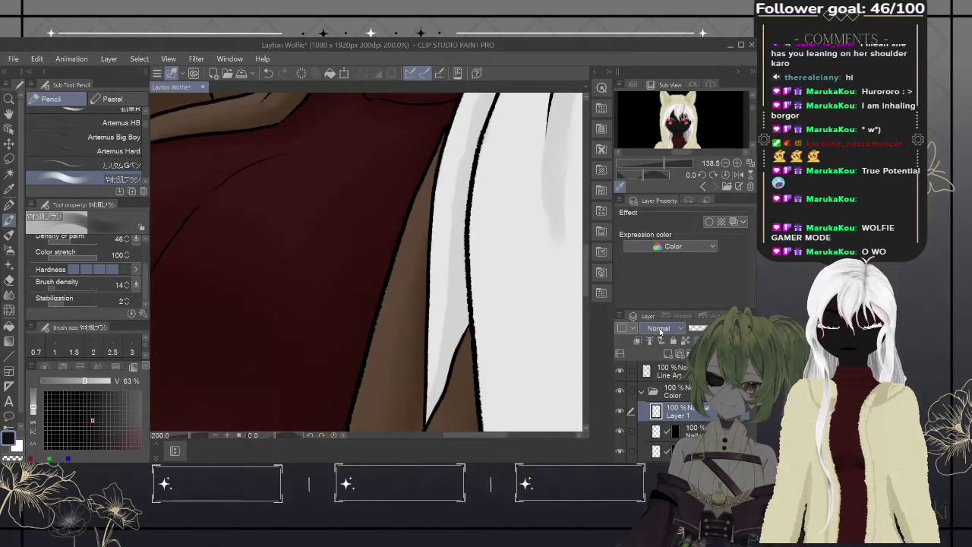
scroll(495, 281, "up", 10)
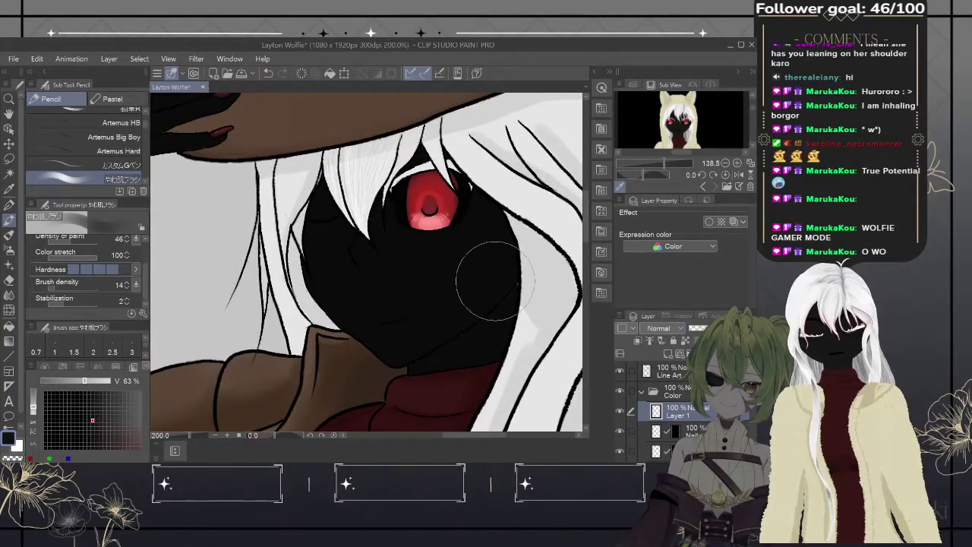
scroll(495, 281, "up", 2)
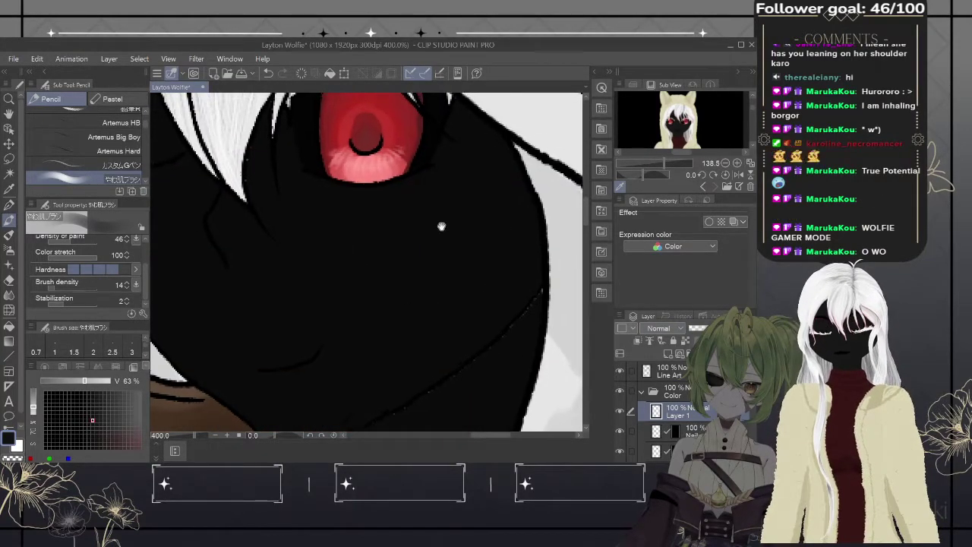
left_click_drag(445, 217, 497, 319)
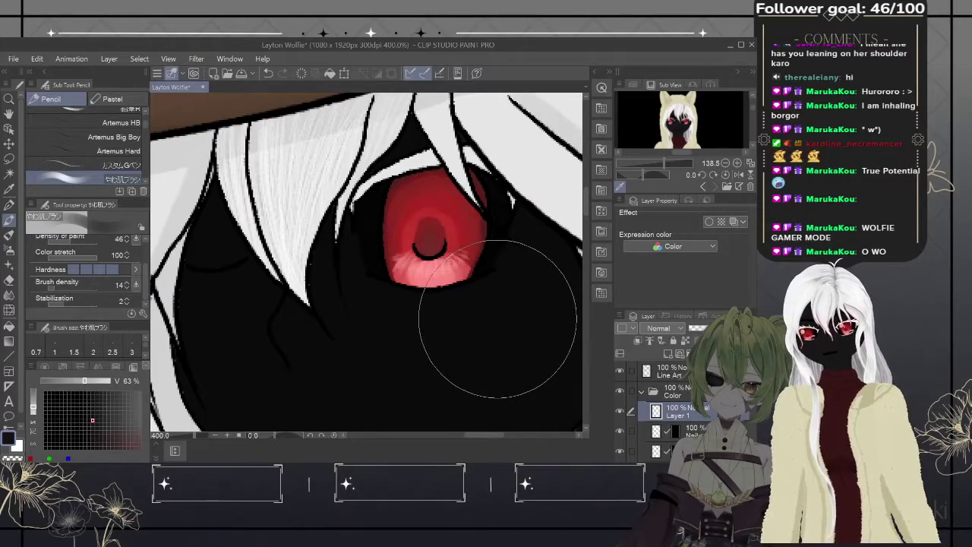
left_click(419, 161, "alt")
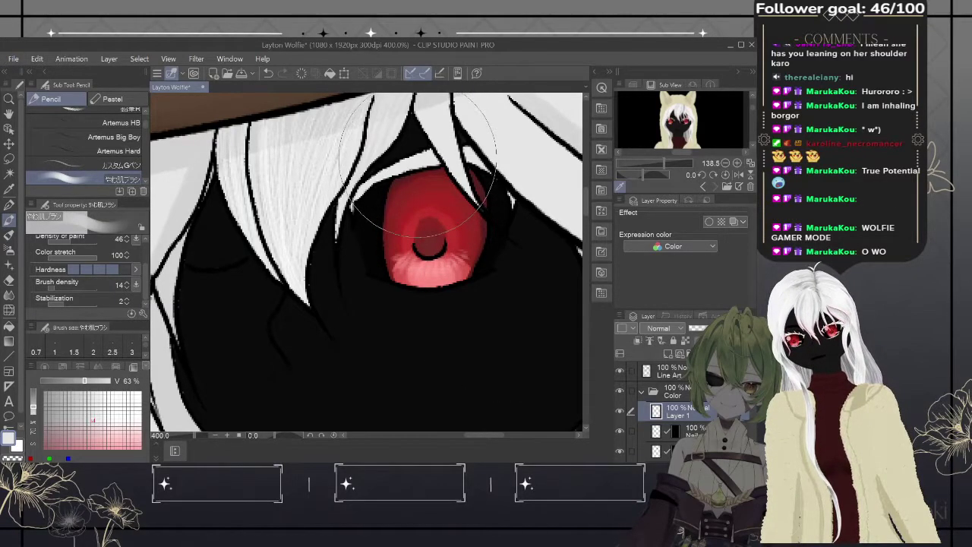
left_click_drag(420, 161, 363, 156)
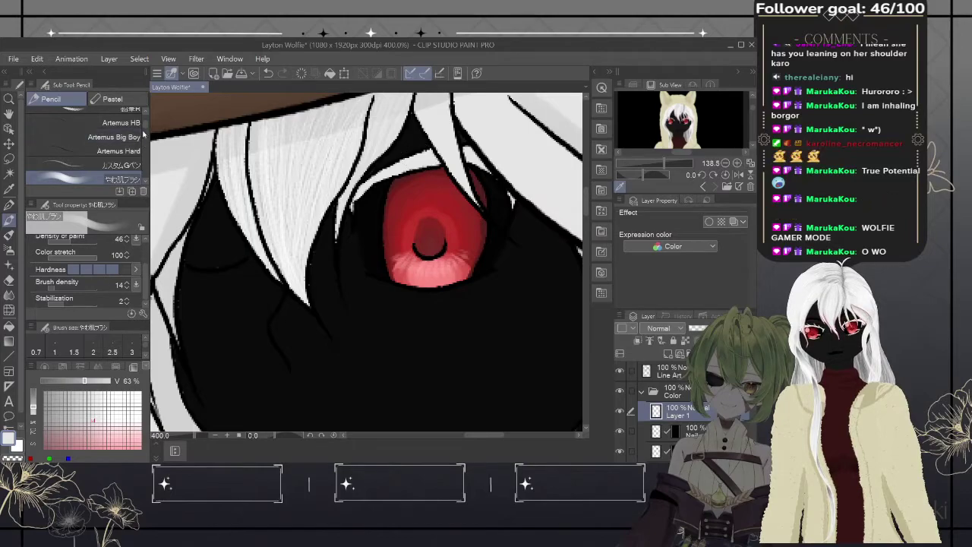
scroll(145, 125, "up", 3)
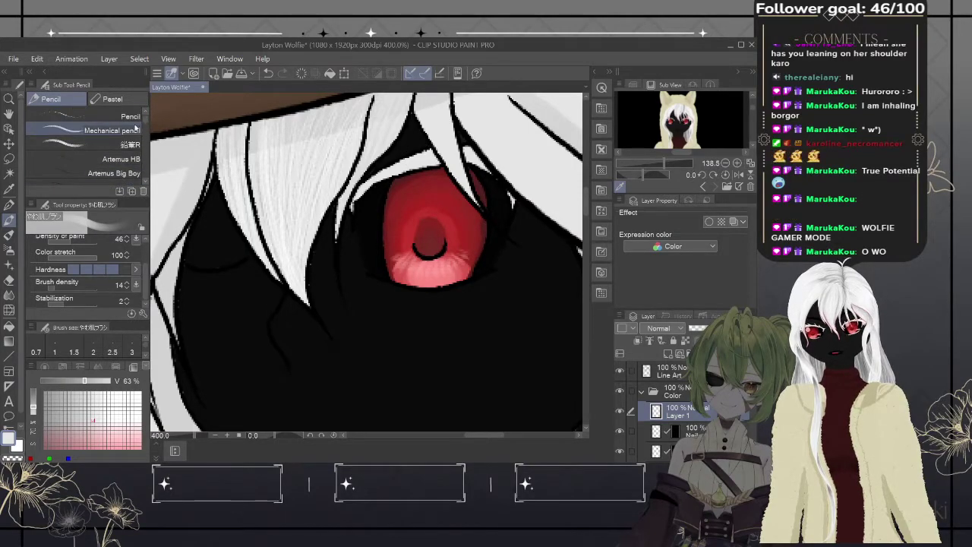
key("p")
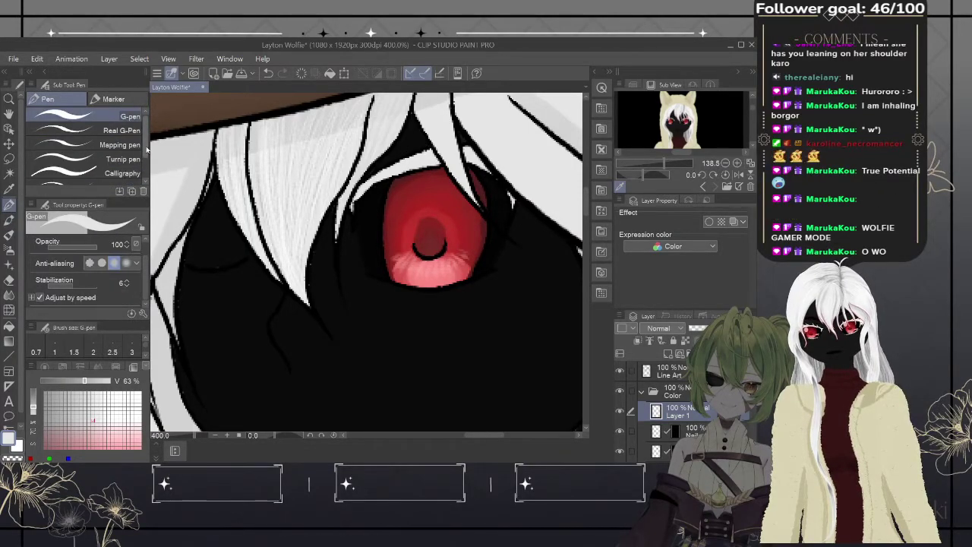
scroll(140, 156, "down", 3)
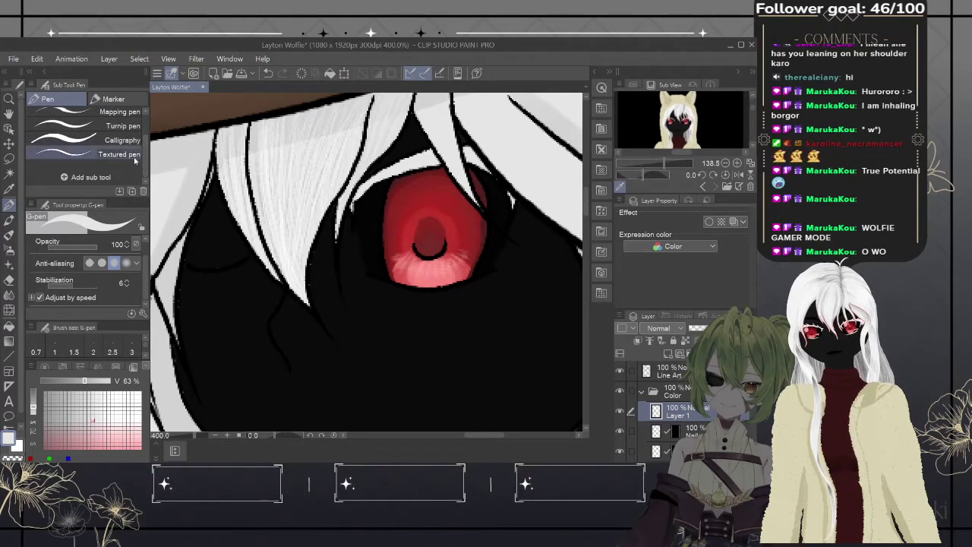
left_click_drag(148, 145, 143, 153)
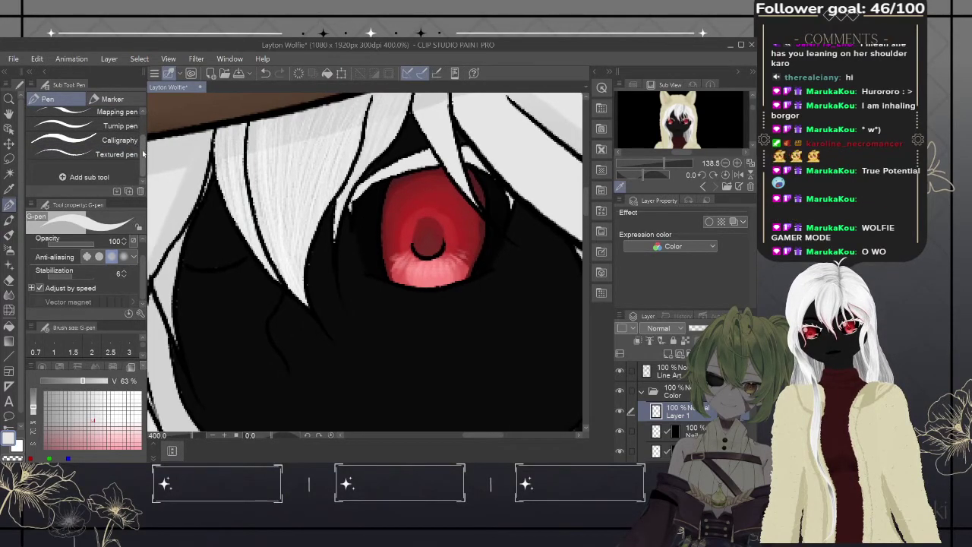
scroll(141, 155, "up", 3)
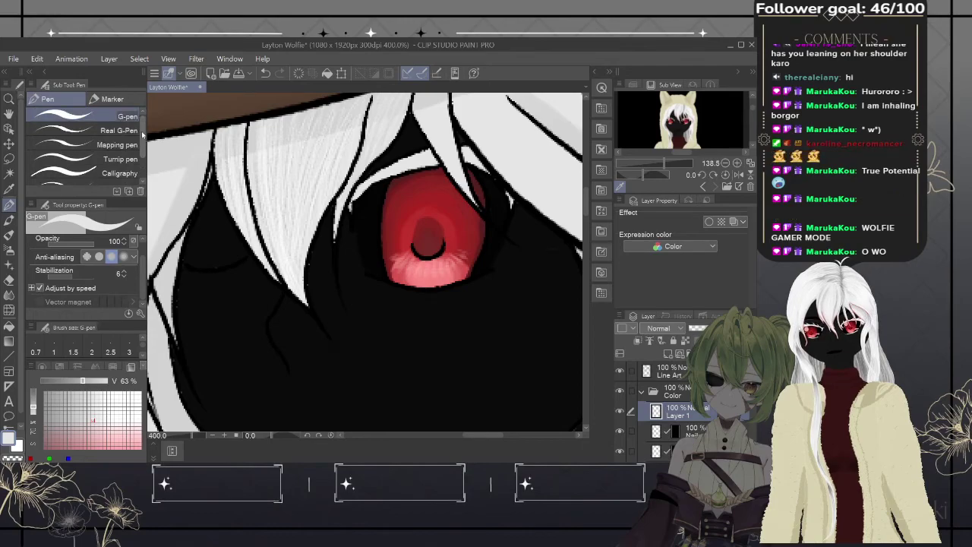
left_click(129, 130)
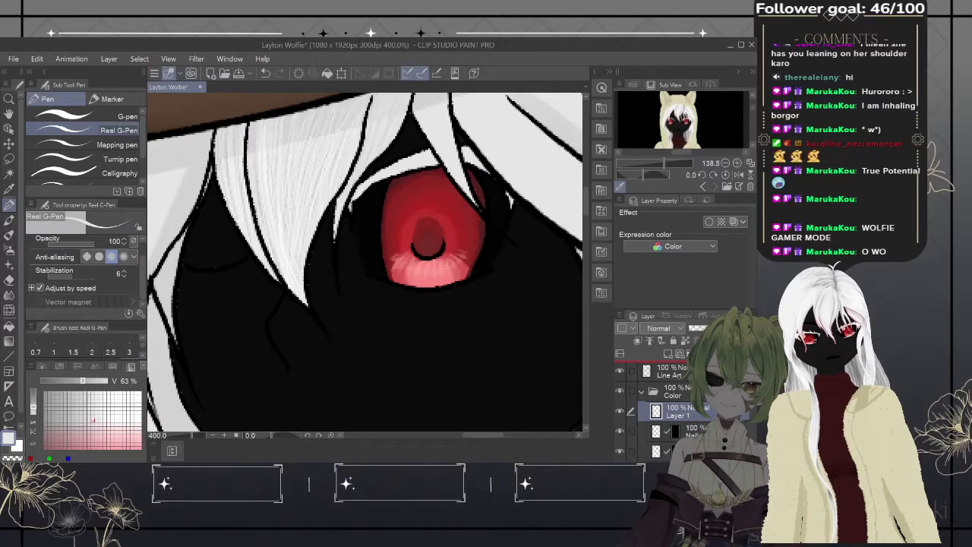
- Move Layer 1 above the Line Art layer and paint white highlights on the red iris's upper left and lower right
left_click_drag(668, 366, 669, 365)
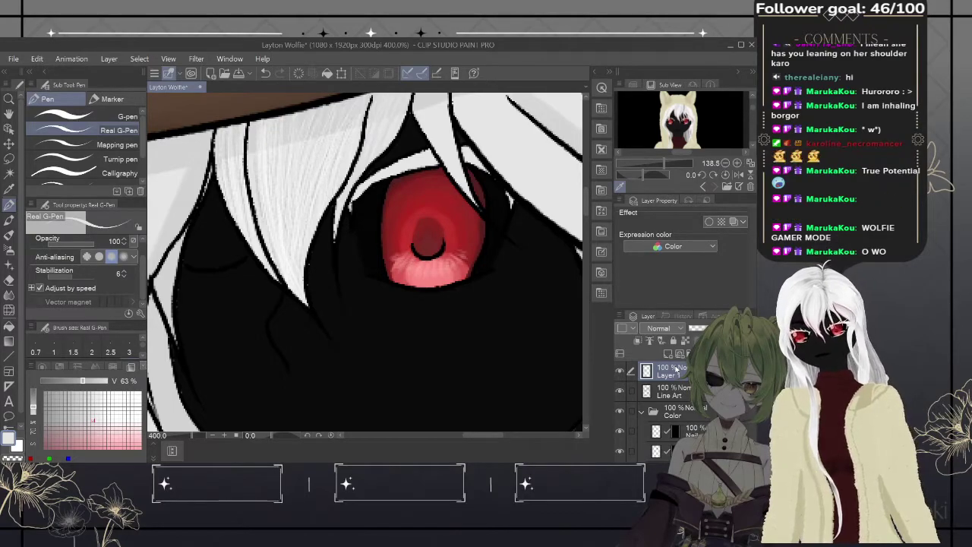
left_click(110, 411)
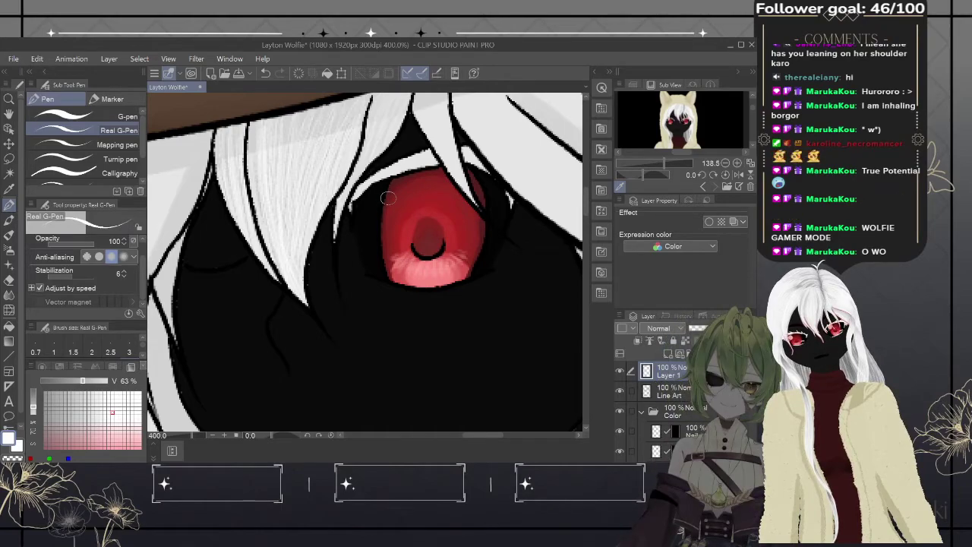
mouse_move(388, 194)
left_mouse_down()
mouse_move(377, 200)
mouse_move(392, 187)
mouse_move(372, 224)
left_mouse_up()
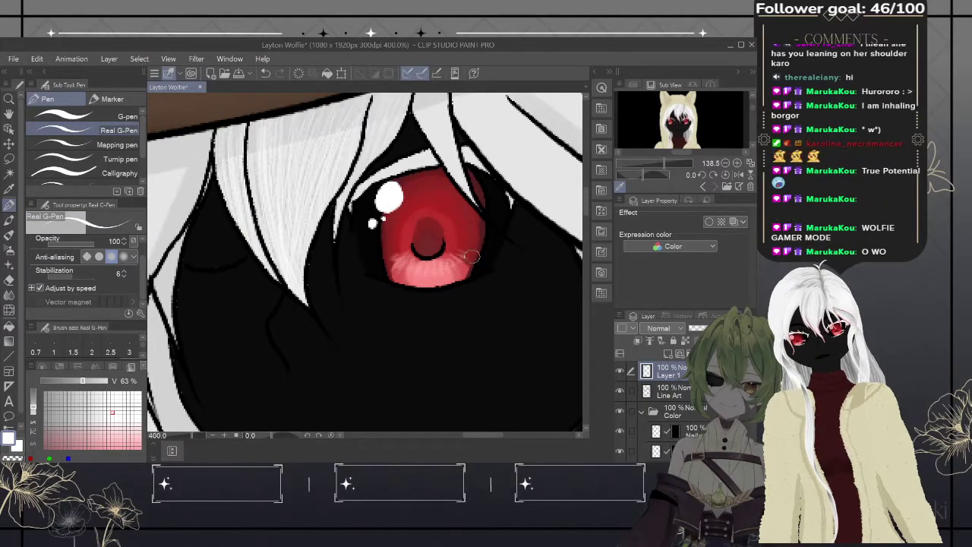
mouse_move(472, 256)
left_mouse_down()
mouse_move(458, 257)
mouse_move(474, 250)
left_mouse_up()
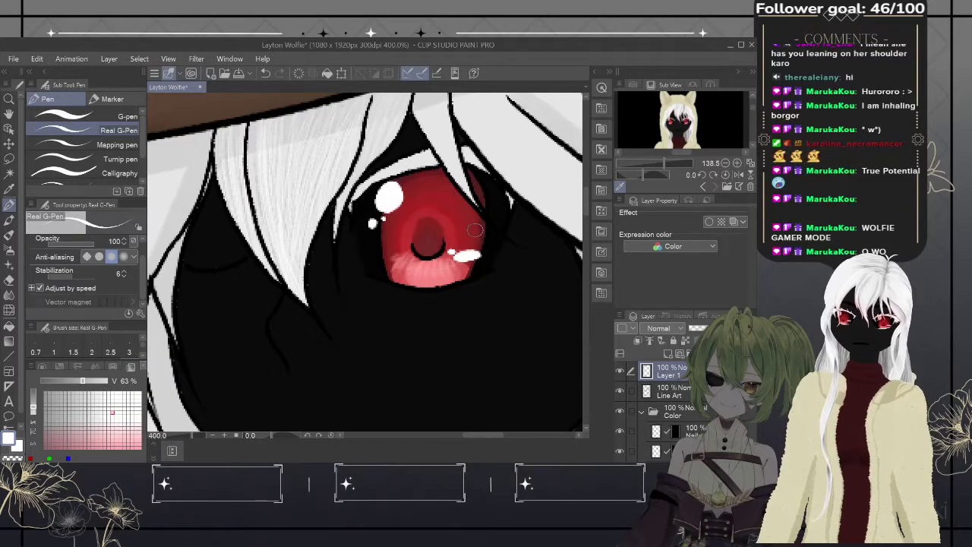
- Draw off-white lashes along the upper lid, outer corner and lower lid of the red eye on Layer 1
left_click_drag(384, 233, 424, 190)
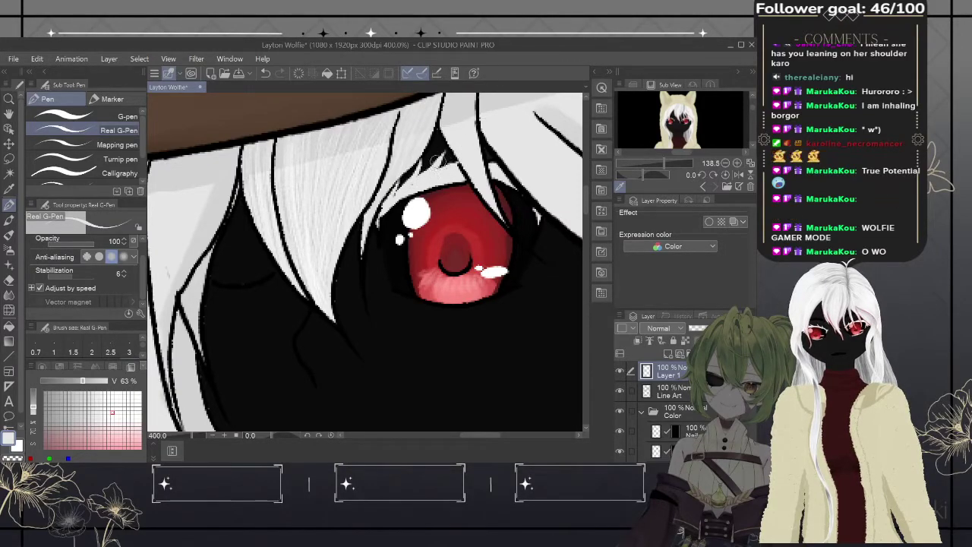
left_click_drag(445, 156, 395, 194)
left_click_drag(432, 158, 441, 163)
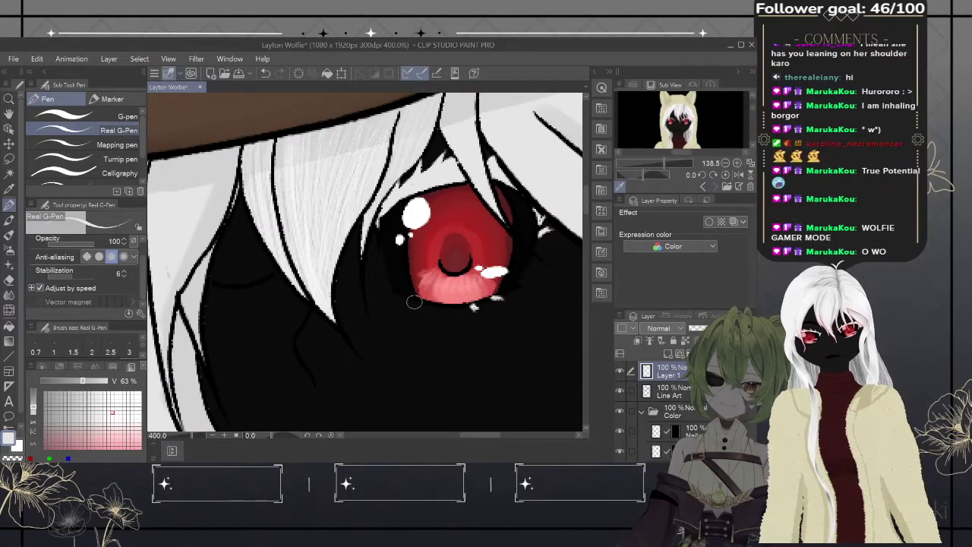
left_click_drag(411, 302, 398, 304)
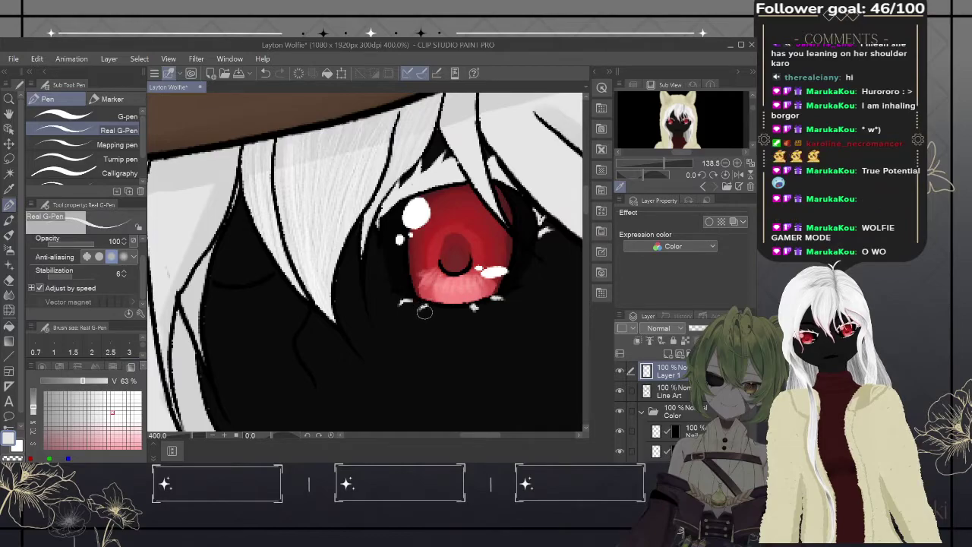
mouse_move(441, 307)
left_mouse_down()
mouse_move(457, 311)
mouse_move(515, 289)
left_mouse_up()
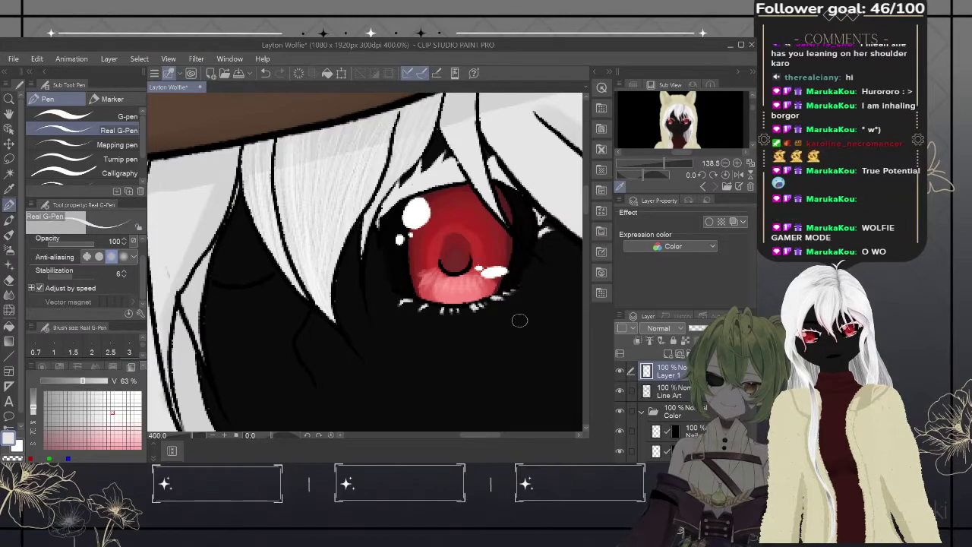
left_click_drag(437, 303, 429, 307)
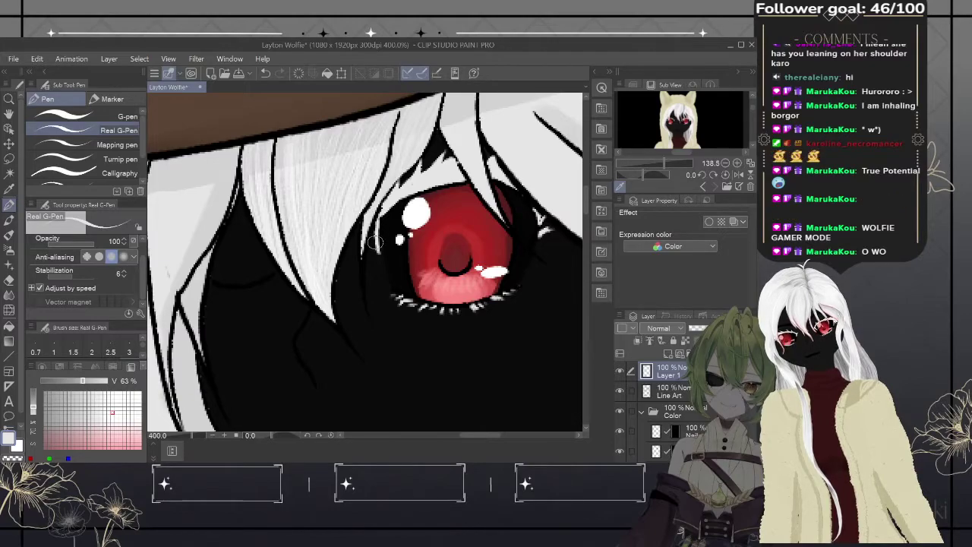
- Extend the red eye's inner-corner lashes and draw short off-white lashes along the closed eye beside the hair
mouse_move(380, 219)
left_mouse_down()
mouse_move(368, 248)
mouse_move(362, 237)
mouse_move(430, 231)
mouse_move(492, 207)
left_mouse_up()
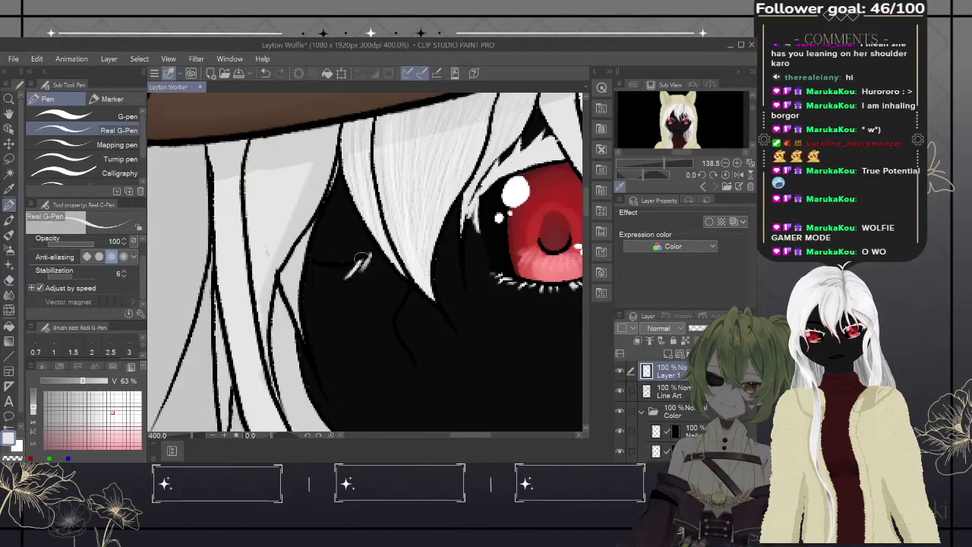
mouse_move(341, 279)
left_mouse_down()
mouse_move(311, 274)
mouse_move(322, 263)
mouse_move(303, 266)
mouse_move(348, 260)
left_mouse_up()
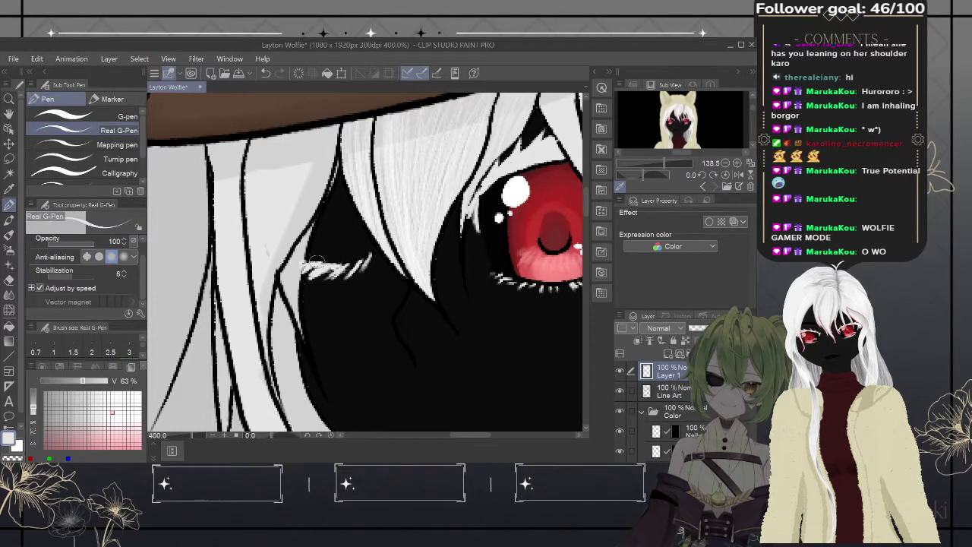
scroll(380, 243, "up", 8)
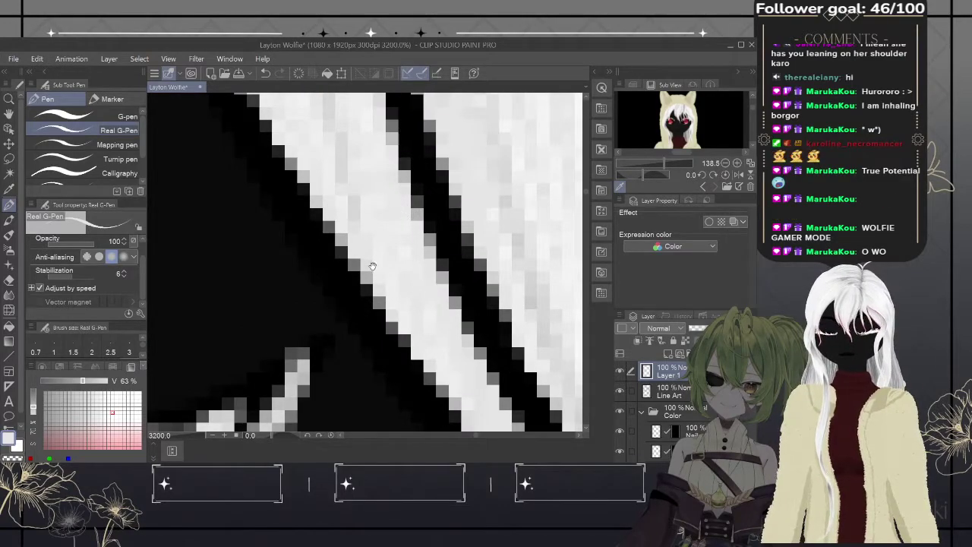
left_click_drag(372, 246, 539, 133)
mouse_move(255, 278)
left_mouse_down()
mouse_move(357, 281)
mouse_move(433, 254)
mouse_move(445, 212)
mouse_move(462, 232)
mouse_move(413, 262)
mouse_move(304, 282)
mouse_move(243, 259)
mouse_move(251, 280)
mouse_move(327, 278)
mouse_move(282, 319)
mouse_move(382, 291)
mouse_move(376, 278)
mouse_move(455, 251)
mouse_move(418, 285)
mouse_move(487, 222)
mouse_move(481, 252)
mouse_move(486, 243)
mouse_move(475, 244)
left_mouse_up()
scroll(453, 230, "down", 2)
scroll(474, 245, "down", 8)
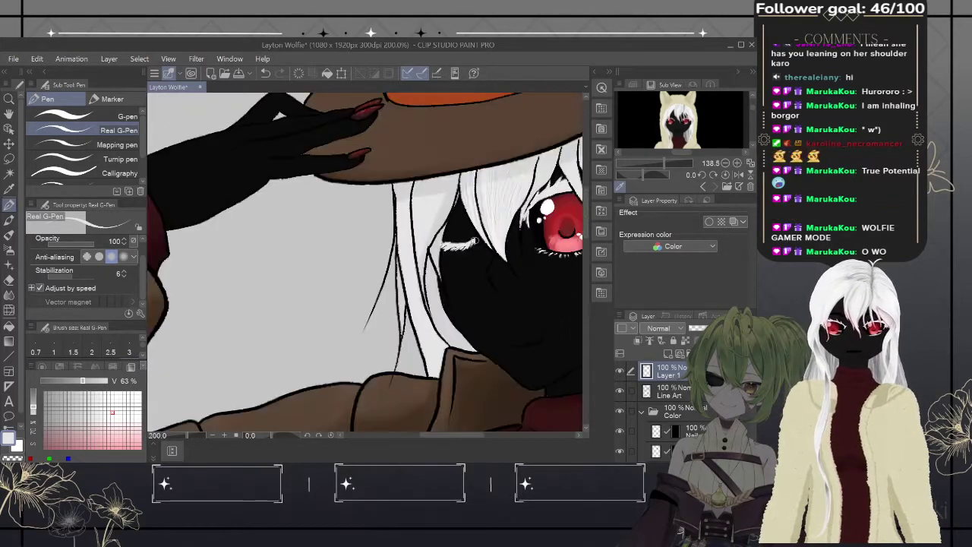
- Check the new lashes and eye highlights against the face and the whole figure
left_click_drag(537, 272, 427, 199)
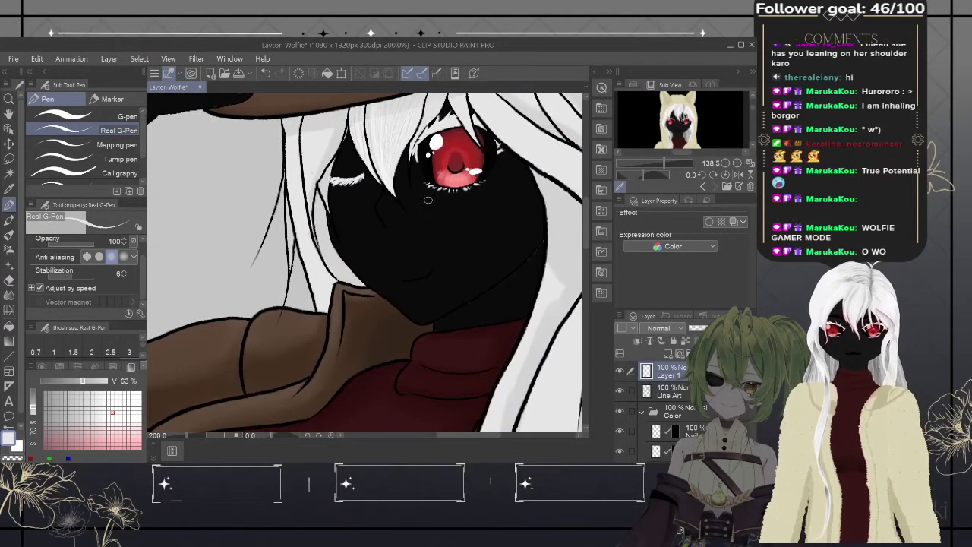
scroll(456, 210, "down", 4)
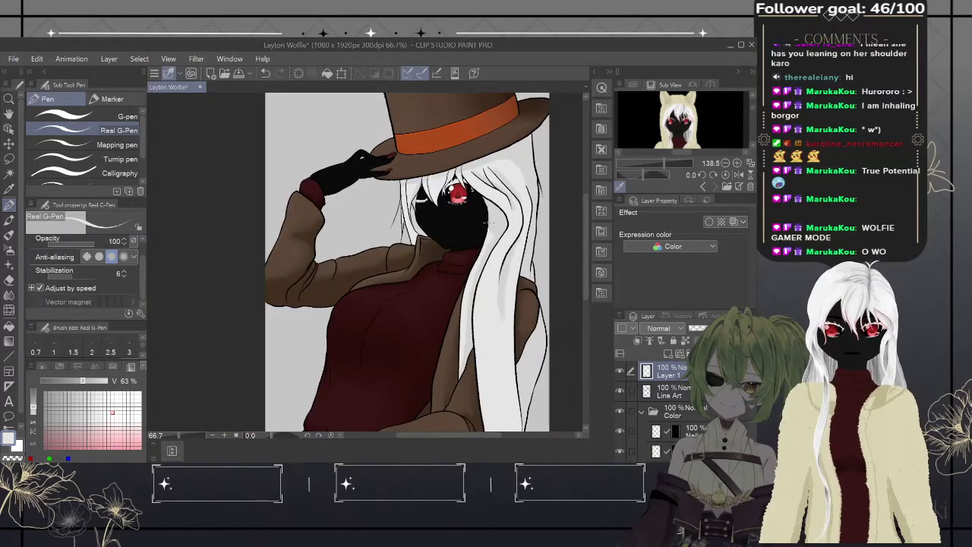
left_click_drag(497, 249, 461, 234)
scroll(449, 297, "down", 1)
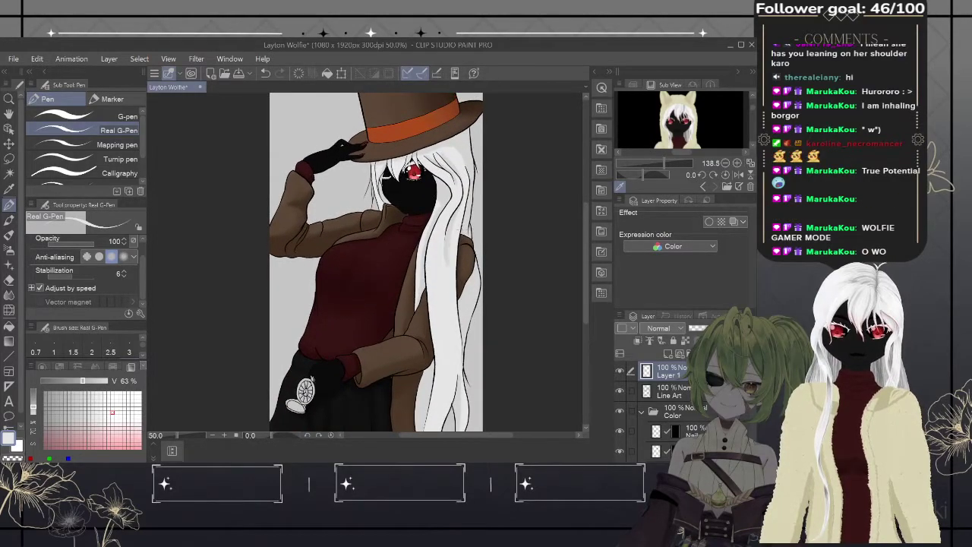
- Sample the dark red of the turtleneck collar, choose a darker shade of it, and try it along the mouth line
scroll(456, 225, "up", 7)
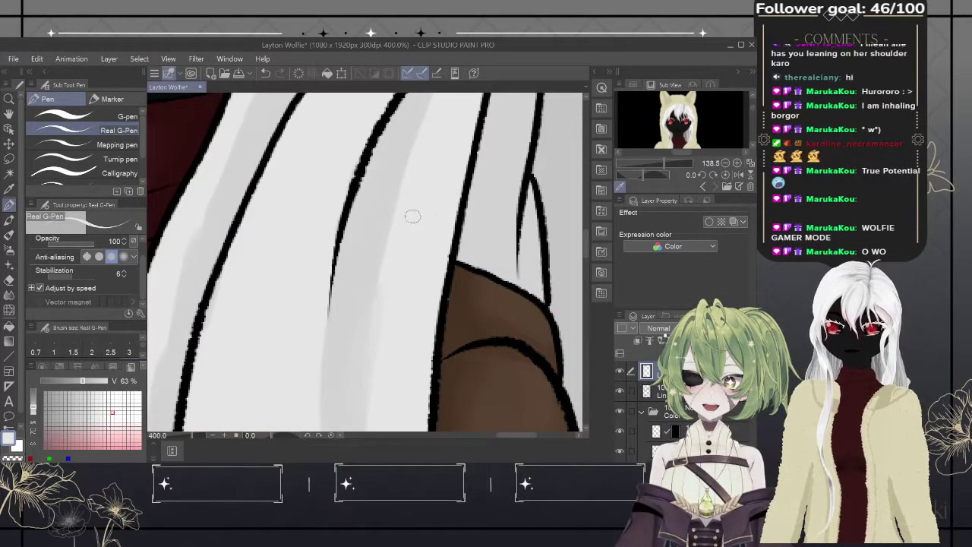
left_click_drag(412, 217, 538, 306)
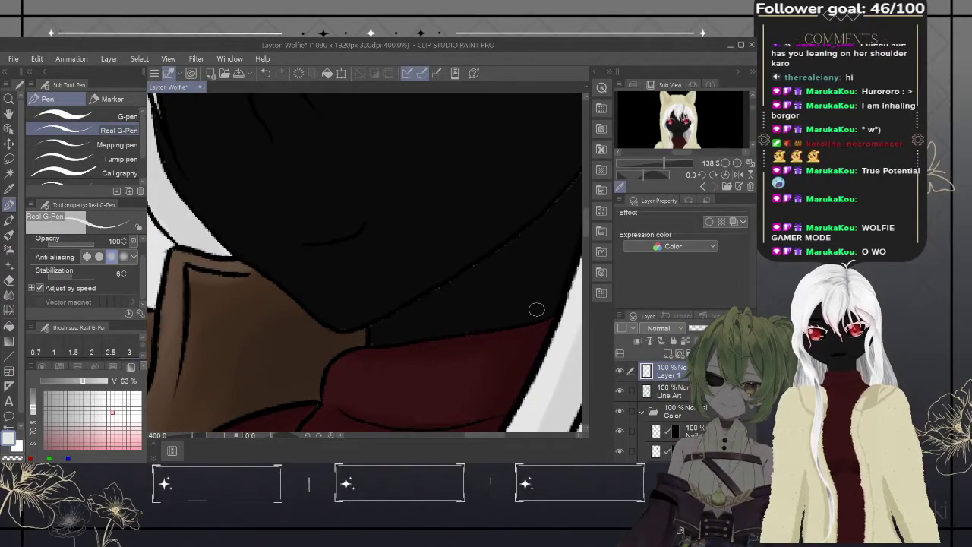
left_click(427, 346, "alt")
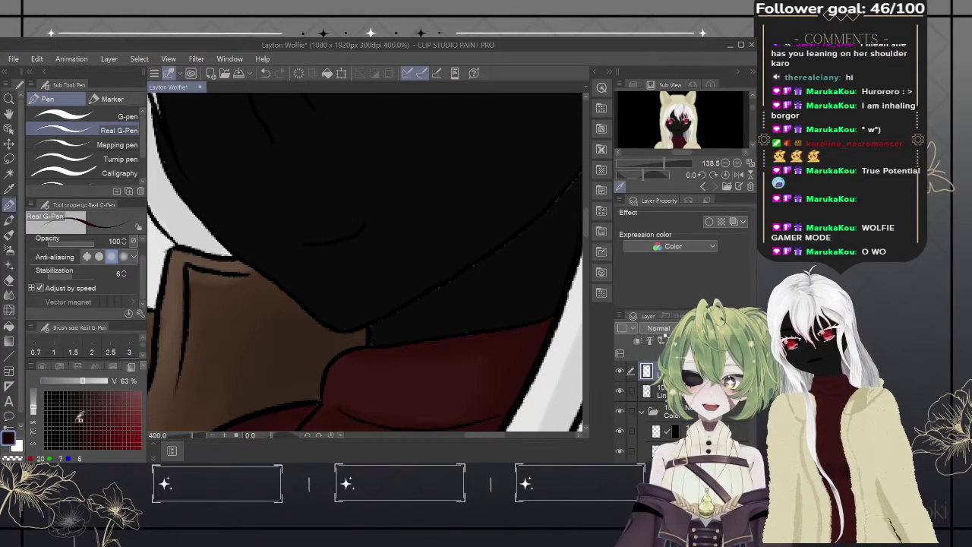
left_click(73, 420)
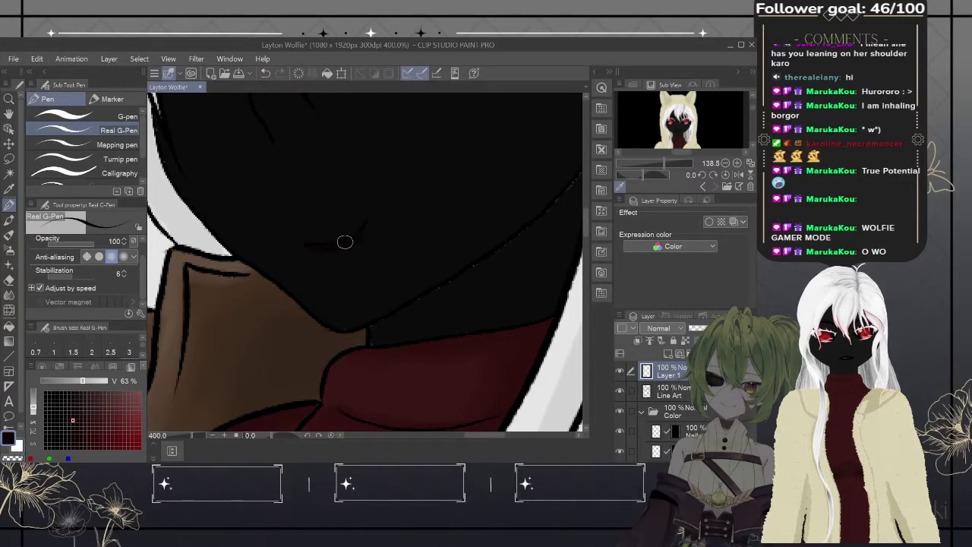
left_click_drag(345, 242, 317, 243)
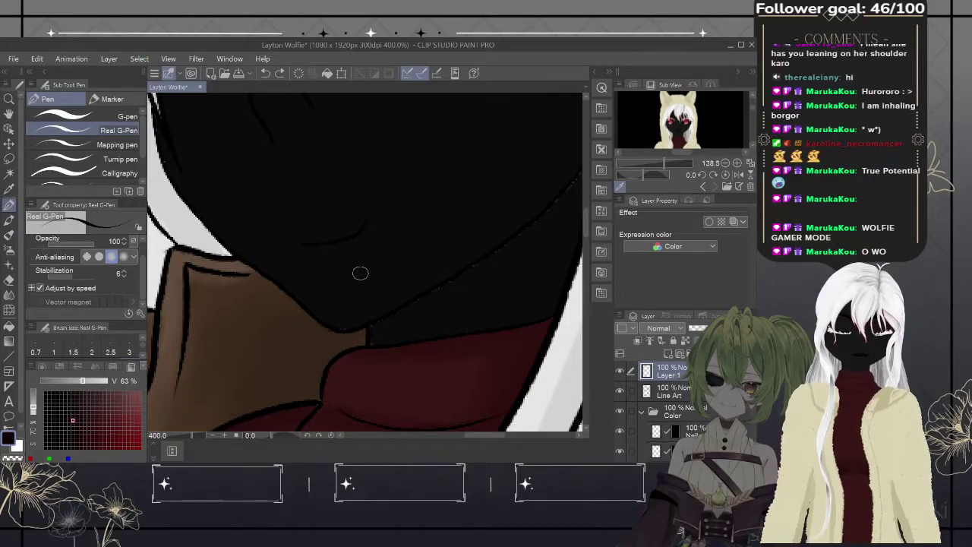
- Add another new layer directly above the Nails layer in the Color folder
left_click(695, 431)
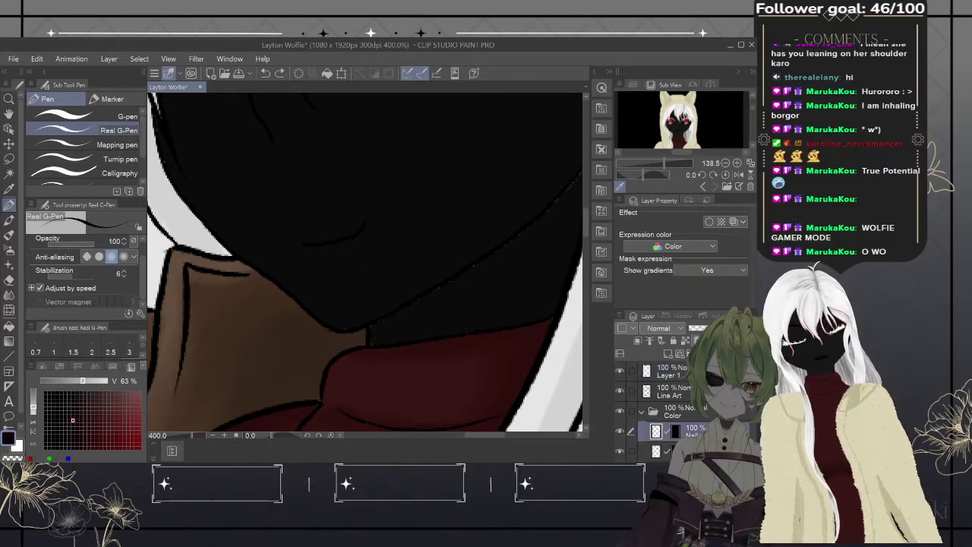
left_click(668, 354)
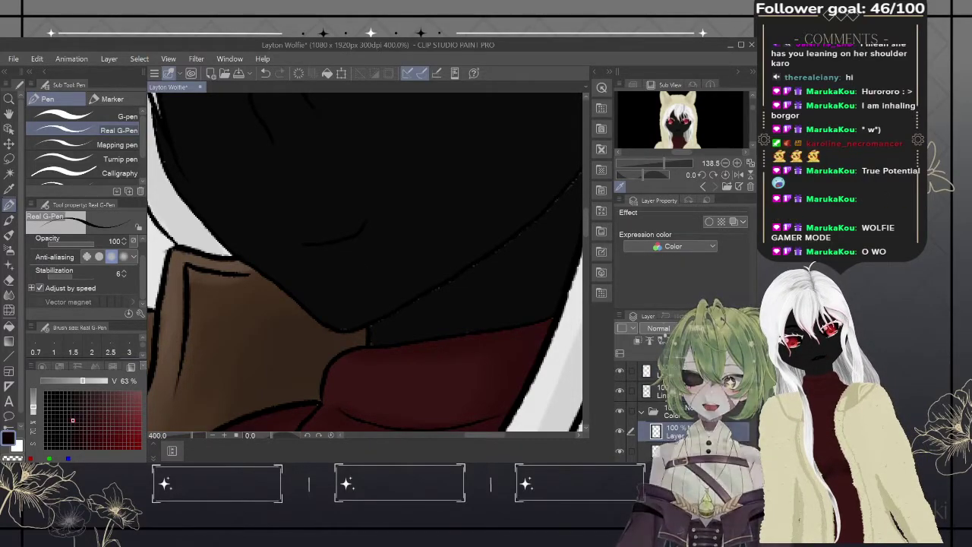
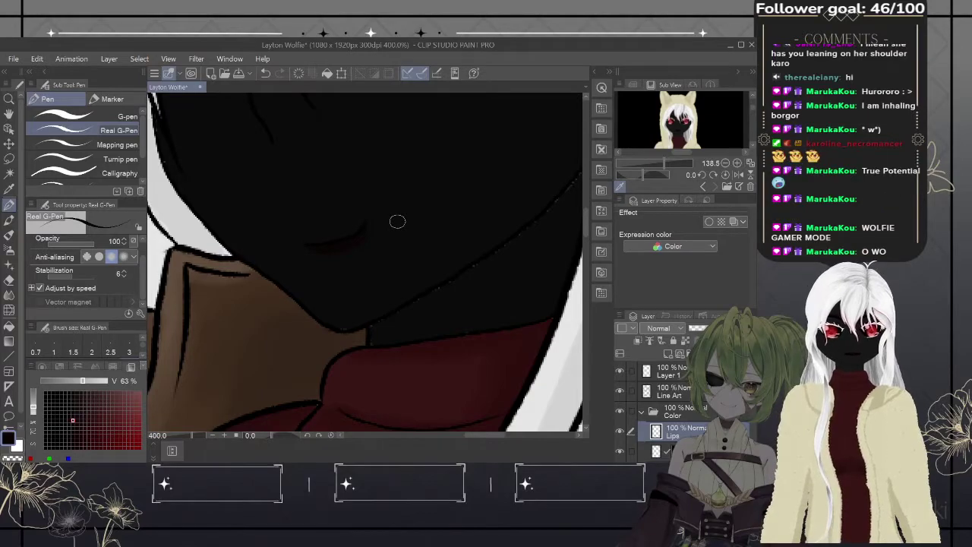
left_click(116, 404)
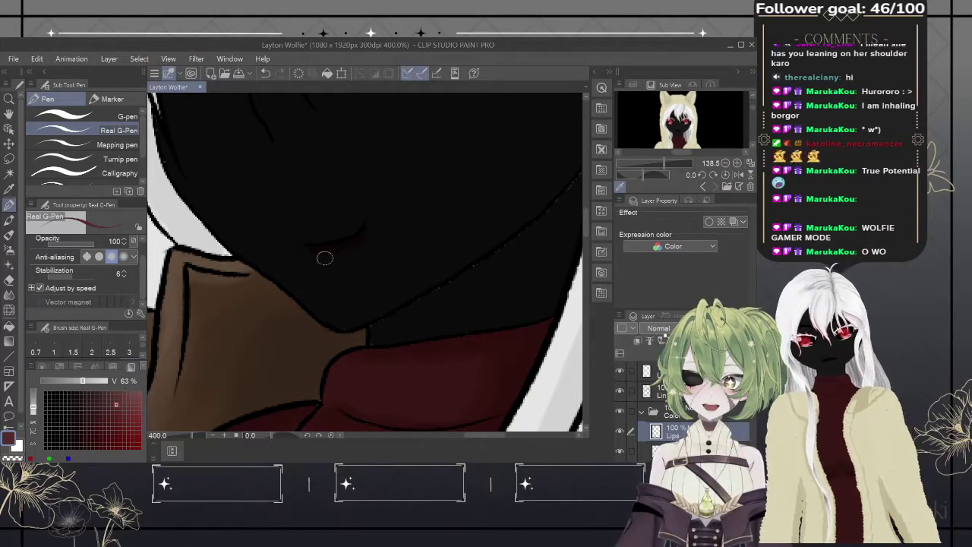
left_click_drag(322, 242, 348, 243)
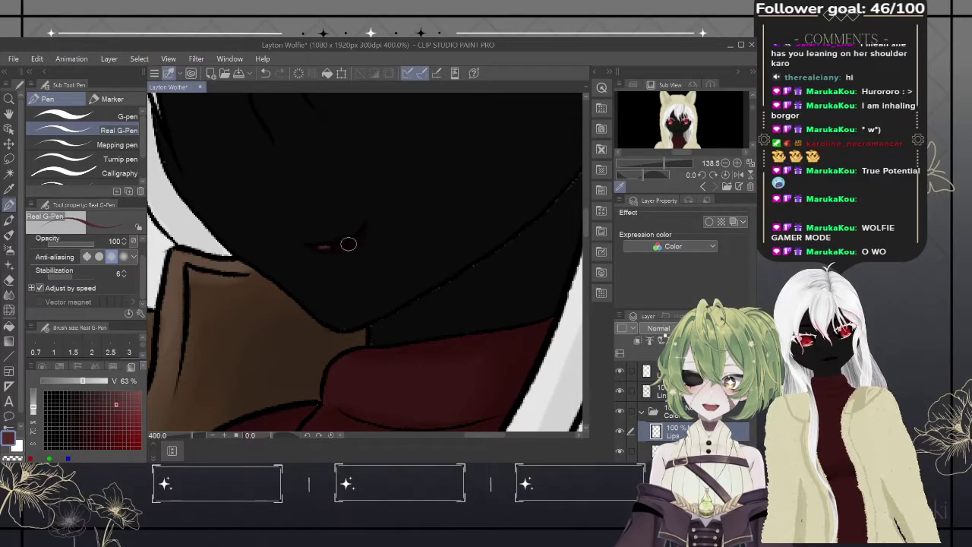
key("ctrl+z")
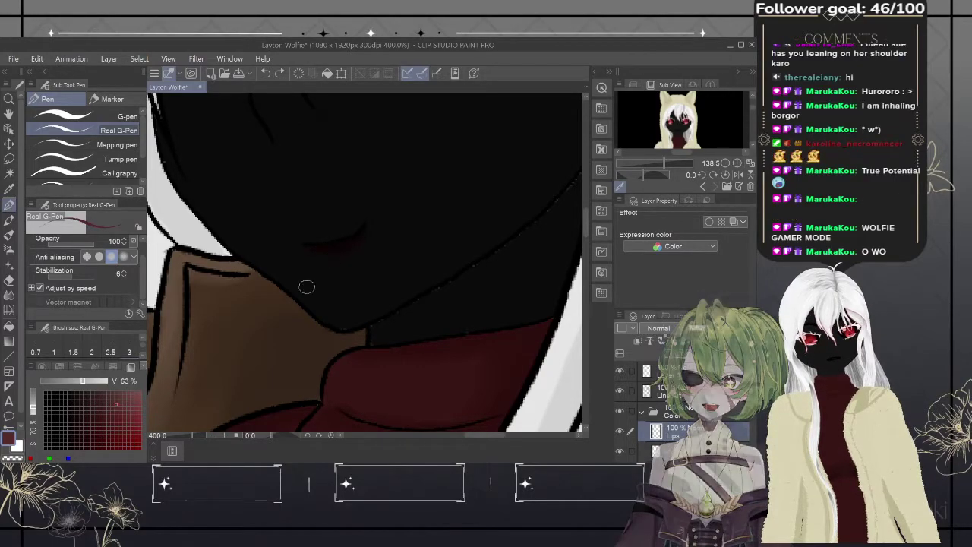
- Choose a muted dark red and paint the lower lip beneath the mouth line on the Lips layer, extending to the raised corner
left_click(104, 401)
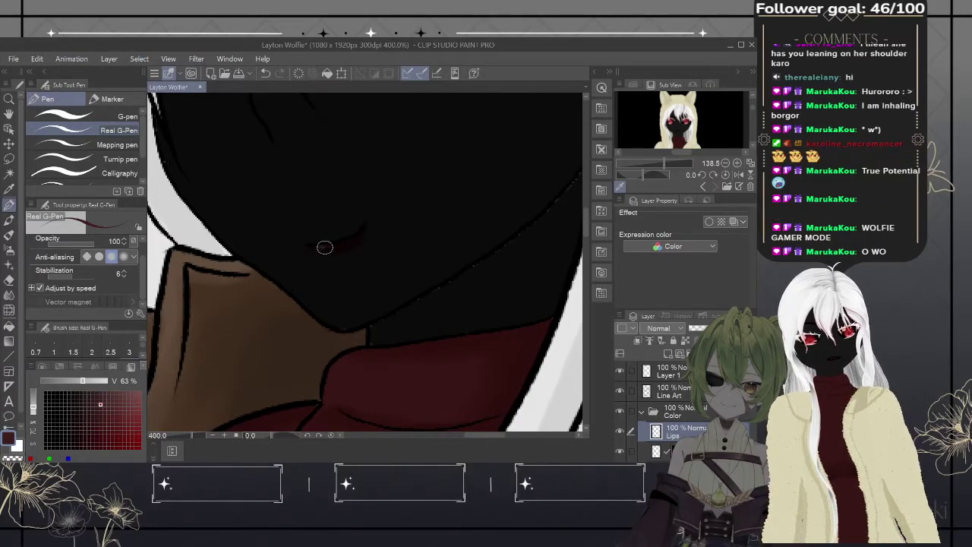
left_click_drag(324, 247, 347, 241)
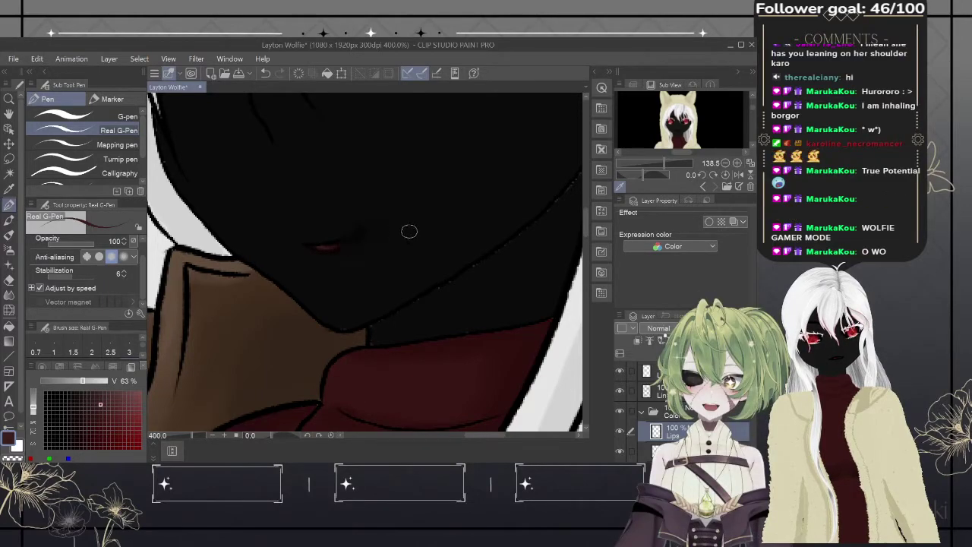
left_click_drag(347, 239, 361, 230)
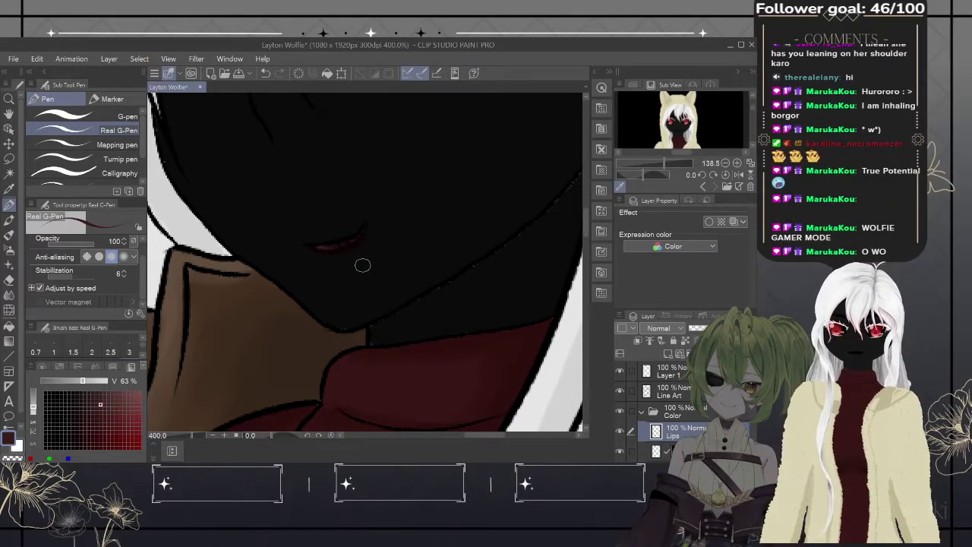
- Save the illustration and check the painted lips against the whole figure
scroll(362, 265, "down", 5)
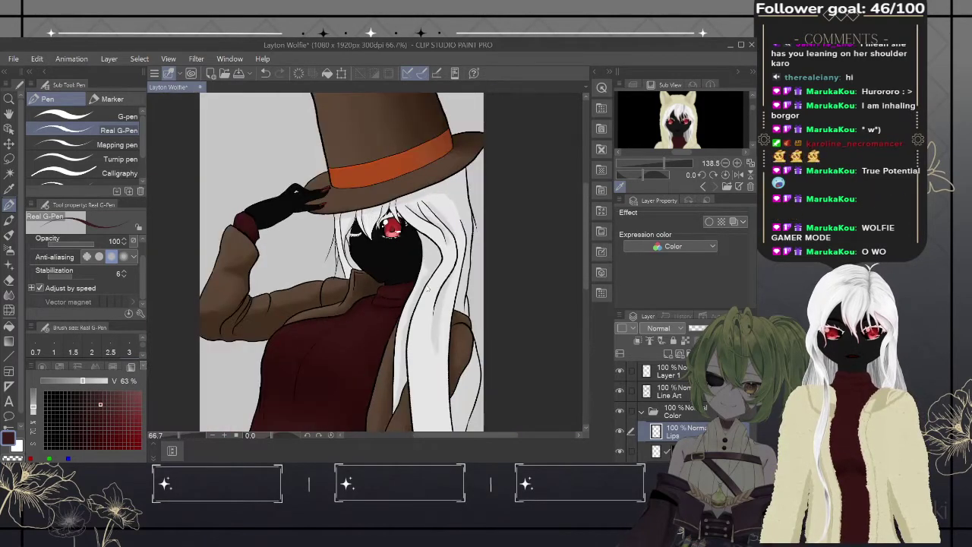
left_click_drag(410, 317, 448, 272)
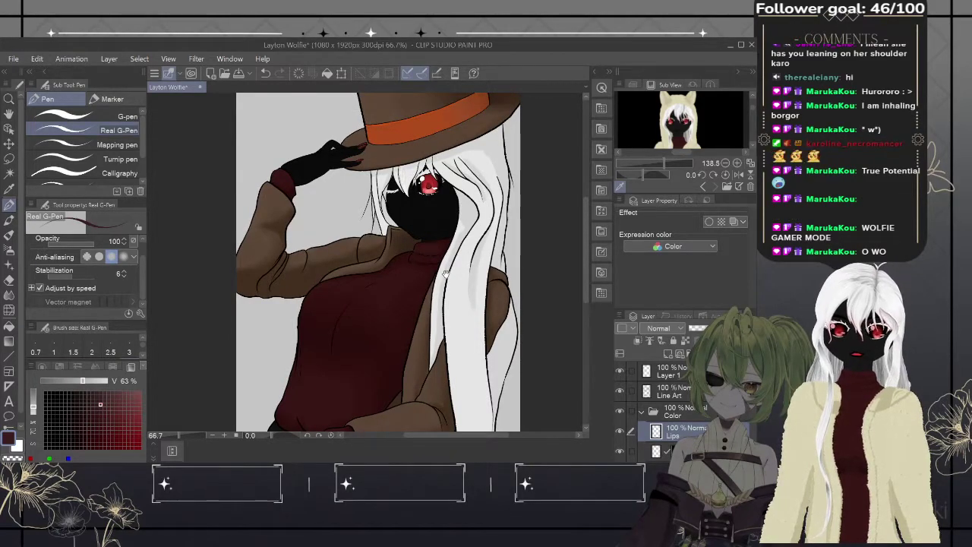
left_click_drag(445, 276, 402, 354)
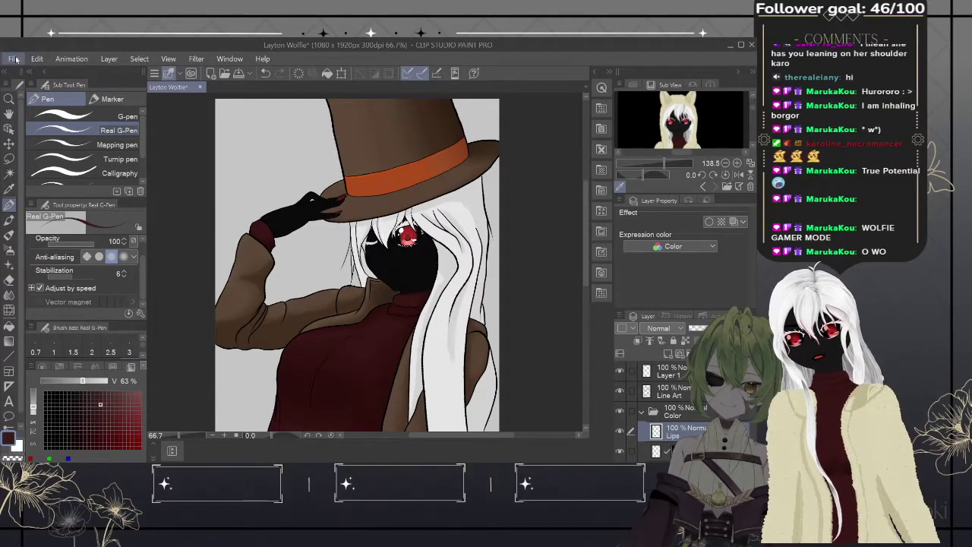
left_click_drag(332, 296, 300, 319)
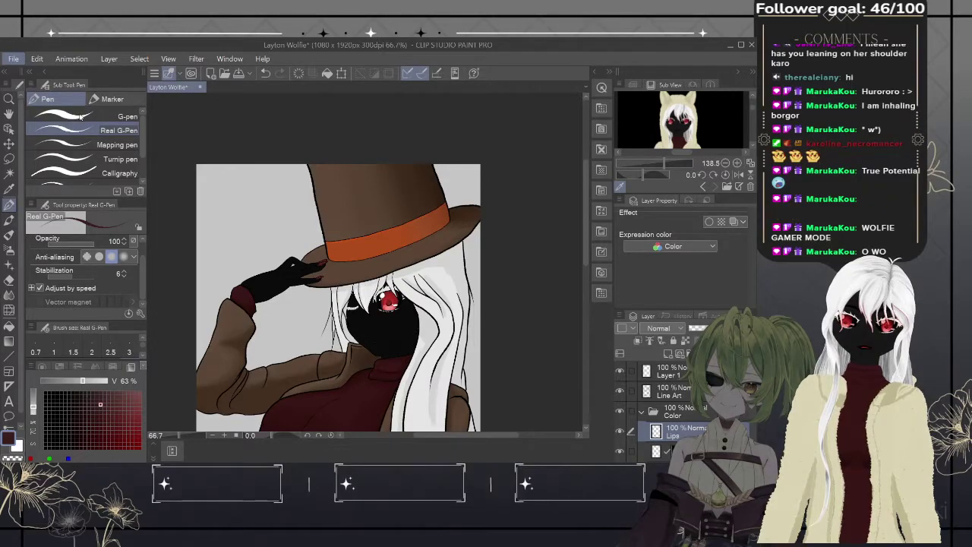
scroll(487, 243, "down", 1)
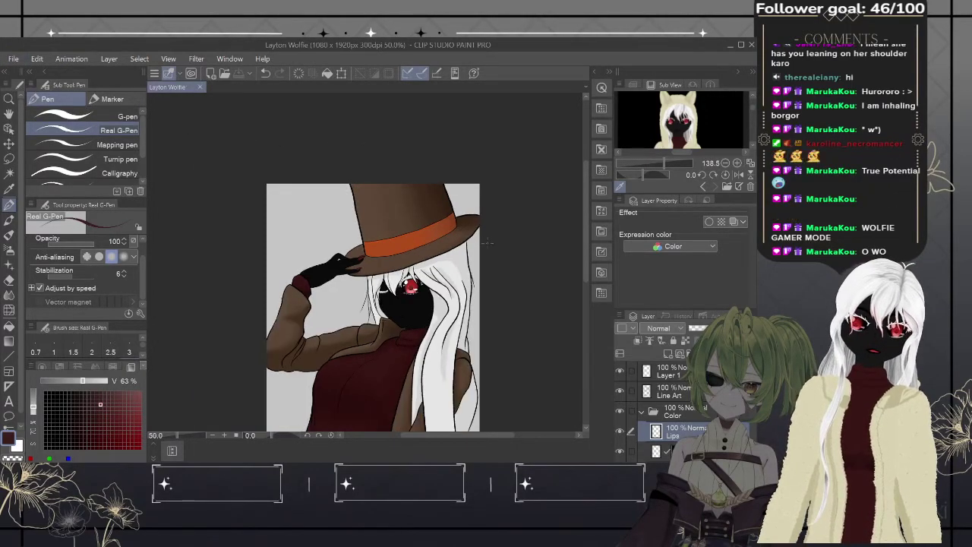
left_click_drag(501, 306, 486, 222)
scroll(487, 222, "down", 1)
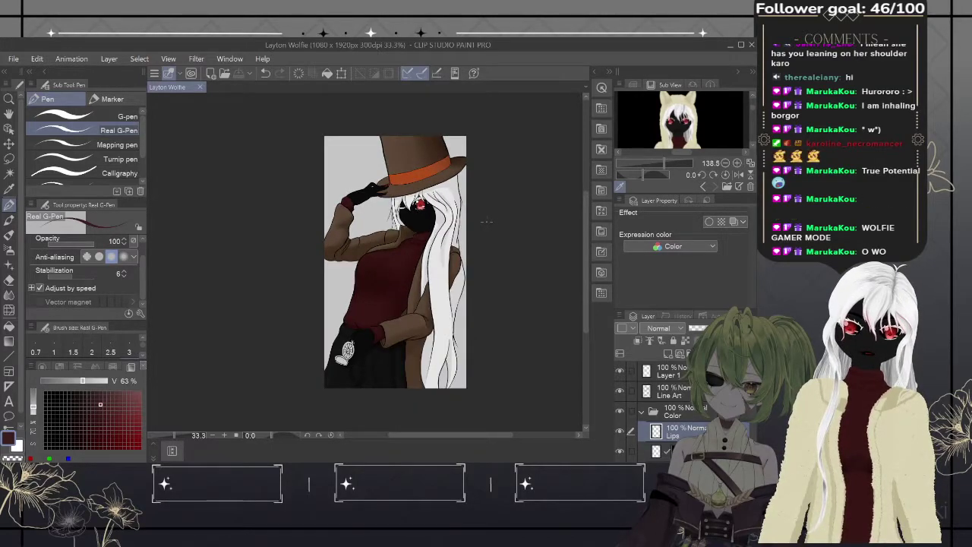
left_click_drag(174, 435, 177, 434)
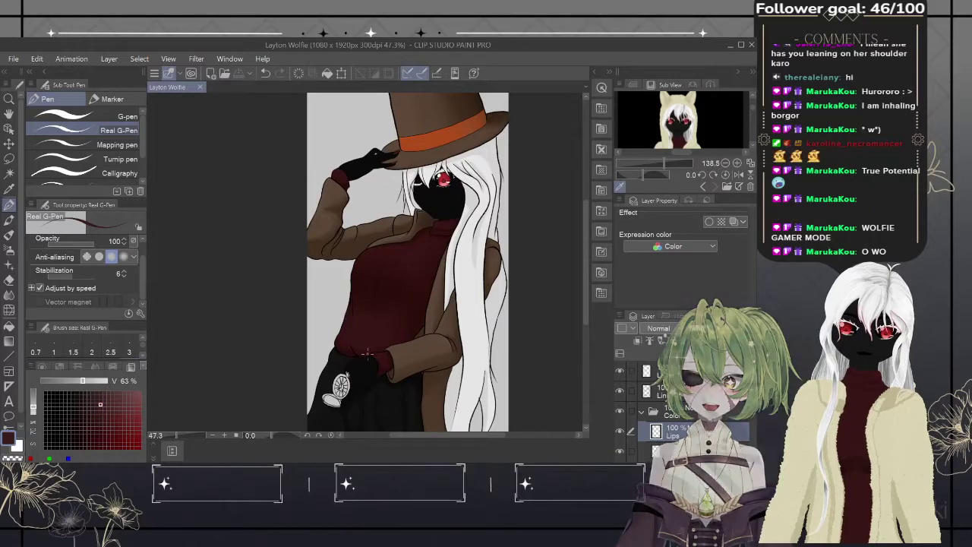
left_click_drag(418, 327, 366, 328)
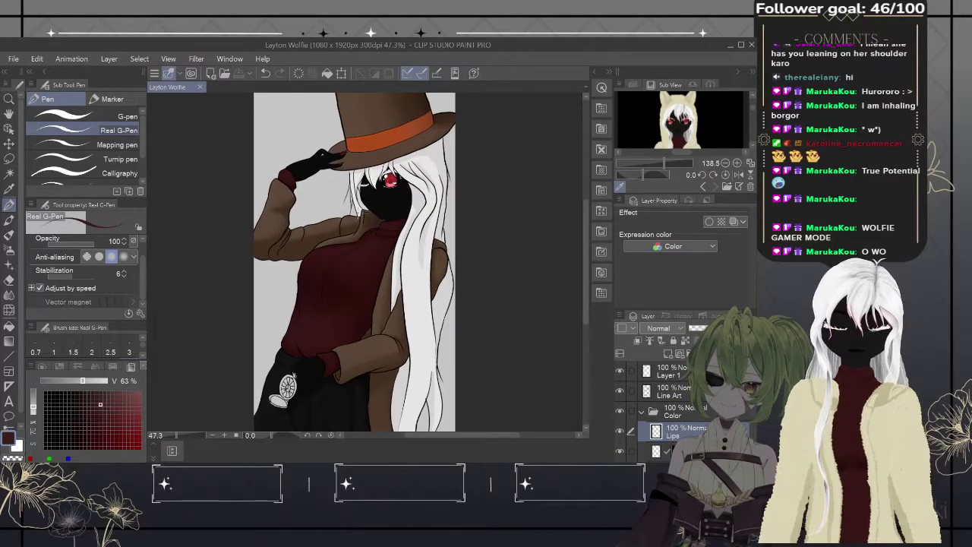